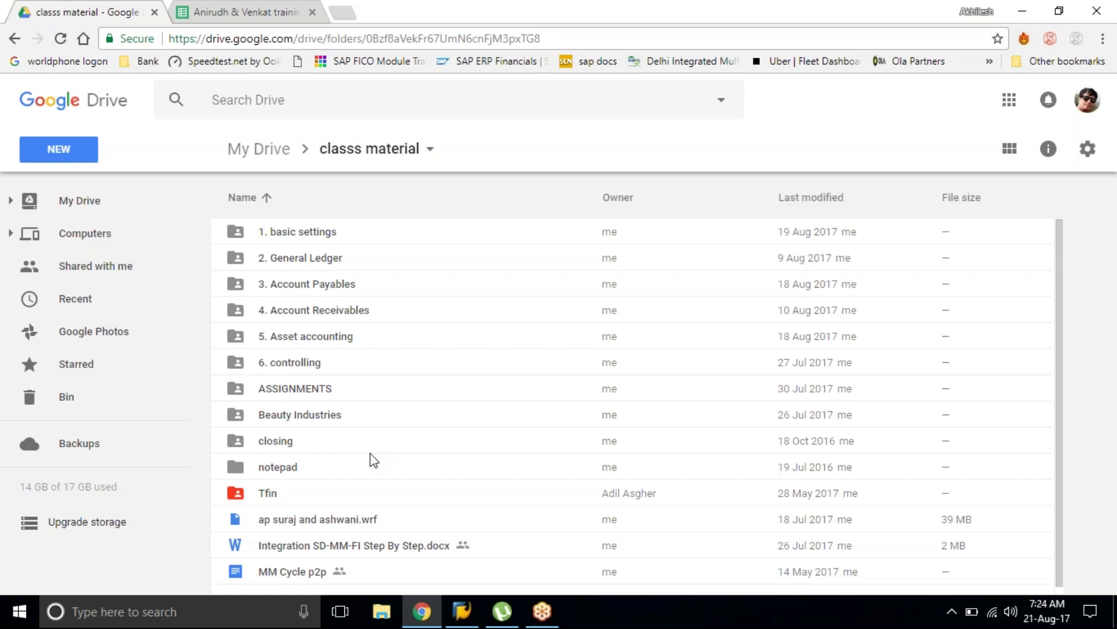
Step: Open the 'Locked data - sm12' document inside the '1. basic settings' Drive folder
{"action": "left_click", "coordinate": [386, 423]}
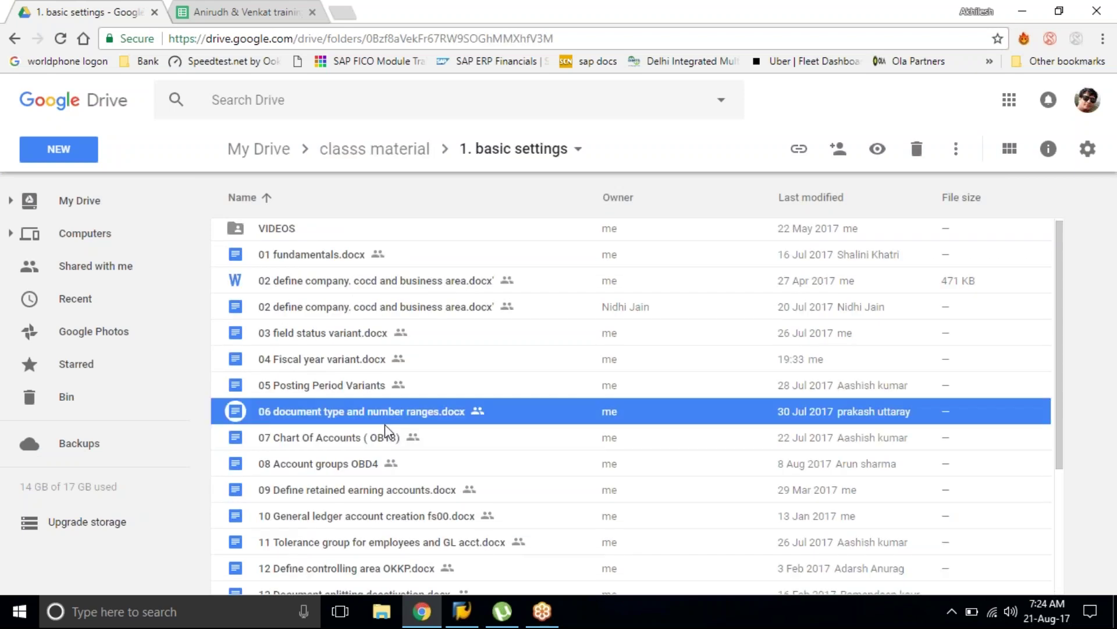
{"action": "scroll", "coordinate": [386, 425], "scroll_direction": "down", "scroll_amount": 3}
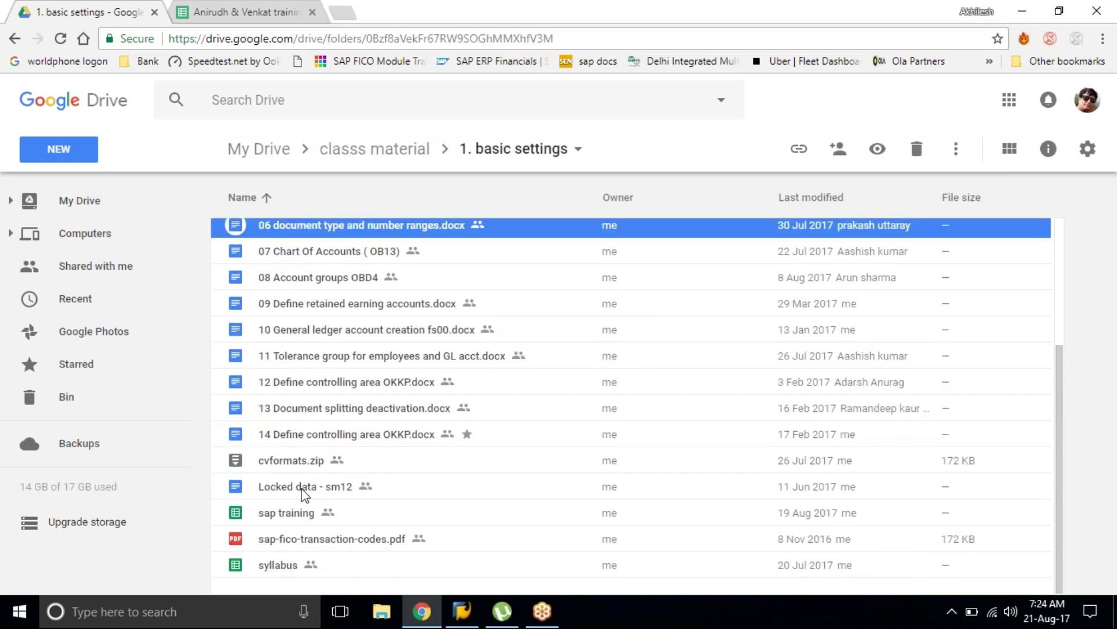
{"action": "left_click", "coordinate": [366, 498]}
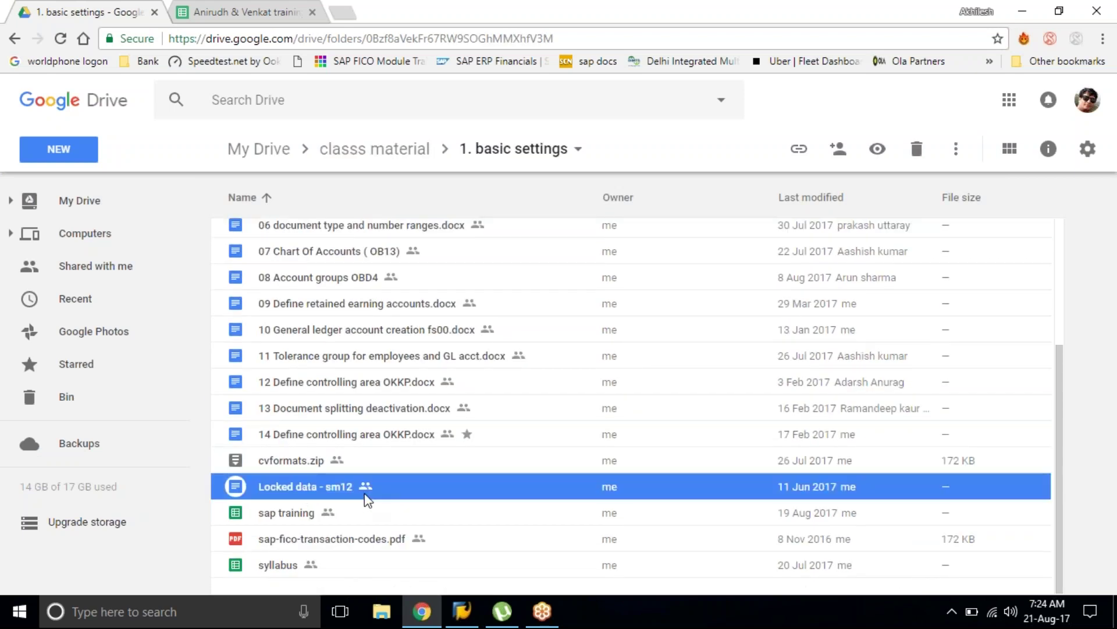
{"action": "double_click", "coordinate": [366, 499]}
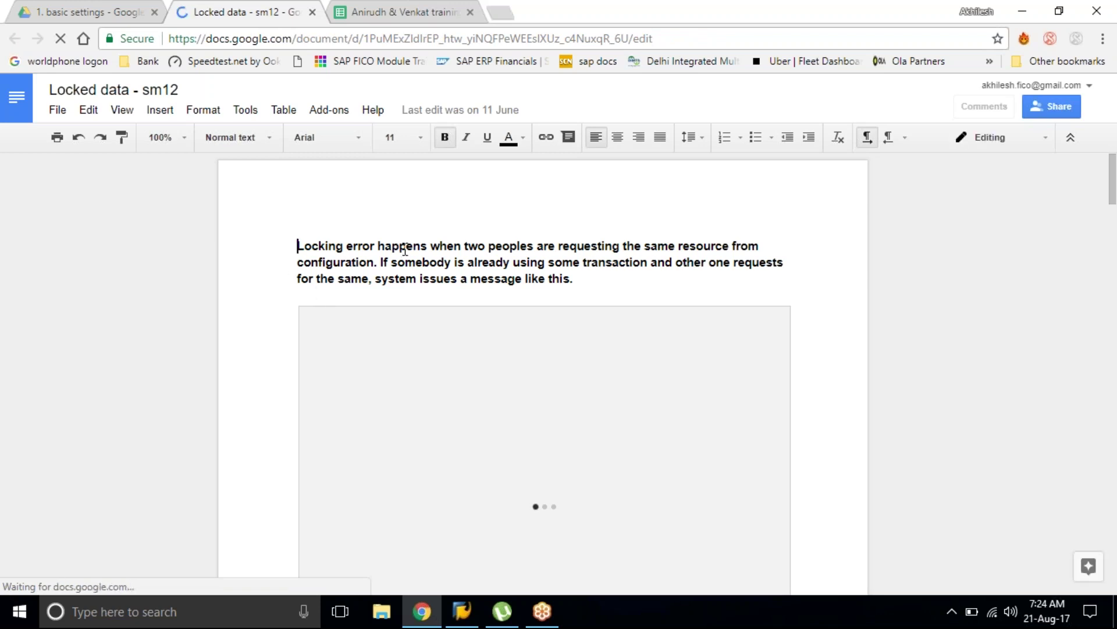
Step: Walk through the opening paragraph of the locked-data notes line by line
{"action": "left_click", "coordinate": [606, 245]}
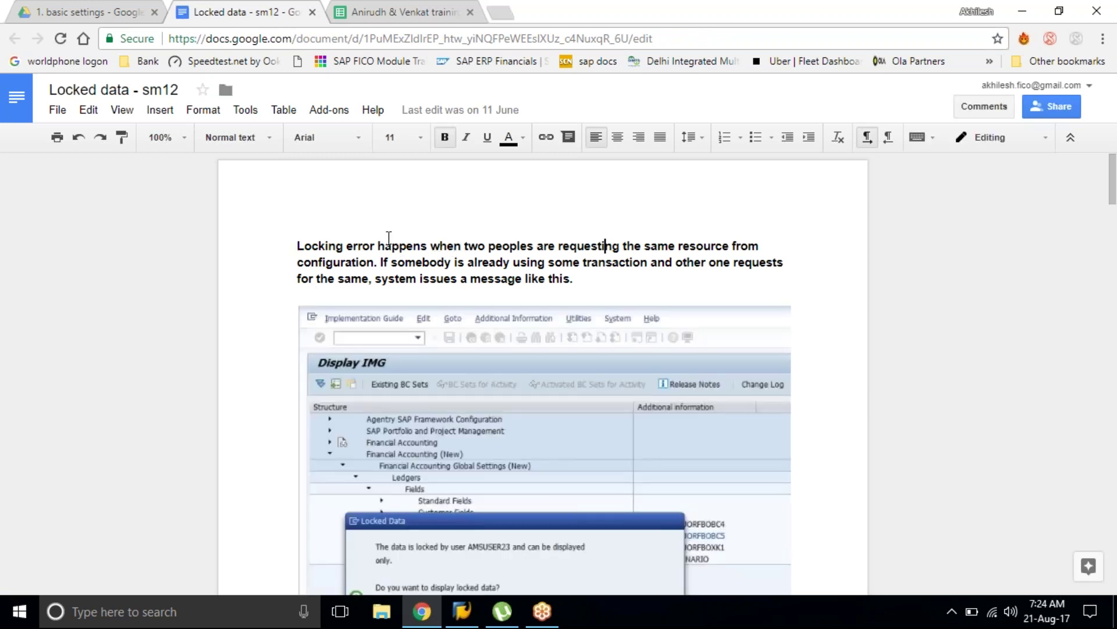
{"action": "left_click", "coordinate": [370, 274]}
{"action": "left_click", "coordinate": [436, 264]}
{"action": "left_click", "coordinate": [693, 261]}
{"action": "left_click", "coordinate": [425, 282]}
Step: Scroll down and highlight the phrases about waiting for the user and realtime-access locks
{"action": "scroll", "coordinate": [515, 279], "scroll_direction": "down", "scroll_amount": 1}
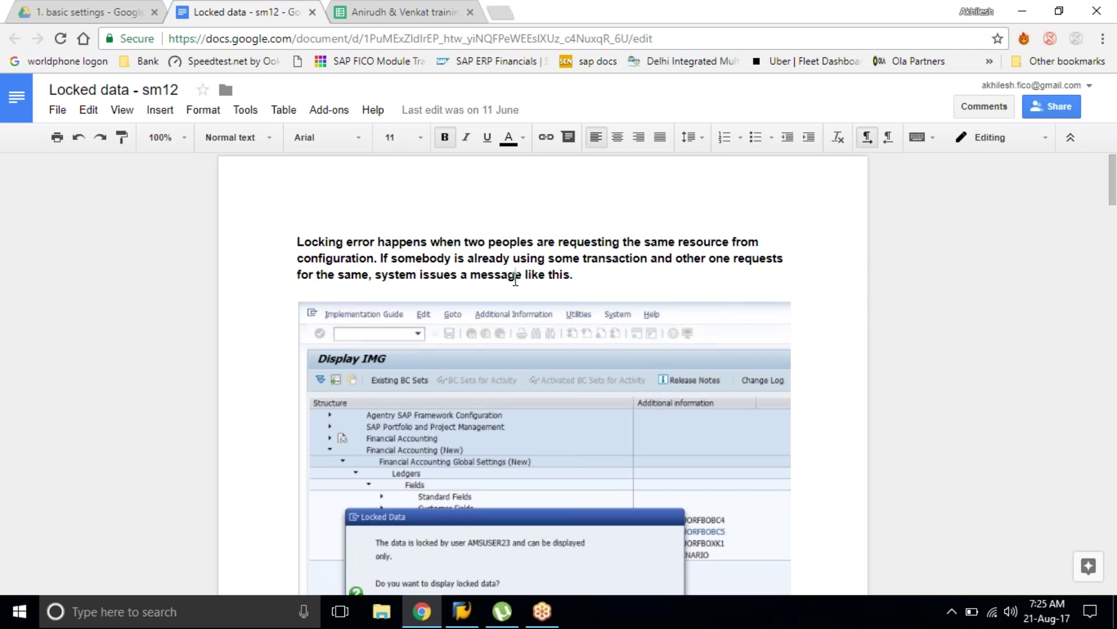
{"action": "scroll", "coordinate": [515, 279], "scroll_direction": "down", "scroll_amount": 5}
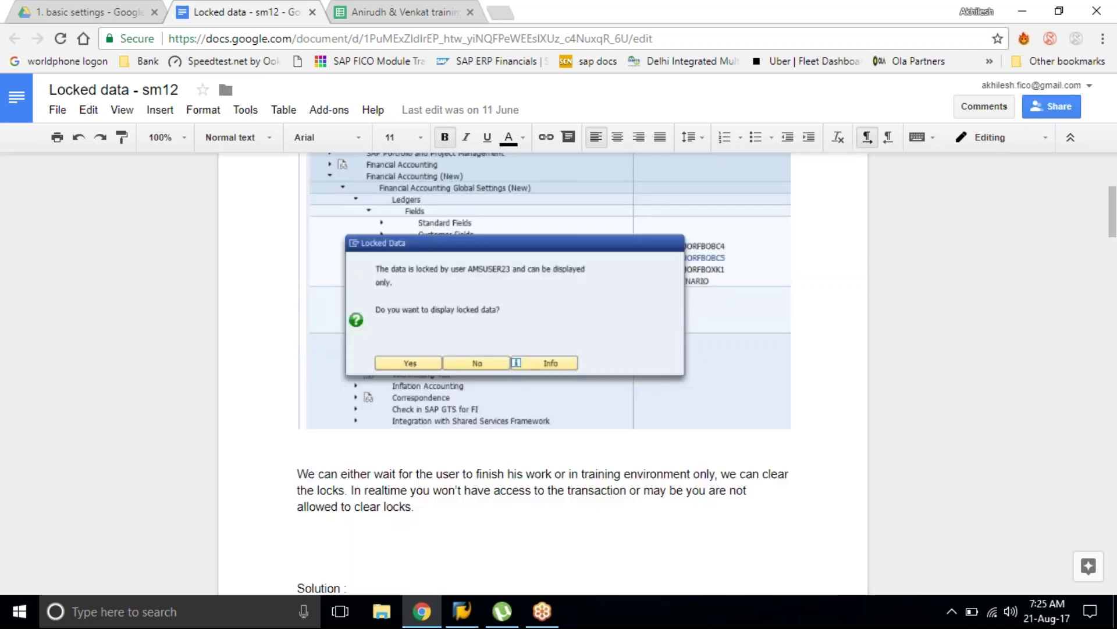
{"action": "scroll", "coordinate": [490, 294], "scroll_direction": "down", "scroll_amount": 1}
{"action": "scroll", "coordinate": [490, 294], "scroll_direction": "down", "scroll_amount": 4}
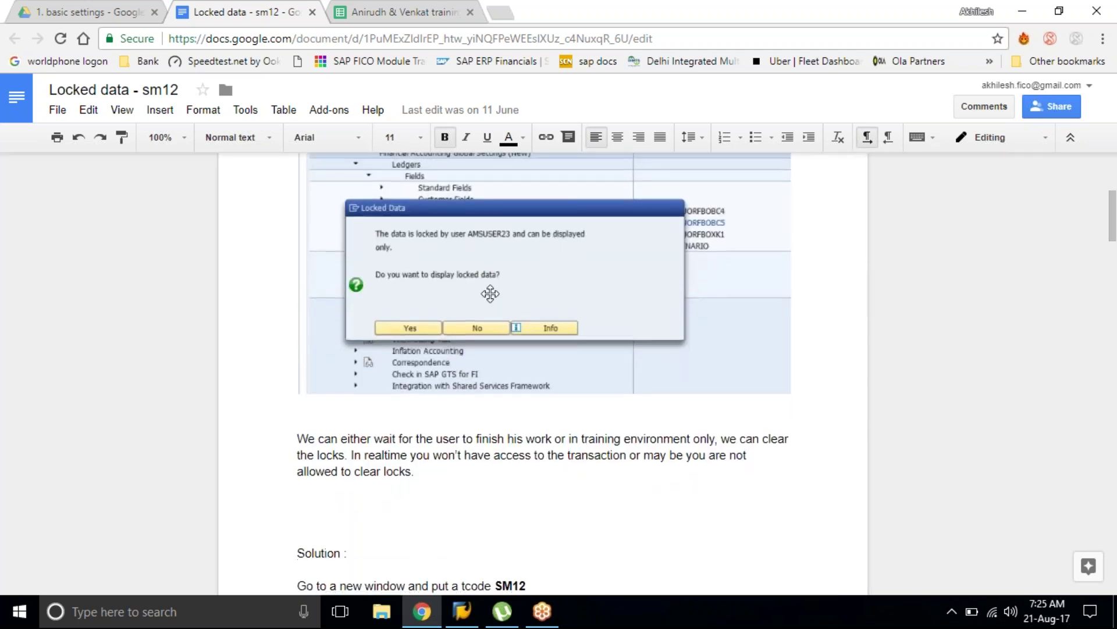
{"action": "left_click_drag", "start_coordinate": [318, 239], "coordinate": [712, 241]}
{"action": "left_click", "coordinate": [467, 239]}
{"action": "left_click", "coordinate": [578, 243]}
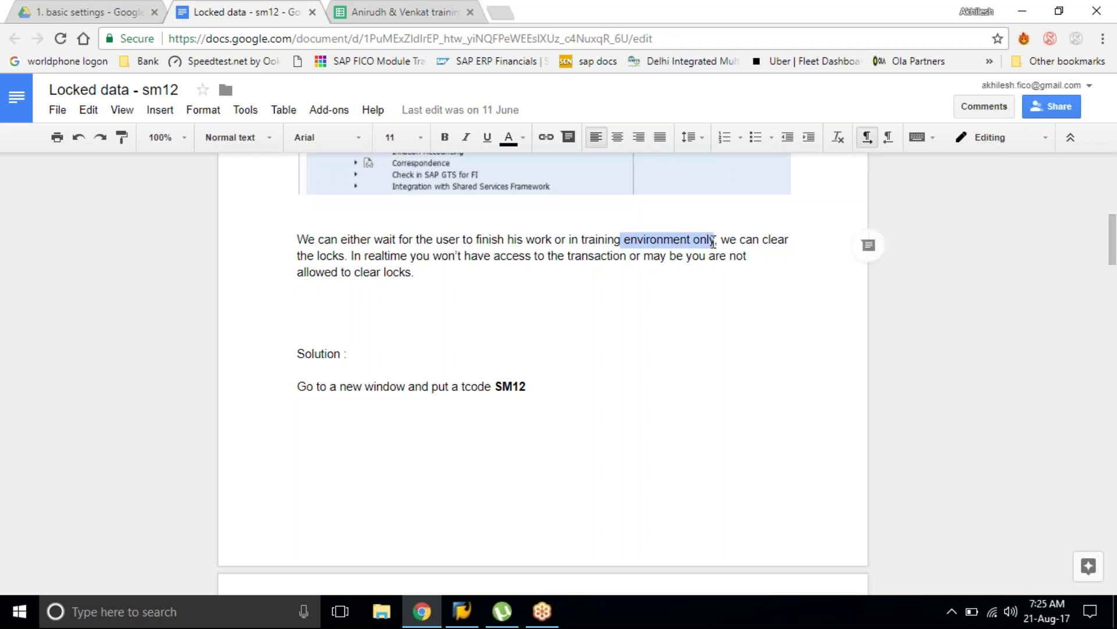
{"action": "left_click", "coordinate": [714, 243]}
{"action": "left_click_drag", "start_coordinate": [314, 260], "coordinate": [386, 259]}
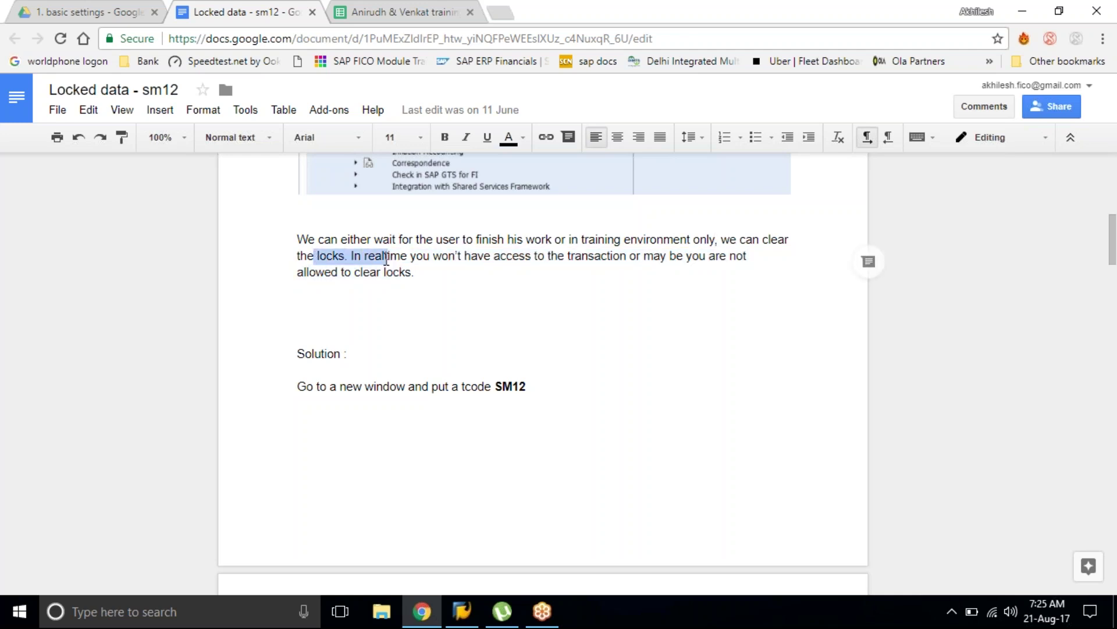
{"action": "left_click", "coordinate": [387, 261]}
{"action": "left_click", "coordinate": [432, 321]}
Step: Scroll further down to the SM12 Select Lock Entries screenshot
{"action": "scroll", "coordinate": [431, 322], "scroll_direction": "down", "scroll_amount": 1}
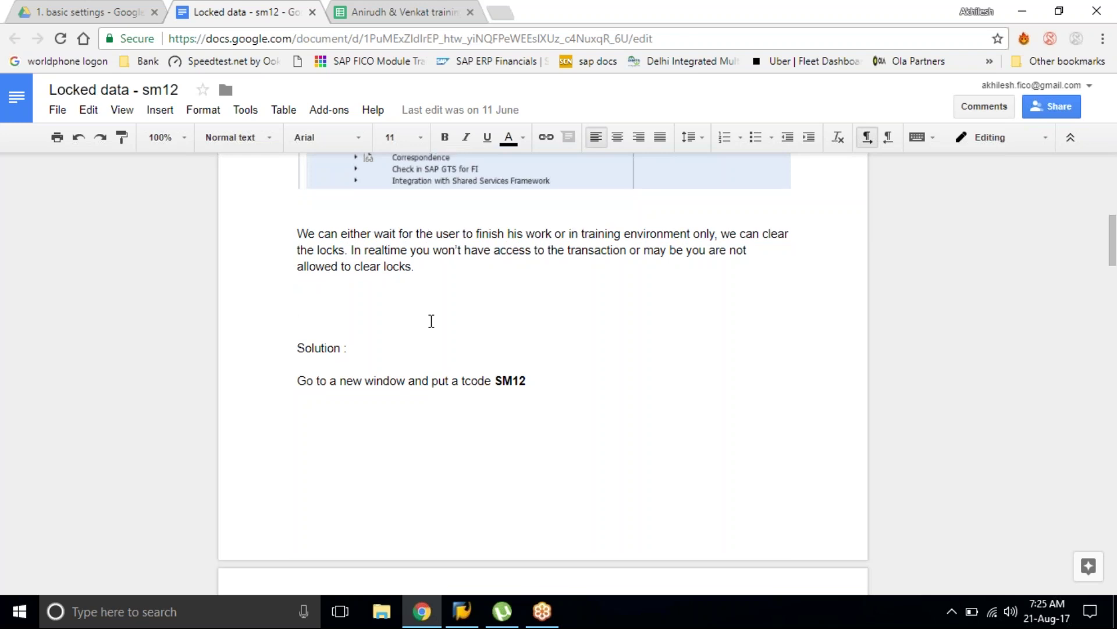
{"action": "scroll", "coordinate": [431, 321], "scroll_direction": "down", "scroll_amount": 3}
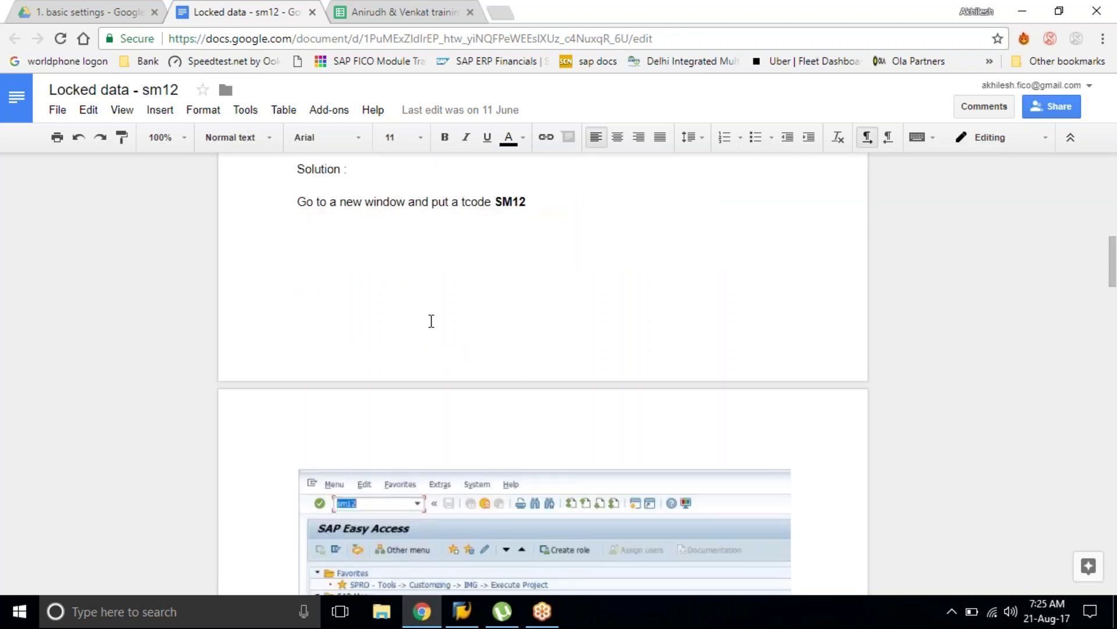
{"action": "scroll", "coordinate": [432, 321], "scroll_direction": "down", "scroll_amount": 4}
{"action": "scroll", "coordinate": [534, 217], "scroll_direction": "up", "scroll_amount": 4}
{"action": "left_click", "coordinate": [499, 247]}
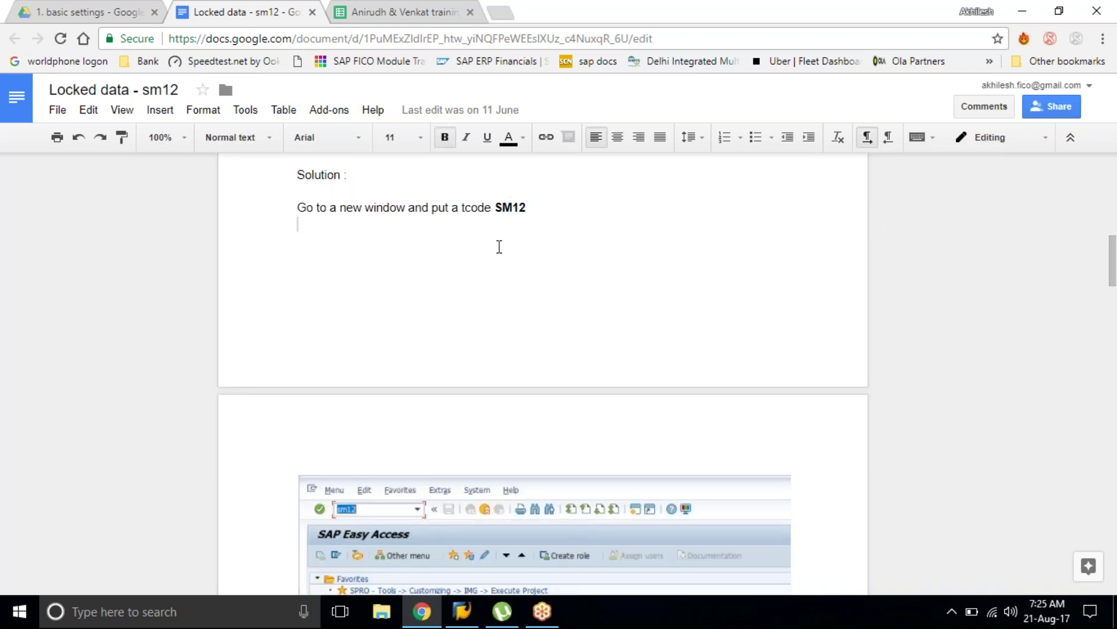
{"action": "scroll", "coordinate": [498, 247], "scroll_direction": "down", "scroll_amount": 3}
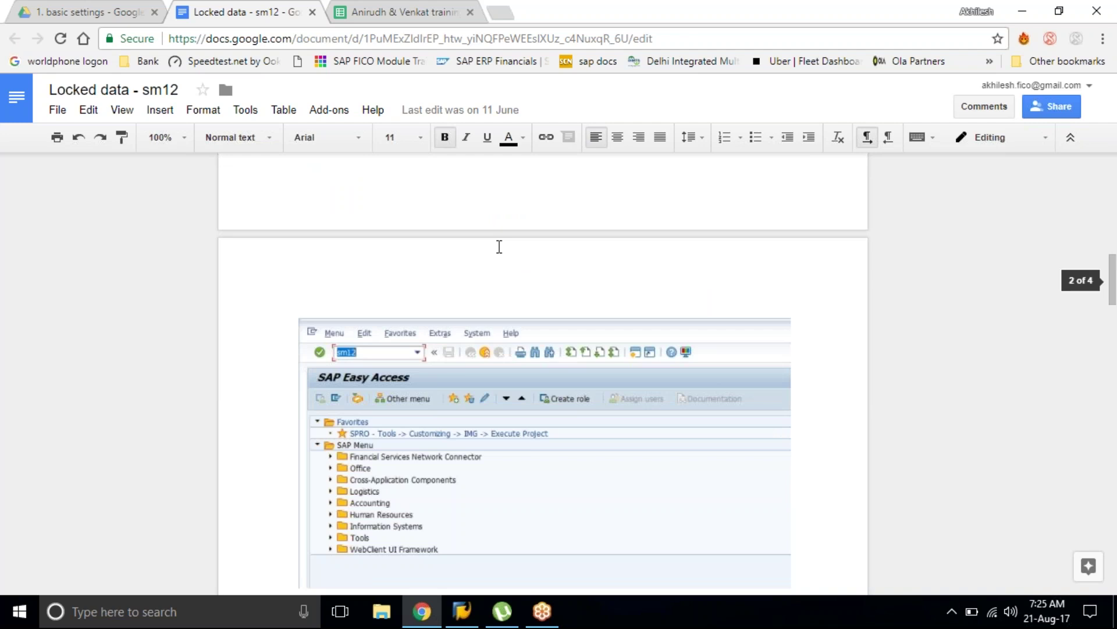
{"action": "scroll", "coordinate": [499, 246], "scroll_direction": "down", "scroll_amount": 1}
{"action": "scroll", "coordinate": [499, 247], "scroll_direction": "down", "scroll_amount": 5}
{"action": "left_click", "coordinate": [499, 247]}
{"action": "left_click", "coordinate": [502, 443]}
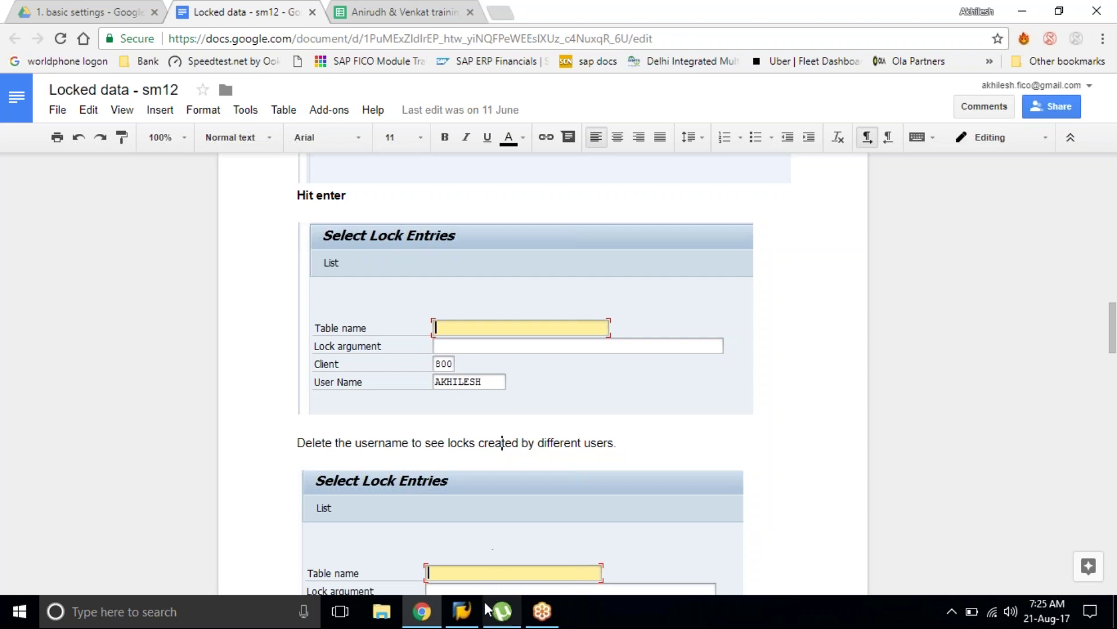
Step: Launch SAP Logon and enter the training user name and password for Mysapelearn
{"action": "left_click", "coordinate": [470, 623]}
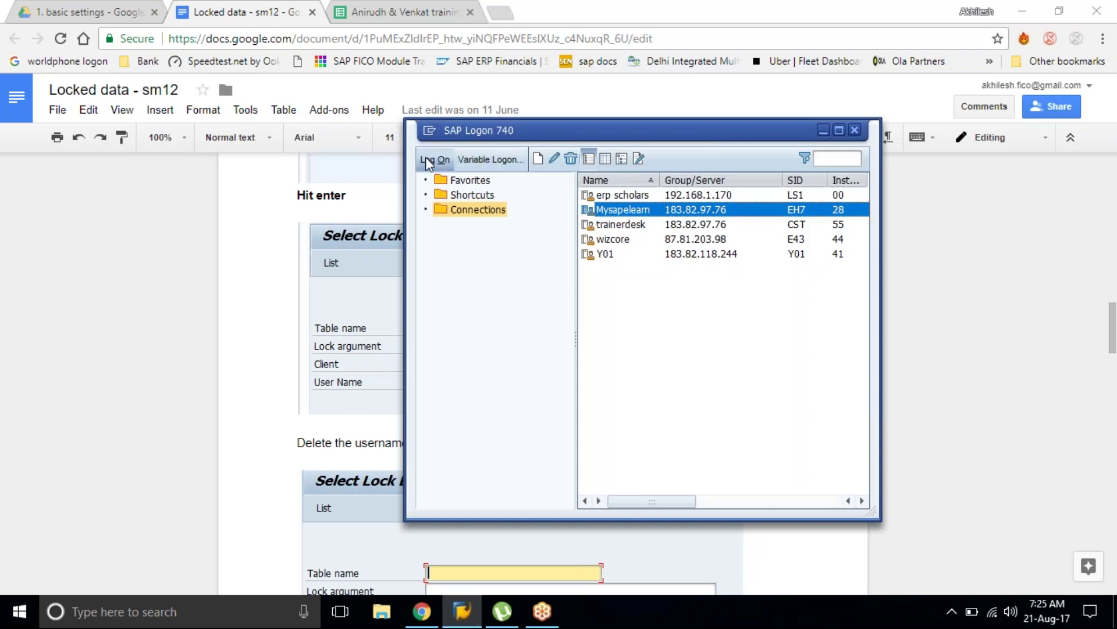
{"action": "left_click", "coordinate": [427, 160]}
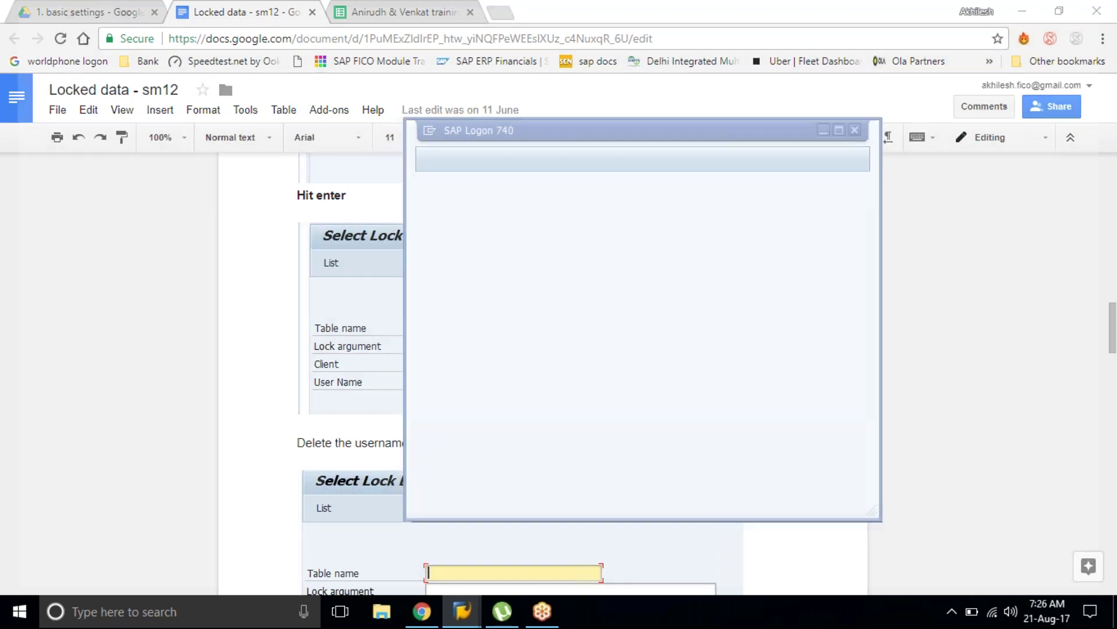
{"action": "type", "text": "ficouser76"}
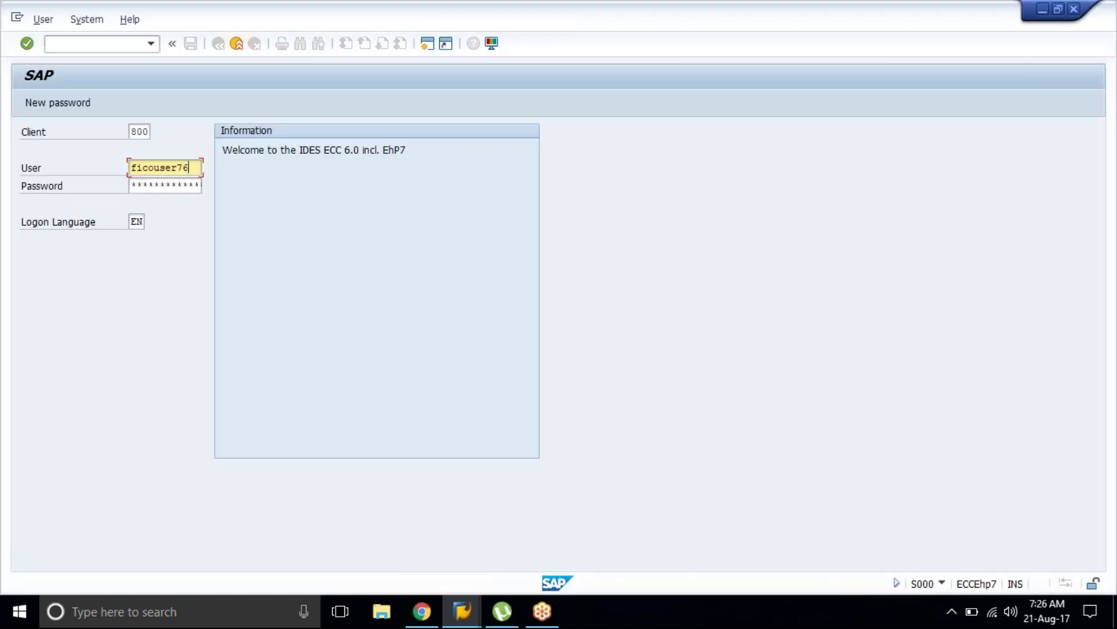
{"action": "key", "text": "Tab"}
{"action": "type", "text": "***"}
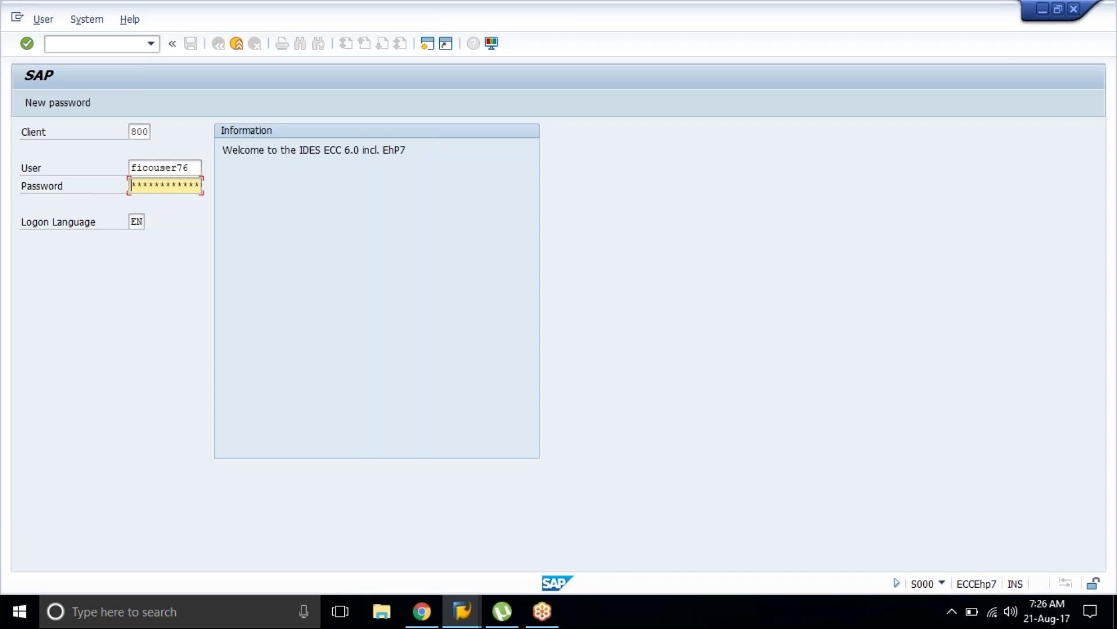
Step: Correct the user name's last digit and submit the logon
{"action": "key", "text": "shift+Tab"}
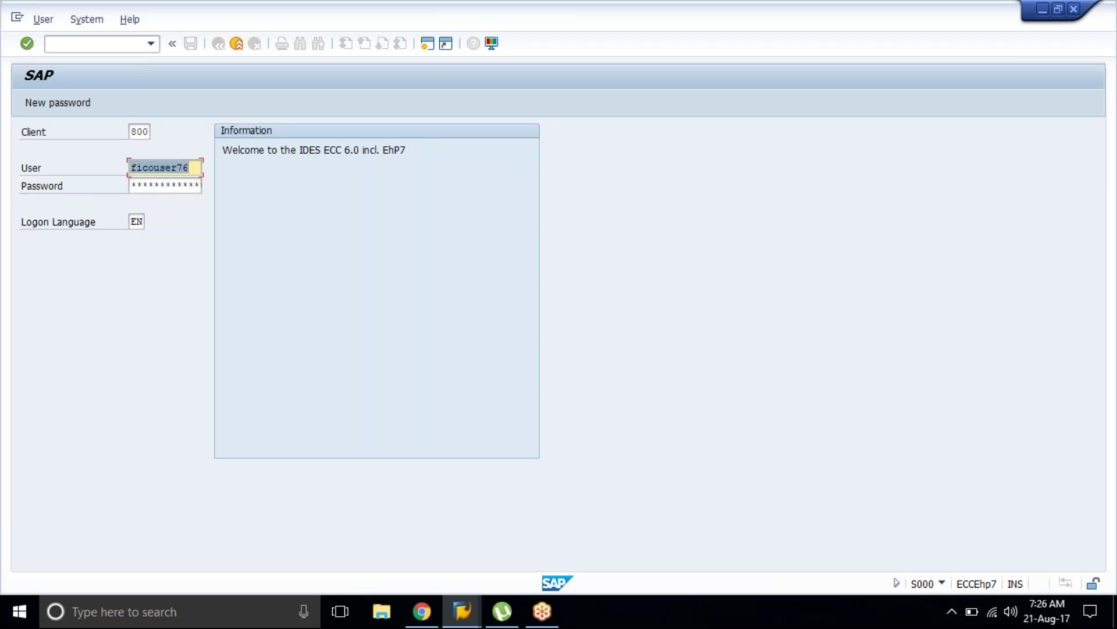
{"action": "left_click", "coordinate": [188, 167]}
{"action": "type", "text": "7"}
{"action": "key", "text": "BackSpace"}
{"action": "key", "text": "BackSpace"}
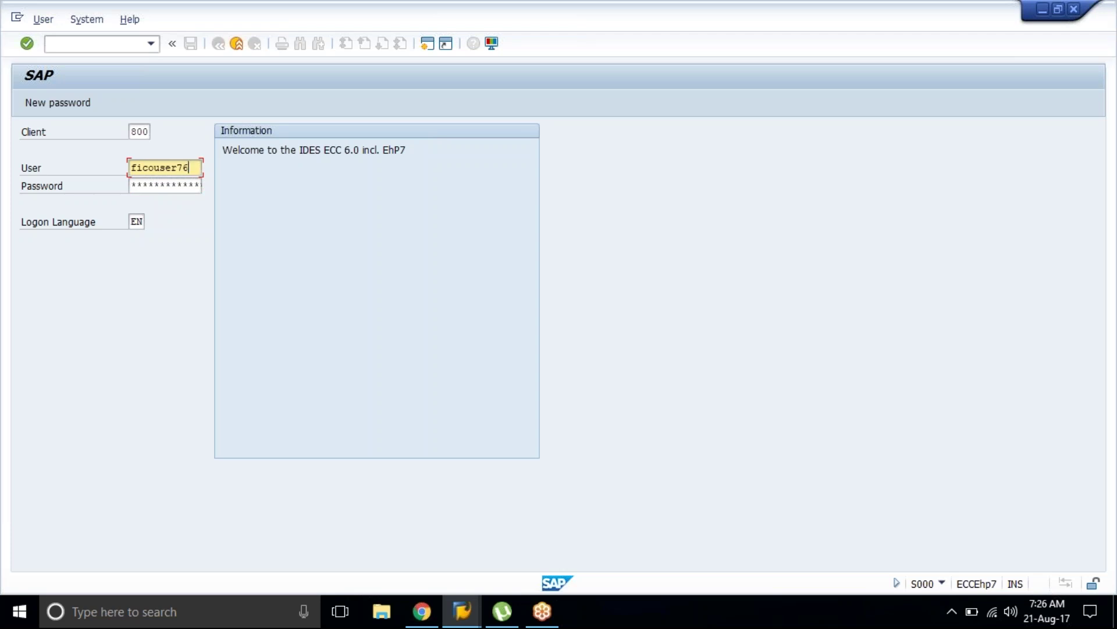
{"action": "type", "text": "7"}
{"action": "key", "text": "Tab"}
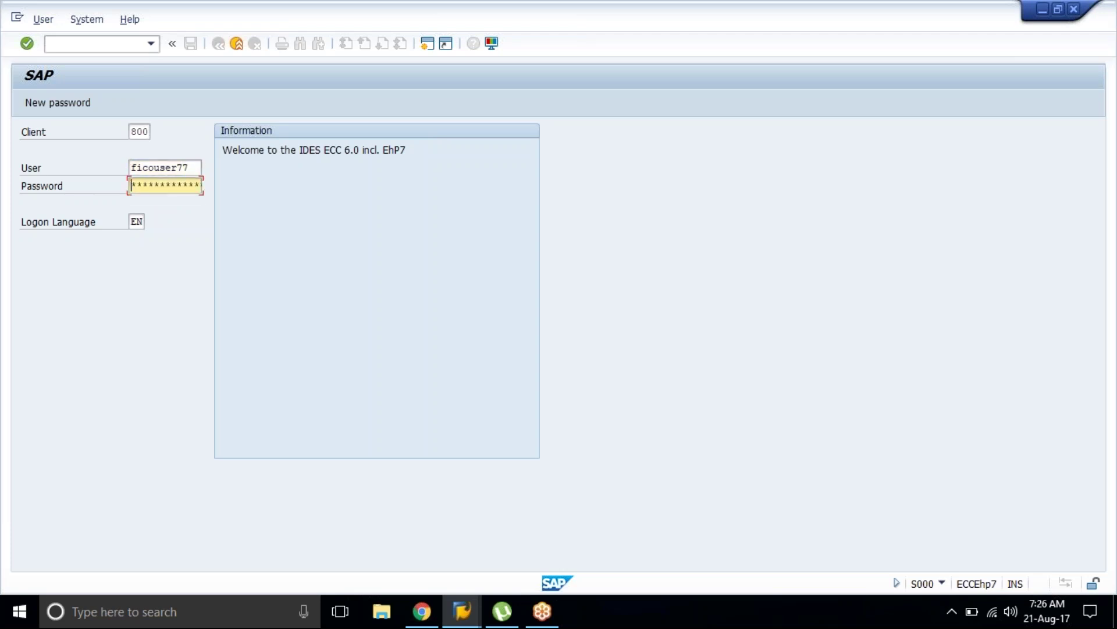
{"action": "key", "text": "Right"}
{"action": "key", "text": "Right"}
{"action": "key", "text": "Right"}
{"action": "key", "text": "Return"}
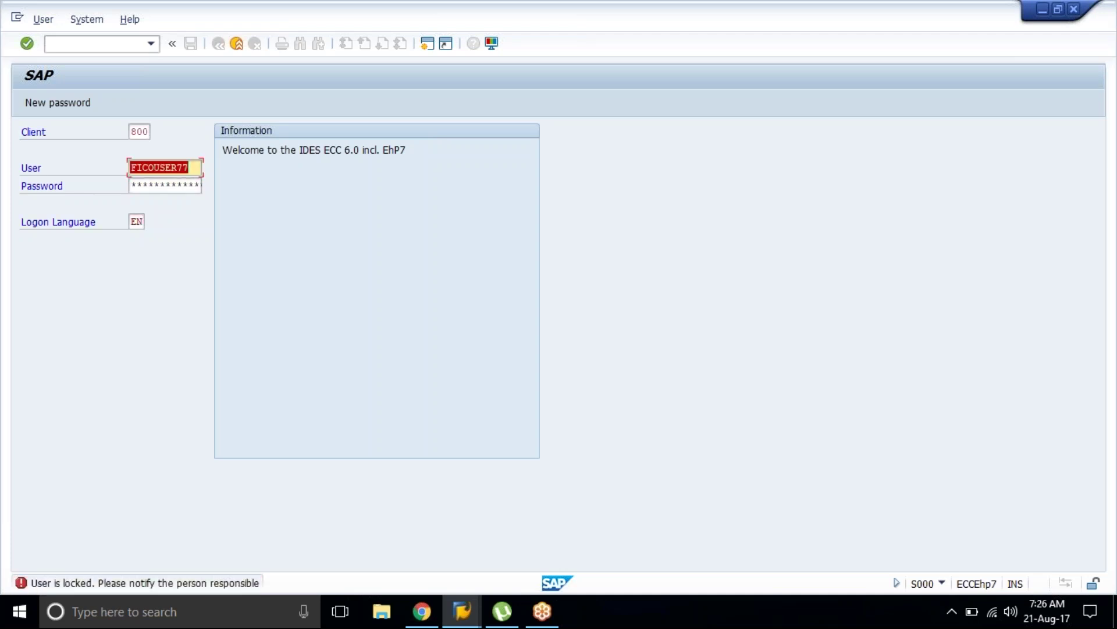
Step: Switch the locked user name to the other training user and re-enter the password
{"action": "key", "text": "End"}
{"action": "key", "text": "BackSpace"}
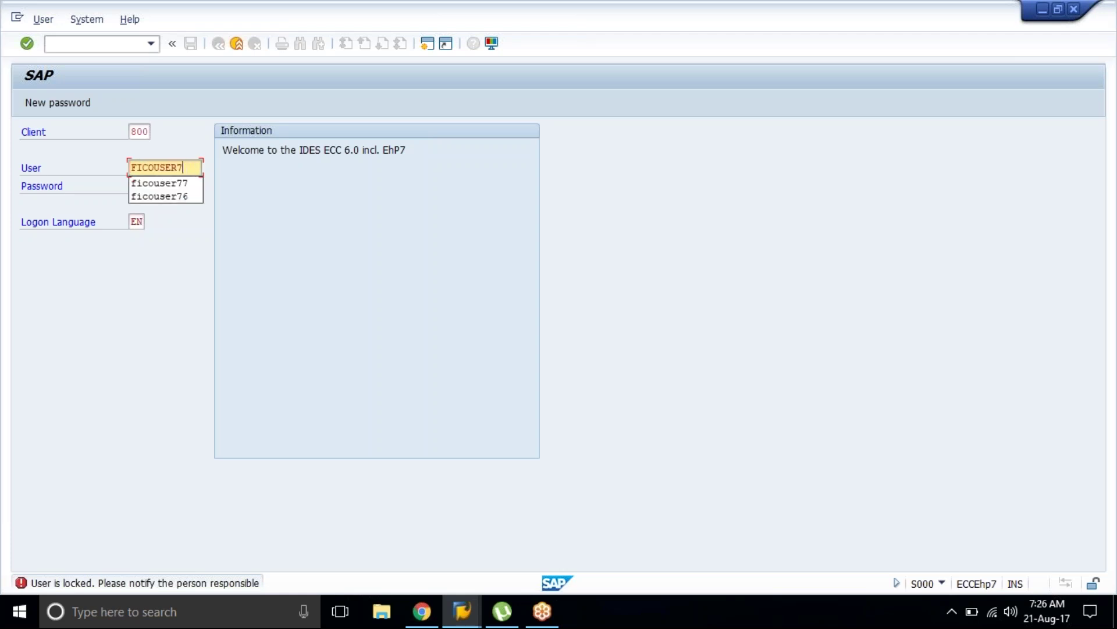
{"action": "type", "text": "6"}
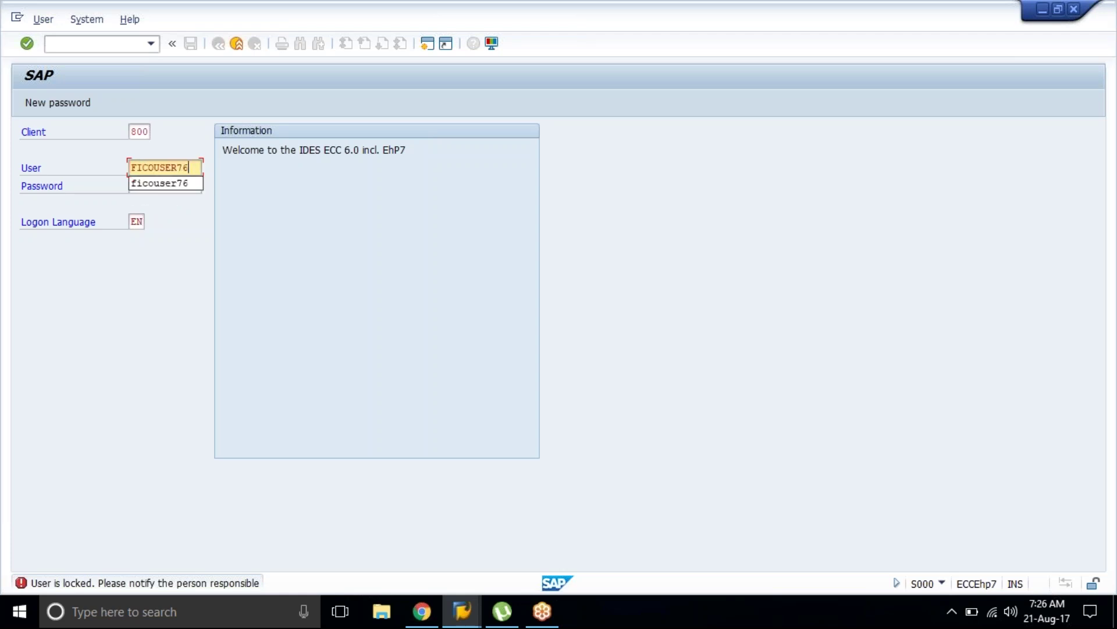
{"action": "key", "text": "Tab"}
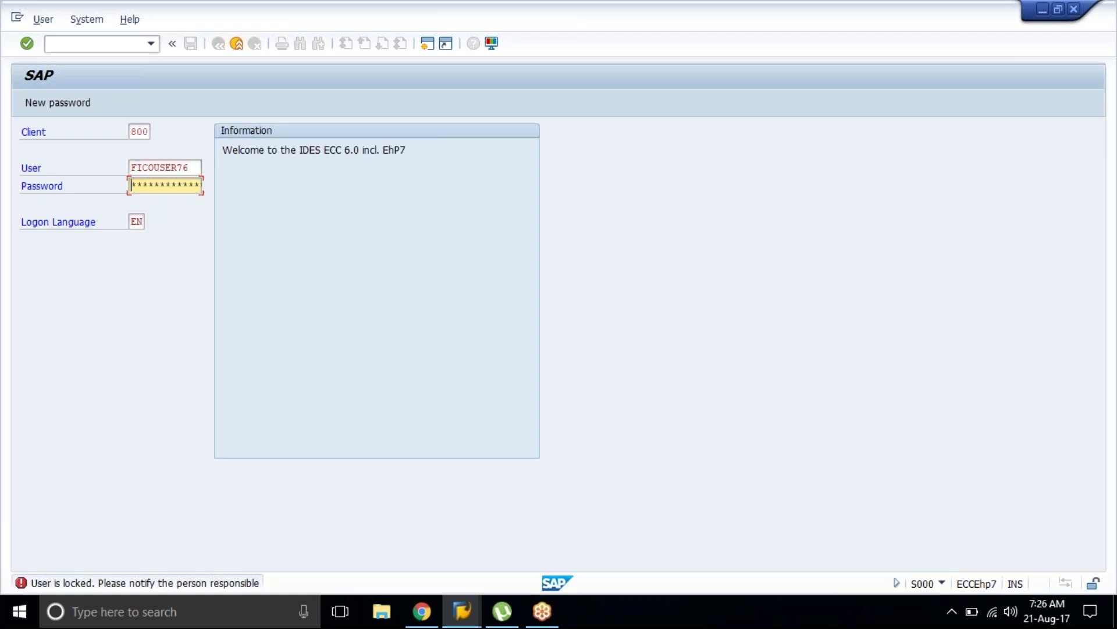
{"action": "type", "text": "********"}
Step: Complete the logon to SAP Easy Access, then bring the browser notes back forward
{"action": "key", "text": "Return"}
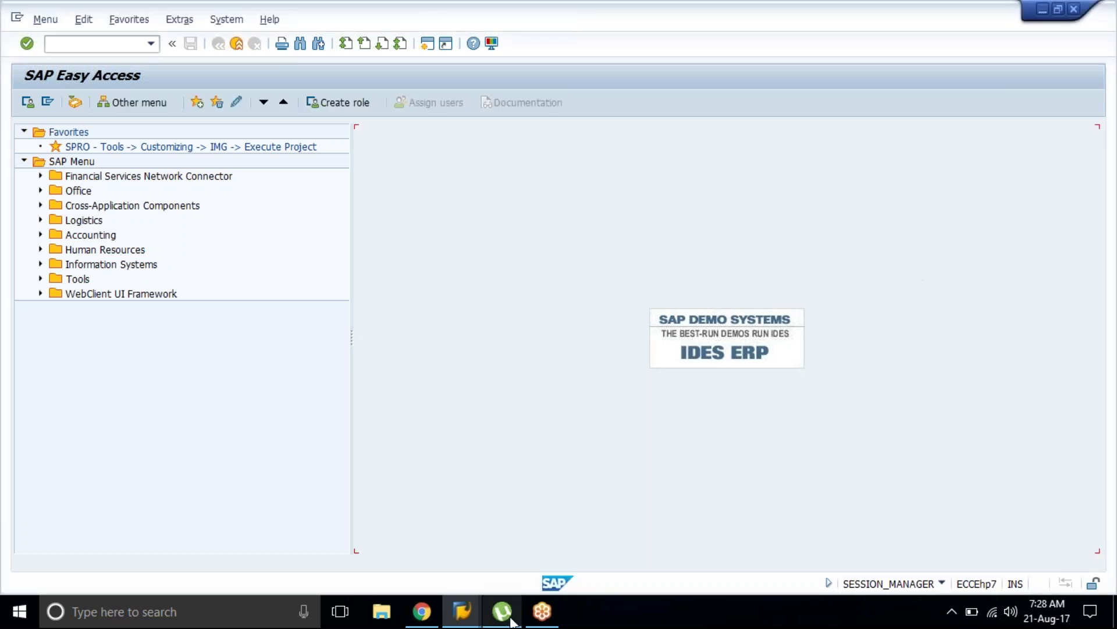
{"action": "mouse_move", "coordinate": [510, 595]}
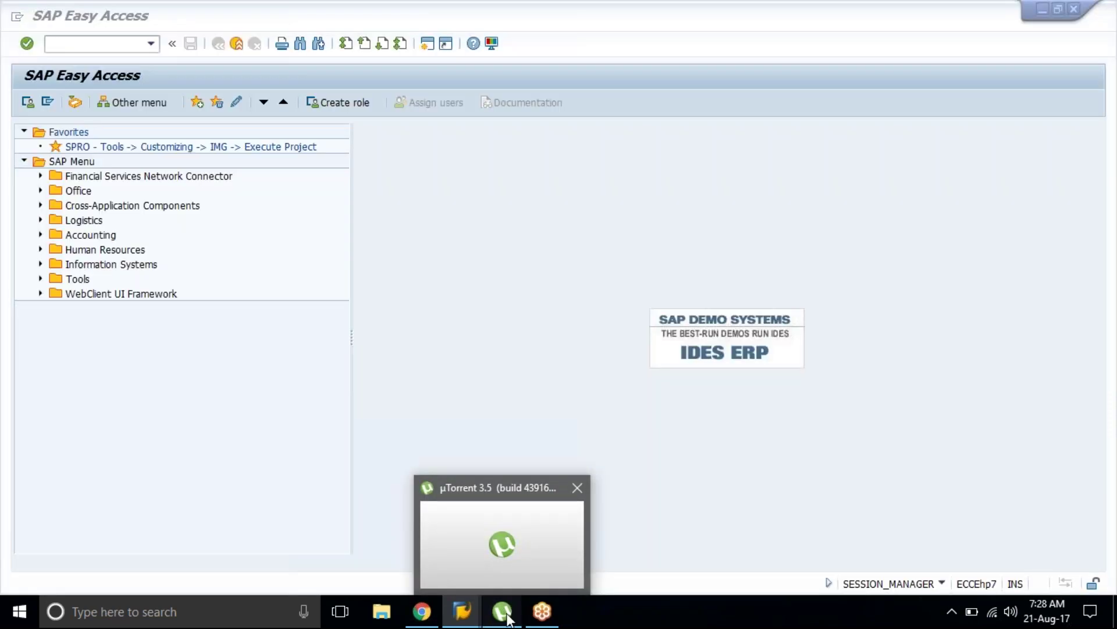
{"action": "left_click", "coordinate": [506, 612]}
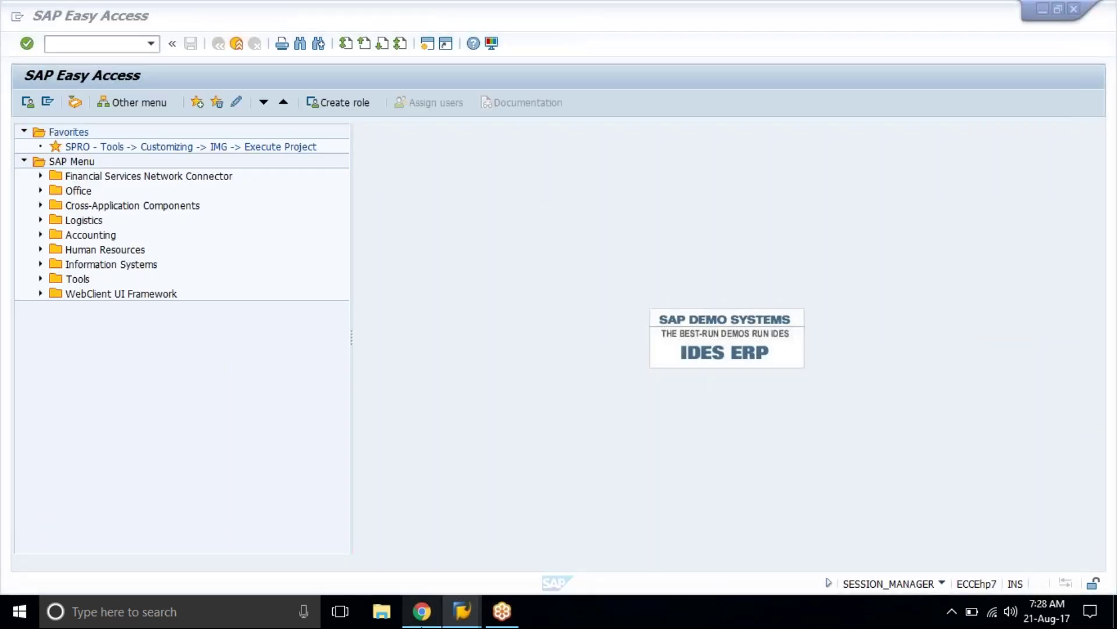
{"action": "left_click", "coordinate": [422, 611]}
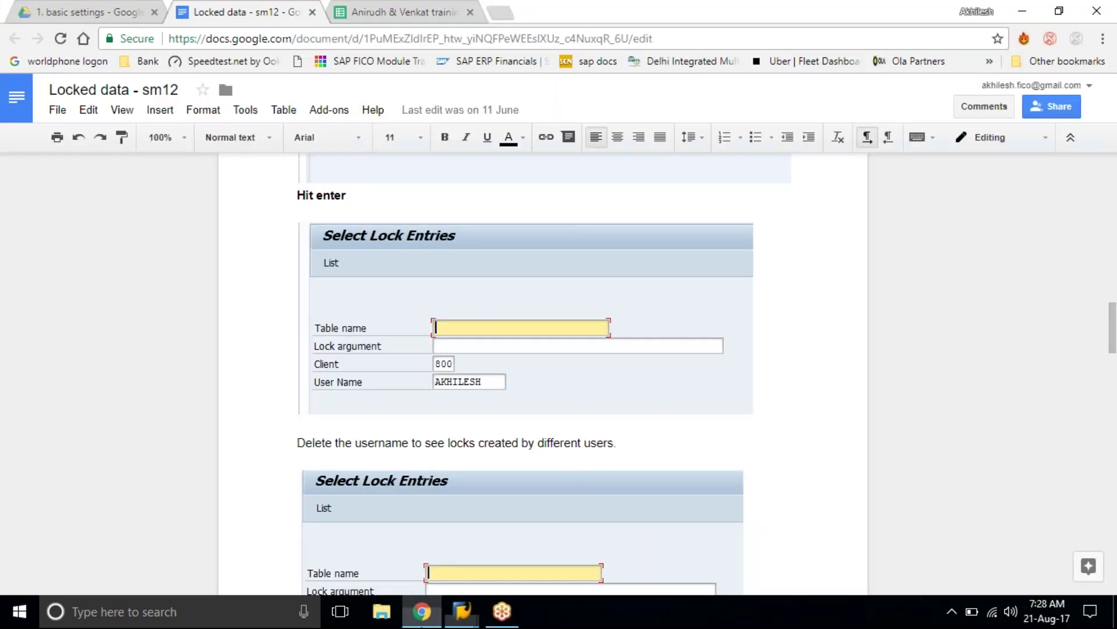
Step: Review row 13 (OBBO/OBBP/OB52) in the training spreadsheet, then minimize Chrome
{"action": "left_click", "coordinate": [375, 7]}
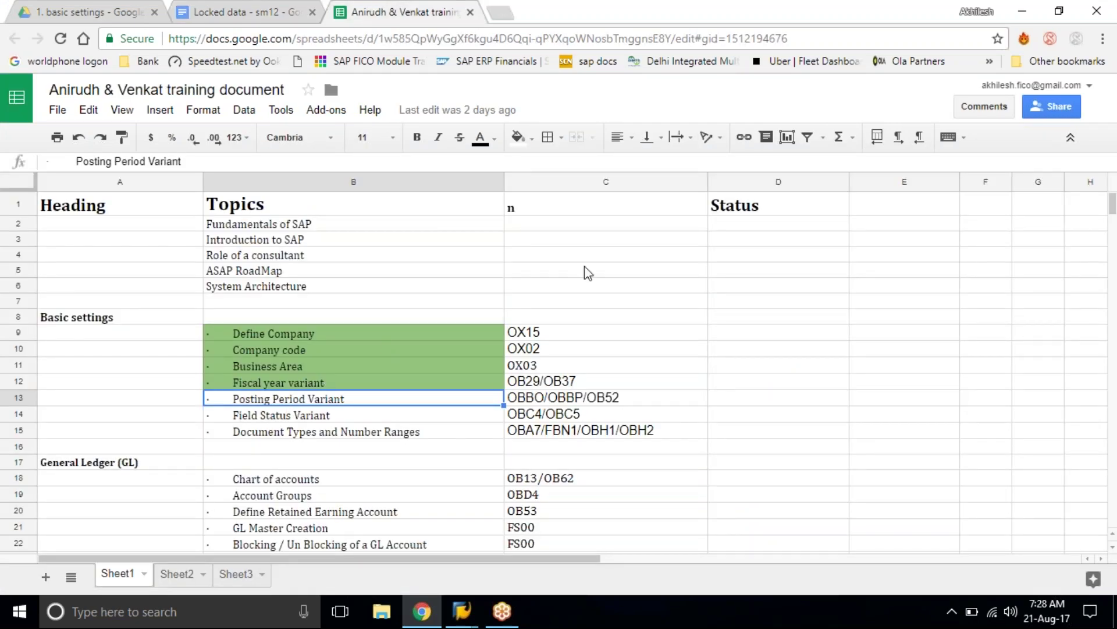
{"action": "left_click", "coordinate": [1023, 7]}
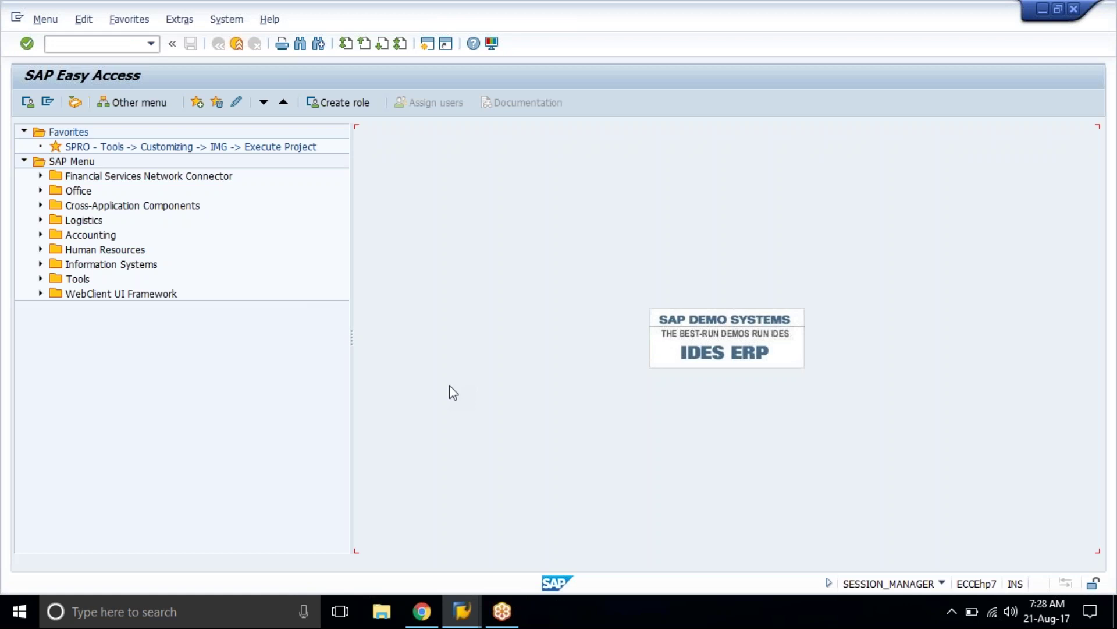
Step: Start transaction OB29 and position the fiscal year variants list on R7
{"action": "left_click", "coordinate": [142, 45]}
{"action": "type", "text": "ob29"}
{"action": "key", "text": "Return"}
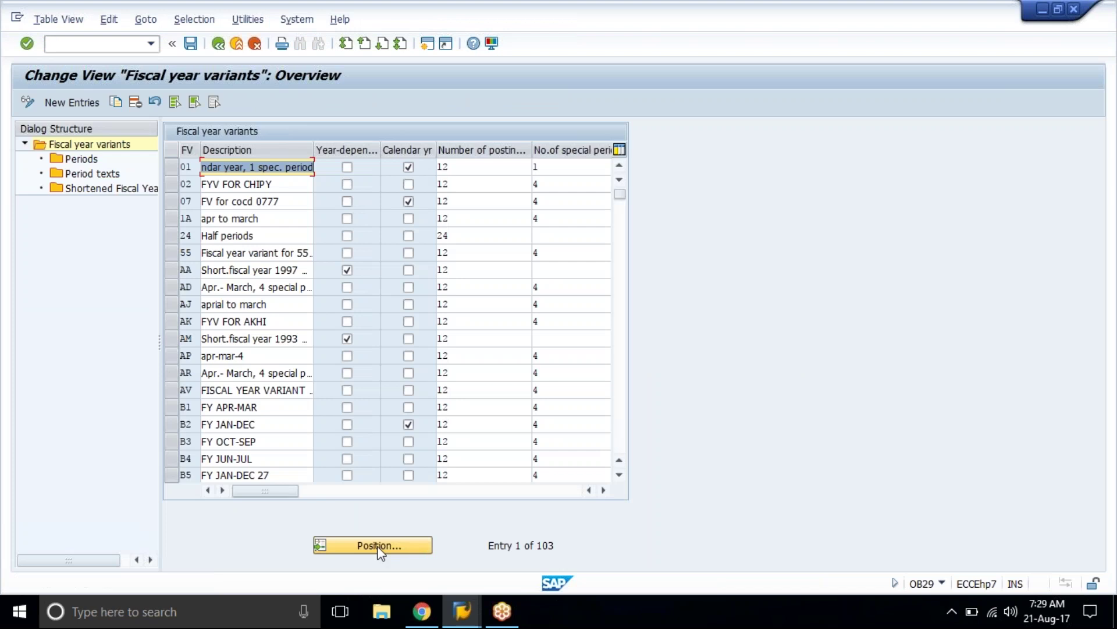
{"action": "left_click", "coordinate": [379, 547]}
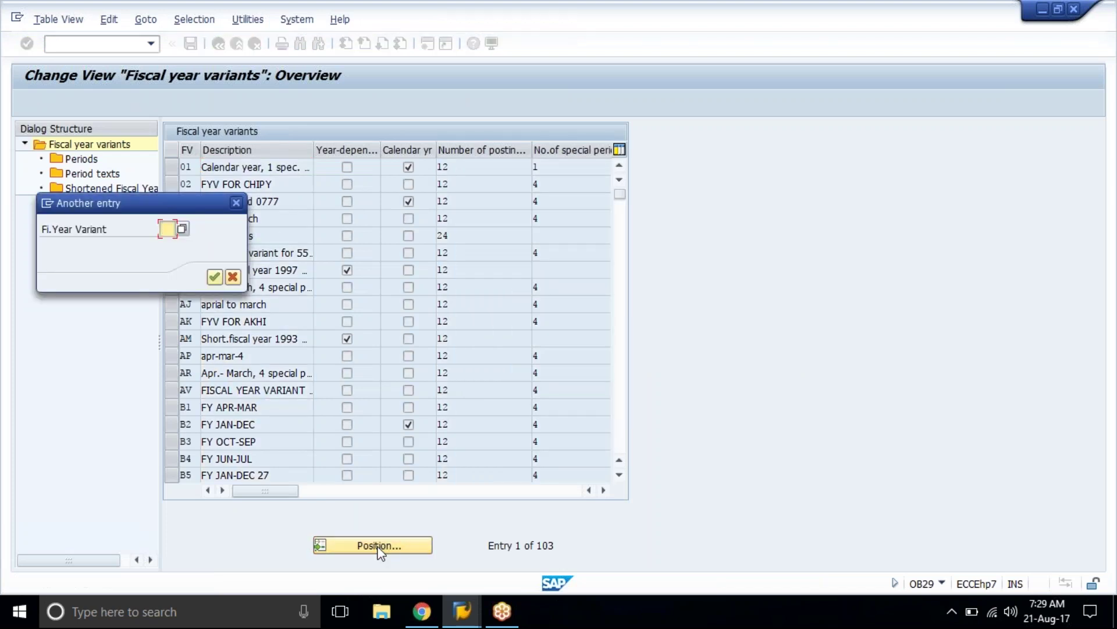
{"action": "type", "text": "r7"}
{"action": "key", "text": "Return"}
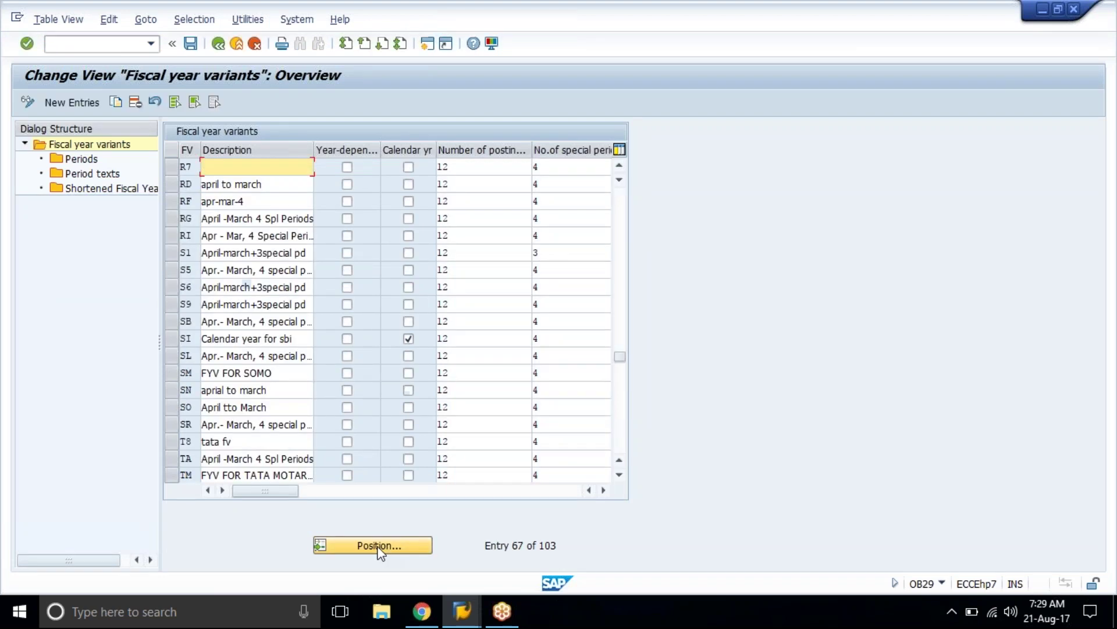
{"action": "key", "text": "BackSpace"}
{"action": "key", "text": "BackSpace"}
{"action": "key", "text": "BackSpace"}
{"action": "key", "text": "BackSpace"}
{"action": "key", "text": "BackSpace"}
{"action": "key", "text": "BackSpace"}
{"action": "key", "text": "BackSpace"}
{"action": "key", "text": "BackSpace"}
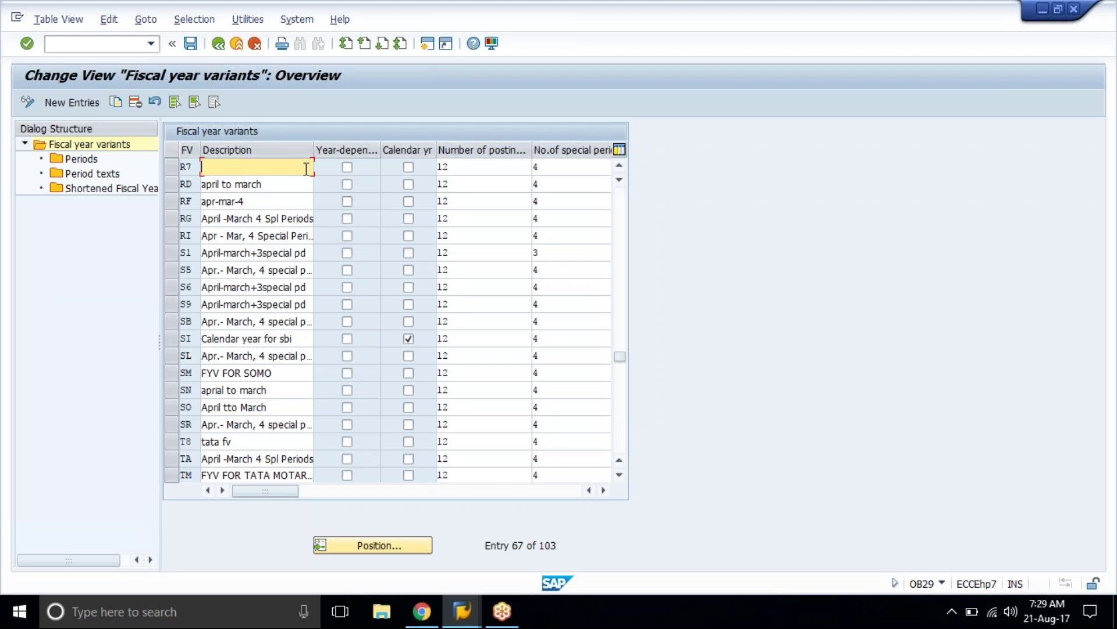
Step: Open R7's Periods, check its period texts, and return to the Periods overview
{"action": "left_click", "coordinate": [180, 166]}
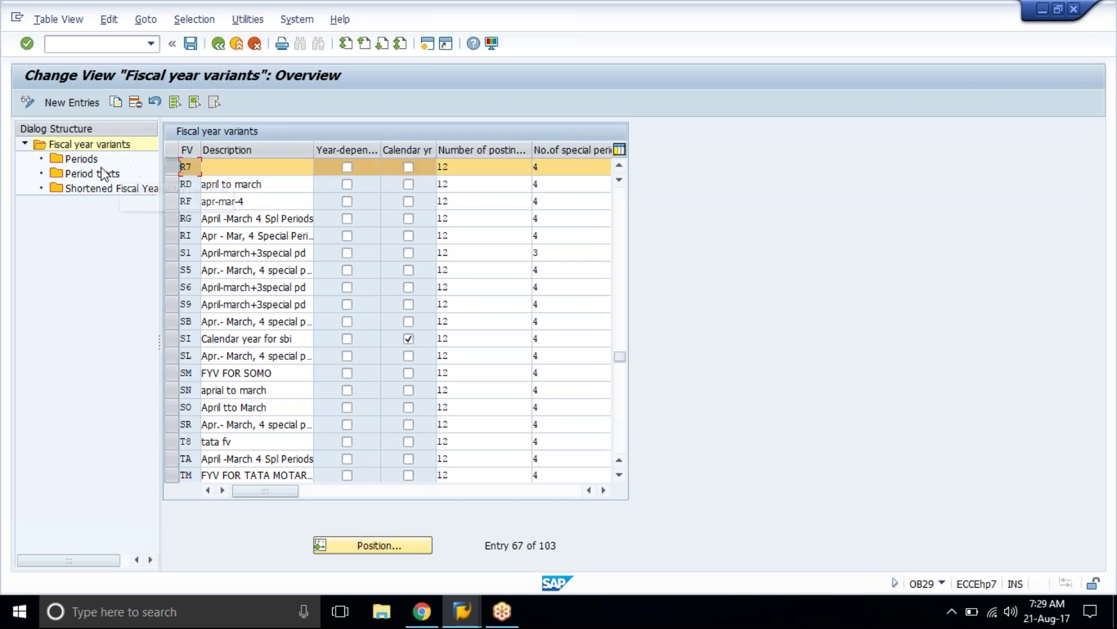
{"action": "double_click", "coordinate": [84, 158]}
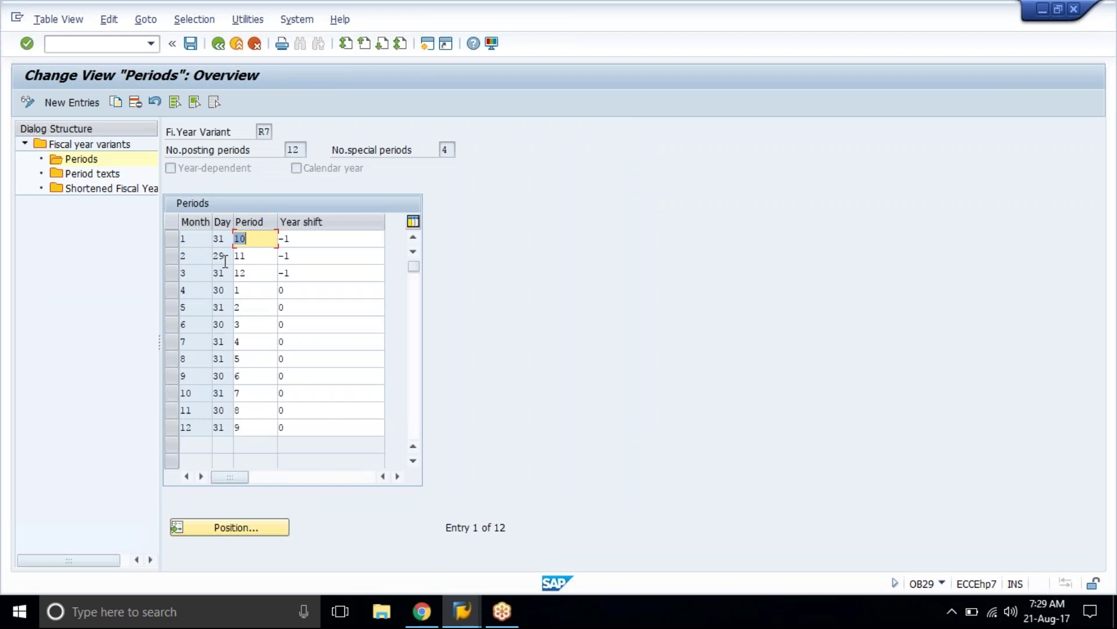
{"action": "double_click", "coordinate": [93, 173]}
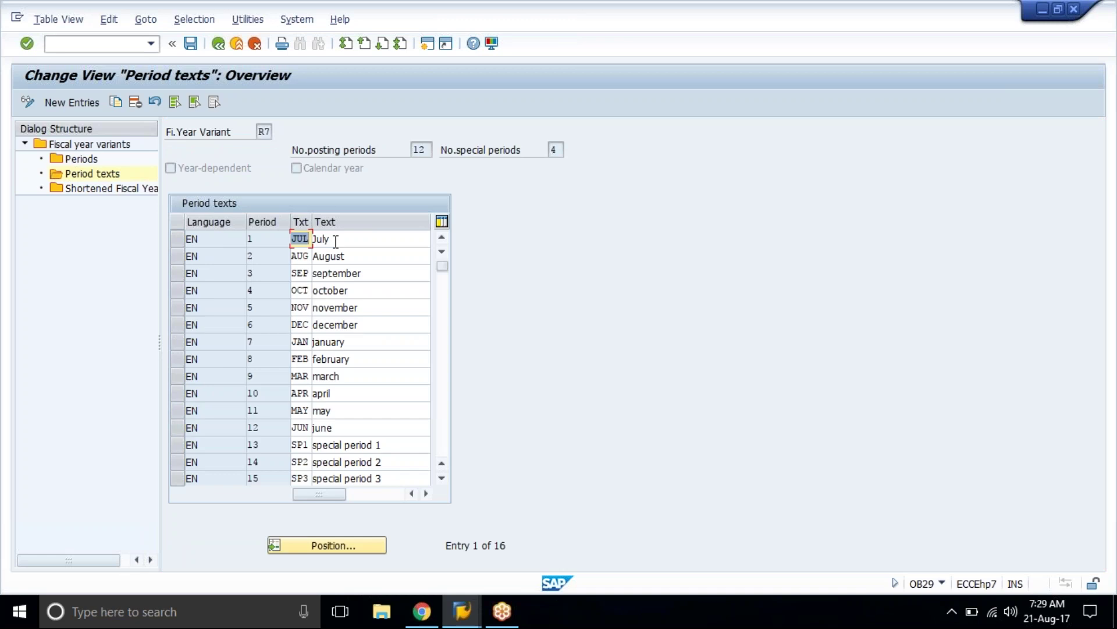
{"action": "left_click", "coordinate": [357, 428]}
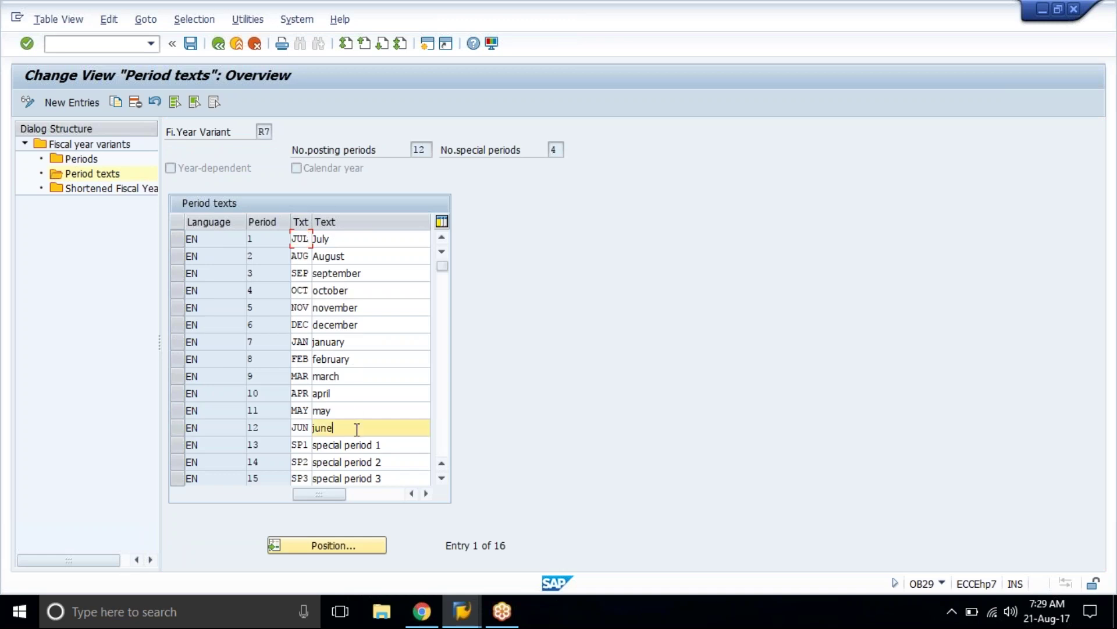
{"action": "double_click", "coordinate": [117, 161]}
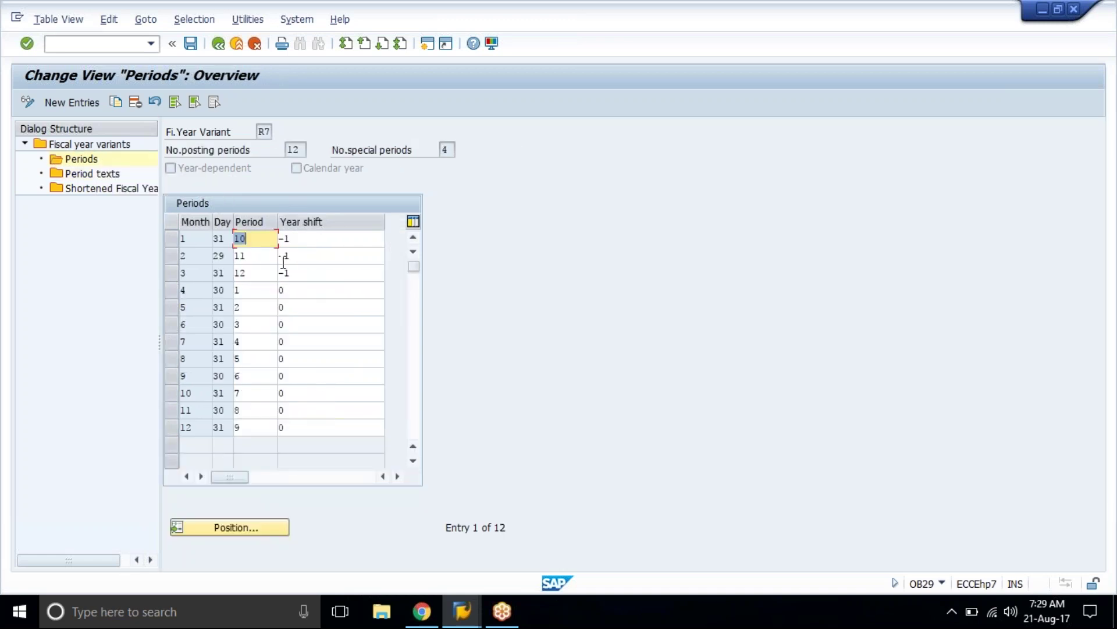
Step: Set the year shift to -1 for months 4, 5 and 6
{"action": "left_click", "coordinate": [300, 236]}
{"action": "key", "text": "Down"}
{"action": "key", "text": "Down"}
{"action": "key", "text": "Down"}
{"action": "key", "text": "Down"}
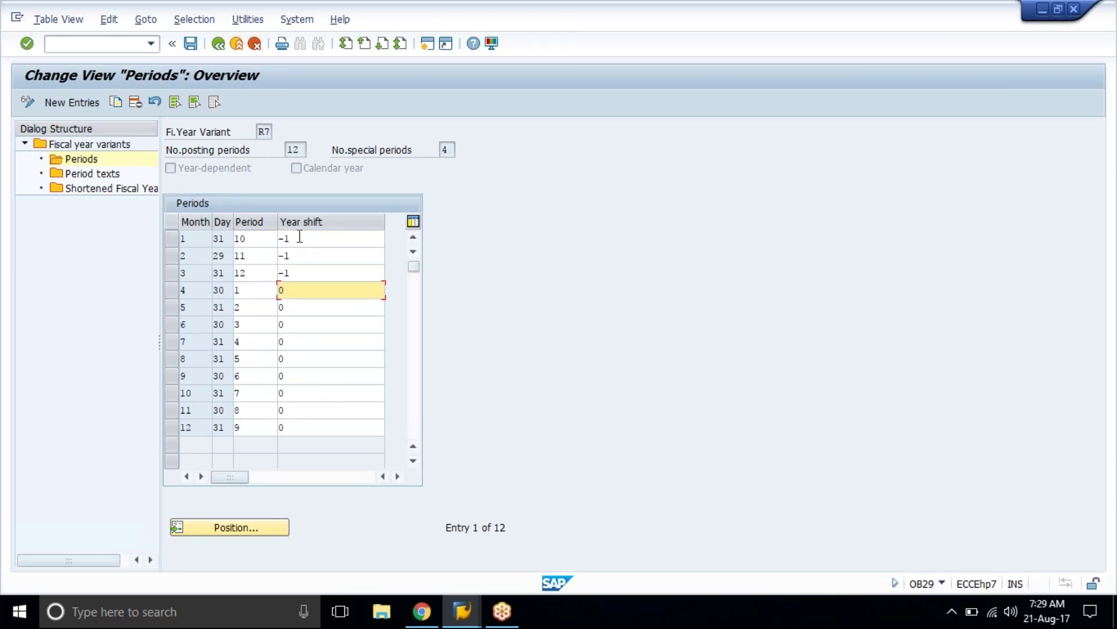
{"action": "key", "text": "Down"}
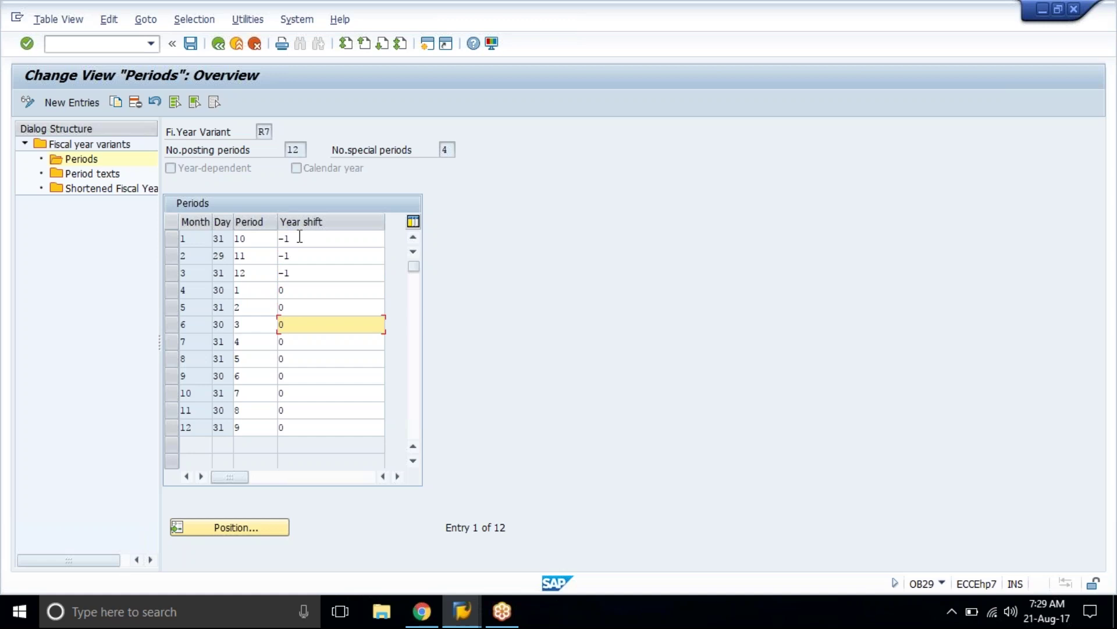
{"action": "key", "text": "BackSpace"}
{"action": "type", "text": "-1"}
{"action": "key", "text": "Up"}
{"action": "key", "text": "Up"}
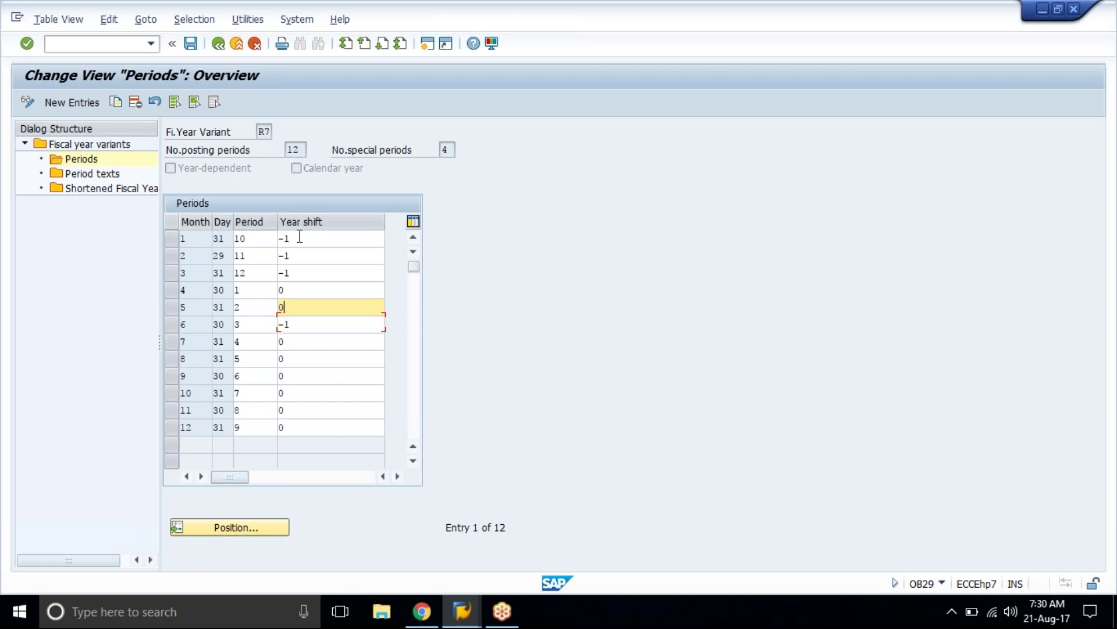
{"action": "key", "text": "shift+Home"}
{"action": "type", "text": "-1"}
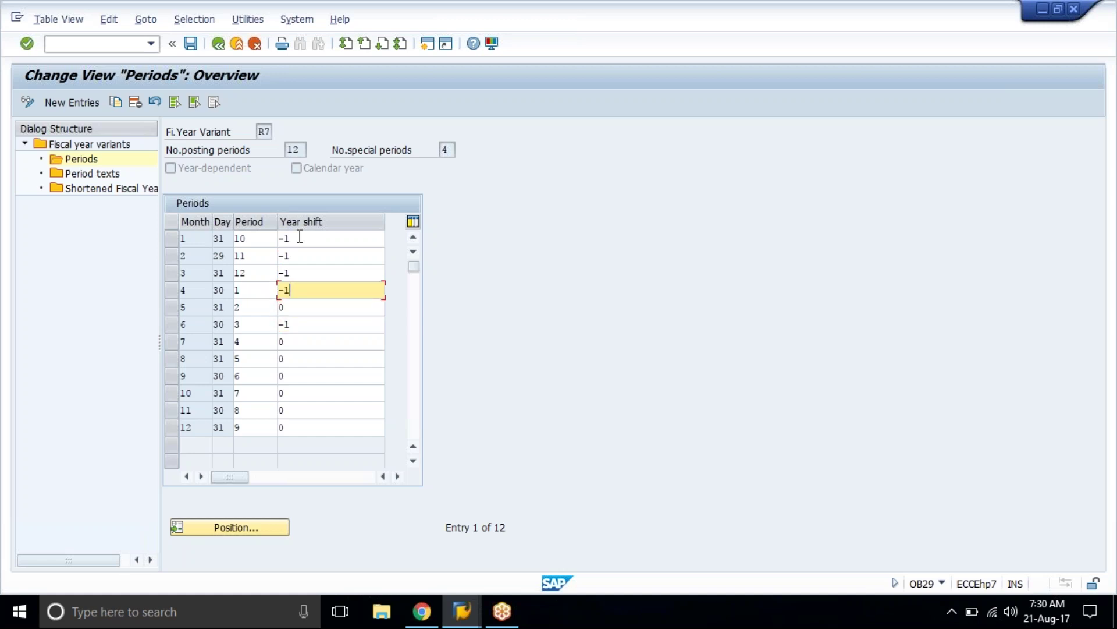
{"action": "key", "text": "Down"}
{"action": "key", "text": "shift+Home"}
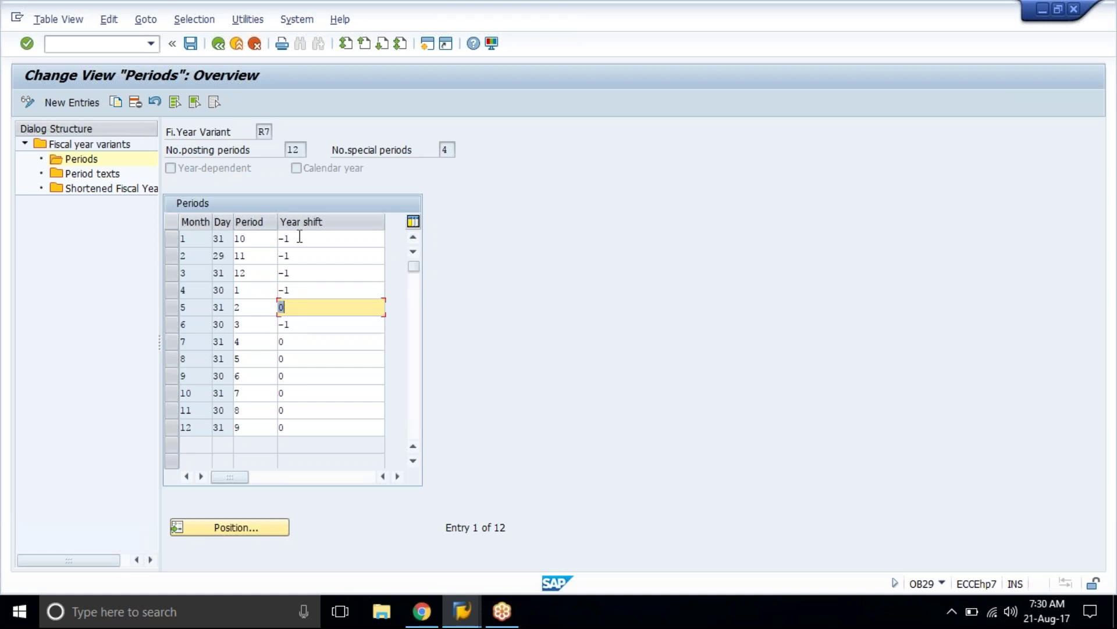
{"action": "type", "text": "-1"}
{"action": "key", "text": "Return"}
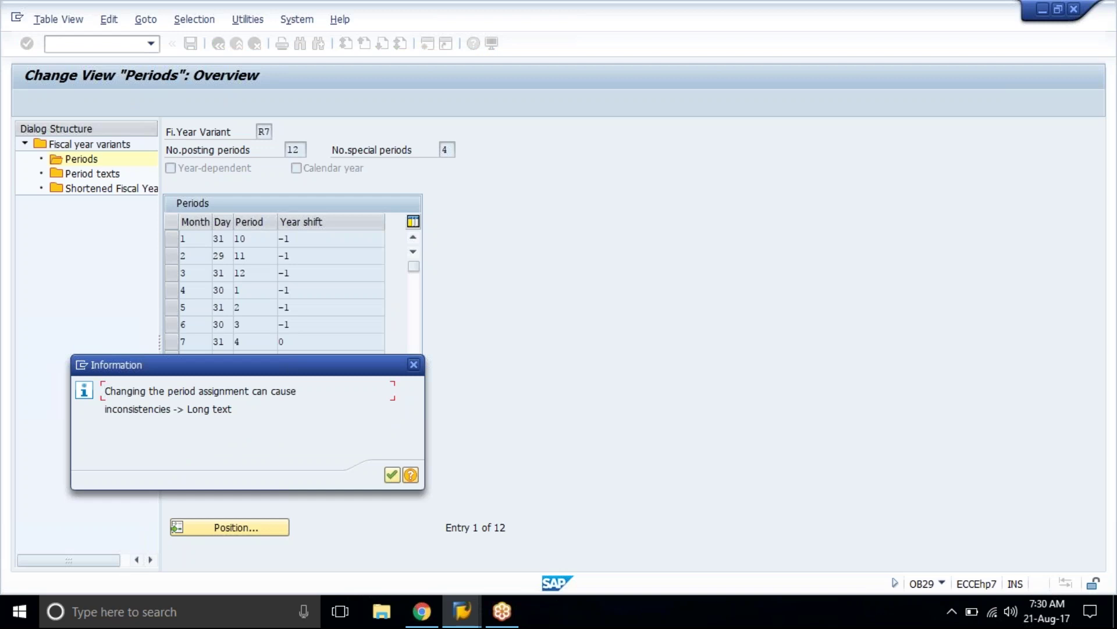
{"action": "key", "text": "Return"}
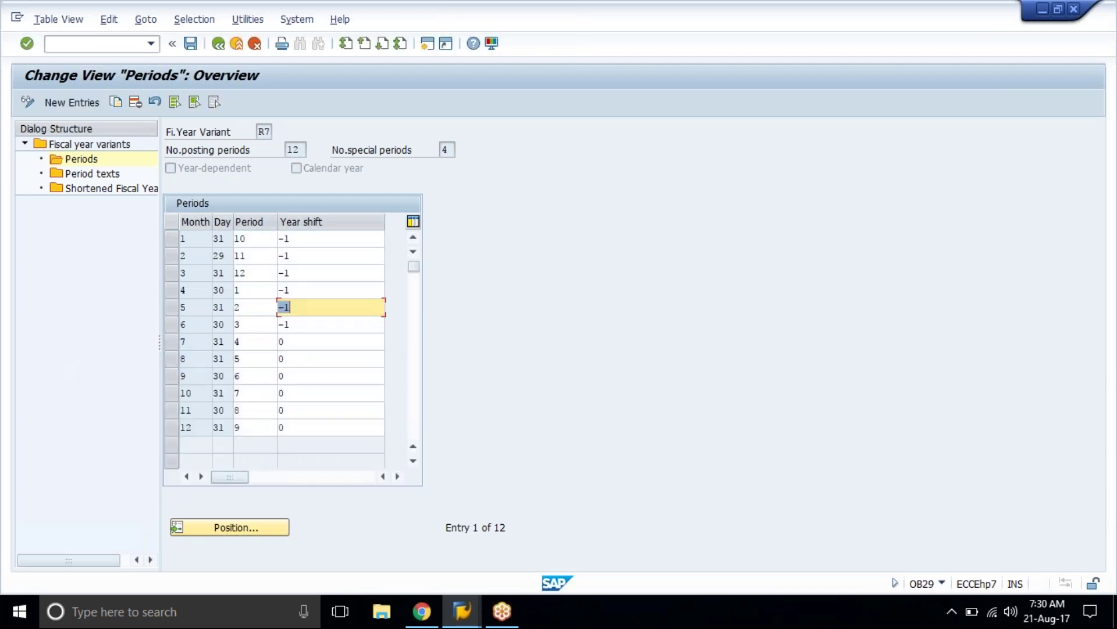
Step: Attempt to save; acknowledge the gaps-in-periods warning and the data-not-saved notice
{"action": "key", "text": "F3"}
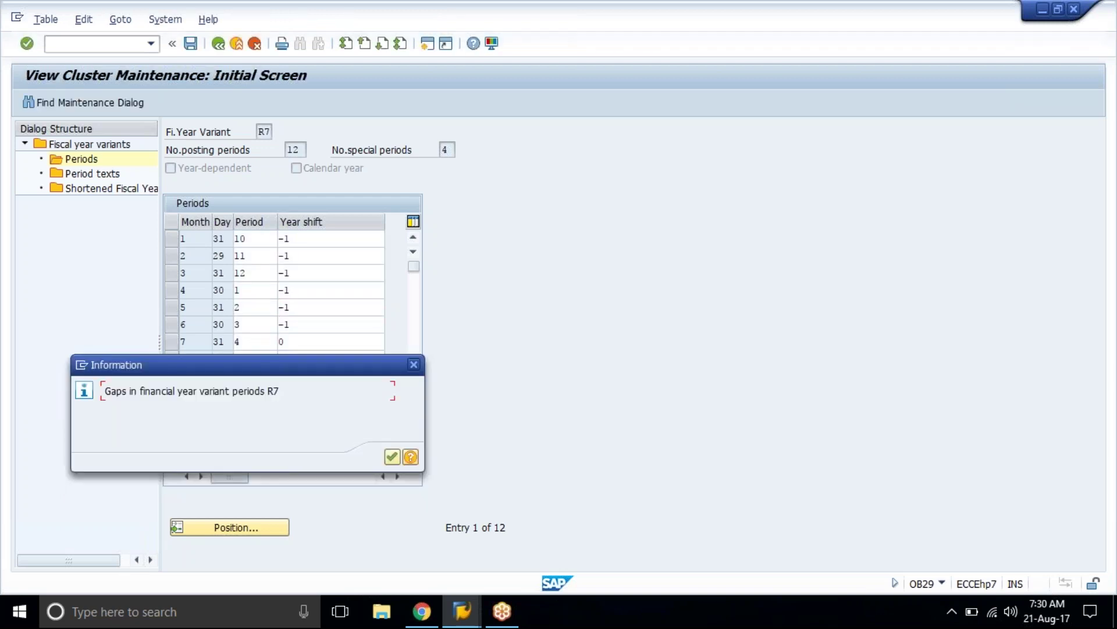
{"action": "key", "text": "Return"}
{"action": "key", "text": "Return"}
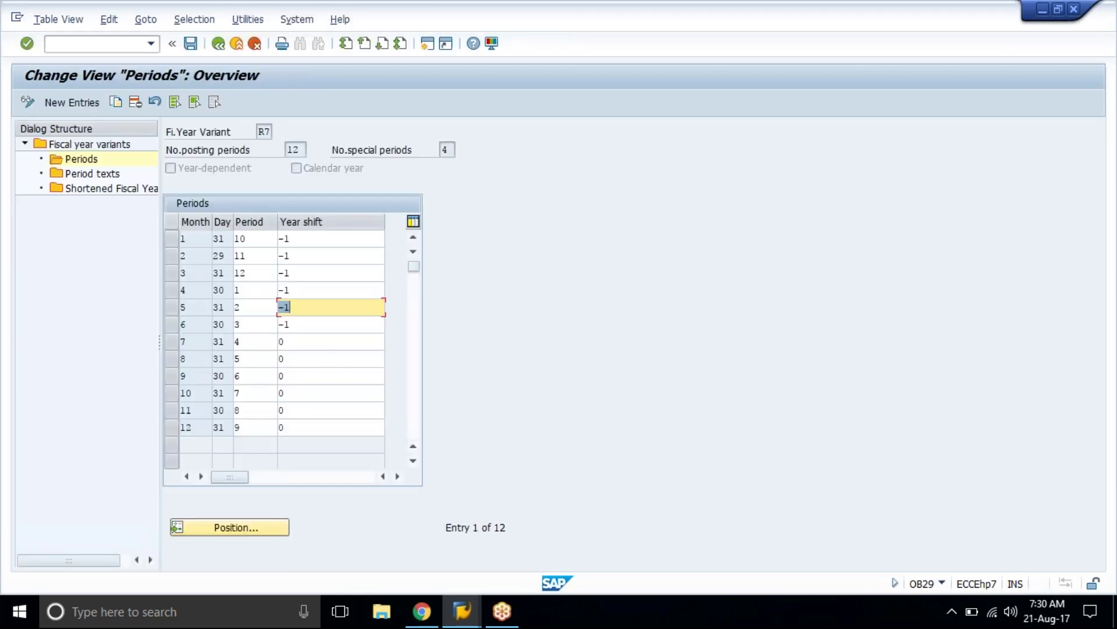
{"action": "key", "text": "F3"}
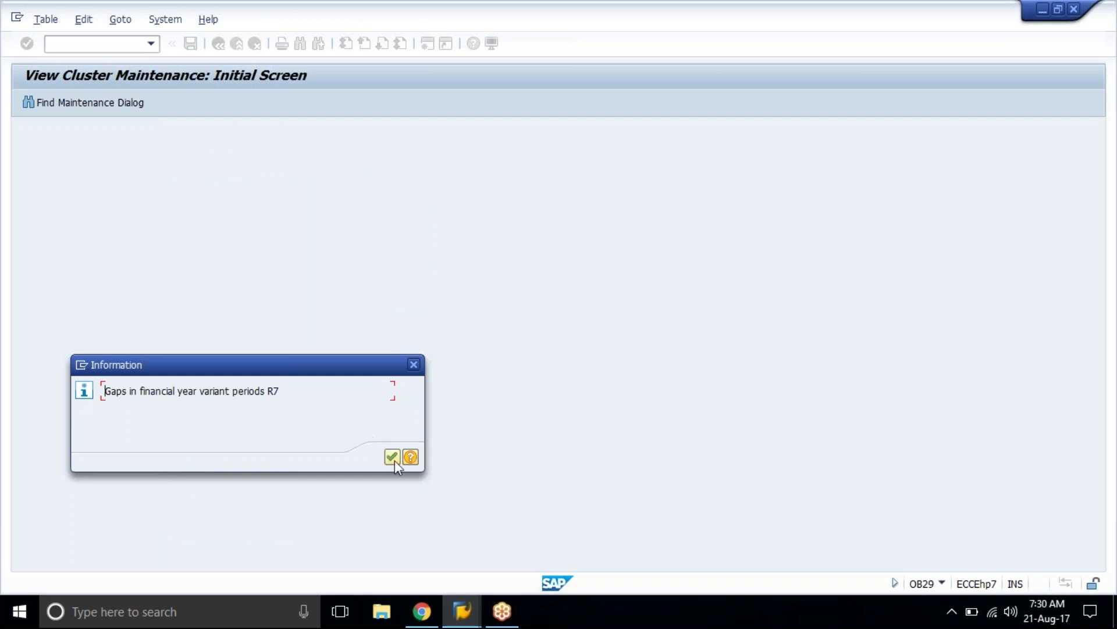
{"action": "left_click", "coordinate": [390, 459]}
{"action": "left_click", "coordinate": [390, 458]}
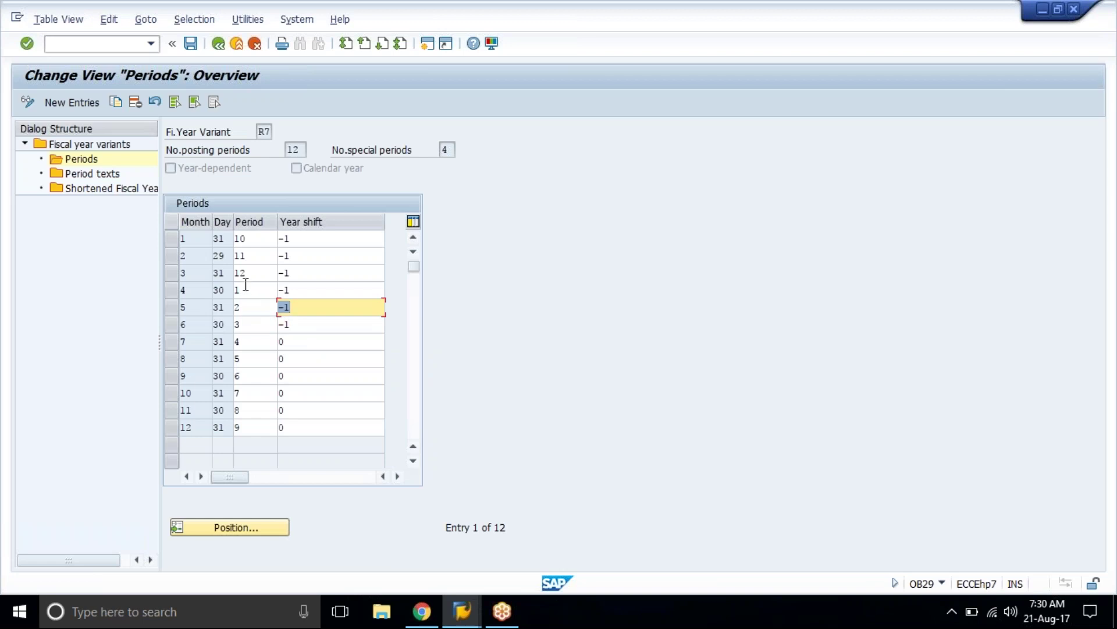
Step: Clear the existing period numbers from R7's Period column
{"action": "left_click", "coordinate": [262, 241]}
{"action": "key", "text": "BackSpace"}
{"action": "key", "text": "BackSpace"}
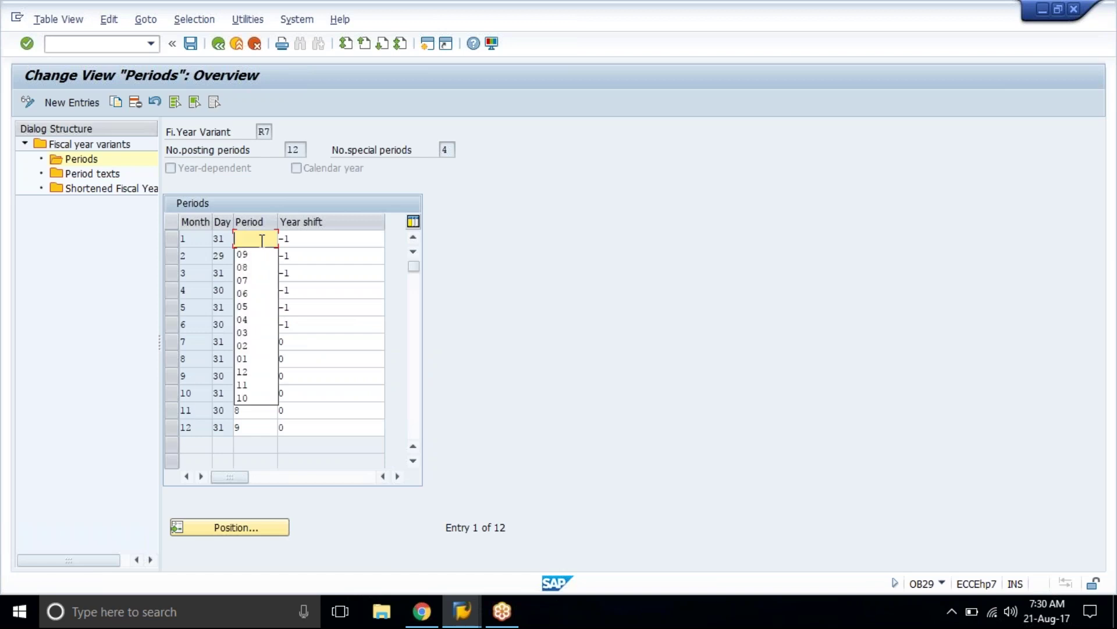
{"action": "left_click", "coordinate": [347, 287]}
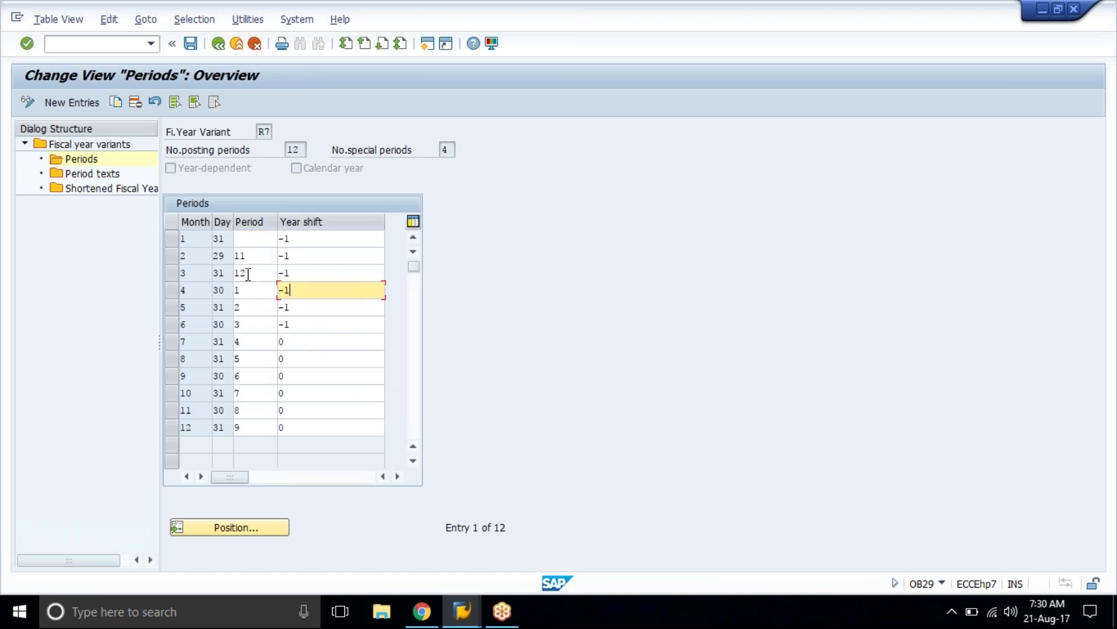
{"action": "key", "text": "ctrl+y"}
{"action": "left_click_drag", "start_coordinate": [247, 274], "coordinate": [244, 256]}
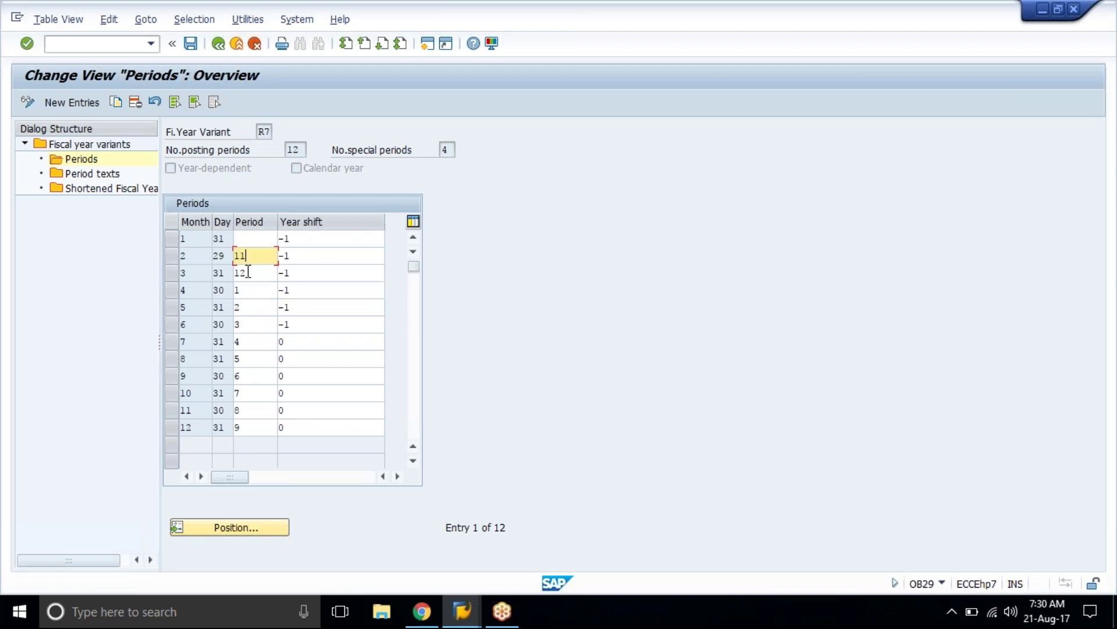
{"action": "key", "text": "ctrl+y"}
{"action": "left_click_drag", "start_coordinate": [257, 332], "coordinate": [257, 418]}
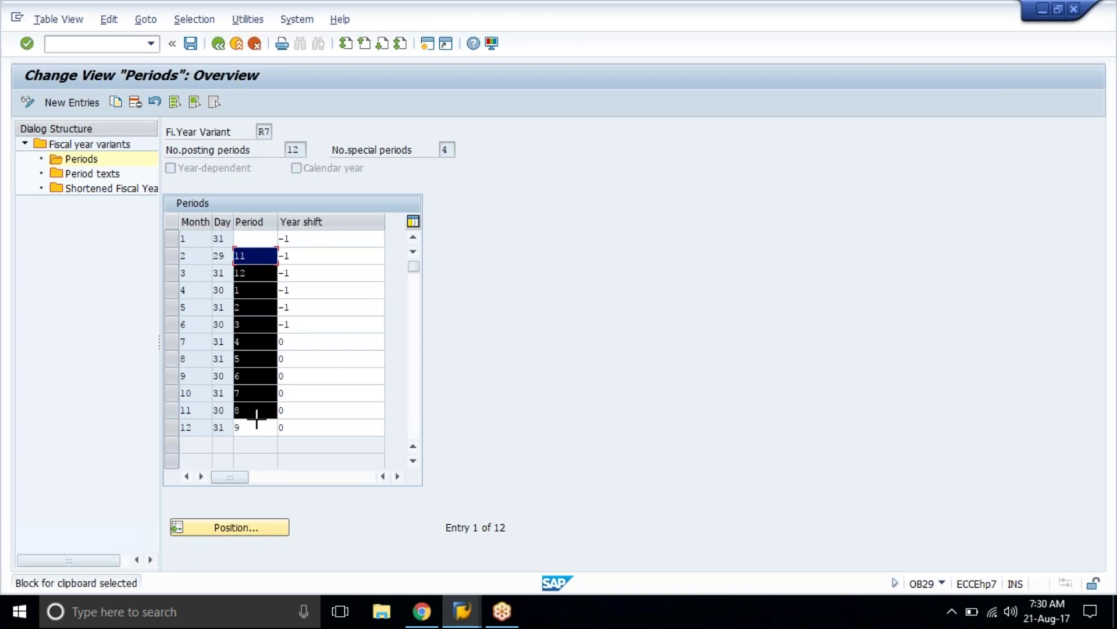
{"action": "key", "text": "ctrl+x"}
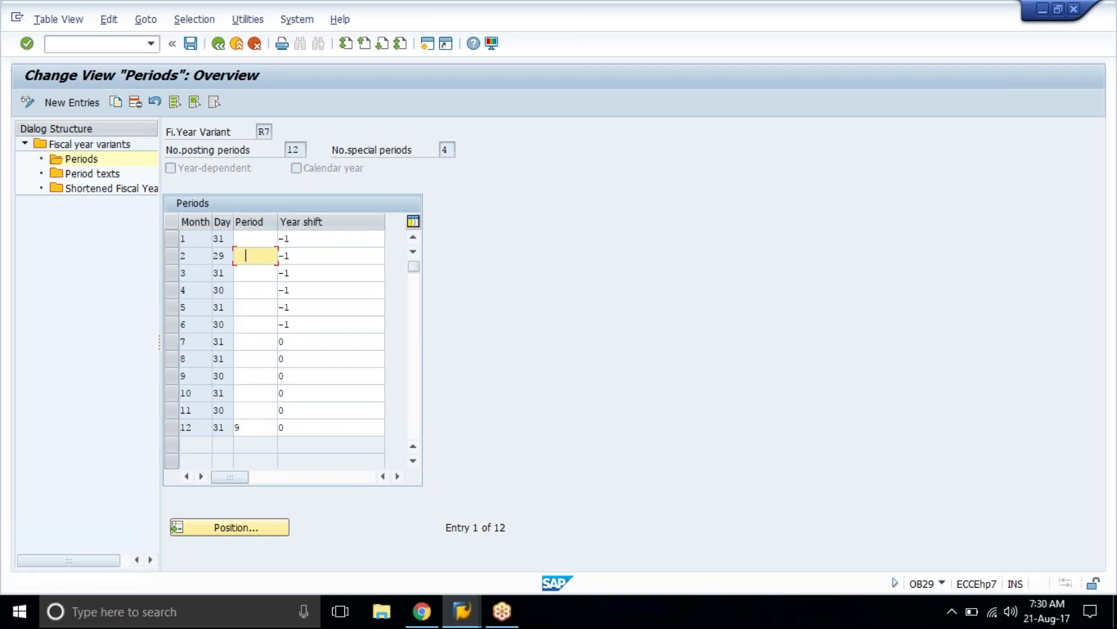
{"action": "key", "text": "Down"}
{"action": "key", "text": "Down"}
{"action": "key", "text": "Down"}
{"action": "key", "text": "Down"}
{"action": "key", "text": "Down"}
{"action": "key", "text": "Down"}
{"action": "key", "text": "Down"}
{"action": "key", "text": "Down"}
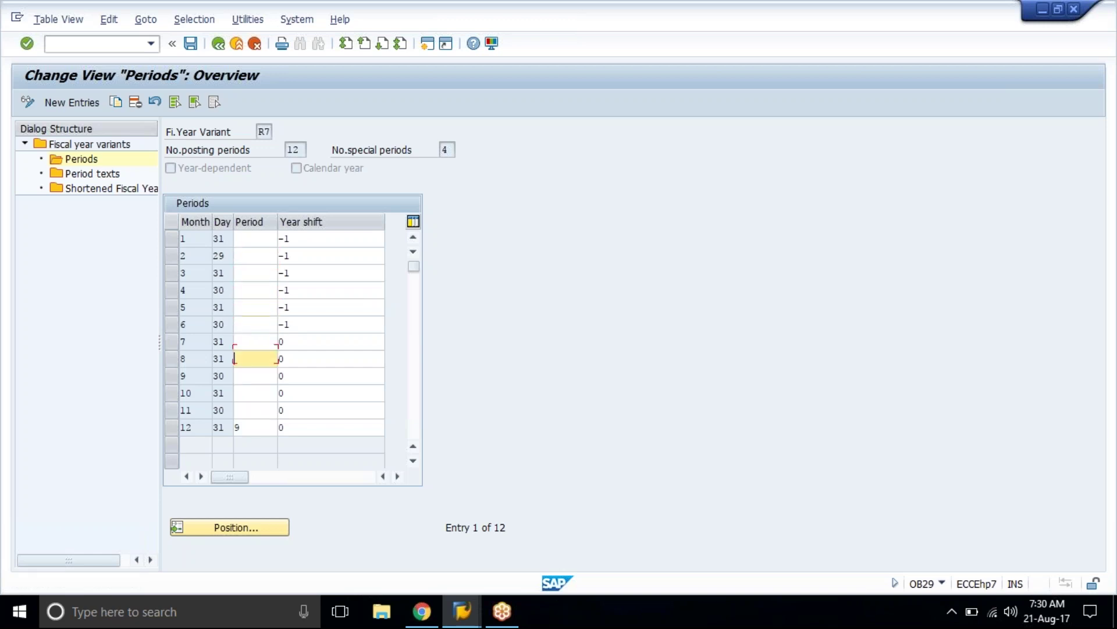
{"action": "key", "text": "Down"}
{"action": "key", "text": "Down"}
{"action": "key", "text": "Delete"}
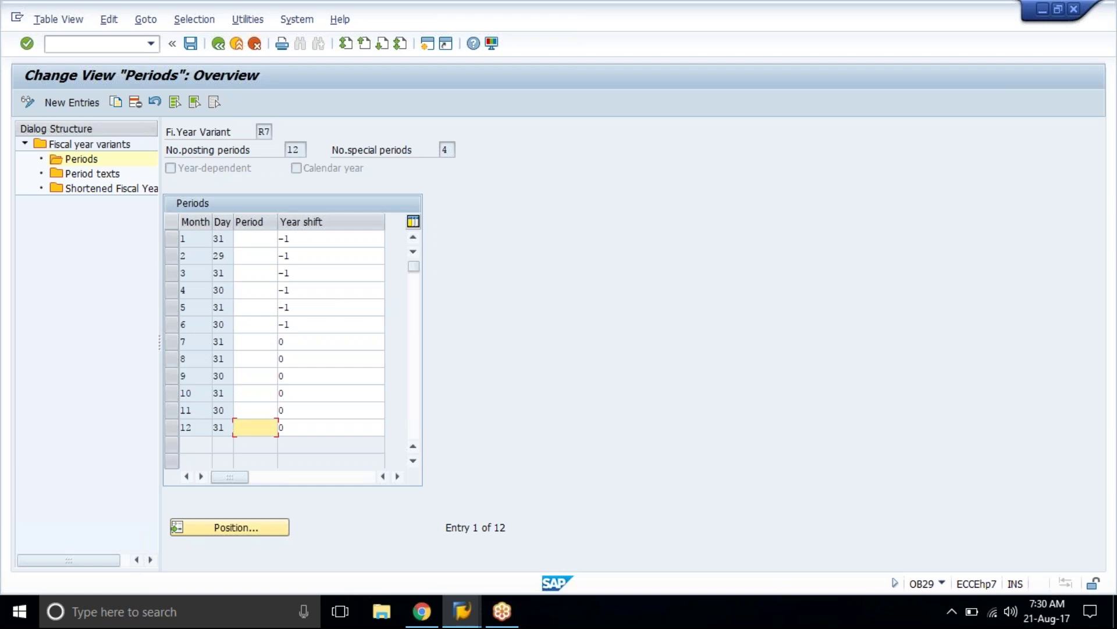
{"action": "key", "text": "Up"}
{"action": "key", "text": "Up"}
{"action": "key", "text": "Up"}
{"action": "key", "text": "Up"}
{"action": "key", "text": "Up"}
{"action": "key", "text": "Up"}
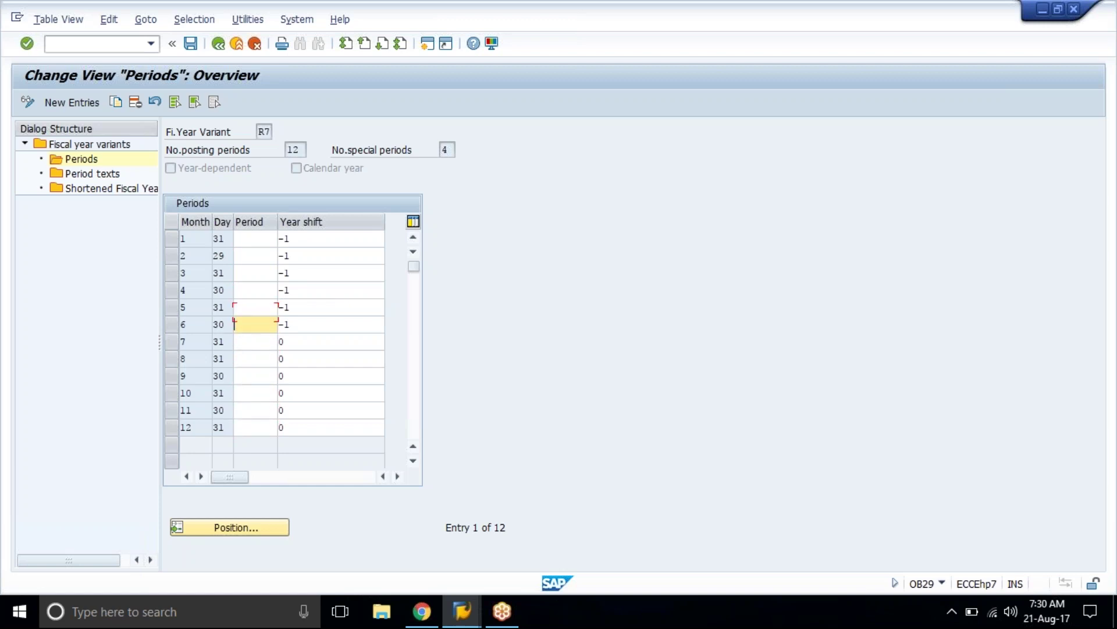
{"action": "key", "text": "Down"}
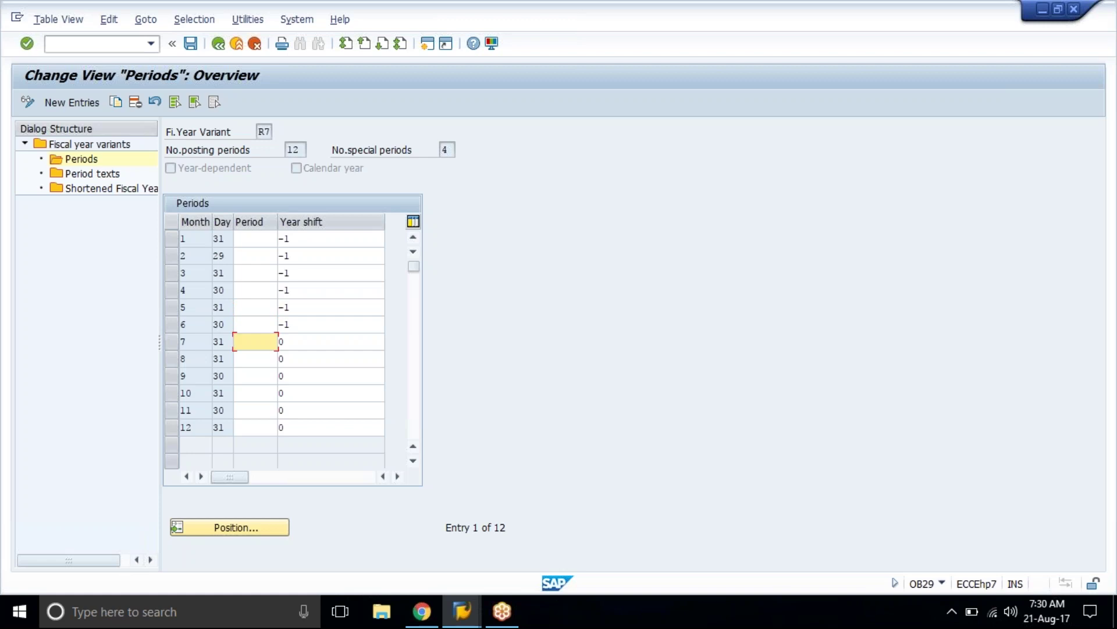
Step: Assign periods 01–06 to months 7 through 12
{"action": "type", "text": "01"}
{"action": "key", "text": "Down"}
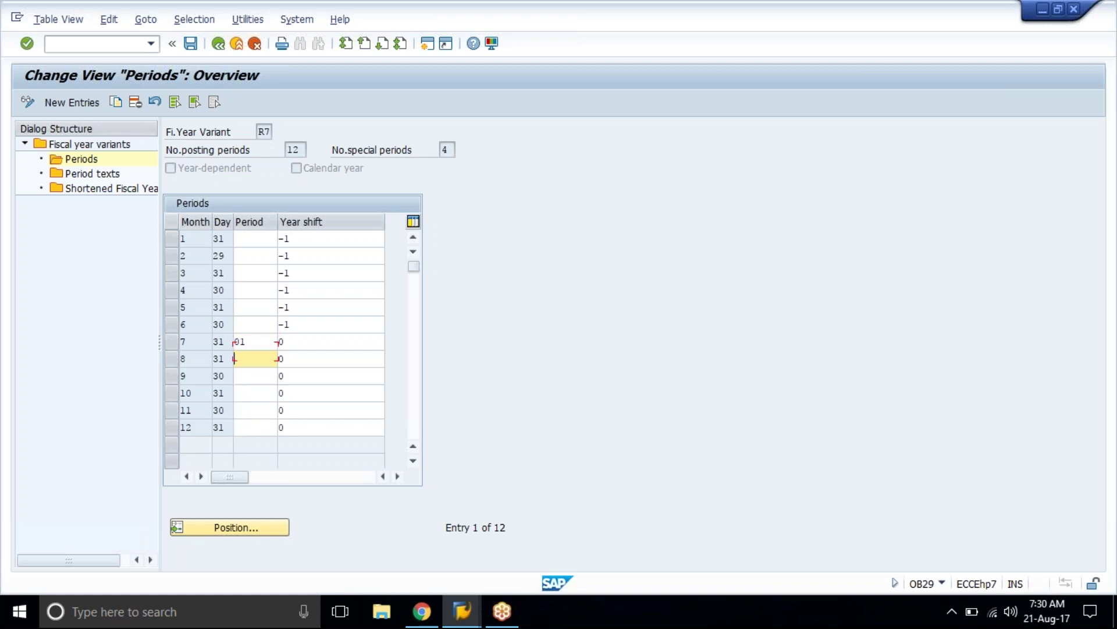
{"action": "type", "text": "02"}
{"action": "key", "text": "Down"}
{"action": "type", "text": "03"}
{"action": "key", "text": "Down"}
{"action": "type", "text": "04"}
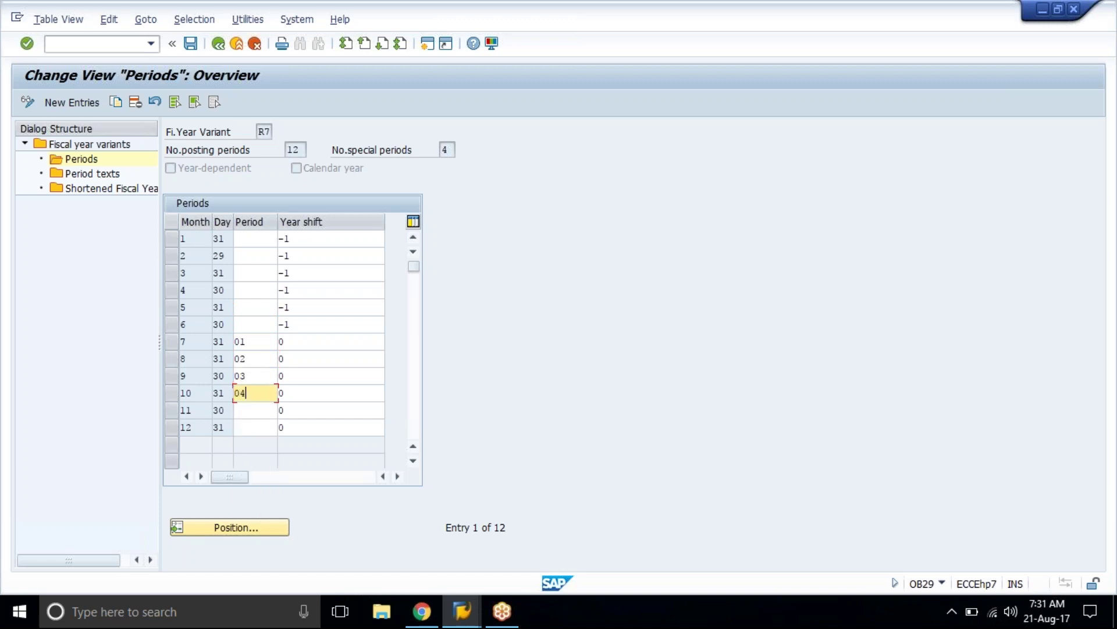
{"action": "key", "text": "Down"}
{"action": "type", "text": "05"}
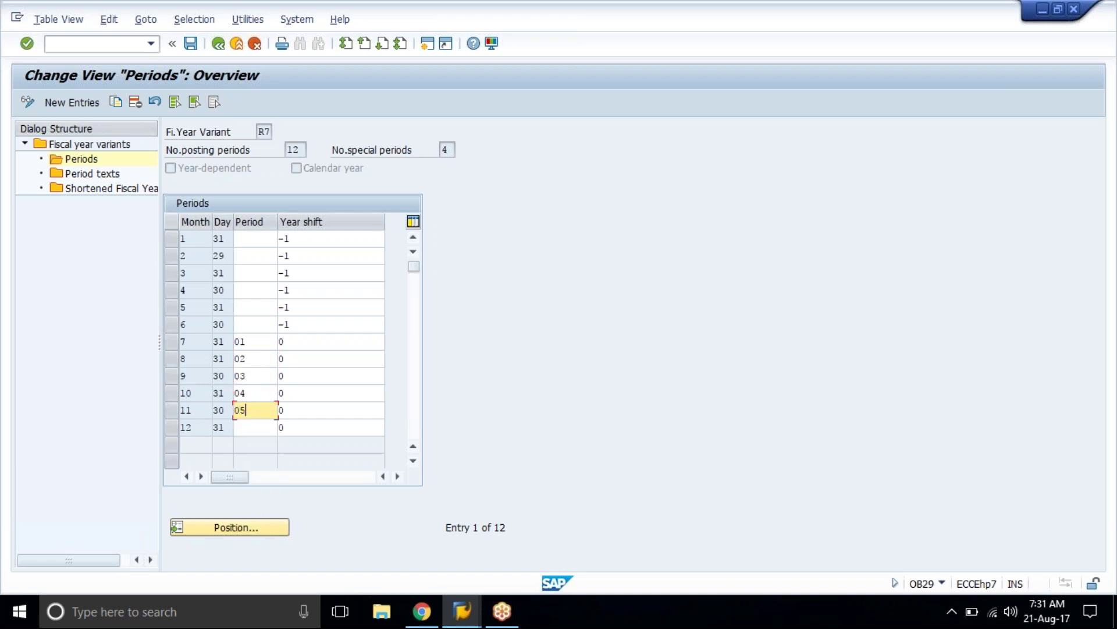
{"action": "key", "text": "Down"}
{"action": "type", "text": "06"}
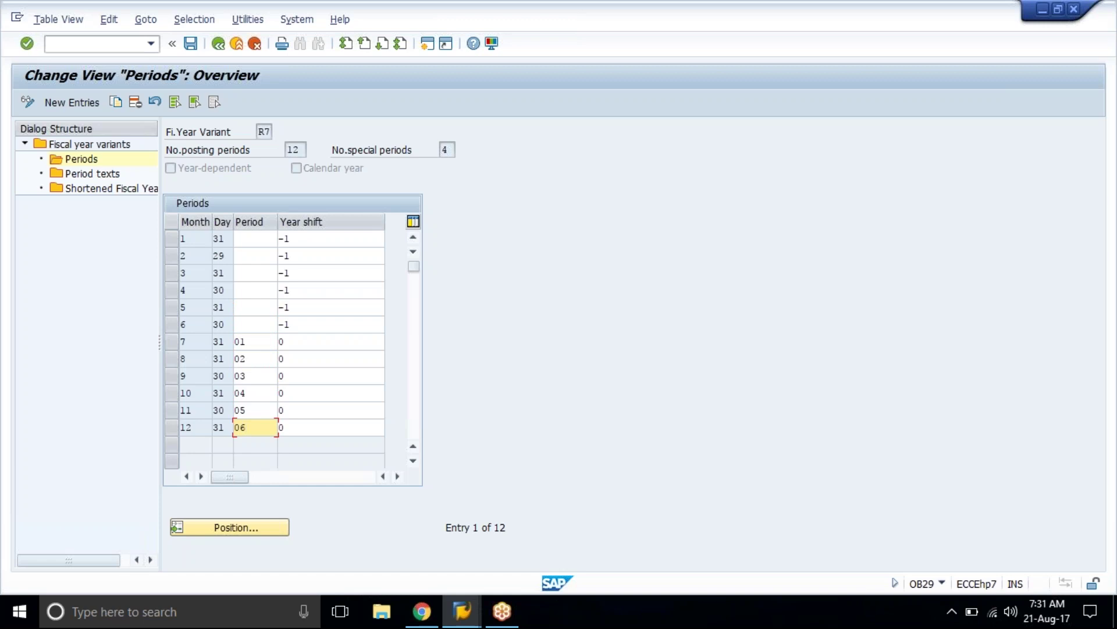
Step: Assign periods 07–12 to months 1 through 6 and confirm
{"action": "key", "text": "Up"}
{"action": "key", "text": "Up"}
{"action": "key", "text": "Up"}
{"action": "key", "text": "Up"}
{"action": "key", "text": "Up"}
{"action": "key", "text": "Up"}
{"action": "key", "text": "Up"}
{"action": "key", "text": "Up"}
{"action": "key", "text": "Up"}
{"action": "key", "text": "Up"}
{"action": "key", "text": "Up"}
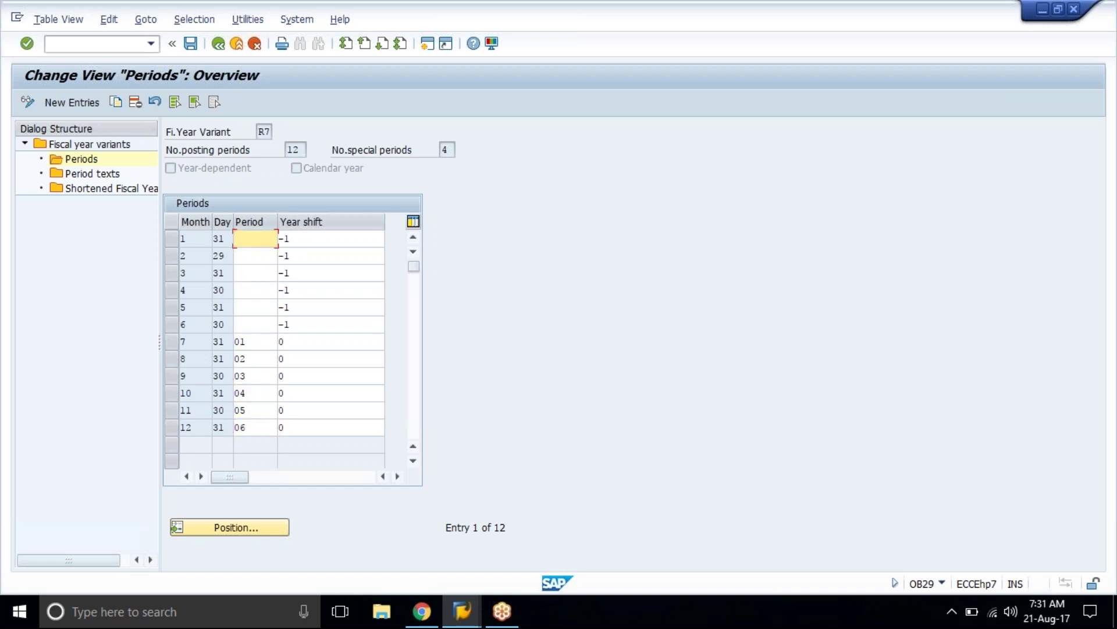
{"action": "type", "text": "07"}
{"action": "key", "text": "Down"}
{"action": "type", "text": "08"}
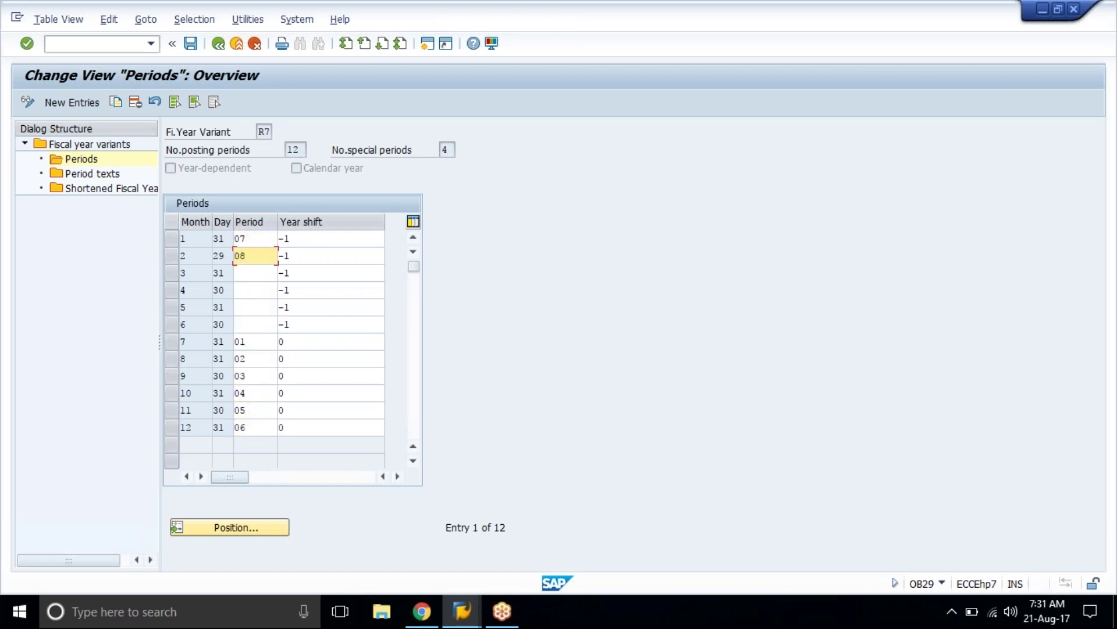
{"action": "key", "text": "Down"}
{"action": "type", "text": "09"}
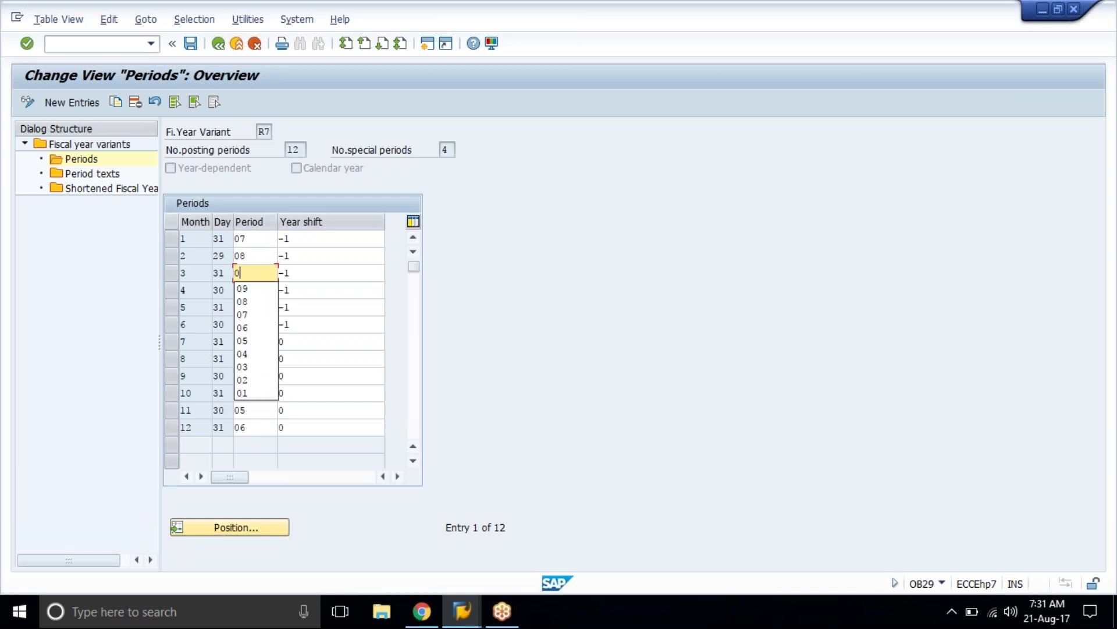
{"action": "key", "text": "Down"}
{"action": "type", "text": "10"}
{"action": "key", "text": "Down"}
{"action": "type", "text": "11"}
{"action": "key", "text": "Down"}
{"action": "type", "text": "12"}
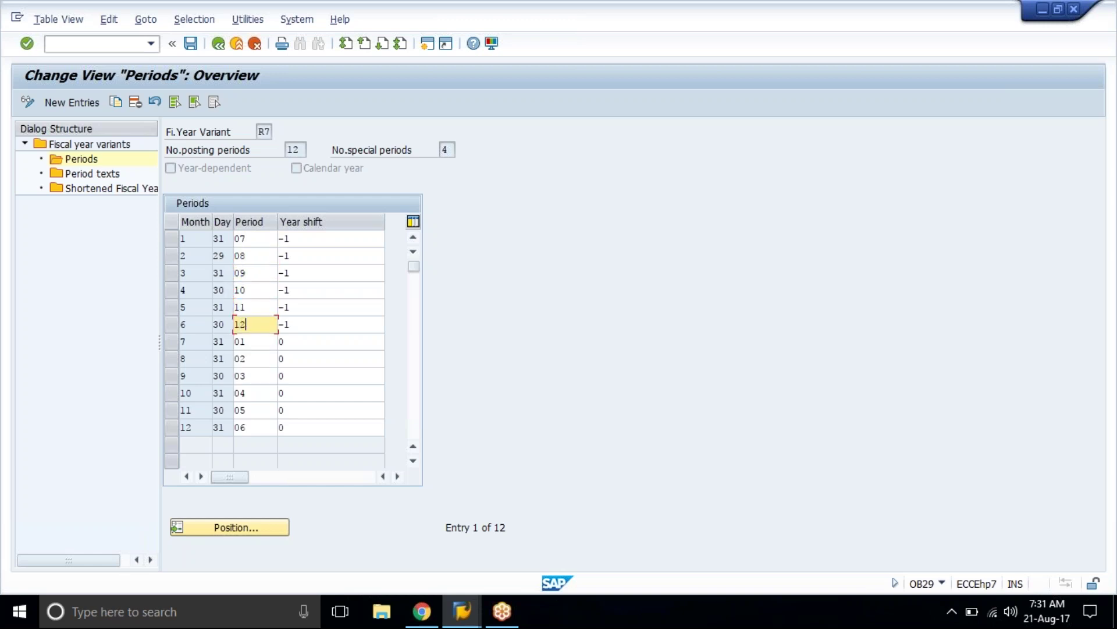
{"action": "key", "text": "Return"}
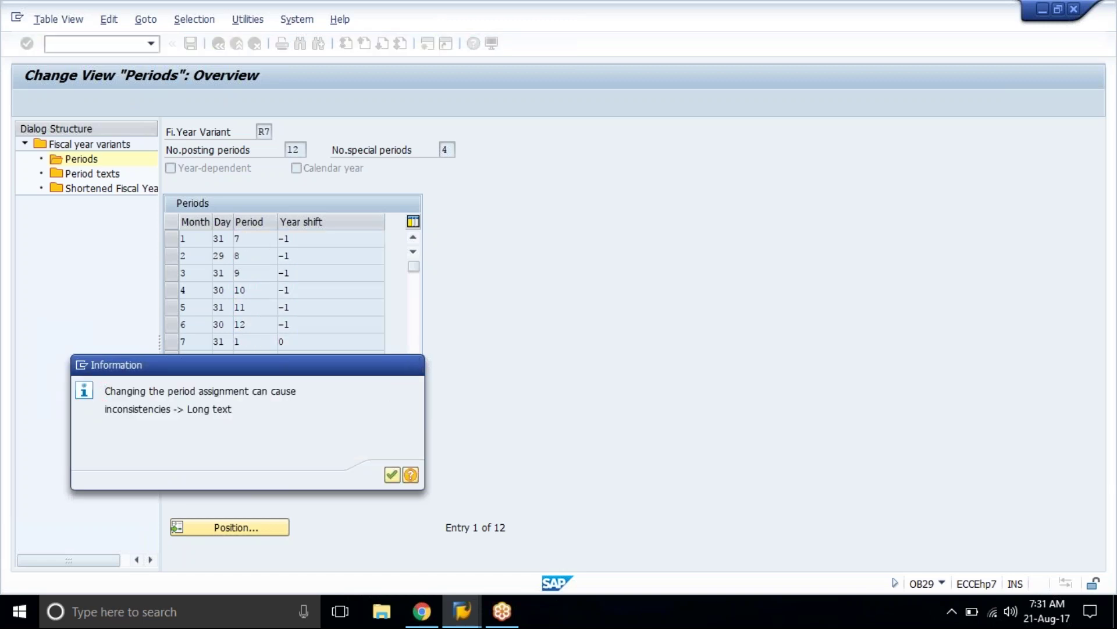
Step: Save R7's period changes in a new customizing request with short description 'fiscal year'
{"action": "key", "text": "Return"}
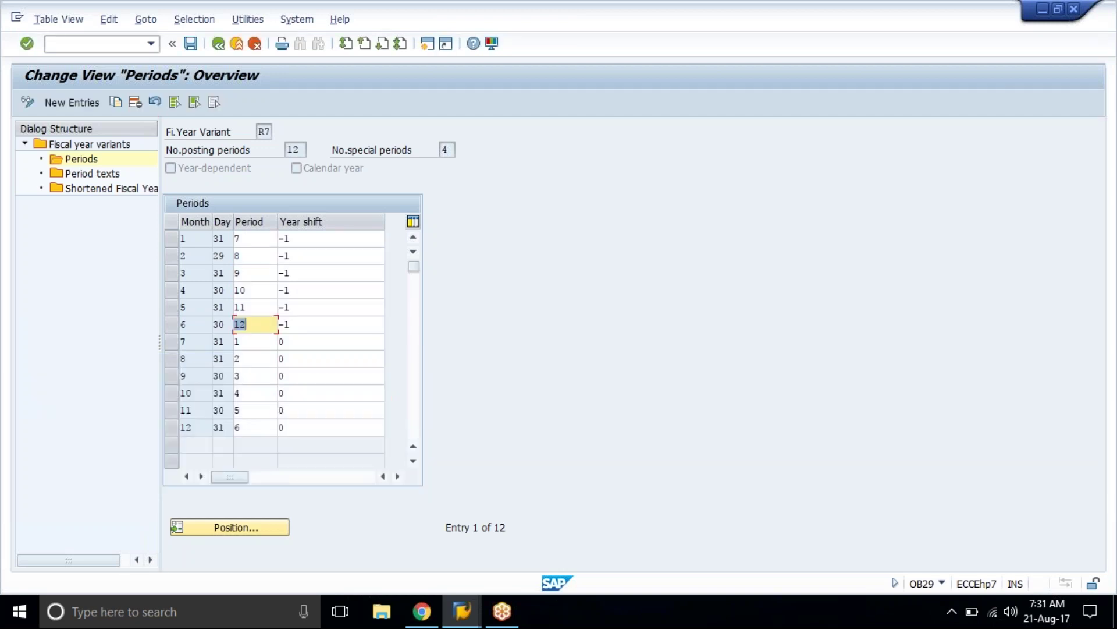
{"action": "key", "text": "ctrl+s"}
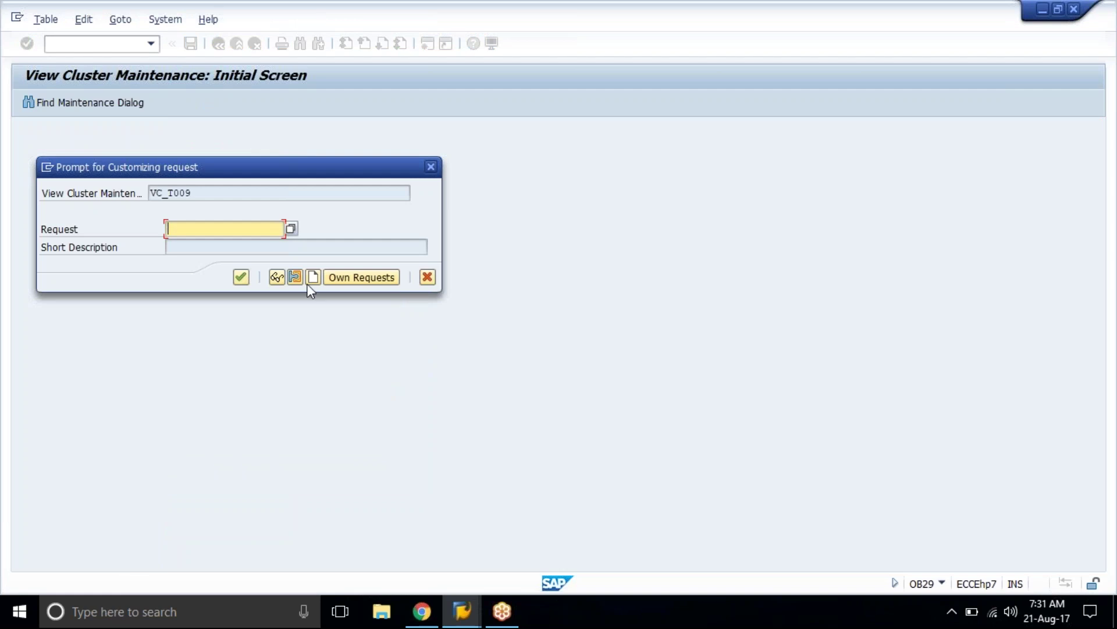
{"action": "left_click", "coordinate": [313, 277]}
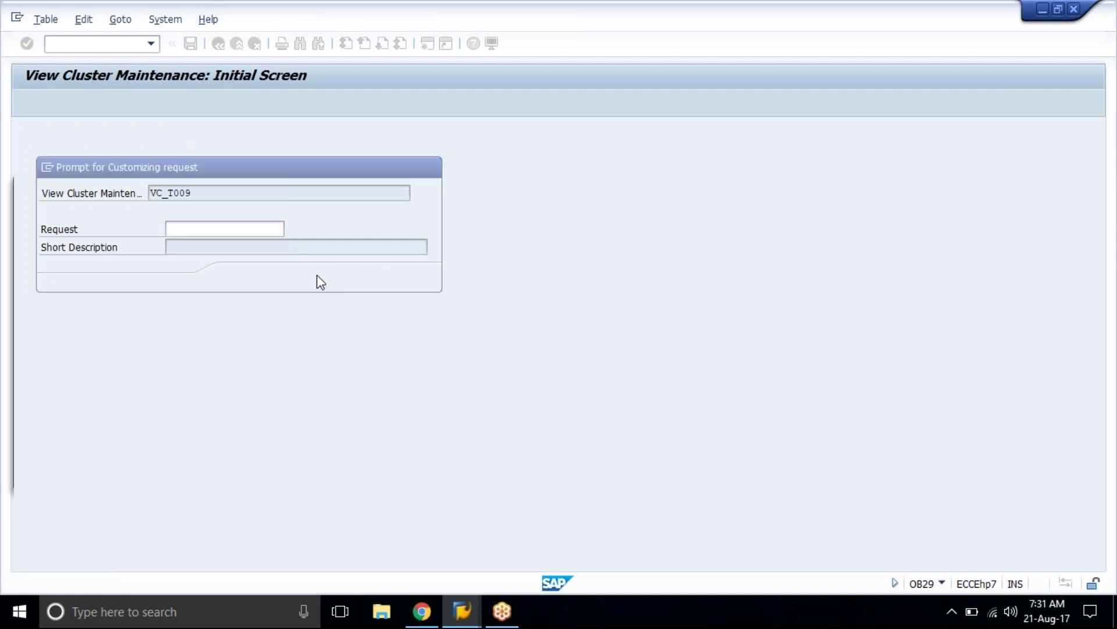
{"action": "type", "text": "f"}
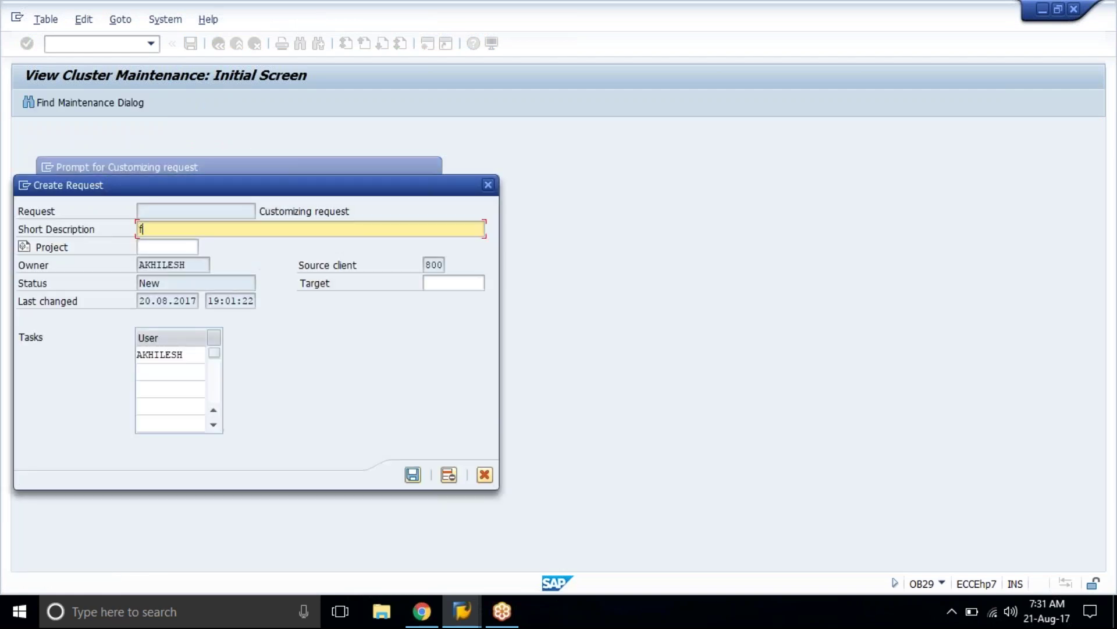
{"action": "type", "text": "iscal year"}
{"action": "key", "text": "Return"}
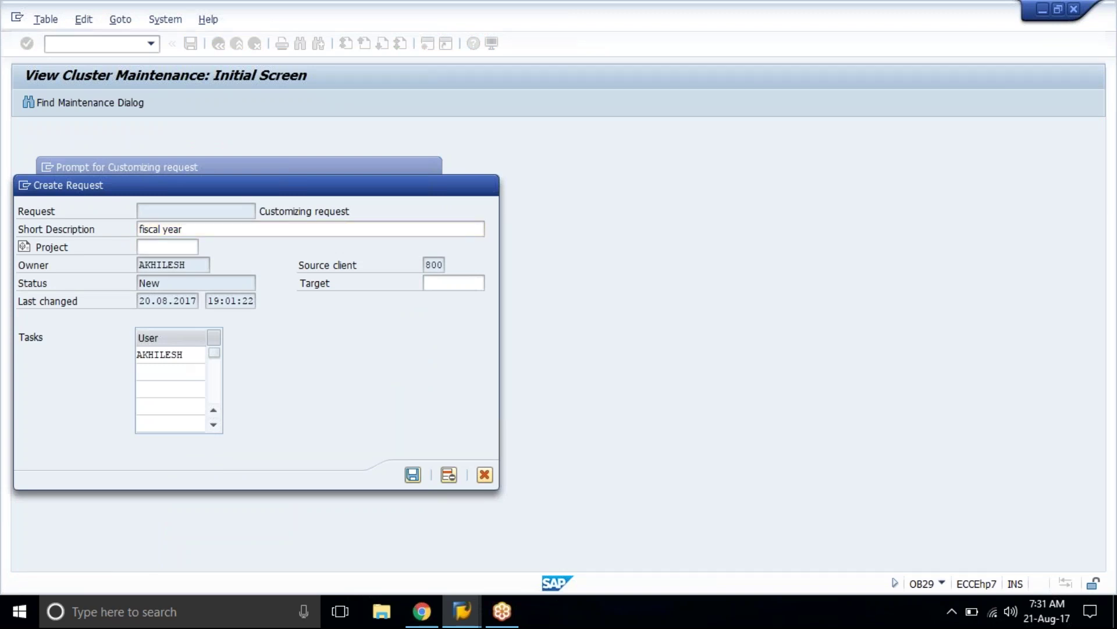
{"action": "left_click", "coordinate": [240, 278]}
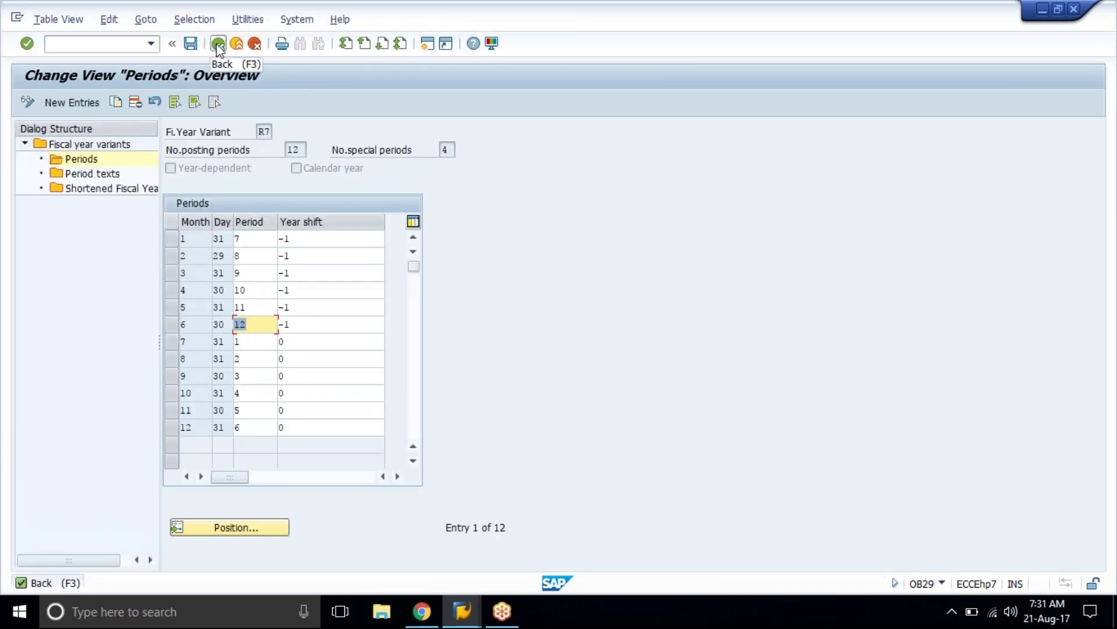
Step: Enter 'july to june' as R7's description, save, and exit to SAP Easy Access
{"action": "left_click", "coordinate": [219, 44]}
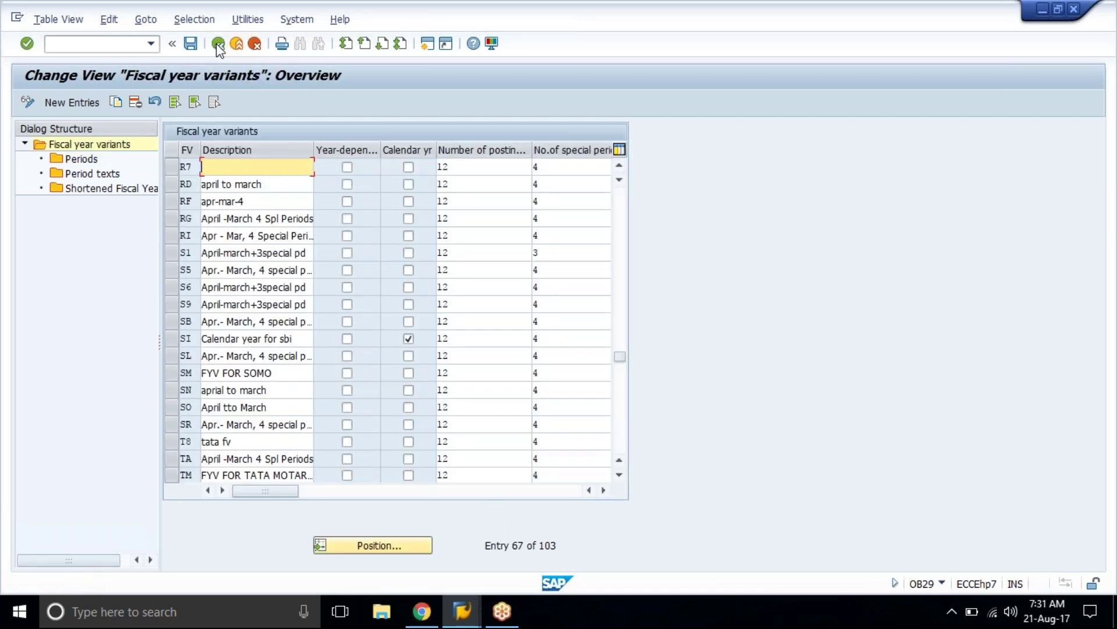
{"action": "type", "text": "july to junr"}
{"action": "key", "text": "BackSpace"}
{"action": "type", "text": "e"}
{"action": "key", "text": "ctrl+s"}
{"action": "left_click", "coordinate": [231, 46]}
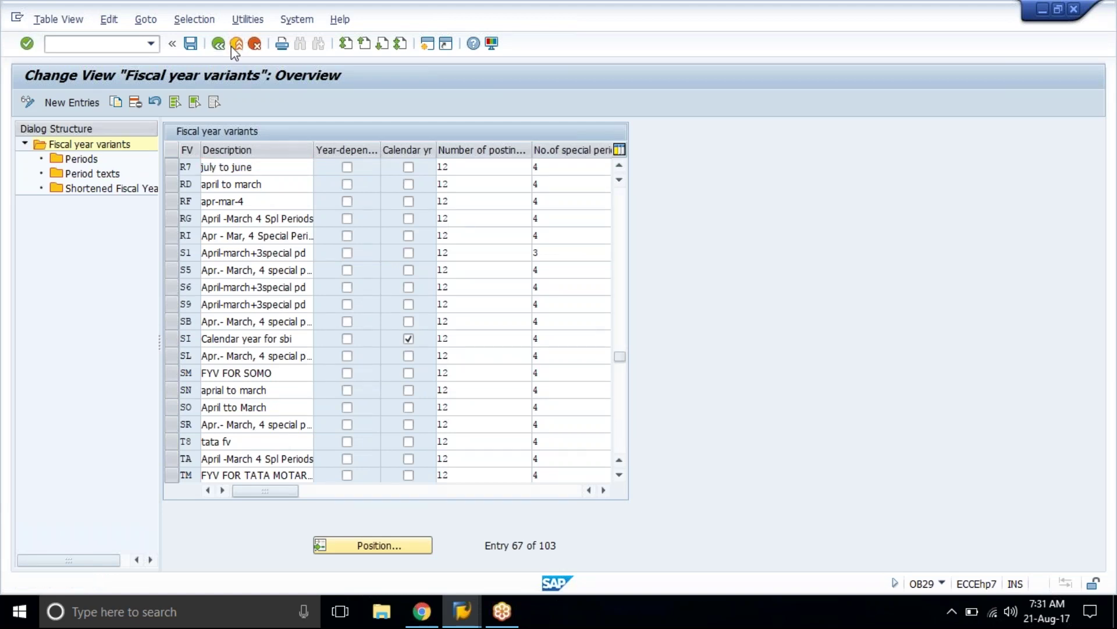
{"action": "left_click", "coordinate": [511, 320]}
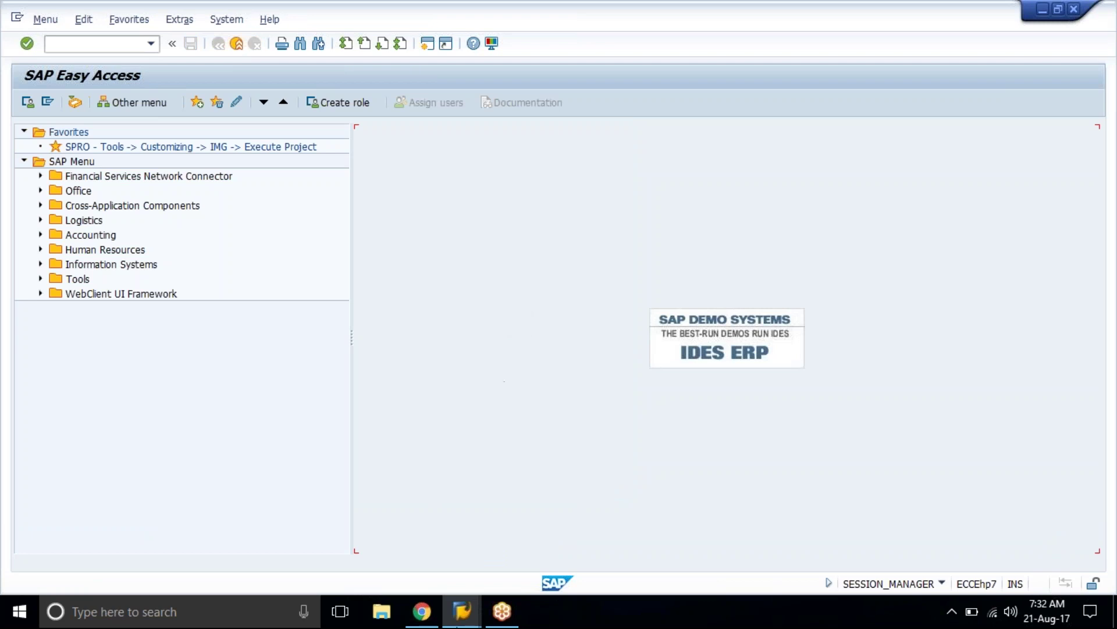
Step: Launch Notepad from Start search and type the heading 'Posting period variant'
{"action": "left_click", "coordinate": [143, 612]}
{"action": "type", "text": "note"}
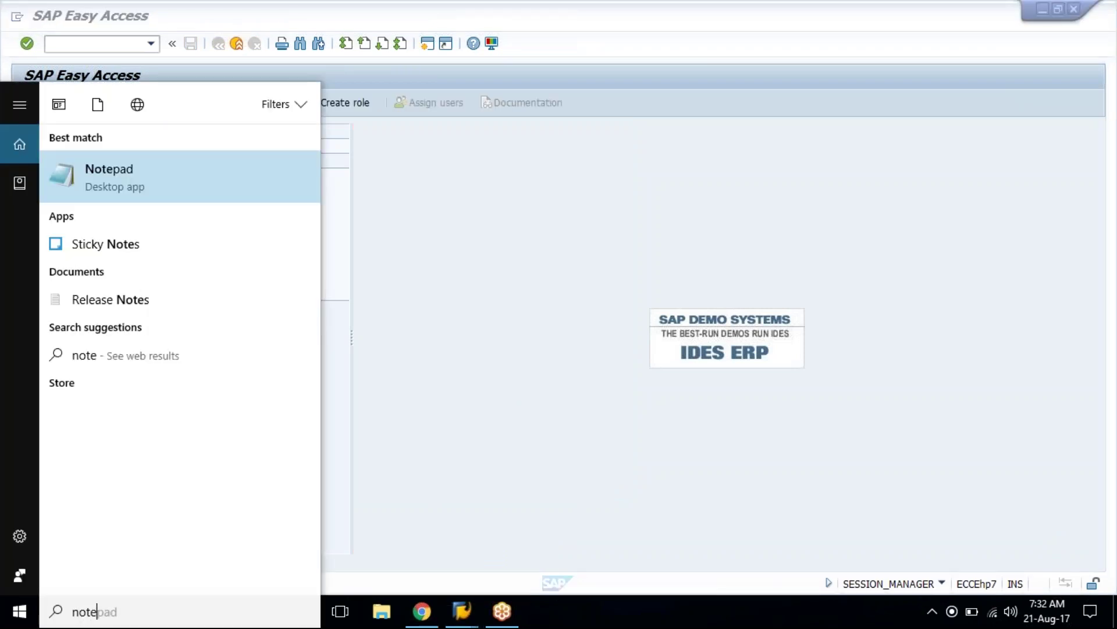
{"action": "key", "text": "Return"}
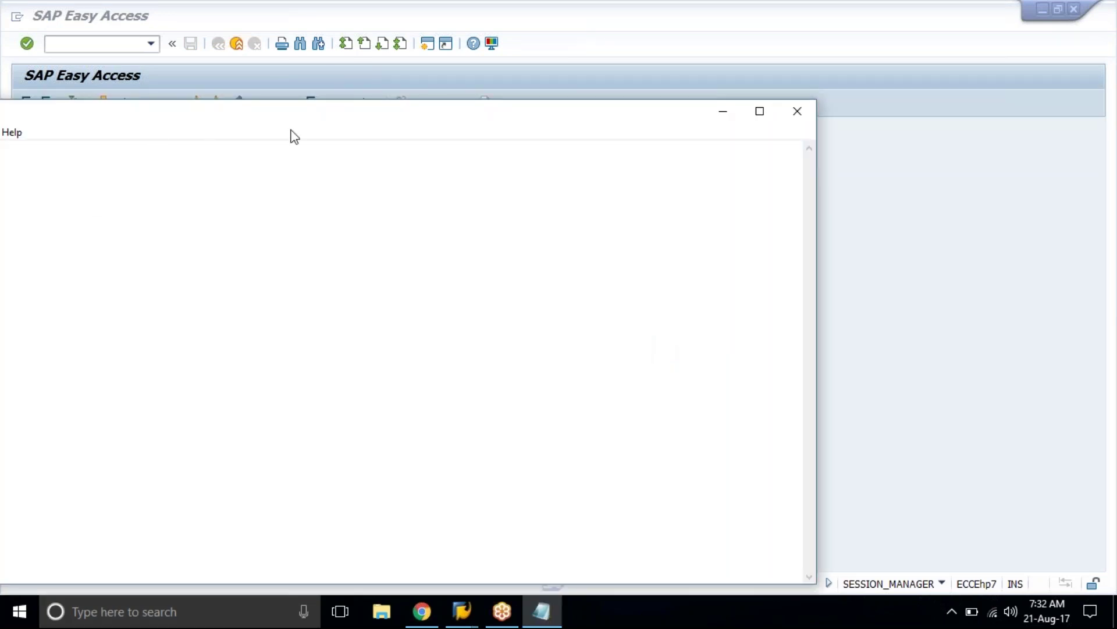
{"action": "left_click_drag", "start_coordinate": [382, 121], "coordinate": [528, 73]}
{"action": "type", "text": "sting period variant"}
{"action": "key", "text": "Return"}
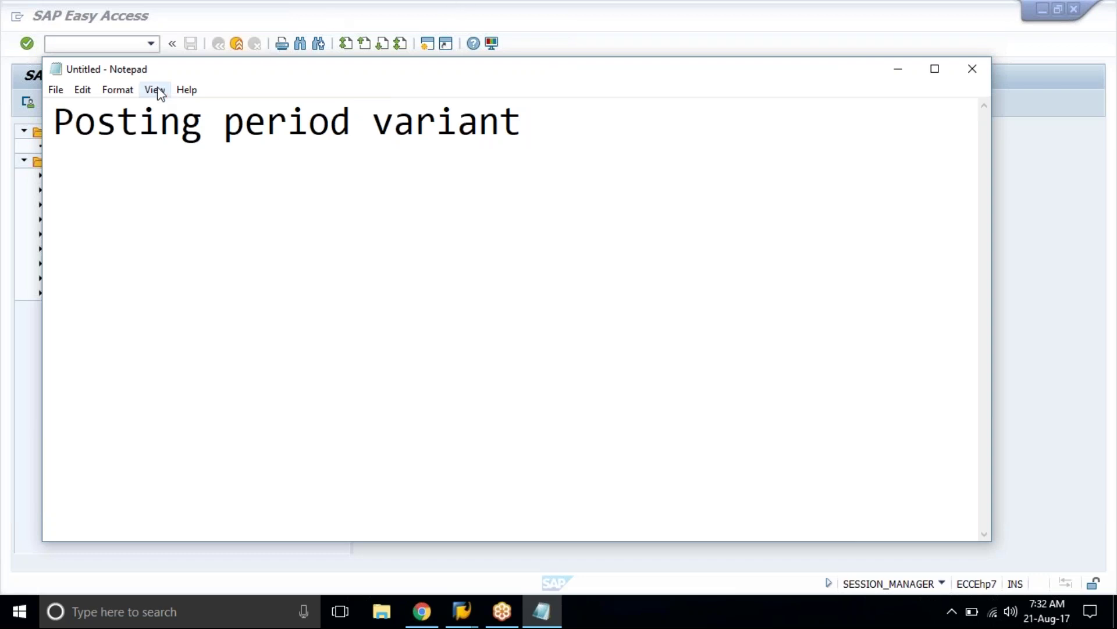
Step: Turn on Word Wrap and set the Notepad font size to 24
{"action": "left_click", "coordinate": [119, 91]}
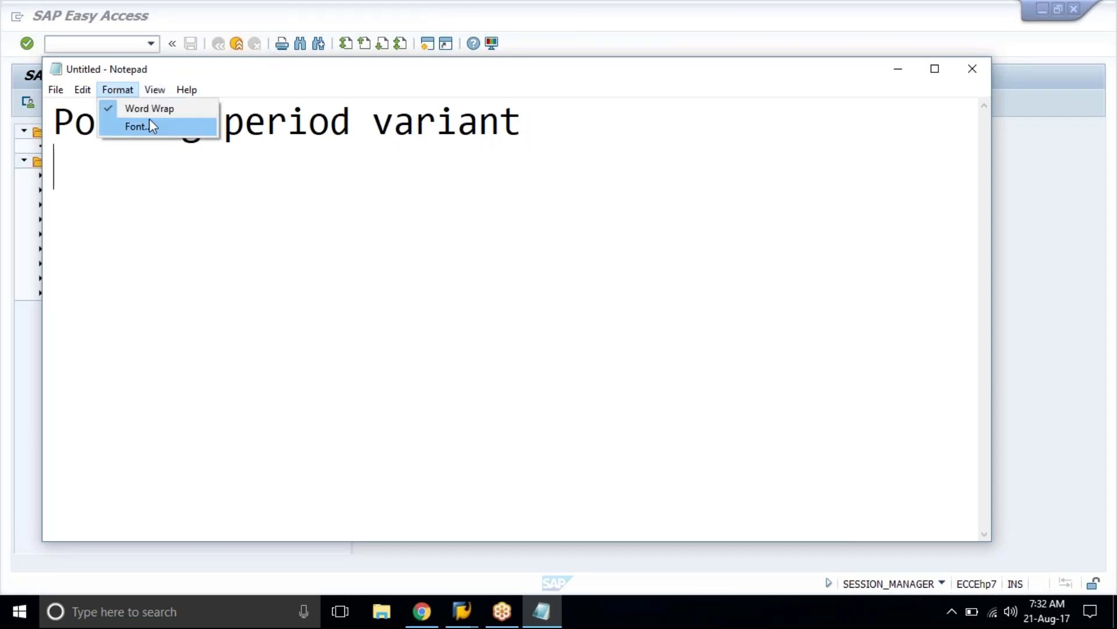
{"action": "left_click", "coordinate": [147, 109]}
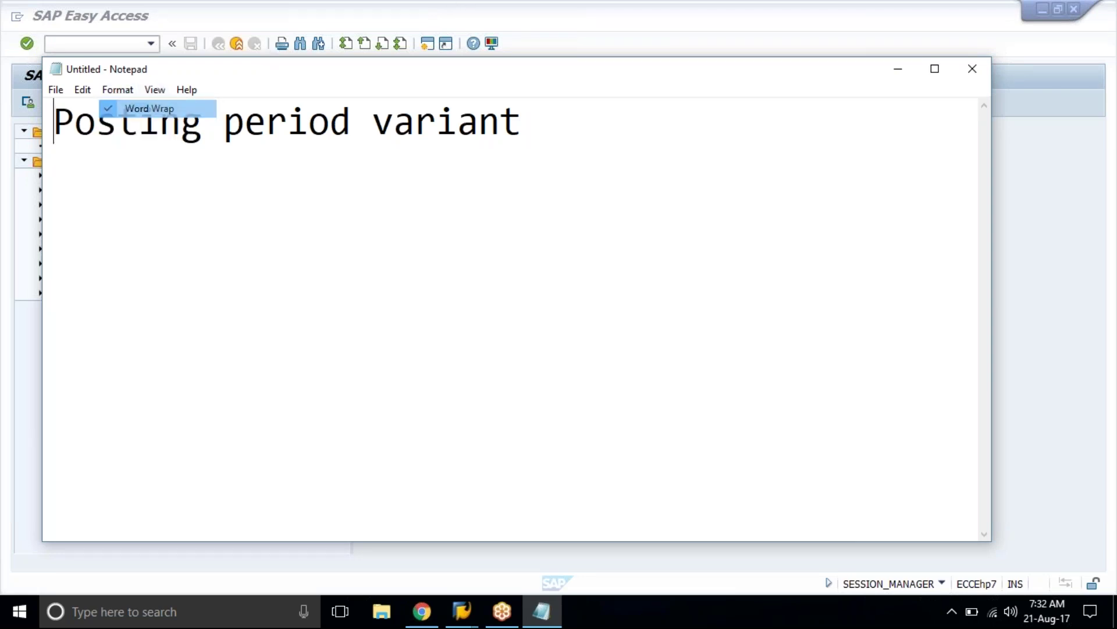
{"action": "left_click", "coordinate": [378, 137]}
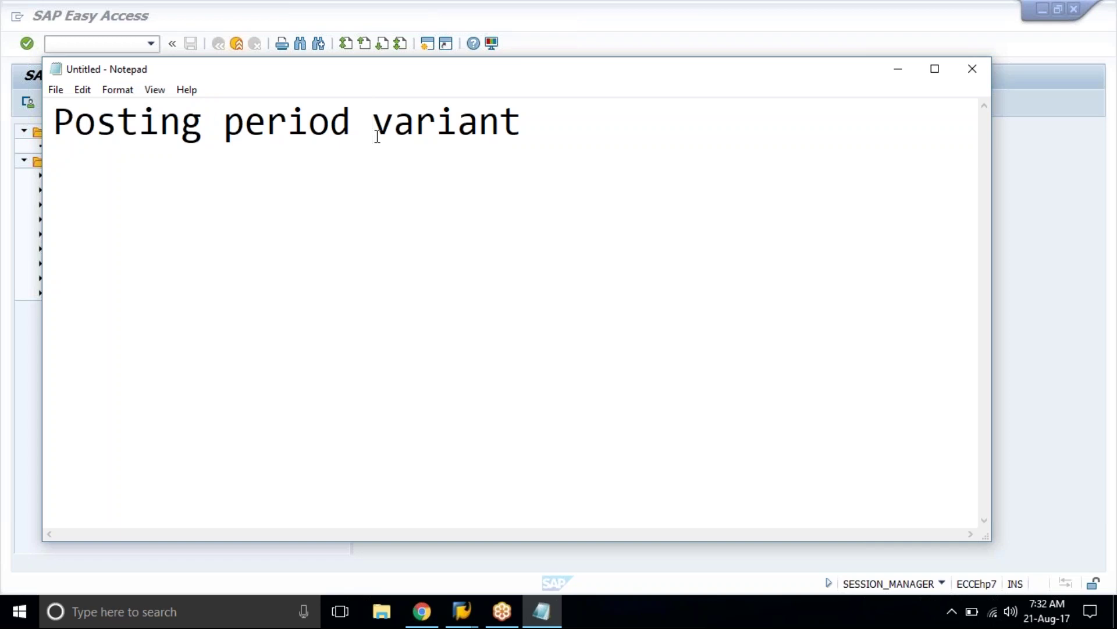
{"action": "left_click", "coordinate": [139, 93]}
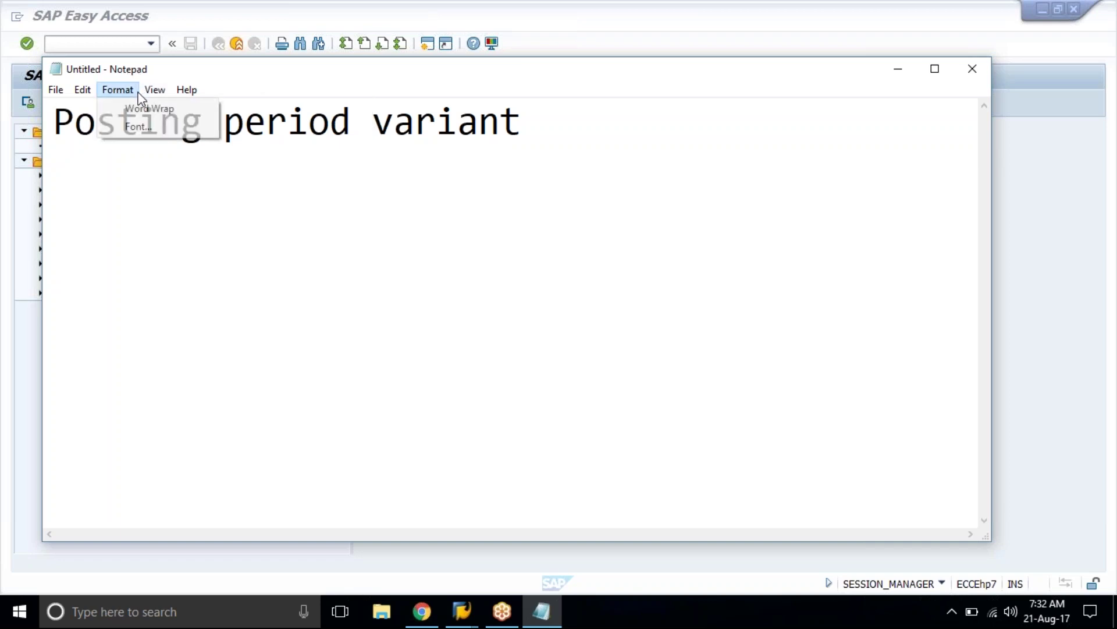
{"action": "left_click", "coordinate": [145, 111]}
{"action": "left_click", "coordinate": [127, 99]}
{"action": "left_click", "coordinate": [136, 123]}
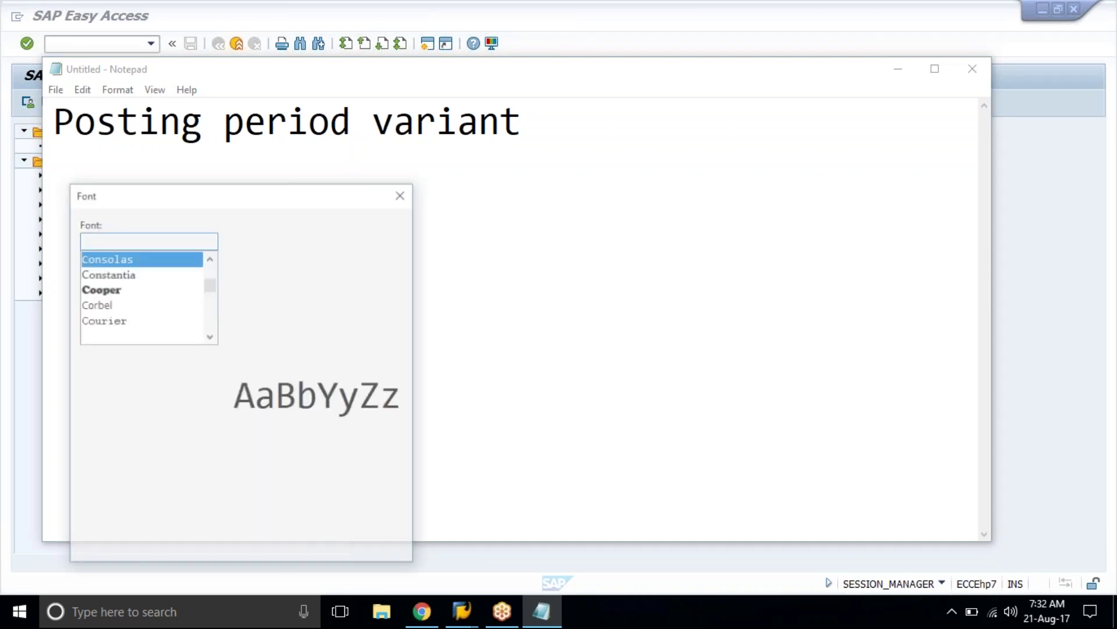
{"action": "left_click", "coordinate": [359, 268]}
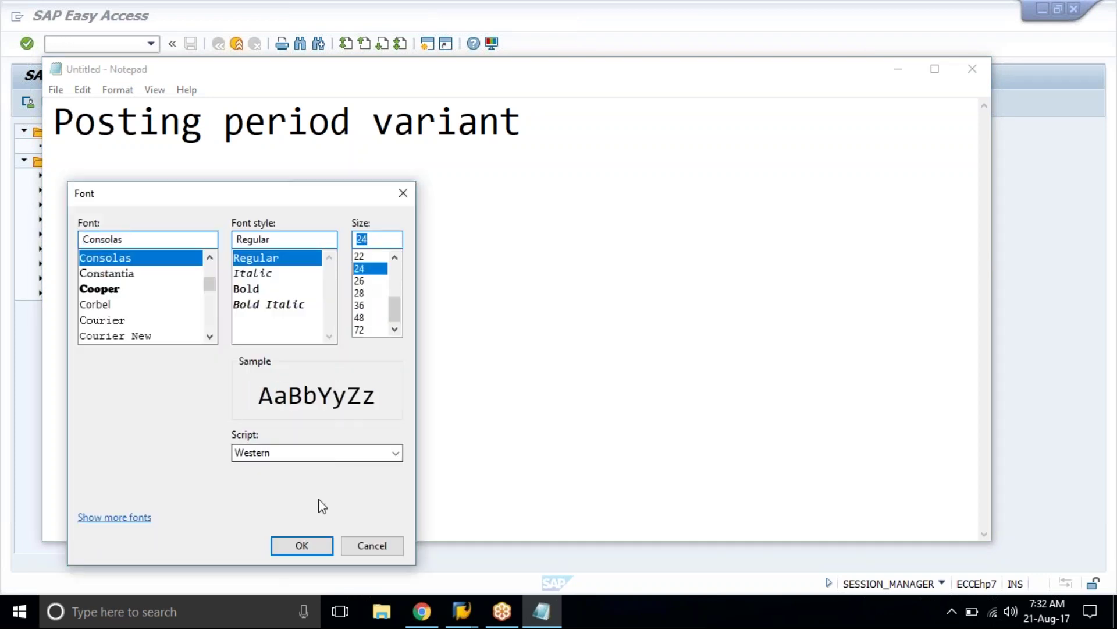
{"action": "left_click", "coordinate": [312, 543]}
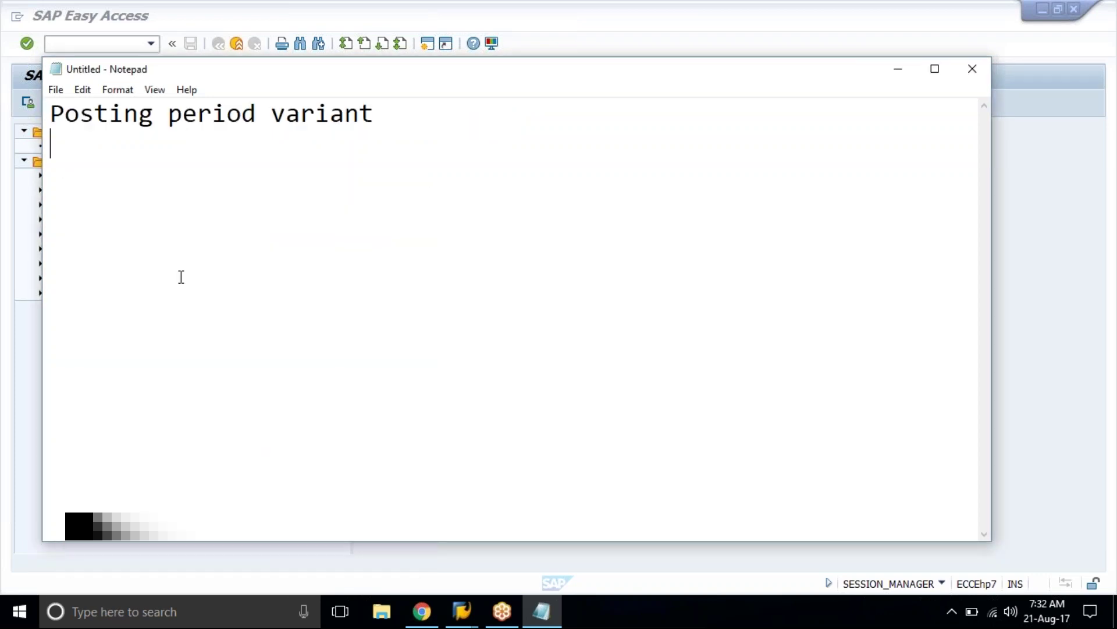
Step: Add 'aug' two lines below the heading
{"action": "key", "text": "Return"}
{"action": "type", "text": "aug"}
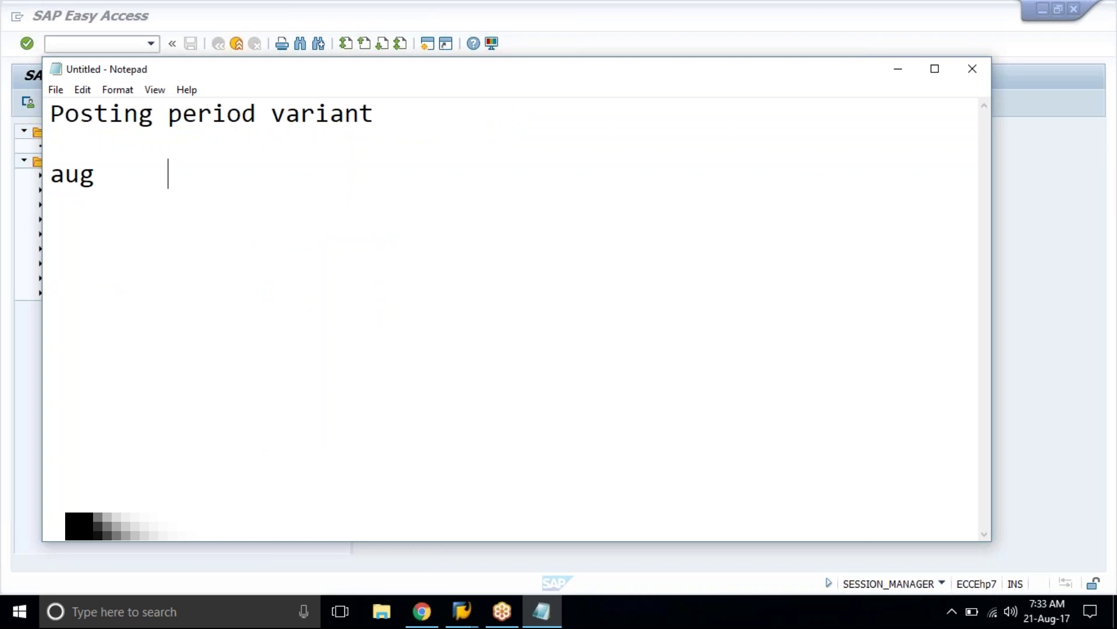
{"action": "left_click", "coordinate": [53, 156]}
{"action": "key", "text": "Return"}
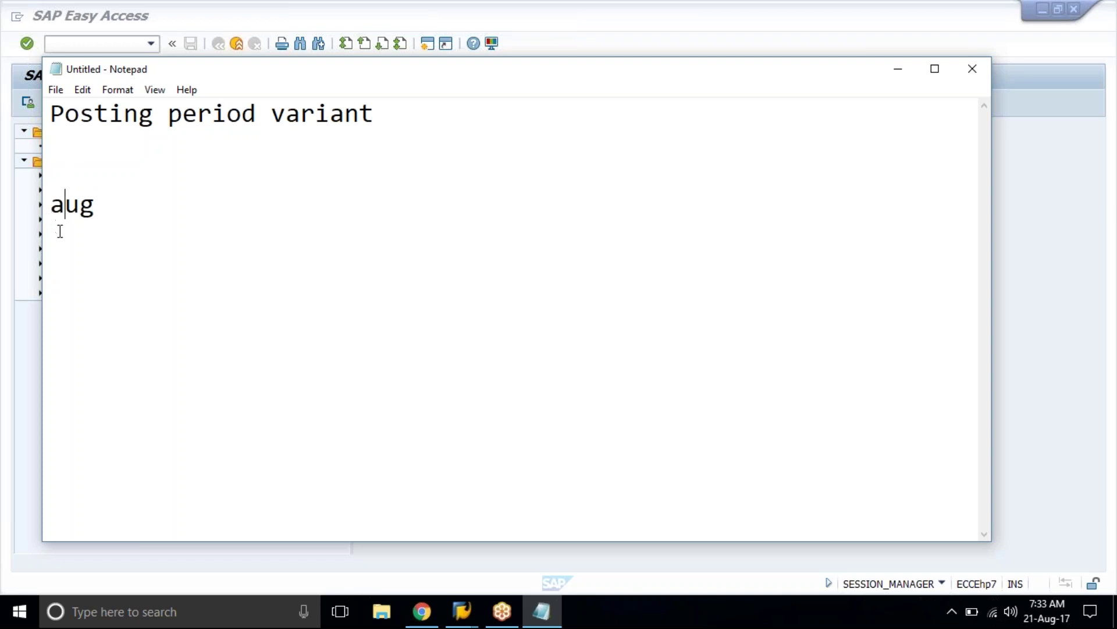
{"action": "left_click", "coordinate": [97, 211]}
{"action": "key", "text": "Return"}
{"action": "left_click_drag", "start_coordinate": [50, 204], "coordinate": [100, 205]}
{"action": "left_click", "coordinate": [101, 204]}
Step: Append '(OBBO/OBBP/OB52)' in capitals to the end of the Posting period variant heading
{"action": "left_click", "coordinate": [392, 115]}
{"action": "type", "text": "("}
{"action": "key", "text": "Caps_Lock"}
{"action": "type", "text": "OBB"}
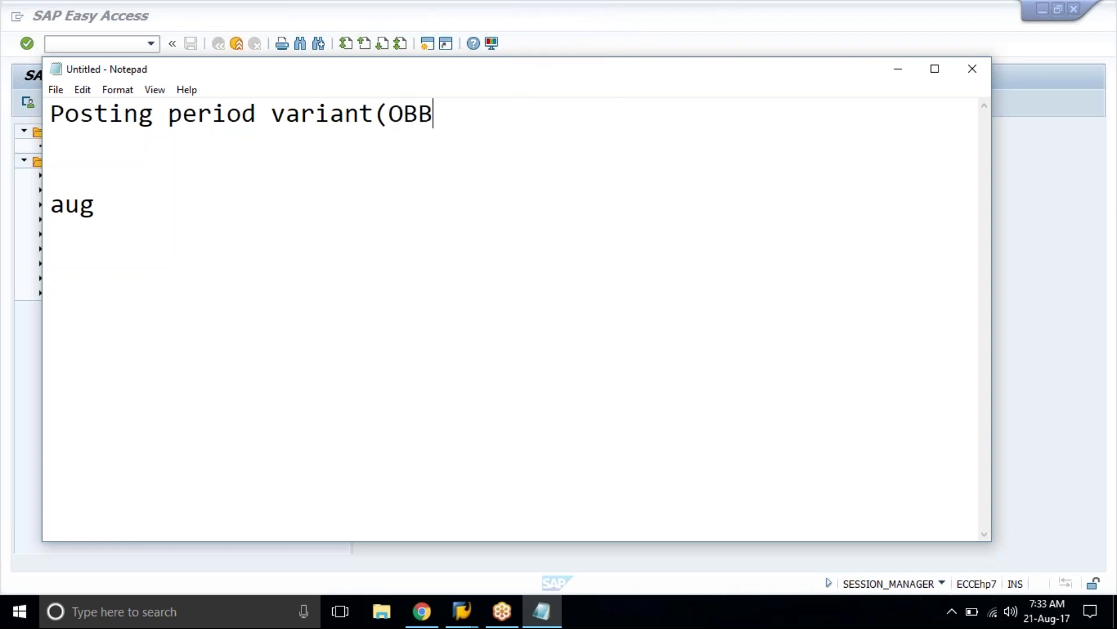
{"action": "type", "text": "O/OBBP/OB5"}
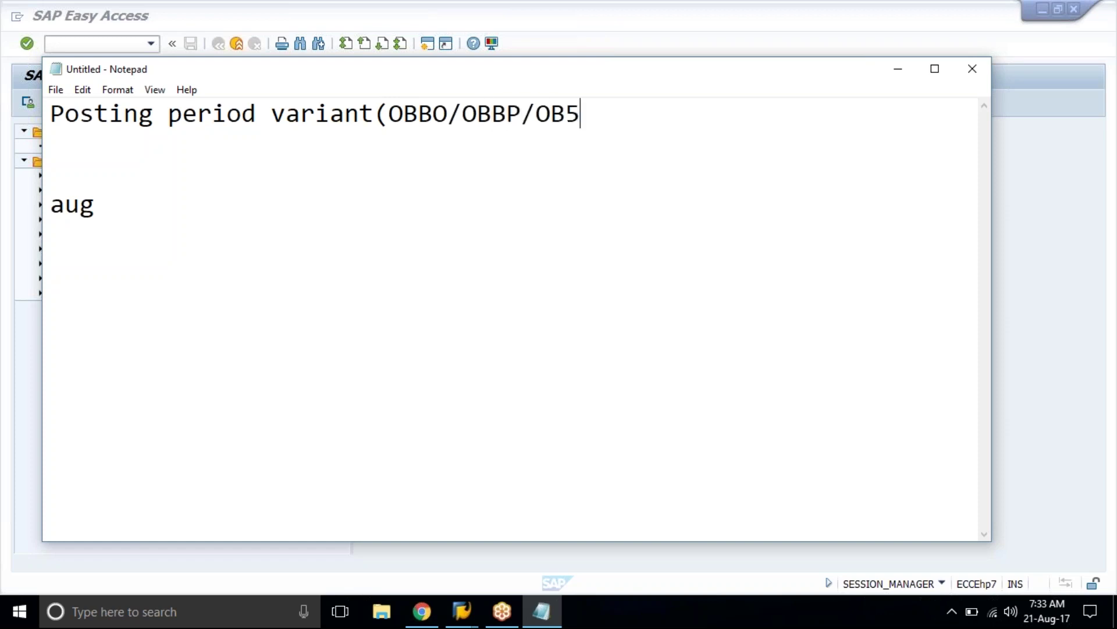
{"action": "type", "text": "2)"}
{"action": "left_click_drag", "start_coordinate": [462, 113], "coordinate": [544, 125]}
{"action": "left_click", "coordinate": [522, 114]}
{"action": "left_click", "coordinate": [536, 114]}
{"action": "left_click", "coordinate": [594, 118]}
{"action": "left_click", "coordinate": [417, 173]}
{"action": "left_click", "coordinate": [387, 118]}
{"action": "left_click_drag", "start_coordinate": [398, 120], "coordinate": [423, 121]}
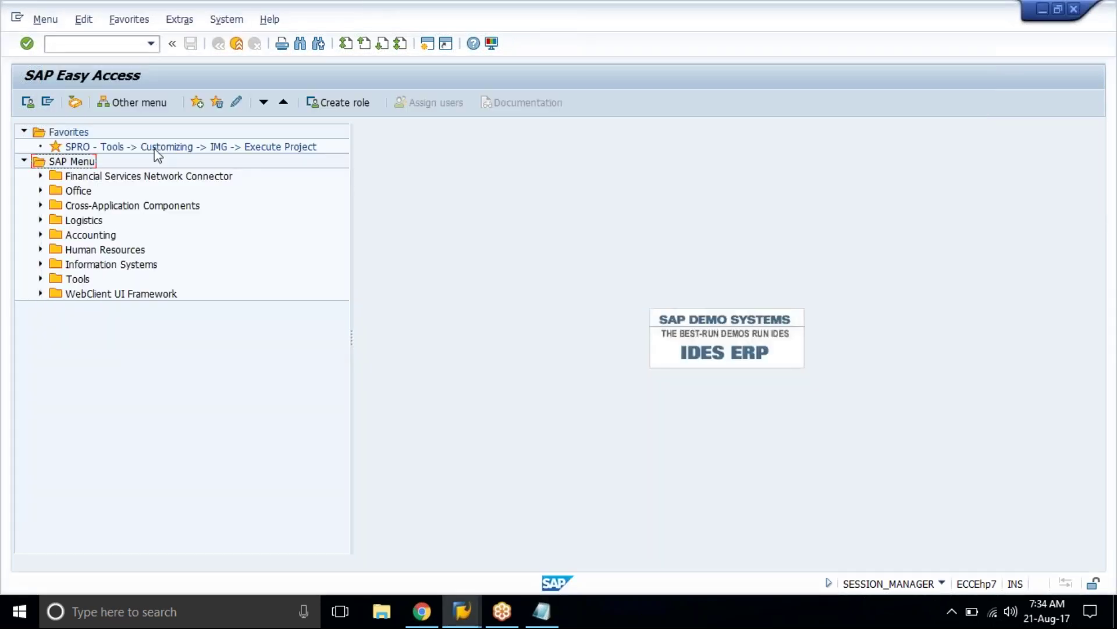
Step: Launch the SPRO favourite and open the SAP Reference IMG
{"action": "left_click", "coordinate": [155, 150]}
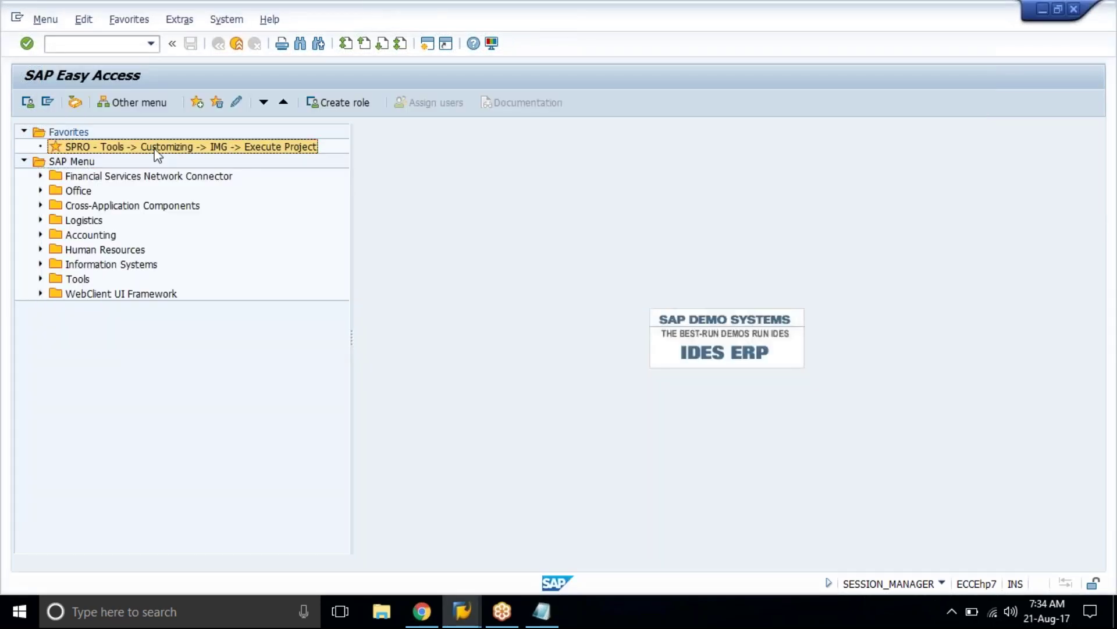
{"action": "double_click", "coordinate": [155, 151]}
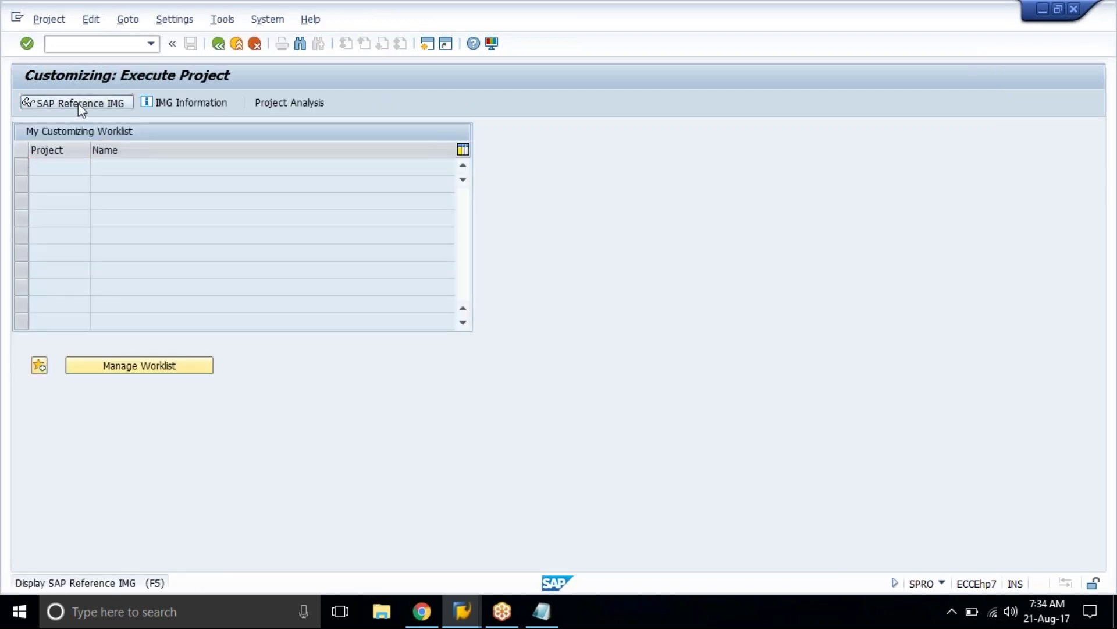
{"action": "left_click", "coordinate": [78, 103]}
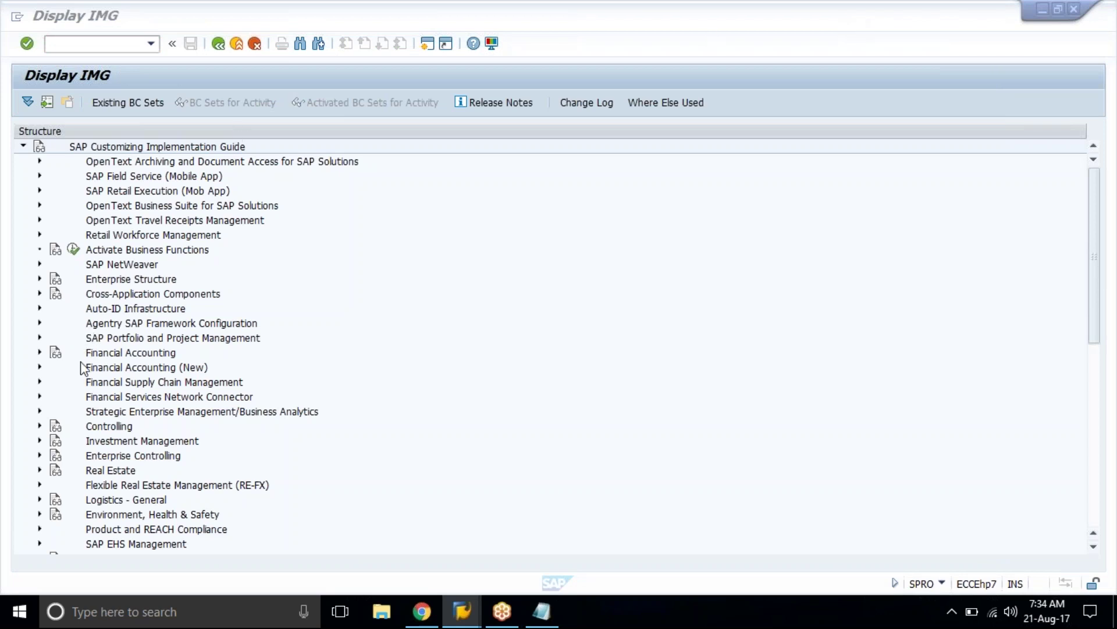
{"action": "left_click", "coordinate": [42, 372]}
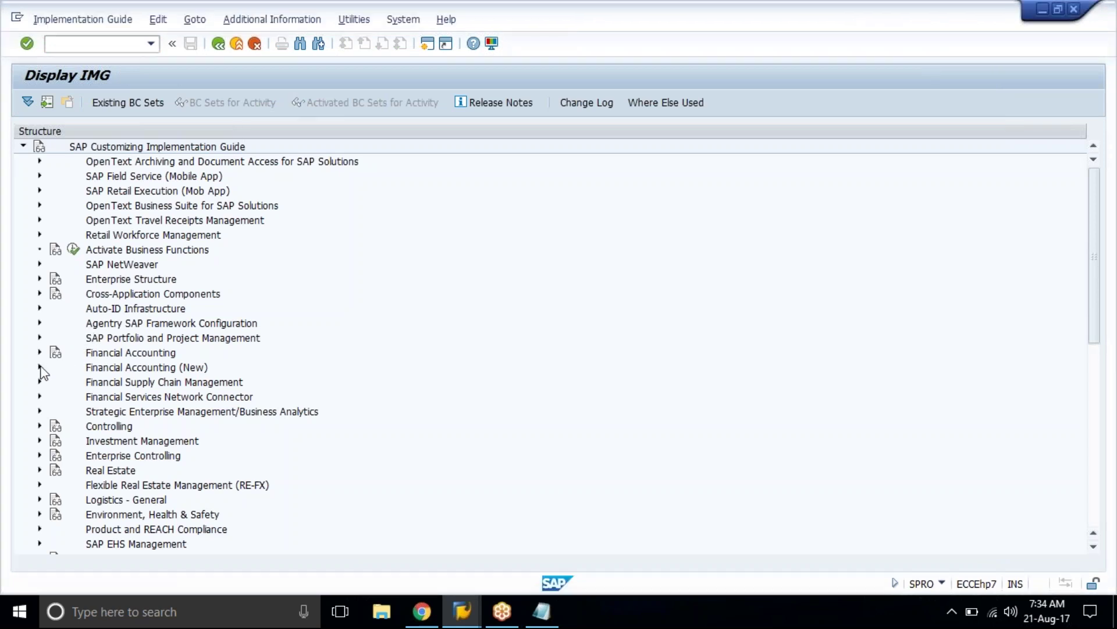
Step: Expand Financial Accounting Global Settings (New) > Ledgers > Fiscal Year and Posting Periods
{"action": "left_click", "coordinate": [40, 368]}
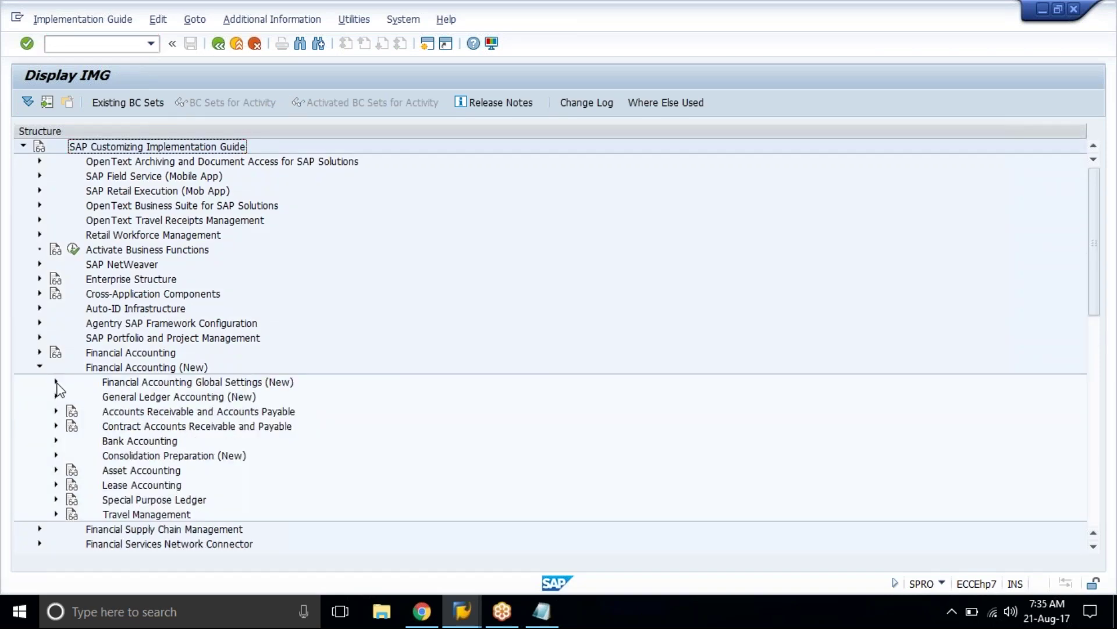
{"action": "left_click", "coordinate": [56, 382]}
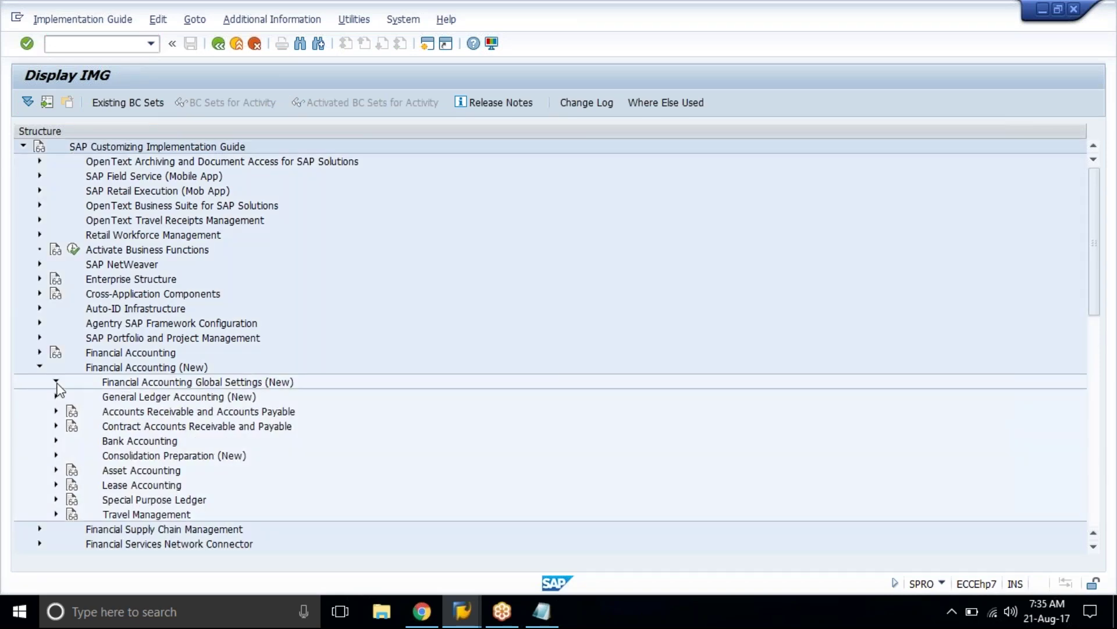
{"action": "left_click", "coordinate": [192, 412]}
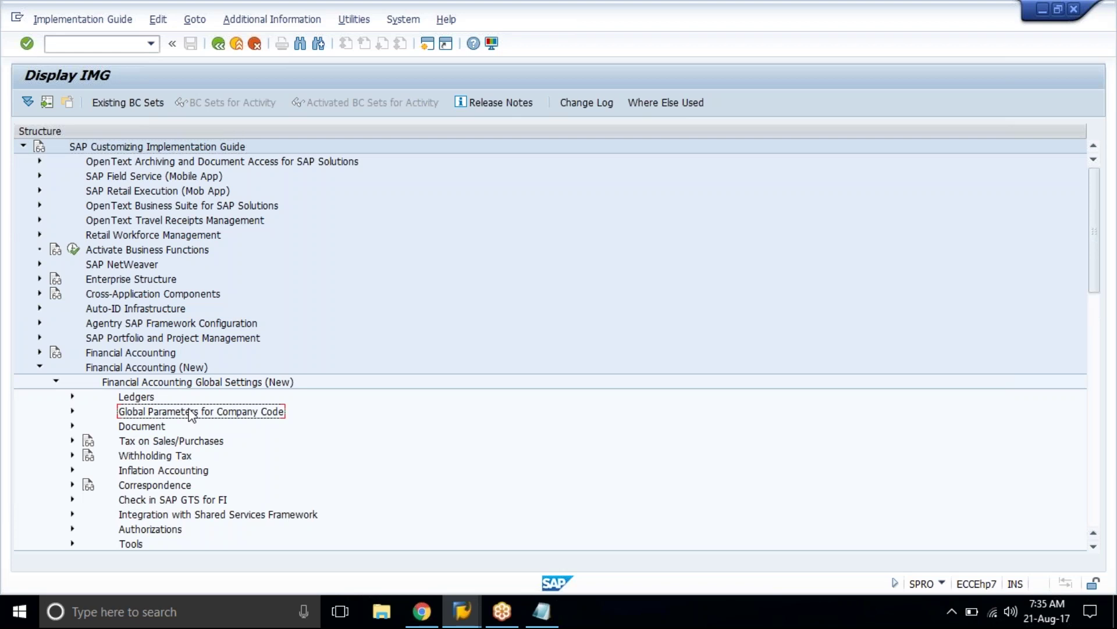
{"action": "scroll", "coordinate": [192, 413], "scroll_direction": "down", "scroll_amount": 2}
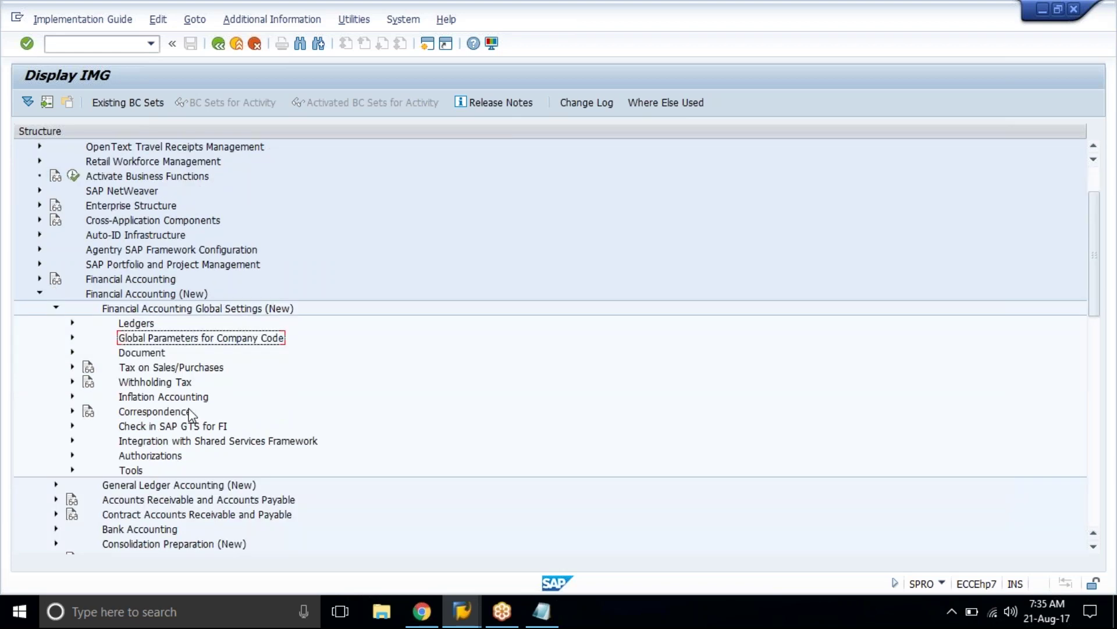
{"action": "scroll", "coordinate": [192, 413], "scroll_direction": "down", "scroll_amount": 2}
{"action": "left_click", "coordinate": [72, 263]}
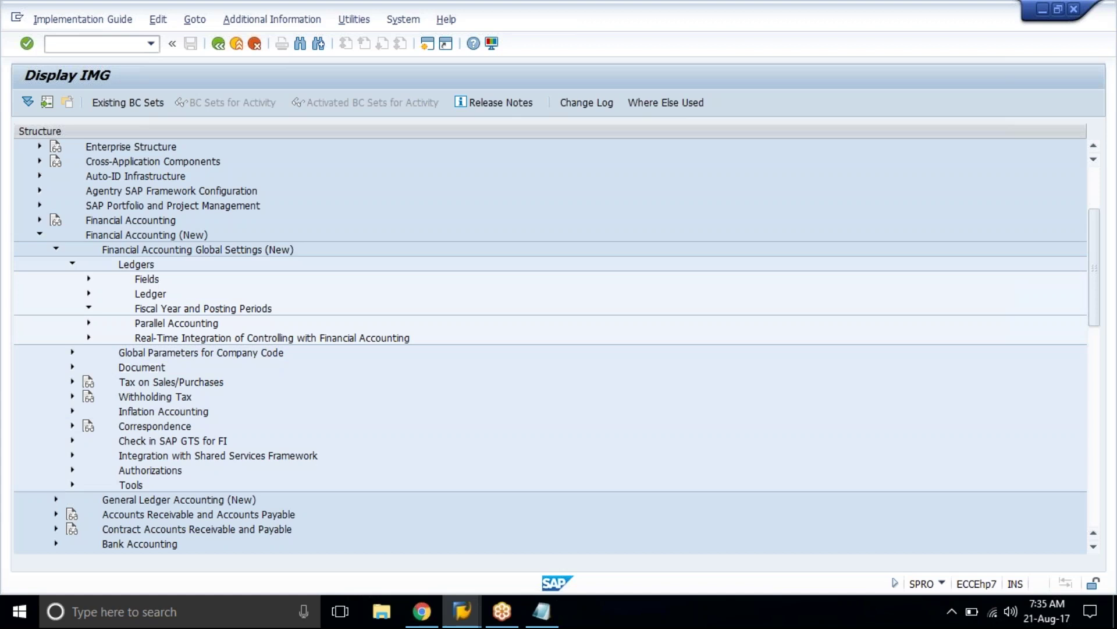
{"action": "left_click", "coordinate": [89, 308]}
{"action": "left_click", "coordinate": [213, 313]}
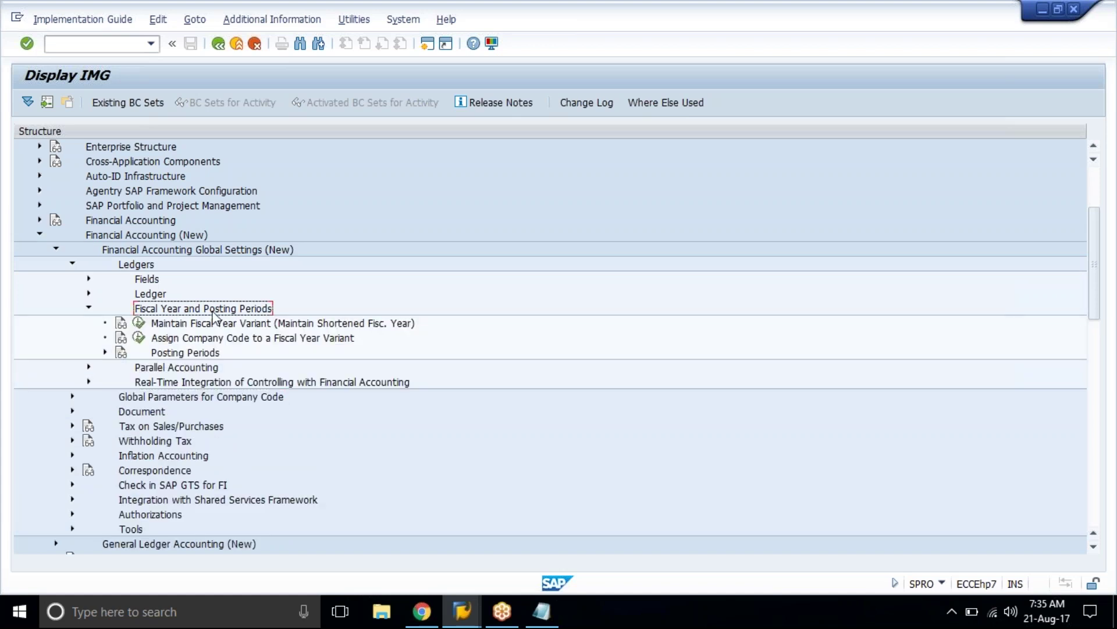
{"action": "left_click", "coordinate": [140, 265]}
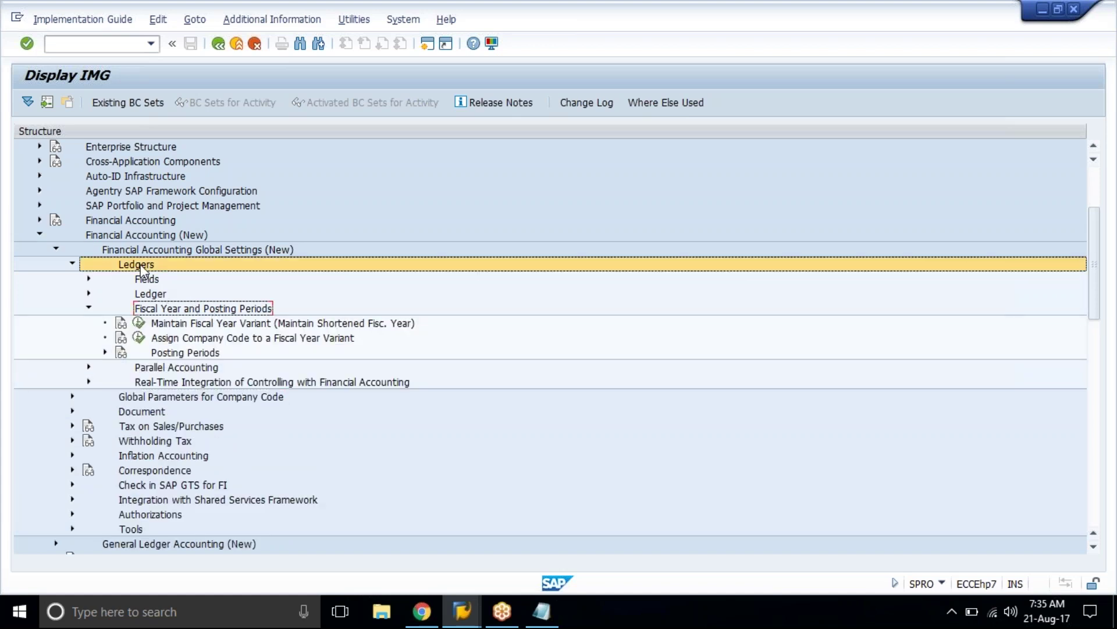
{"action": "left_click", "coordinate": [124, 248]}
Step: Show IMG activity codes beside the tree via Display Key > IMG Activity, widening the column
{"action": "left_click", "coordinate": [115, 235]}
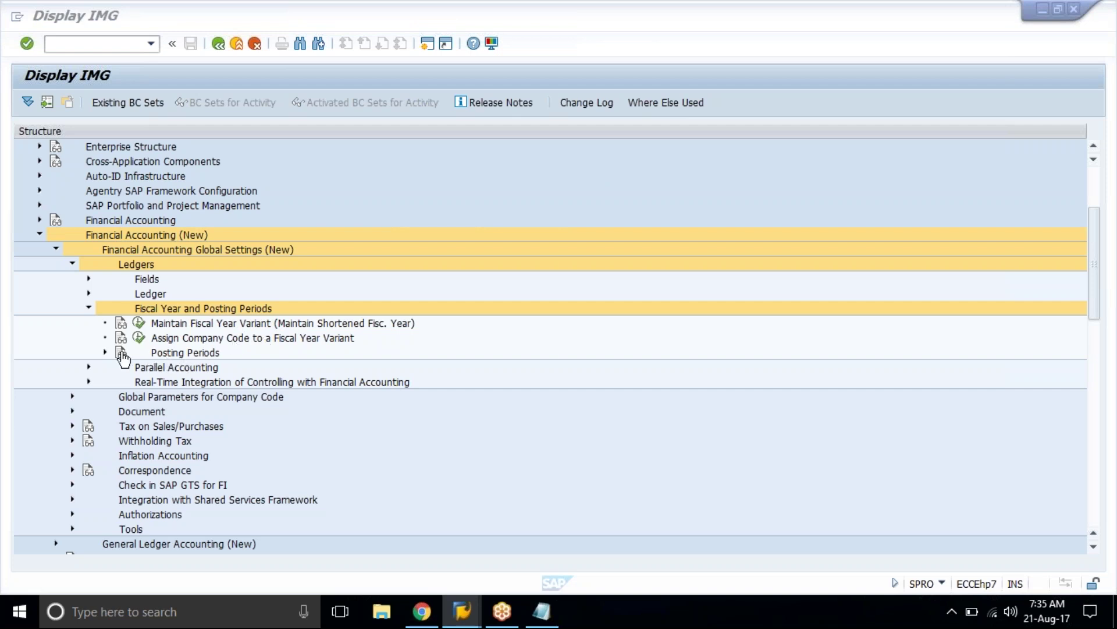
{"action": "left_click", "coordinate": [184, 353]}
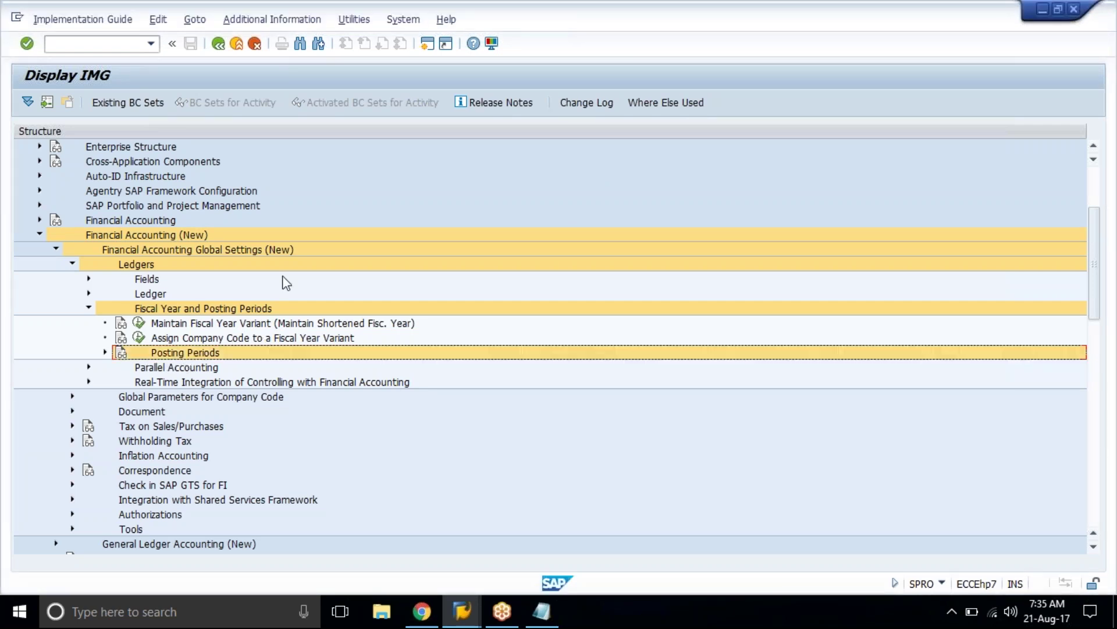
{"action": "left_click", "coordinate": [295, 21]}
{"action": "mouse_move", "coordinate": [339, 44]}
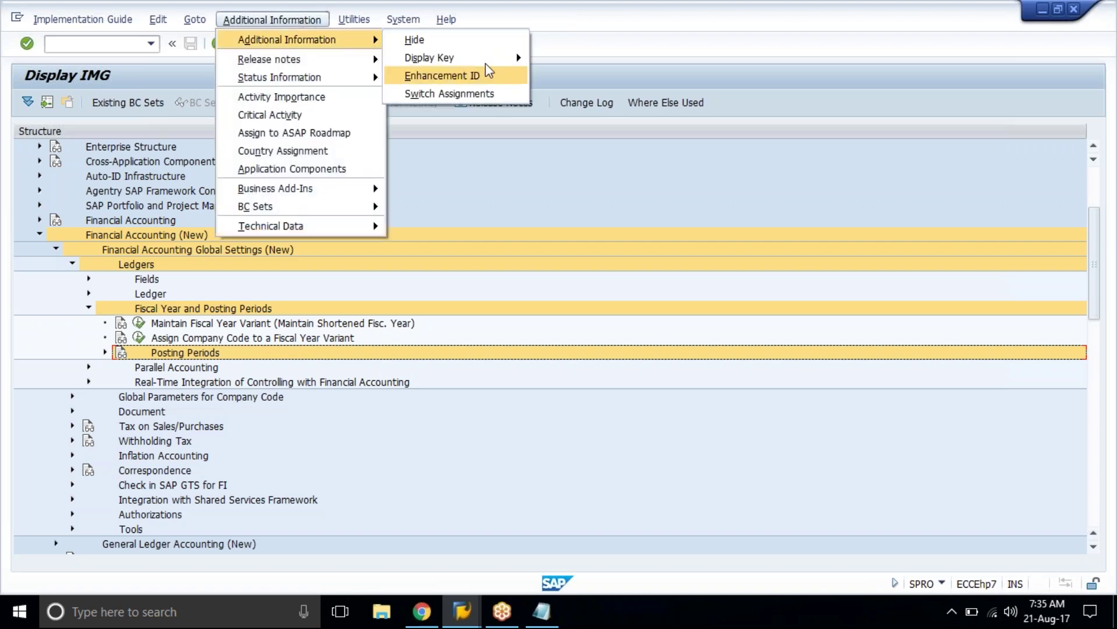
{"action": "mouse_move", "coordinate": [494, 61]}
{"action": "left_click", "coordinate": [552, 76]}
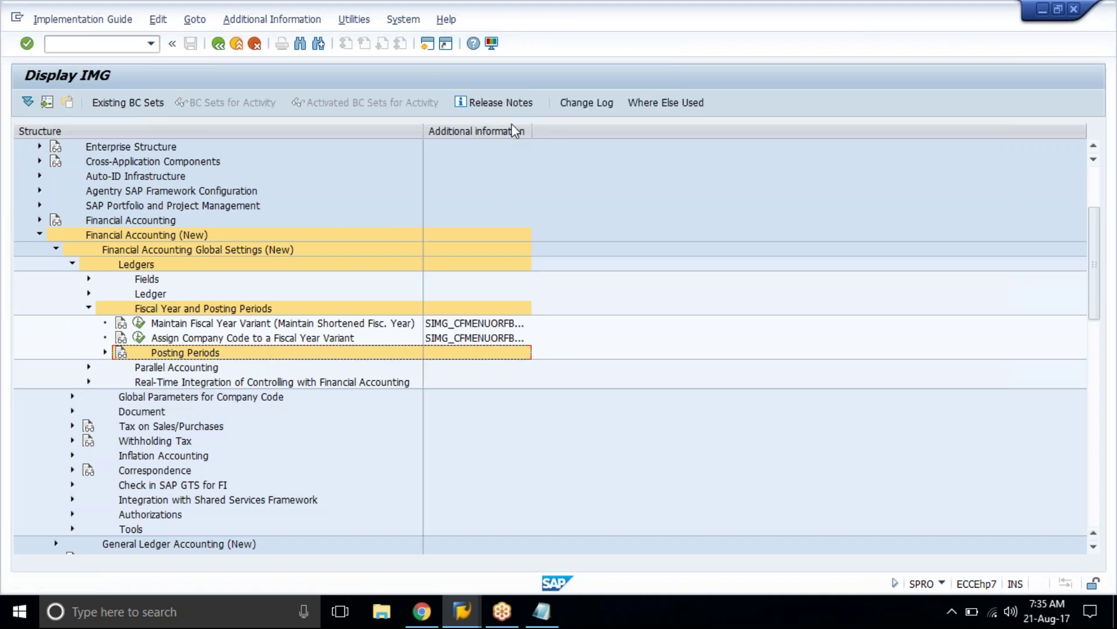
{"action": "left_click_drag", "start_coordinate": [531, 129], "coordinate": [650, 113]}
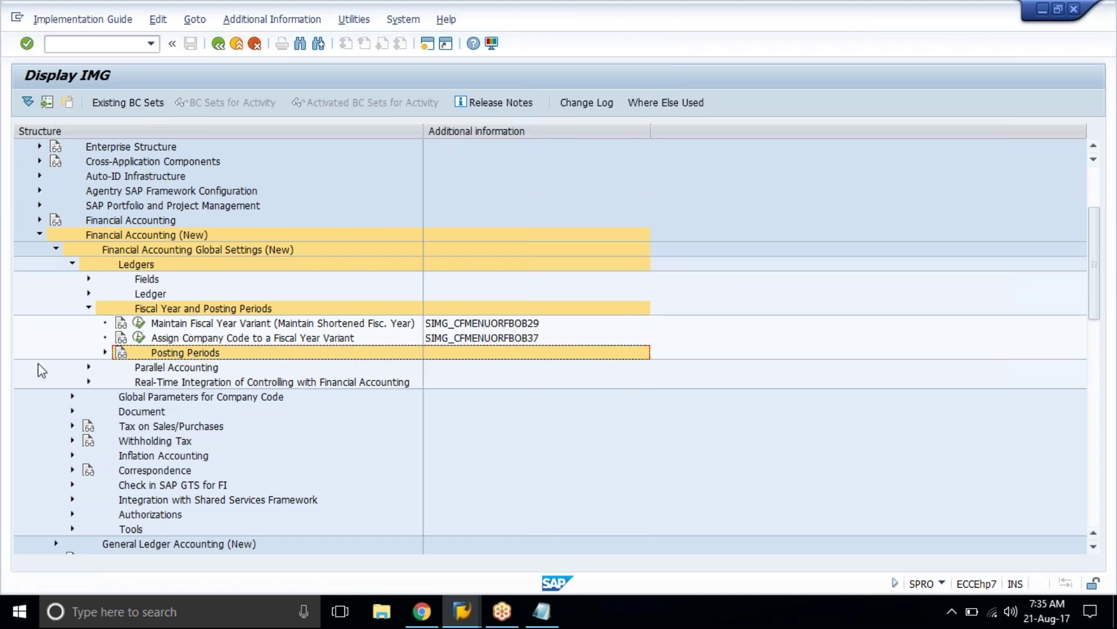
Step: Expand Posting Periods to list Define Variants, Assign Variants and Open and Close Posting Periods
{"action": "left_click", "coordinate": [106, 353]}
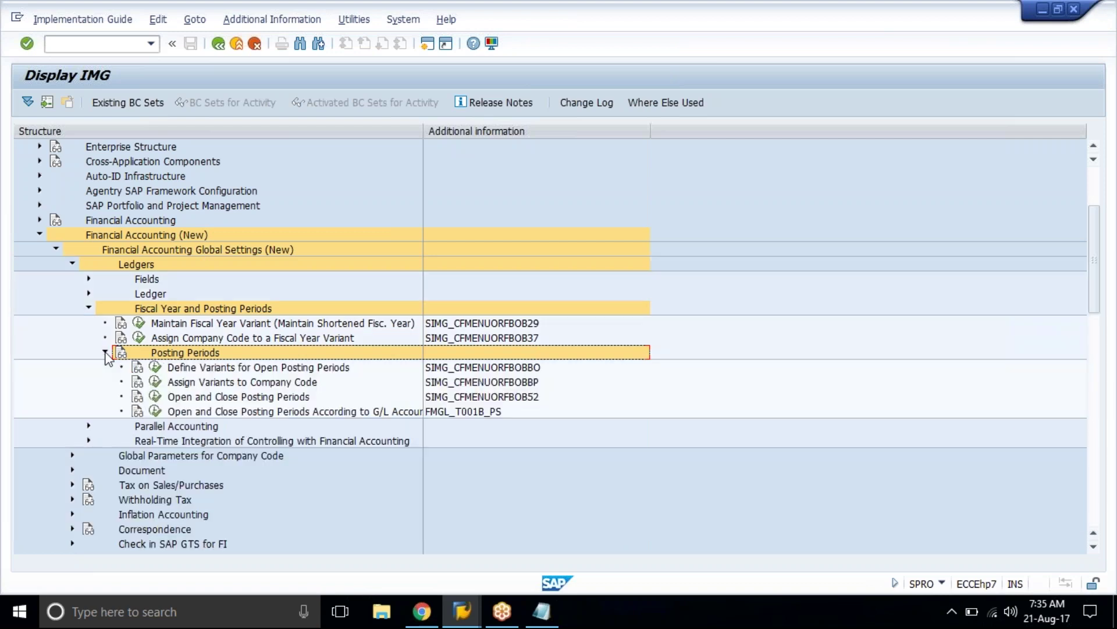
{"action": "left_click", "coordinate": [206, 371]}
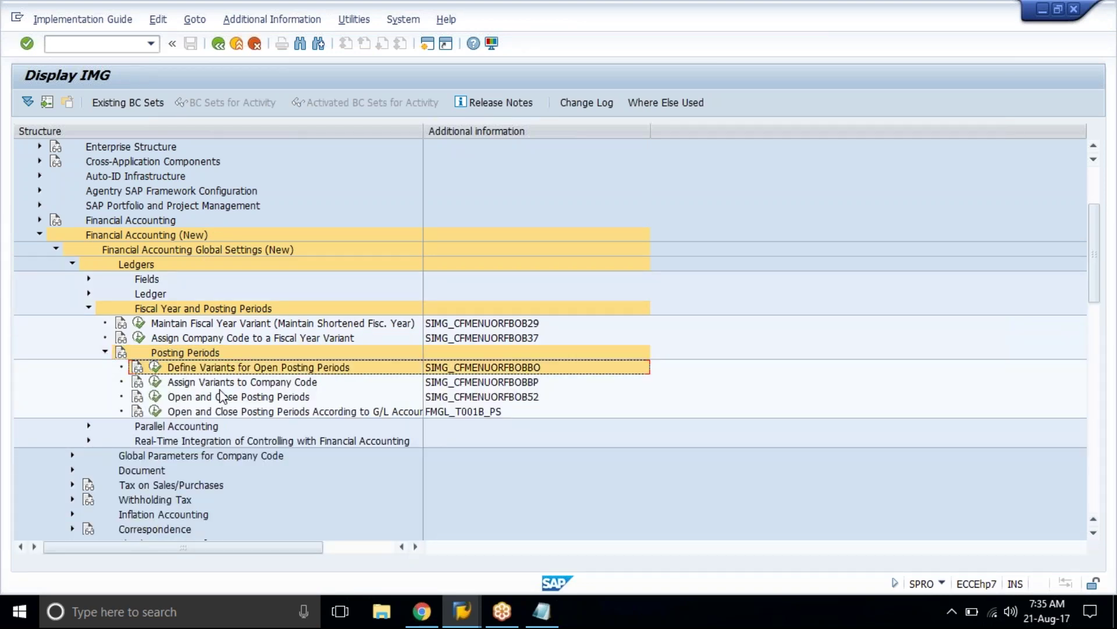
{"action": "left_click", "coordinate": [220, 388]}
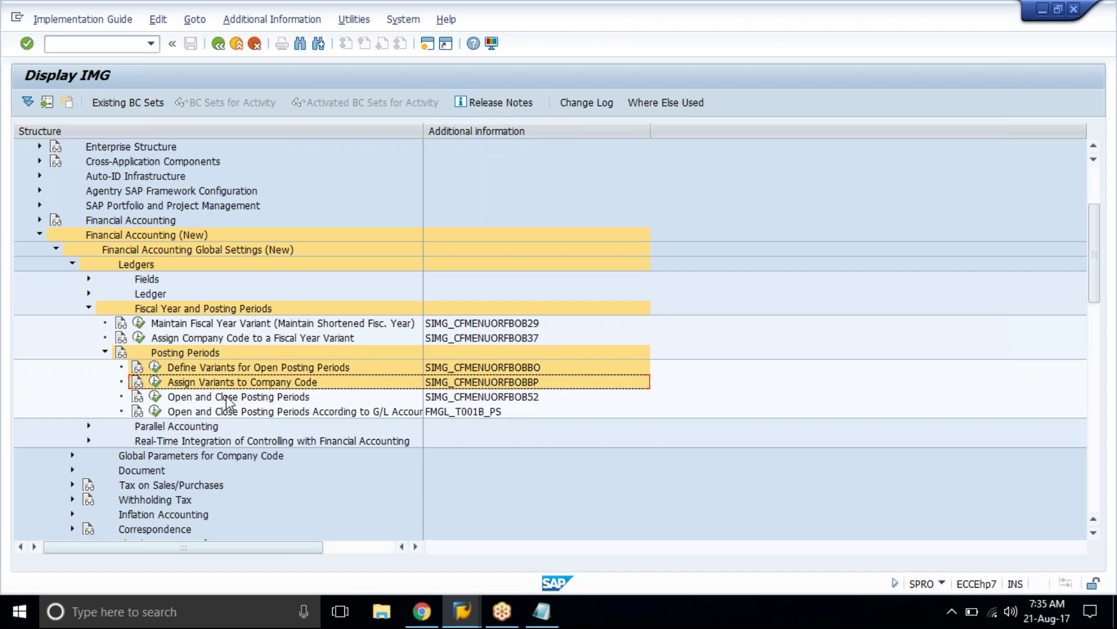
{"action": "left_click", "coordinate": [225, 396]}
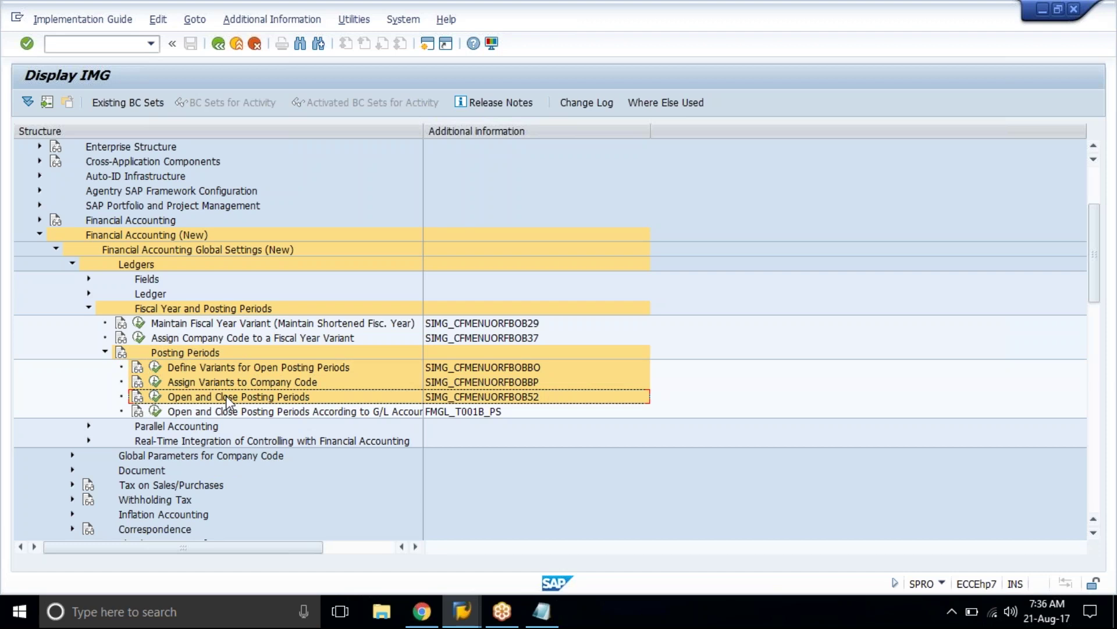
Step: Execute Define Variants for Open Posting Periods, choose New Entries, and start a second SAP session
{"action": "left_click", "coordinate": [157, 371]}
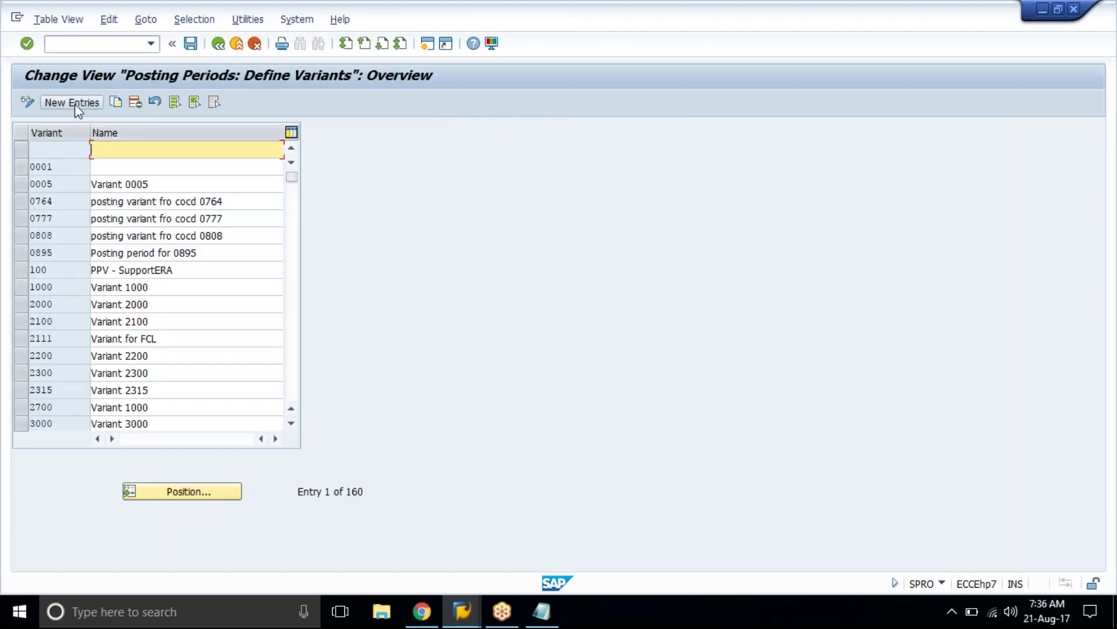
{"action": "left_click", "coordinate": [75, 104]}
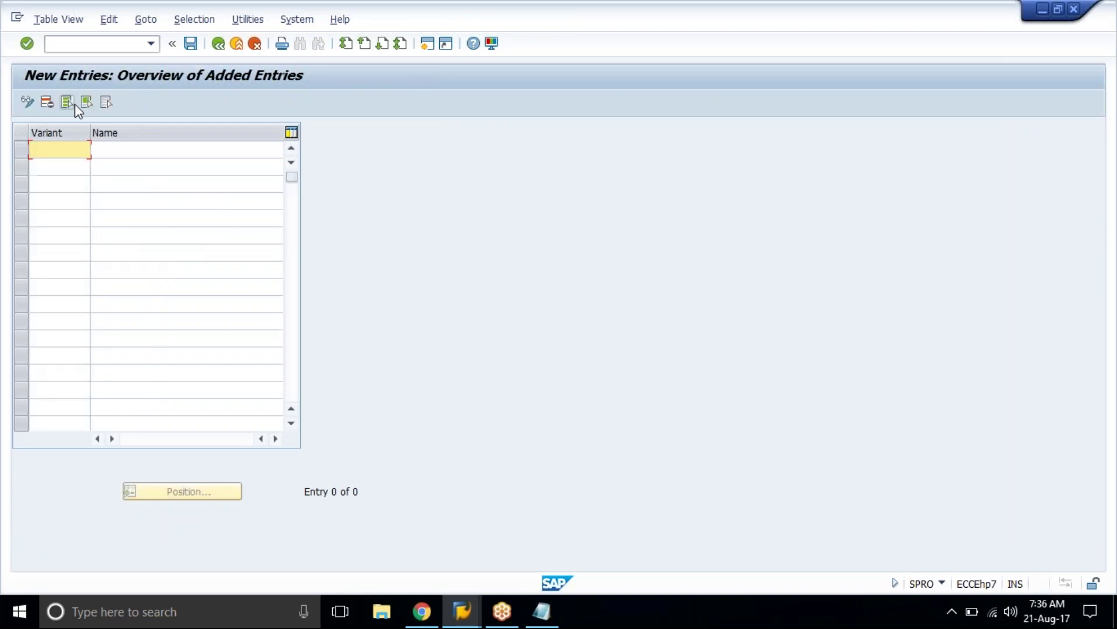
{"action": "type", "text": "T"}
{"action": "key", "text": "BackSpace"}
{"action": "left_click", "coordinate": [428, 44]}
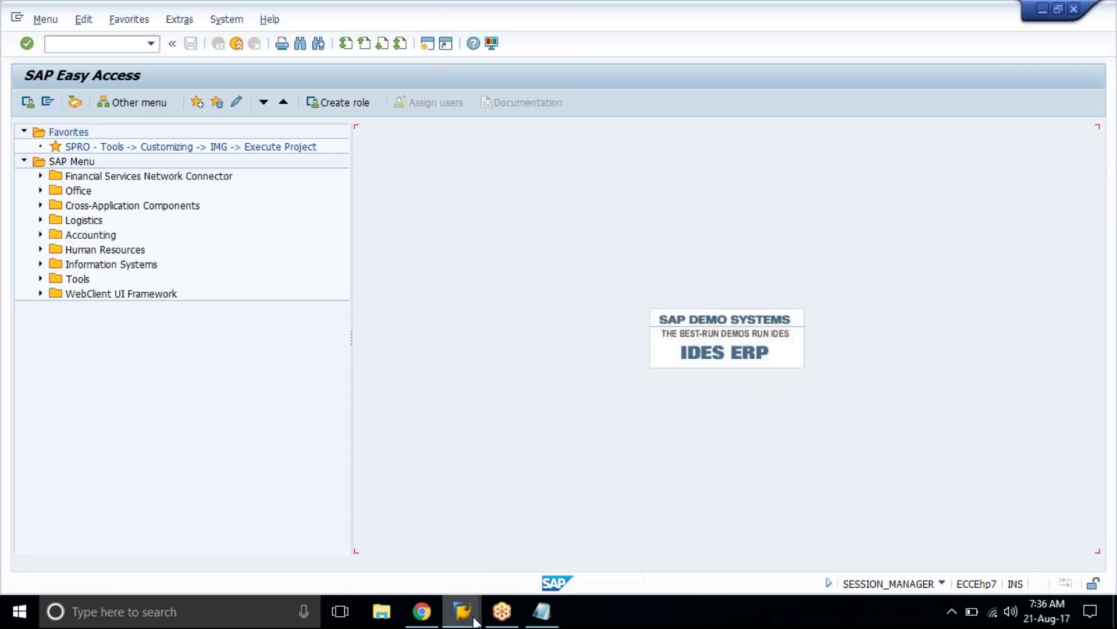
Step: Enter new variant TAT1 with the name 'Posting Period variant for TAT1'
{"action": "mouse_move", "coordinate": [474, 620]}
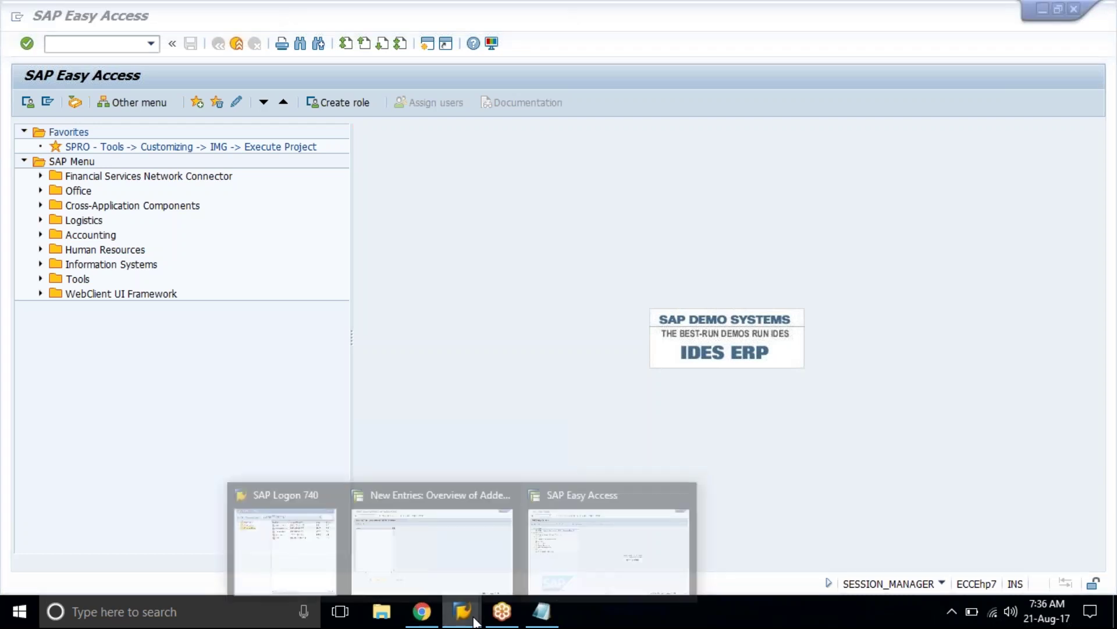
{"action": "left_click", "coordinate": [481, 549]}
{"action": "type", "text": "T1"}
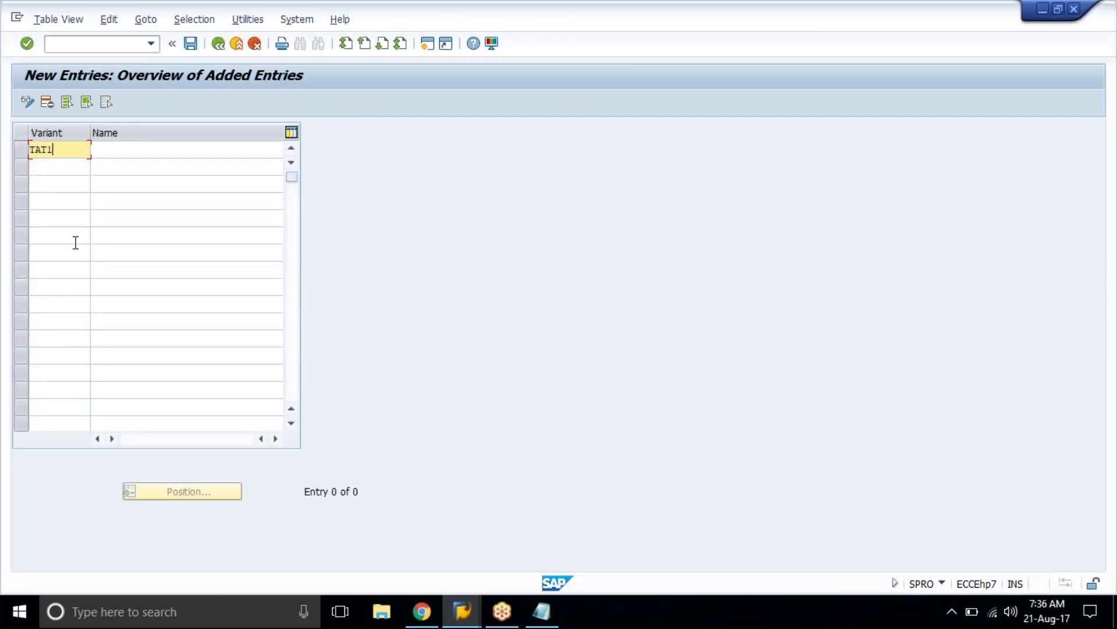
{"action": "key", "text": "Tab"}
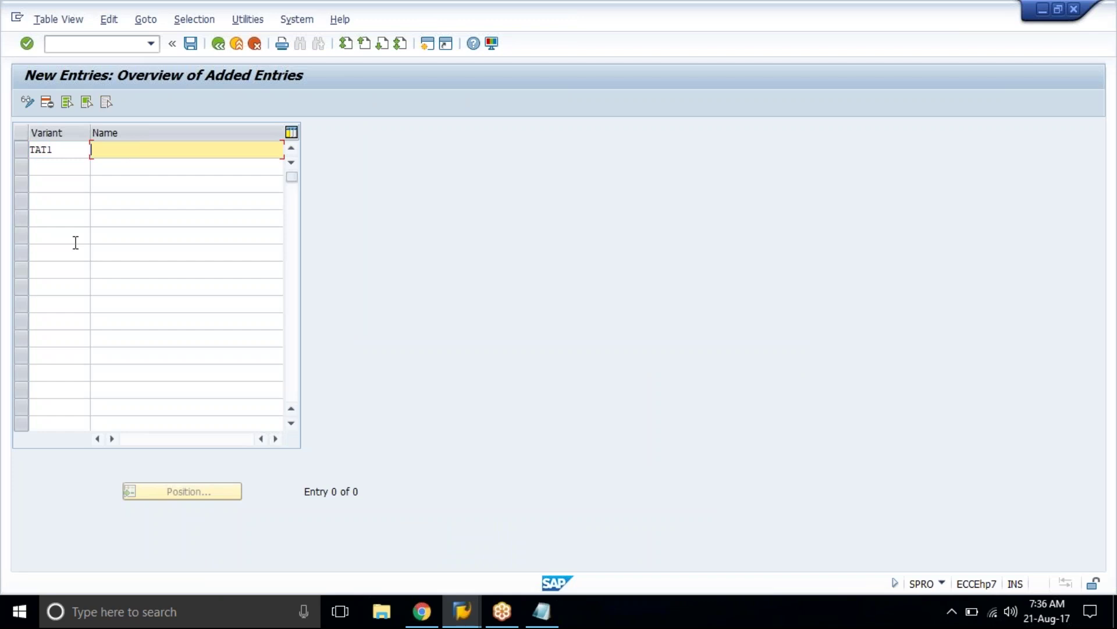
{"action": "type", "text": "PO"}
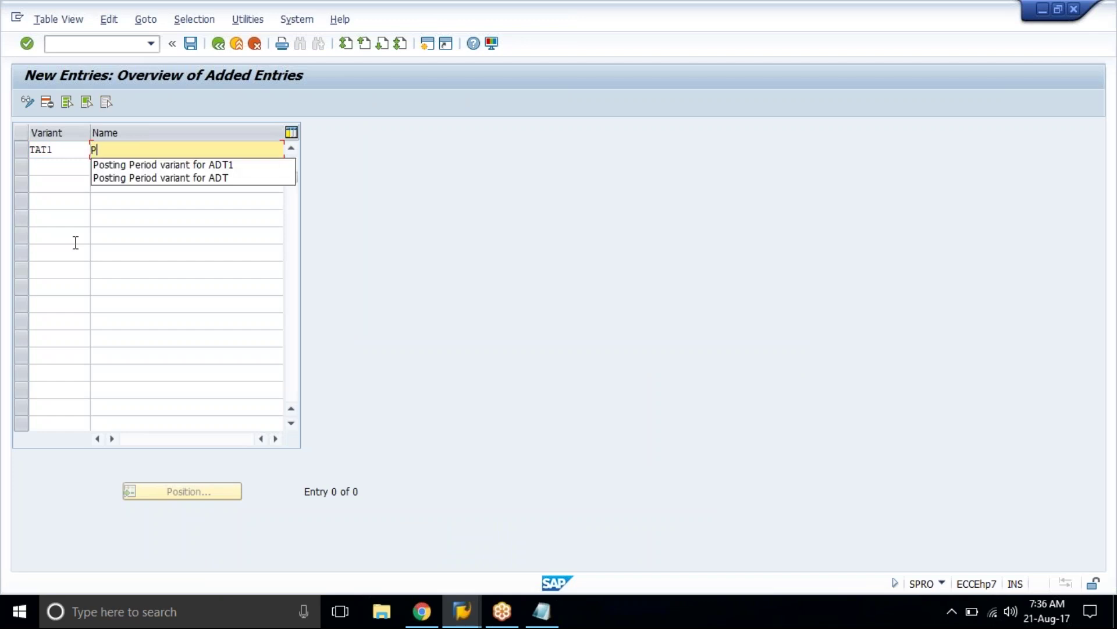
{"action": "key", "text": "Down"}
{"action": "key", "text": "BackSpace"}
{"action": "key", "text": "BackSpace"}
{"action": "key", "text": "BackSpace"}
{"action": "key", "text": "BackSpace"}
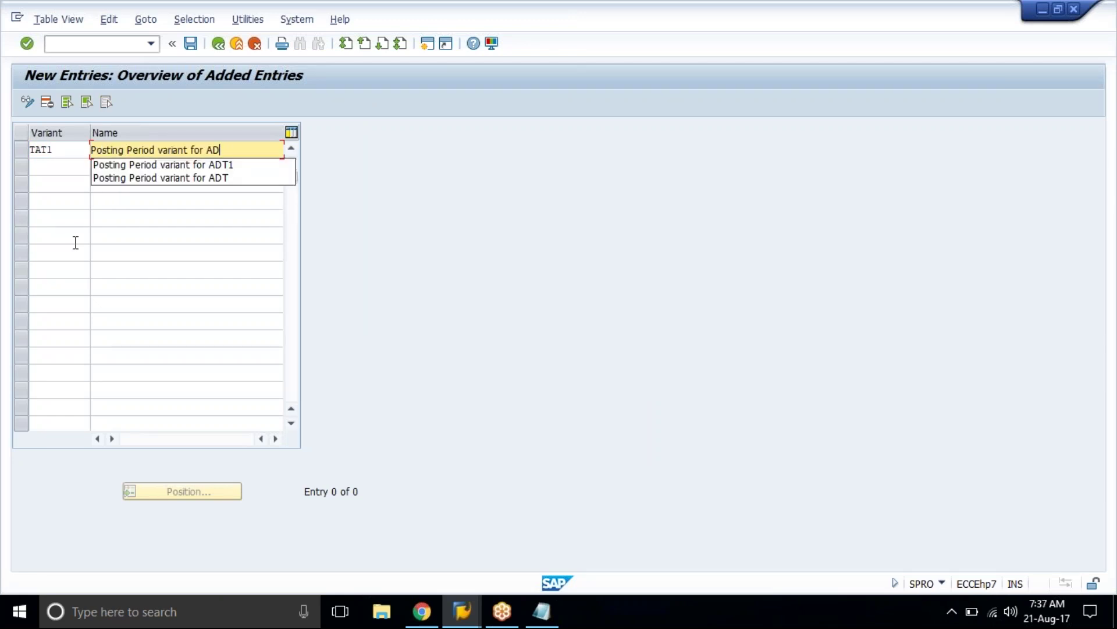
{"action": "type", "text": "TAT1"}
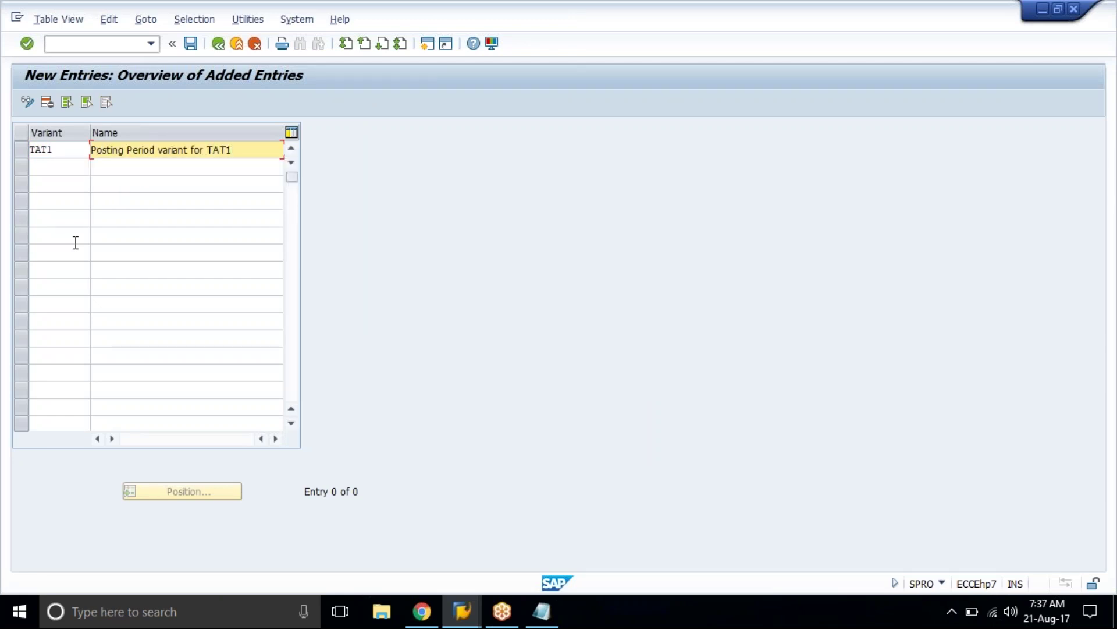
{"action": "key", "text": "Return"}
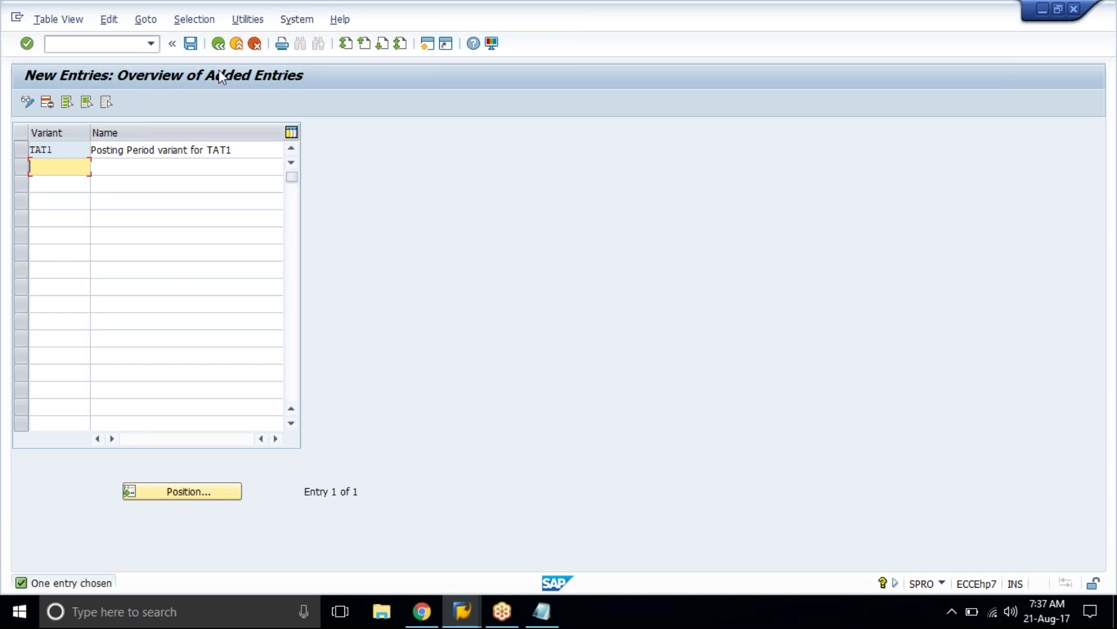
Step: Save variant TAT1 under the customizing request and return to the variants overview
{"action": "left_click", "coordinate": [191, 46]}
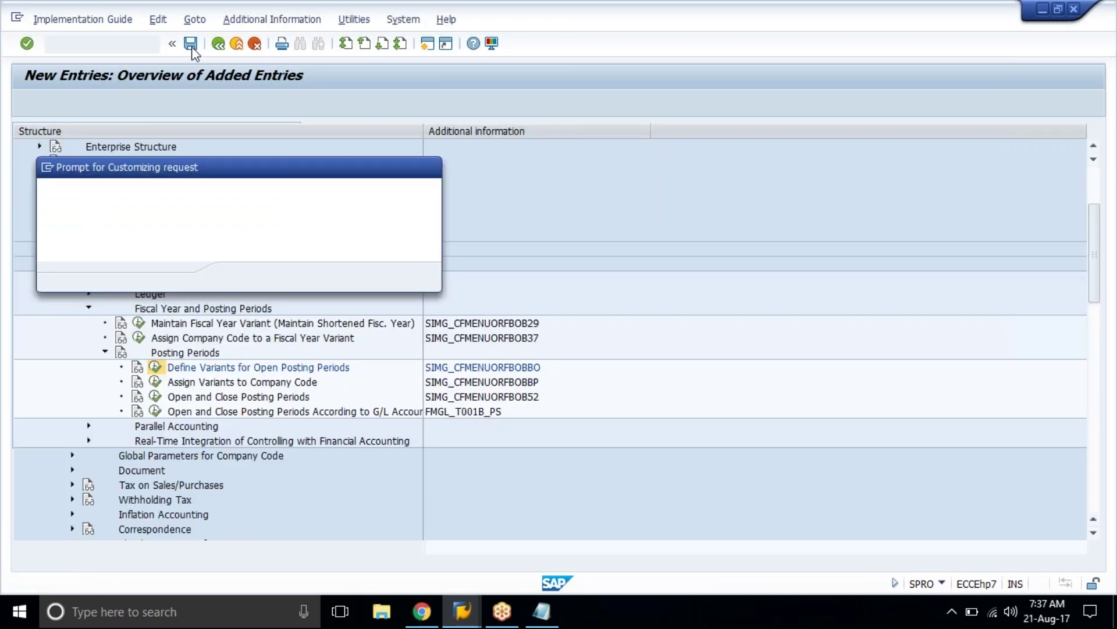
{"action": "left_click", "coordinate": [241, 278]}
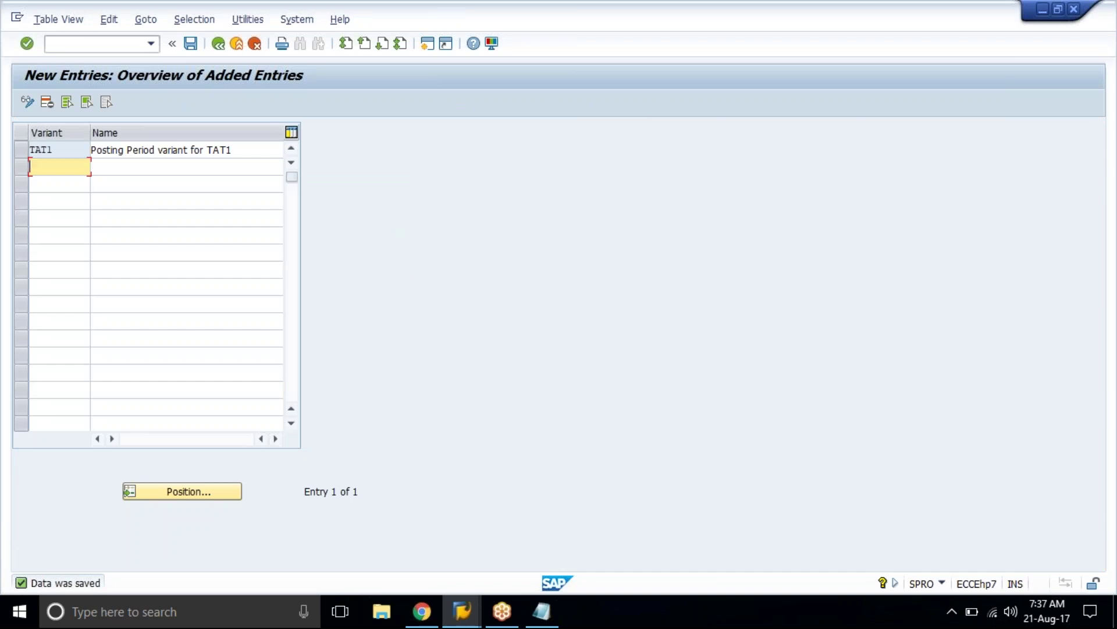
{"action": "left_click", "coordinate": [220, 44]}
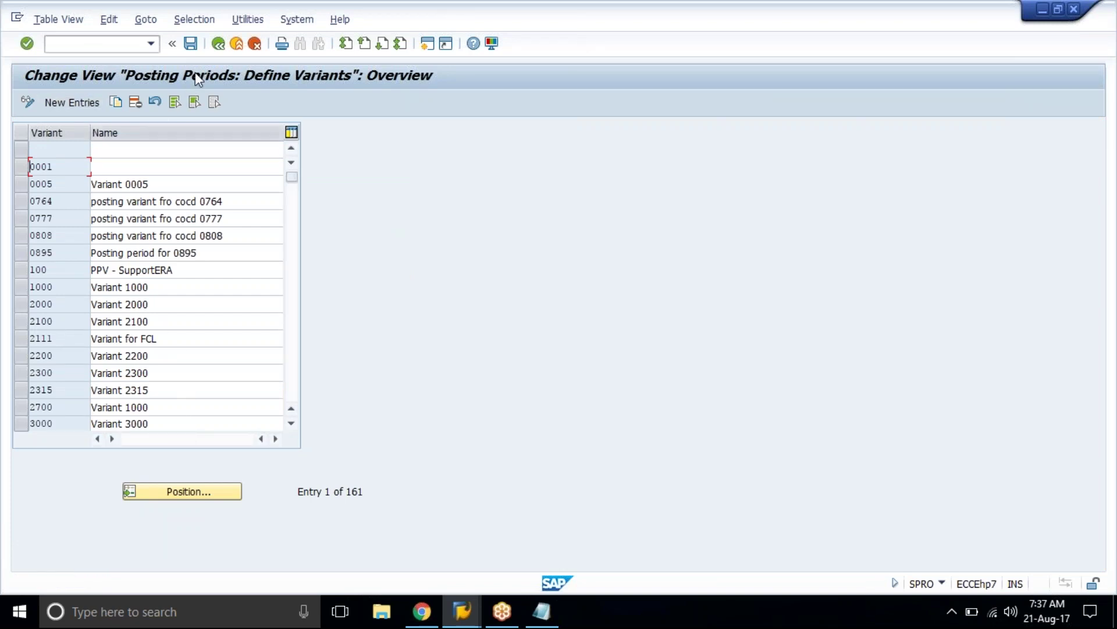
Step: Locate variant TAT1 in the posting period variants list using Position
{"action": "left_click", "coordinate": [183, 201]}
{"action": "left_click", "coordinate": [241, 200]}
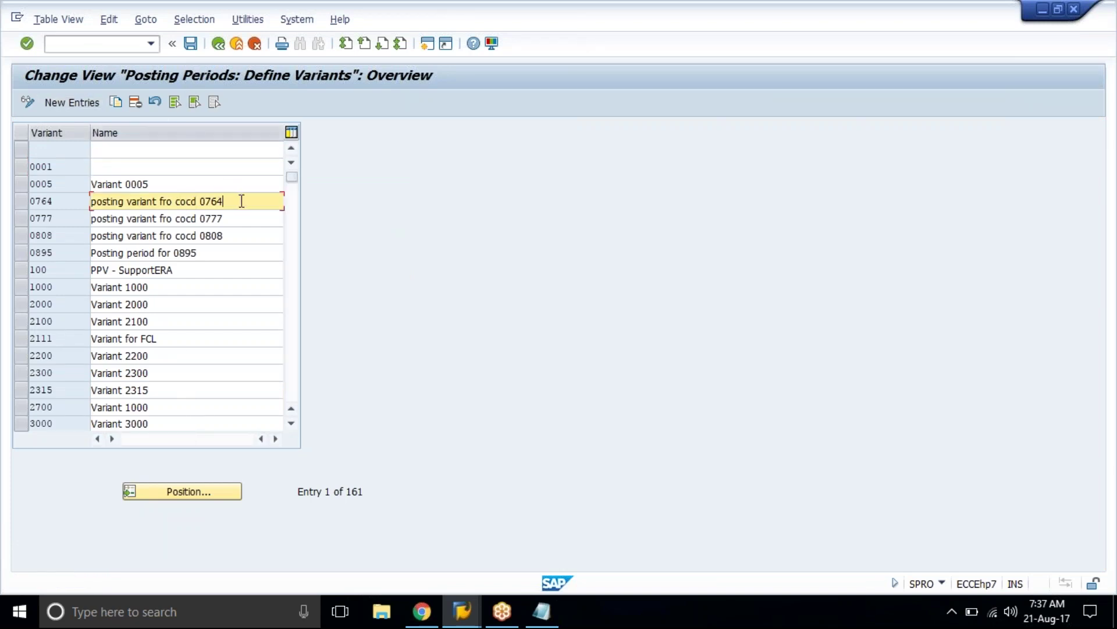
{"action": "left_click", "coordinate": [220, 45]}
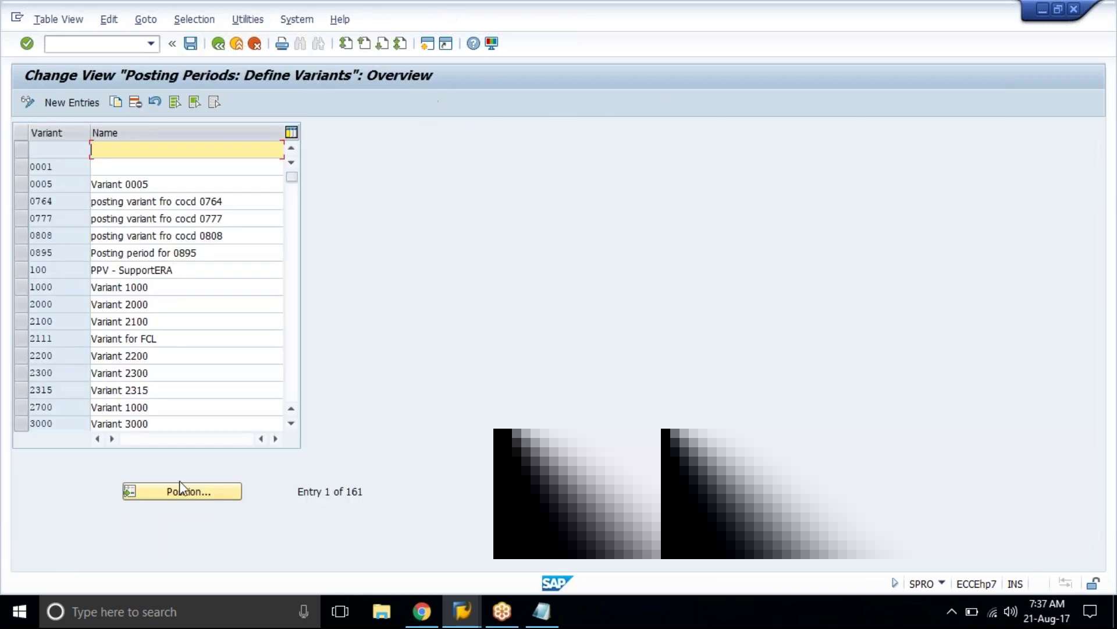
{"action": "left_click", "coordinate": [185, 492]}
{"action": "type", "text": "tat1"}
{"action": "key", "text": "Return"}
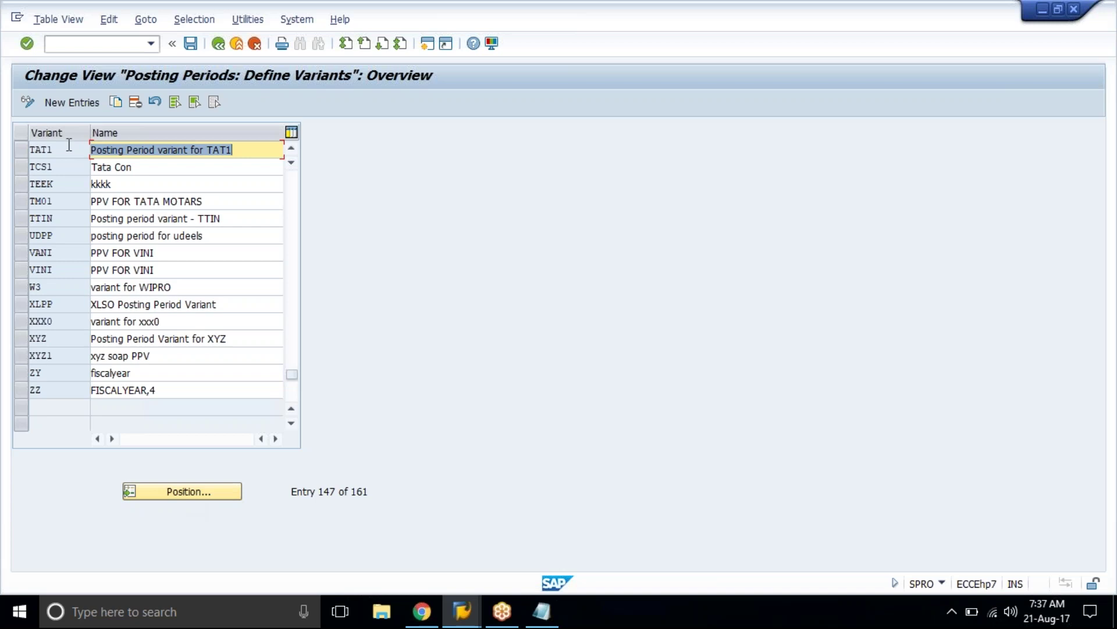
{"action": "left_click", "coordinate": [69, 150]}
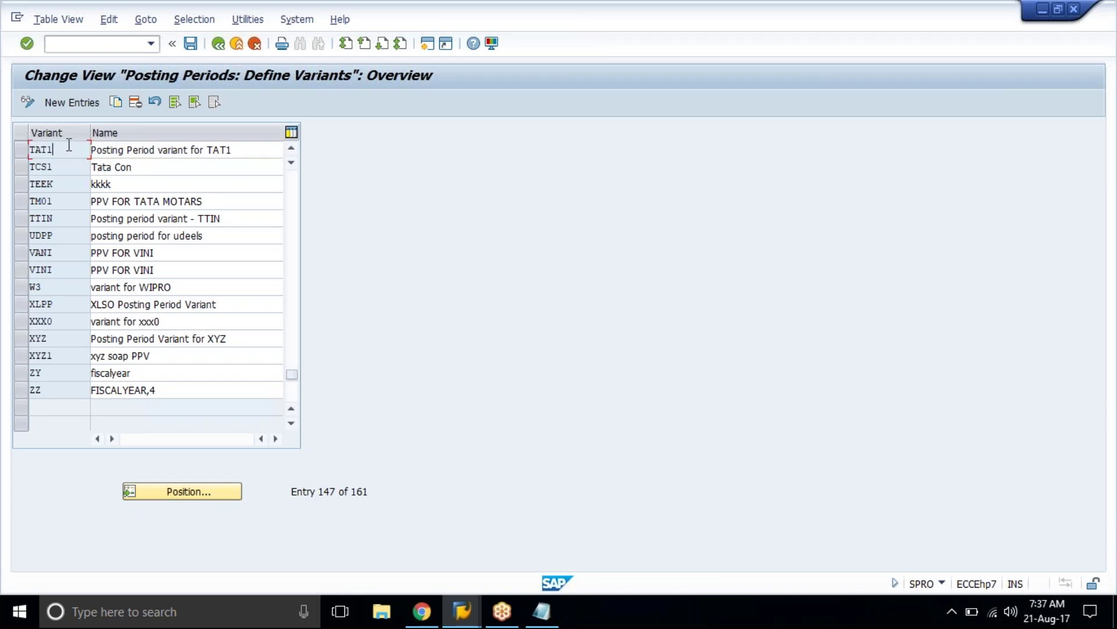
Step: Leave the variants table and execute Assign Variants to Company Code
{"action": "left_click", "coordinate": [218, 45]}
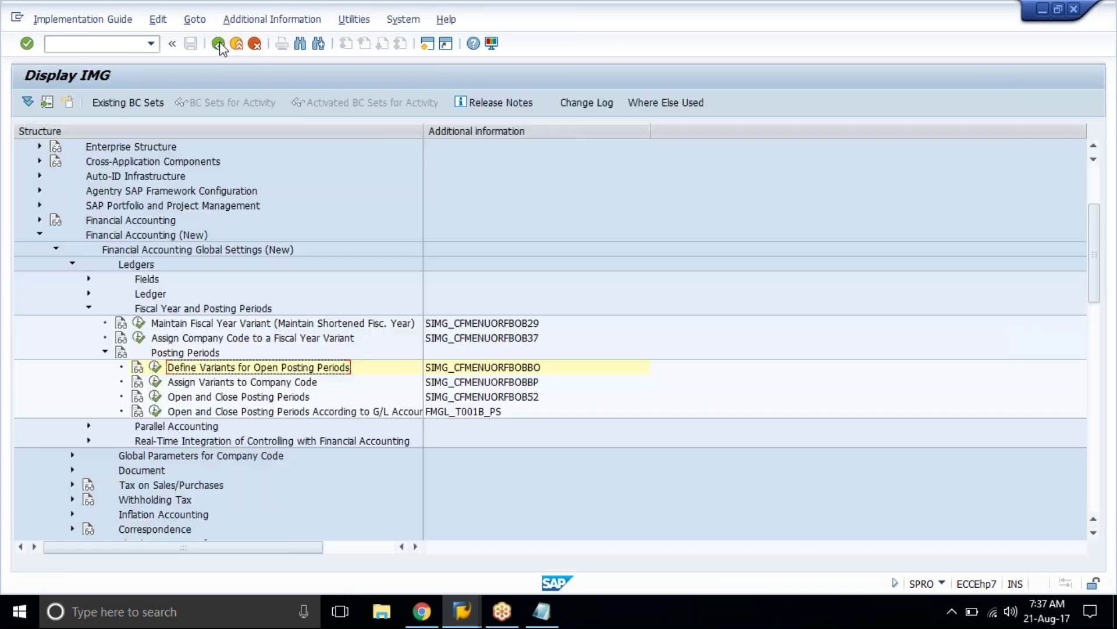
{"action": "left_click", "coordinate": [244, 384]}
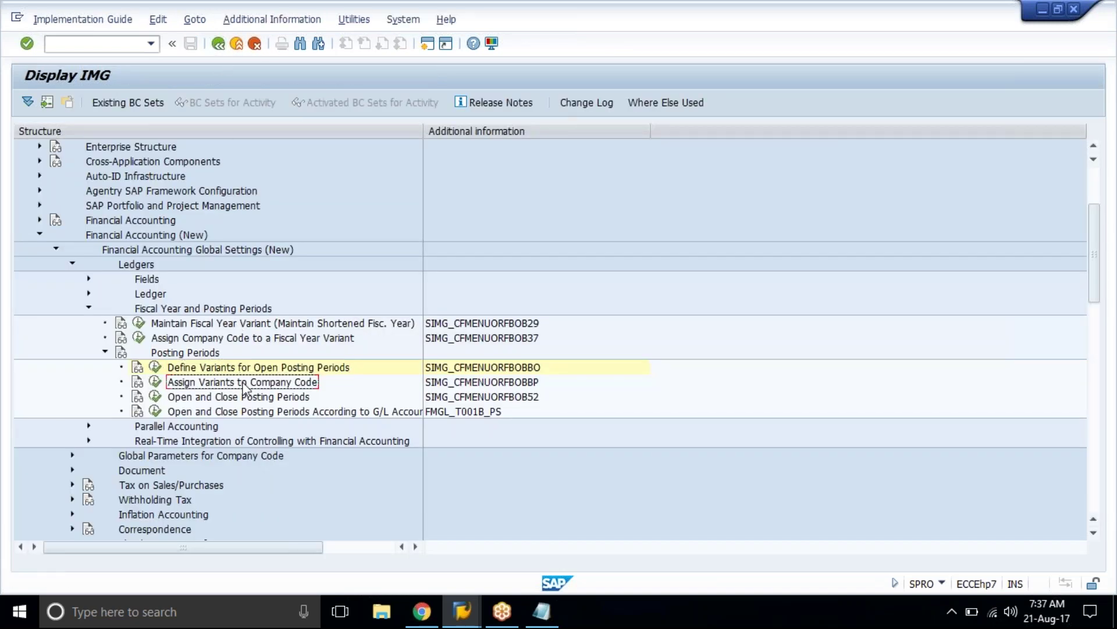
{"action": "left_click", "coordinate": [155, 382]}
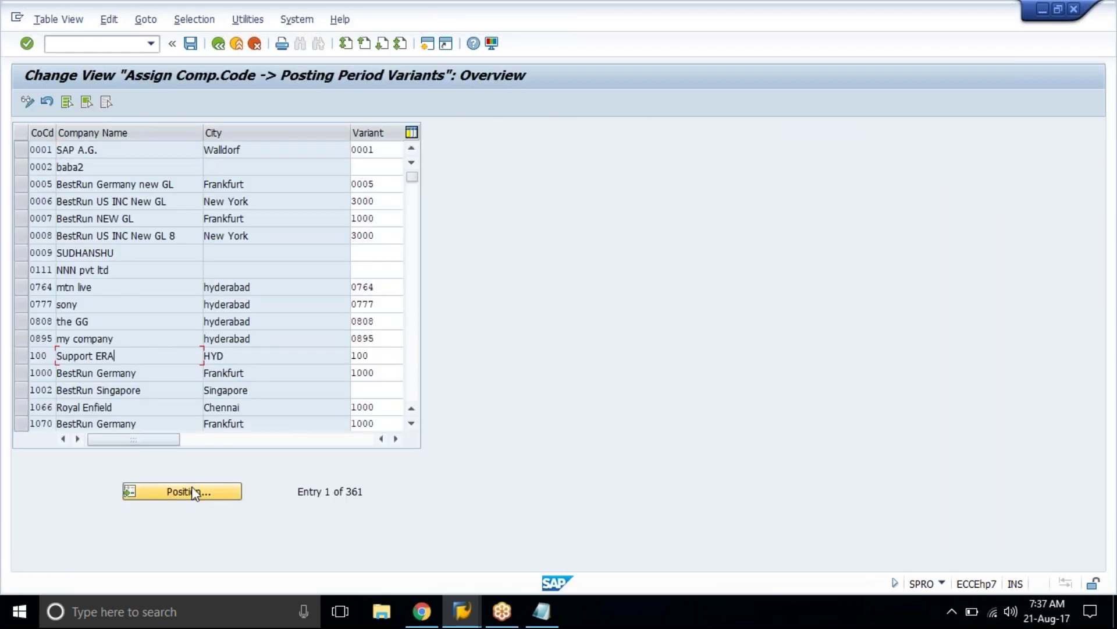
Step: Jump to company code TAT1 in the company code assignment table
{"action": "left_click", "coordinate": [192, 489]}
{"action": "type", "text": "T"}
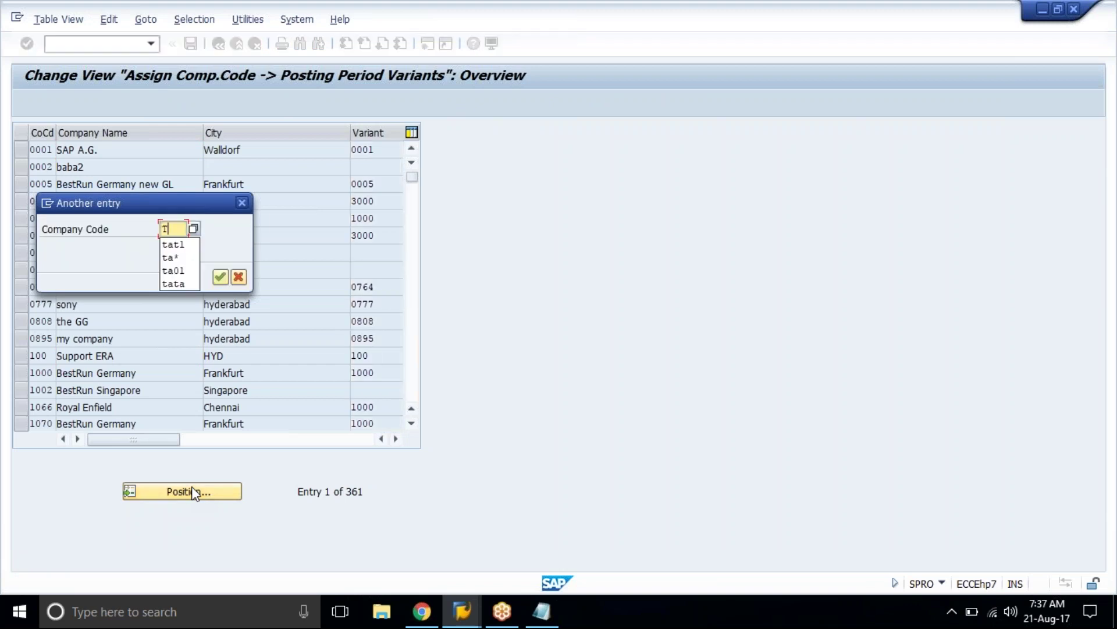
{"action": "type", "text": "ATAT1"}
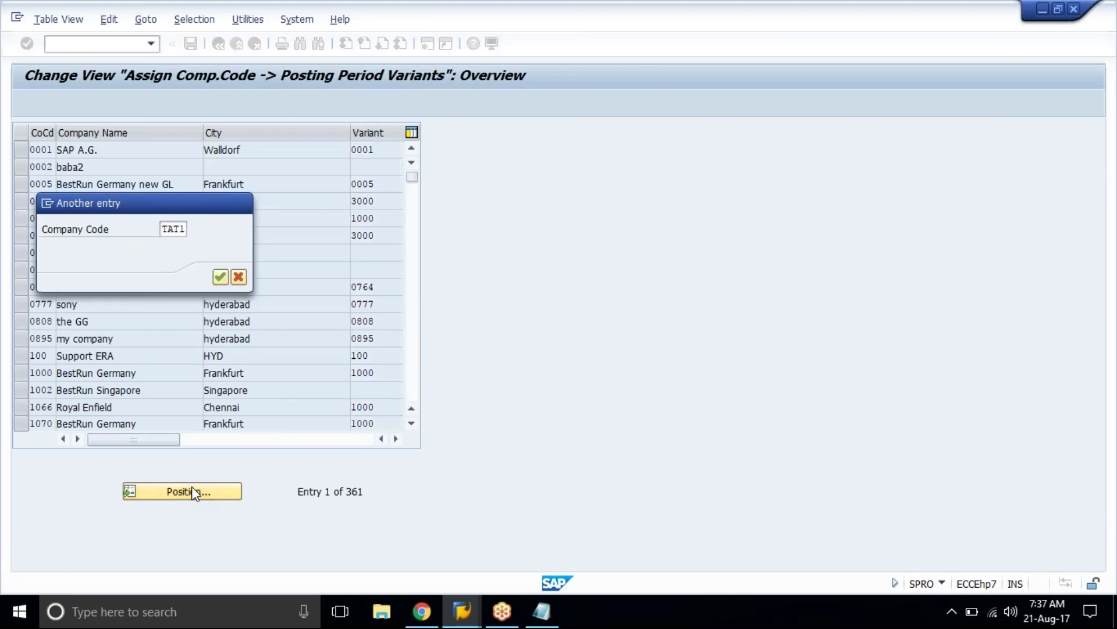
{"action": "key", "text": "Return"}
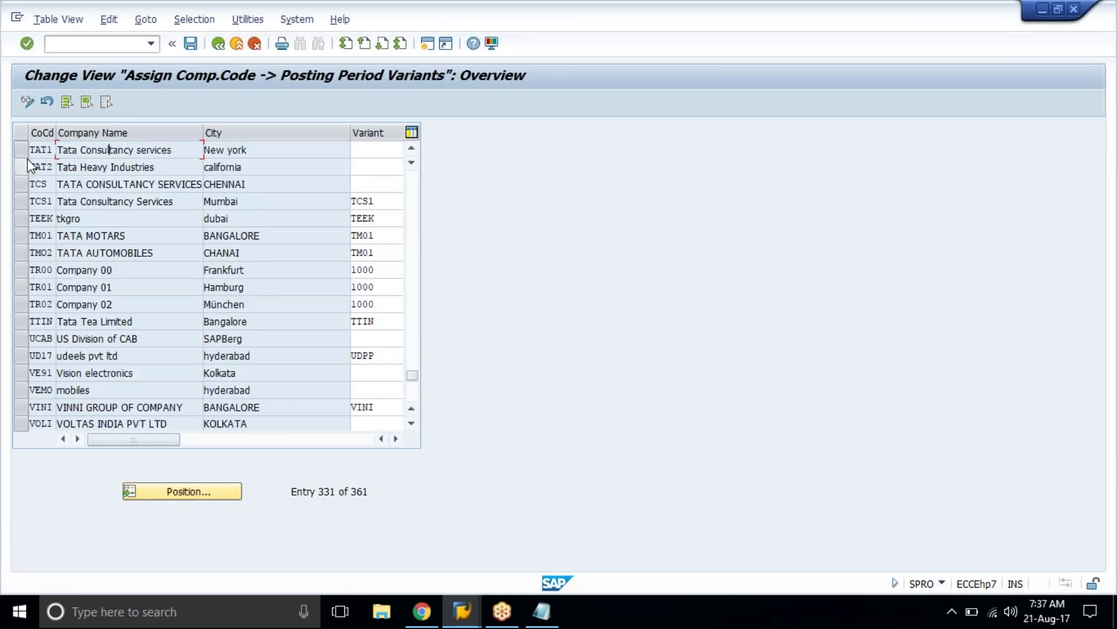
{"action": "left_click", "coordinate": [20, 151]}
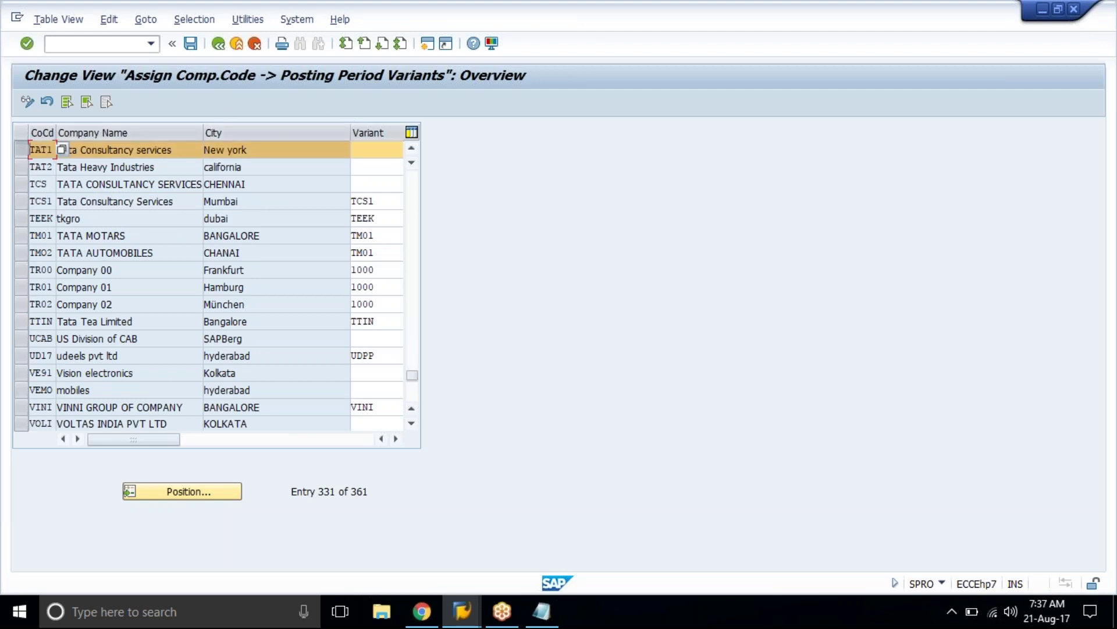
{"action": "left_click_drag", "start_coordinate": [348, 137], "coordinate": [310, 137]}
Step: Pick variant TAT1 from F4 help for company code TAT1 and save under the customizing request
{"action": "left_click", "coordinate": [365, 150]}
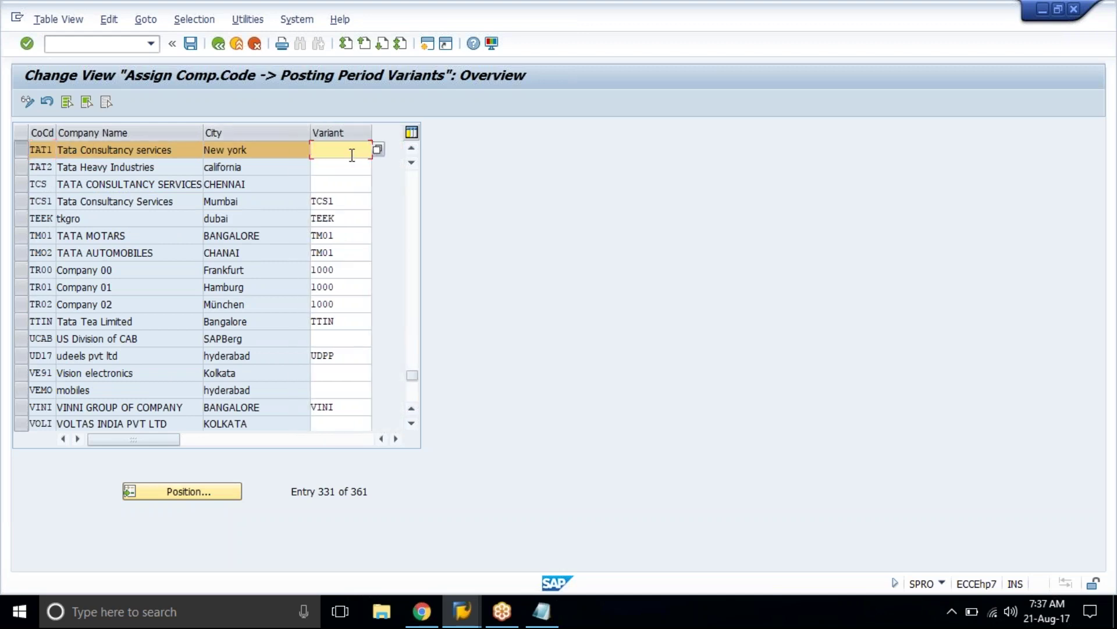
{"action": "left_click", "coordinate": [379, 149]}
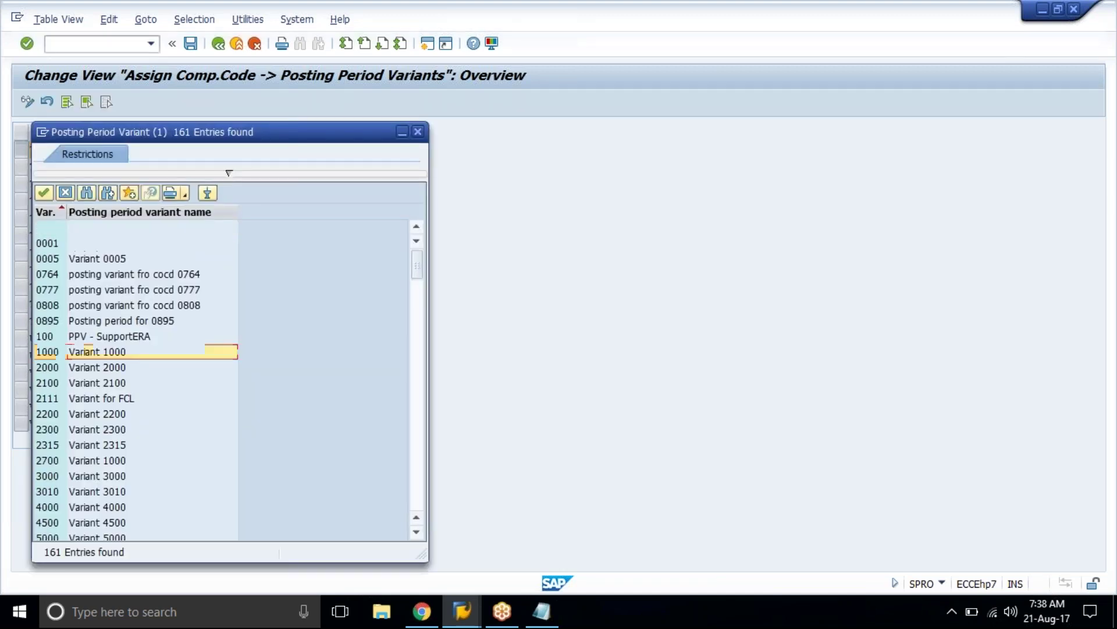
{"action": "scroll", "coordinate": [166, 338], "scroll_direction": "down", "scroll_amount": 20}
{"action": "left_click", "coordinate": [167, 475]}
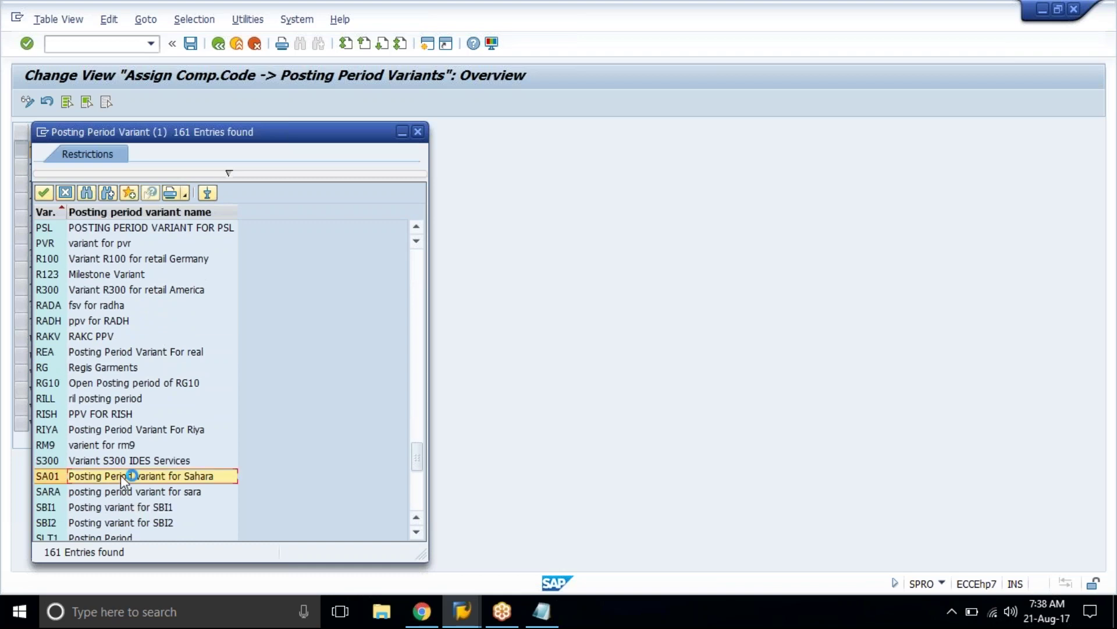
{"action": "scroll", "coordinate": [169, 443], "scroll_direction": "down", "scroll_amount": 4}
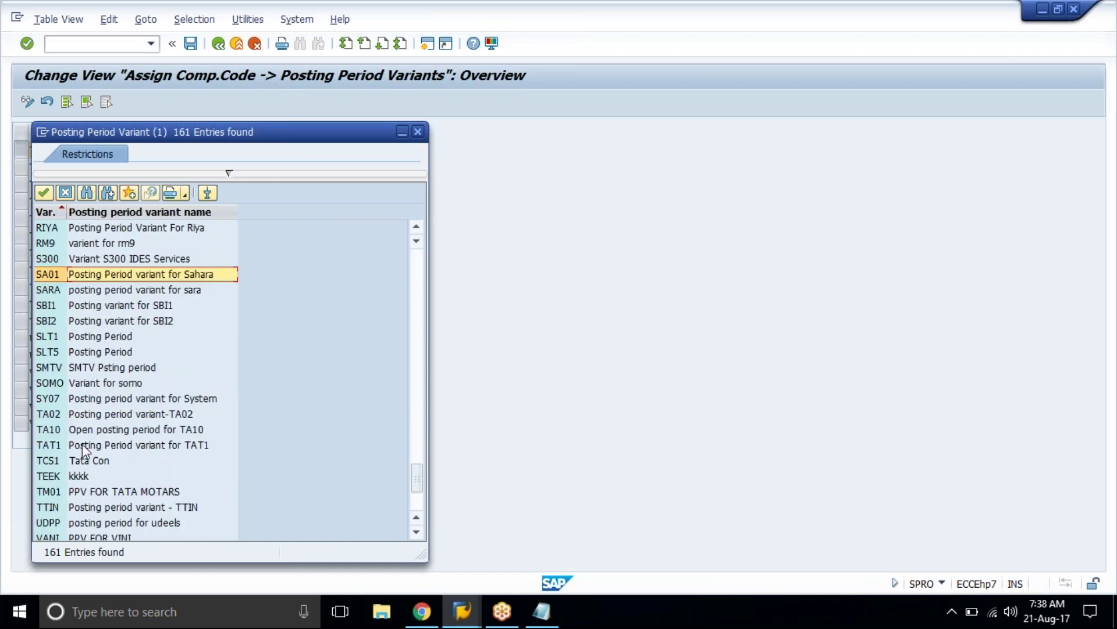
{"action": "left_click", "coordinate": [82, 445]}
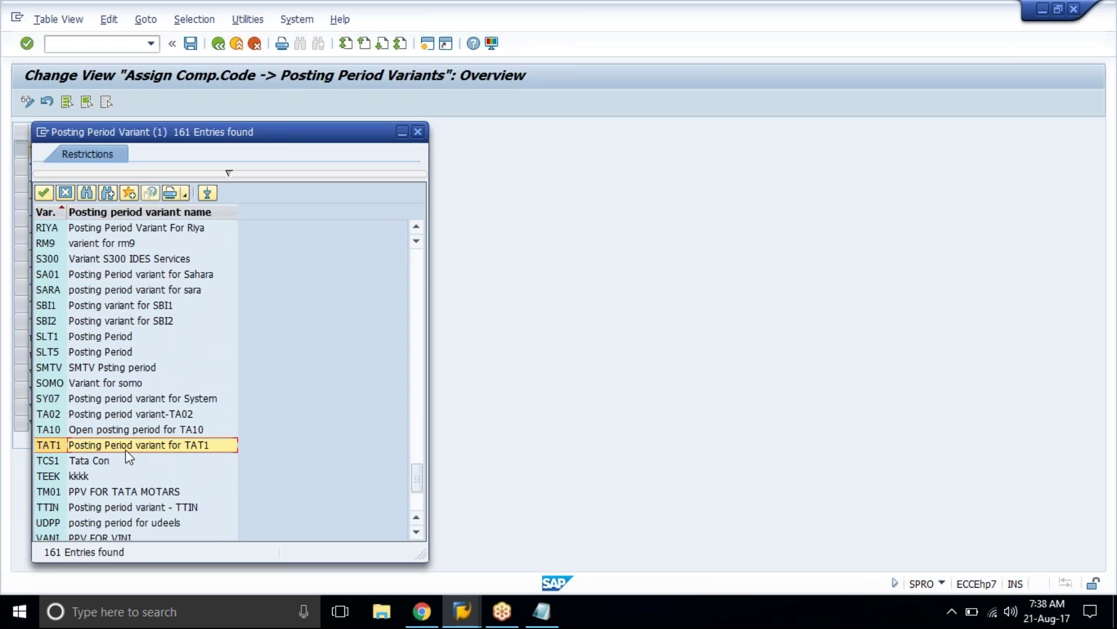
{"action": "key", "text": "Return"}
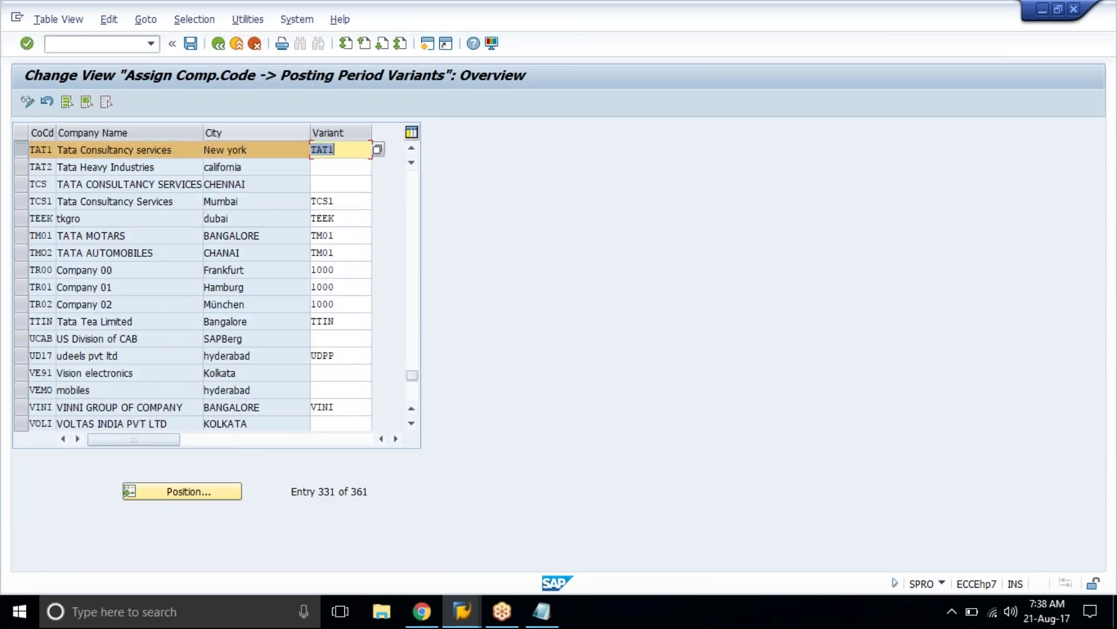
{"action": "left_click", "coordinate": [192, 50]}
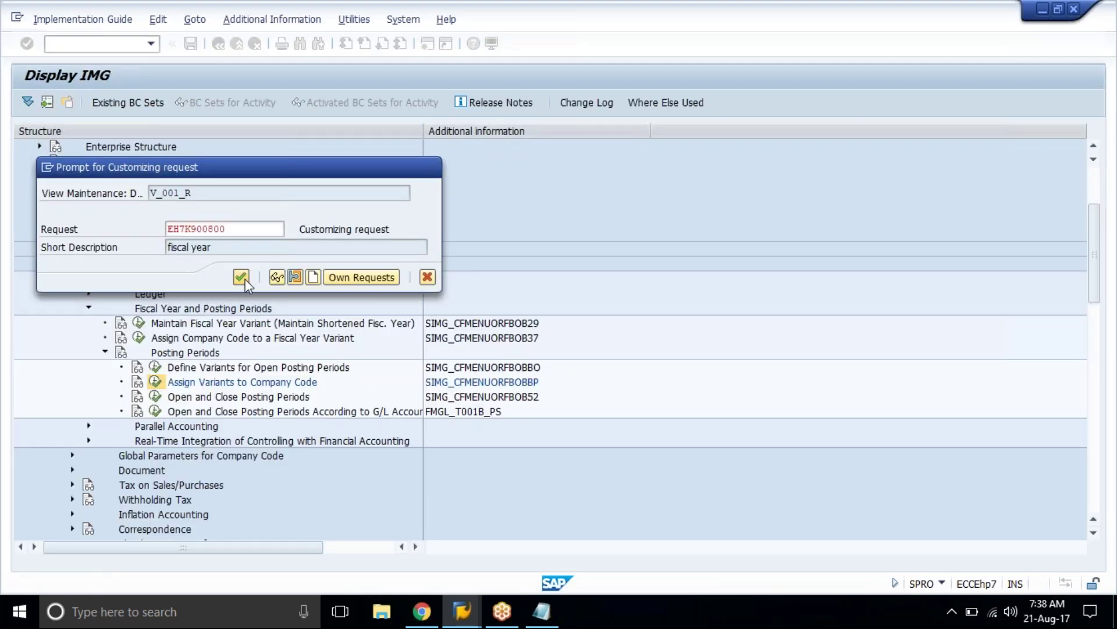
{"action": "left_click", "coordinate": [245, 278]}
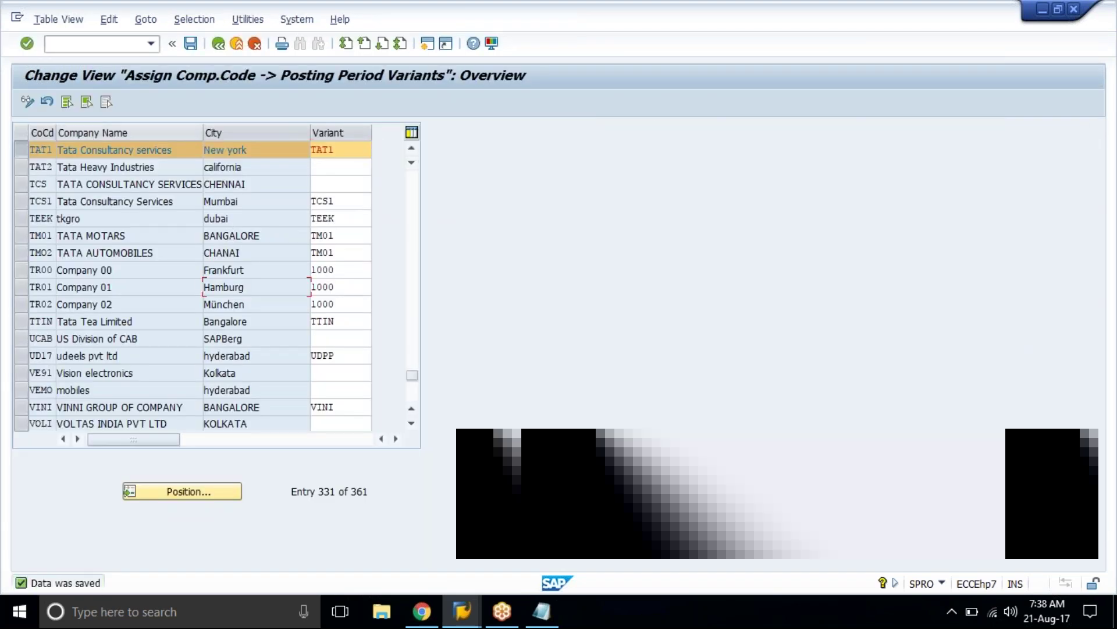
Step: Go back to the IMG and execute Open and Close Posting Periods (OB52)
{"action": "left_click", "coordinate": [218, 46]}
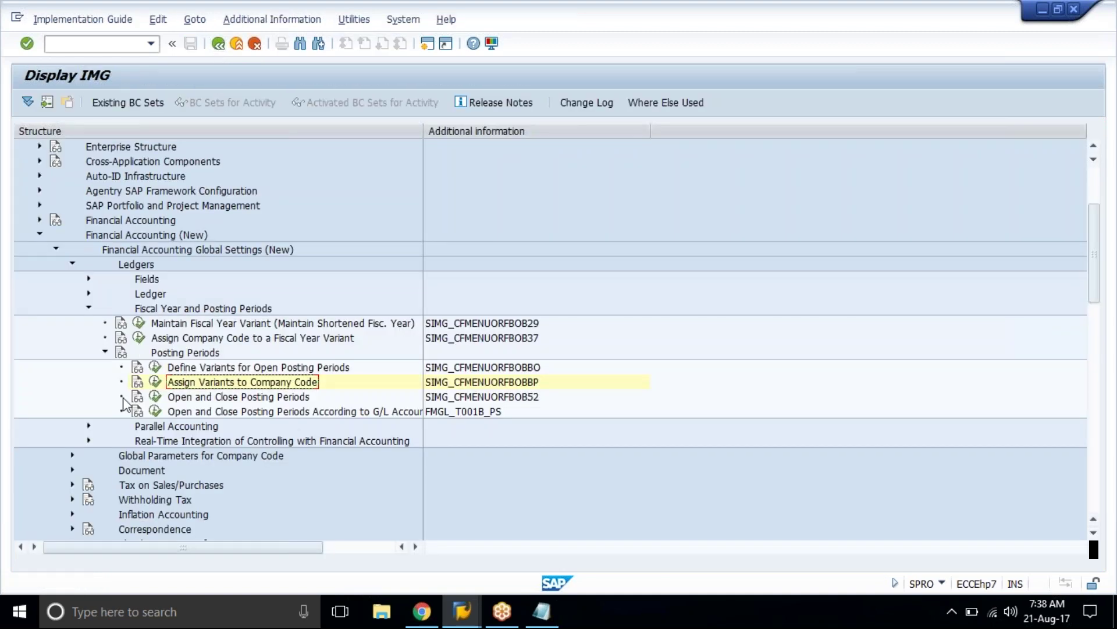
{"action": "left_click", "coordinate": [124, 399]}
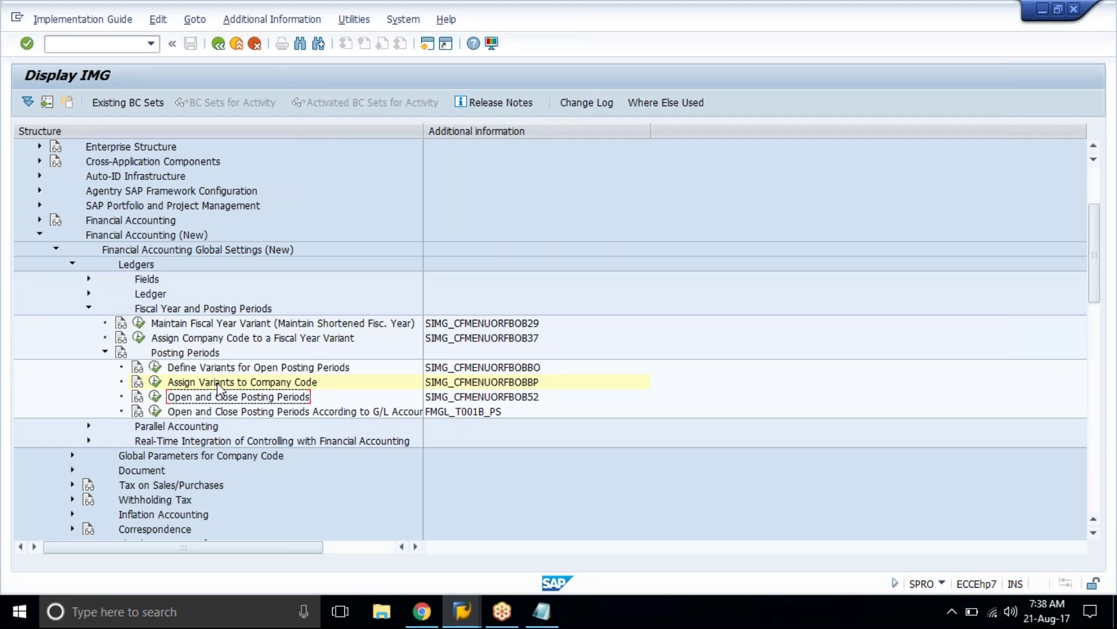
{"action": "left_click", "coordinate": [154, 397]}
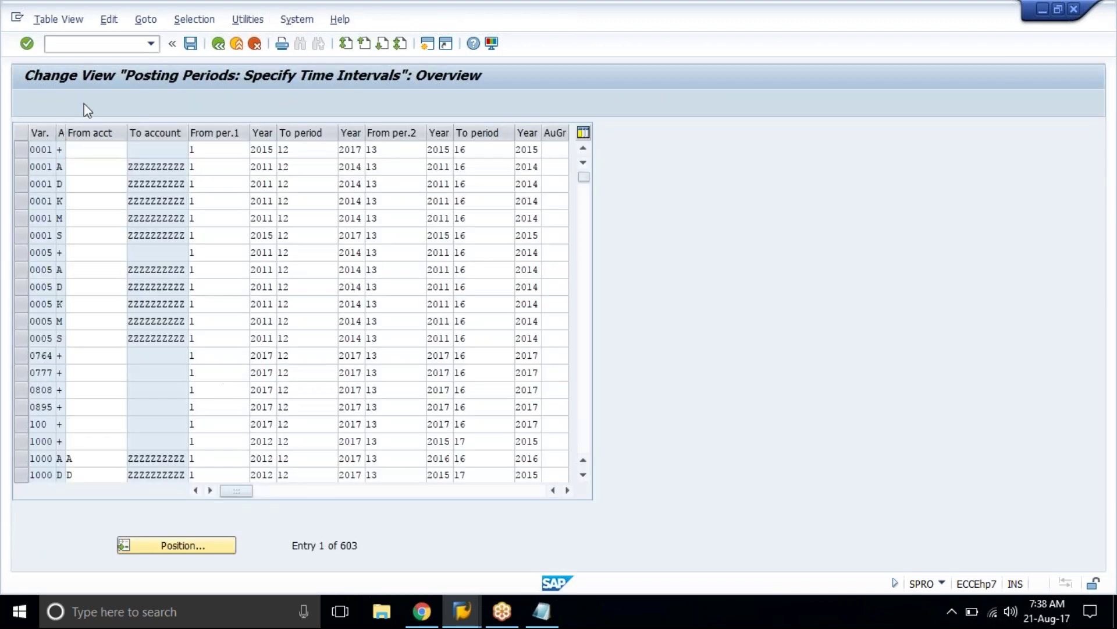
Step: Create a new time-interval row with variant TAT1 and account type '+' (all account types)
{"action": "left_click", "coordinate": [84, 104]}
{"action": "left_click", "coordinate": [62, 149]}
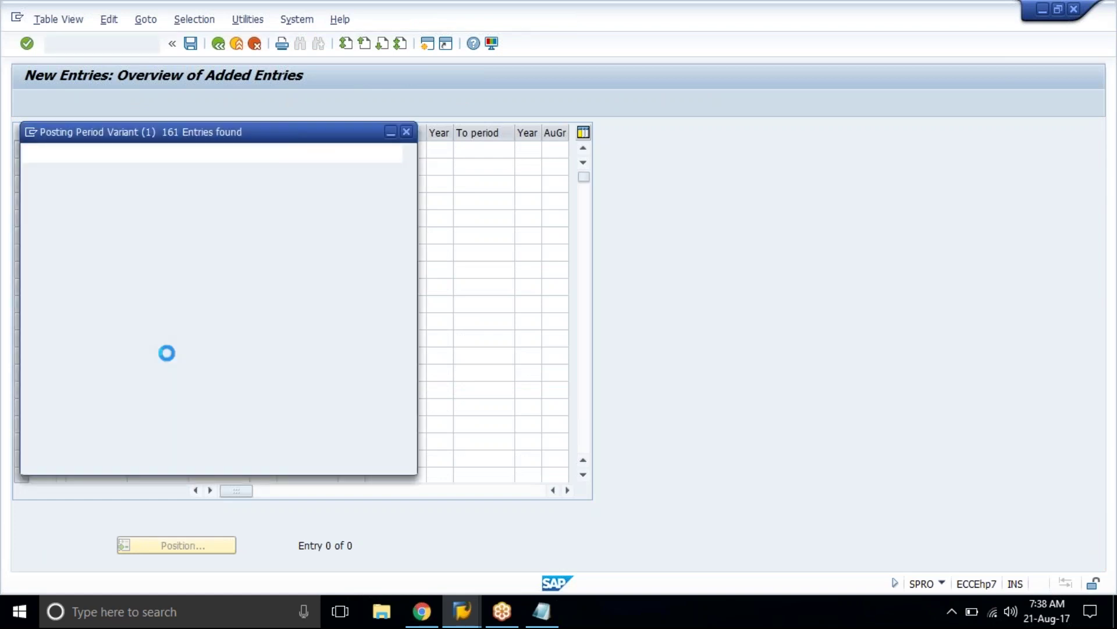
{"action": "scroll", "coordinate": [78, 317], "scroll_direction": "down", "scroll_amount": 20}
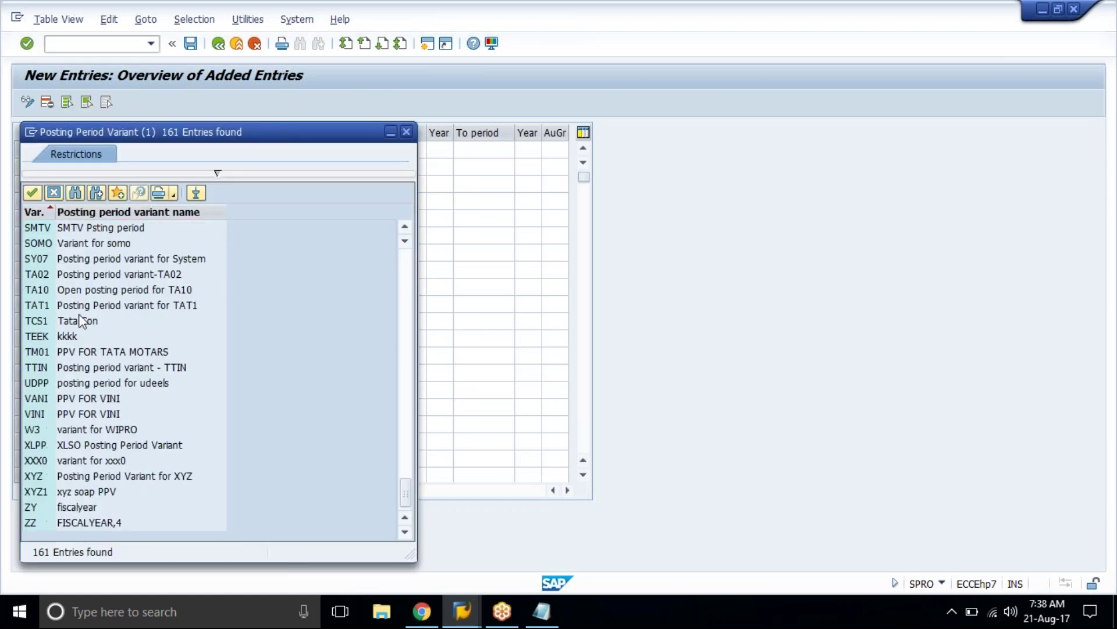
{"action": "left_click", "coordinate": [77, 308]}
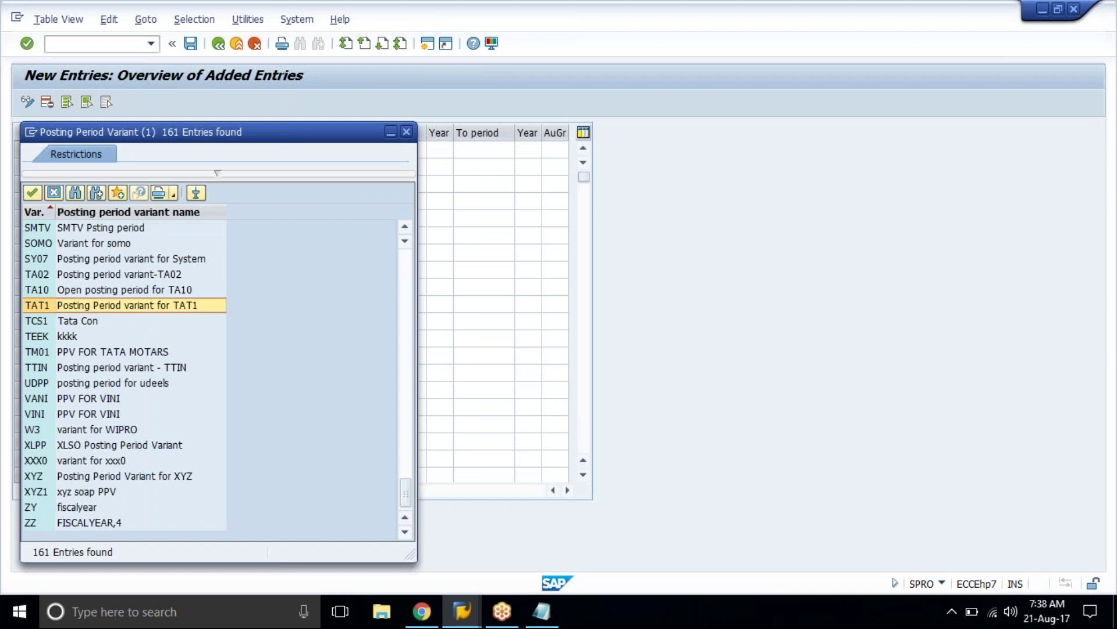
{"action": "key", "text": "Return"}
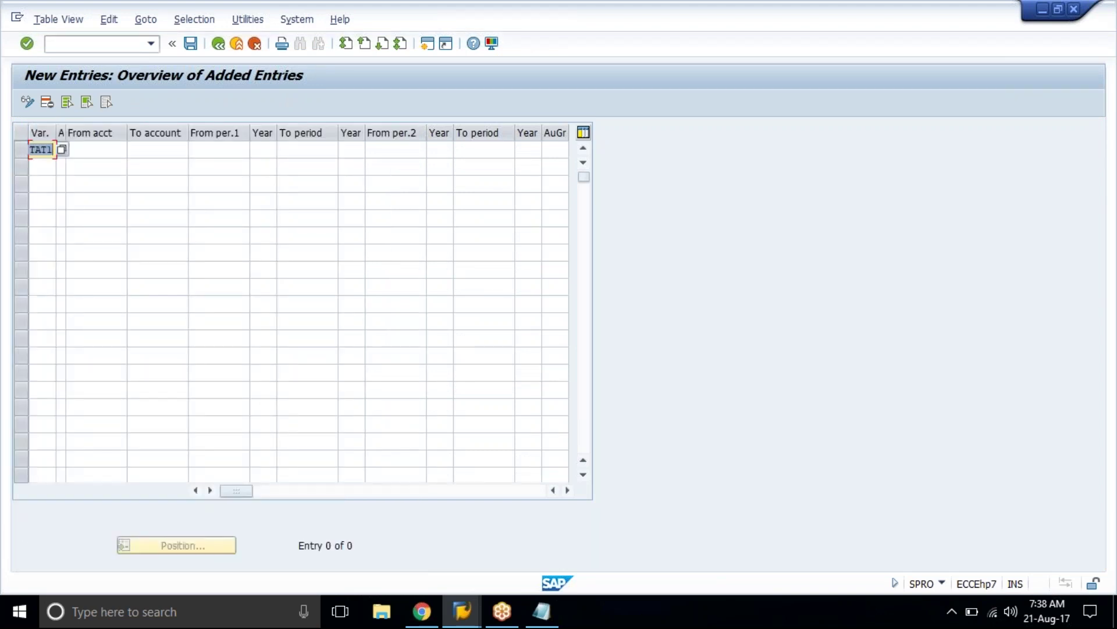
{"action": "left_click", "coordinate": [60, 149]}
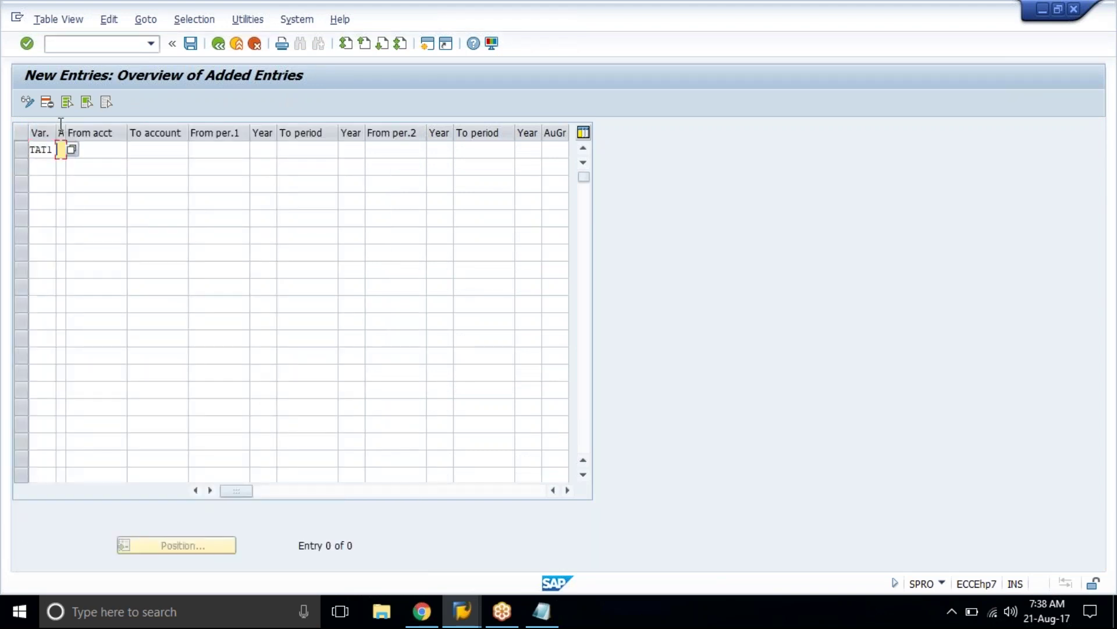
{"action": "left_click", "coordinate": [72, 153]}
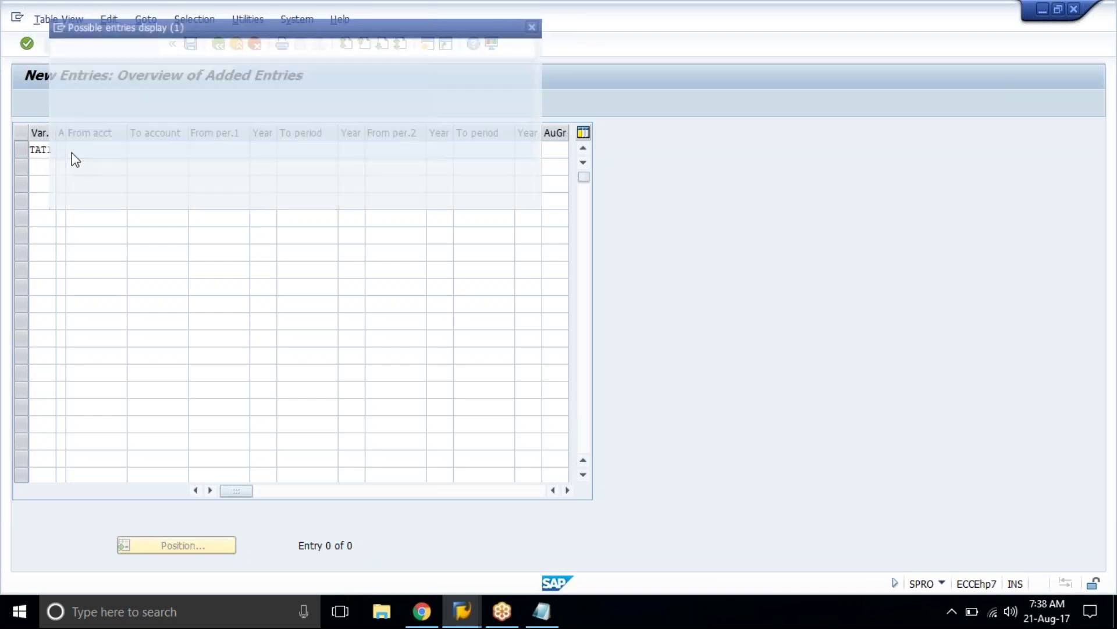
{"action": "key", "text": "Escape"}
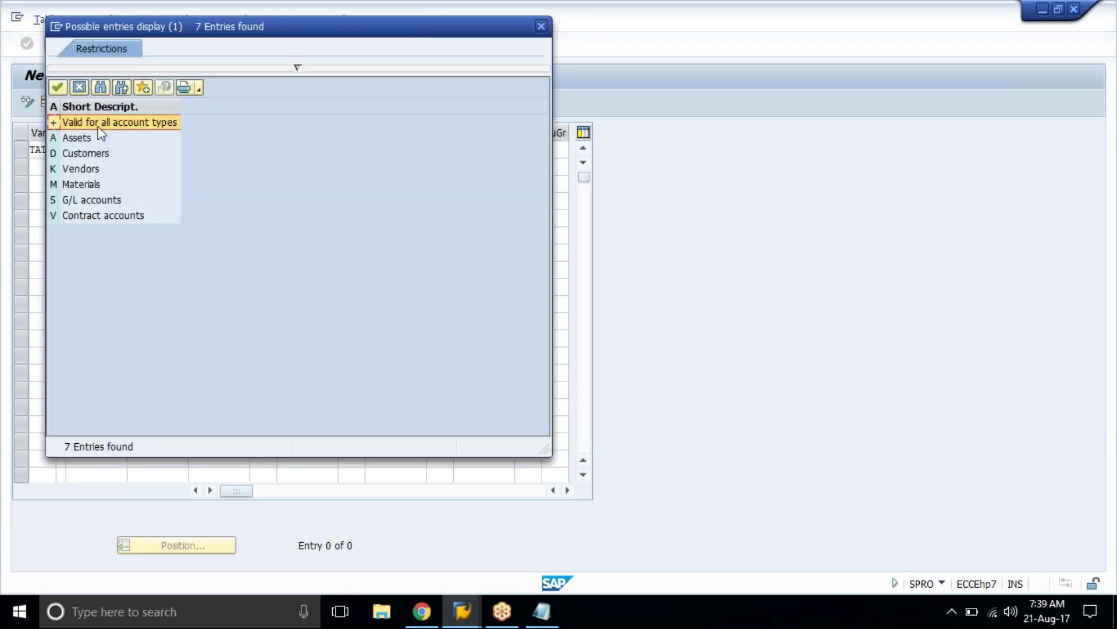
{"action": "left_click", "coordinate": [99, 129]}
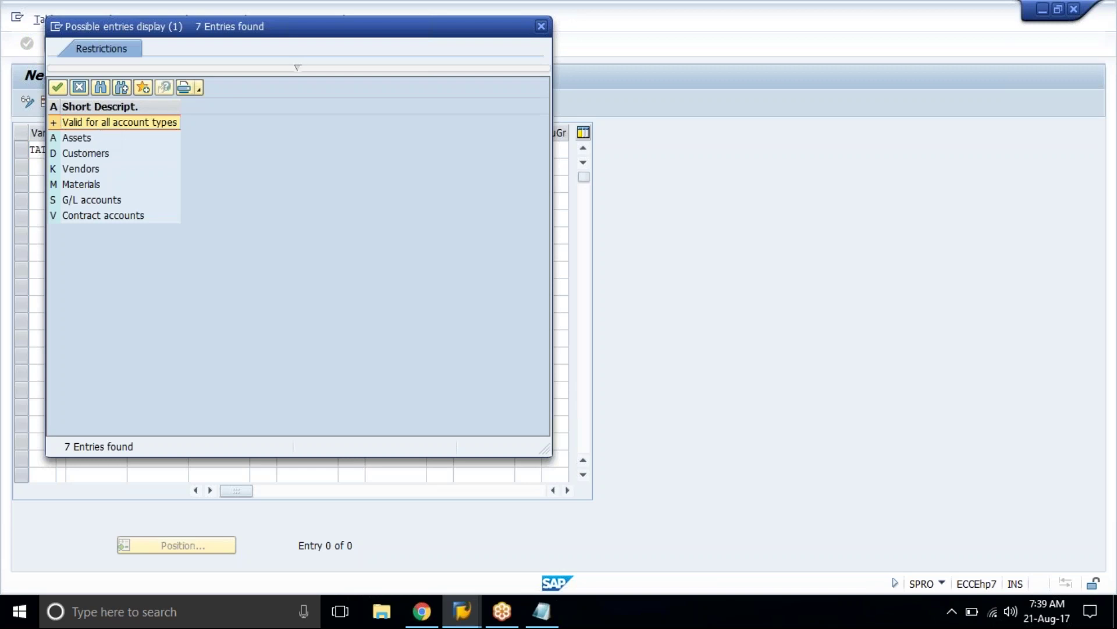
{"action": "key", "text": "Return"}
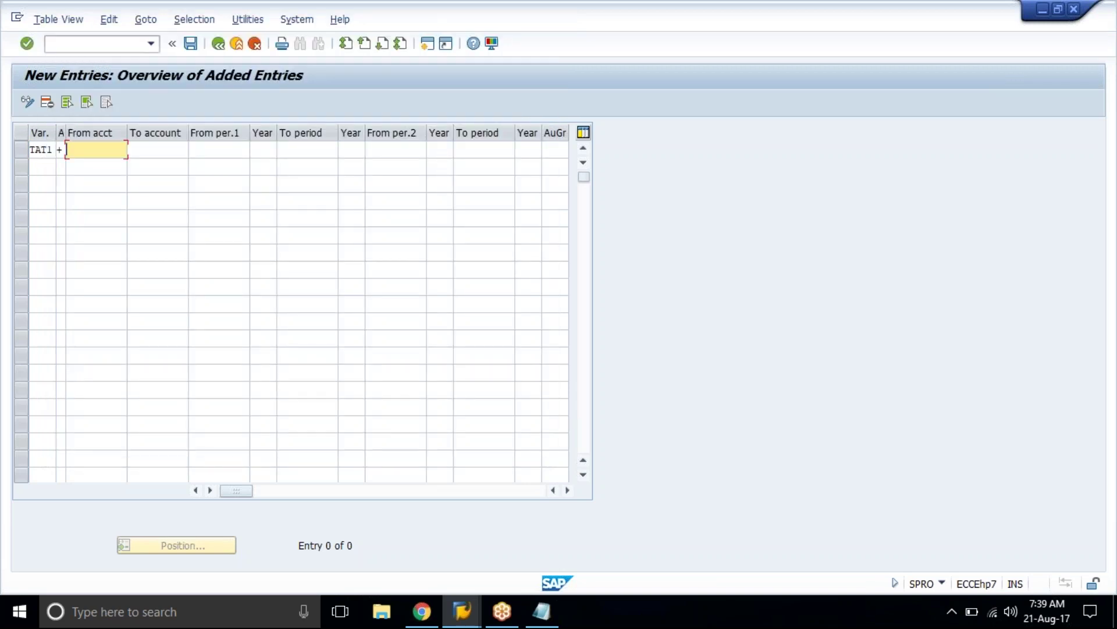
{"action": "key", "text": "Tab"}
{"action": "key", "text": "shift+Tab"}
{"action": "key", "text": "Tab"}
{"action": "key", "text": "Tab"}
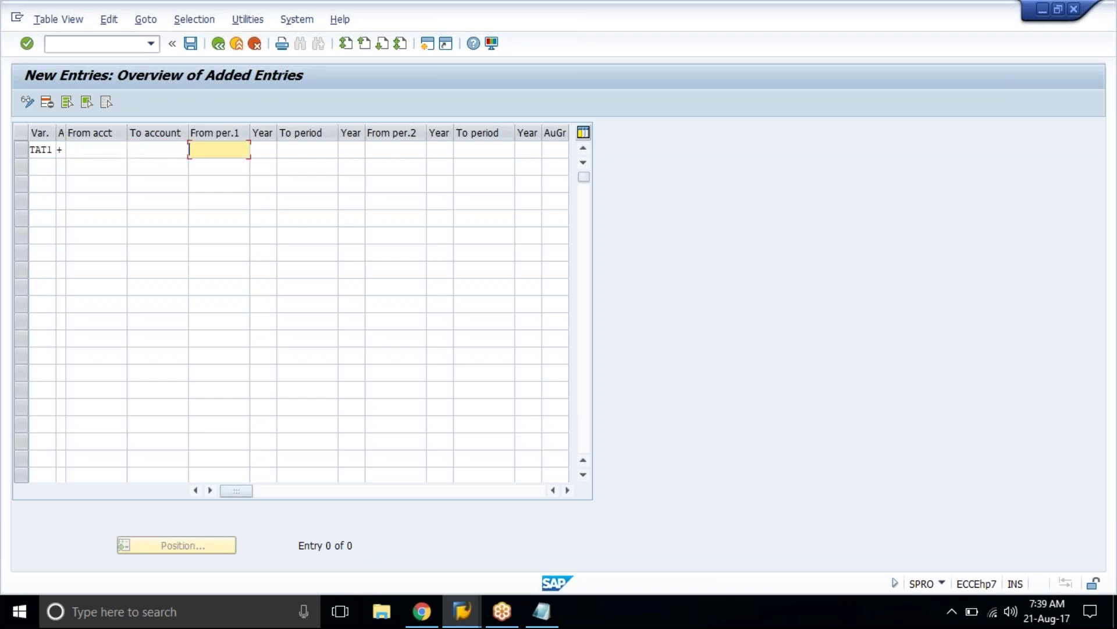
{"action": "type", "text": "01"}
{"action": "key", "text": "BackSpace"}
{"action": "key", "text": "BackSpace"}
{"action": "type", "text": "0/"}
{"action": "key", "text": "BackSpace"}
{"action": "type", "text": "8"}
{"action": "key", "text": "Tab"}
{"action": "type", "text": "2017"}
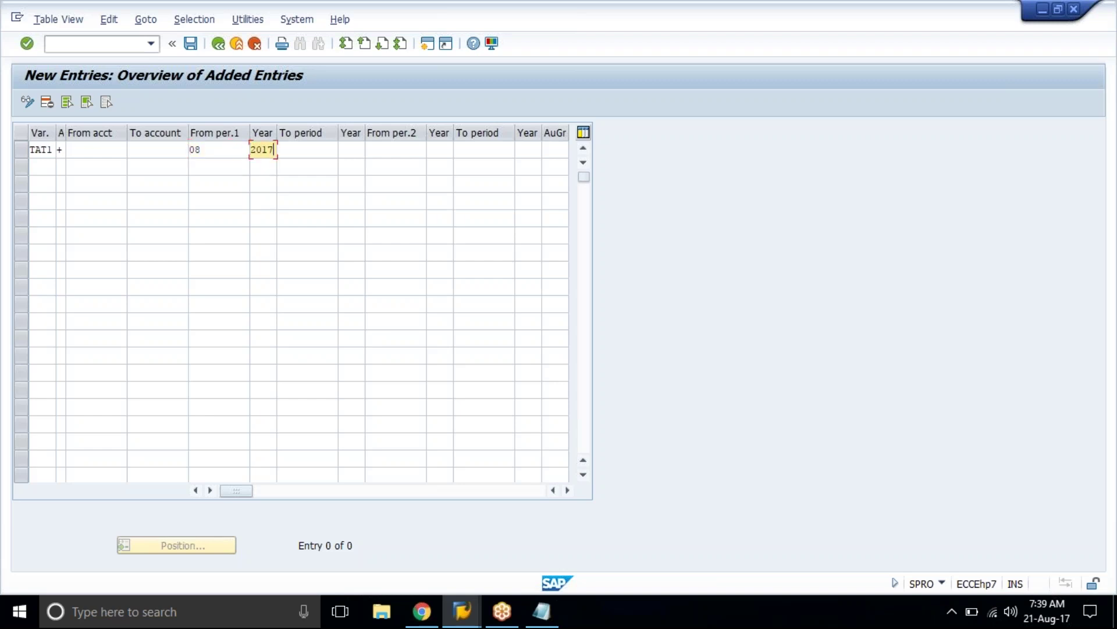
{"action": "key", "text": "Tab"}
{"action": "type", "text": "08"}
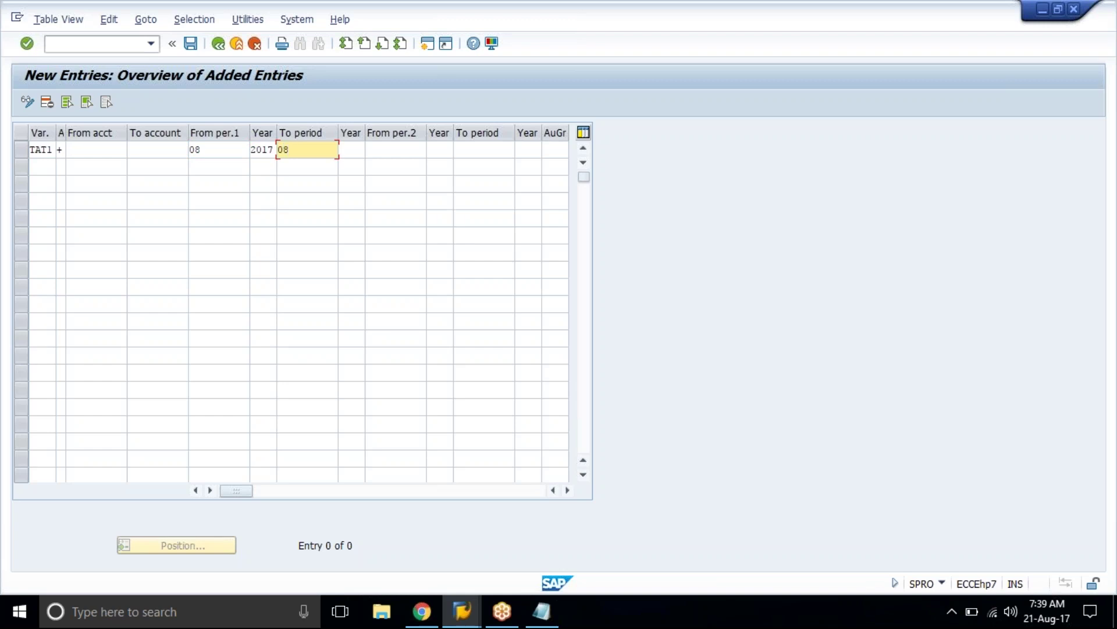
{"action": "key", "text": "Tab"}
{"action": "type", "text": "2017"}
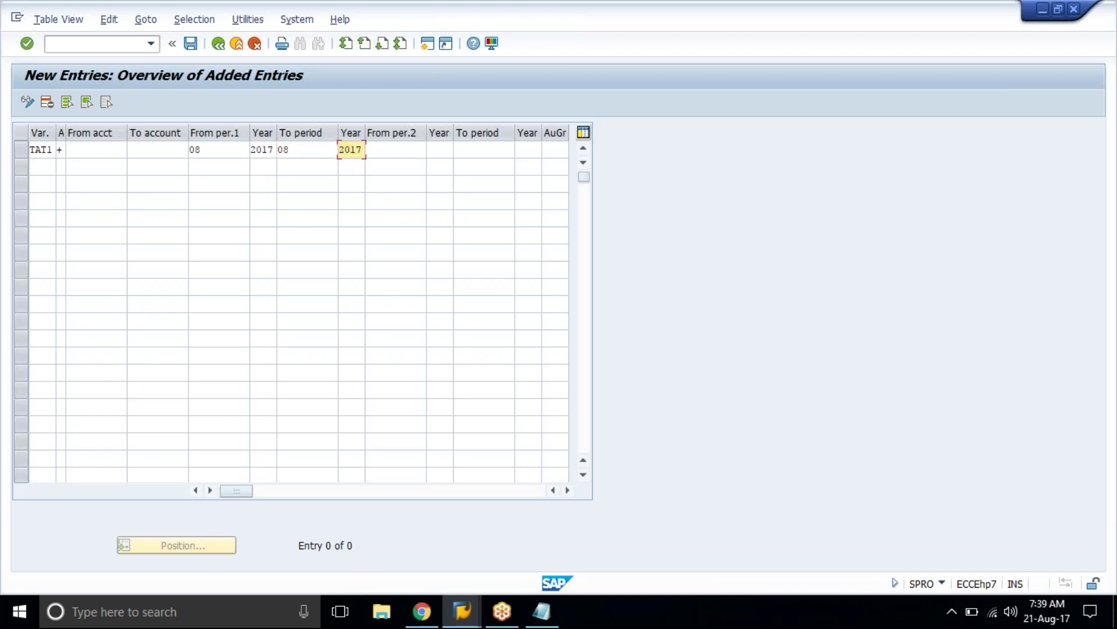
{"action": "left_click", "coordinate": [218, 150]}
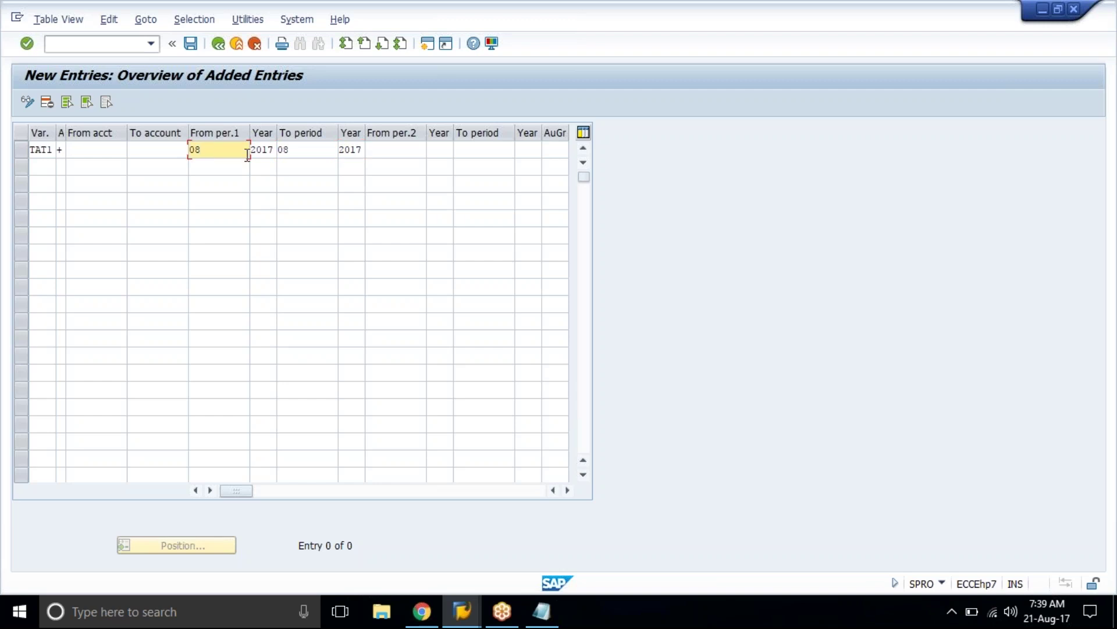
{"action": "left_click", "coordinate": [297, 150]}
{"action": "left_click", "coordinate": [229, 154]}
{"action": "left_click", "coordinate": [304, 149]}
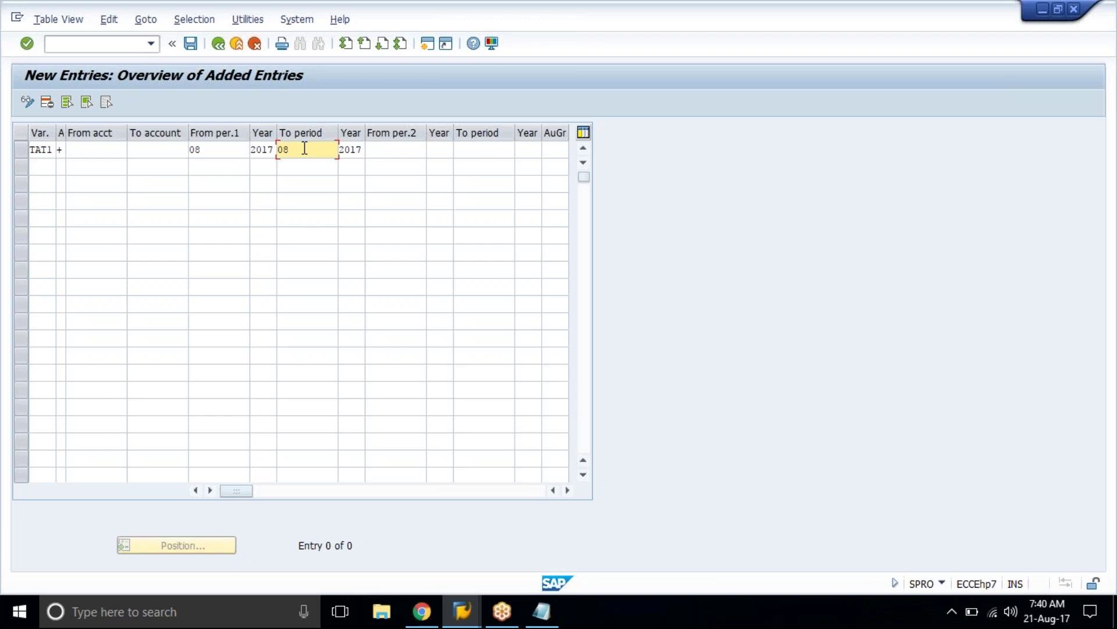
{"action": "left_click", "coordinate": [204, 150]}
Step: After trying periods 01 to 12, set TAT1's first interval to period 8 to 8 and confirm
{"action": "key", "text": "BackSpace"}
{"action": "key", "text": "BackSpace"}
{"action": "type", "text": "01"}
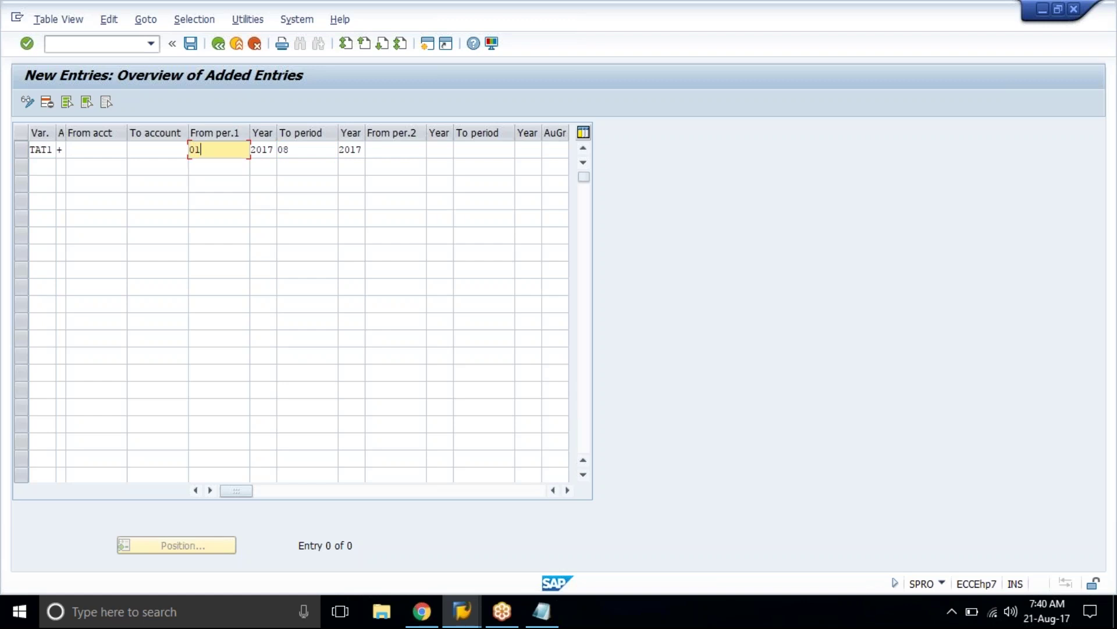
{"action": "key", "text": "Tab"}
{"action": "key", "text": "Tab"}
{"action": "type", "text": "12"}
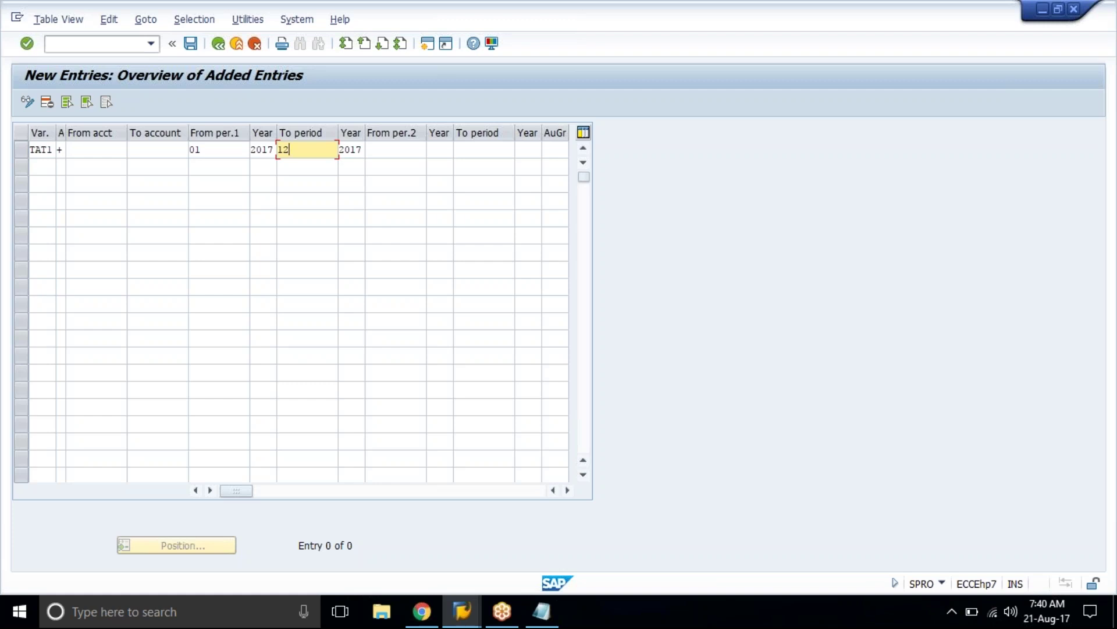
{"action": "left_click", "coordinate": [216, 150]}
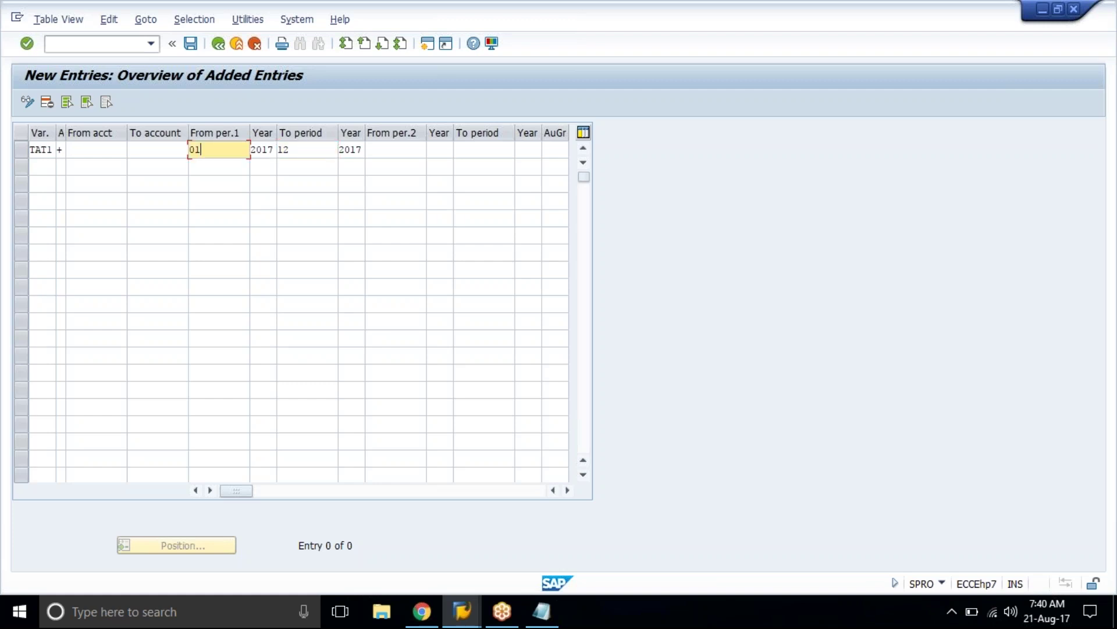
{"action": "key", "text": "BackSpace"}
{"action": "type", "text": "8"}
{"action": "key", "text": "Tab"}
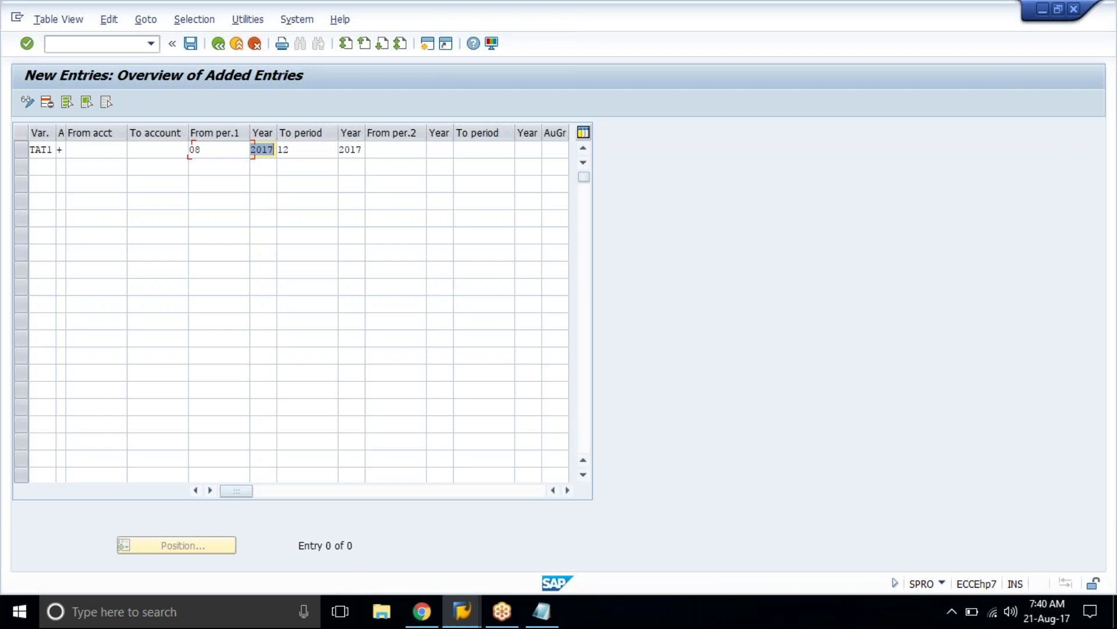
{"action": "key", "text": "Tab"}
{"action": "type", "text": "08"}
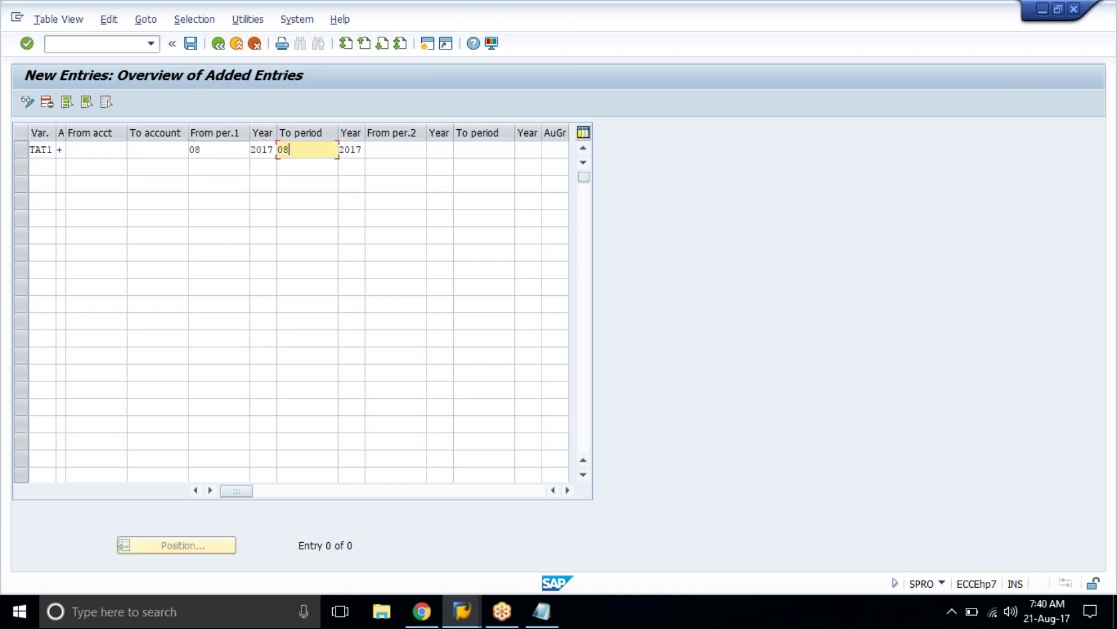
{"action": "key", "text": "Return"}
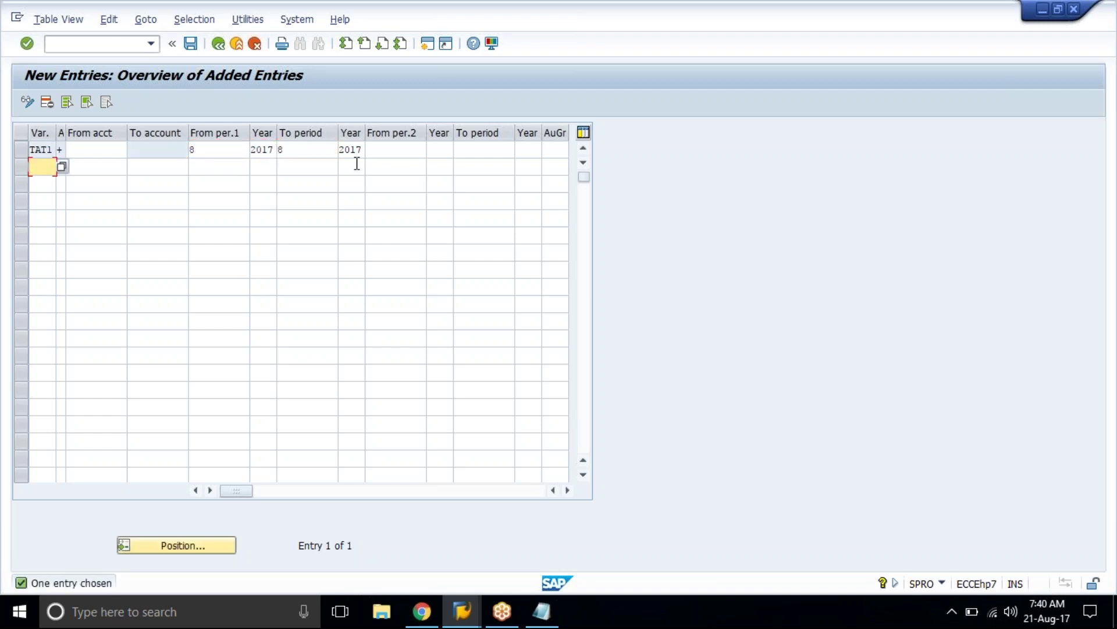
Step: Review the TAT1 row's first-interval values and go to the empty From per.2 field
{"action": "left_click", "coordinate": [383, 152]}
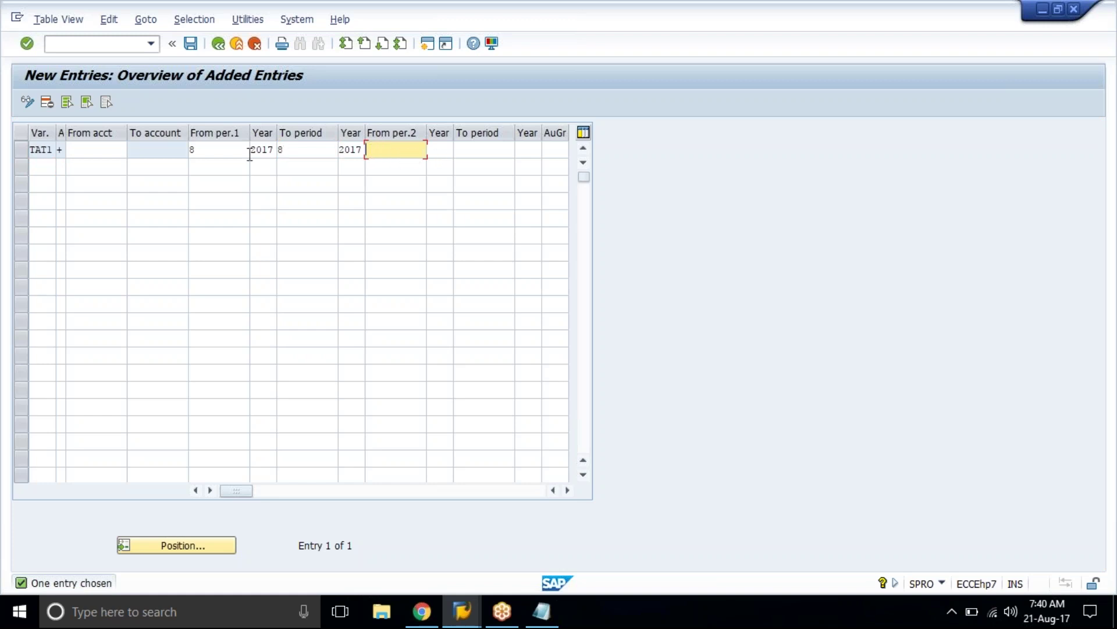
{"action": "left_click", "coordinate": [208, 148]}
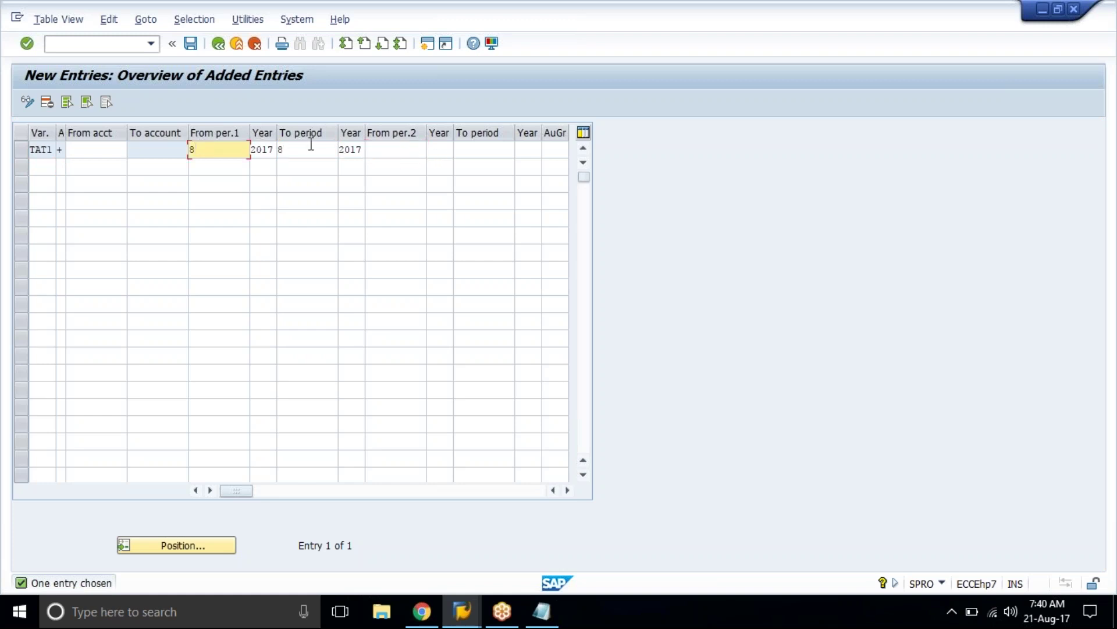
{"action": "left_click", "coordinate": [312, 147]}
{"action": "left_click", "coordinate": [226, 153]}
{"action": "left_click", "coordinate": [294, 147]}
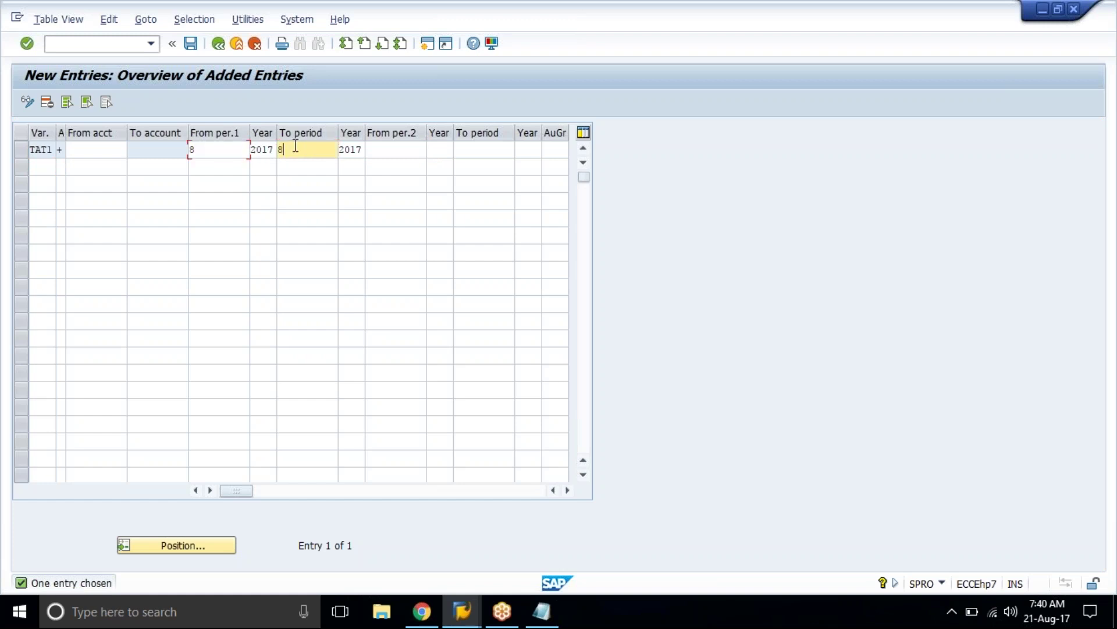
{"action": "left_click", "coordinate": [381, 149]}
{"action": "left_click", "coordinate": [451, 150]}
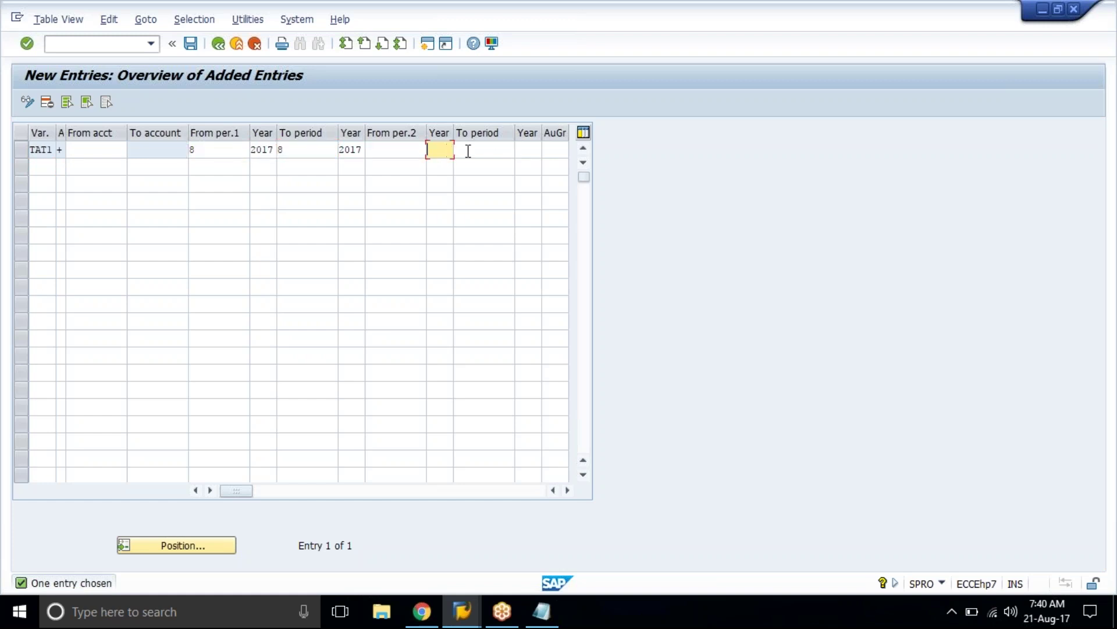
{"action": "left_click", "coordinate": [467, 151]}
{"action": "left_click", "coordinate": [526, 146]}
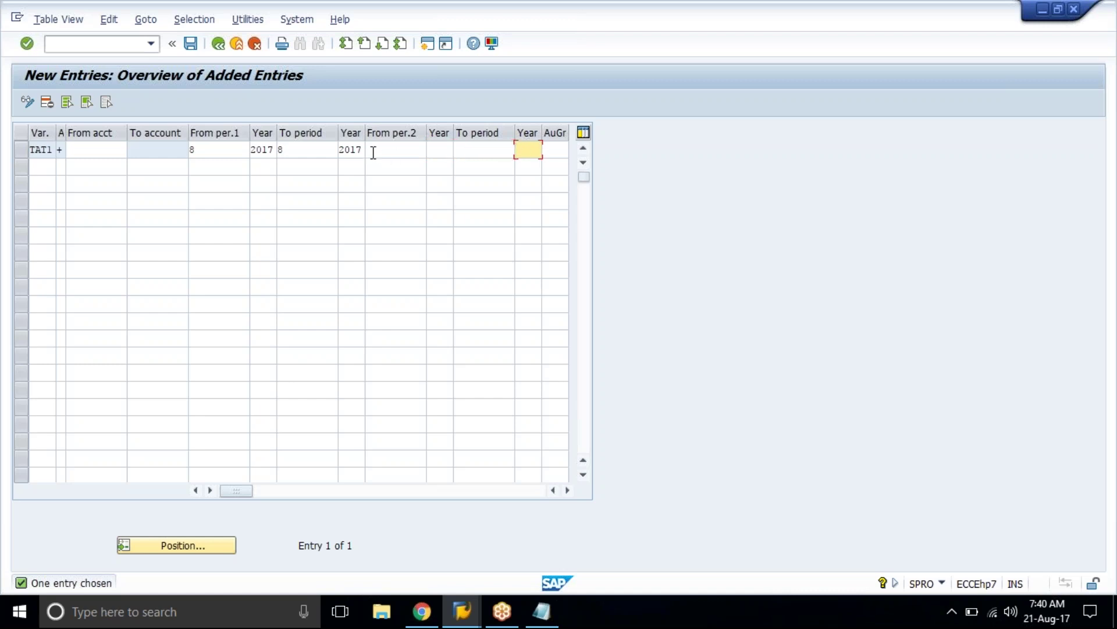
{"action": "left_click", "coordinate": [374, 150]}
Step: Enter periods 13/2017 to 16/2017 as the second open interval and confirm the row
{"action": "type", "text": "13"}
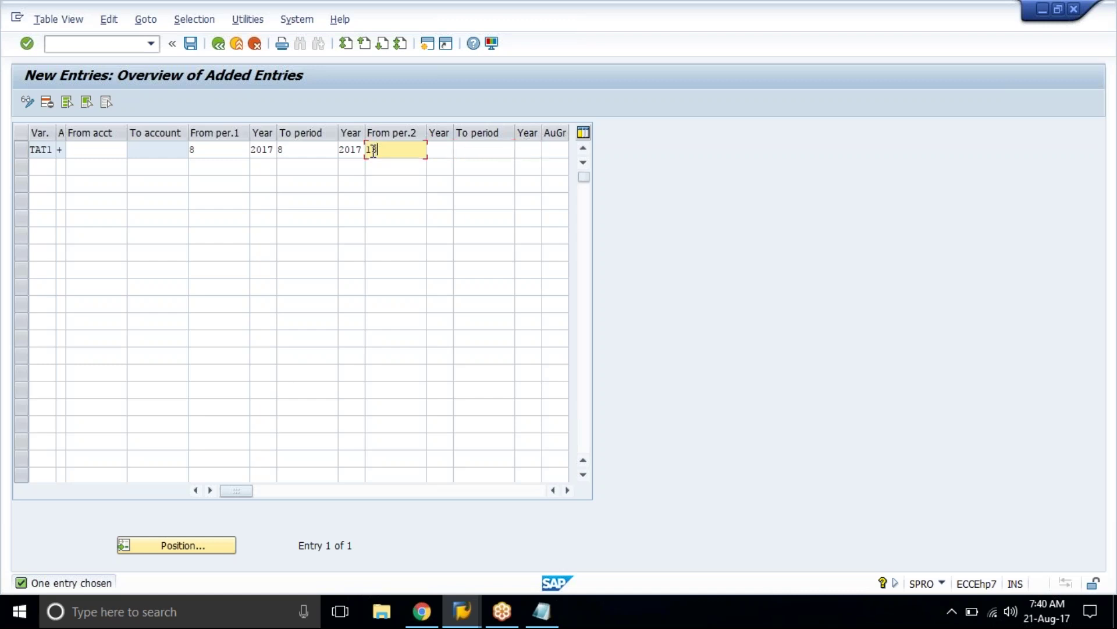
{"action": "key", "text": "Tab"}
{"action": "type", "text": "2017"}
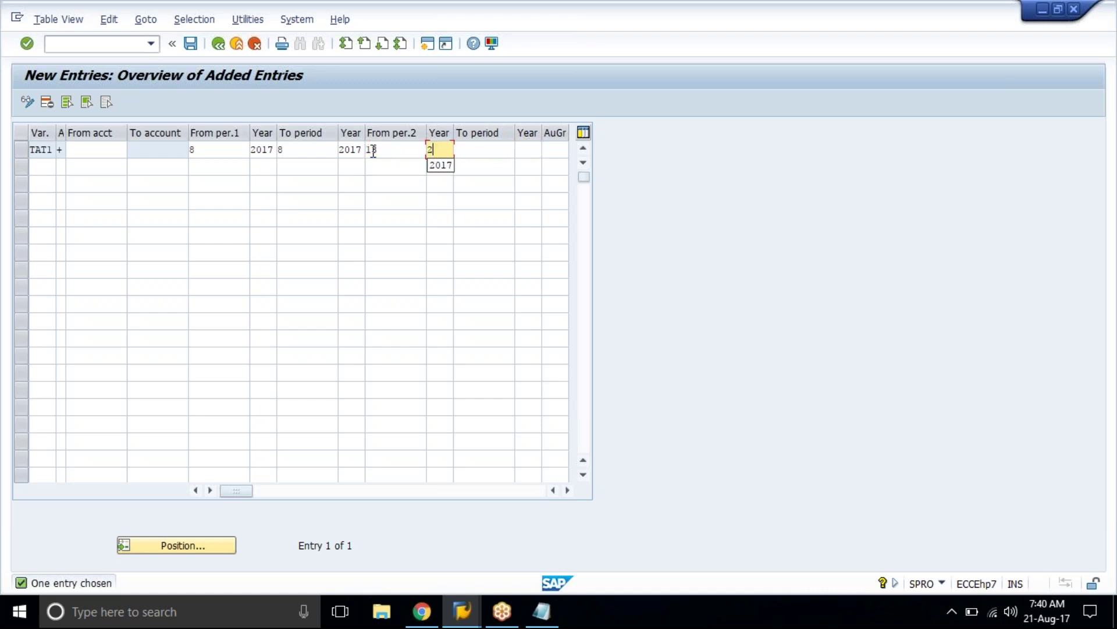
{"action": "key", "text": "Tab"}
{"action": "type", "text": "16"}
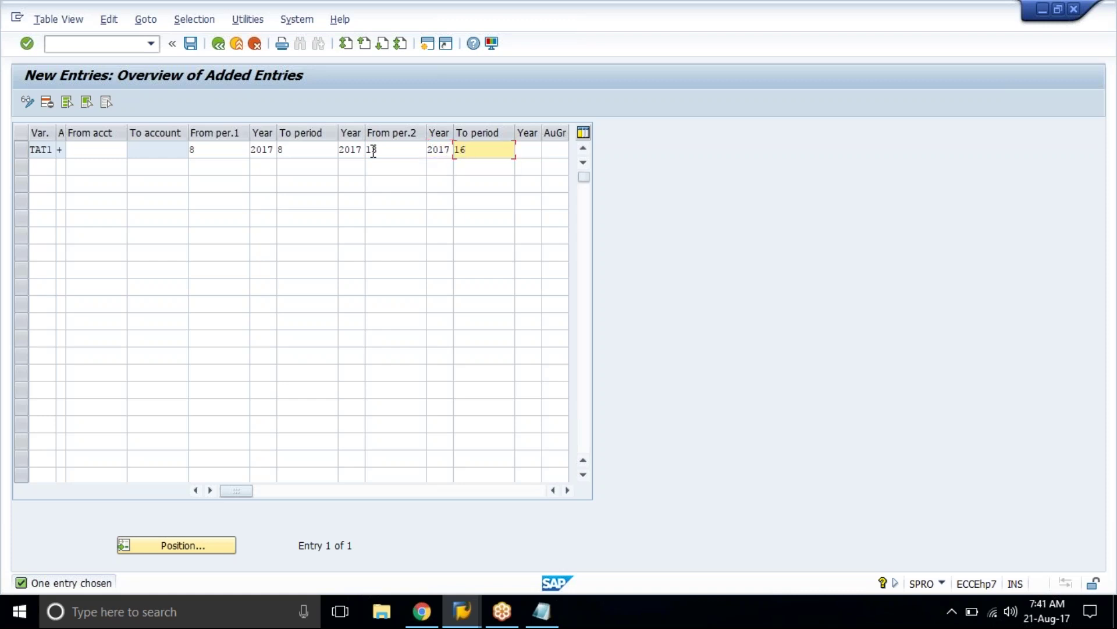
{"action": "key", "text": "Tab"}
{"action": "type", "text": "2017"}
{"action": "key", "text": "Return"}
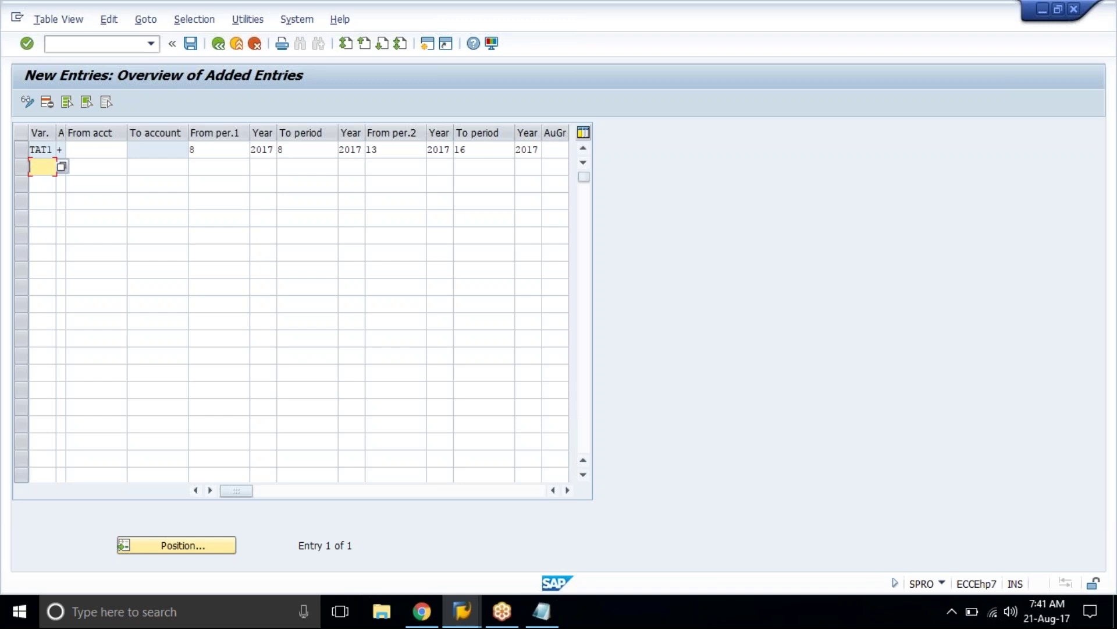
Step: Save the TAT1 periods under the customizing request, then try period 9 to 9 in the first interval
{"action": "key", "text": "F3"}
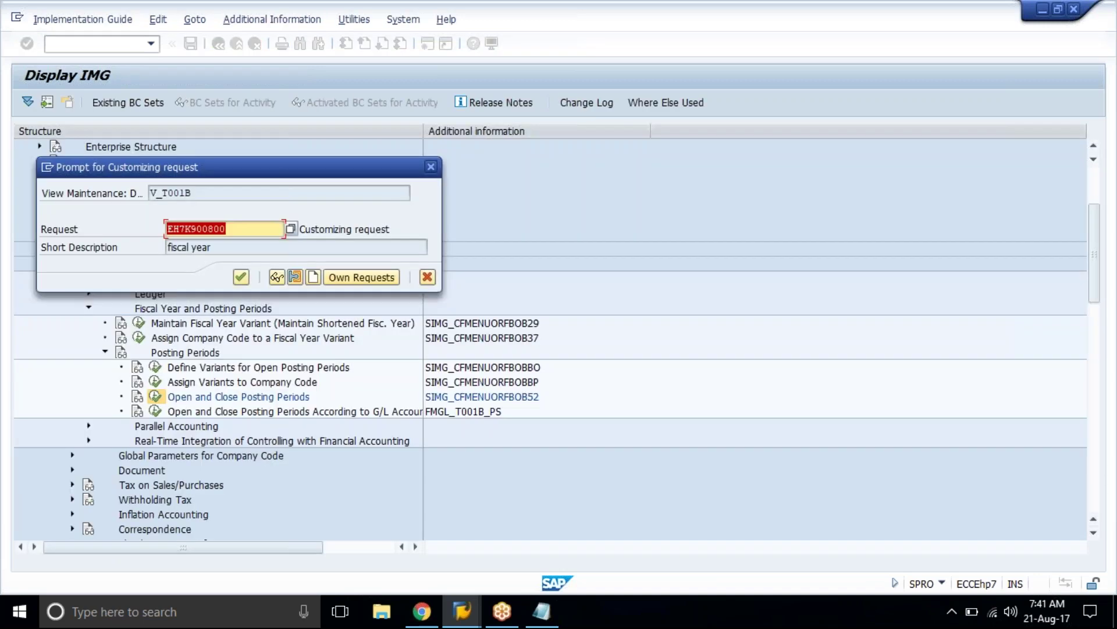
{"action": "key", "text": "Return"}
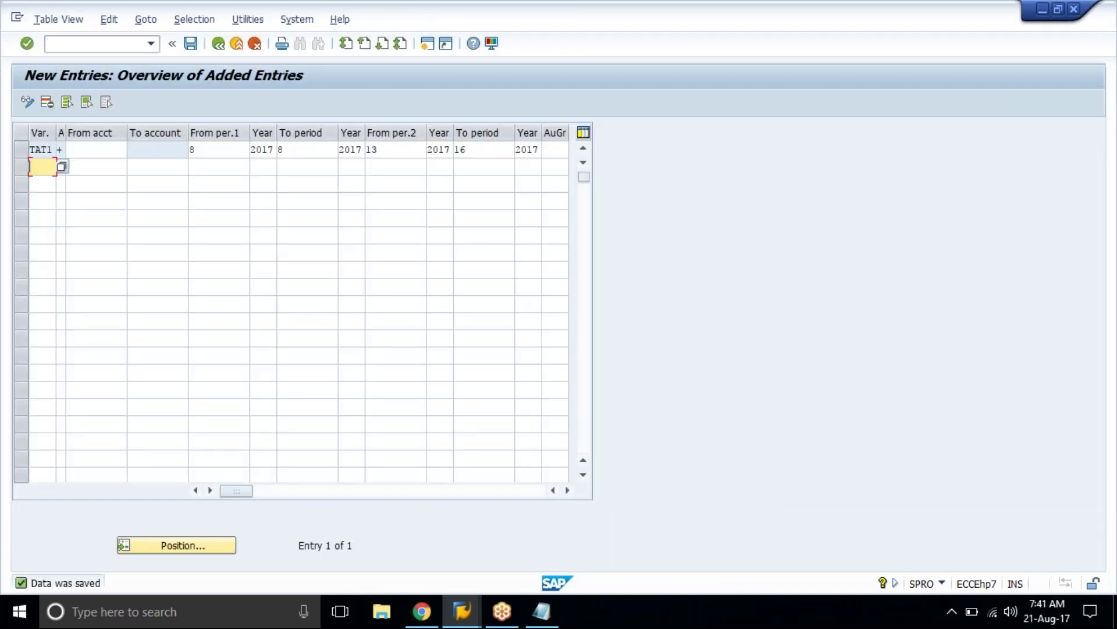
{"action": "left_click", "coordinate": [217, 151]}
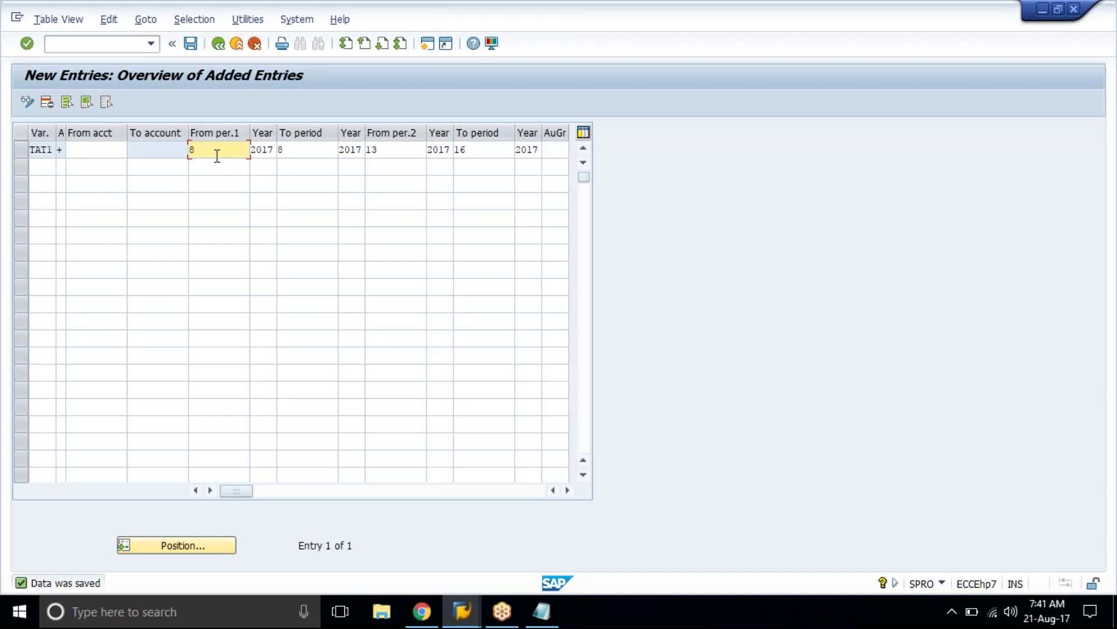
{"action": "key", "text": "BackSpace"}
{"action": "type", "text": "9"}
{"action": "key", "text": "Tab"}
{"action": "key", "text": "Tab"}
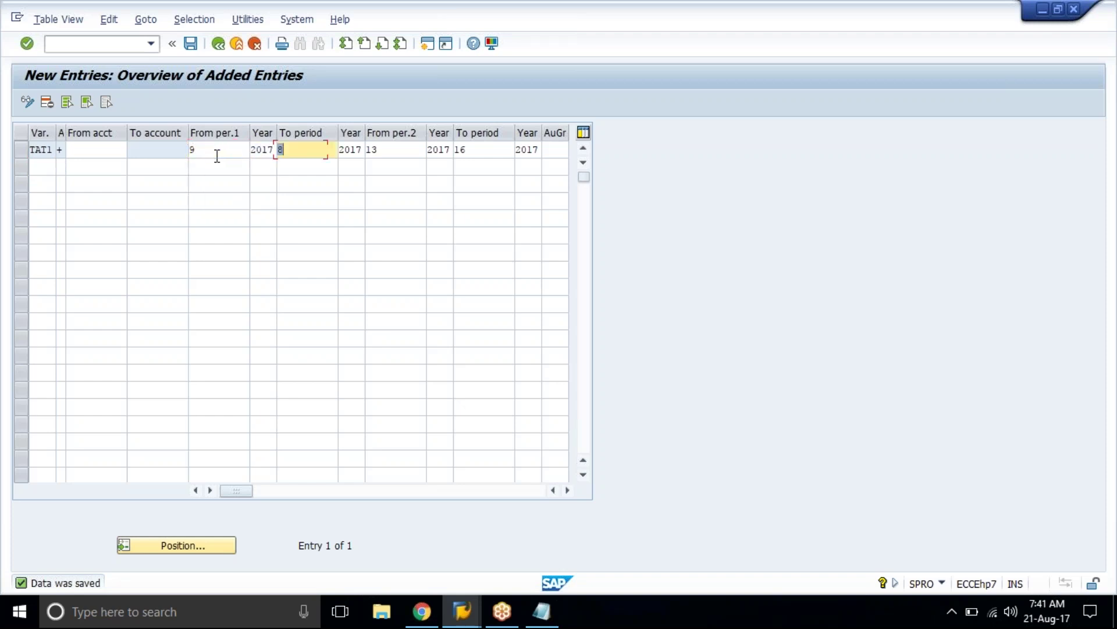
{"action": "type", "text": "9"}
{"action": "left_click", "coordinate": [41, 166]}
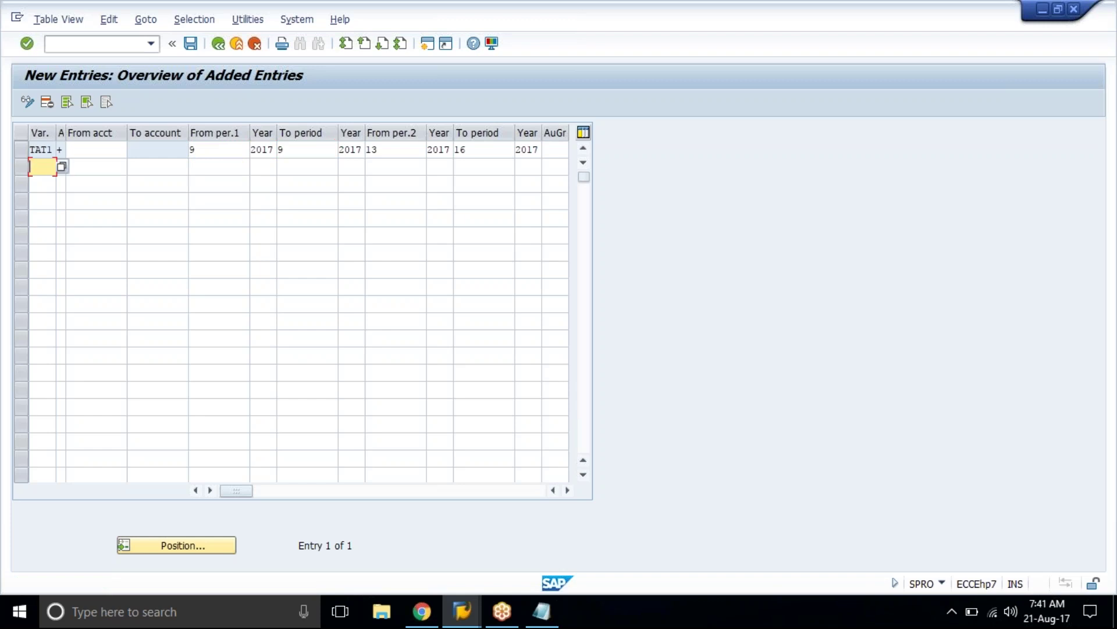
Step: Restore the first interval to period 8 to 8 and save TAT1's posting periods again
{"action": "left_click", "coordinate": [198, 150]}
{"action": "key", "text": "BackSpace"}
{"action": "type", "text": "8"}
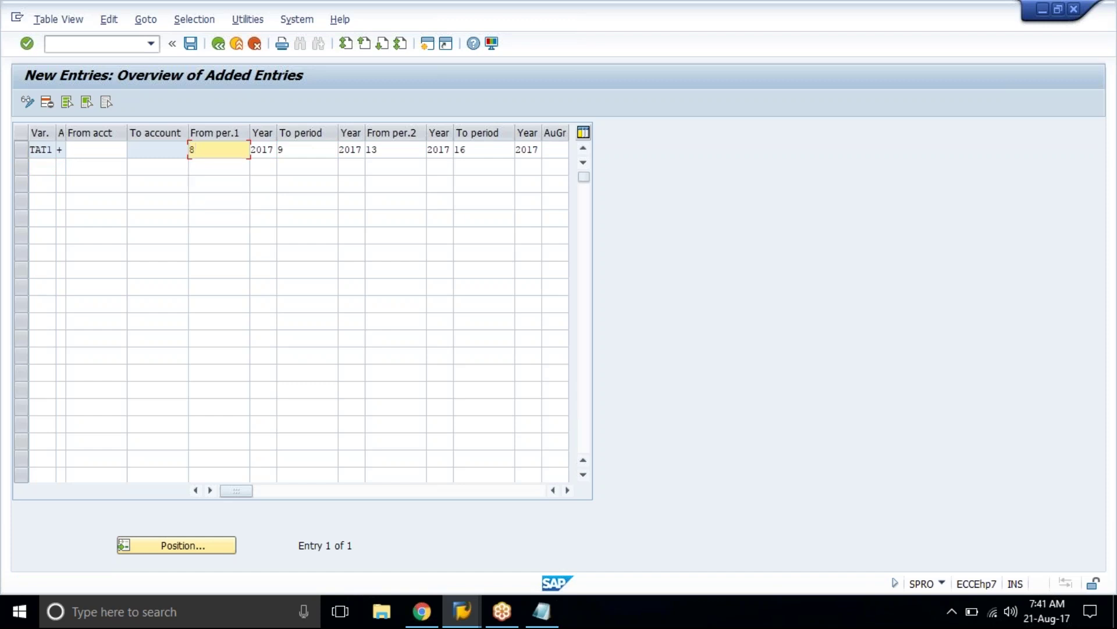
{"action": "key", "text": "Tab"}
{"action": "key", "text": "Tab"}
{"action": "type", "text": "8"}
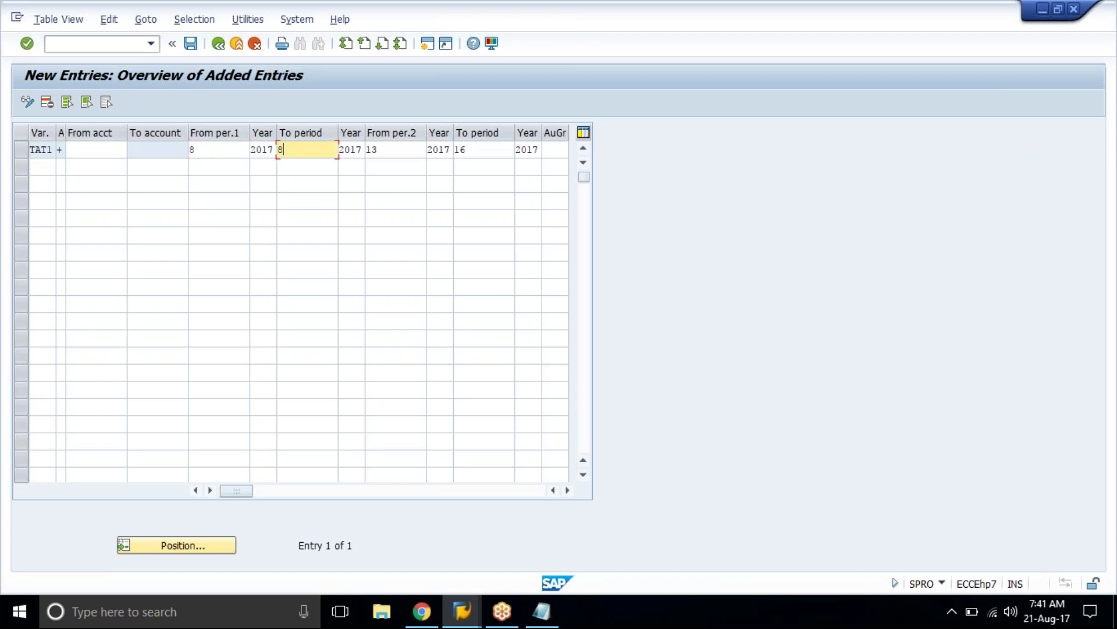
{"action": "key", "text": "Return"}
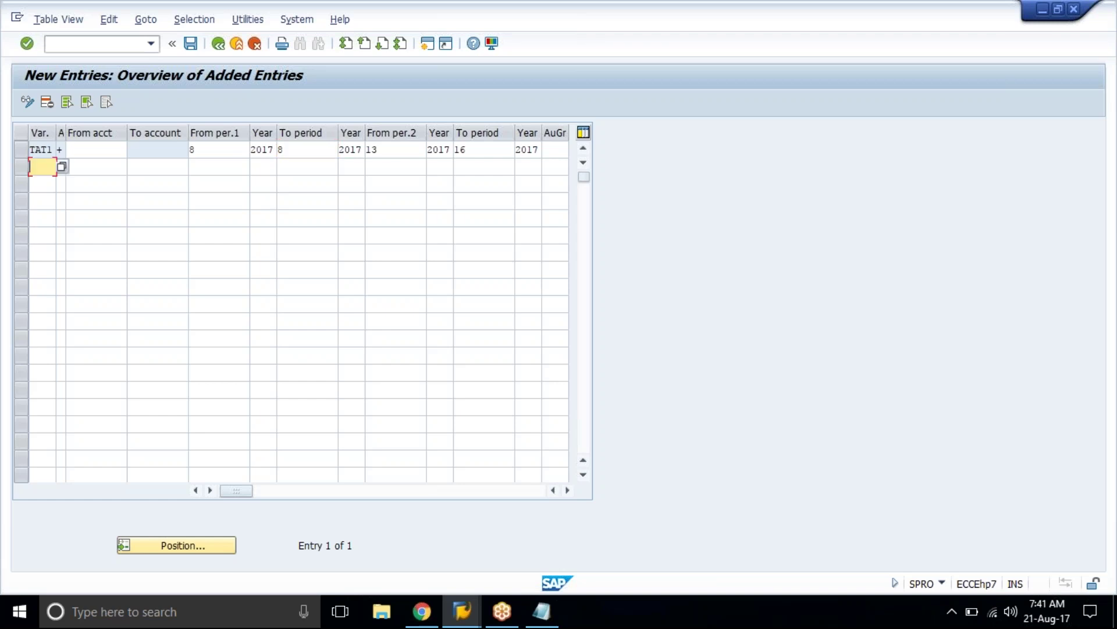
{"action": "key", "text": "ctrl+s"}
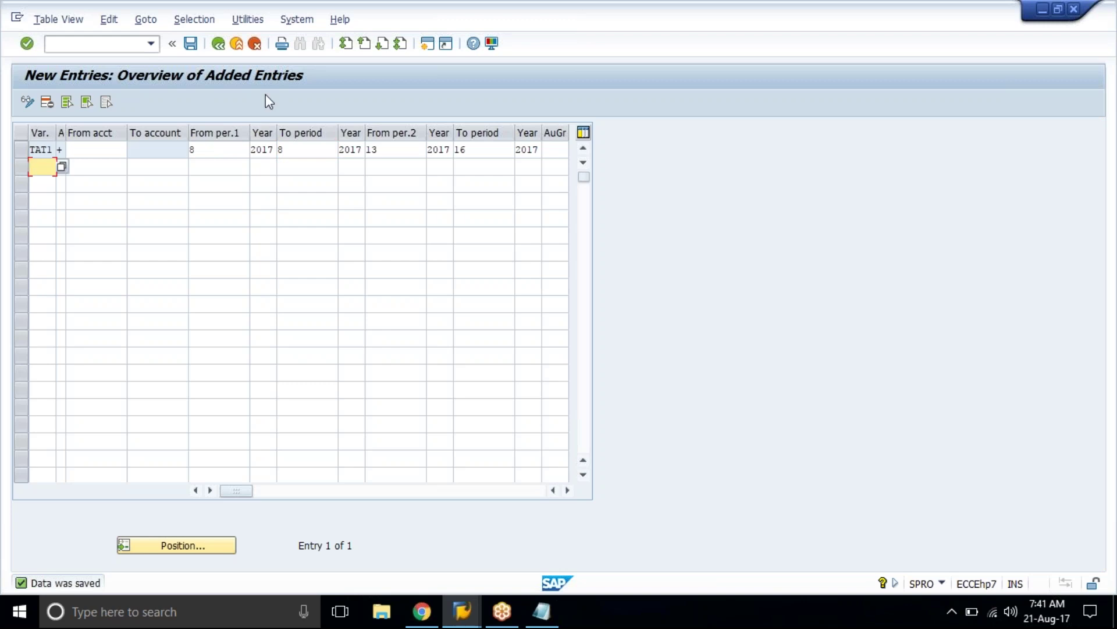
Step: Back out to the IMG and collapse the Posting Periods and Fiscal Year branches
{"action": "left_click", "coordinate": [213, 50]}
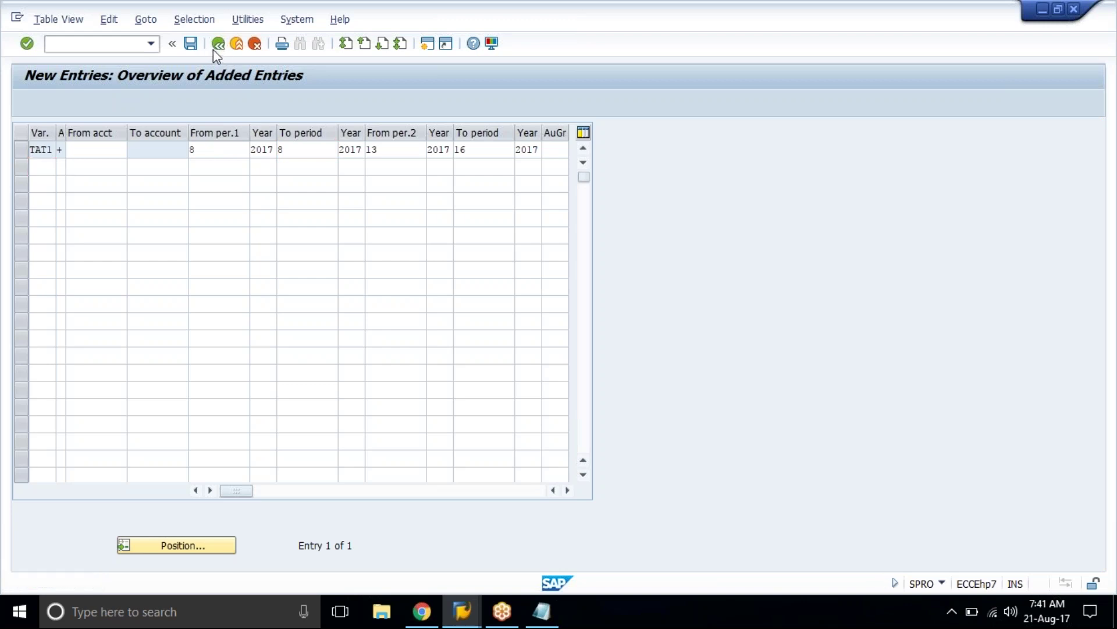
{"action": "left_click", "coordinate": [213, 50]}
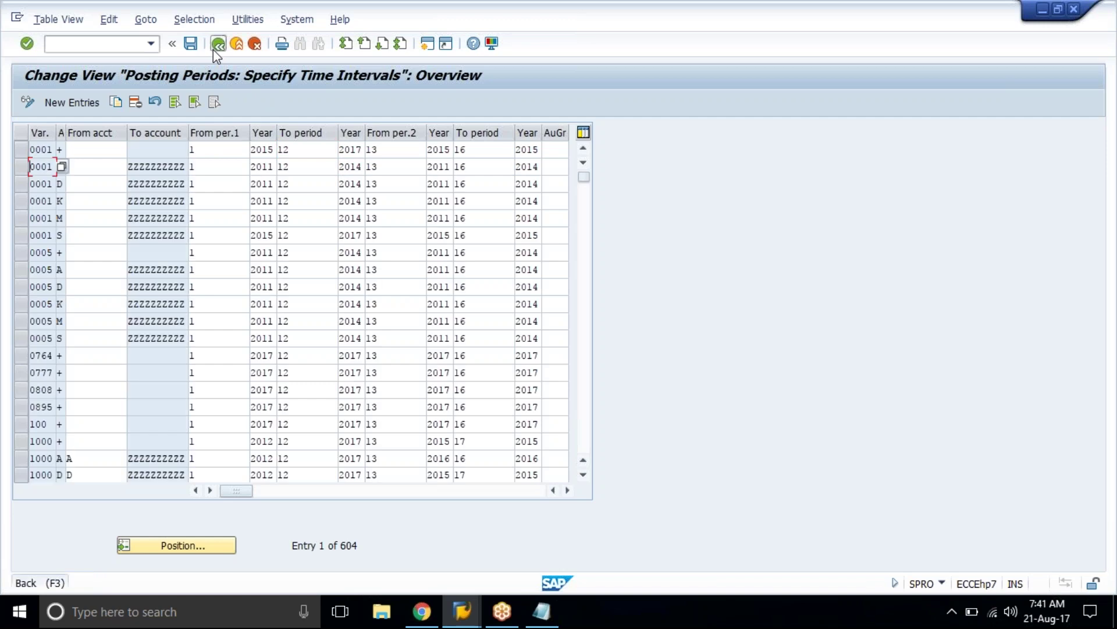
{"action": "left_click", "coordinate": [213, 50]}
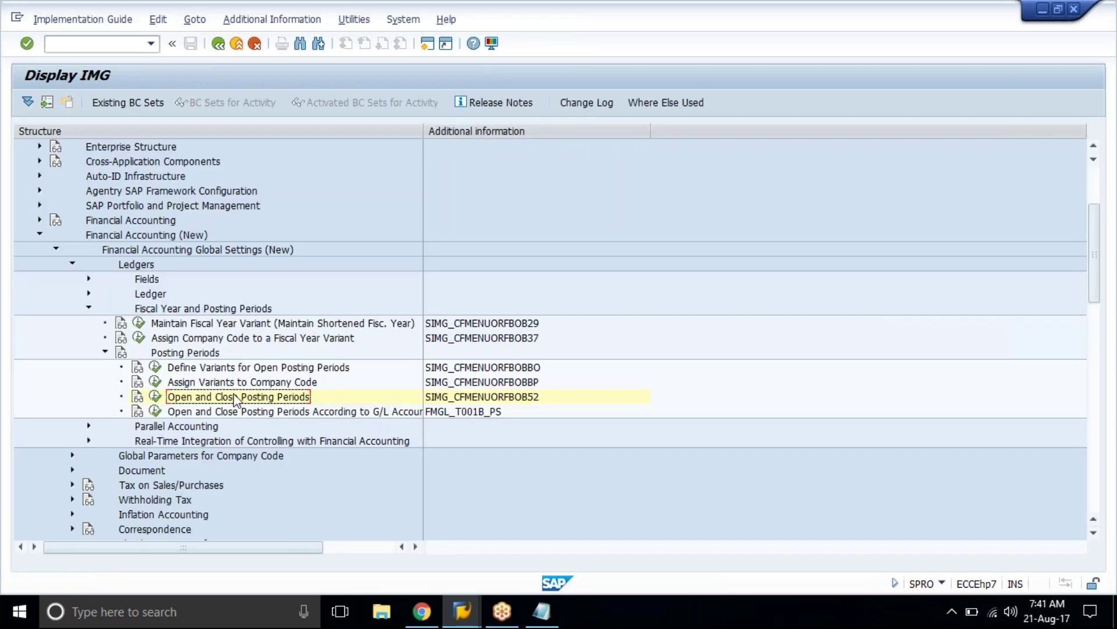
{"action": "left_click", "coordinate": [103, 350]}
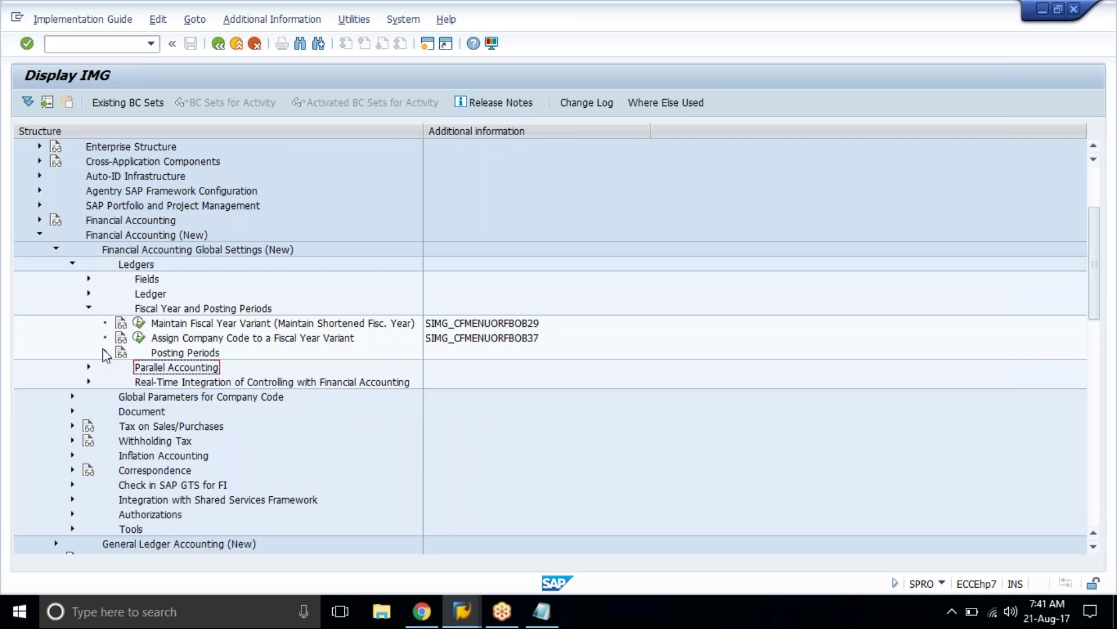
{"action": "left_click", "coordinate": [89, 308]}
{"action": "left_click", "coordinate": [411, 622]}
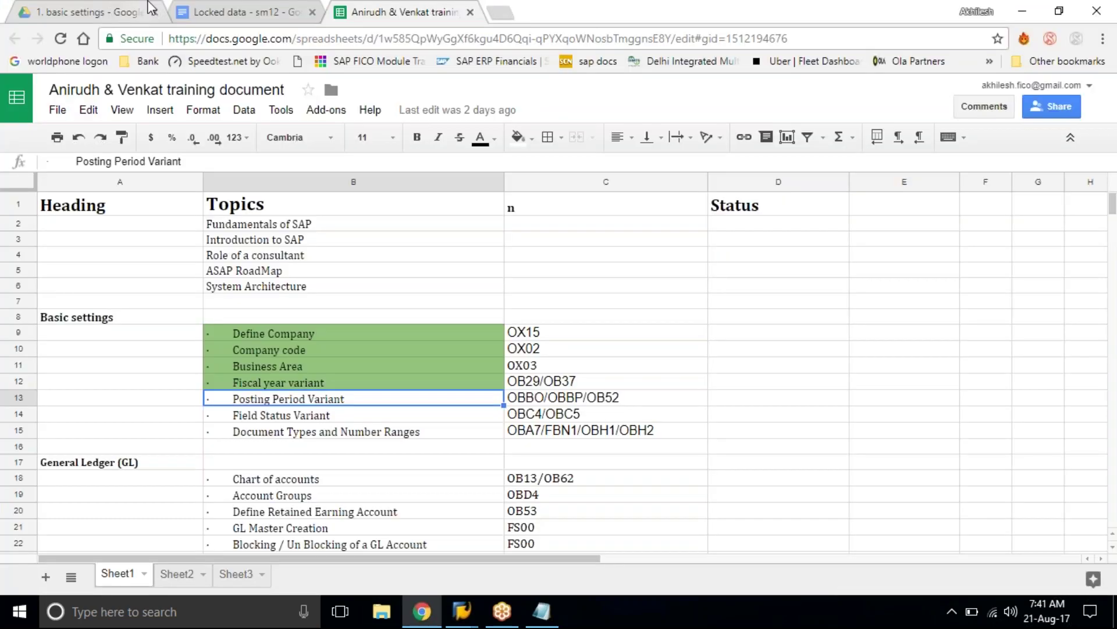
Step: Open a training sheet from My Drive > Training Tracker > Online, then minimise Chrome
{"action": "left_click", "coordinate": [150, 8]}
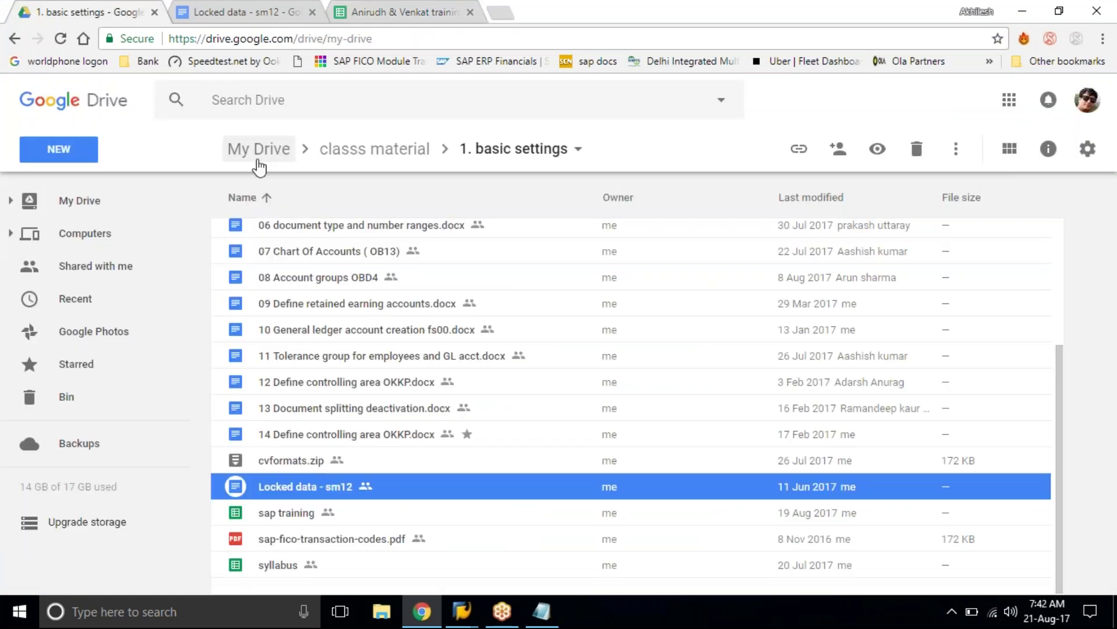
{"action": "left_click", "coordinate": [257, 150]}
{"action": "double_click", "coordinate": [363, 471]}
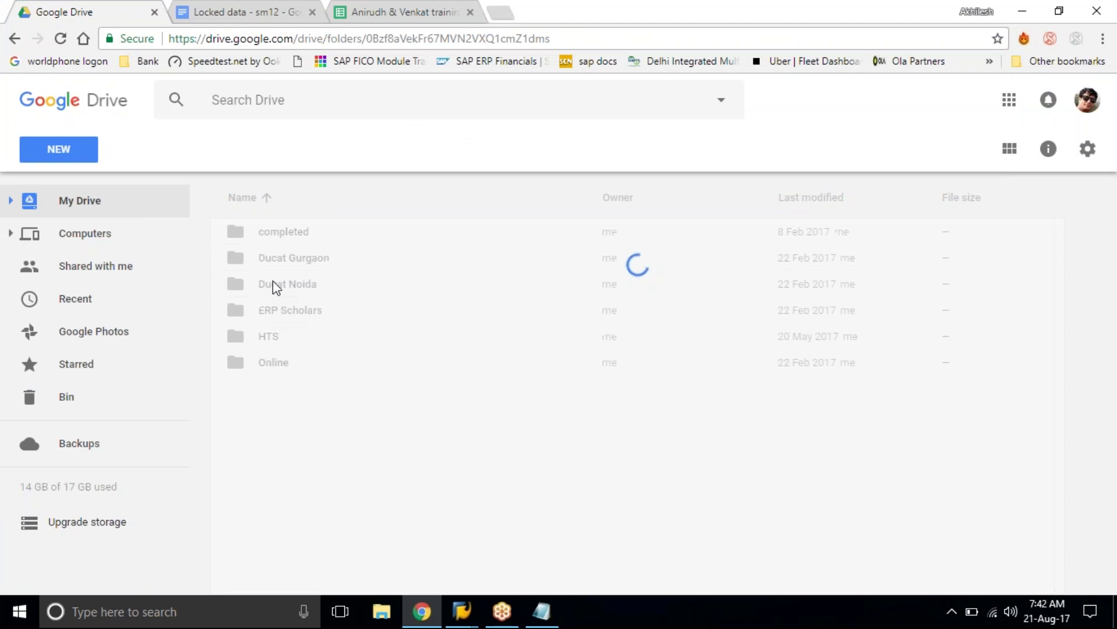
{"action": "double_click", "coordinate": [306, 364]}
{"action": "left_click", "coordinate": [286, 296]}
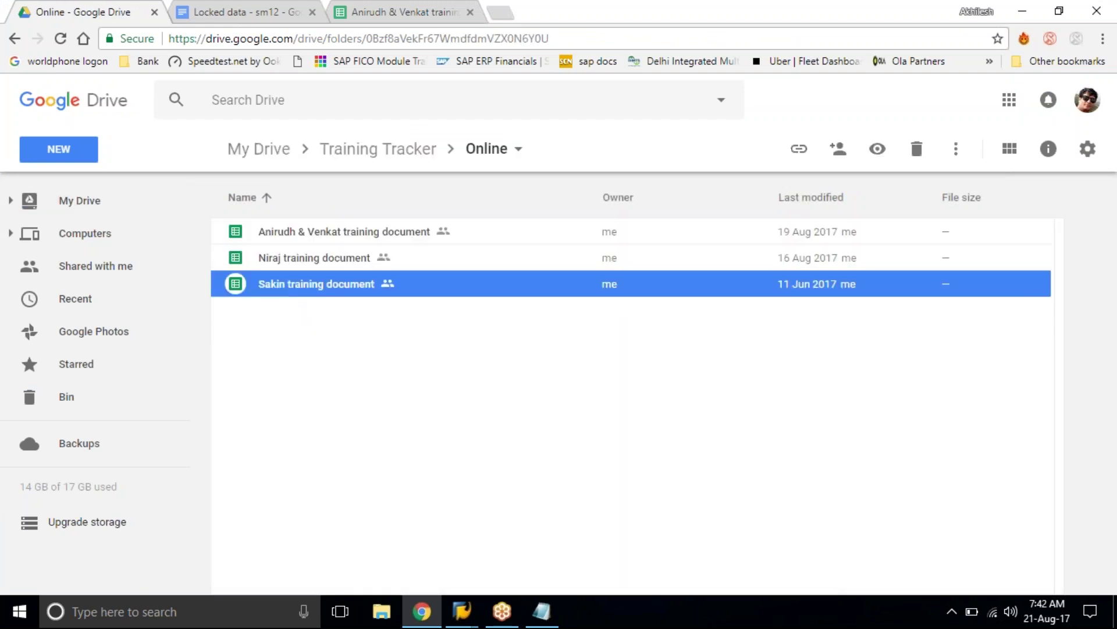
{"action": "key", "text": "Return"}
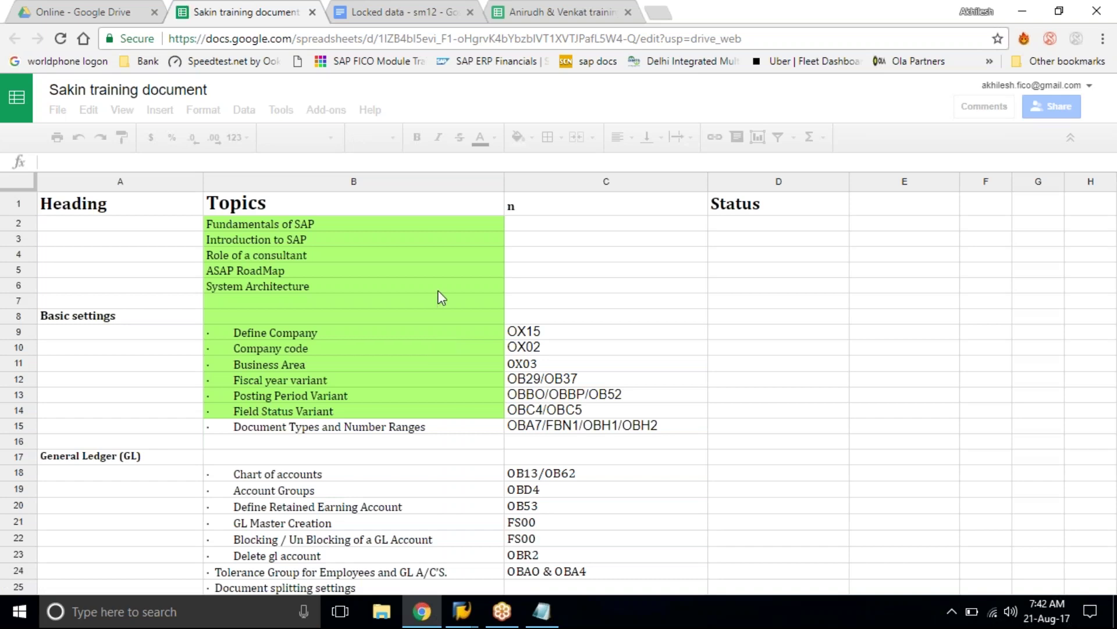
{"action": "left_click", "coordinate": [449, 9]}
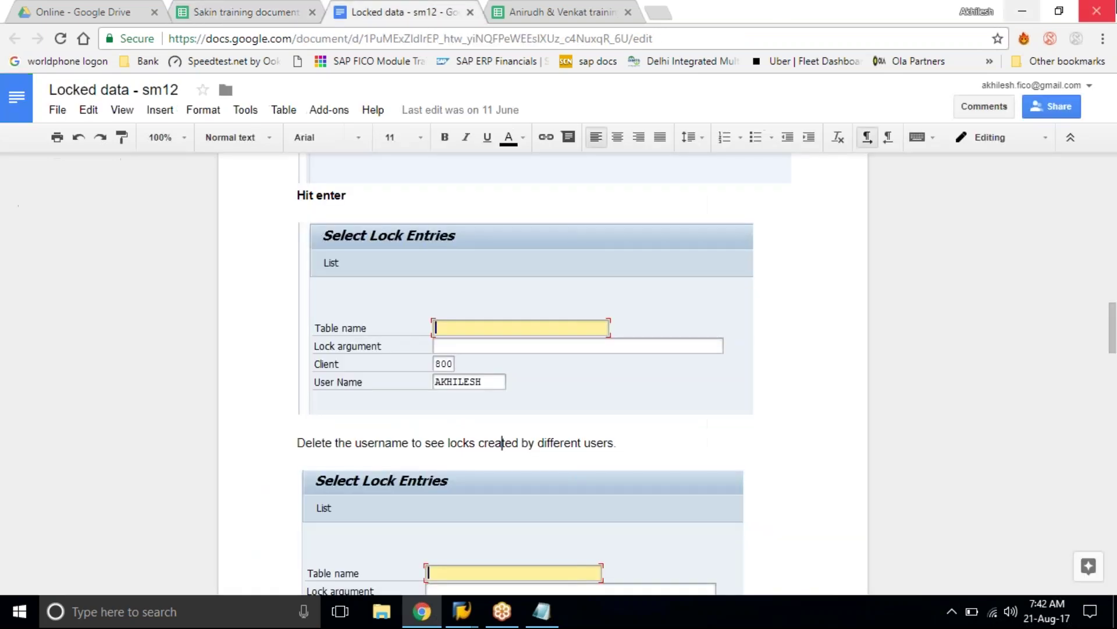
{"action": "left_click", "coordinate": [80, 8]}
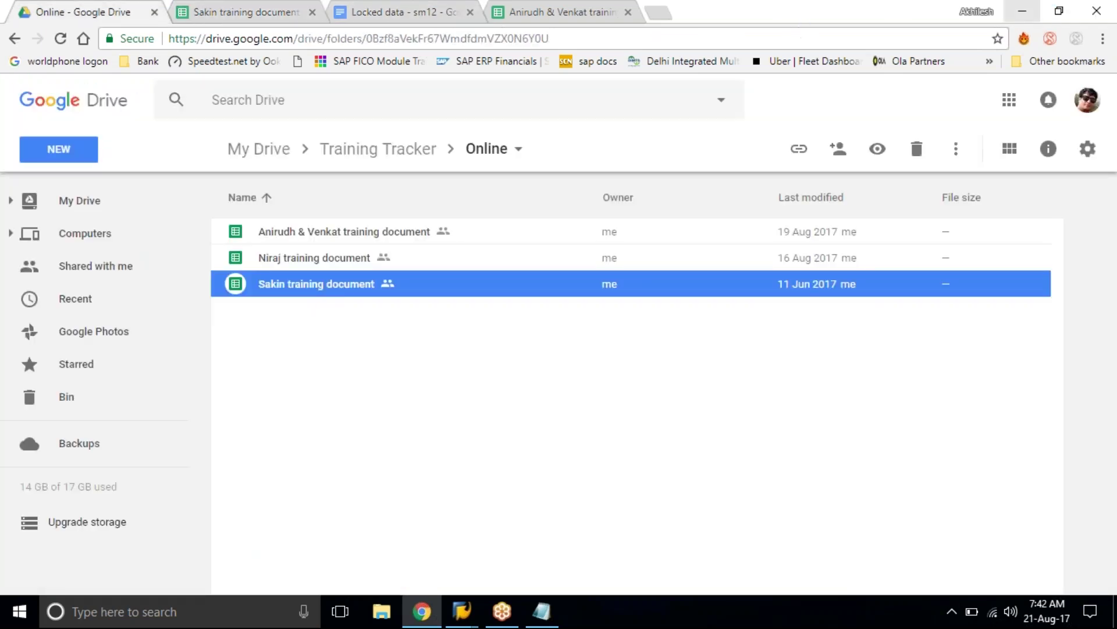
{"action": "left_click", "coordinate": [1036, 6]}
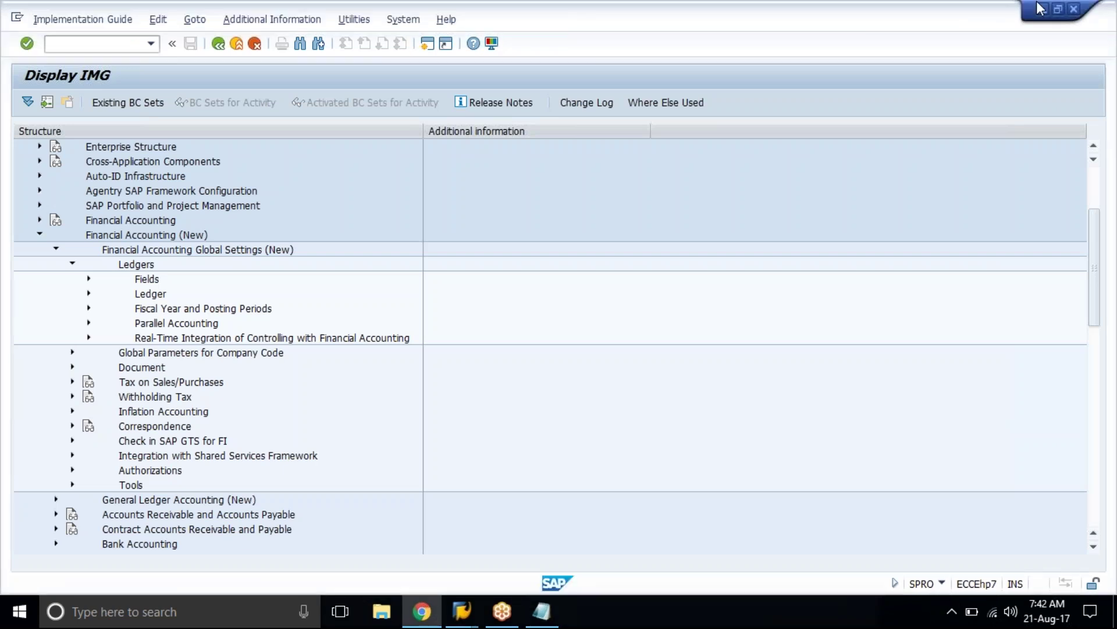
Step: Expand Ledgers > Fields in the IMG and start FS00 in a new session
{"action": "left_click", "coordinate": [145, 280]}
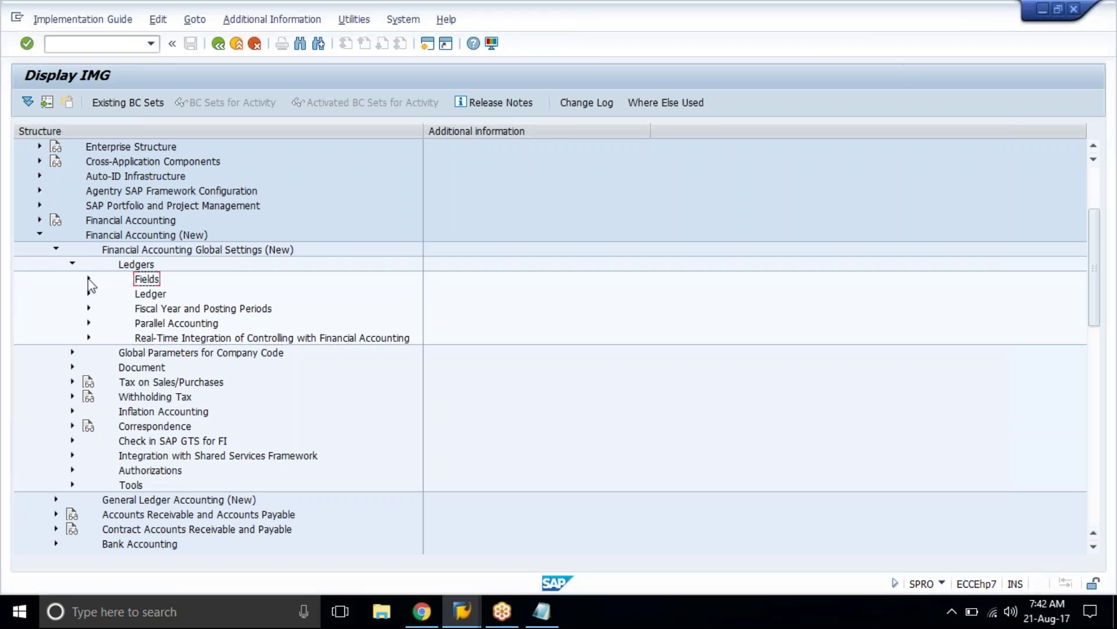
{"action": "left_click", "coordinate": [87, 279]}
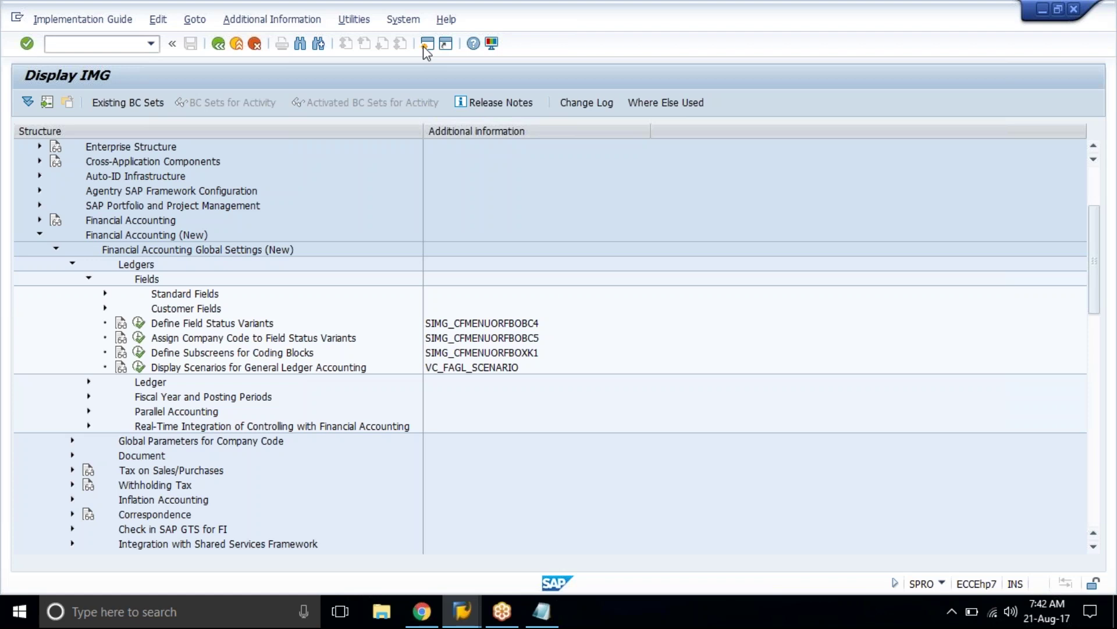
{"action": "left_click", "coordinate": [424, 47]}
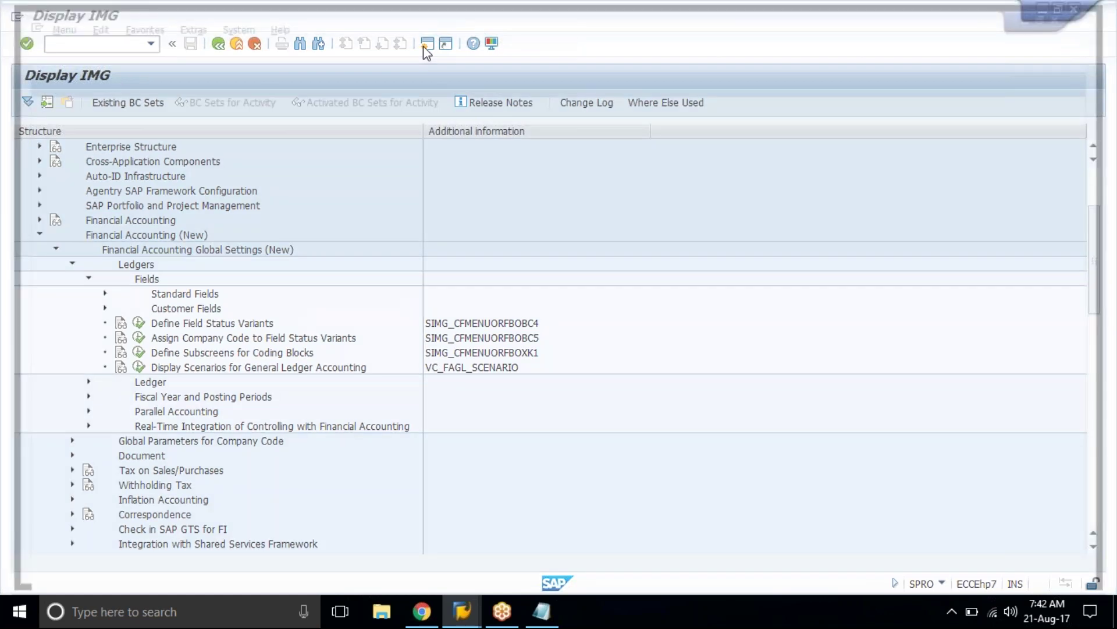
{"action": "type", "text": "FS00"}
{"action": "key", "text": "Return"}
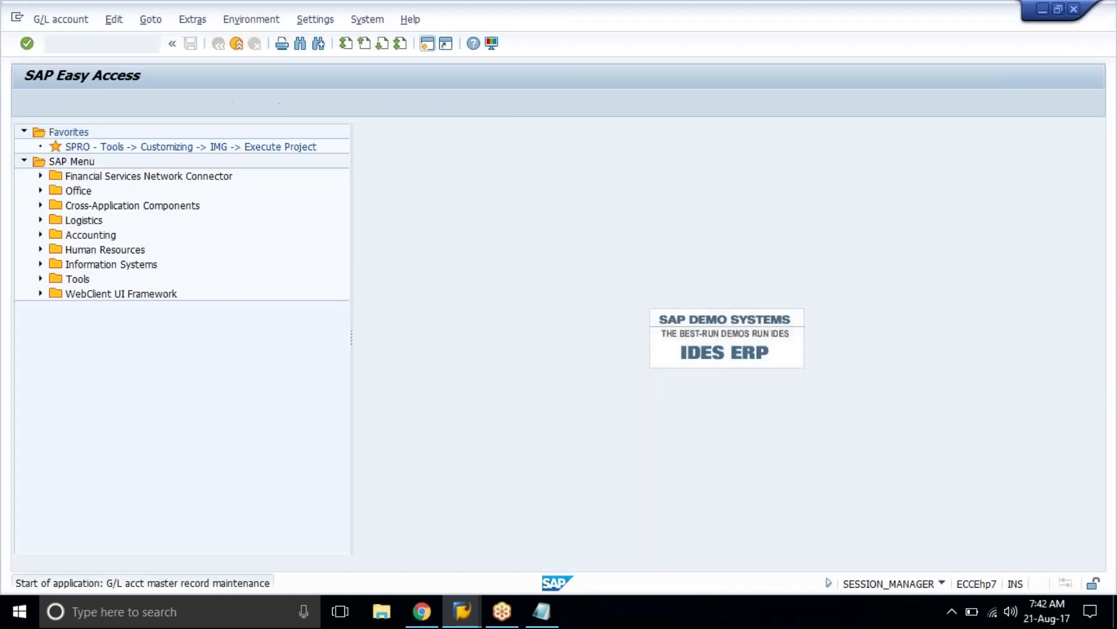
Step: Enter company code TA01 with G/L account 2010, find it undefined, and exit
{"action": "type", "text": "TA01"}
{"action": "key", "text": "Return"}
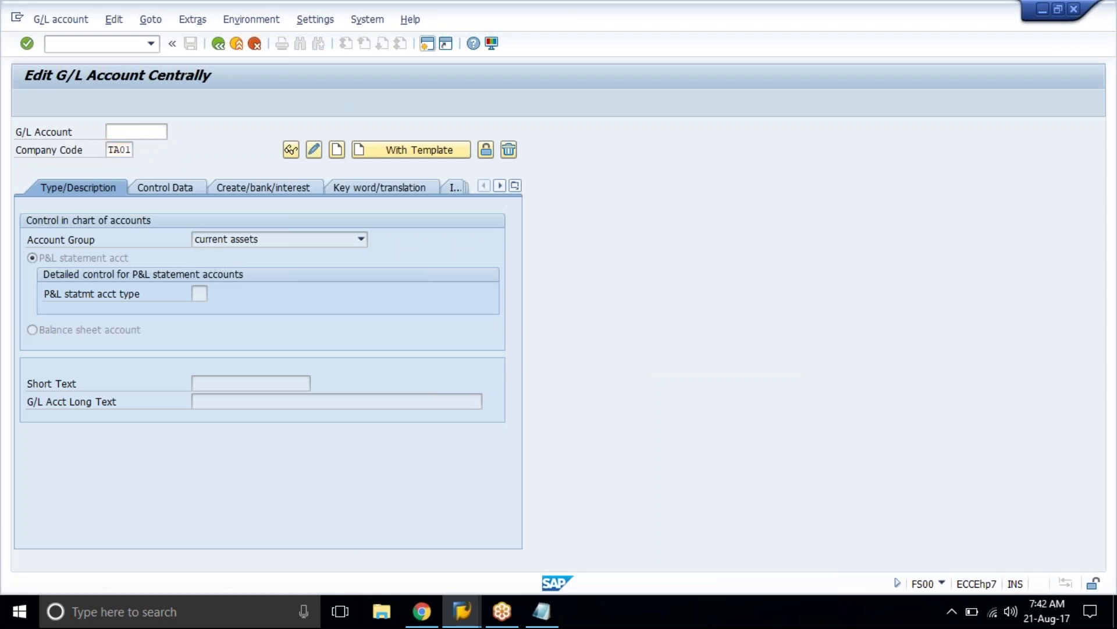
{"action": "key", "text": "Return"}
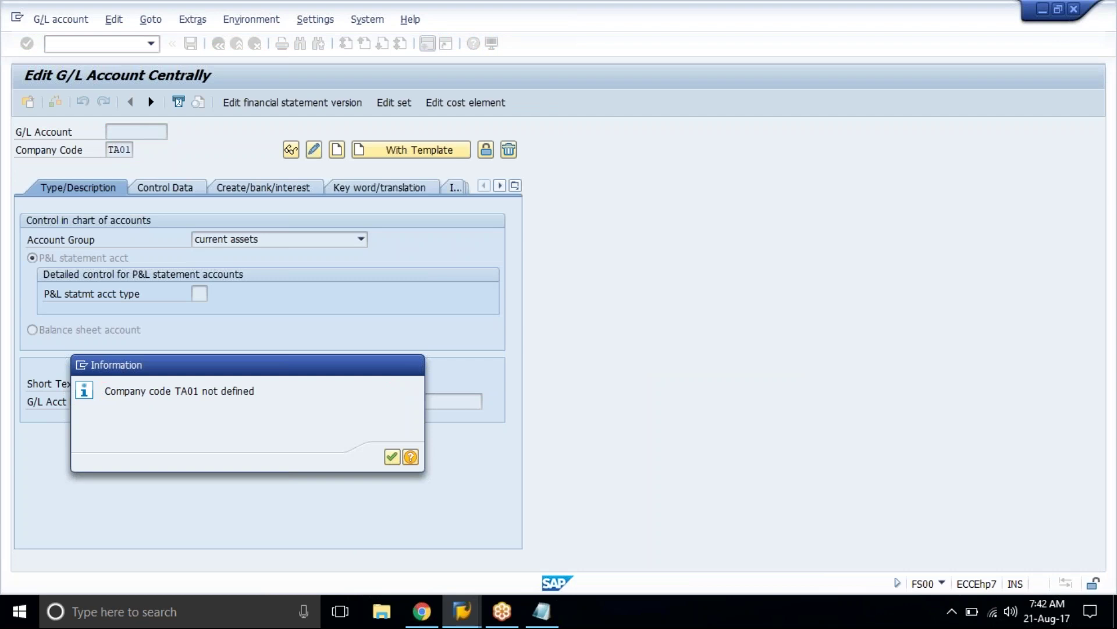
{"action": "key", "text": "Return"}
{"action": "type", "text": "2010"}
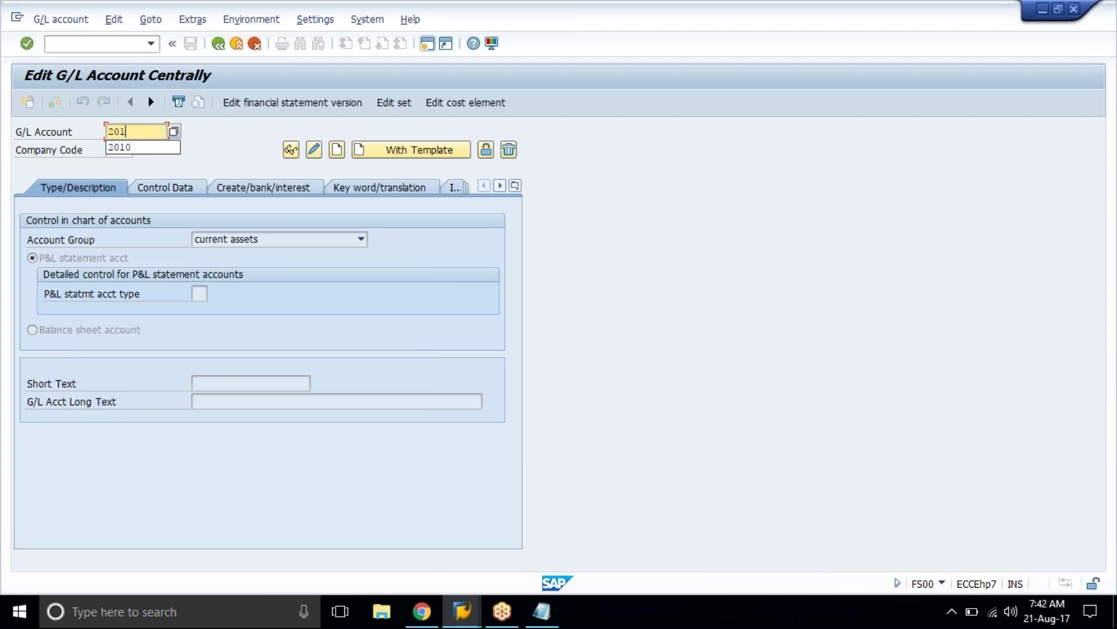
{"action": "key", "text": "Return"}
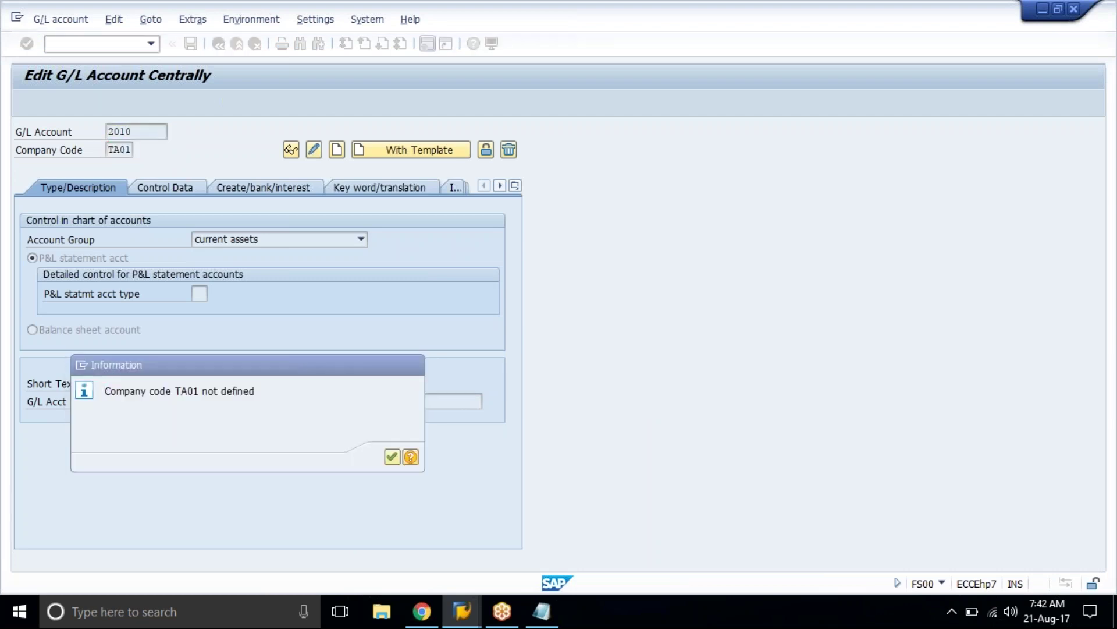
{"action": "key", "text": "Return"}
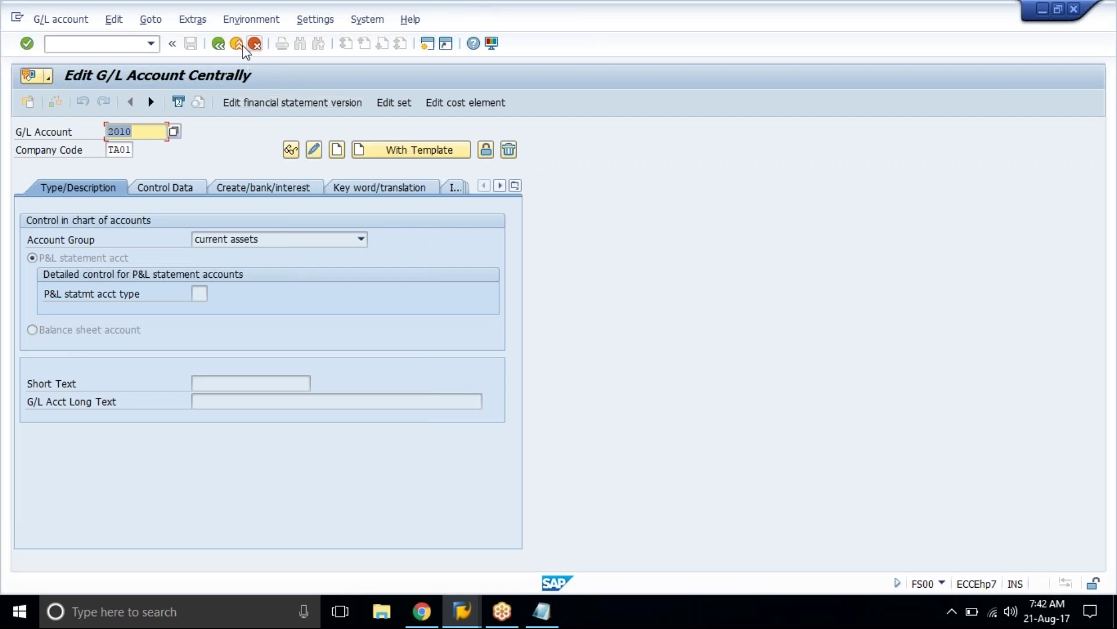
{"action": "left_click", "coordinate": [239, 46]}
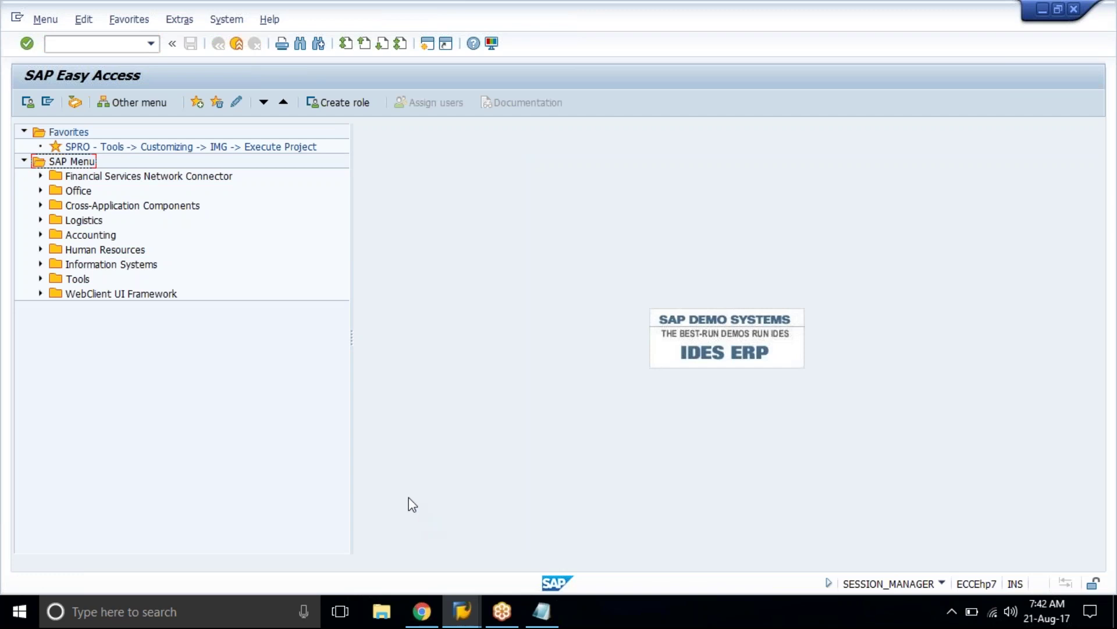
Step: Close the extra SAP Easy Access session and bring the SAP Logon window forward
{"action": "left_click", "coordinate": [462, 624]}
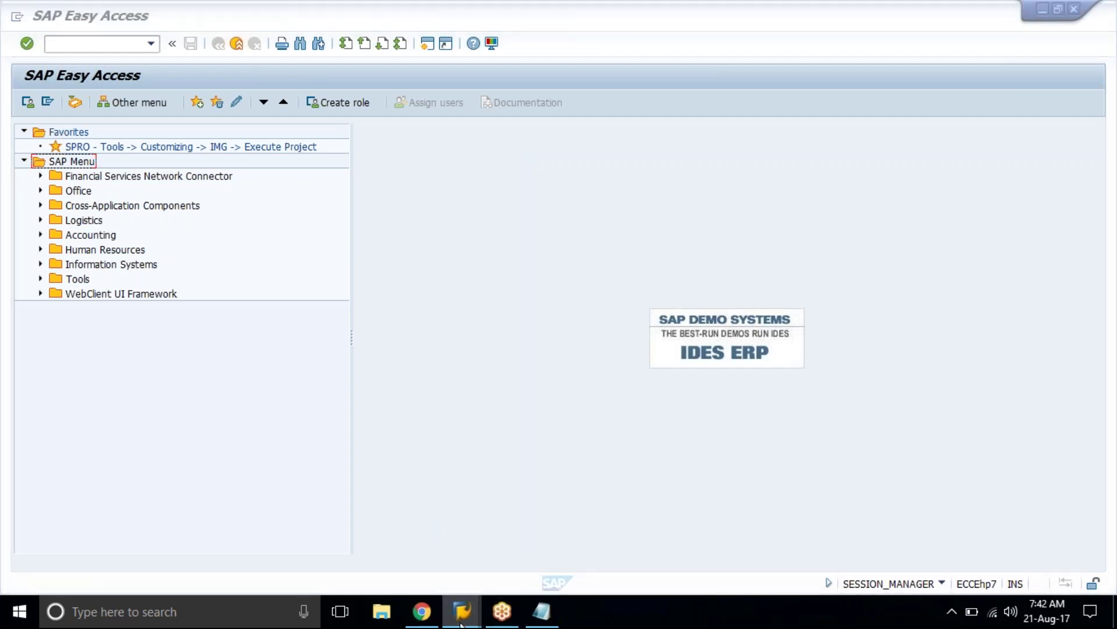
{"action": "mouse_move", "coordinate": [461, 624]}
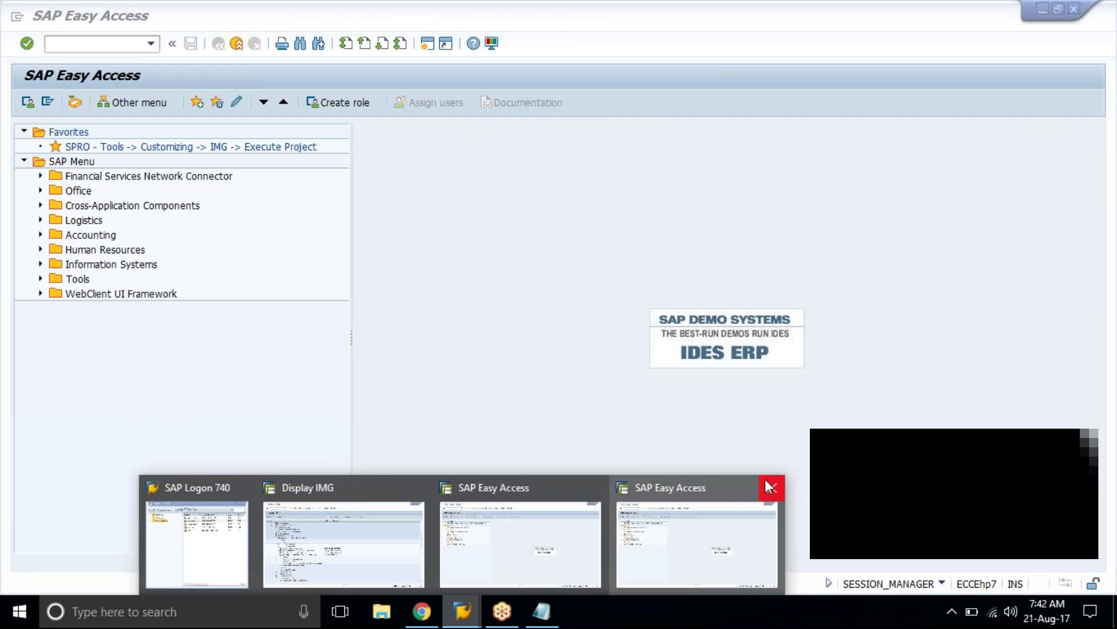
{"action": "left_click", "coordinate": [768, 482]}
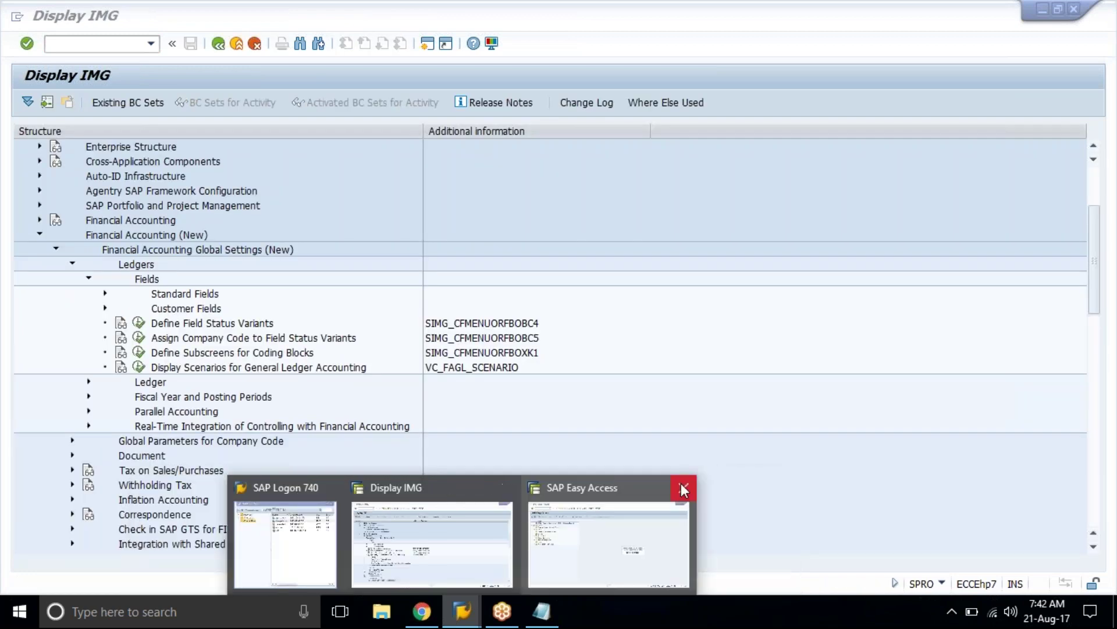
{"action": "left_click", "coordinate": [684, 489]}
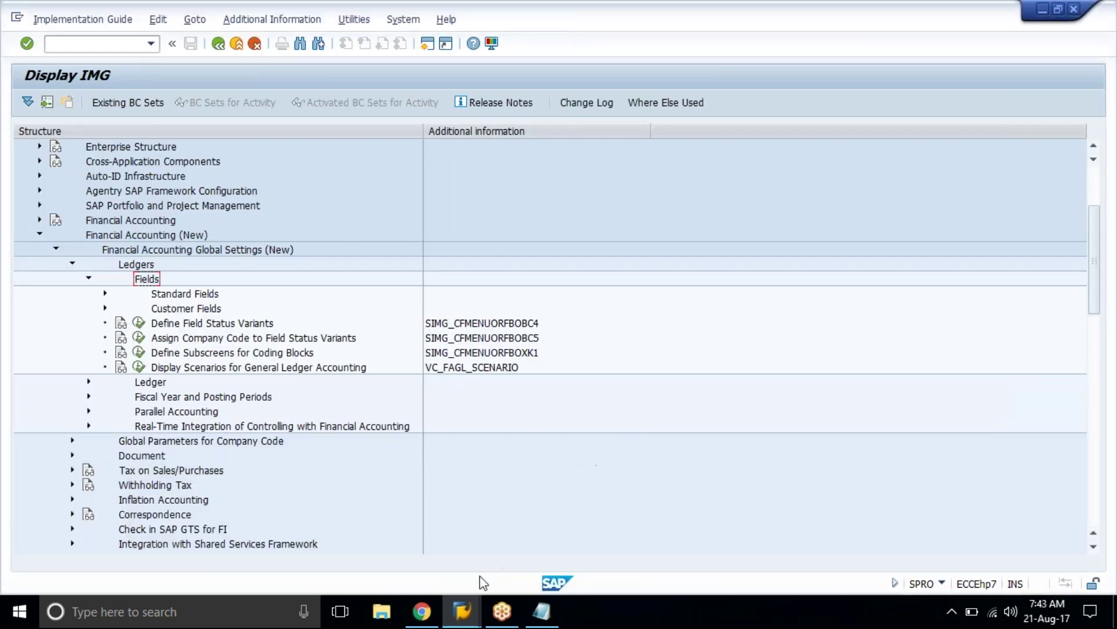
{"action": "left_click", "coordinate": [468, 607]}
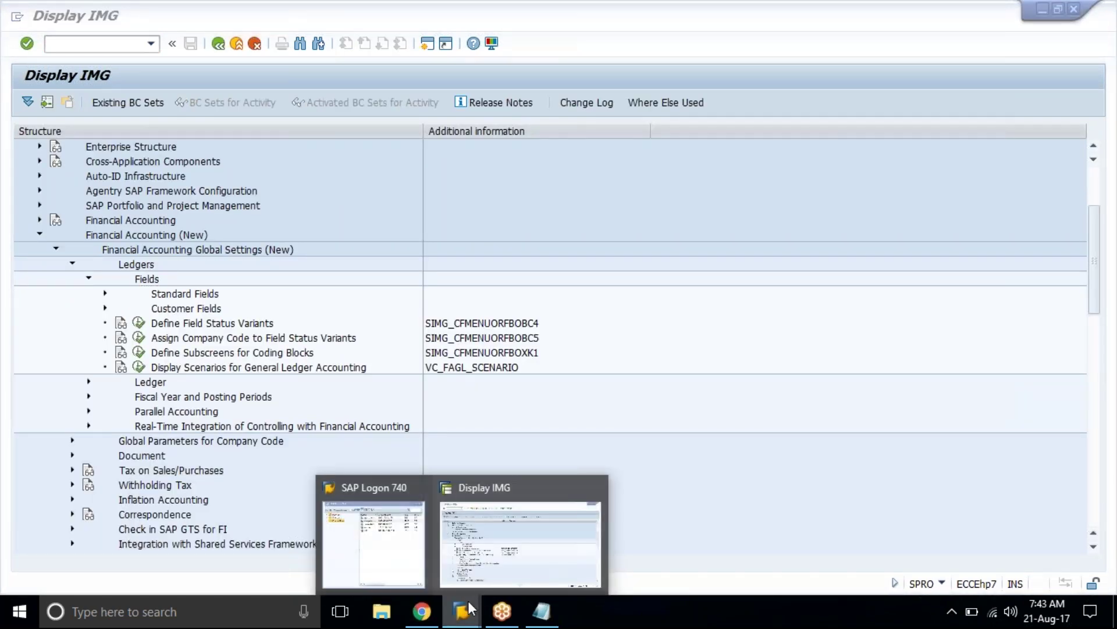
{"action": "left_click", "coordinate": [395, 567]}
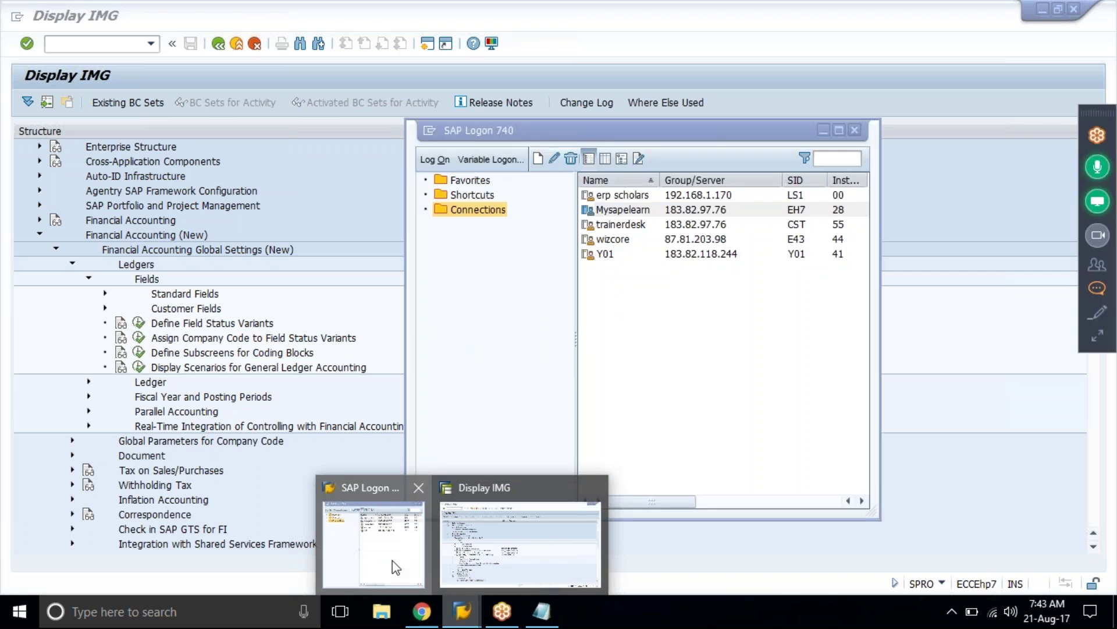
{"action": "left_click", "coordinate": [395, 567]}
Step: Log on to the trainerdesk system with the user name and password
{"action": "left_click", "coordinate": [621, 225]}
{"action": "left_click", "coordinate": [436, 159]}
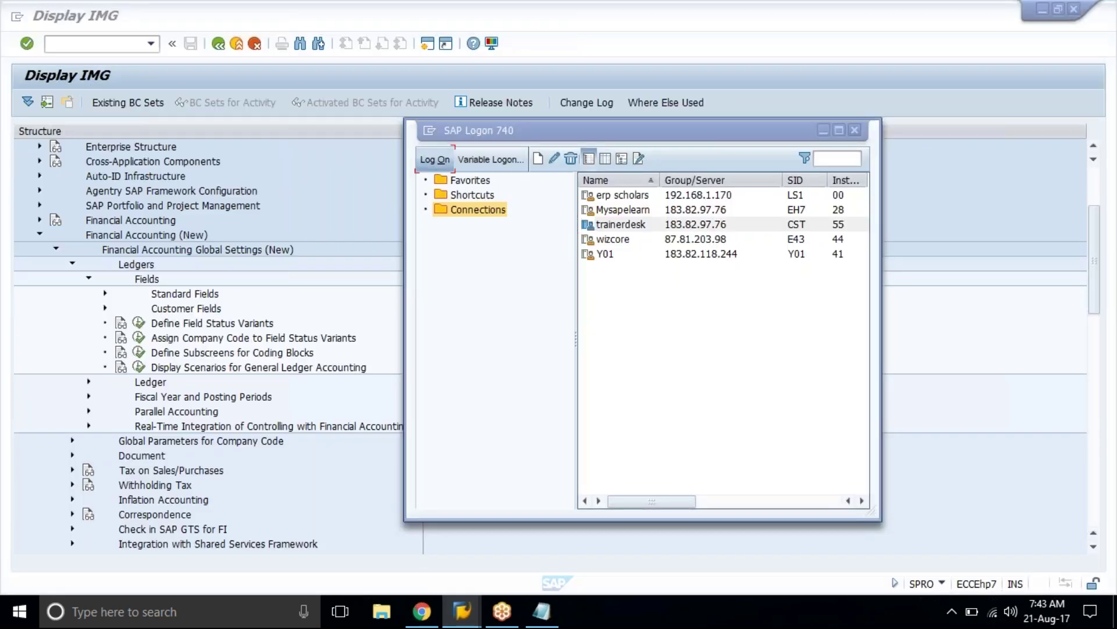
{"action": "type", "text": "akhilesh"}
{"action": "key", "text": "Down"}
{"action": "key", "text": "Tab"}
{"action": "key", "text": "Caps_Lock"}
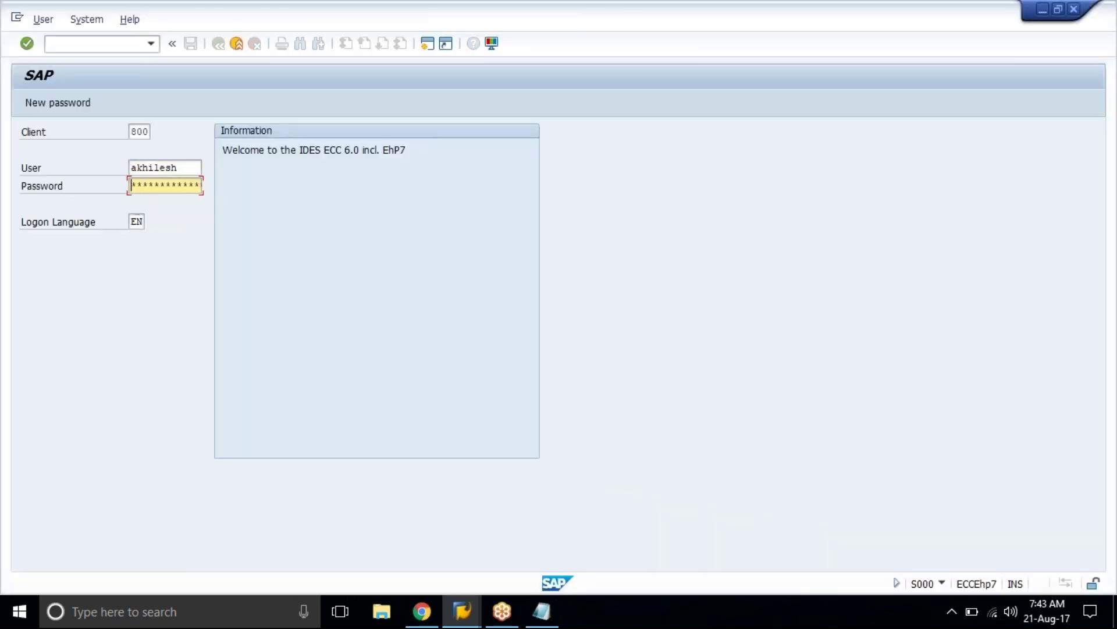
{"action": "type", "text": "12"}
{"action": "key", "text": "BackSpace"}
{"action": "key", "text": "BackSpace"}
{"action": "type", "text": "1*****"}
{"action": "key", "text": "Return"}
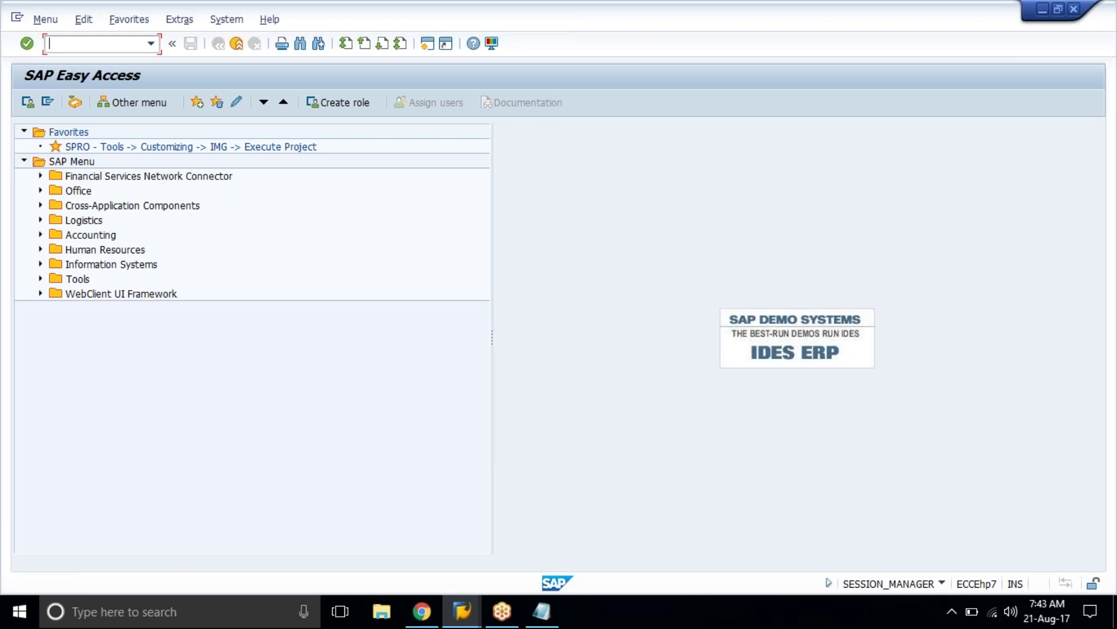
Step: Start FB50 for LN01, set the document date to 21.08.2017, and go to the first G/L account line
{"action": "type", "text": "fb50"}
{"action": "key", "text": "Return"}
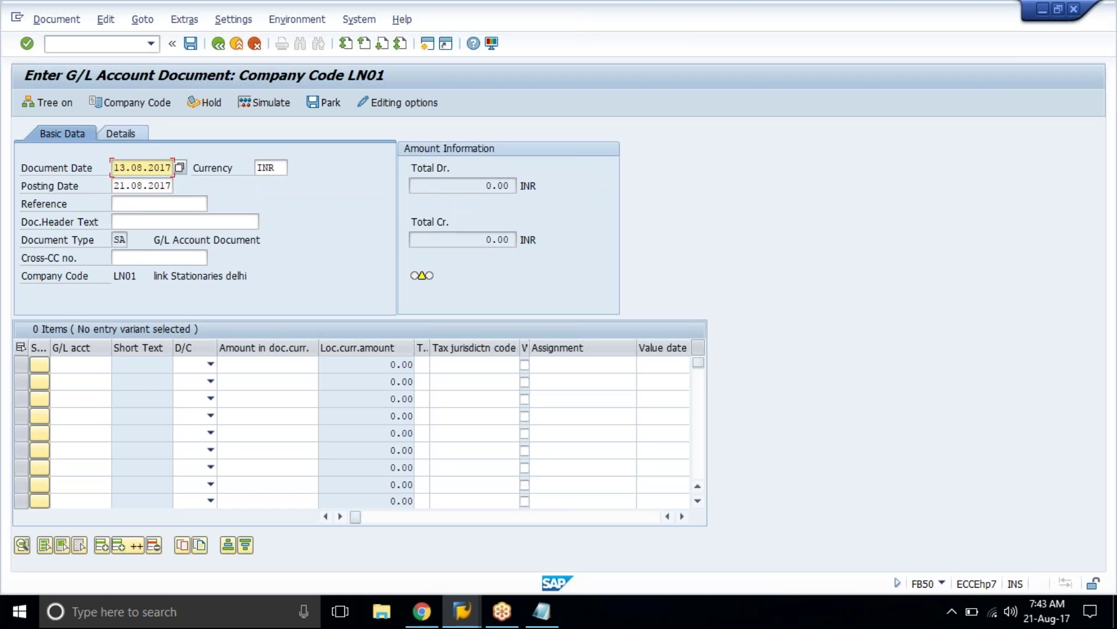
{"action": "key", "text": "Insert"}
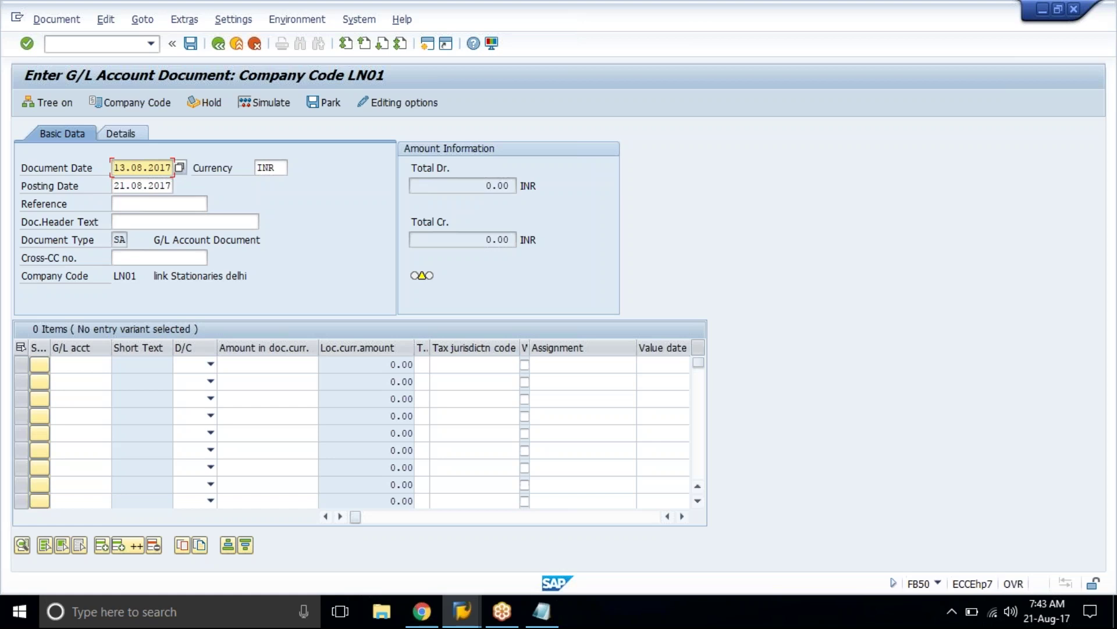
{"action": "type", "text": "21"}
{"action": "key", "text": "Return"}
{"action": "left_click", "coordinate": [103, 371]}
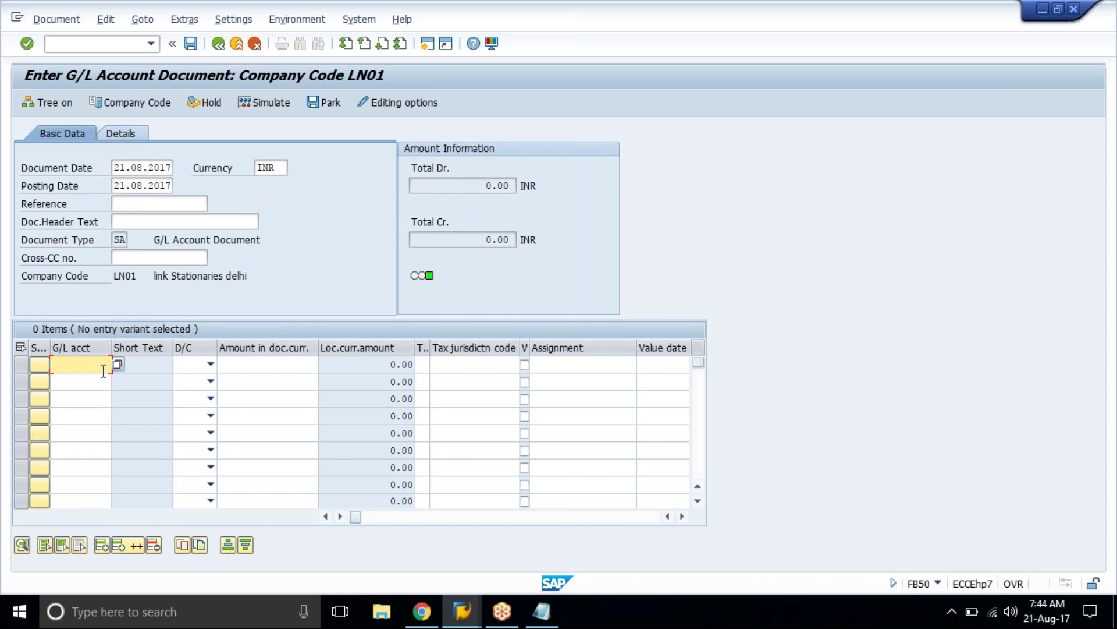
Step: Enter G/L accounts 4000 and 2010, give 4000 the item text 'rgerg', and open 2010's value-date calendar
{"action": "type", "text": "4000"}
{"action": "key", "text": "Down"}
{"action": "type", "text": "2010"}
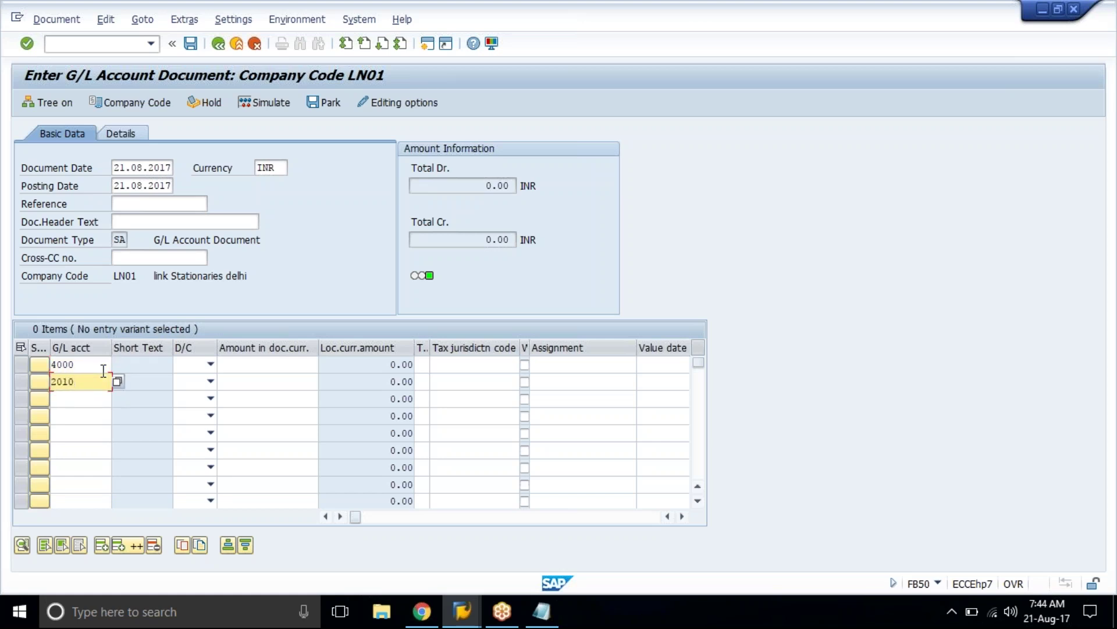
{"action": "key", "text": "Return"}
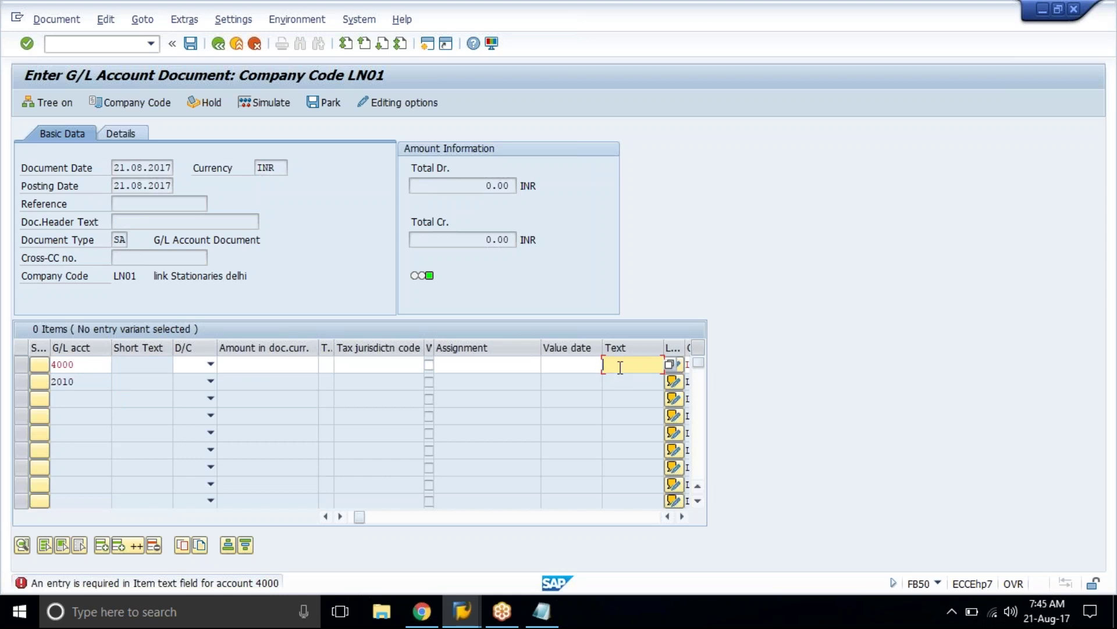
{"action": "type", "text": "rgerg"}
{"action": "key", "text": "Return"}
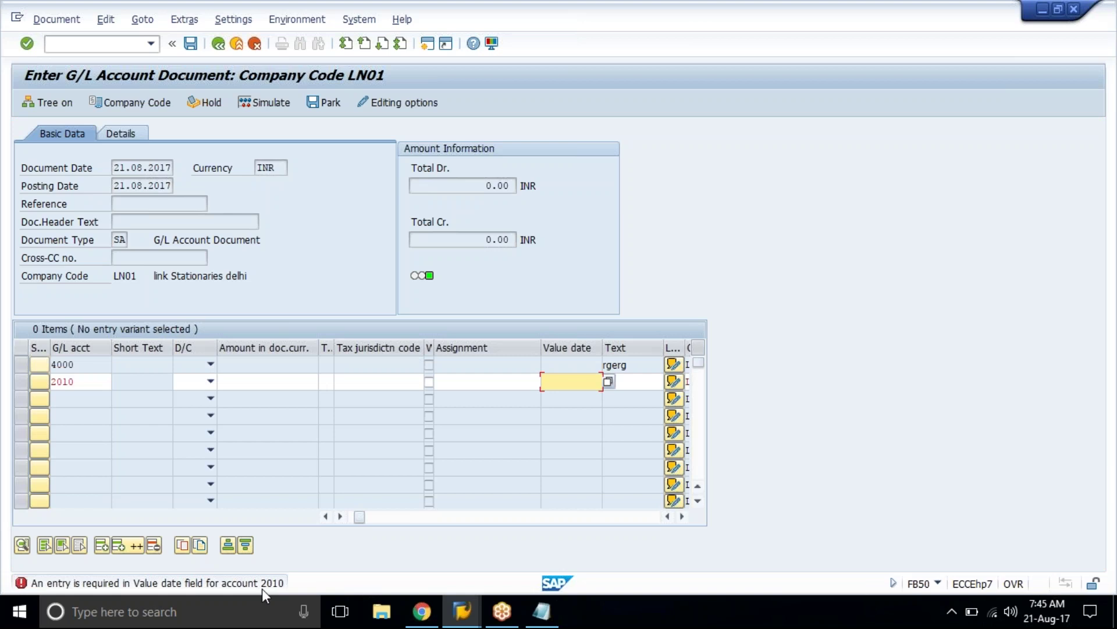
{"action": "left_click", "coordinate": [608, 382]}
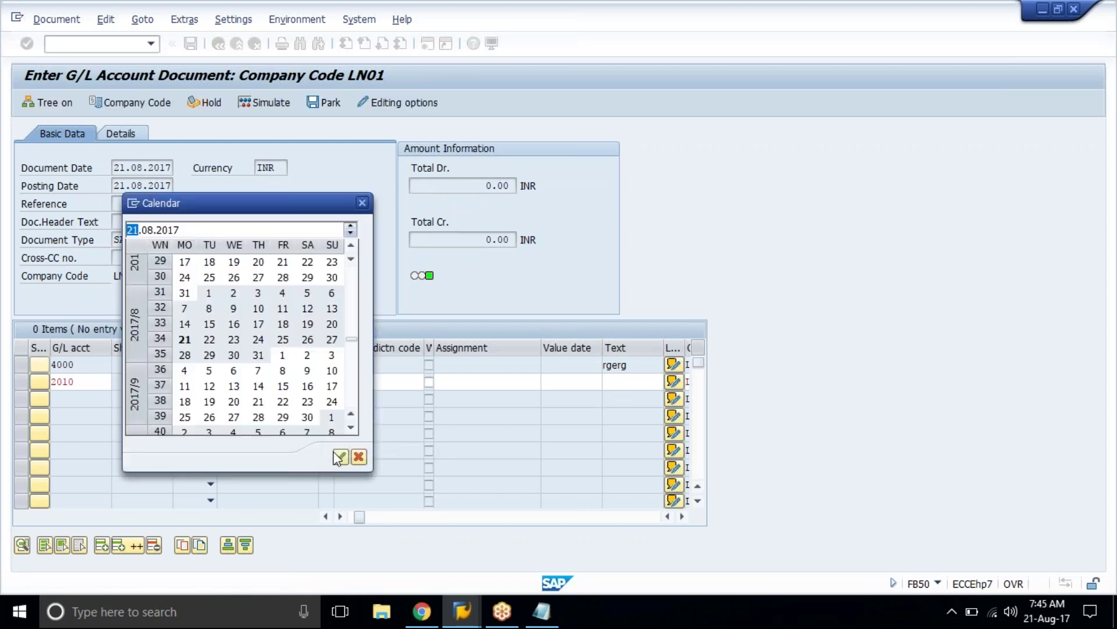
Step: Set 2010's value date to 21.08.2017 and make the 4000 line a Debit
{"action": "left_click", "coordinate": [340, 457]}
{"action": "left_click", "coordinate": [210, 365]}
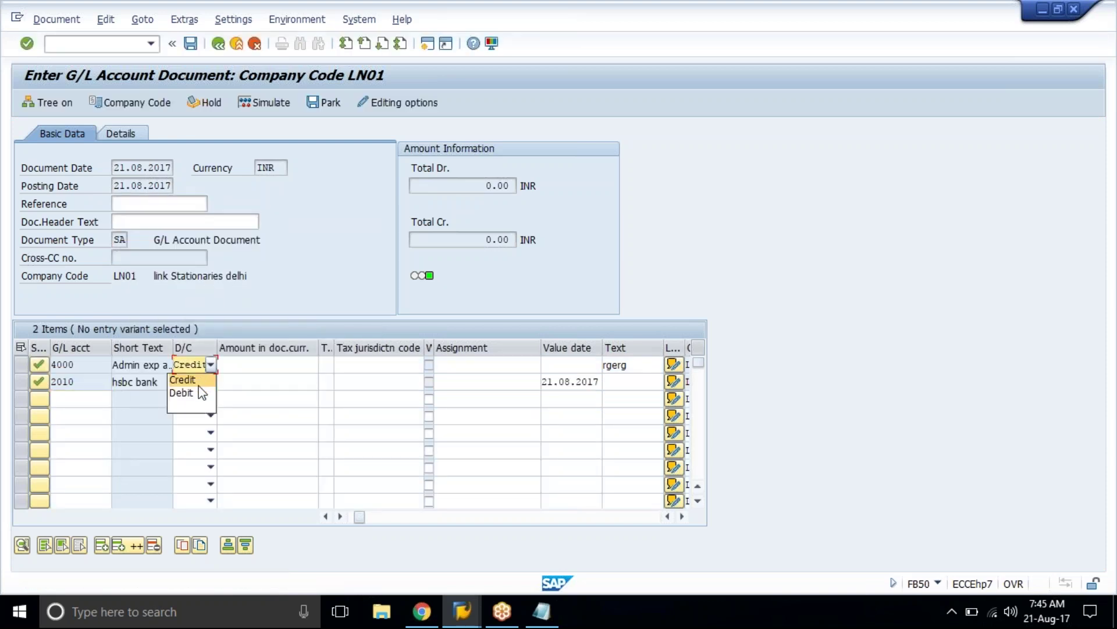
{"action": "left_click", "coordinate": [201, 393]}
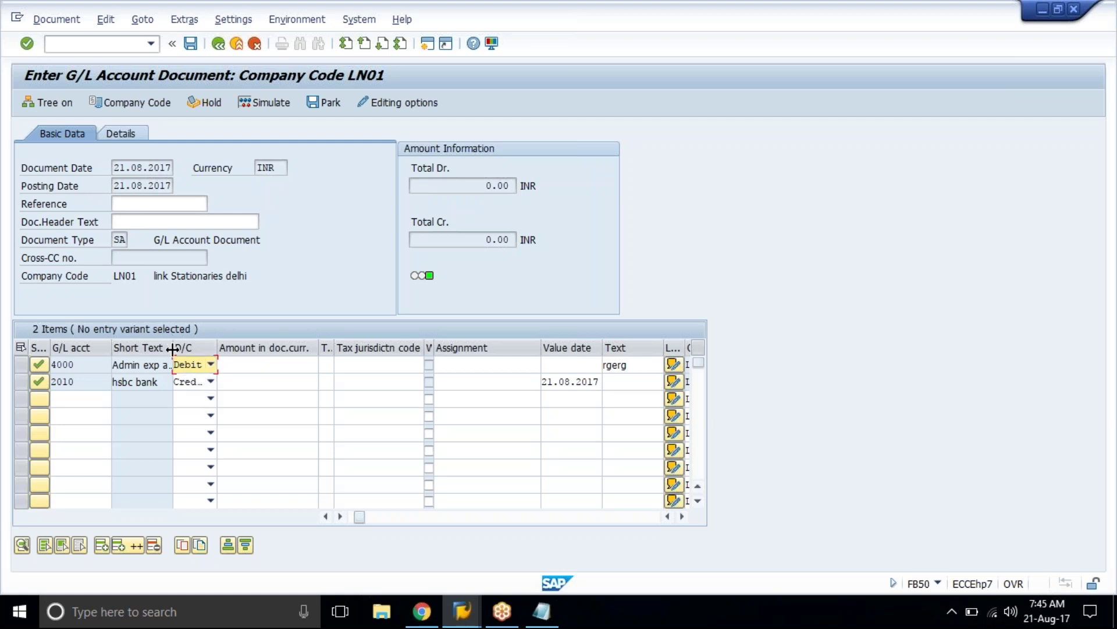
{"action": "left_click_drag", "start_coordinate": [172, 348], "coordinate": [218, 348]}
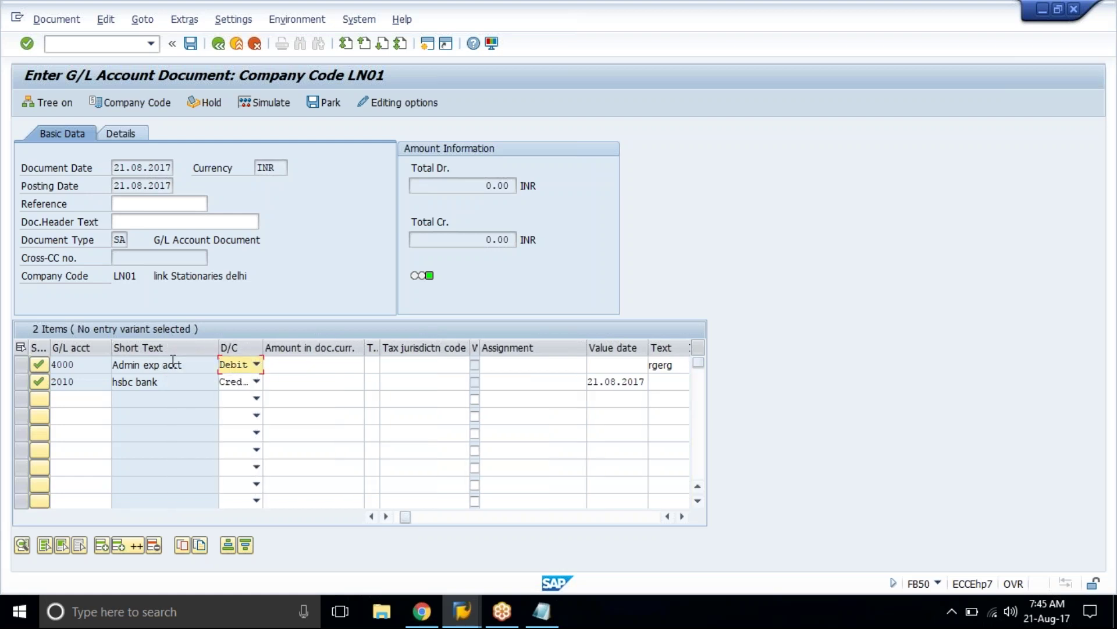
{"action": "left_click", "coordinate": [173, 362]}
{"action": "left_click", "coordinate": [174, 387]}
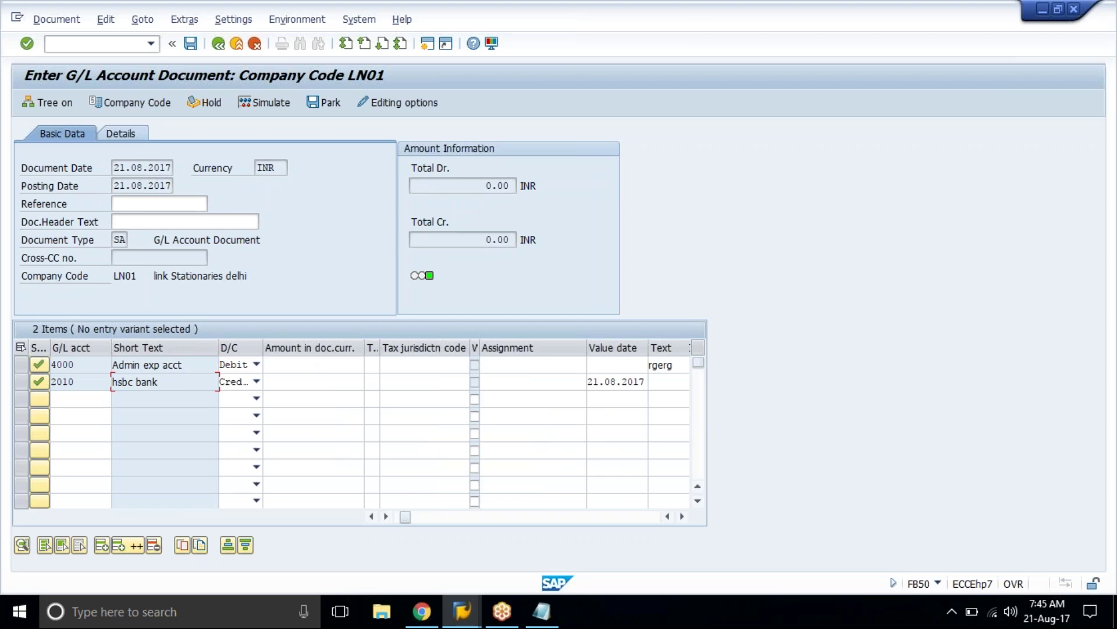
Step: Enter 500.00 as the amount on both the 4000 and 2010 lines
{"action": "left_click", "coordinate": [297, 363]}
{"action": "type", "text": "500"}
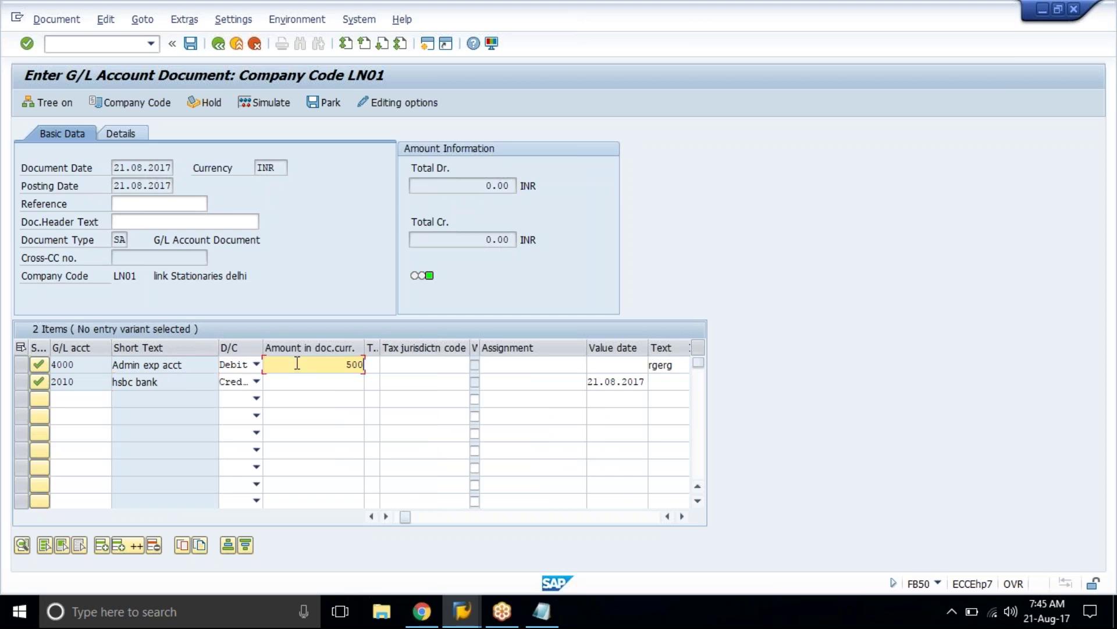
{"action": "key", "text": "Down"}
{"action": "type", "text": "500"}
{"action": "key", "text": "Return"}
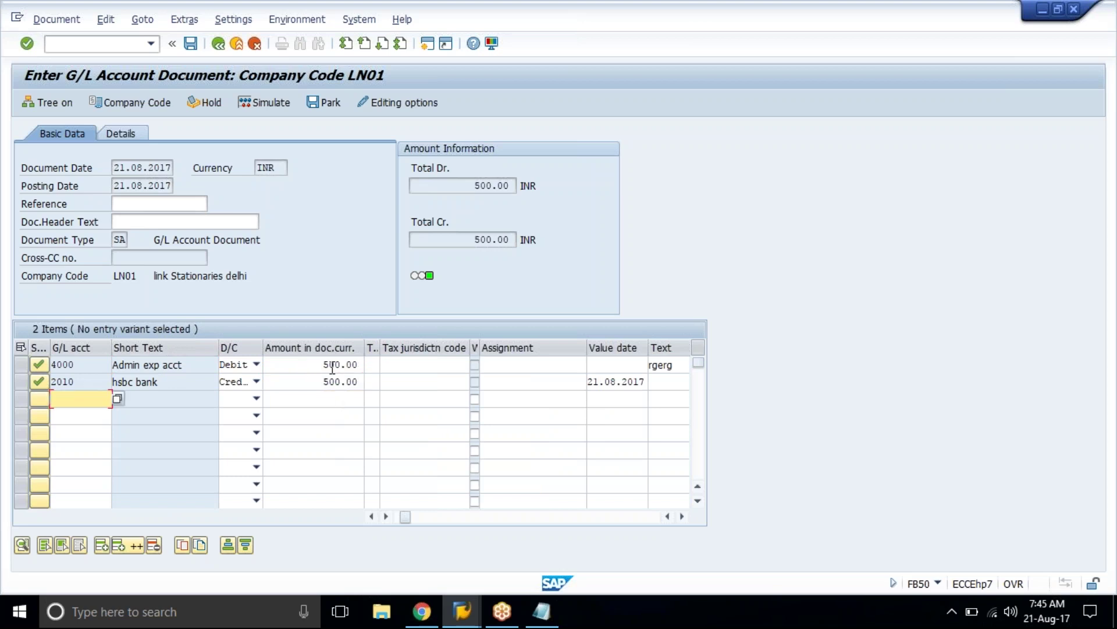
{"action": "left_click", "coordinate": [296, 365]}
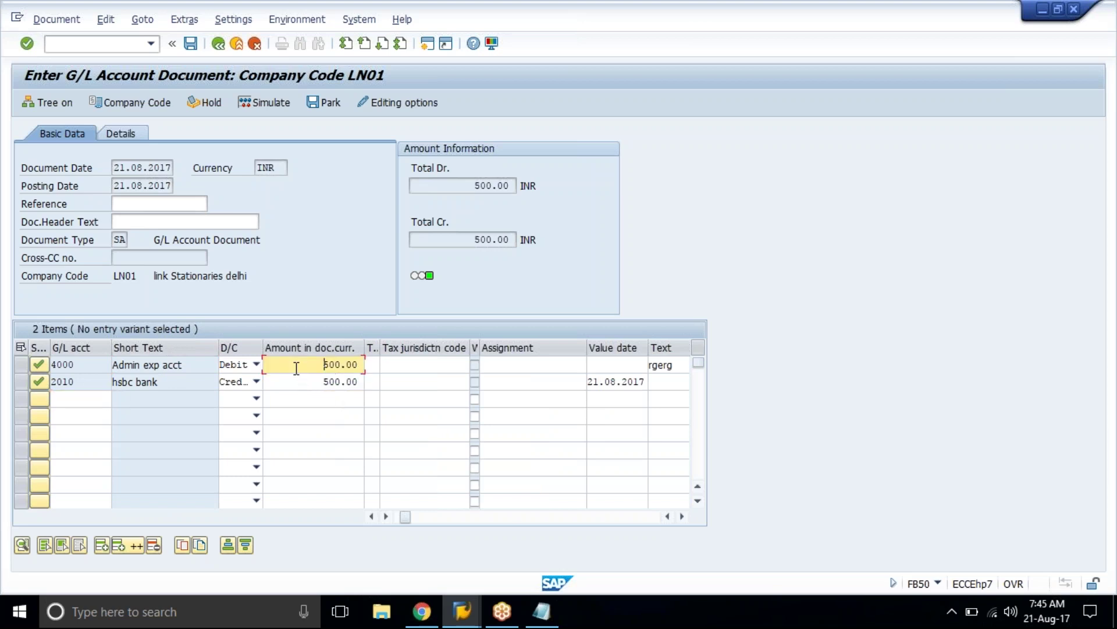
{"action": "left_click", "coordinate": [70, 364]}
{"action": "left_click", "coordinate": [82, 381]}
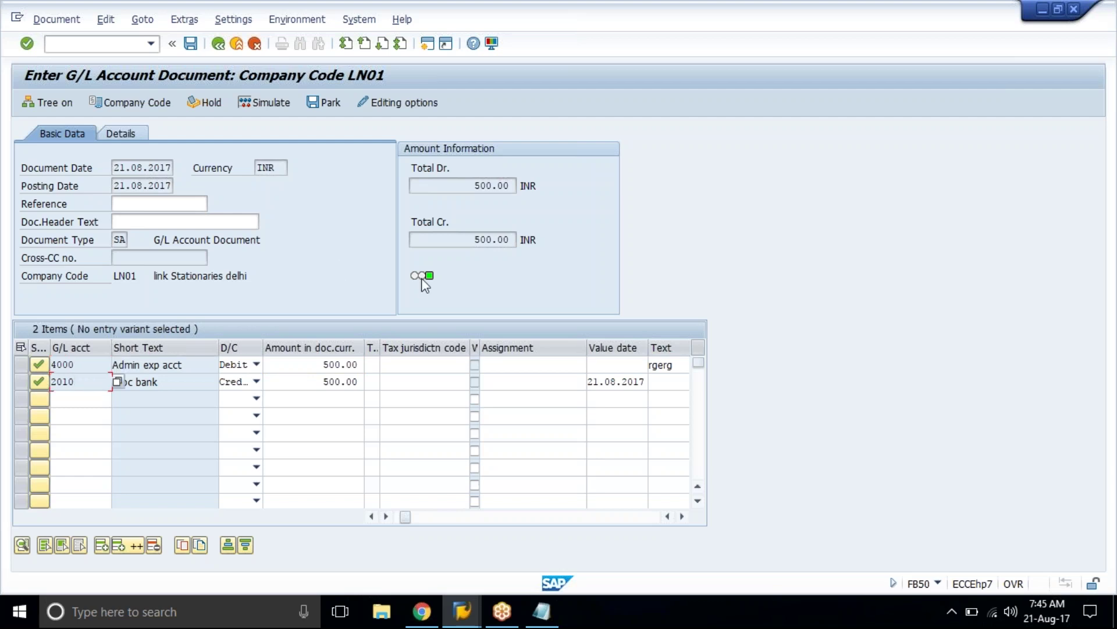
Step: Replace 4000's item text 'rgerg' with 'dvdfb', then start a new session
{"action": "left_click", "coordinate": [662, 364]}
{"action": "double_click", "coordinate": [662, 363]}
{"action": "key", "text": "BackSpace"}
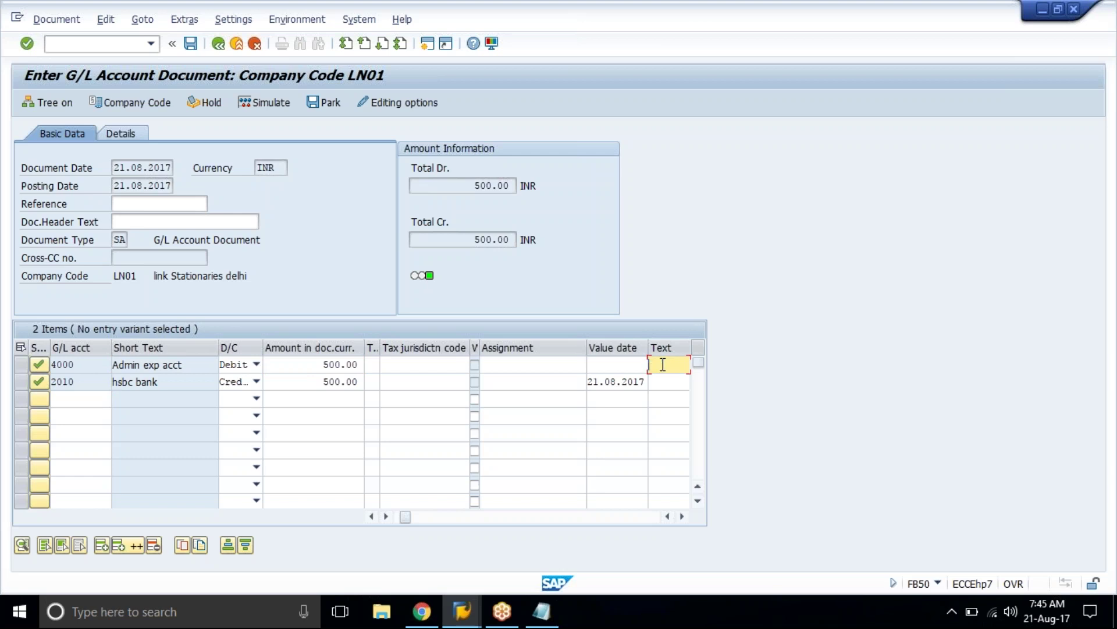
{"action": "key", "text": "Return"}
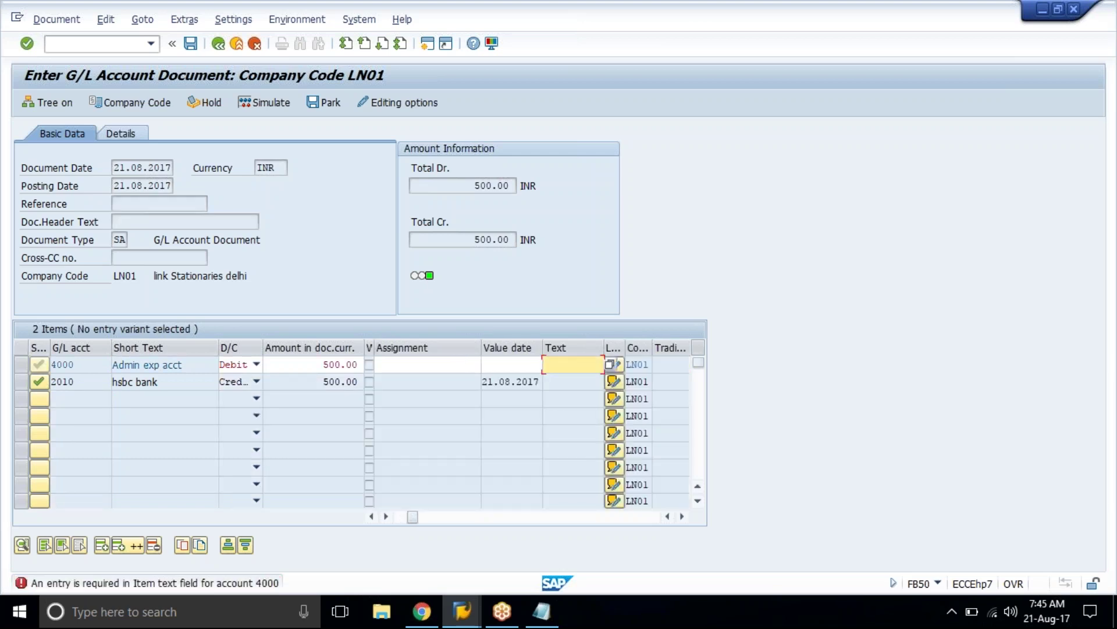
{"action": "type", "text": "dvdfb"}
{"action": "key", "text": "Return"}
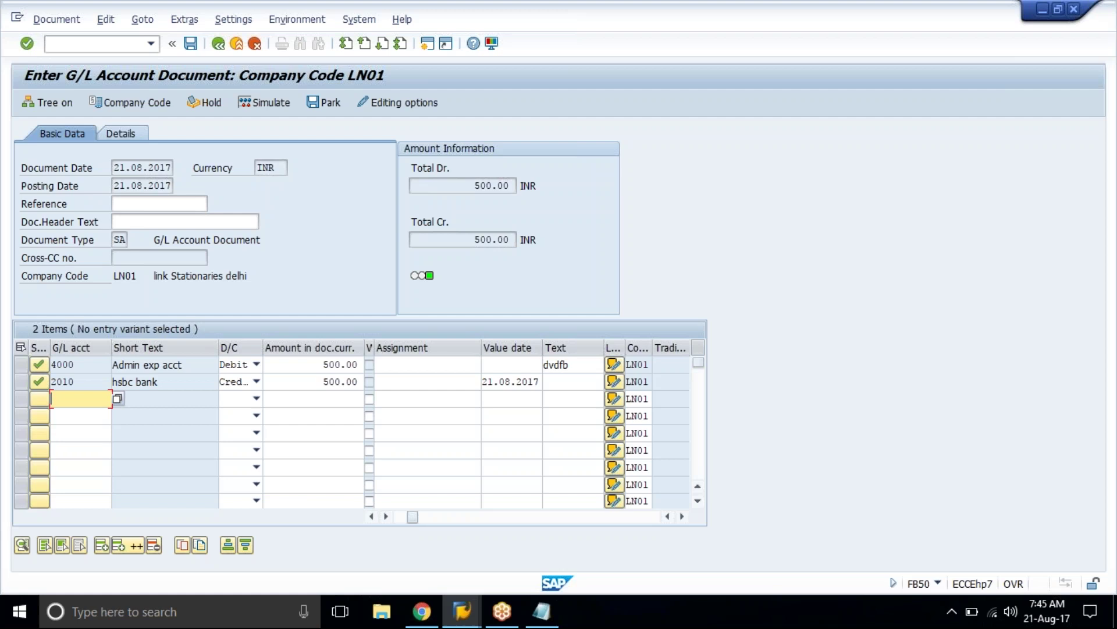
{"action": "left_click", "coordinate": [204, 364]}
{"action": "left_click", "coordinate": [531, 367]}
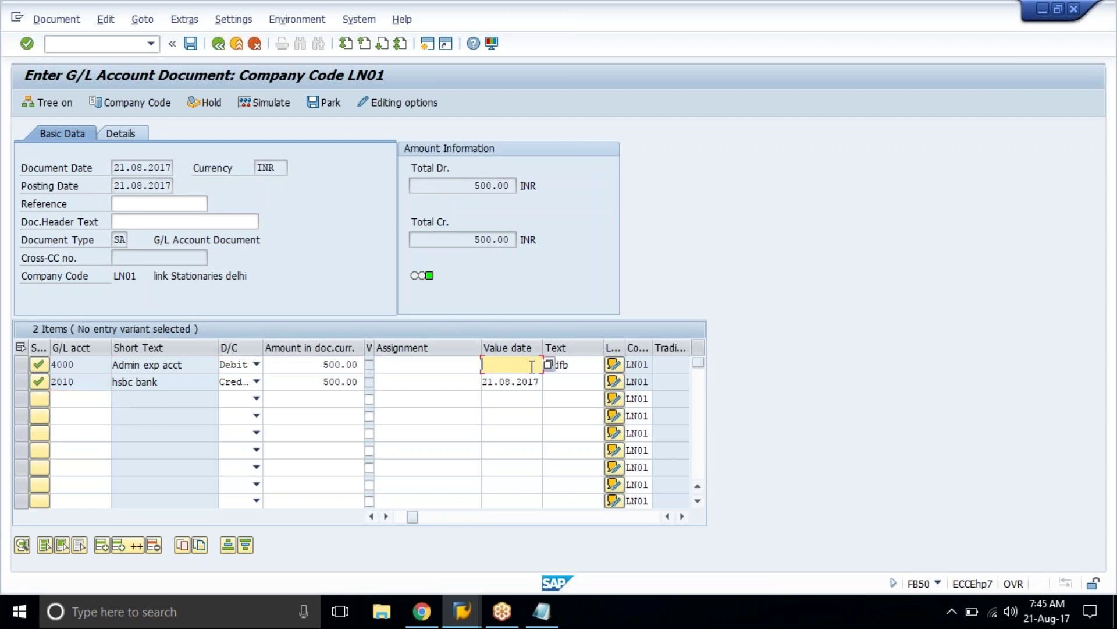
{"action": "left_click", "coordinate": [580, 370]}
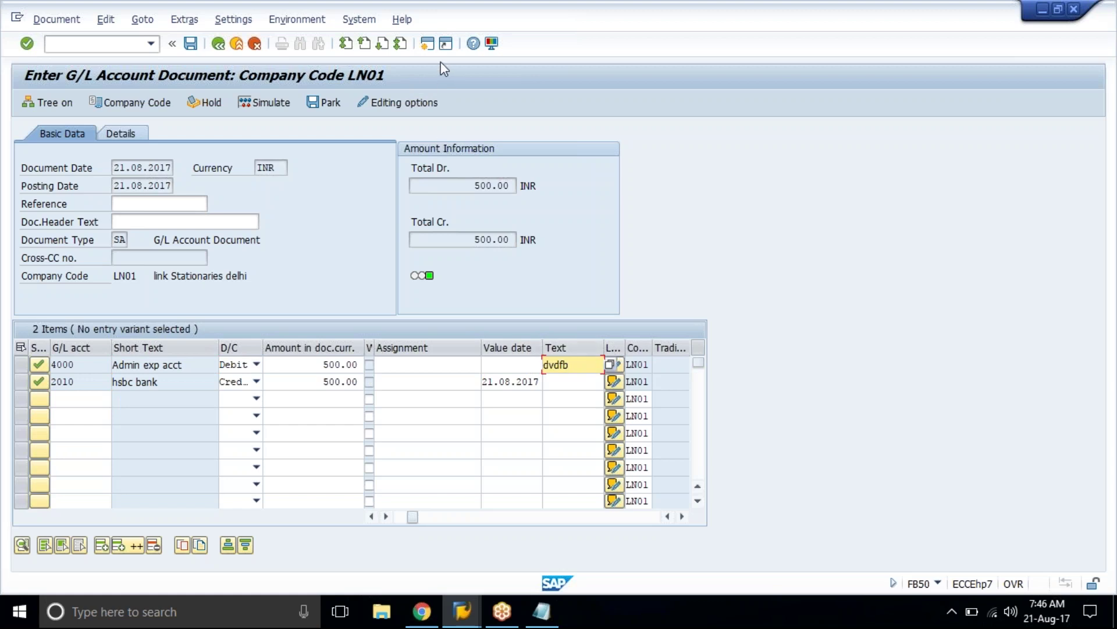
{"action": "left_click", "coordinate": [428, 44]}
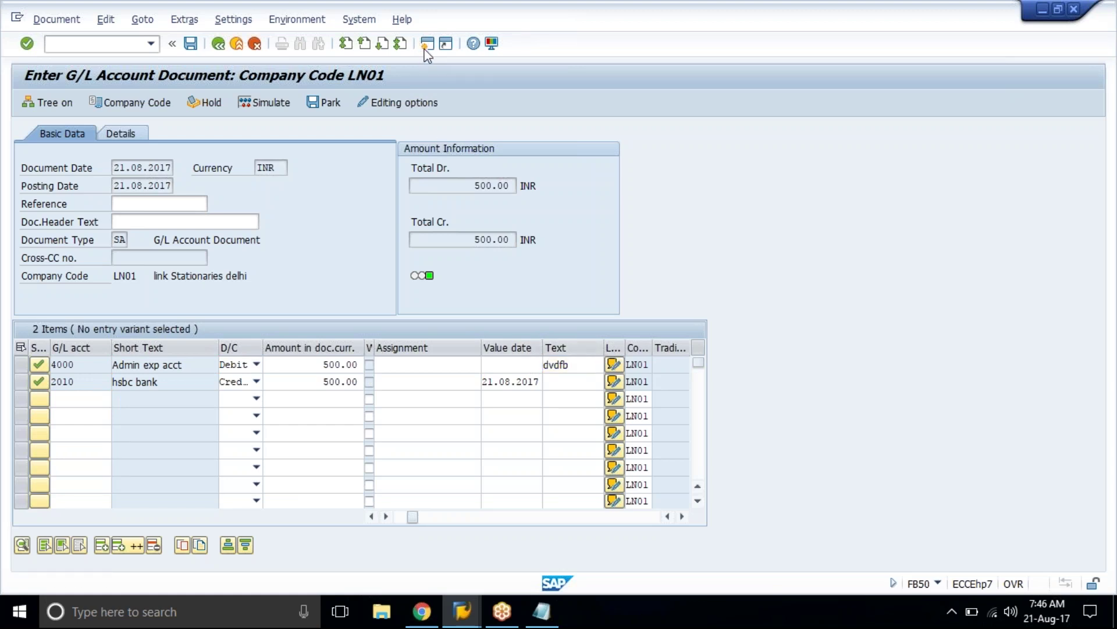
Step: Open field status variant maintenance with OBD4 and show variant LN01's field status groups
{"action": "type", "text": "obd"}
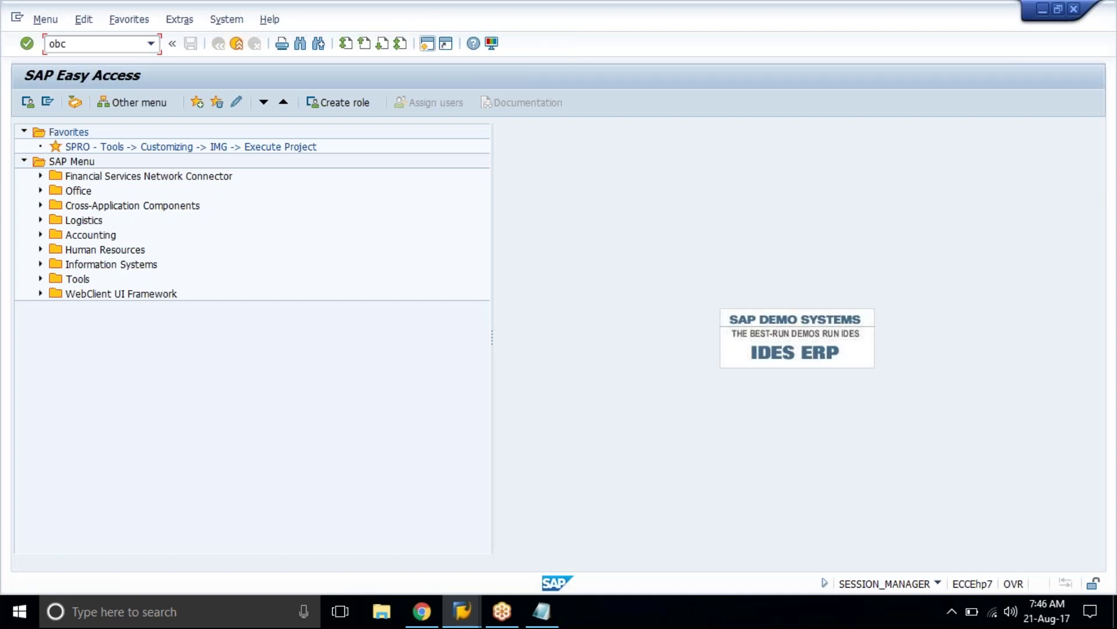
{"action": "type", "text": "4"}
{"action": "key", "text": "Return"}
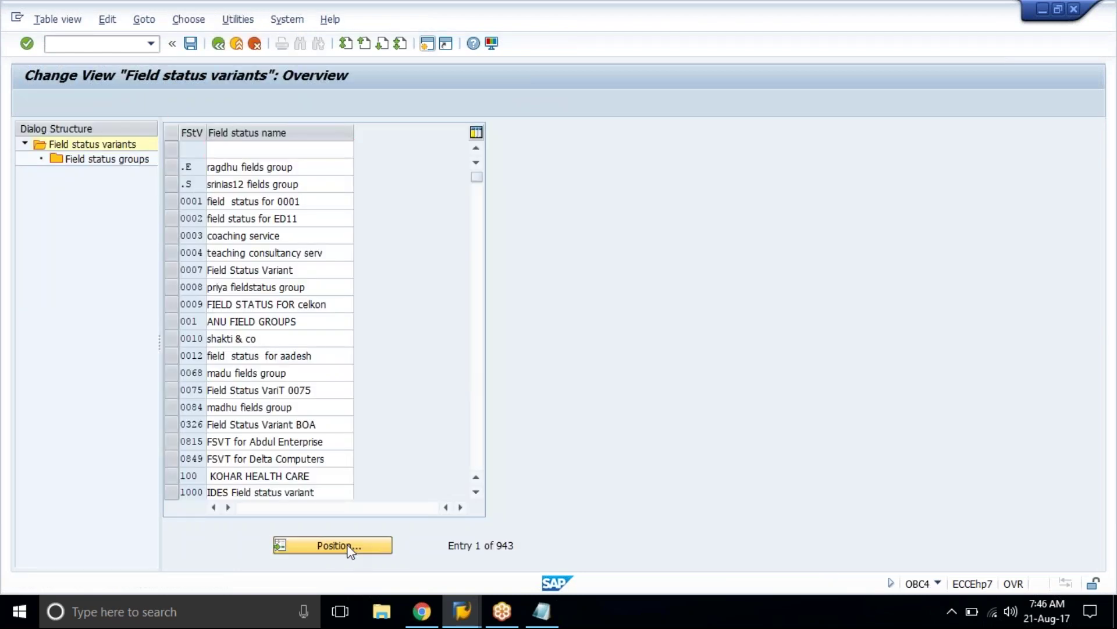
{"action": "left_click", "coordinate": [348, 548]}
{"action": "type", "text": "1n01"}
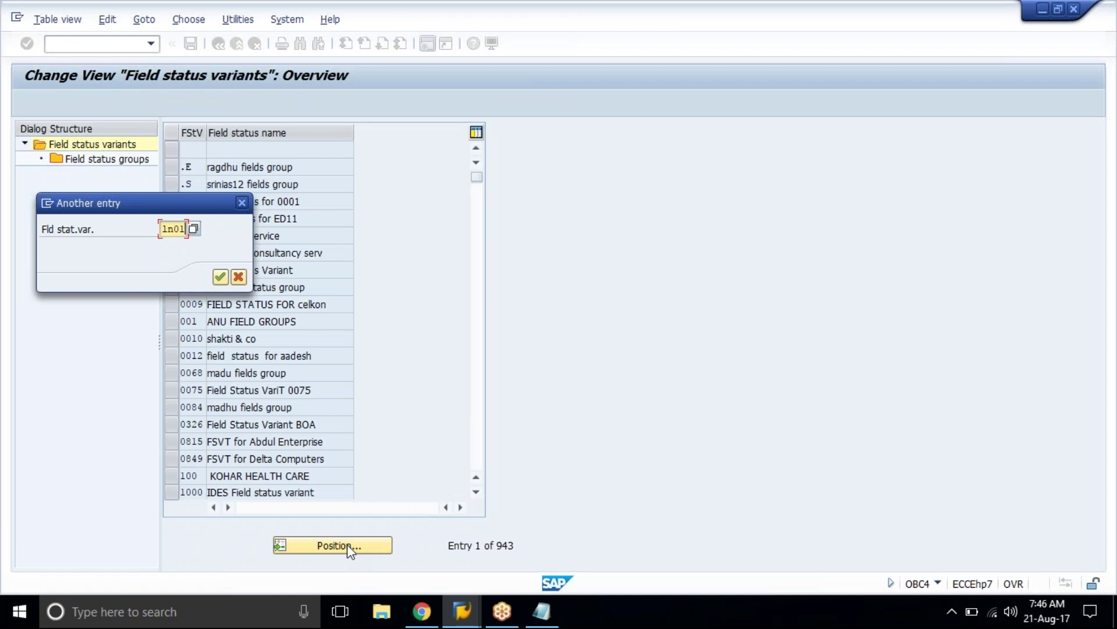
{"action": "key", "text": "Return"}
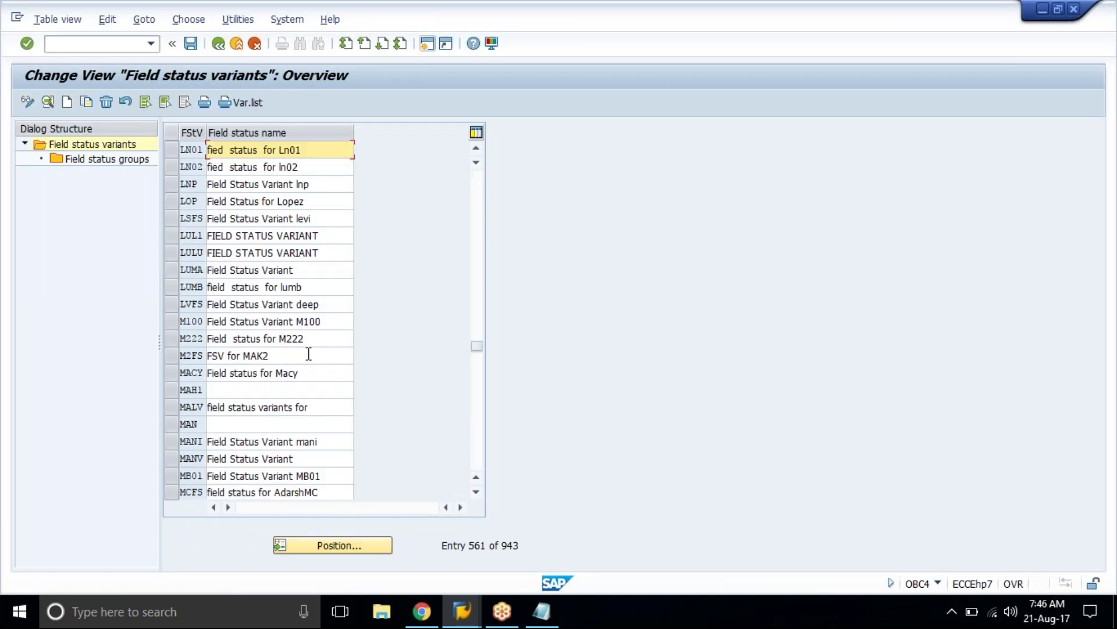
{"action": "left_click", "coordinate": [170, 155]}
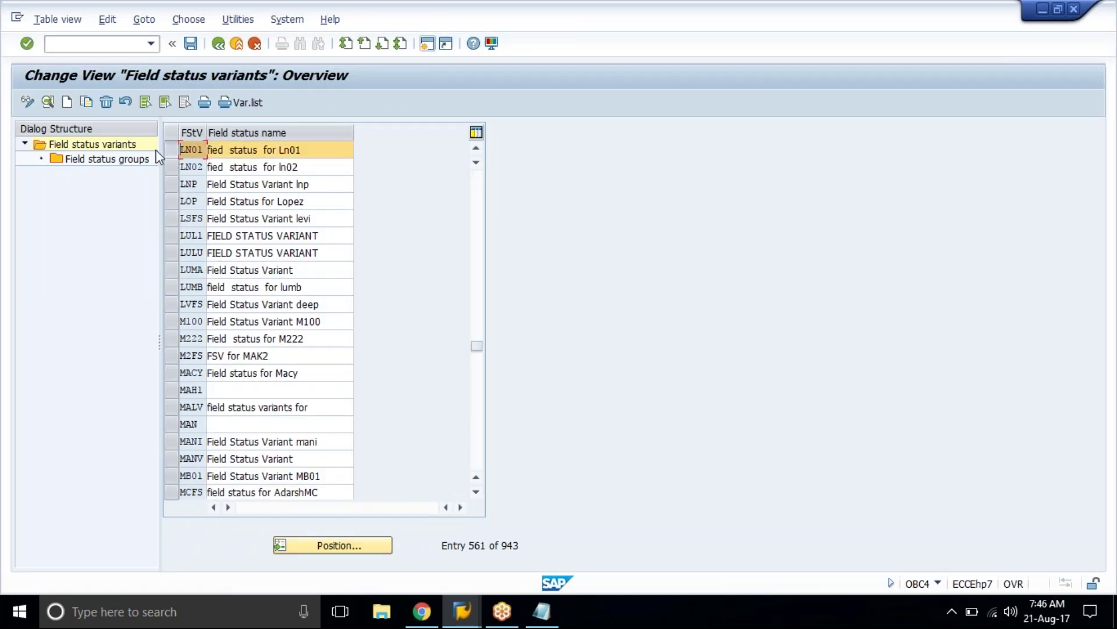
{"action": "double_click", "coordinate": [120, 159]}
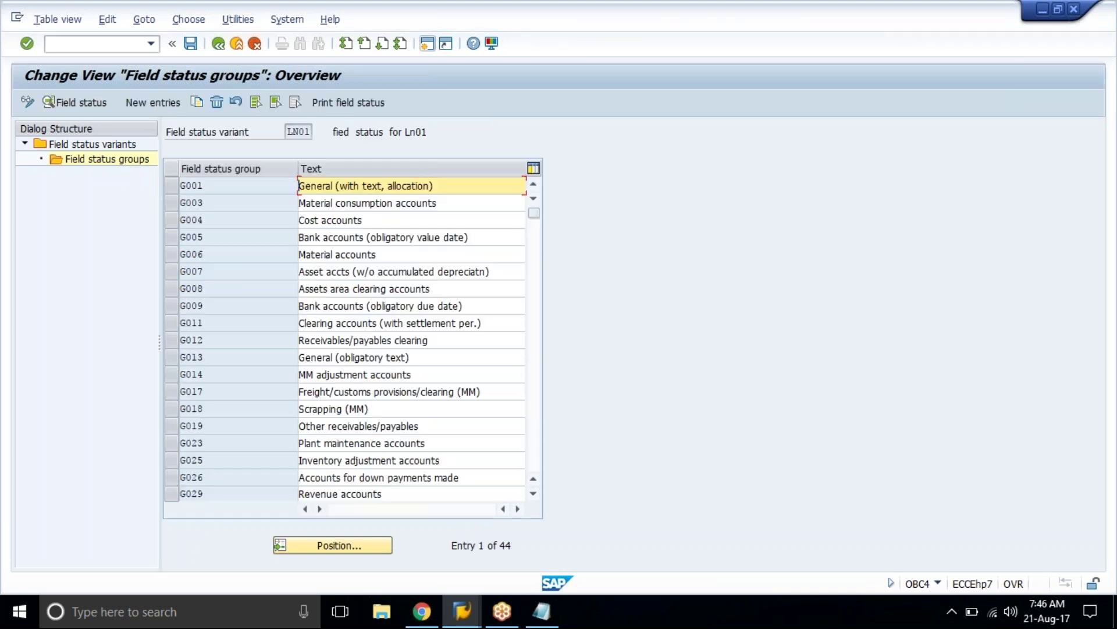
Step: Suppress Text and make Assignment number optional in group G001, saving under a customizing request
{"action": "double_click", "coordinate": [259, 187]}
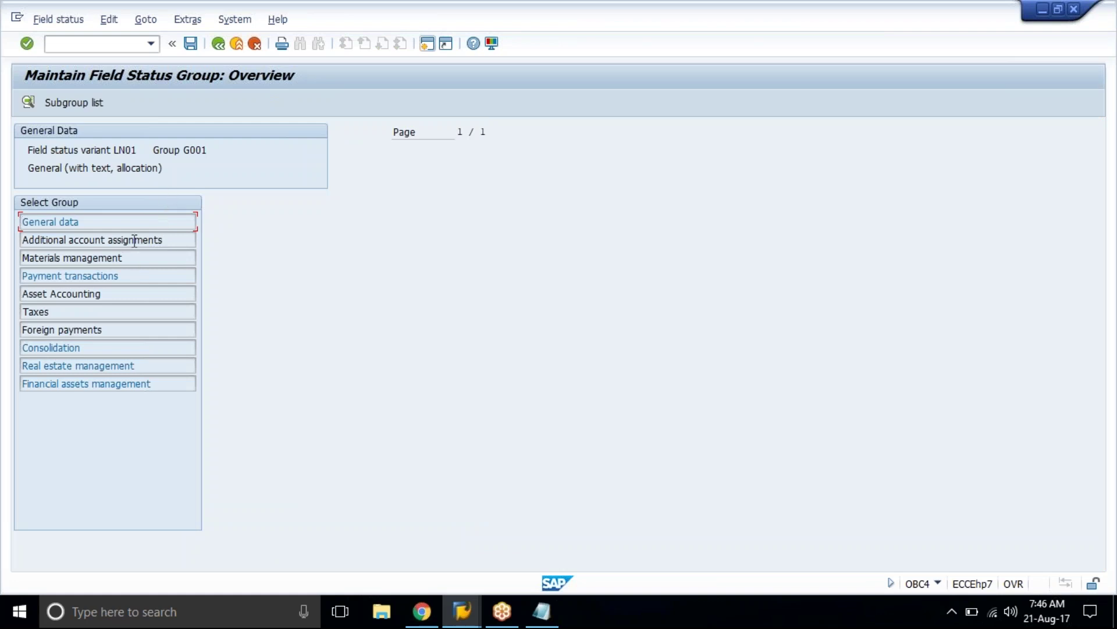
{"action": "double_click", "coordinate": [128, 223]}
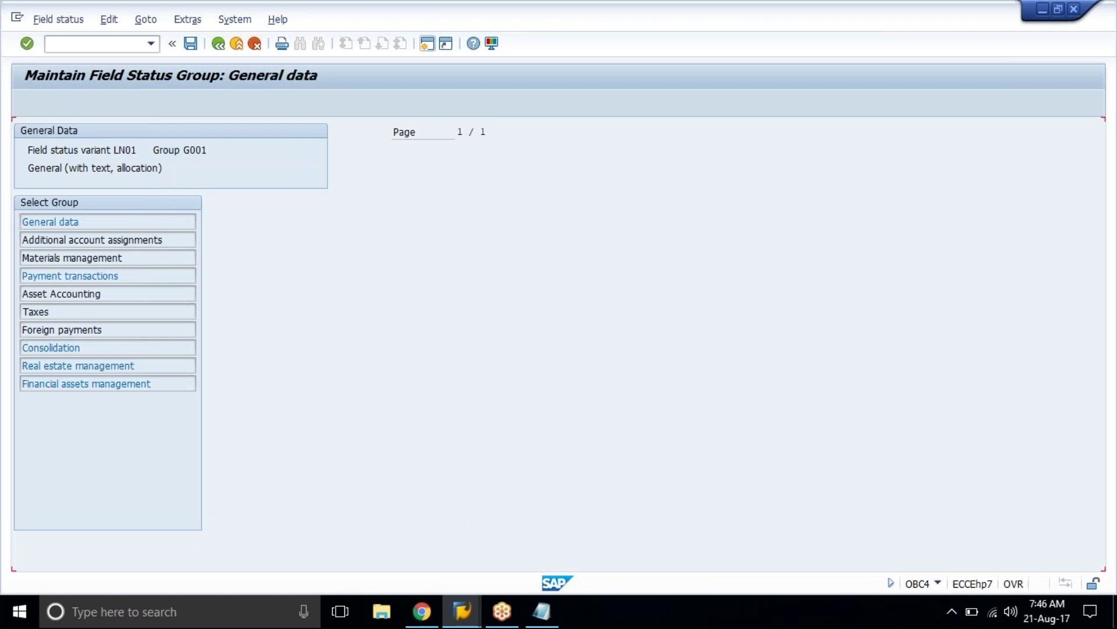
{"action": "left_click", "coordinate": [118, 261]}
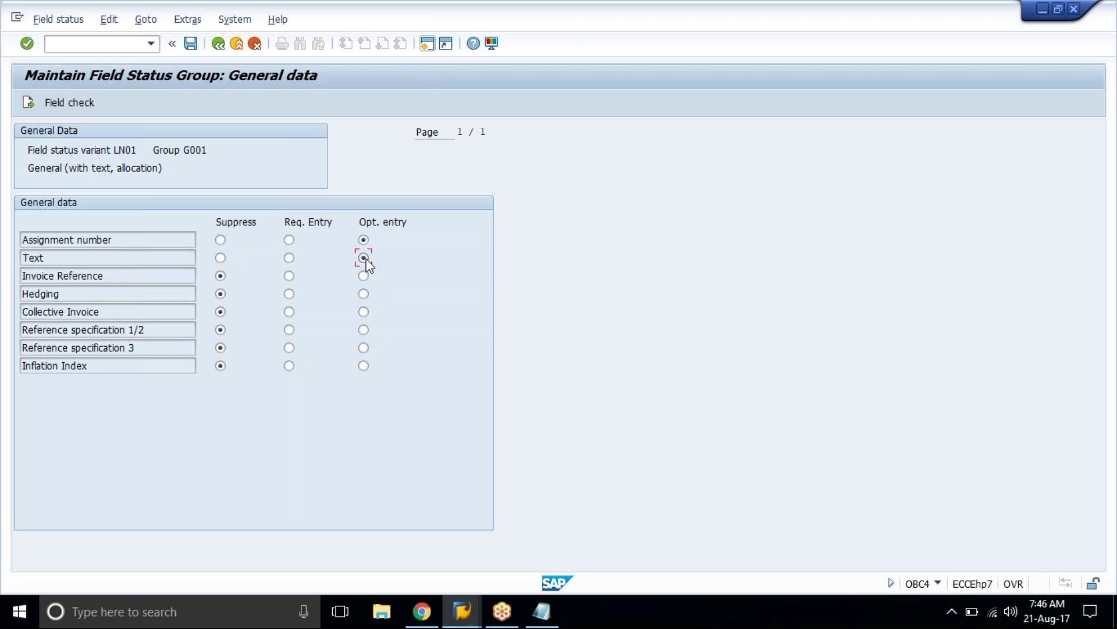
{"action": "left_click", "coordinate": [222, 257]}
{"action": "left_click_drag", "start_coordinate": [215, 224], "coordinate": [355, 226]}
{"action": "left_click", "coordinate": [271, 224]}
{"action": "left_click", "coordinate": [379, 233]}
{"action": "left_click", "coordinate": [414, 225]}
{"action": "left_click", "coordinate": [362, 239]}
{"action": "left_click", "coordinate": [191, 43]}
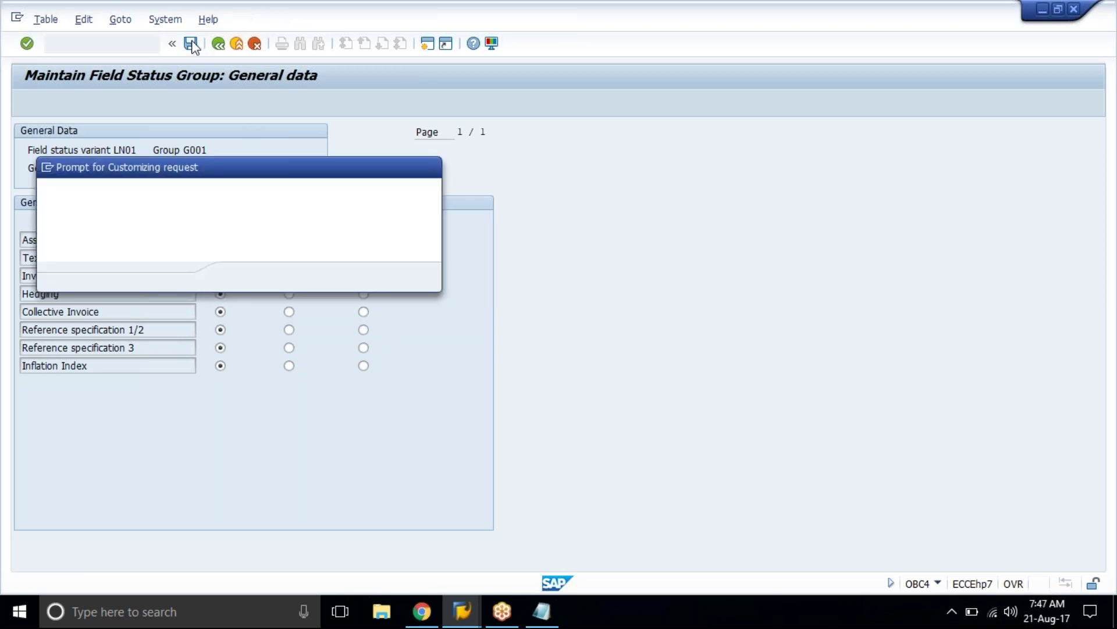
{"action": "left_click", "coordinate": [242, 277]}
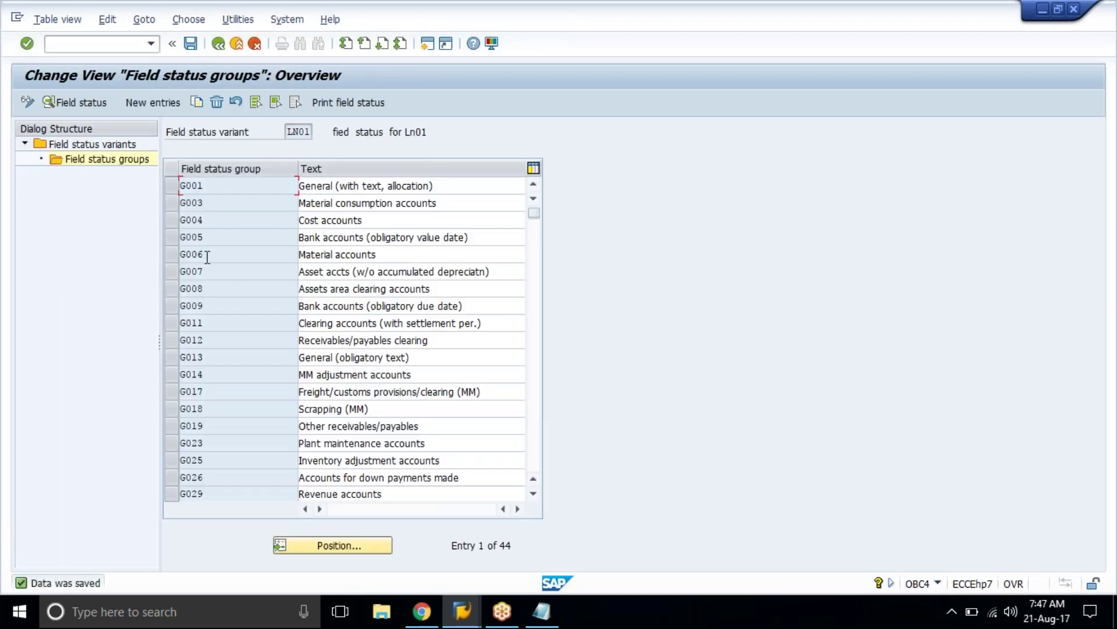
Step: Confirm group G005's Payment transactions make Value date a required entry, then exit to FB50
{"action": "double_click", "coordinate": [214, 241]}
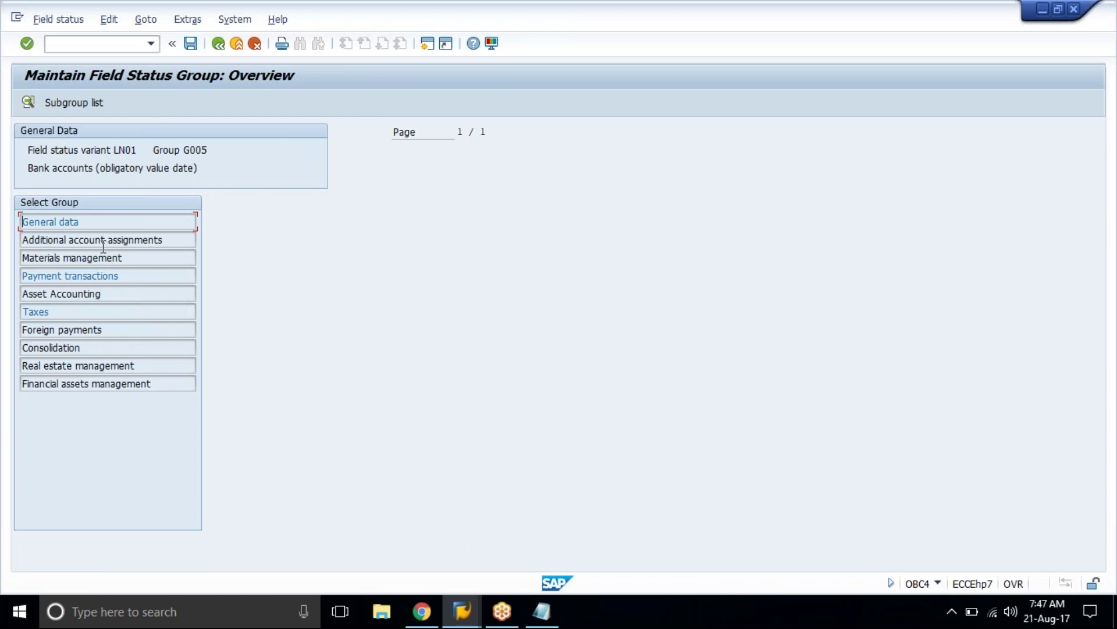
{"action": "left_click", "coordinate": [124, 276]}
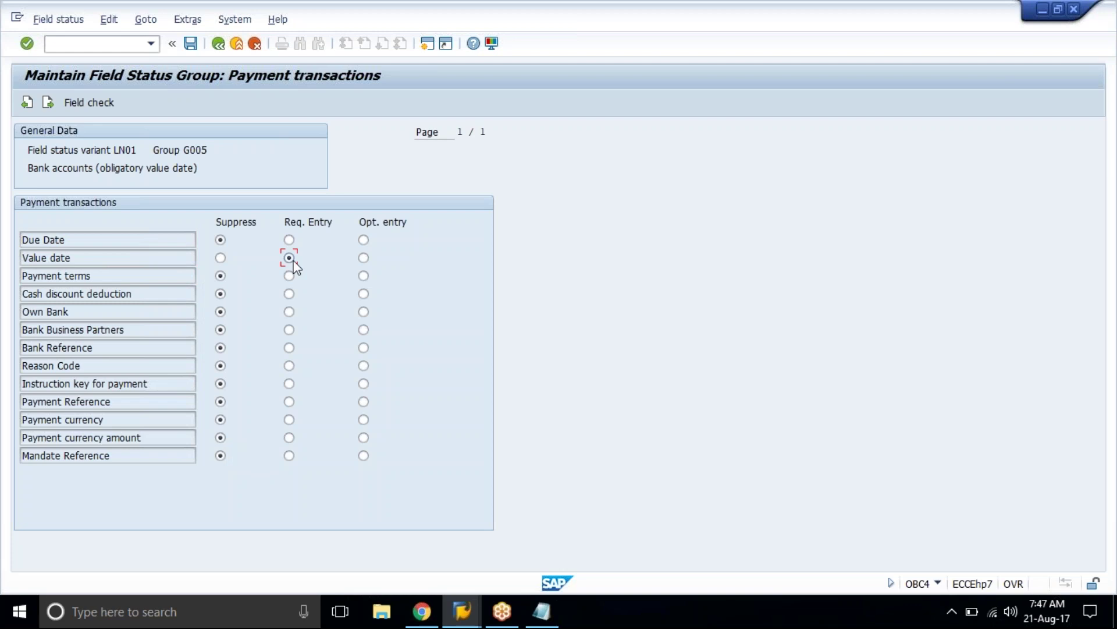
{"action": "left_click_drag", "start_coordinate": [96, 168], "coordinate": [209, 169]}
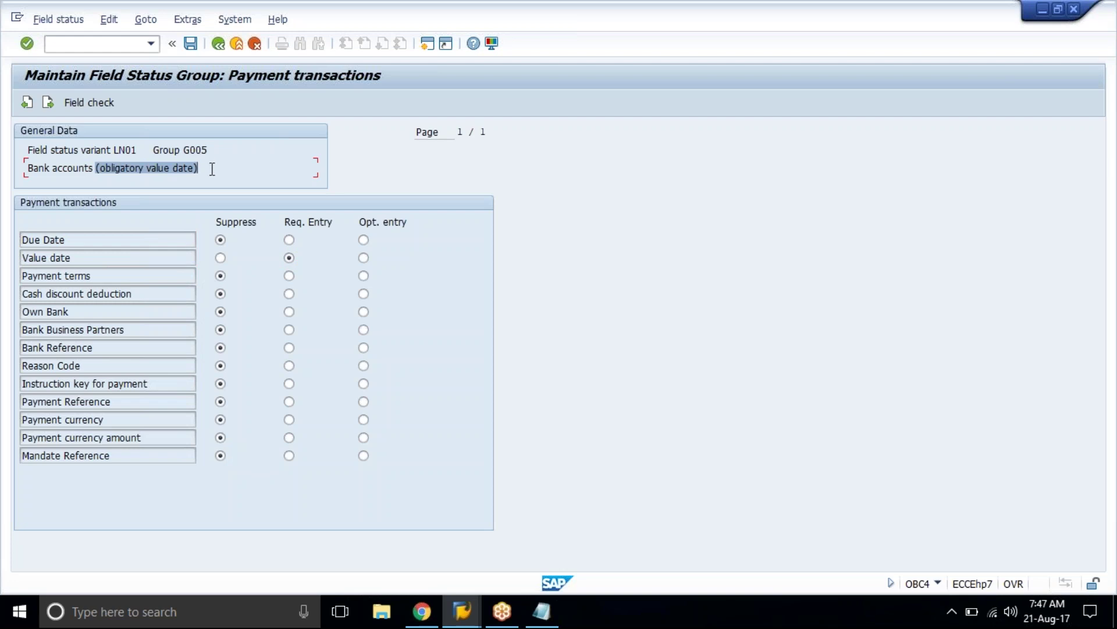
{"action": "left_click", "coordinate": [179, 169]}
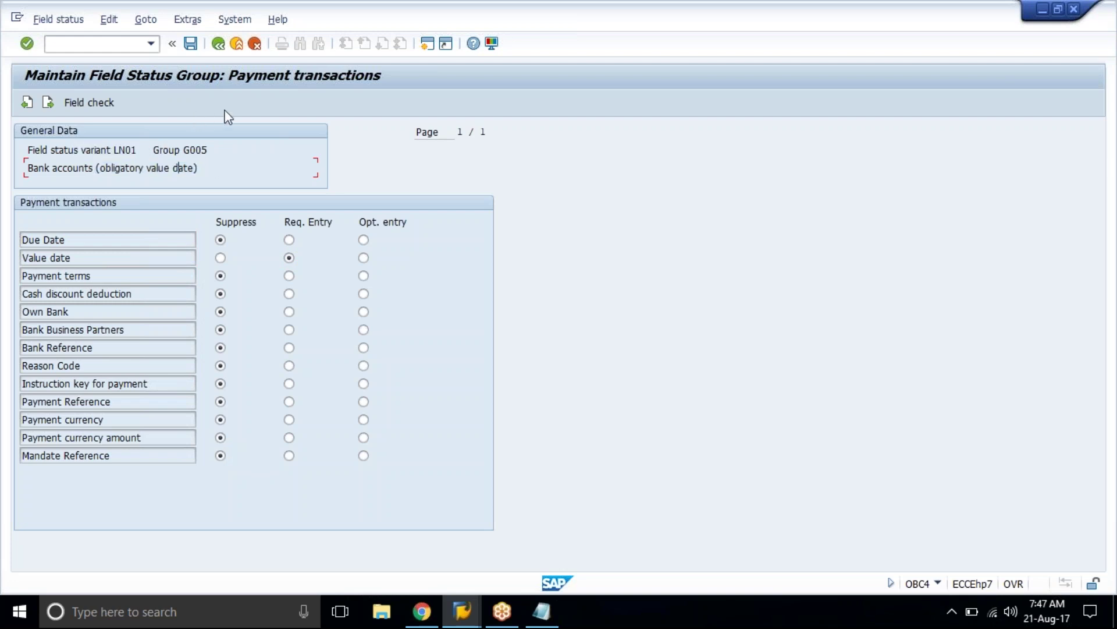
{"action": "left_click", "coordinate": [237, 44]}
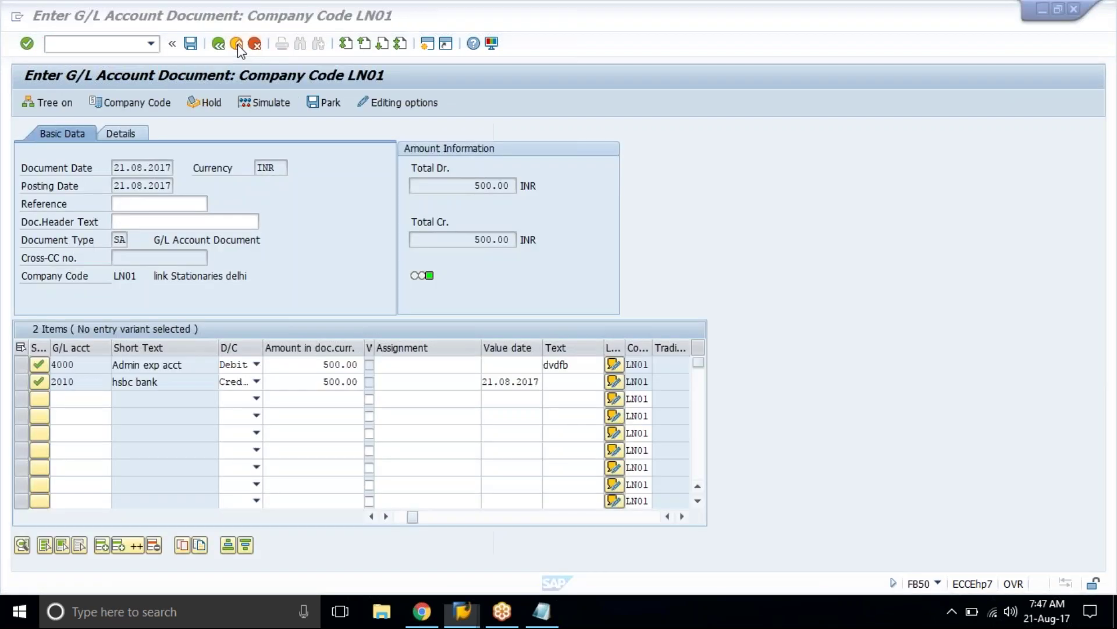
Step: Post G/L document 1024 and restart document entry with /nFB50
{"action": "left_click", "coordinate": [188, 47]}
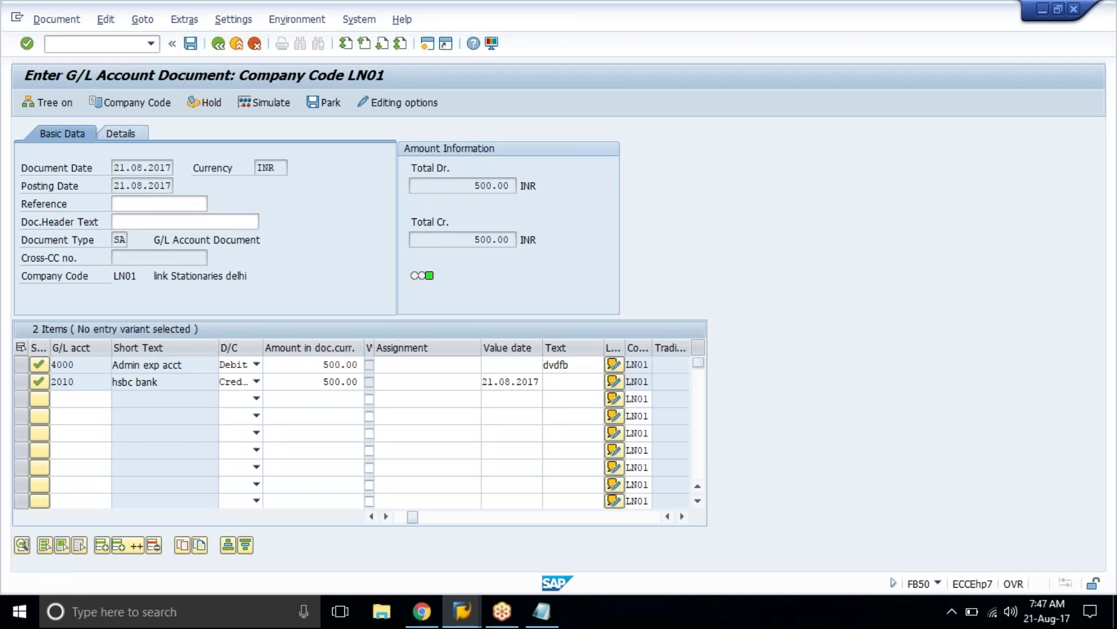
{"action": "left_click", "coordinate": [127, 41]}
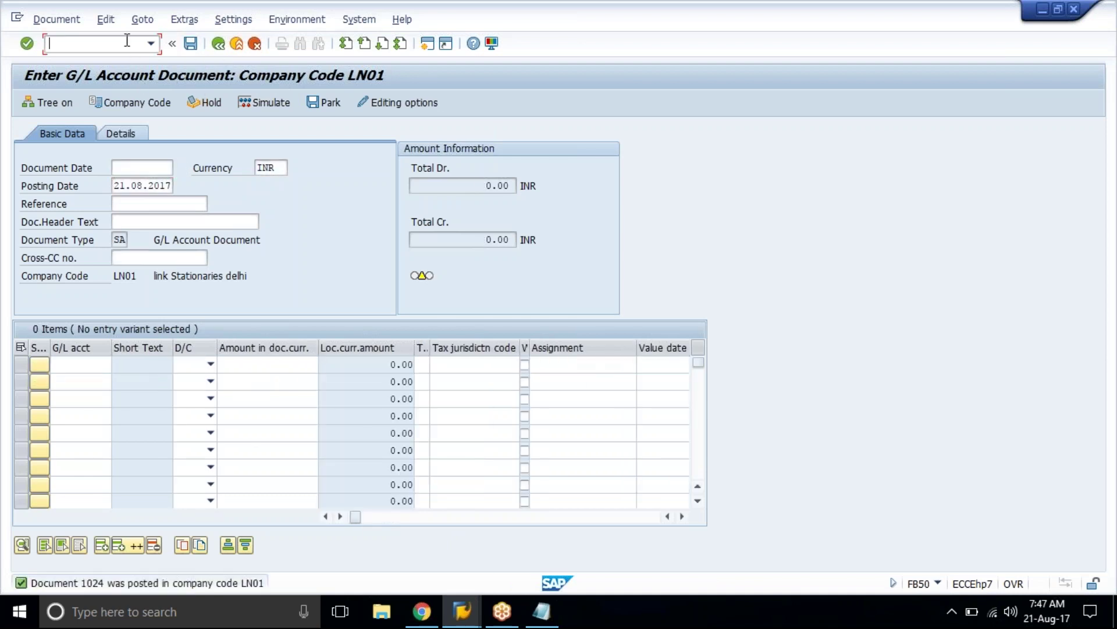
{"action": "type", "text": "/nfb5"}
{"action": "key", "text": "Return"}
{"action": "key", "text": "Return"}
Step: Enter date 21.08.2017, debit 4000 for 500 and credit 2010 for 500
{"action": "key", "text": "Down"}
{"action": "key", "text": "Down"}
{"action": "key", "text": "Down"}
{"action": "left_click", "coordinate": [108, 364]}
{"action": "type", "text": "4000"}
{"action": "key", "text": "Down"}
{"action": "type", "text": "2010"}
{"action": "key", "text": "Tab"}
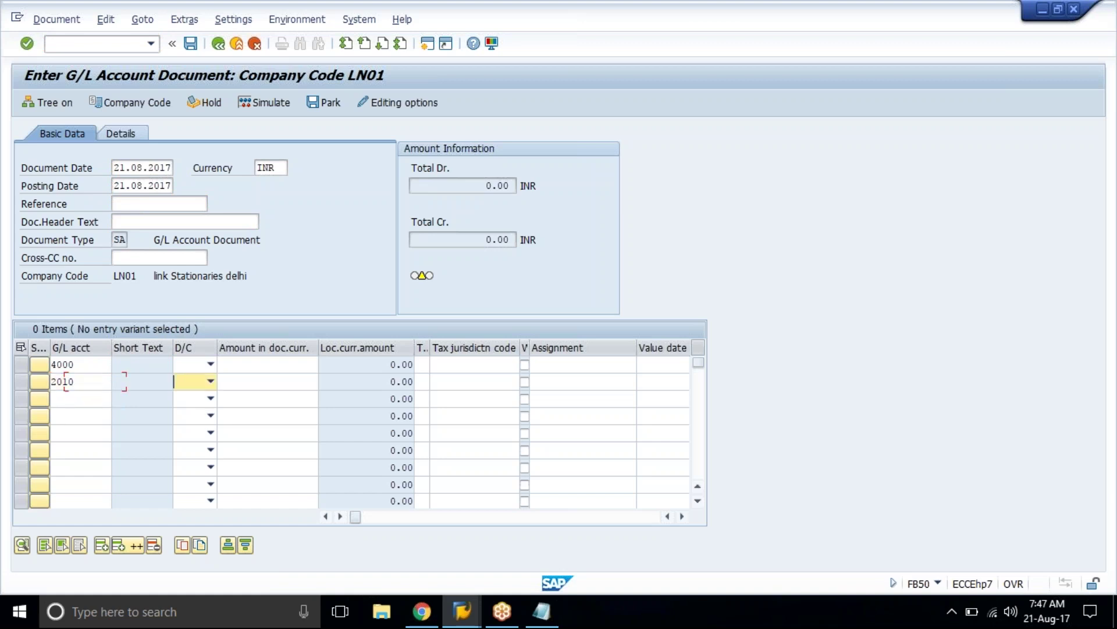
{"action": "key", "text": "c"}
{"action": "key", "text": "Up"}
{"action": "key", "text": "d"}
{"action": "key", "text": "Tab"}
{"action": "type", "text": "500"}
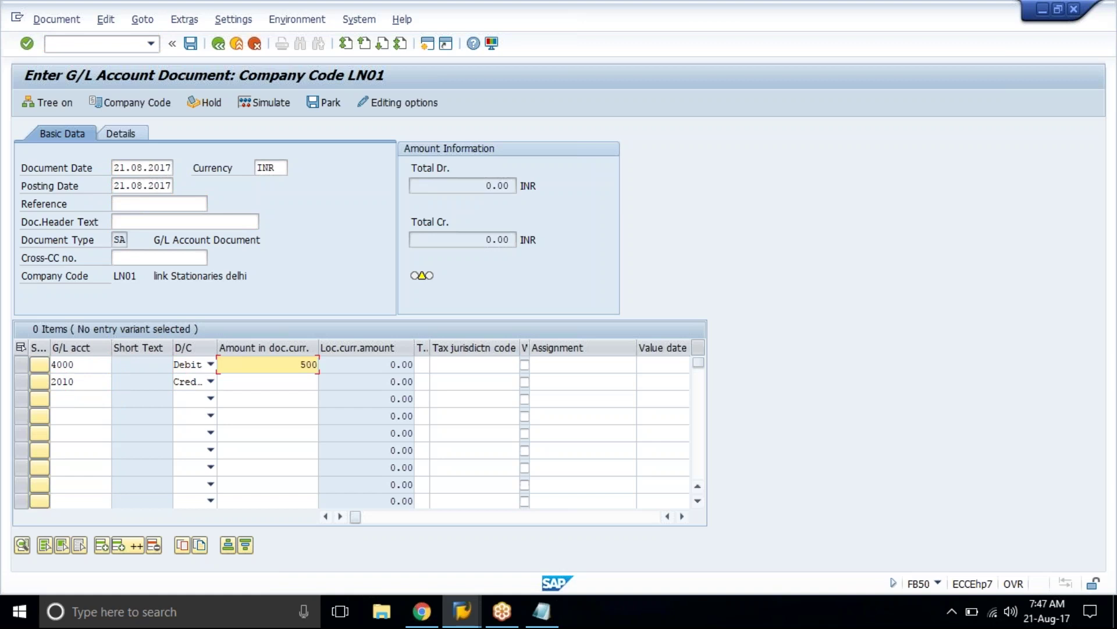
{"action": "key", "text": "Down"}
{"action": "type", "text": "500"}
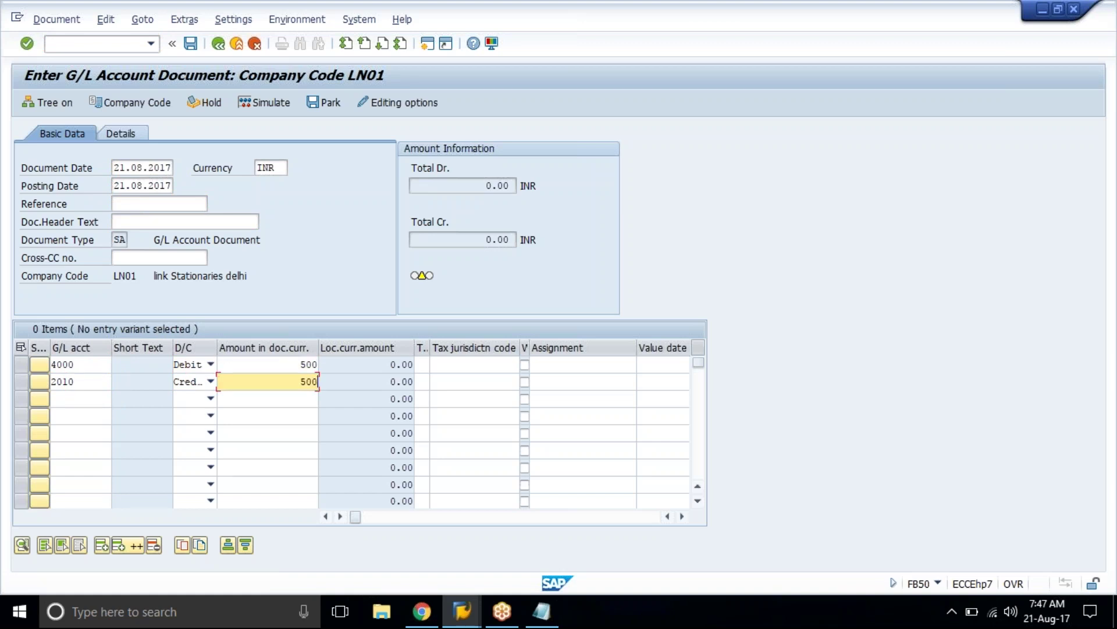
Step: Set 2010's value date to 21.08.2017, post document 1025, and end the session
{"action": "left_click", "coordinate": [541, 381]}
{"action": "key", "text": "Return"}
{"action": "key", "text": "Down"}
{"action": "key", "text": "Return"}
{"action": "key", "text": "Return"}
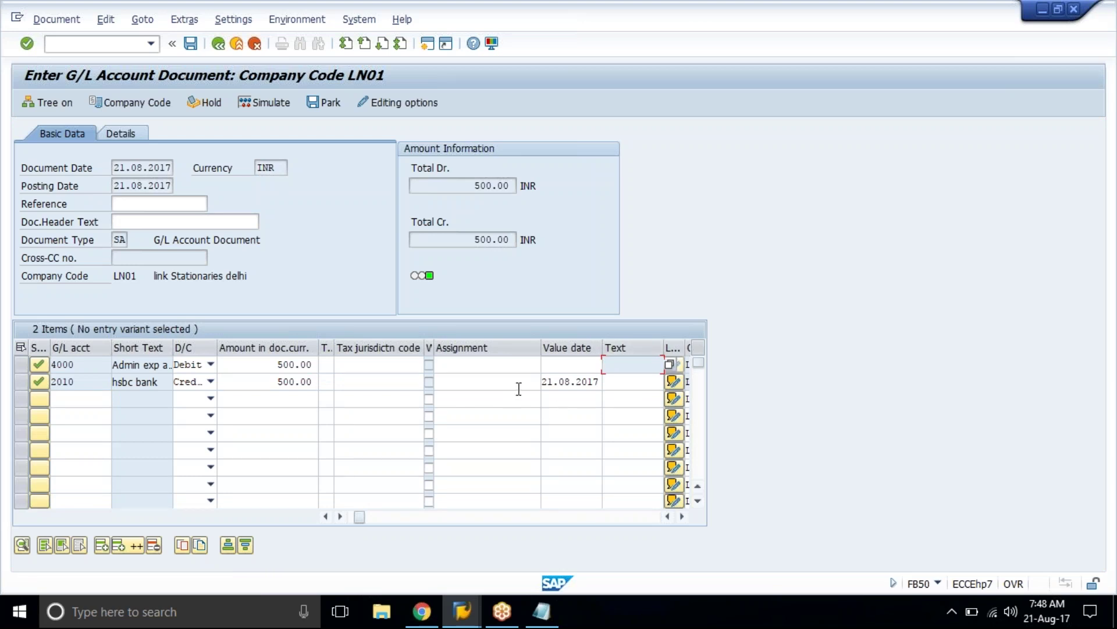
{"action": "left_click", "coordinate": [343, 271]}
{"action": "left_click", "coordinate": [189, 46]}
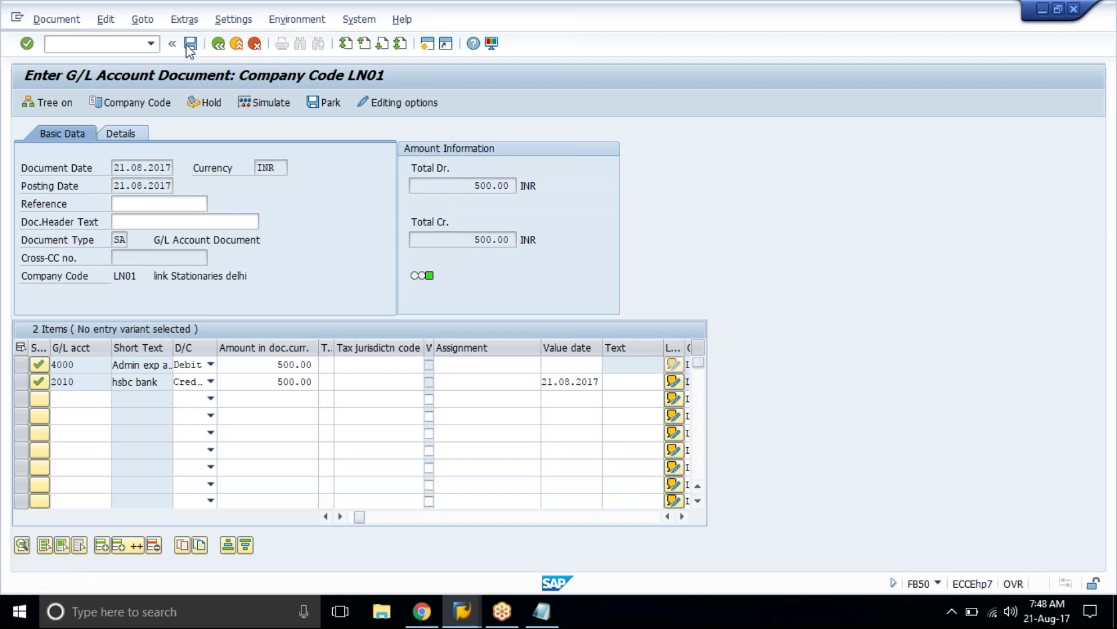
{"action": "left_click", "coordinate": [350, 24]}
{"action": "left_click", "coordinate": [379, 54]}
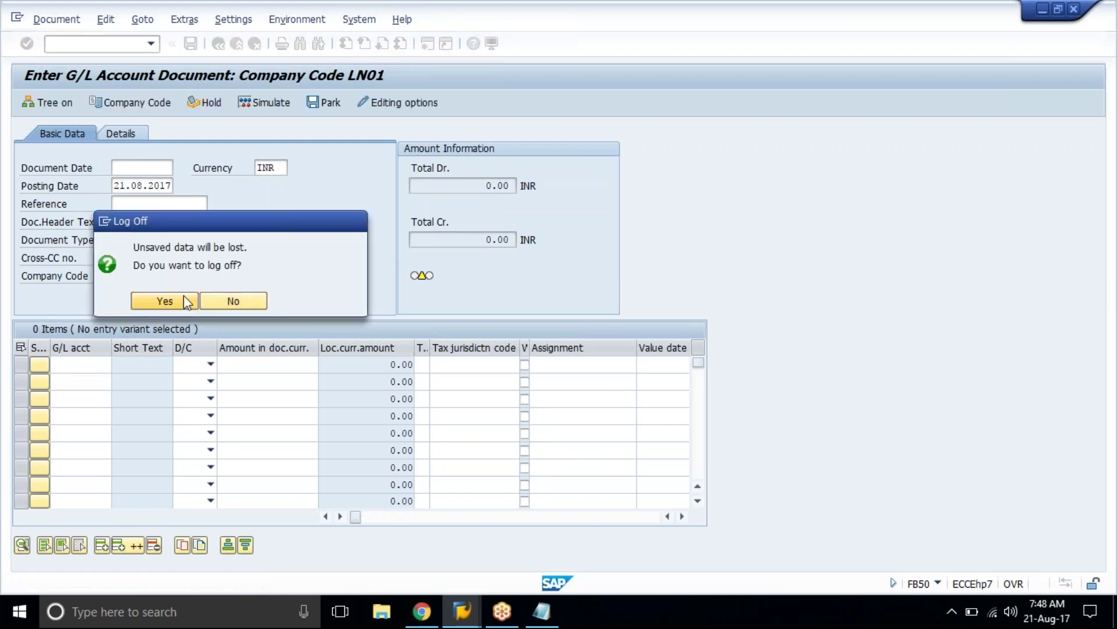
Step: Confirm log-off and expand Financial Accounting (New) > Global Settings > Ledgers in the IMG
{"action": "left_click", "coordinate": [164, 301]}
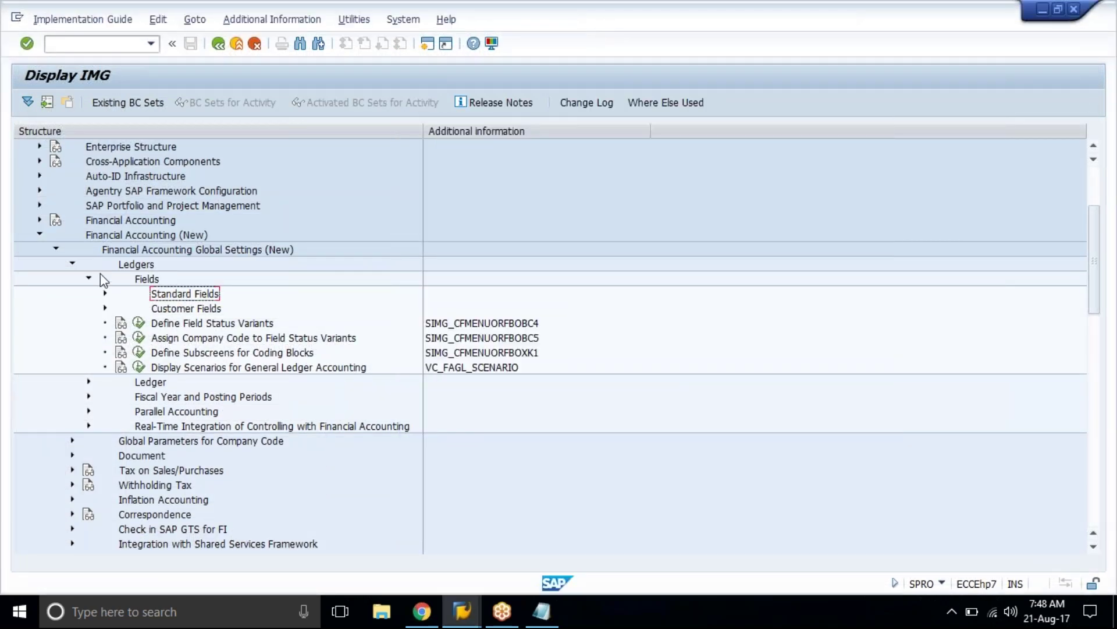
{"action": "left_click", "coordinate": [132, 235]}
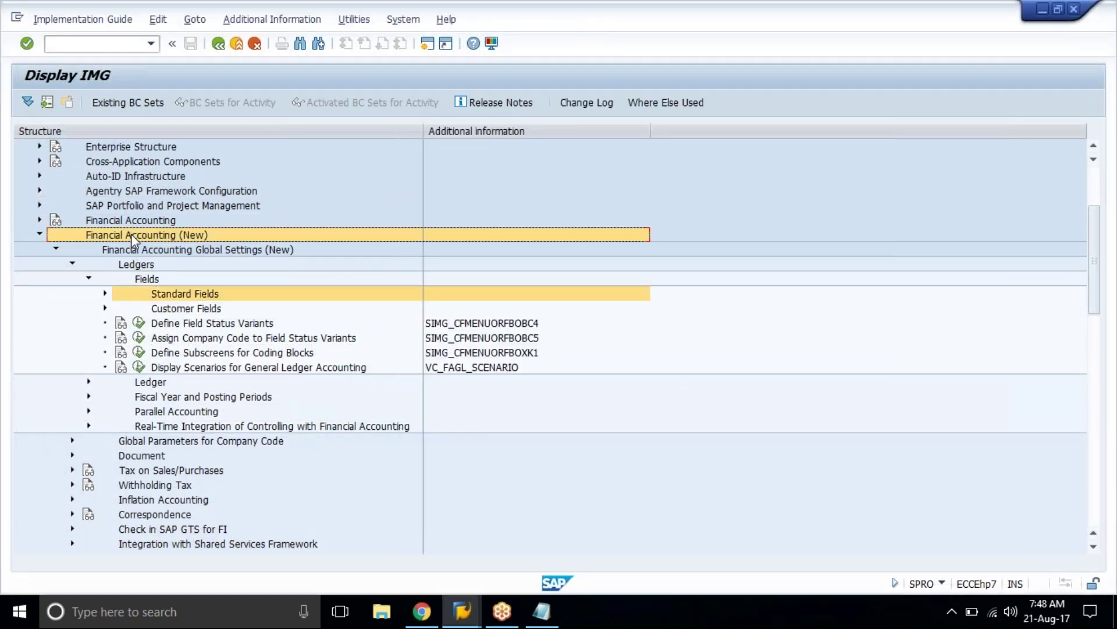
{"action": "left_click", "coordinate": [145, 248]}
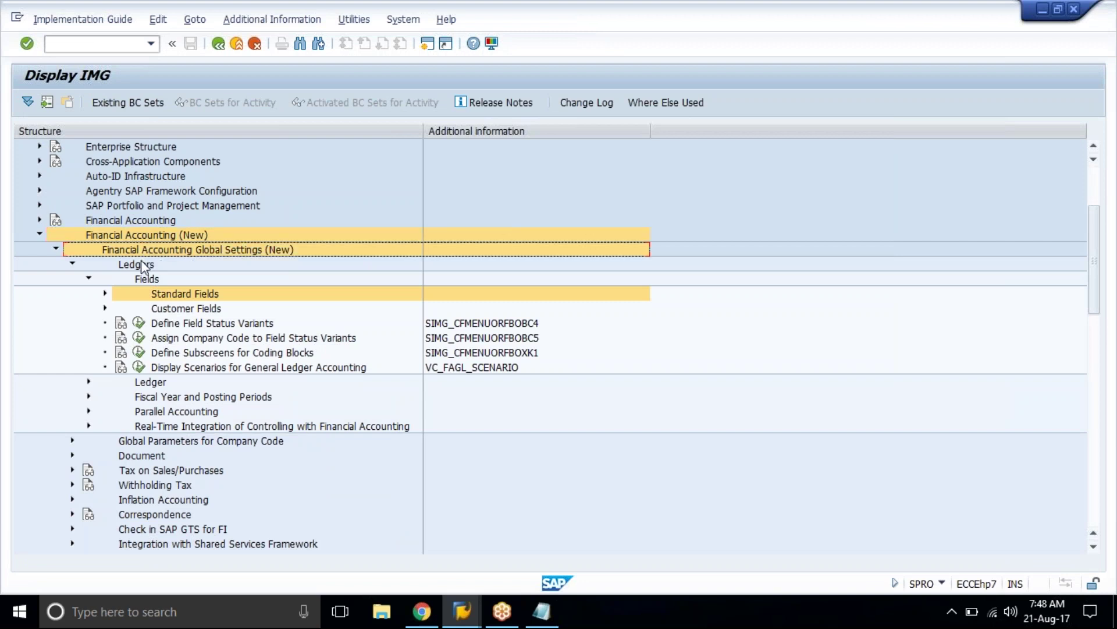
{"action": "left_click", "coordinate": [140, 262]}
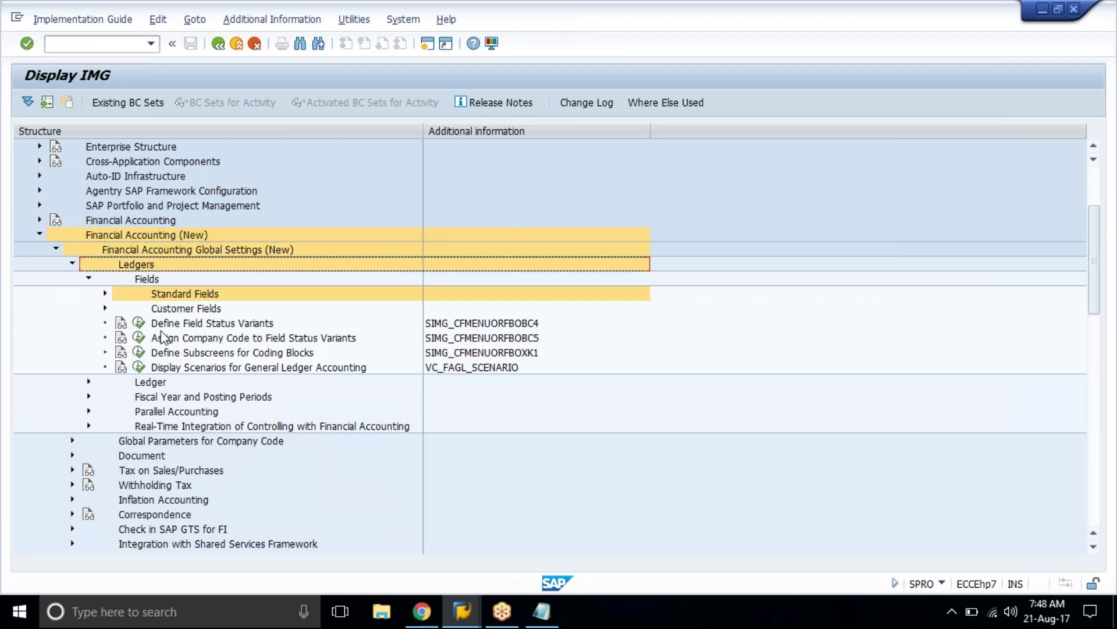
{"action": "left_click", "coordinate": [177, 398]}
{"action": "left_click", "coordinate": [176, 395]}
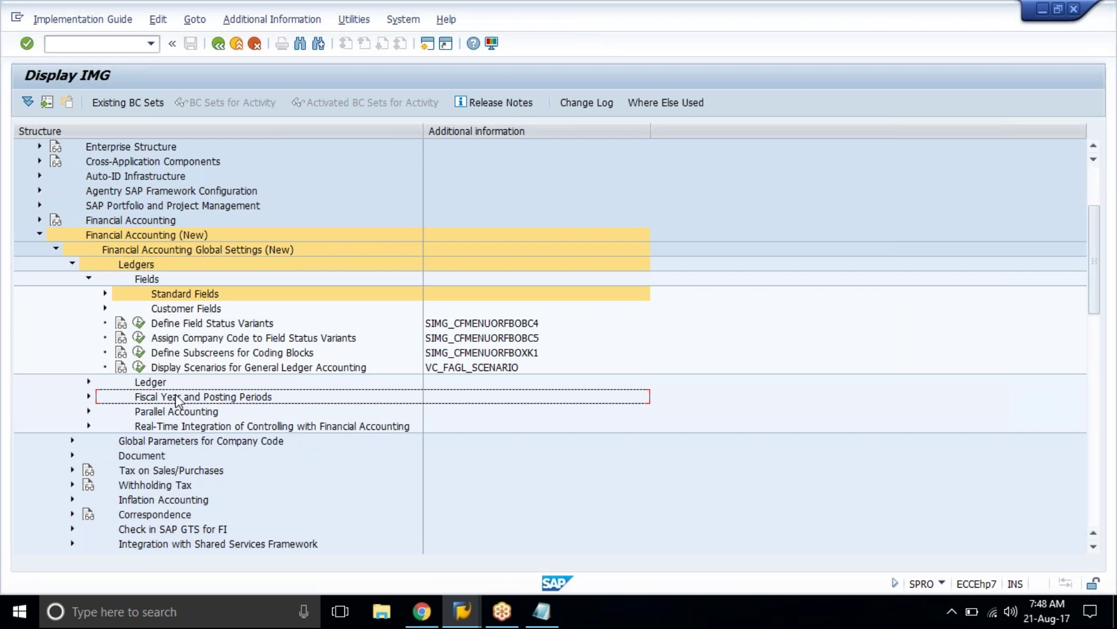
{"action": "left_click", "coordinate": [88, 279]}
{"action": "left_click", "coordinate": [166, 308]}
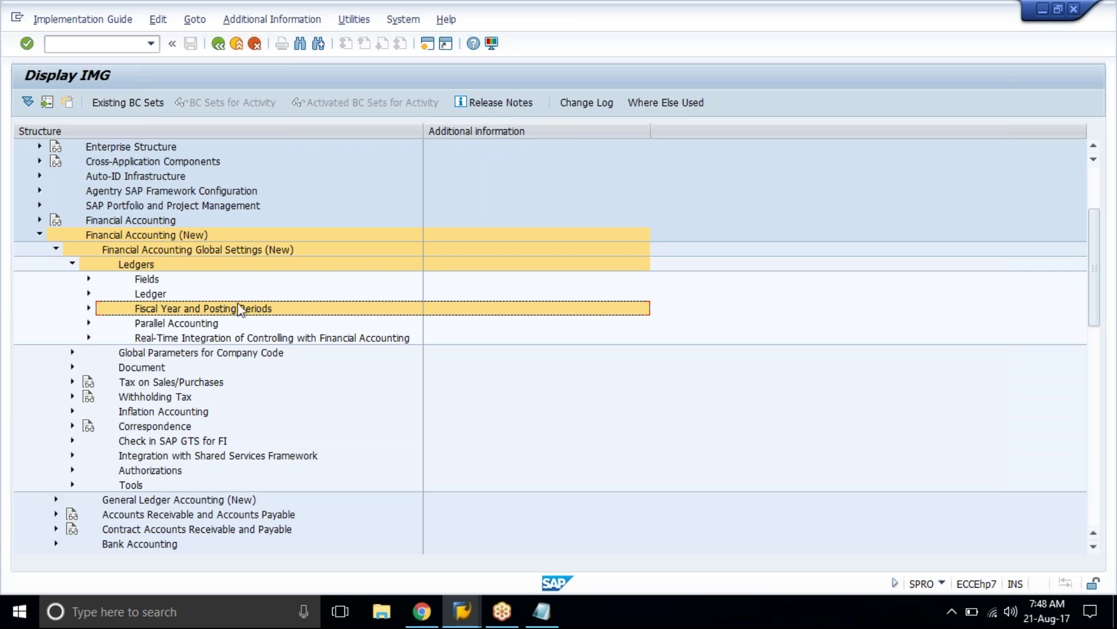
Step: Expand the Fields branch and run Define Field Status Variants
{"action": "left_click", "coordinate": [150, 282]}
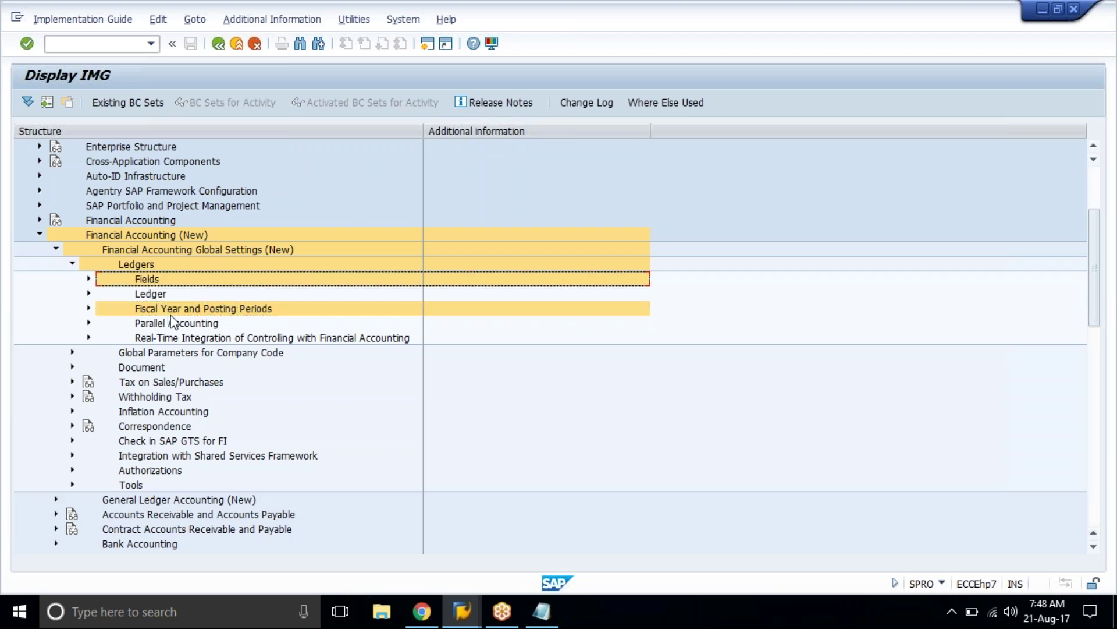
{"action": "left_click", "coordinate": [89, 279]}
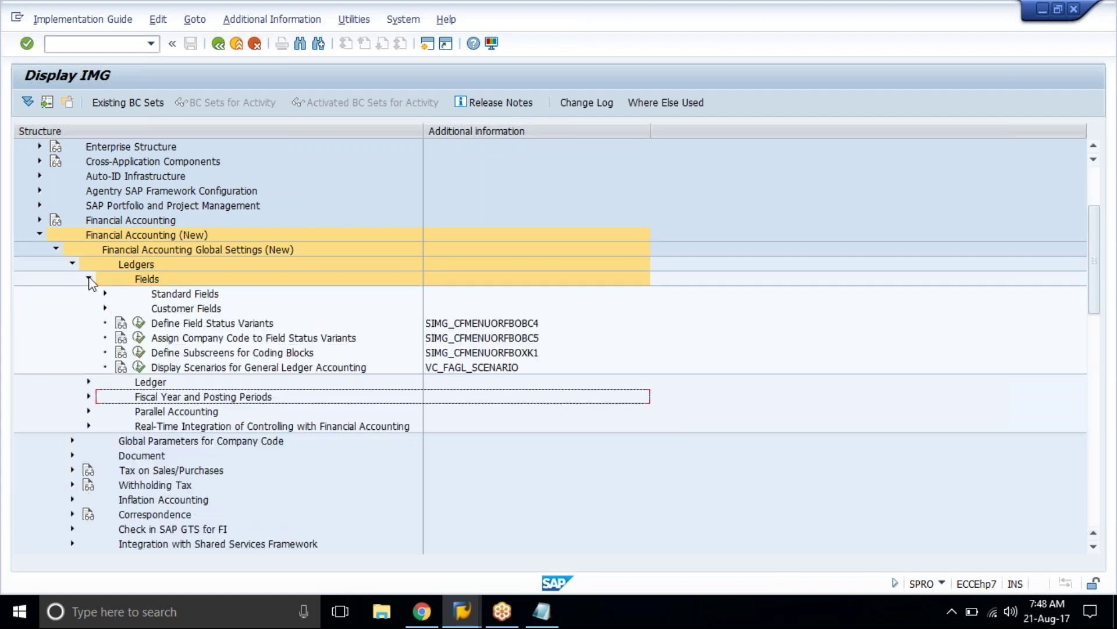
{"action": "left_click", "coordinate": [190, 324]}
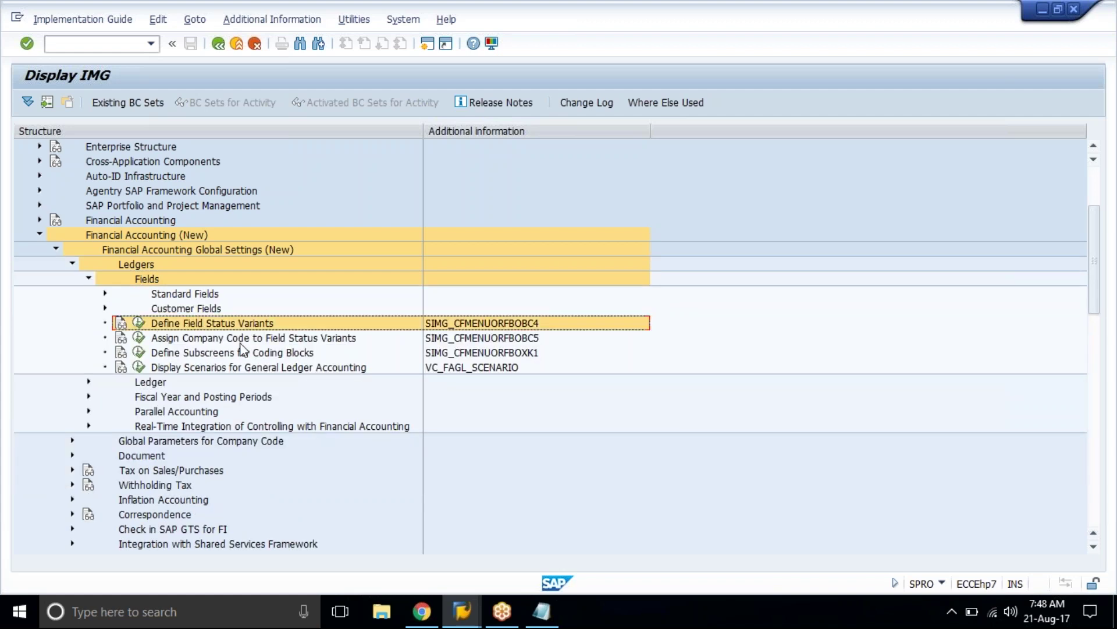
{"action": "left_click", "coordinate": [241, 343]}
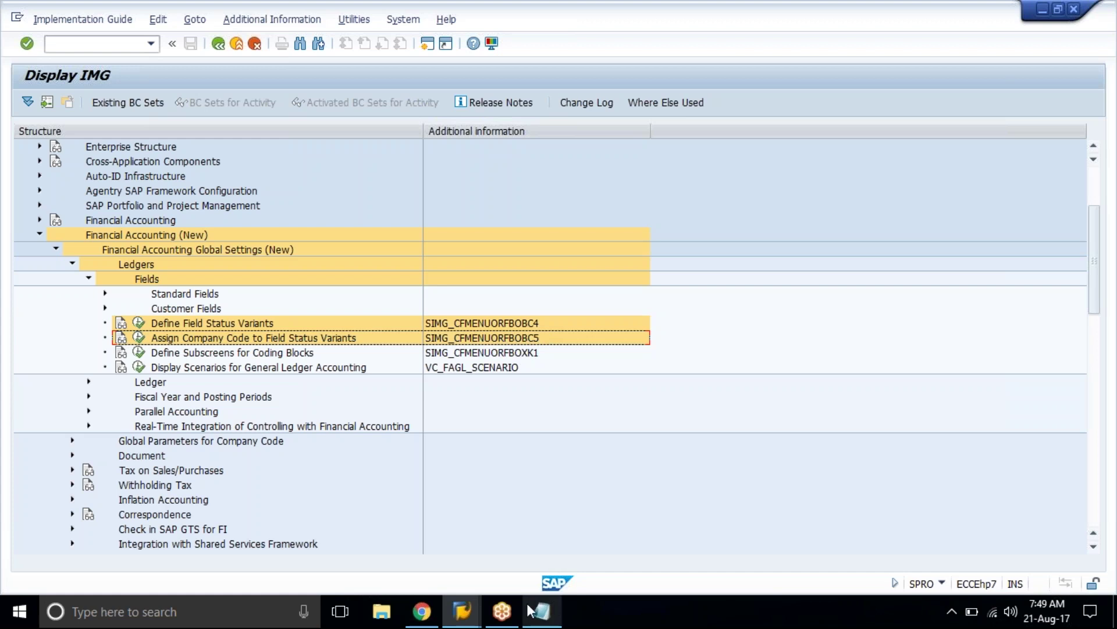
{"action": "left_click", "coordinate": [472, 616]}
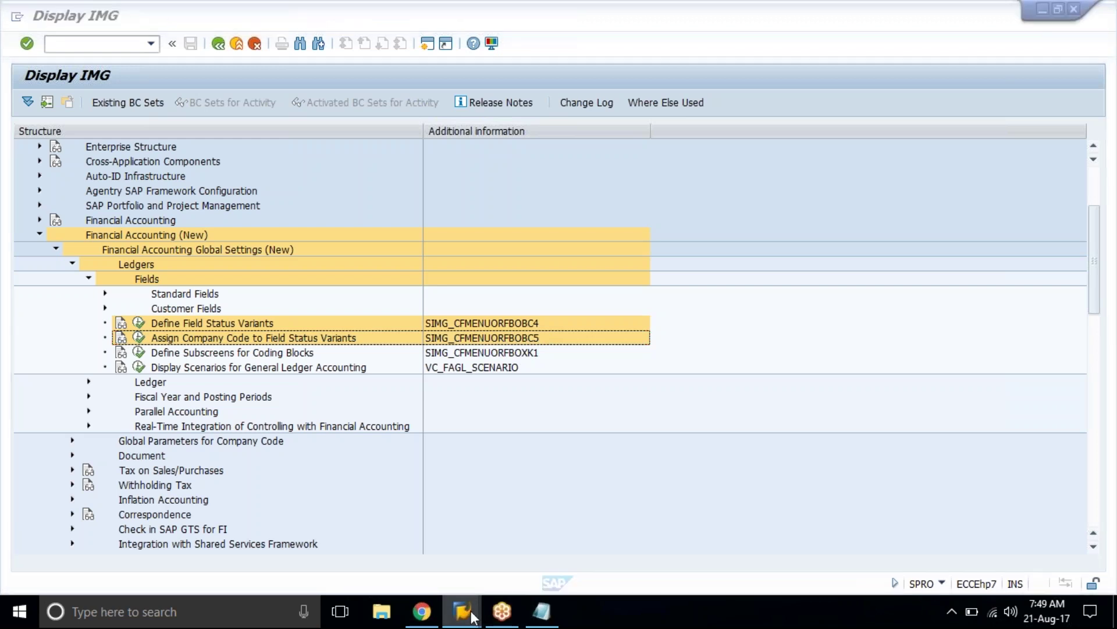
{"action": "left_click", "coordinate": [499, 527]}
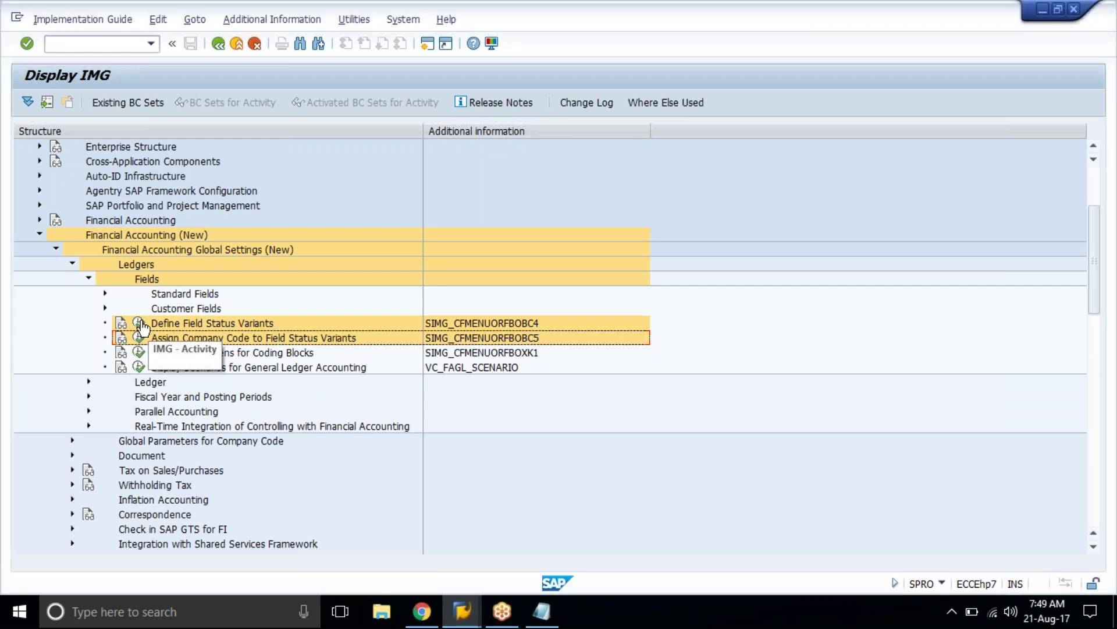
{"action": "left_click", "coordinate": [139, 324]}
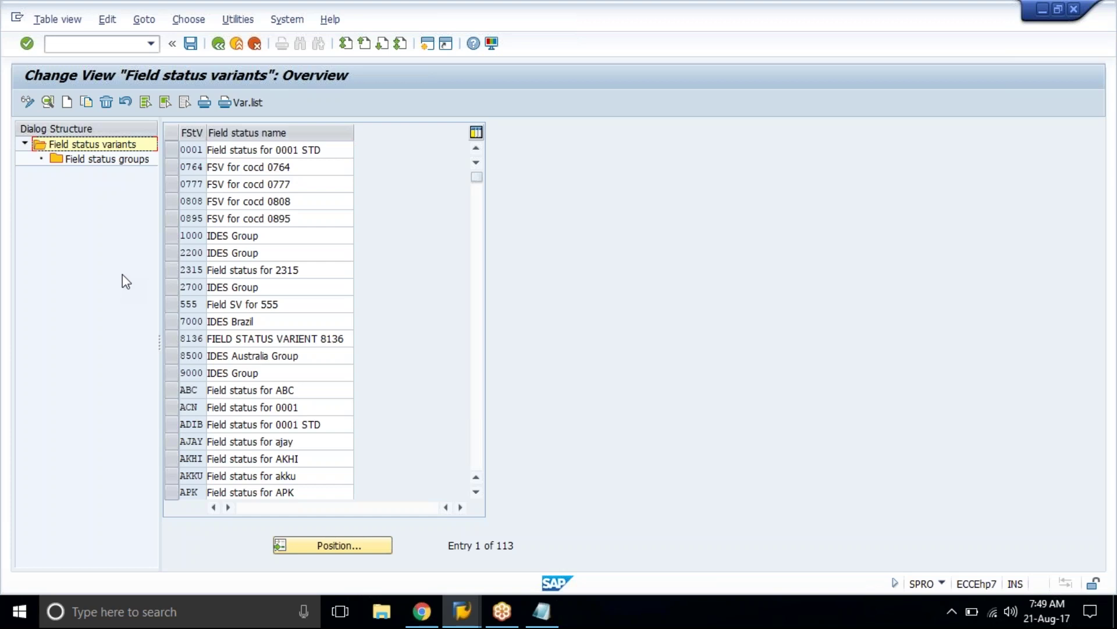
Step: Copy field status variant 0001 with Copy As, changing the new key to TAT1
{"action": "left_click", "coordinate": [170, 150]}
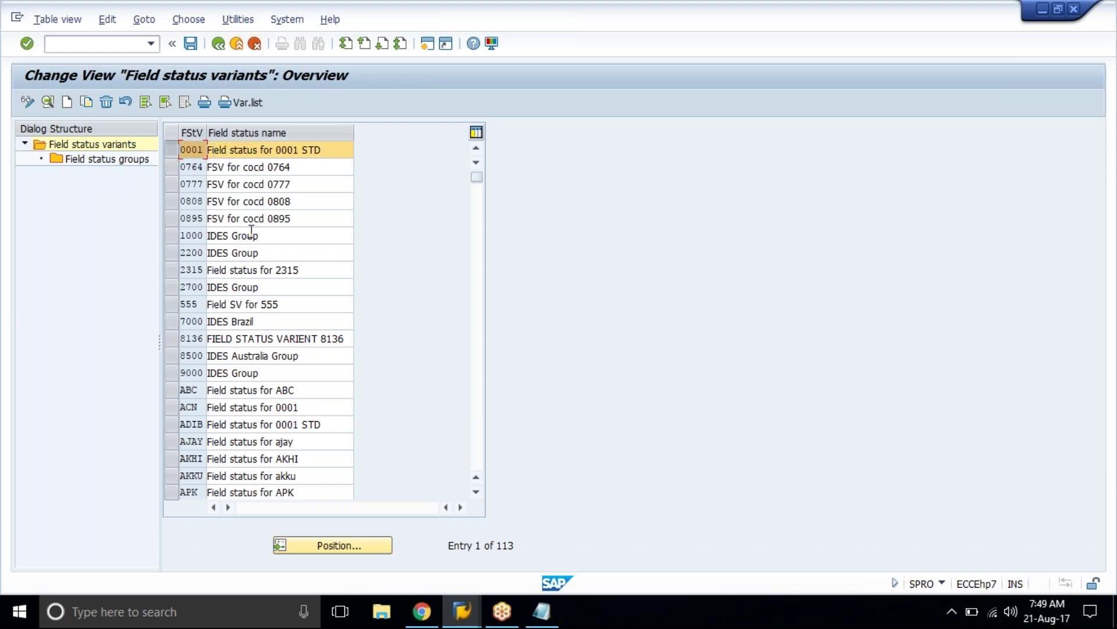
{"action": "left_click", "coordinate": [329, 153]}
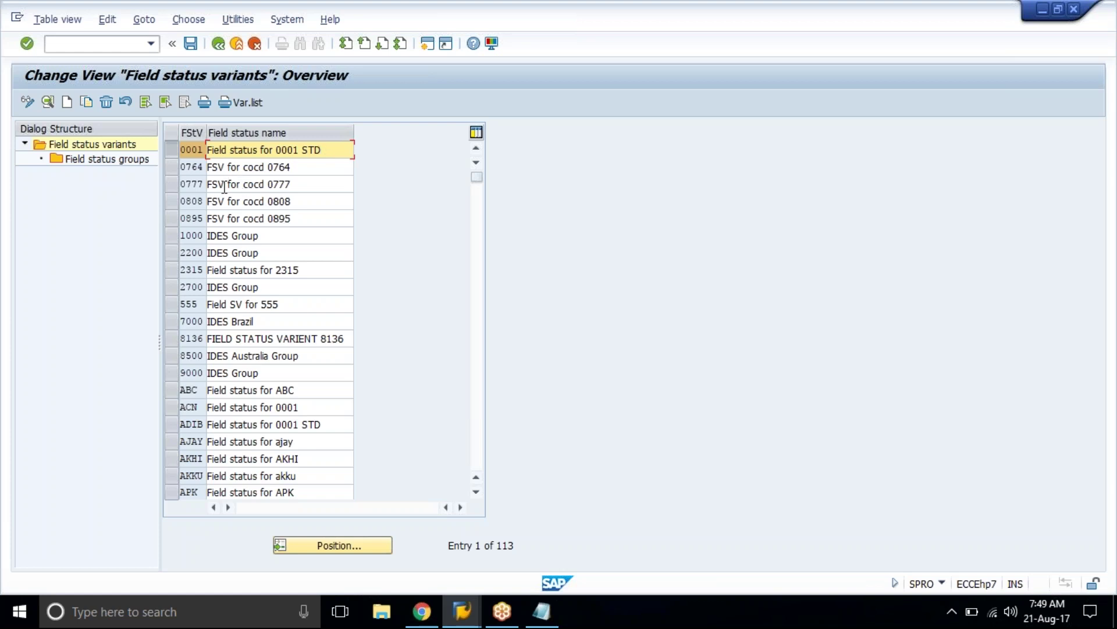
{"action": "left_click", "coordinate": [172, 153]}
{"action": "left_click", "coordinate": [171, 152]}
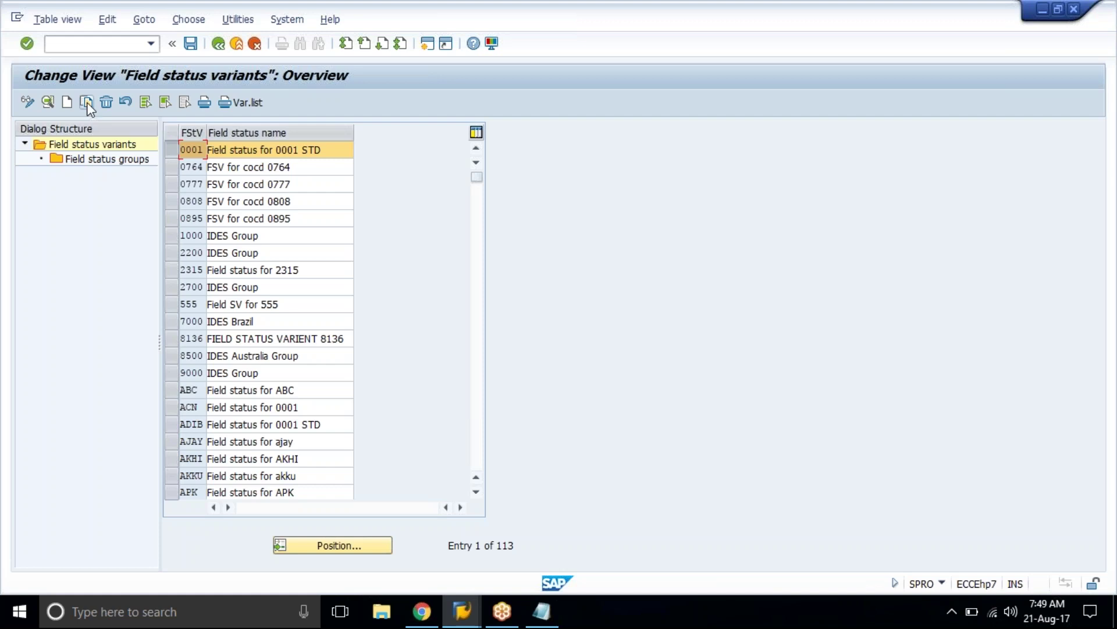
{"action": "left_click", "coordinate": [87, 103]}
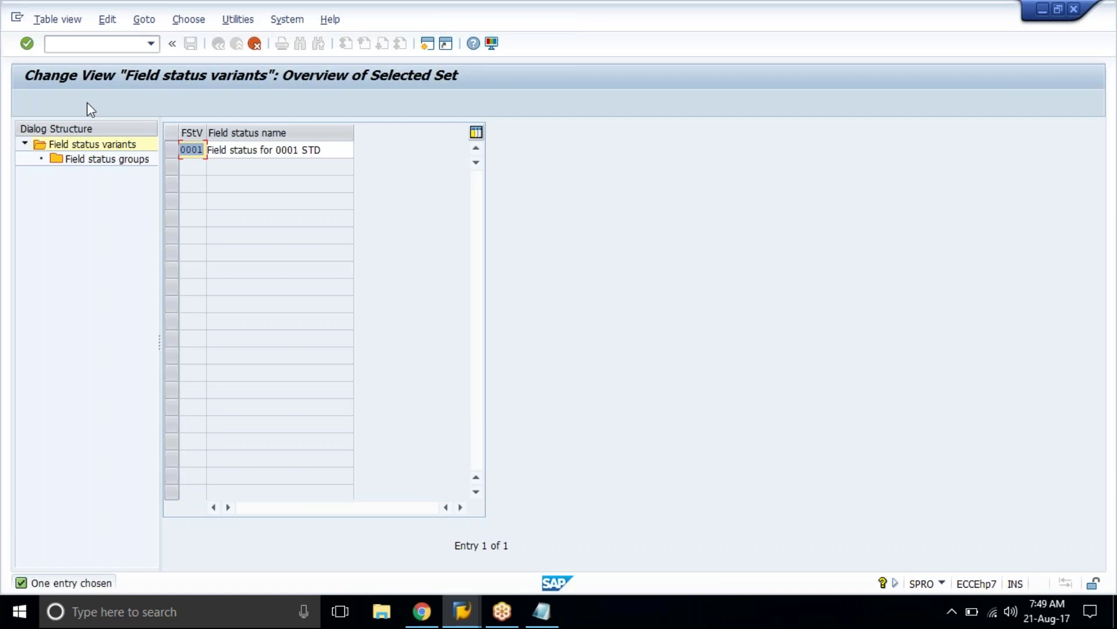
{"action": "key", "text": "Return"}
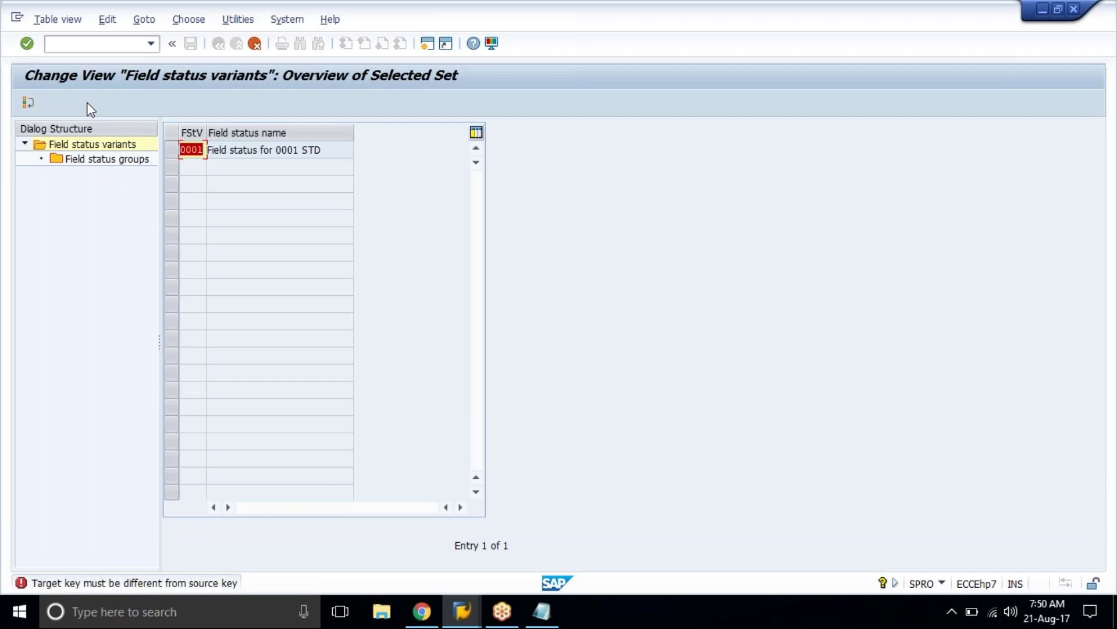
{"action": "key", "text": "BackSpace"}
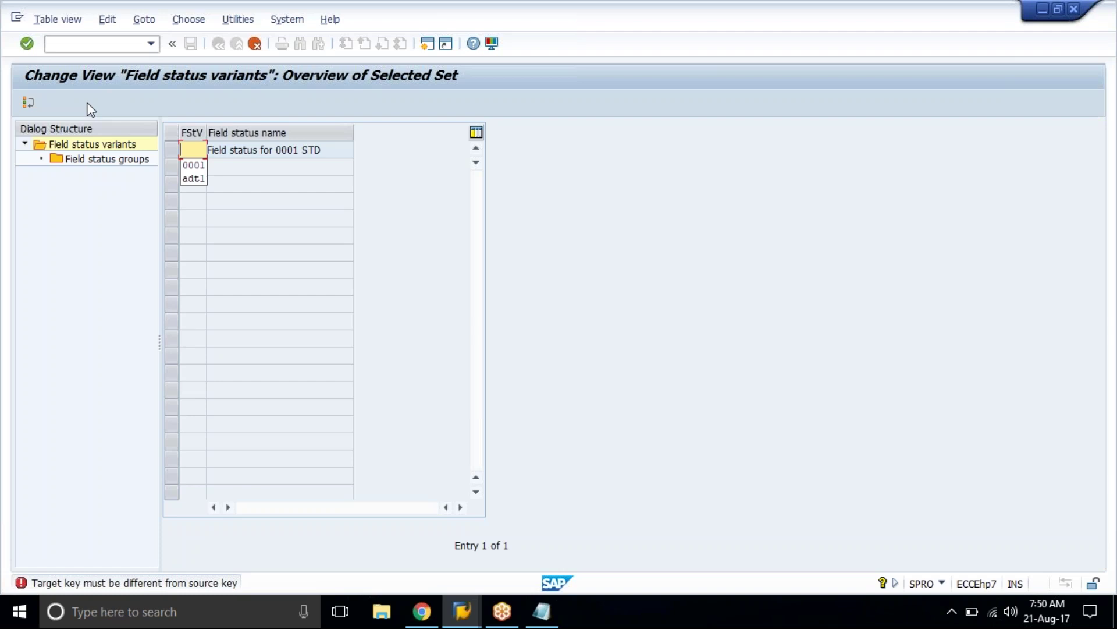
{"action": "type", "text": "tat1"}
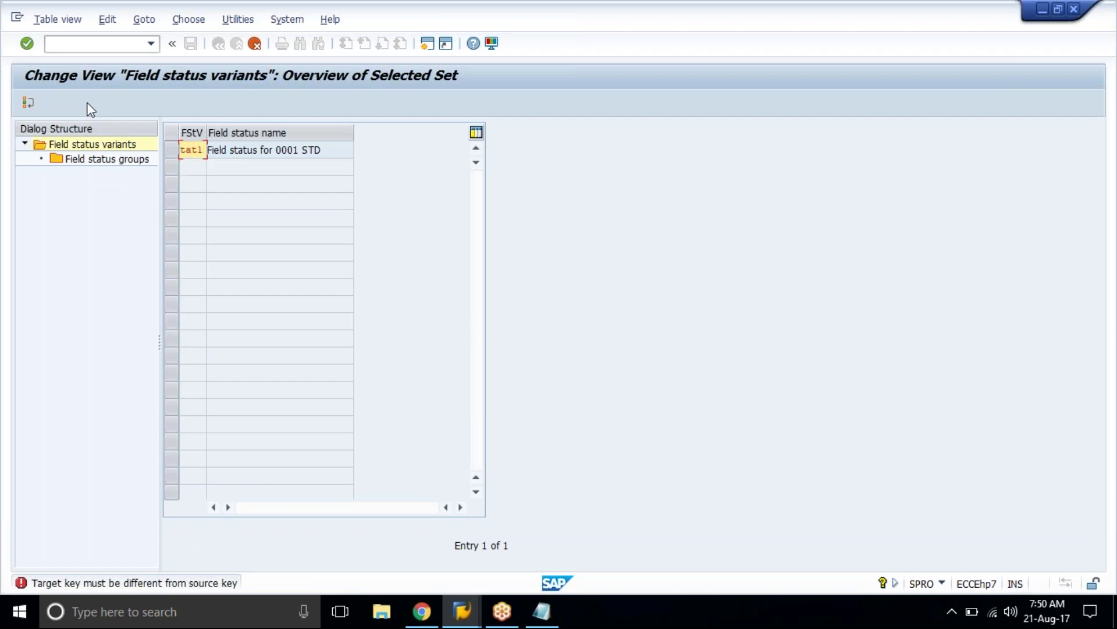
{"action": "key", "text": "Return"}
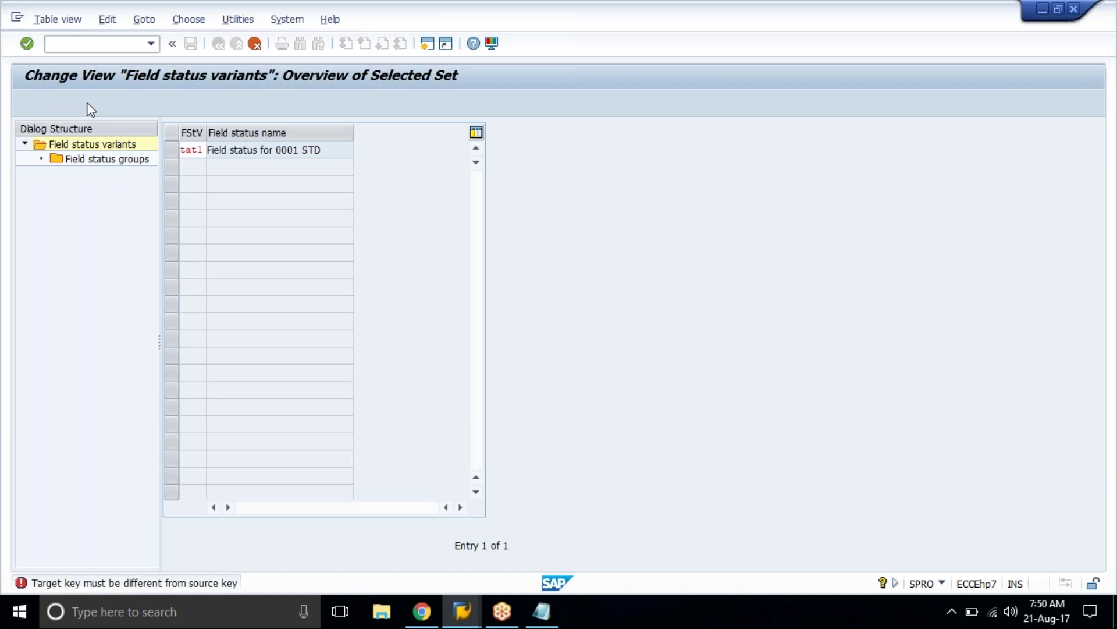
{"action": "key", "text": "Return"}
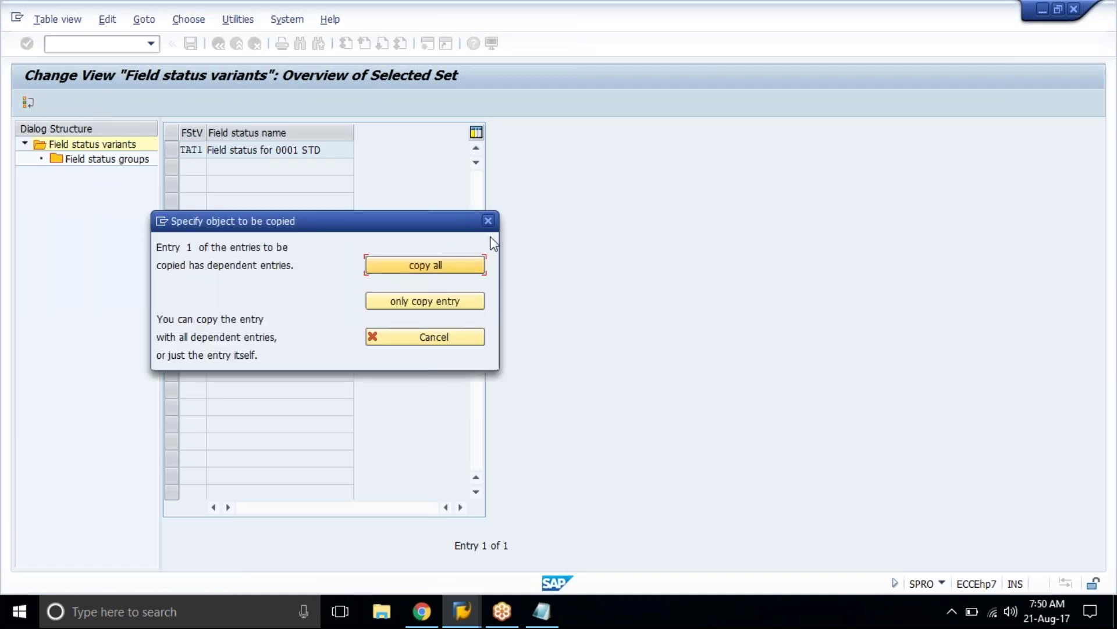
Step: Copy all dependent entries of 0001 and acknowledge the 41 copied entries
{"action": "left_click", "coordinate": [459, 261]}
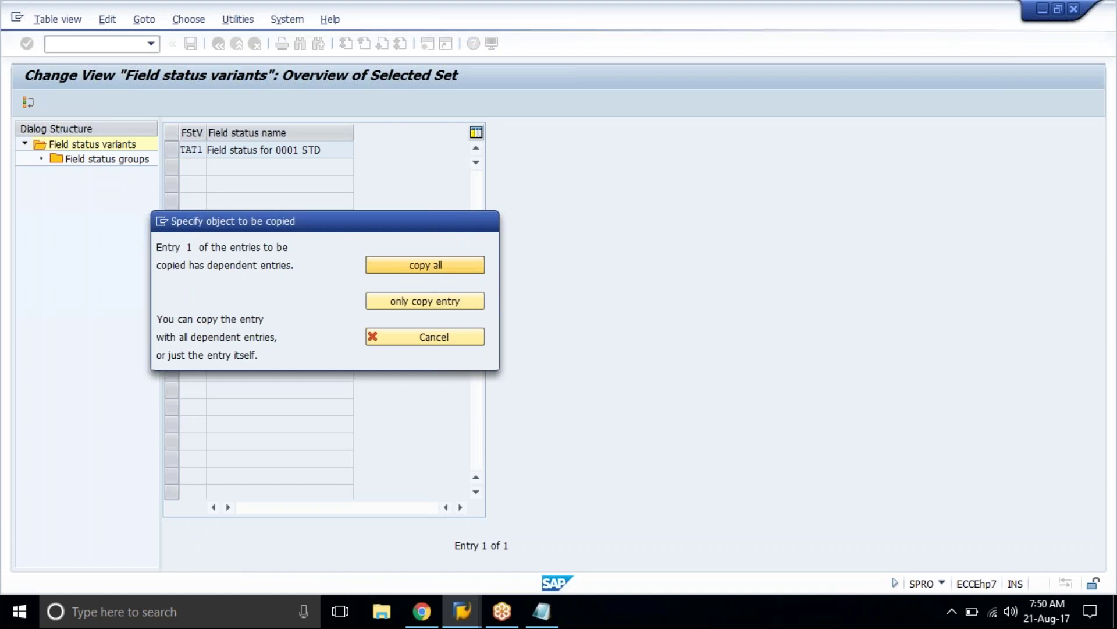
{"action": "left_click_drag", "start_coordinate": [141, 388], "coordinate": [116, 390]}
{"action": "left_click_drag", "start_coordinate": [185, 400], "coordinate": [267, 427]}
{"action": "left_click", "coordinate": [266, 427]}
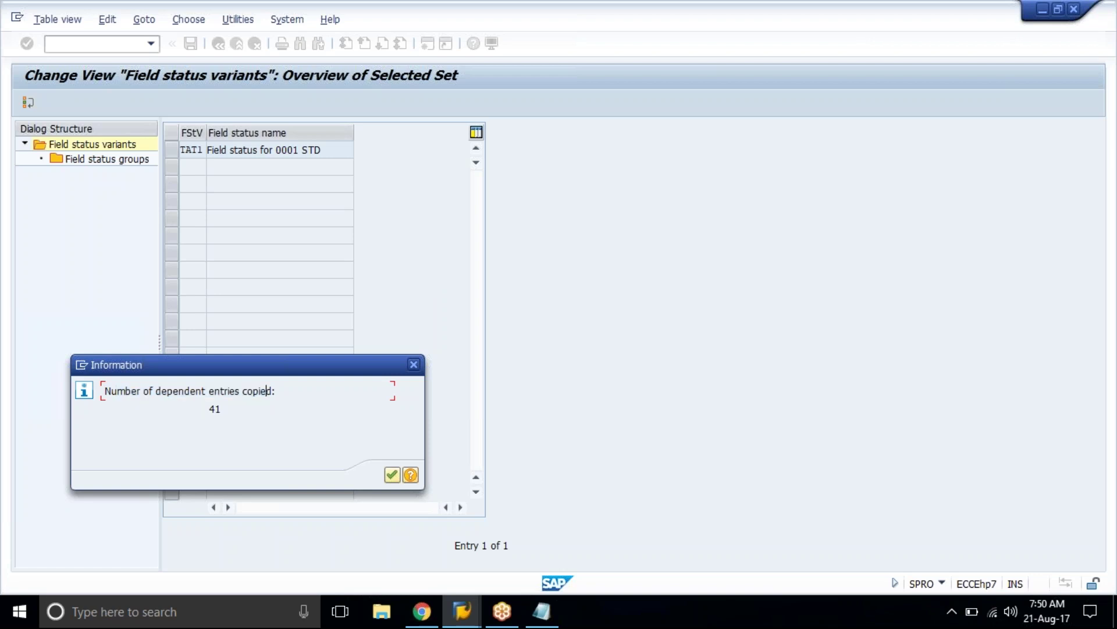
{"action": "left_click", "coordinate": [397, 472]}
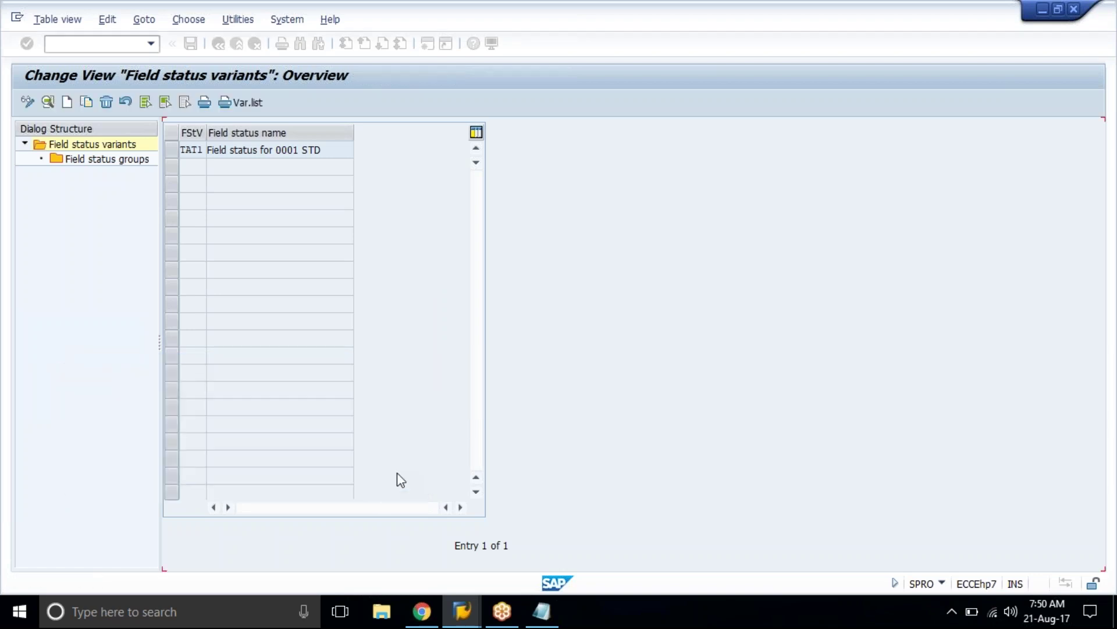
Step: Name the new variant 'Field status for tat1' and save it under a customizing request
{"action": "left_click", "coordinate": [329, 147]}
{"action": "key", "text": "BackSpace"}
{"action": "key", "text": "BackSpace"}
{"action": "key", "text": "BackSpace"}
{"action": "key", "text": "BackSpace"}
{"action": "key", "text": "BackSpace"}
{"action": "key", "text": "BackSpace"}
{"action": "key", "text": "BackSpace"}
{"action": "key", "text": "BackSpace"}
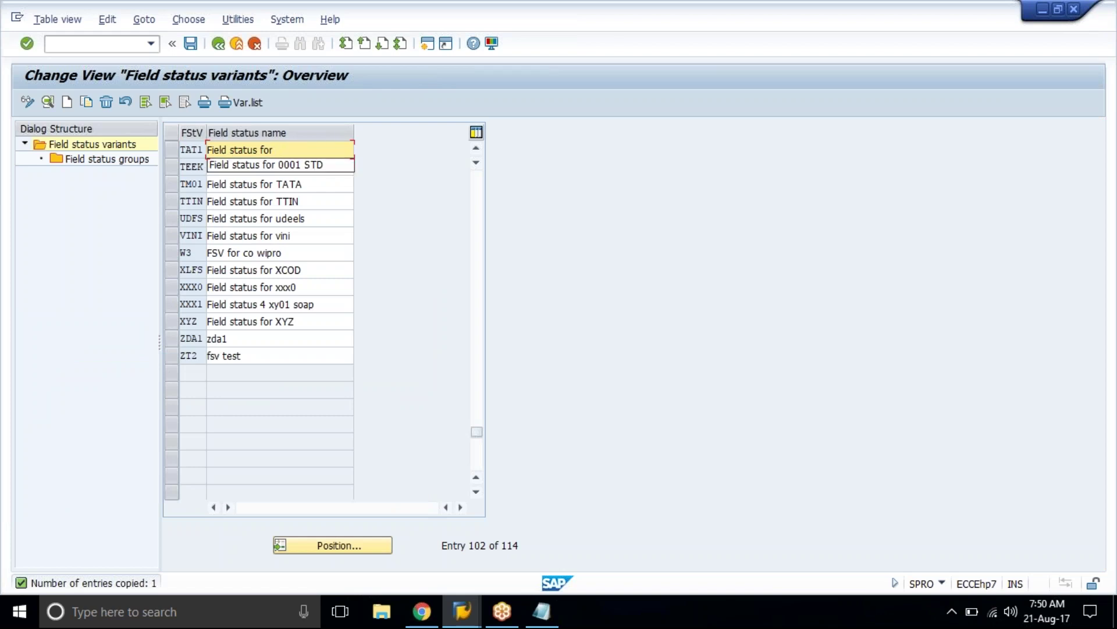
{"action": "type", "text": "tat1"}
{"action": "key", "text": "Return"}
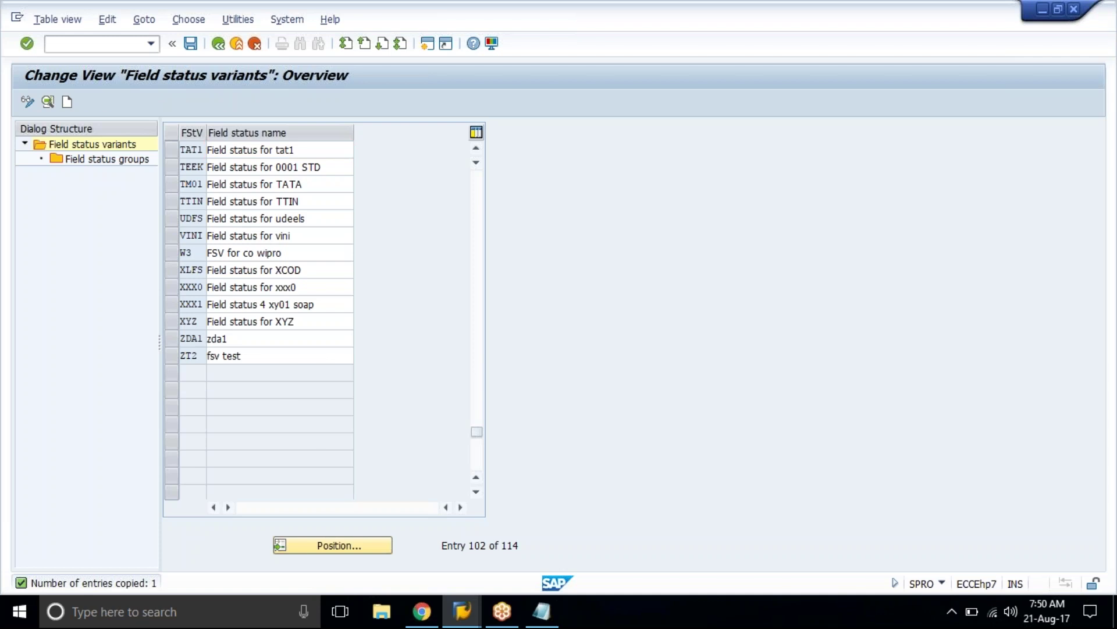
{"action": "left_click", "coordinate": [194, 45]}
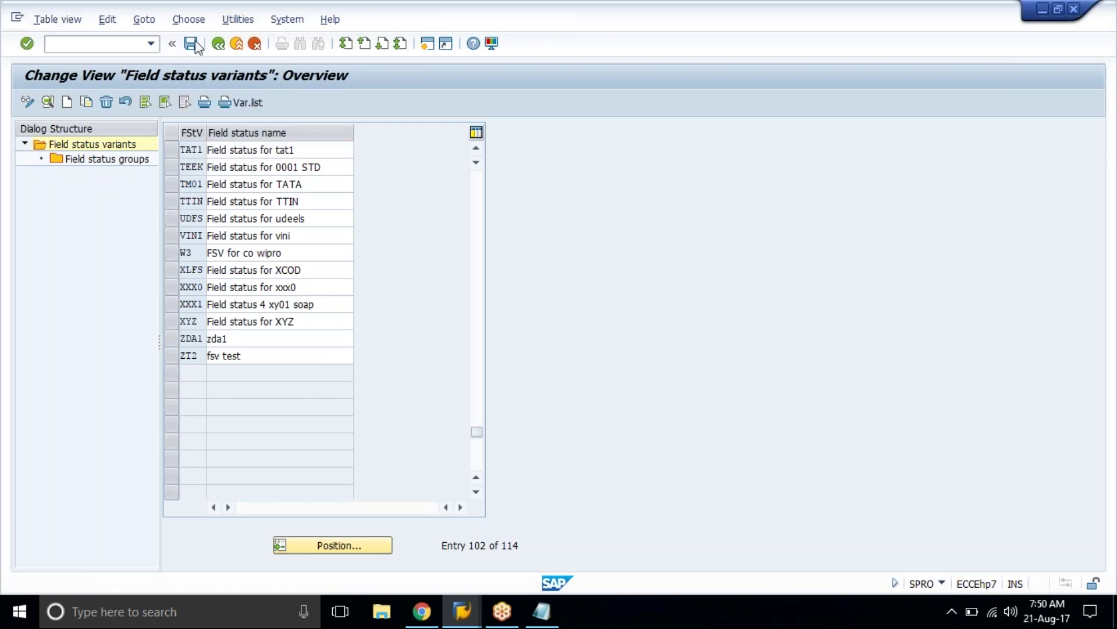
{"action": "left_click", "coordinate": [193, 44]}
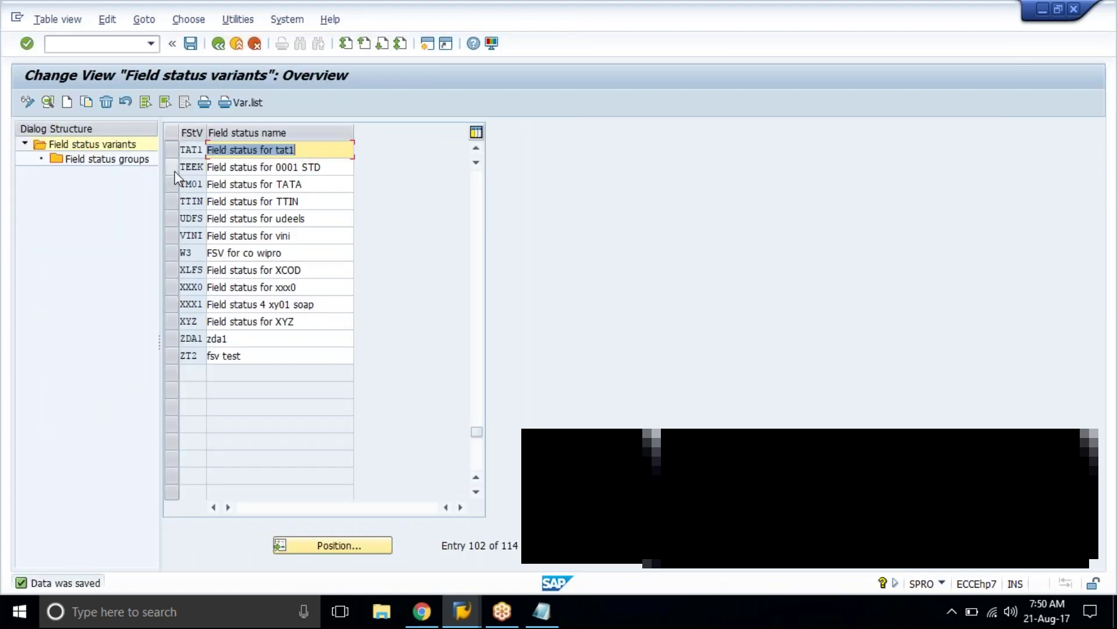
{"action": "left_click", "coordinate": [170, 149]}
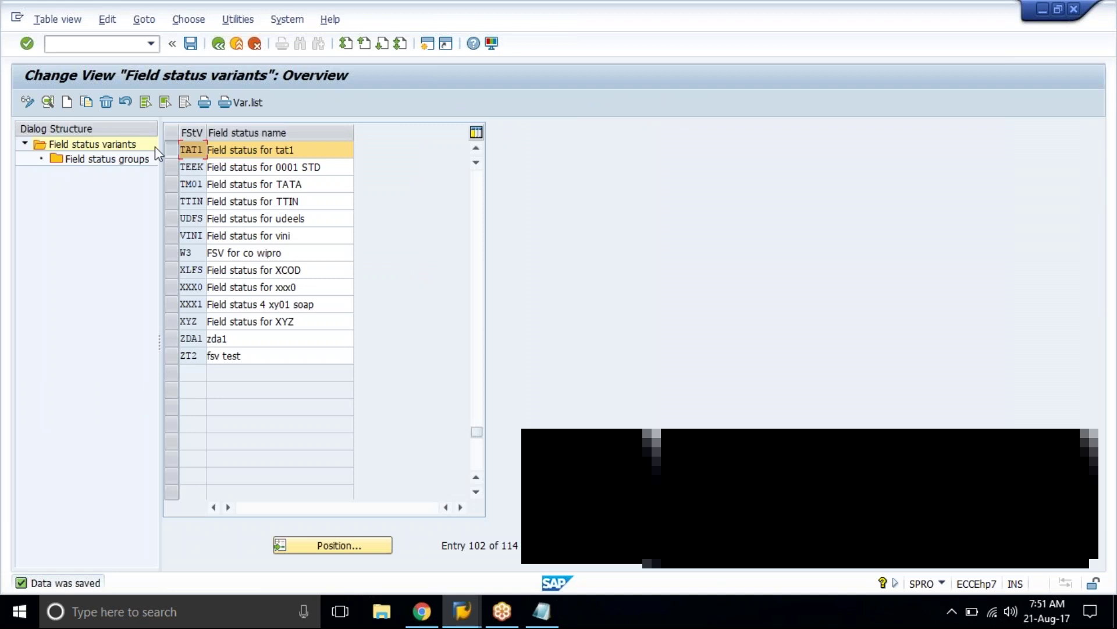
Step: Open TAT1's field status groups and mark G001, G005, G009 and G013
{"action": "left_click", "coordinate": [112, 165]}
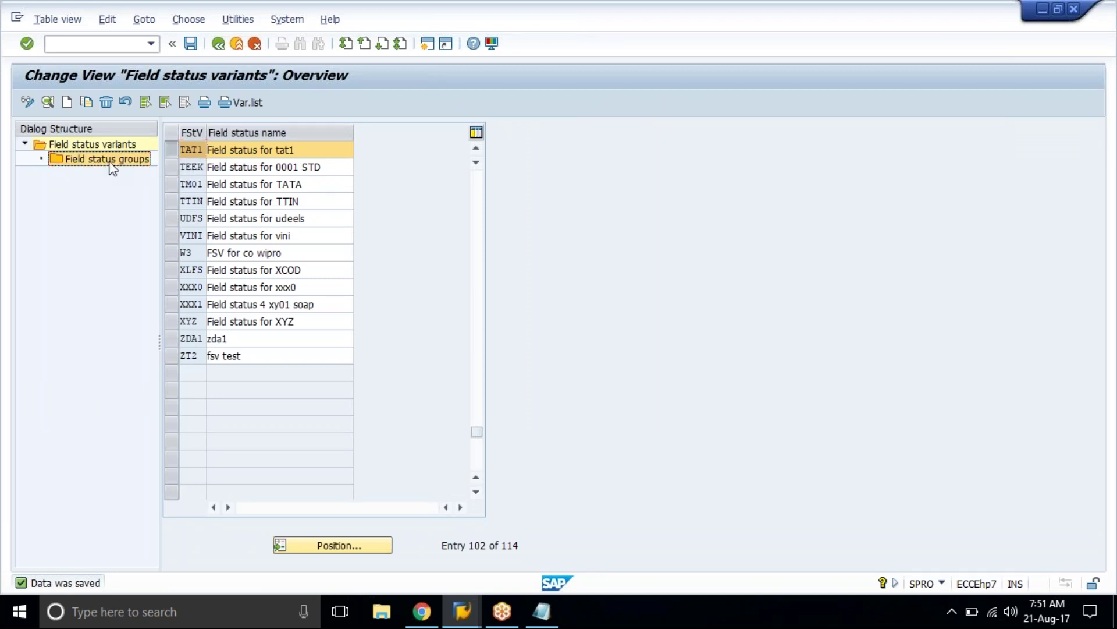
{"action": "double_click", "coordinate": [111, 166]}
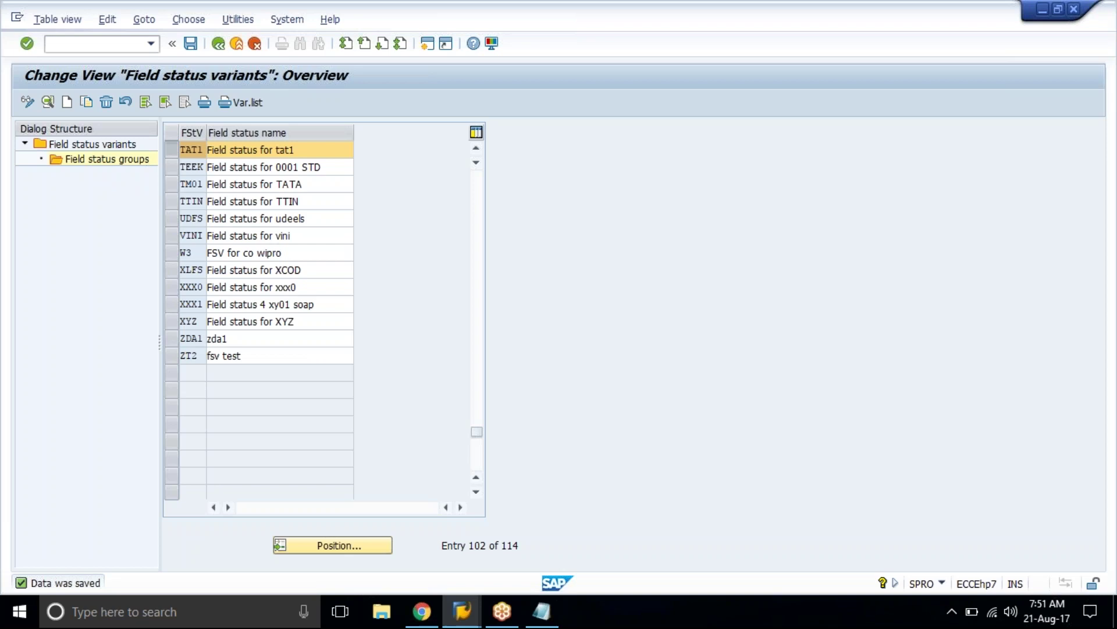
{"action": "left_click", "coordinate": [171, 185]}
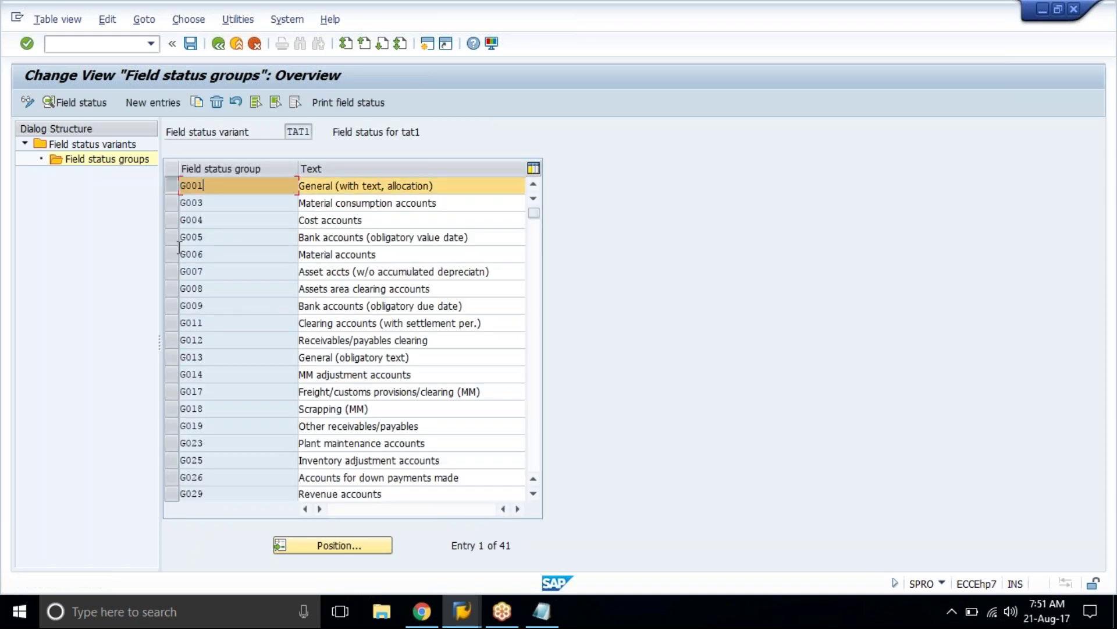
{"action": "left_click", "coordinate": [170, 237]}
{"action": "left_click", "coordinate": [225, 233]}
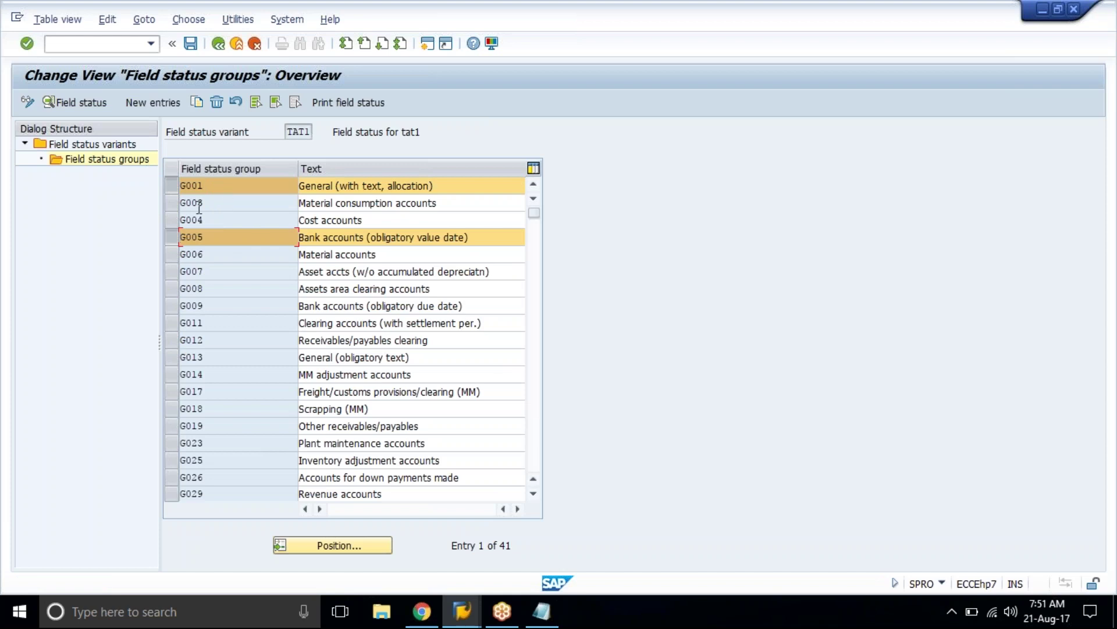
{"action": "left_click", "coordinate": [226, 184]}
{"action": "left_click", "coordinate": [169, 305]}
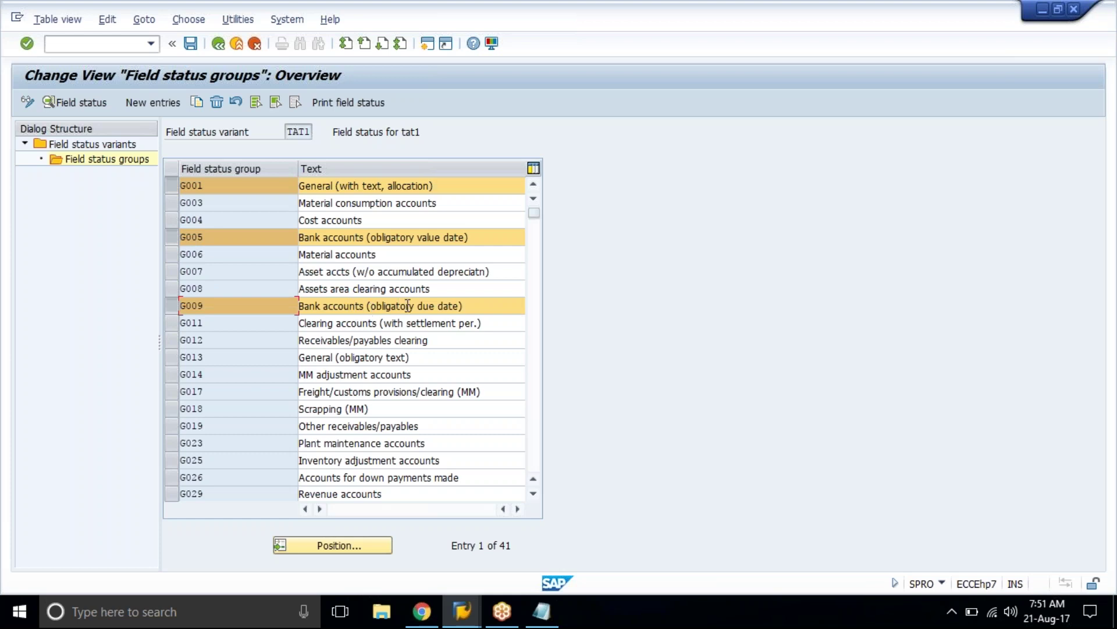
{"action": "left_click", "coordinate": [175, 357]}
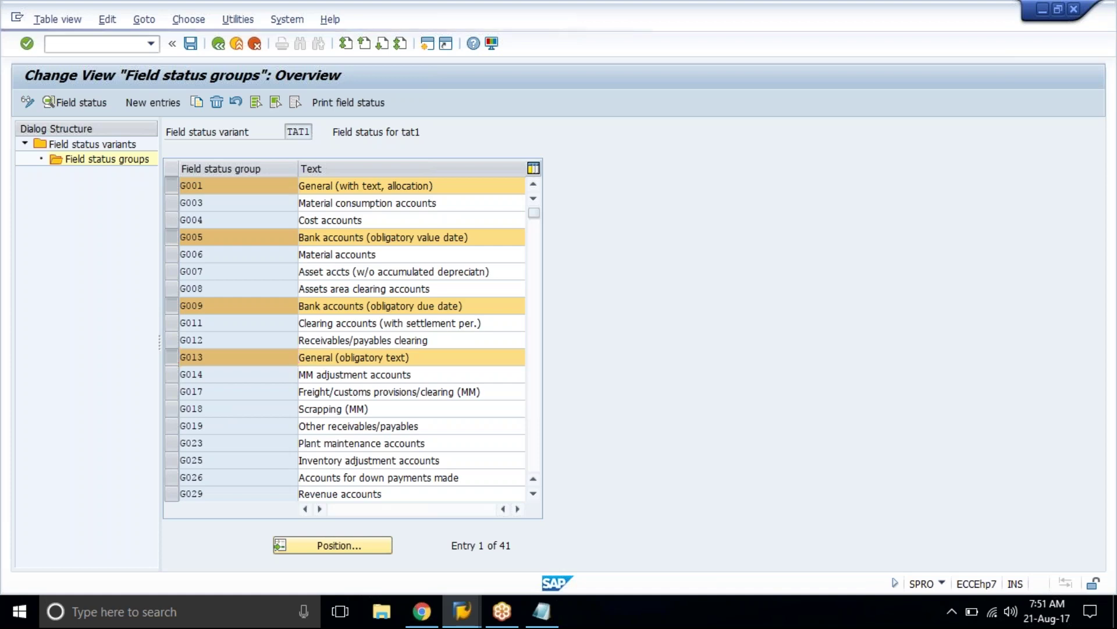
Step: Page down to mark group G067, then deselect all marked groups
{"action": "key", "text": "Page_Down"}
{"action": "double_click", "coordinate": [201, 444]}
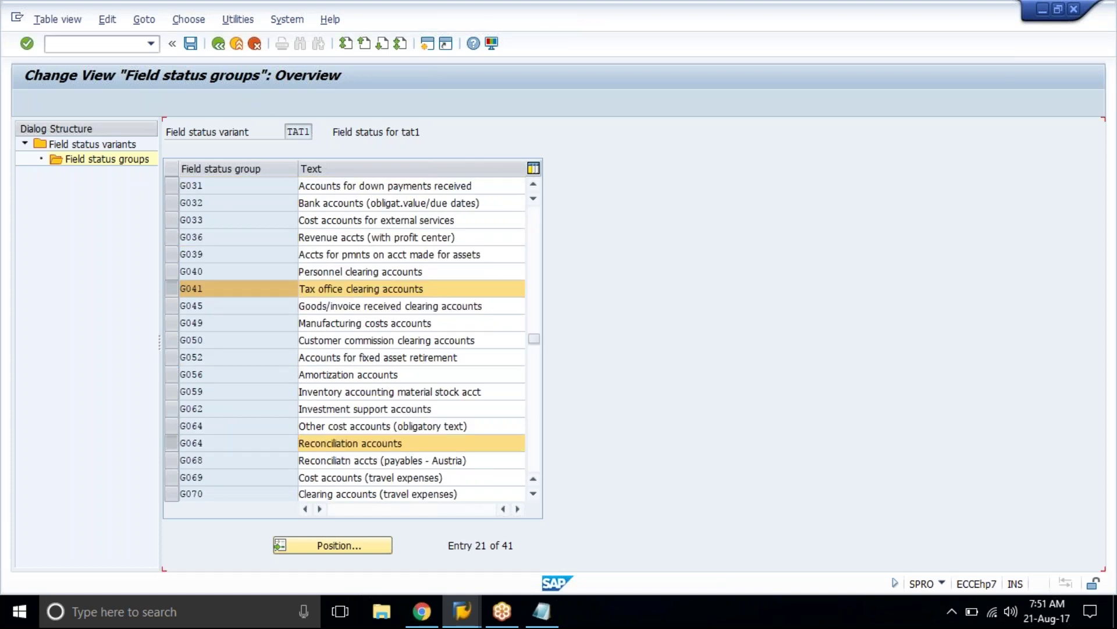
{"action": "left_click", "coordinate": [463, 611]}
{"action": "mouse_move", "coordinate": [470, 593]}
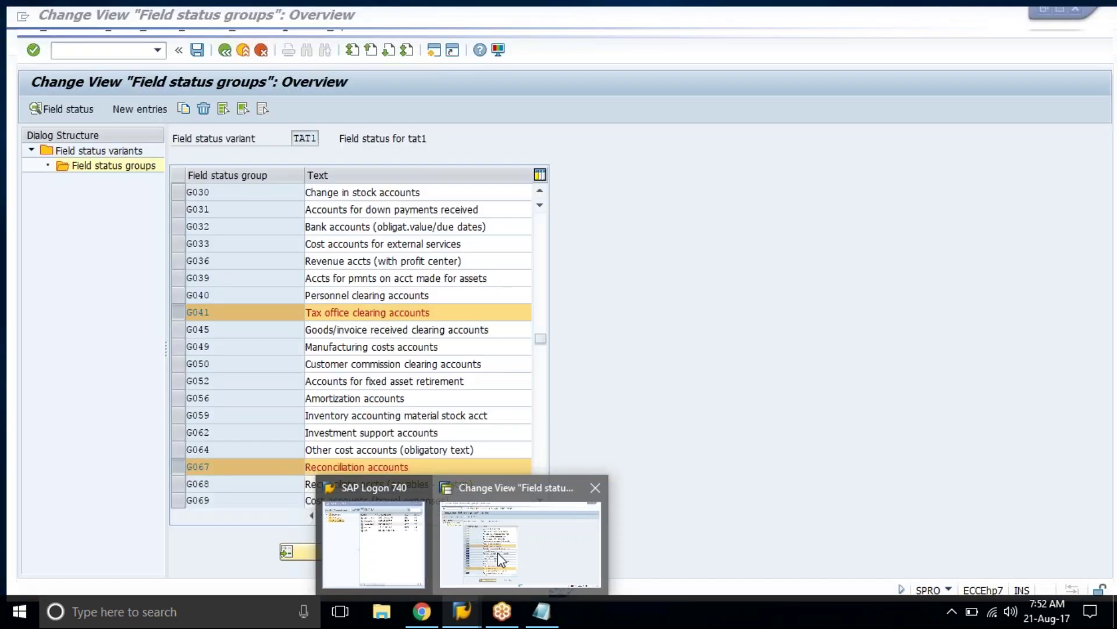
{"action": "left_click", "coordinate": [498, 553]}
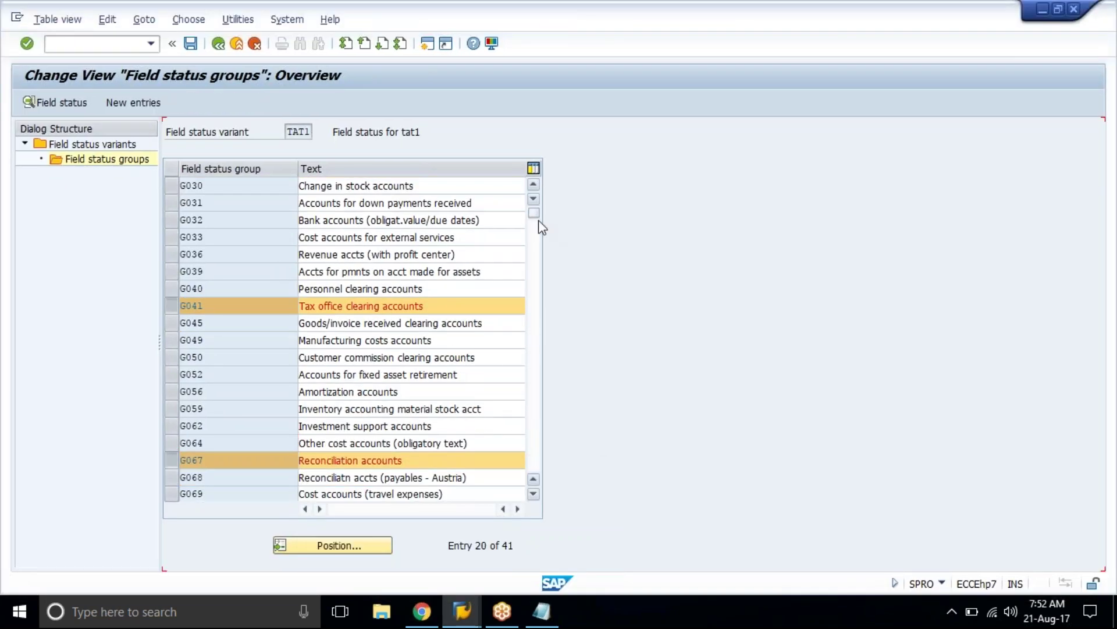
{"action": "scroll", "coordinate": [541, 227], "scroll_direction": "up", "scroll_amount": 6}
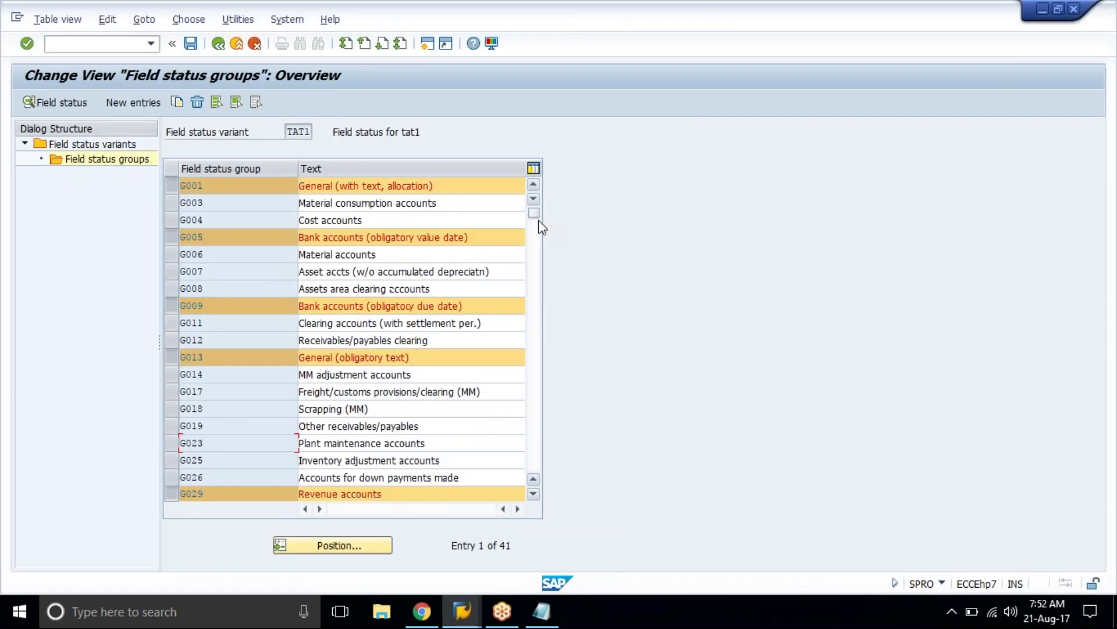
{"action": "left_click", "coordinate": [253, 103]}
Step: Inspect group G001, then make Text a required entry in G003's General data
{"action": "double_click", "coordinate": [225, 186]}
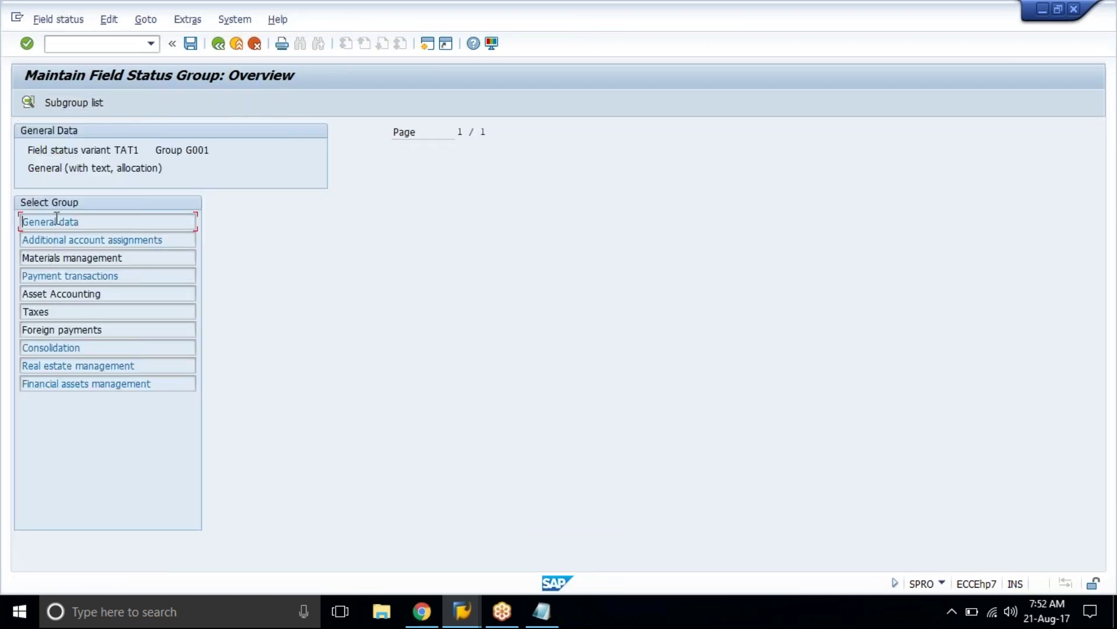
{"action": "left_click", "coordinate": [218, 50]}
{"action": "double_click", "coordinate": [211, 203]}
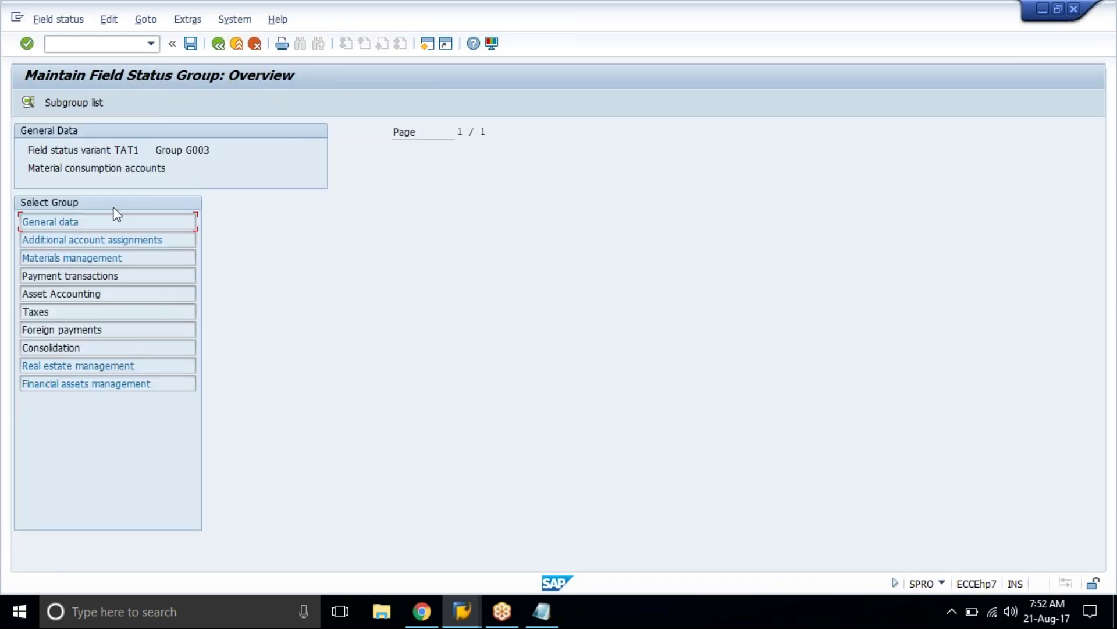
{"action": "double_click", "coordinate": [90, 223]}
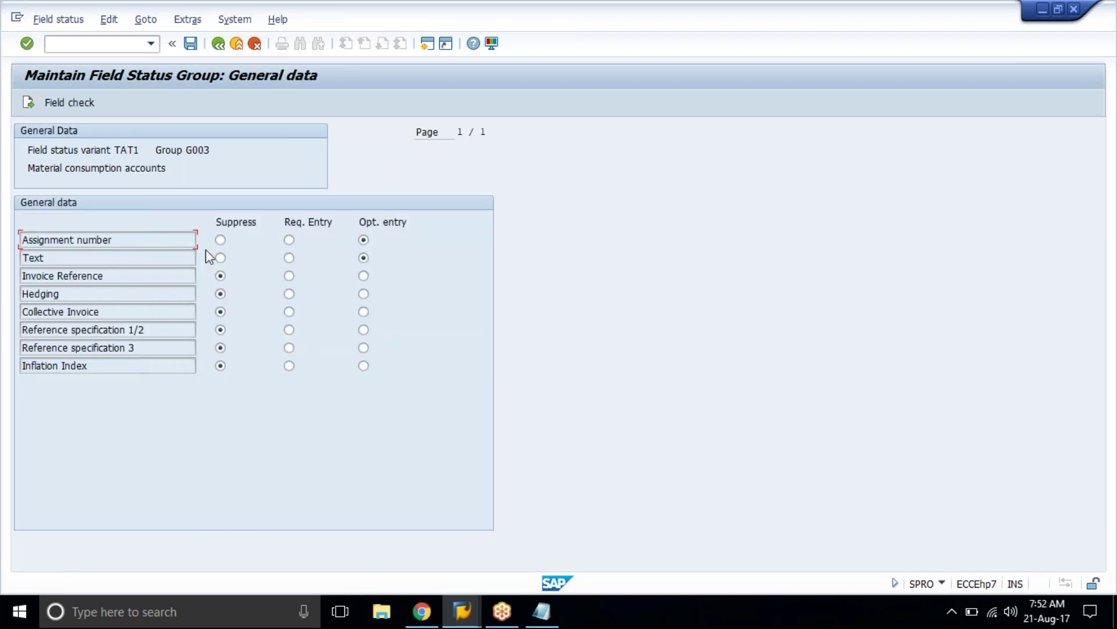
{"action": "left_click", "coordinate": [290, 258]}
{"action": "left_click", "coordinate": [216, 44]}
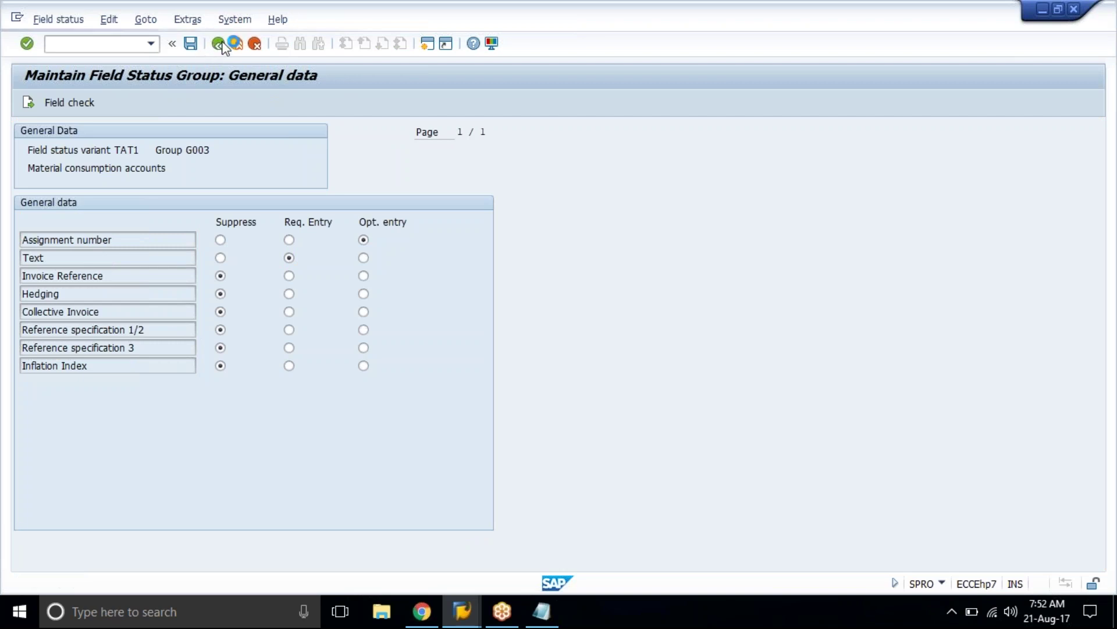
Step: Set the Text field to Suppress in G001's General data and save
{"action": "double_click", "coordinate": [221, 185]}
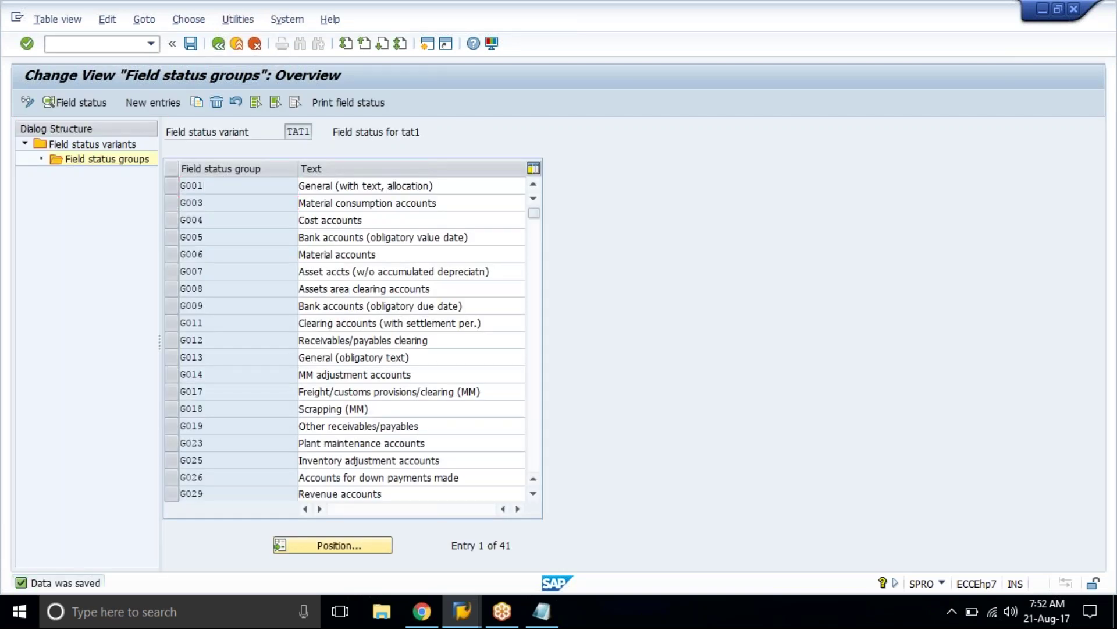
{"action": "double_click", "coordinate": [70, 222]}
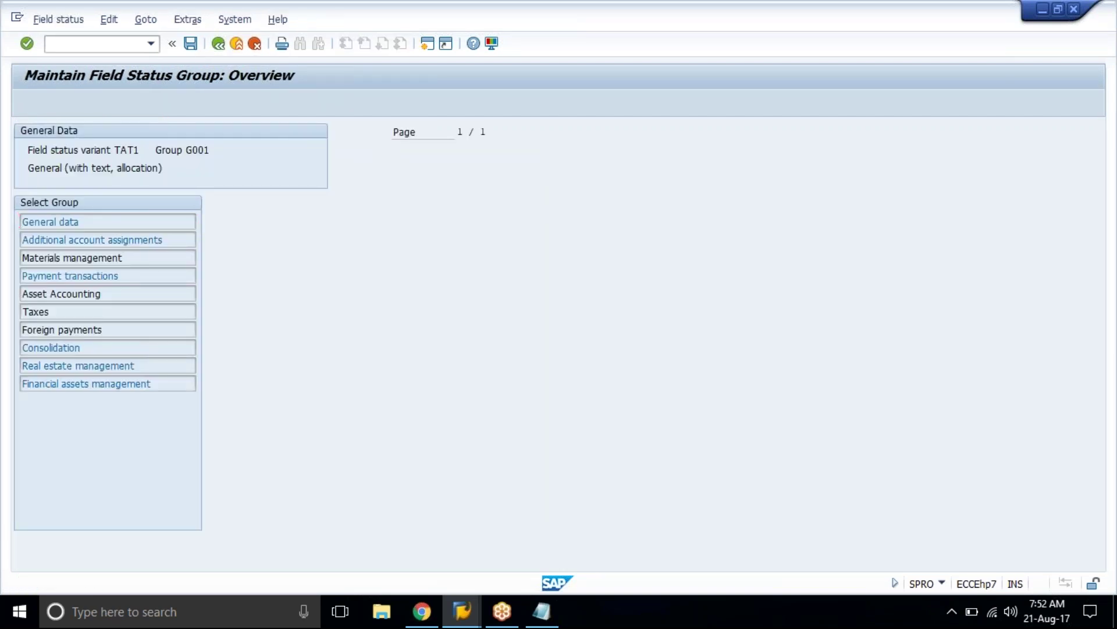
{"action": "left_click", "coordinate": [219, 258]}
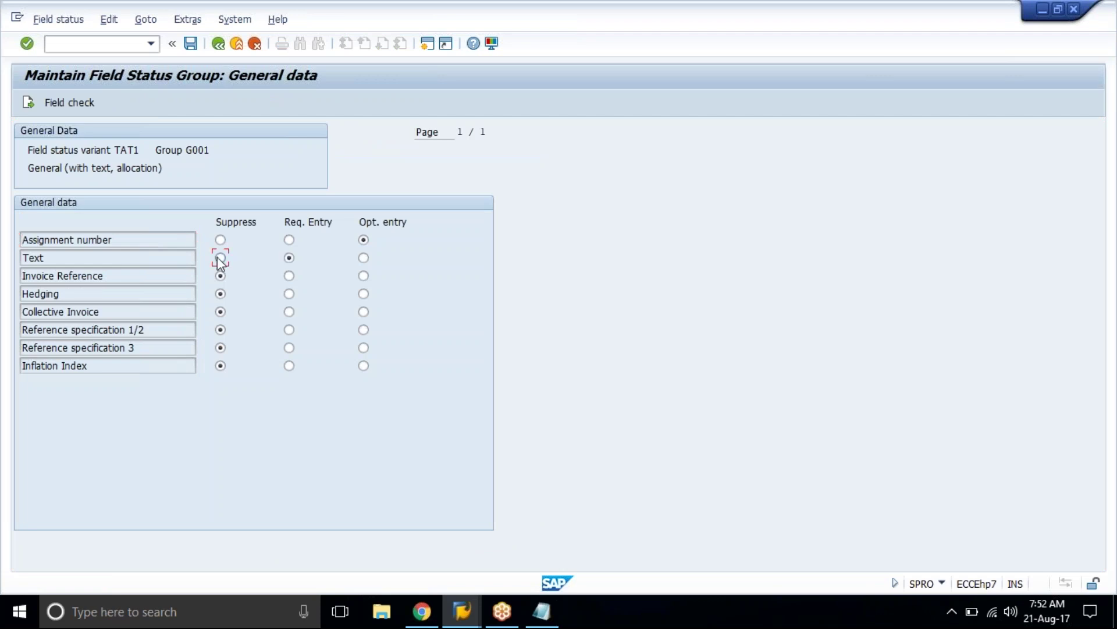
{"action": "left_click", "coordinate": [191, 43]}
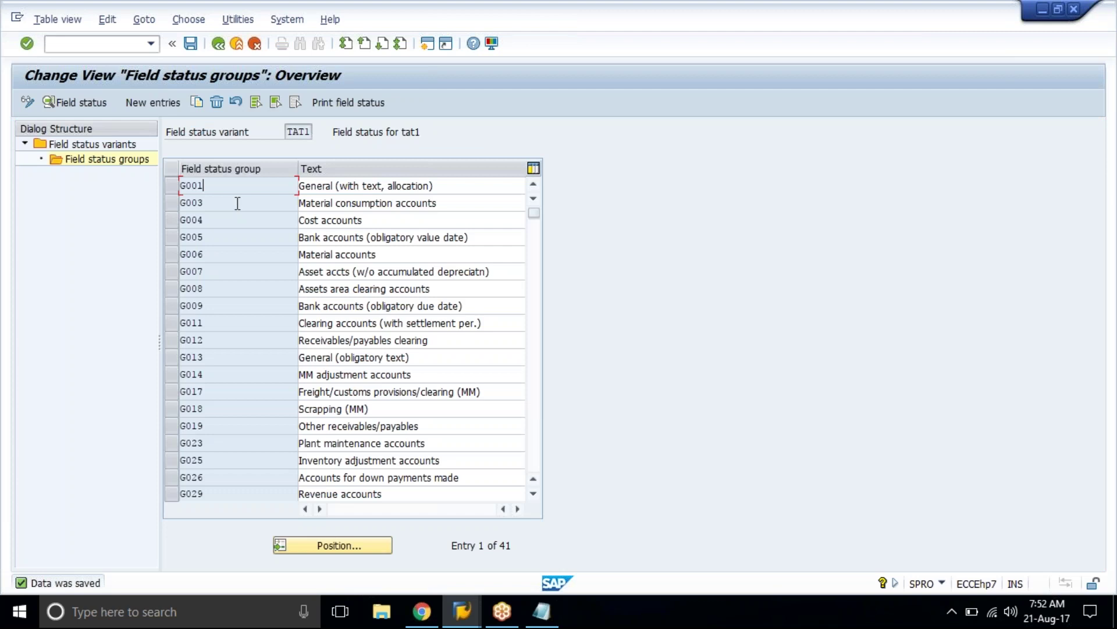
Step: Compare G003's General data settings, then recheck G001's General data and save it
{"action": "double_click", "coordinate": [218, 201]}
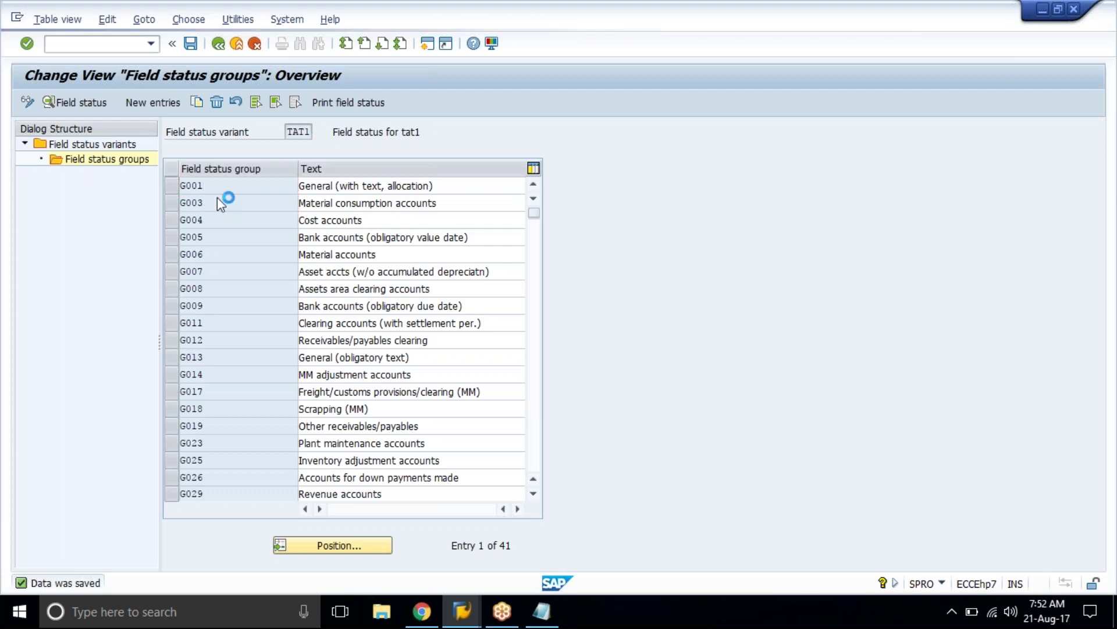
{"action": "double_click", "coordinate": [23, 221]}
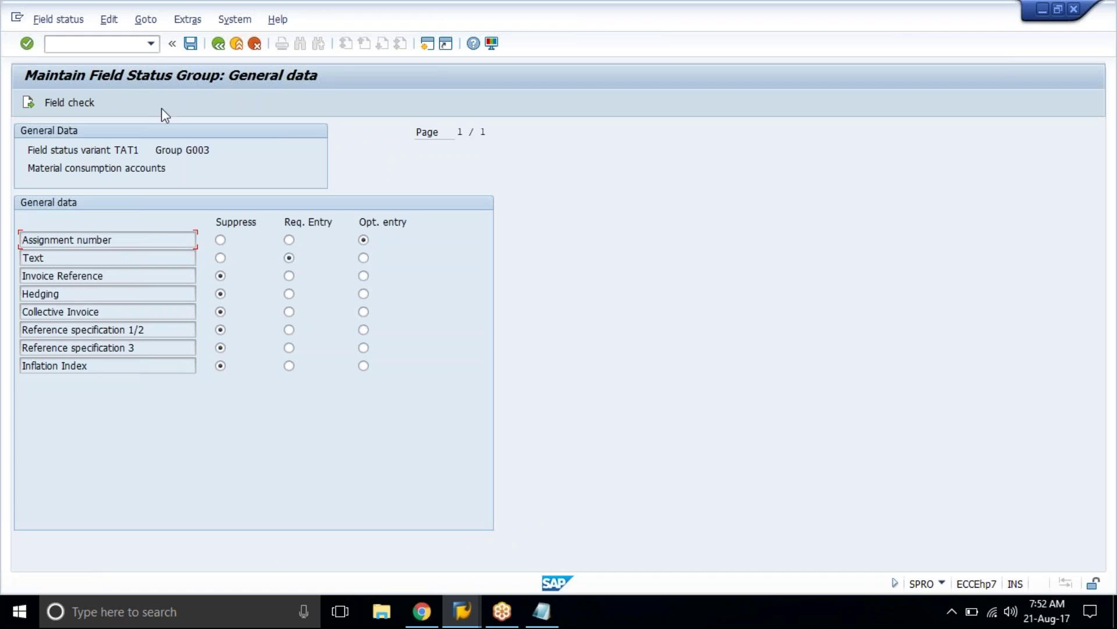
{"action": "left_click", "coordinate": [220, 44]}
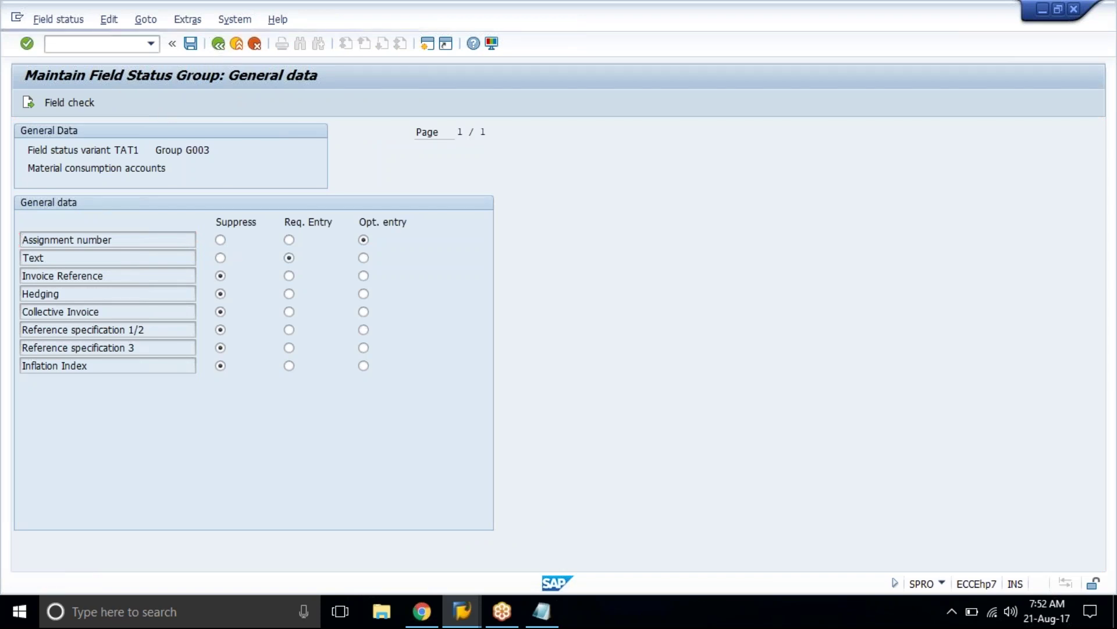
{"action": "left_click", "coordinate": [218, 43]}
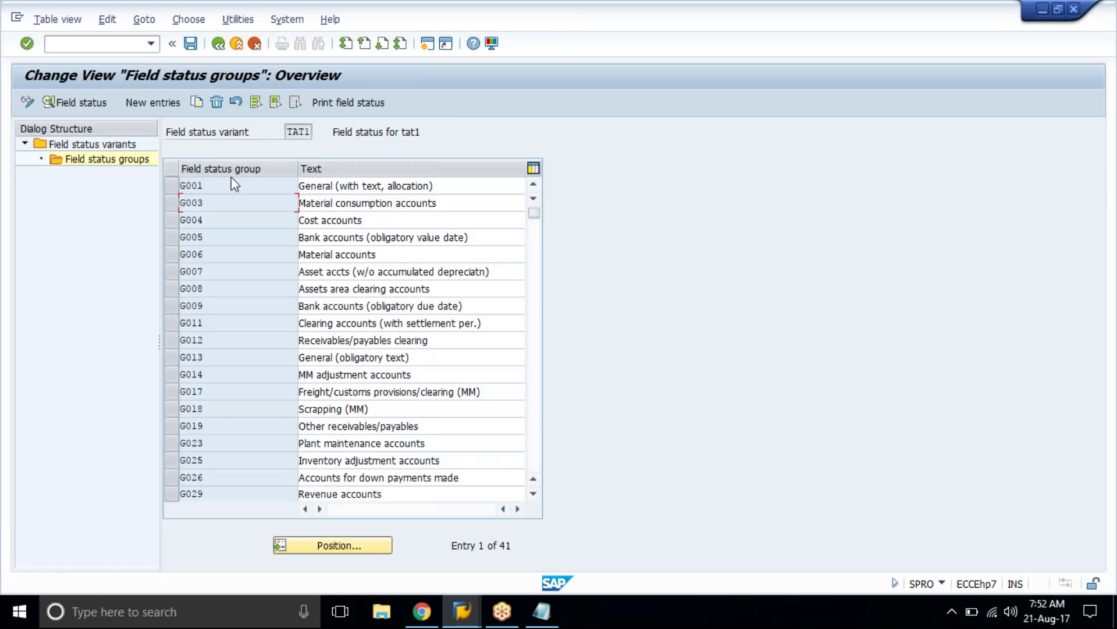
{"action": "double_click", "coordinate": [235, 184]}
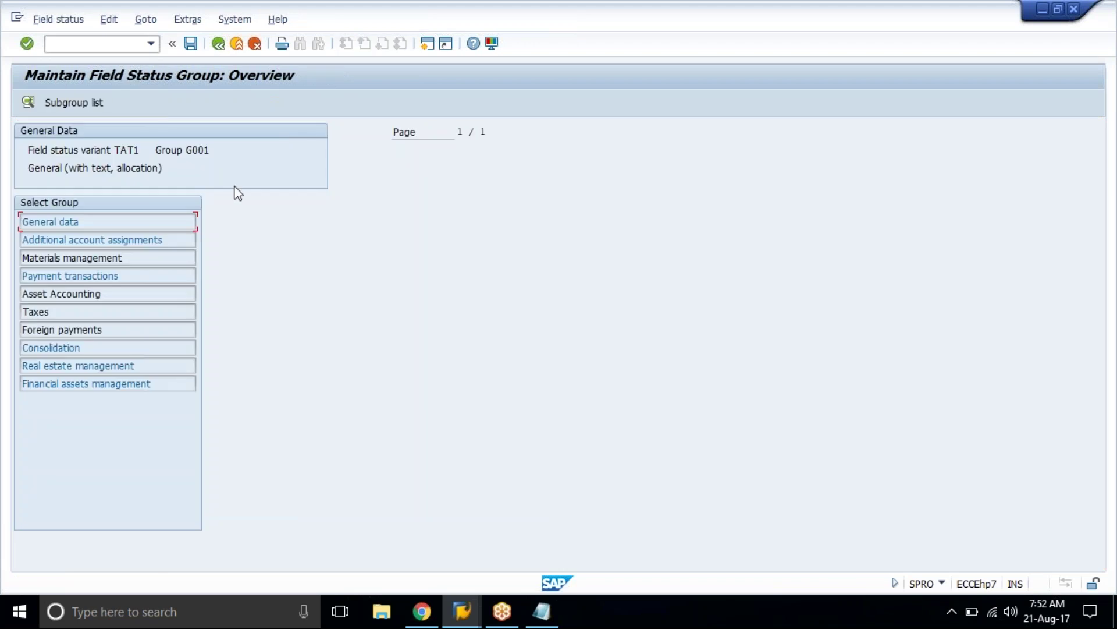
{"action": "double_click", "coordinate": [132, 228]}
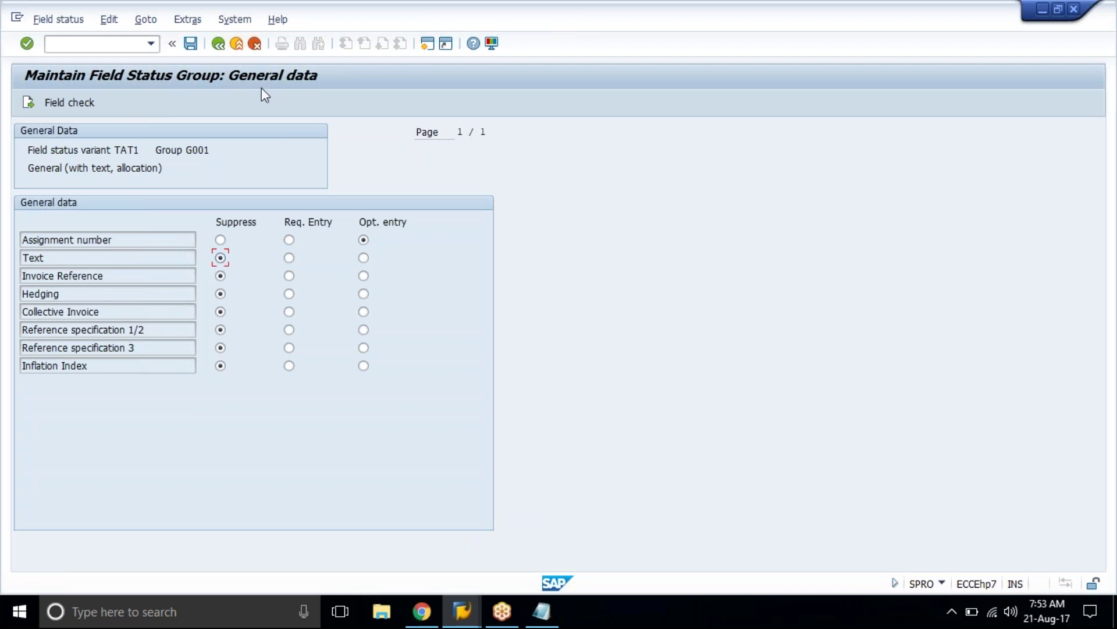
{"action": "left_click", "coordinate": [250, 165]}
{"action": "left_click", "coordinate": [190, 44]}
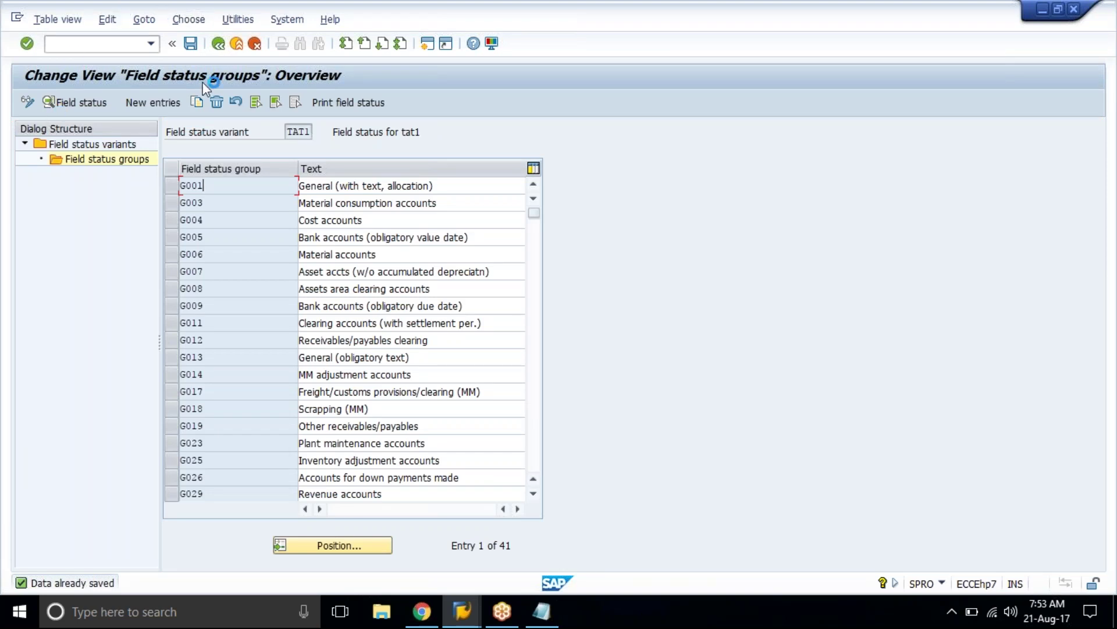
{"action": "key", "text": "Down"}
{"action": "key", "text": "Down"}
{"action": "key", "text": "Down"}
{"action": "left_click", "coordinate": [227, 187]}
{"action": "left_click", "coordinate": [232, 203]}
{"action": "left_click", "coordinate": [120, 210]}
{"action": "left_click", "coordinate": [189, 49]}
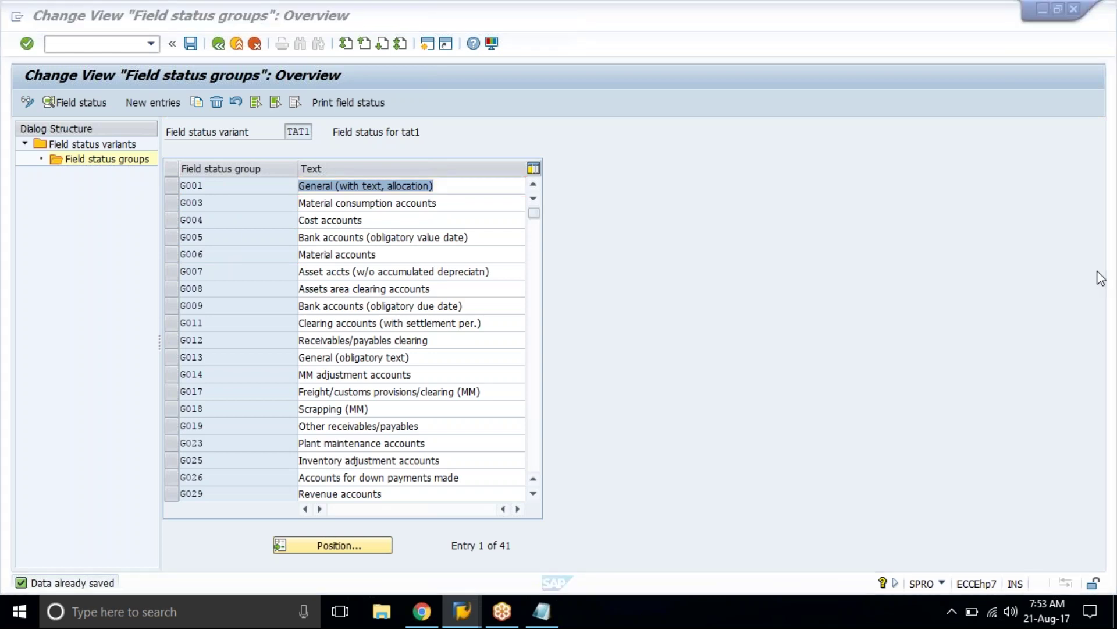
{"action": "left_click", "coordinate": [885, 317]}
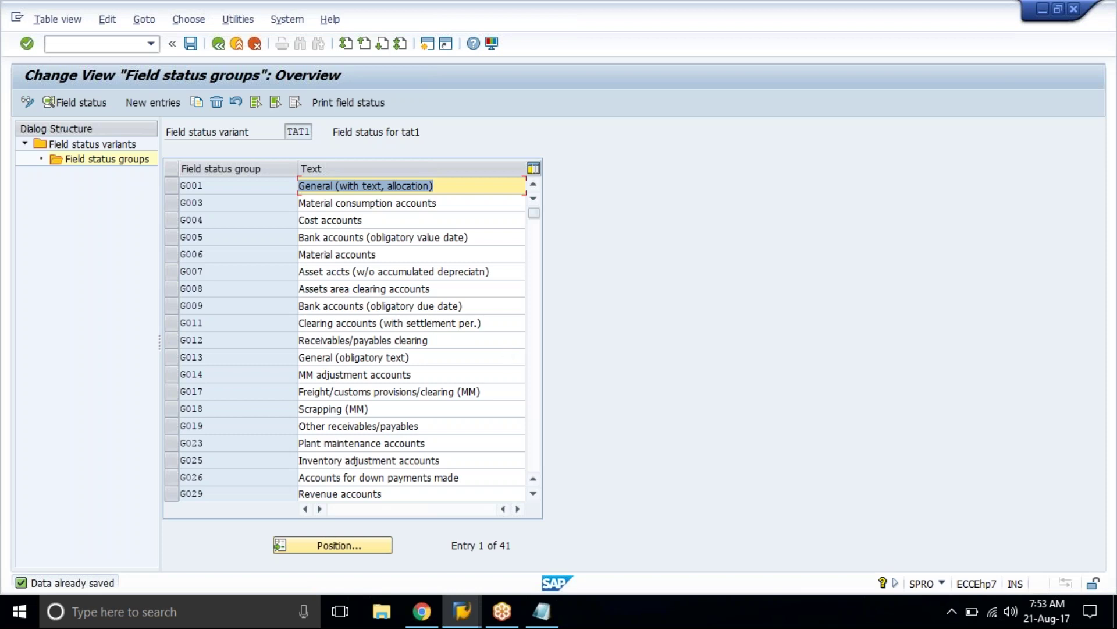
{"action": "left_click", "coordinate": [400, 460]}
{"action": "left_click", "coordinate": [481, 437]}
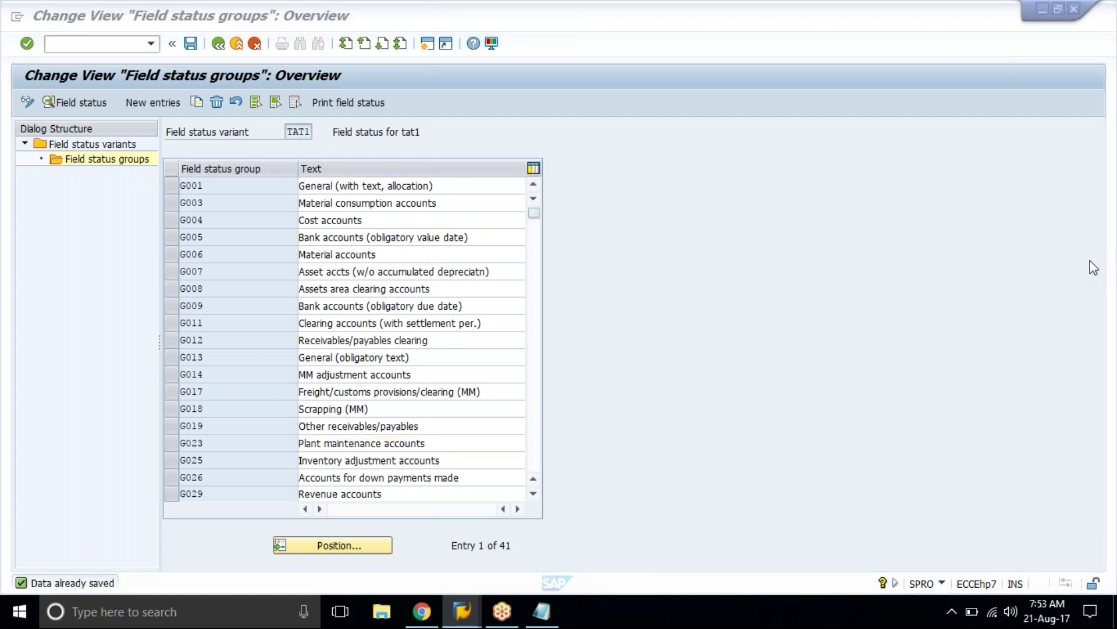
{"action": "left_click", "coordinate": [842, 253]}
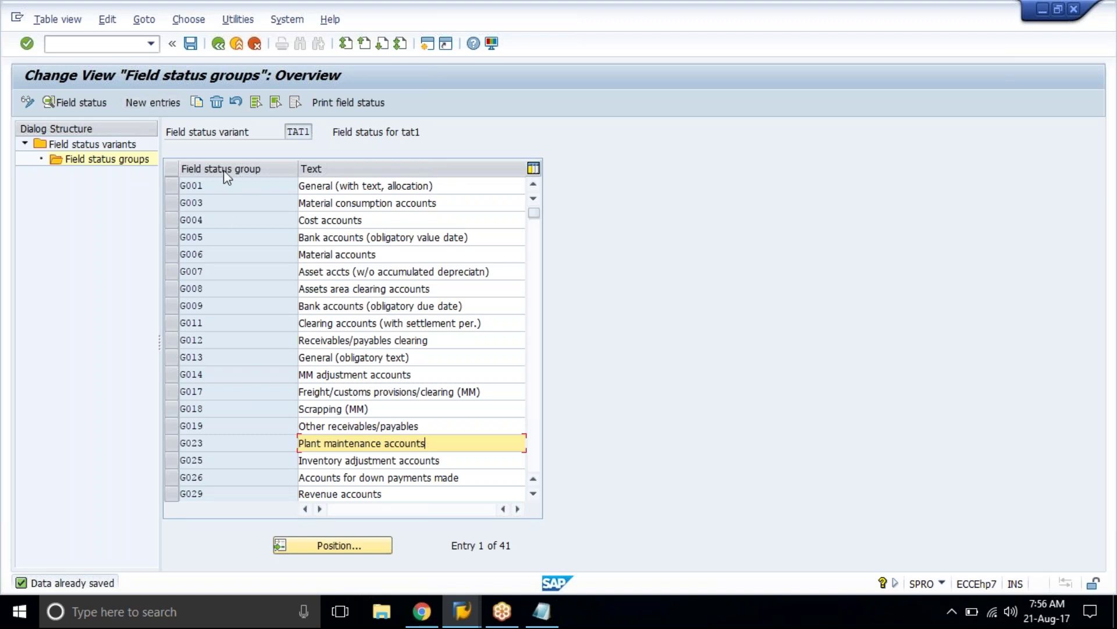
Step: Edit the G019 group entry, replacing its last character with 25, and review the list
{"action": "left_click", "coordinate": [216, 427]}
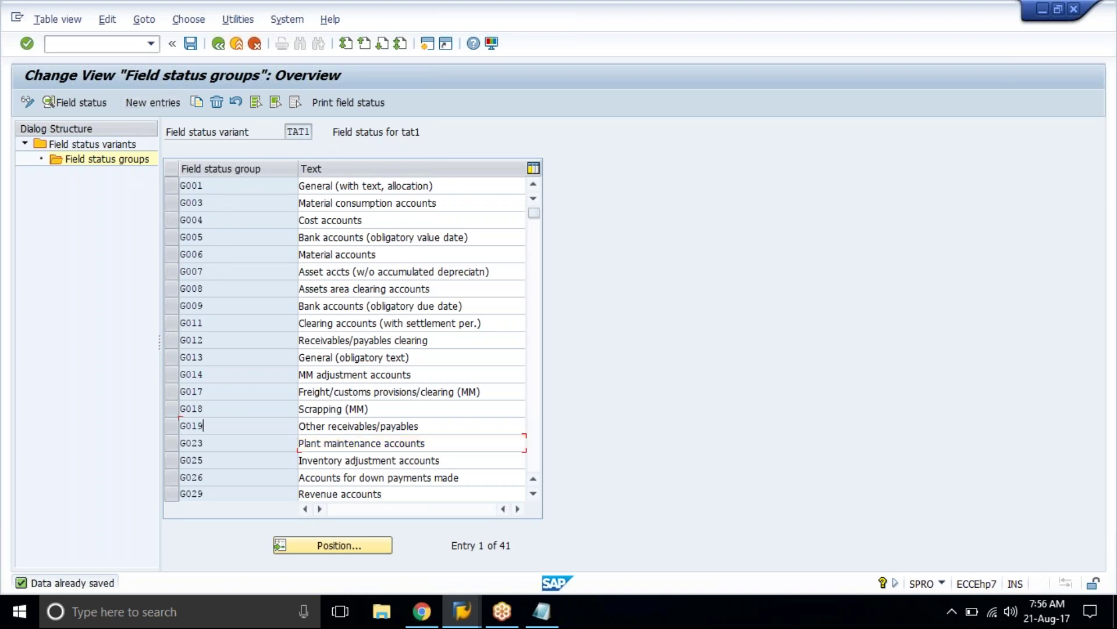
{"action": "key", "text": "BackSpace"}
{"action": "key", "text": "BackSpace"}
{"action": "type", "text": "25"}
{"action": "key", "text": "Return"}
{"action": "scroll", "coordinate": [349, 338], "scroll_direction": "down", "scroll_amount": 3}
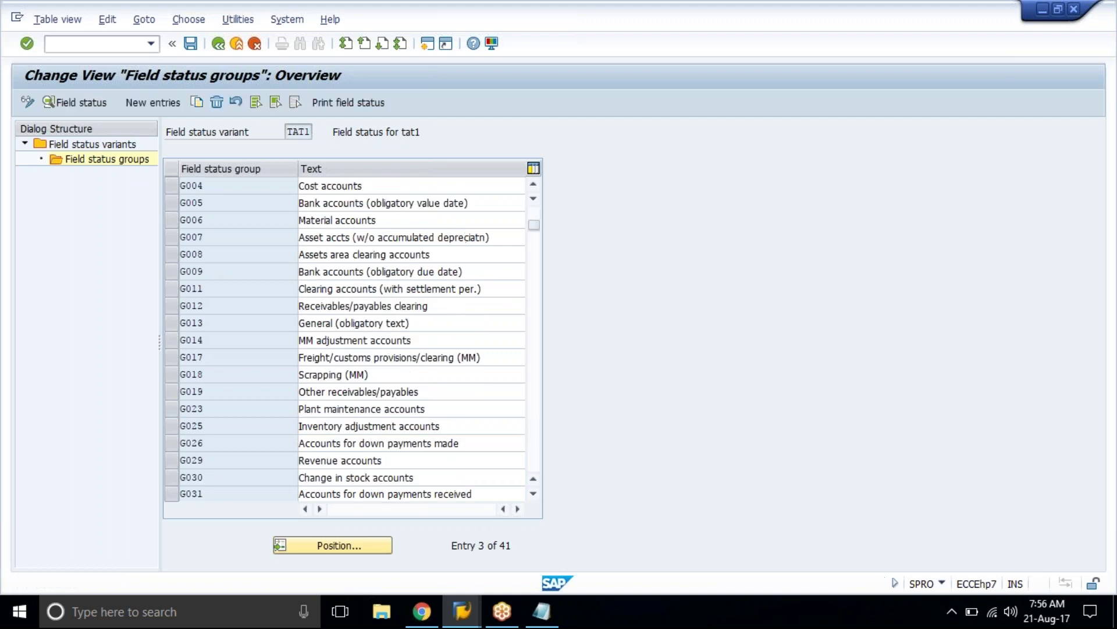
{"action": "scroll", "coordinate": [349, 338], "scroll_direction": "down", "scroll_amount": 1}
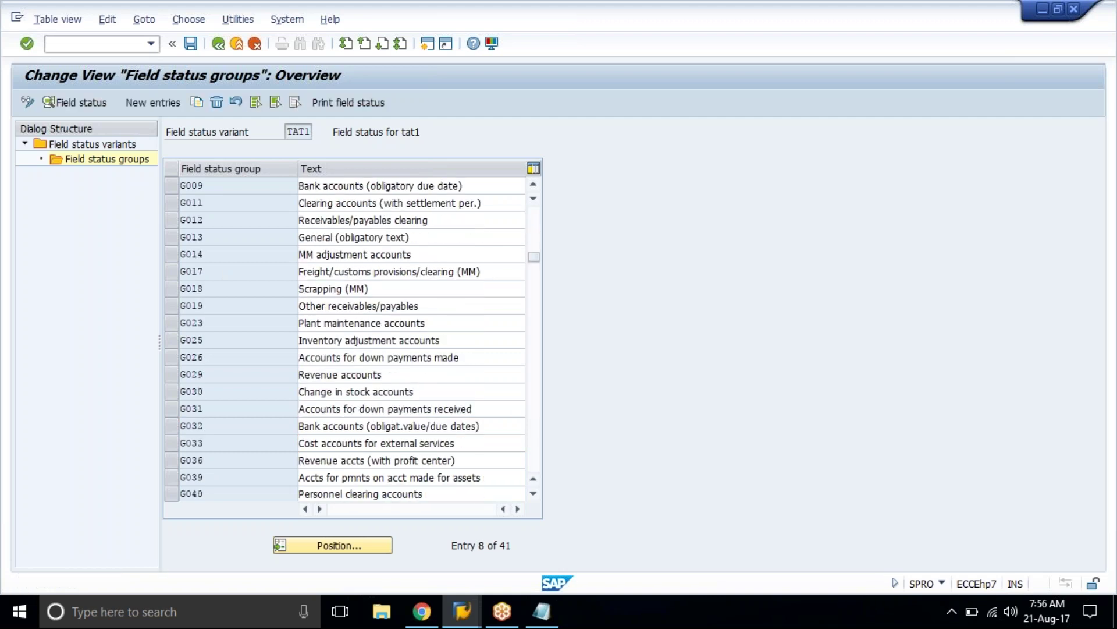
{"action": "scroll", "coordinate": [349, 338], "scroll_direction": "down", "scroll_amount": 4}
{"action": "scroll", "coordinate": [349, 338], "scroll_direction": "up", "scroll_amount": 6}
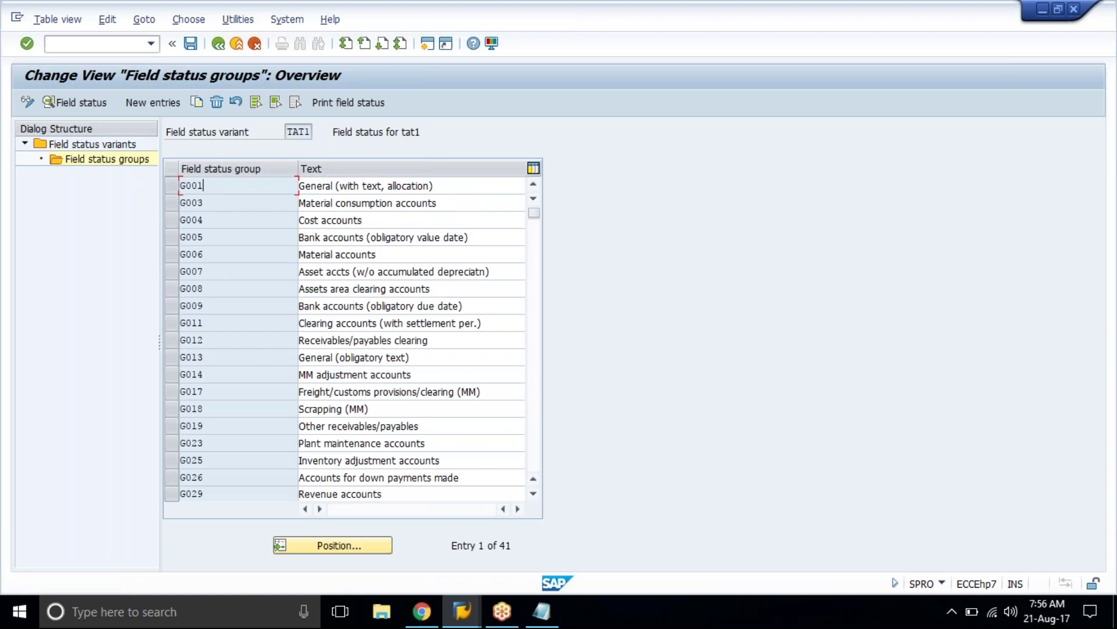
Step: Select all field status groups except G001, G005, G009, G013, G029, G041 and G067
{"action": "left_click", "coordinate": [257, 104]}
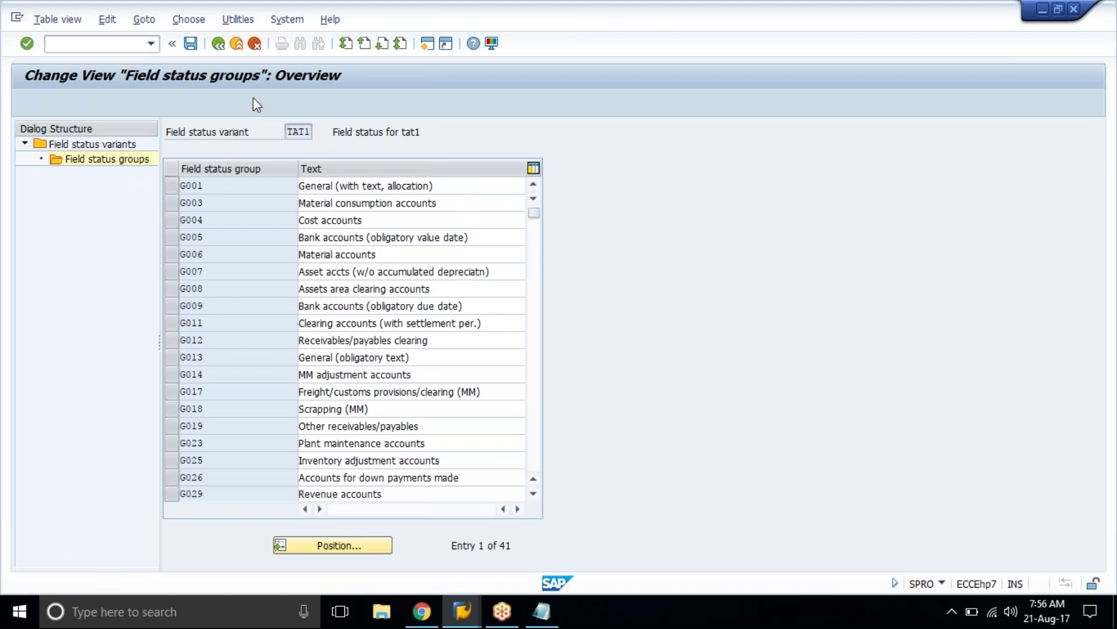
{"action": "left_click", "coordinate": [173, 186]}
{"action": "left_click", "coordinate": [172, 238]}
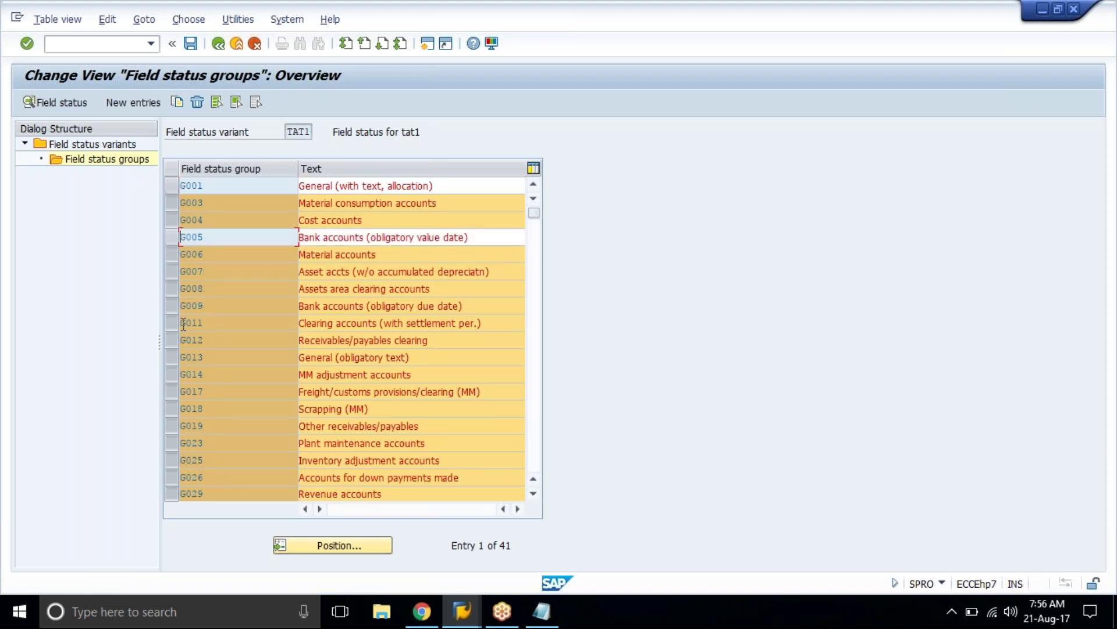
{"action": "left_click", "coordinate": [172, 309]}
{"action": "left_click", "coordinate": [172, 362]}
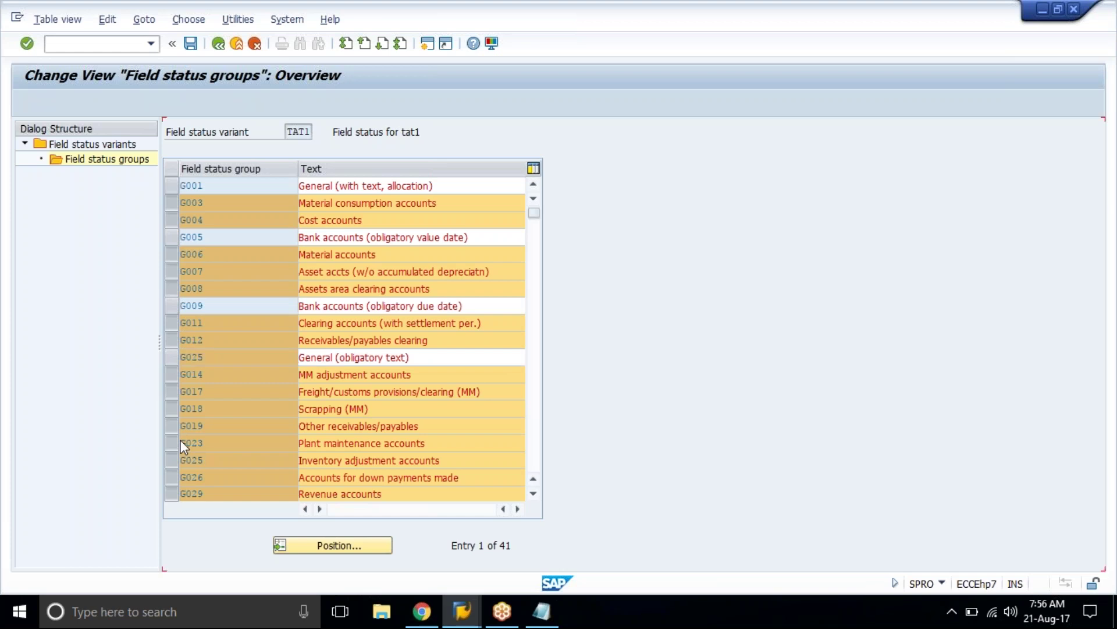
{"action": "scroll", "coordinate": [180, 438], "scroll_direction": "down", "scroll_amount": 3}
{"action": "left_click", "coordinate": [177, 340]}
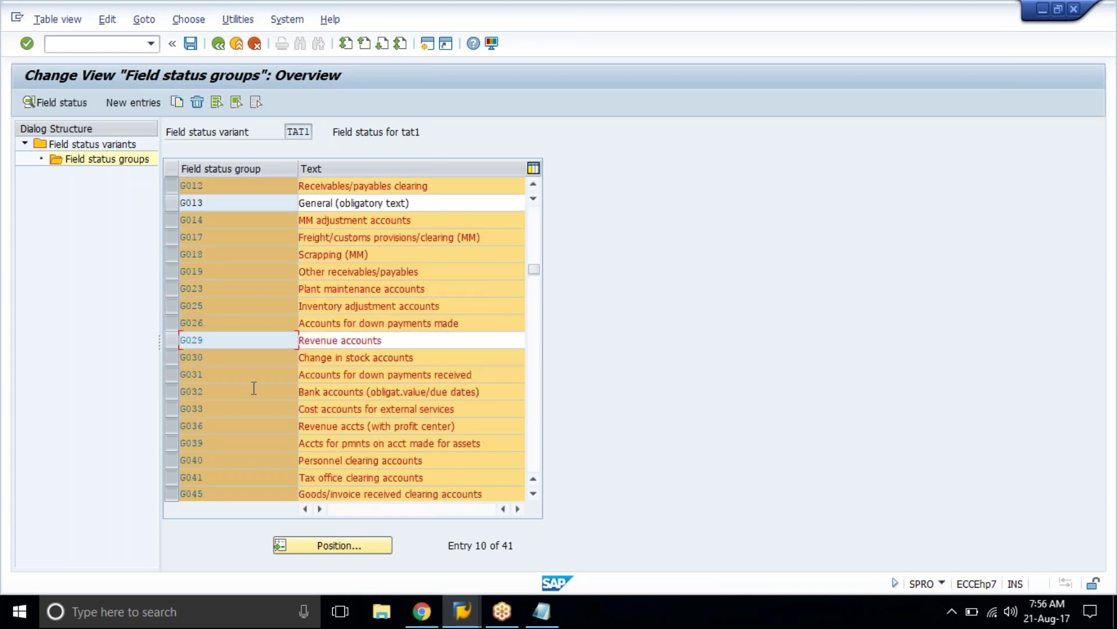
{"action": "scroll", "coordinate": [252, 386], "scroll_direction": "down", "scroll_amount": 2}
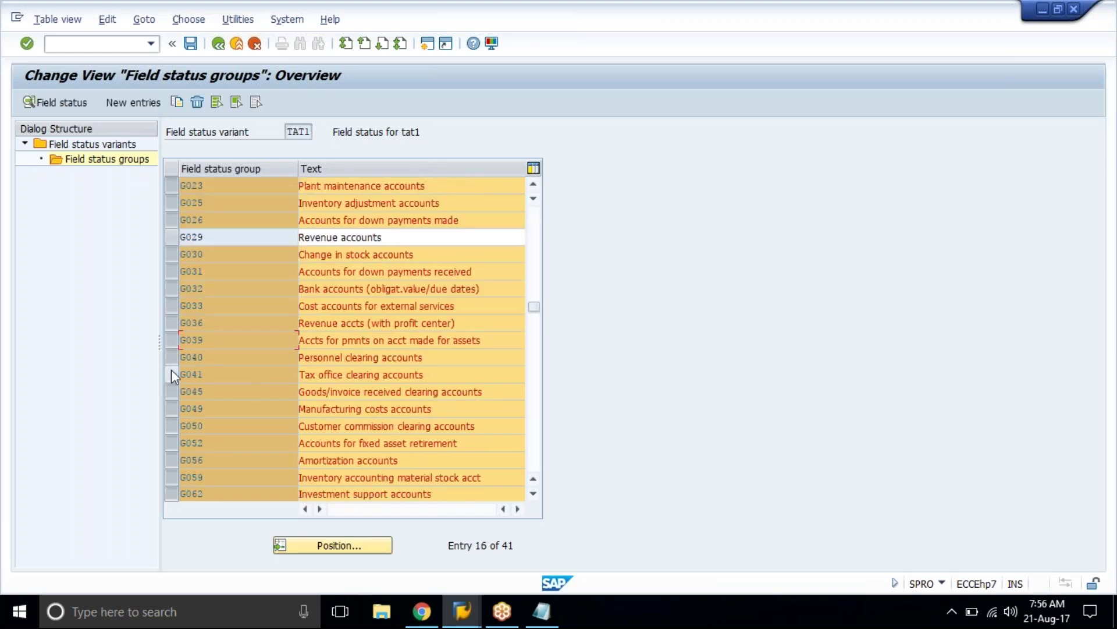
{"action": "left_click", "coordinate": [171, 374]}
{"action": "scroll", "coordinate": [173, 411], "scroll_direction": "down", "scroll_amount": 3}
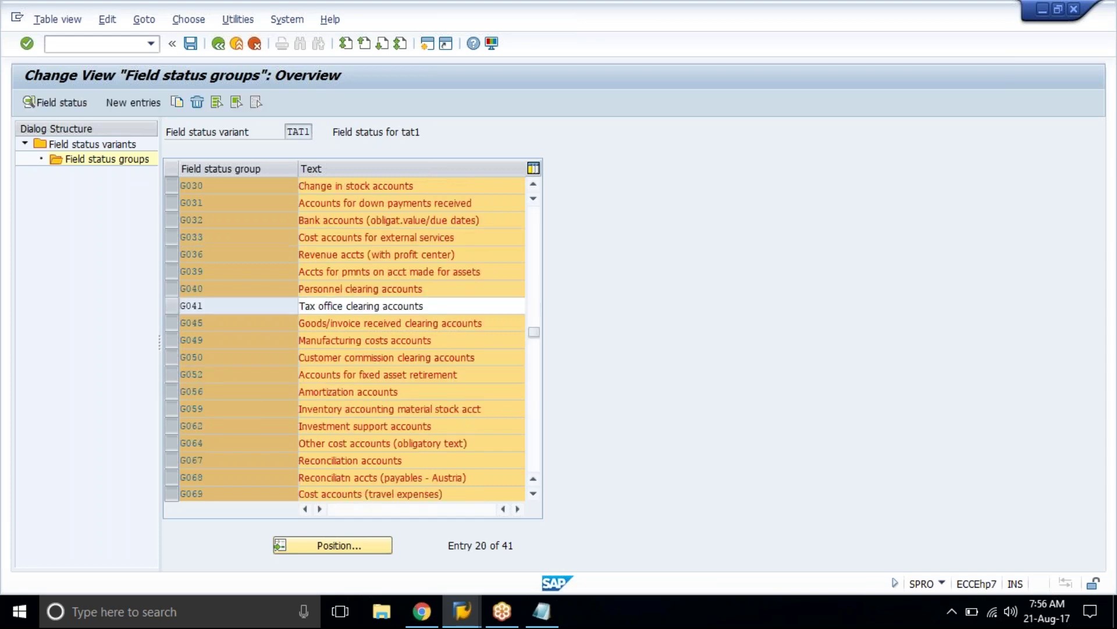
{"action": "left_click", "coordinate": [173, 411]}
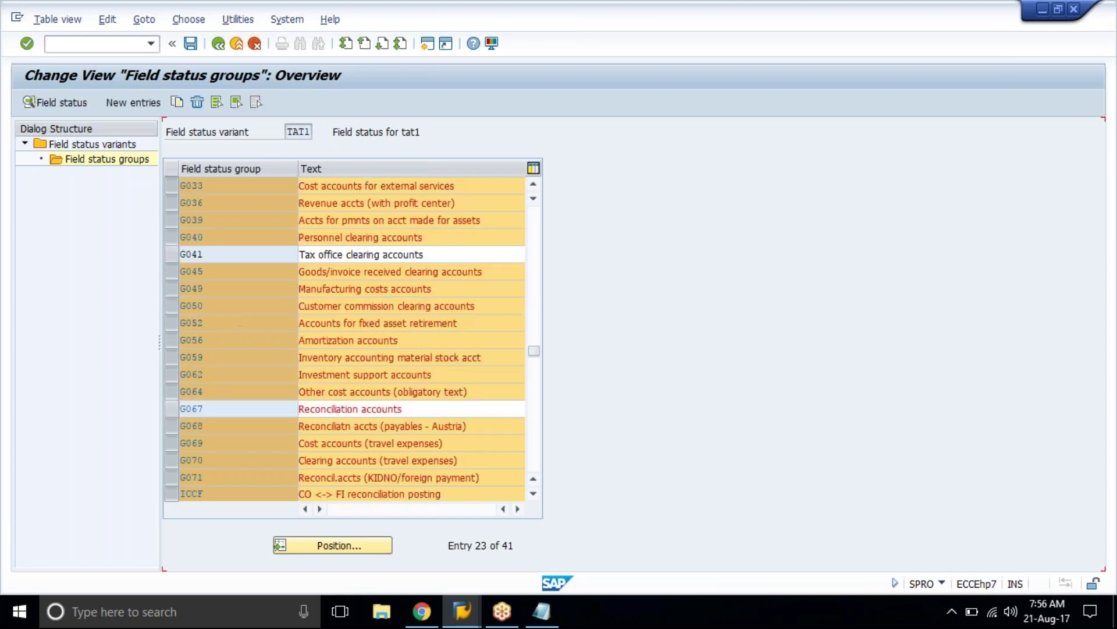
Step: Delete the 34 selected groups and save the seven remaining ones
{"action": "scroll", "coordinate": [349, 338], "scroll_direction": "up", "scroll_amount": 7}
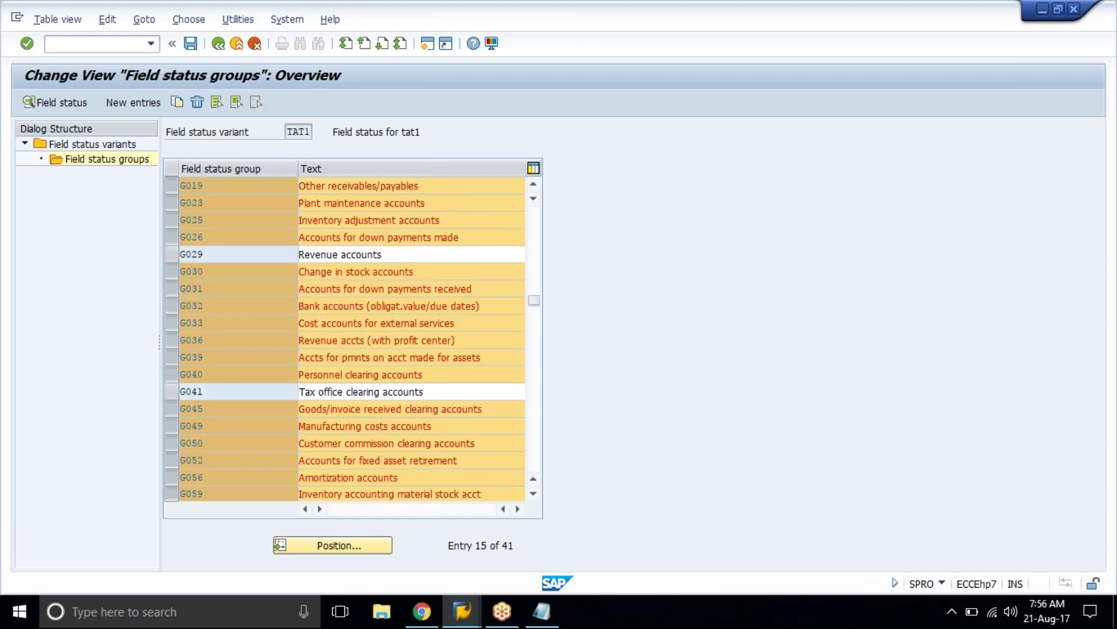
{"action": "left_click", "coordinate": [196, 104]}
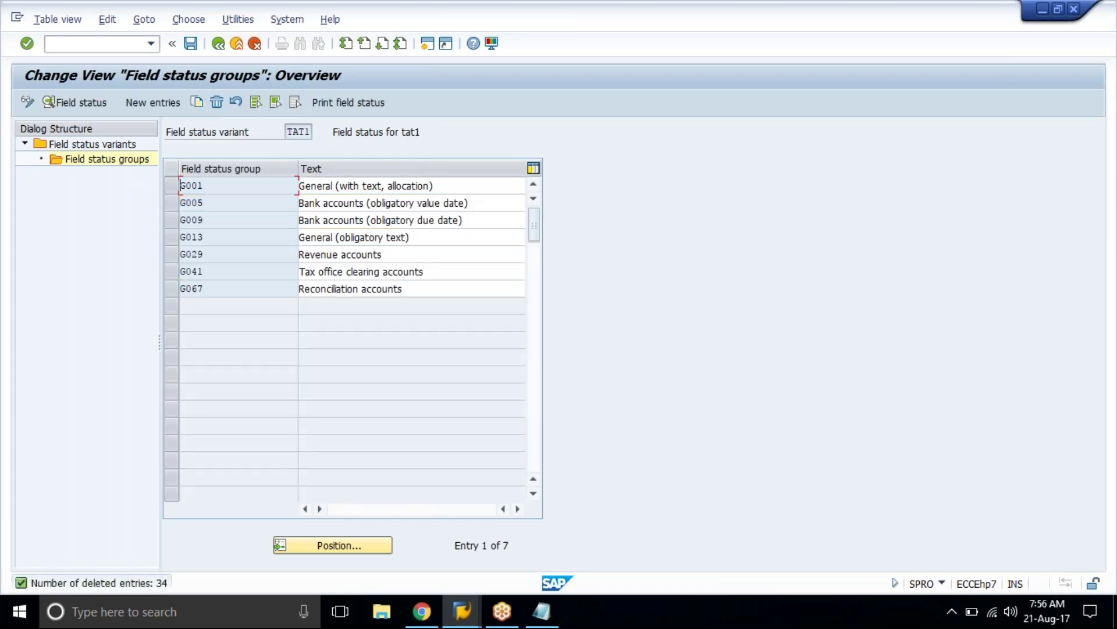
{"action": "left_click", "coordinate": [190, 43]}
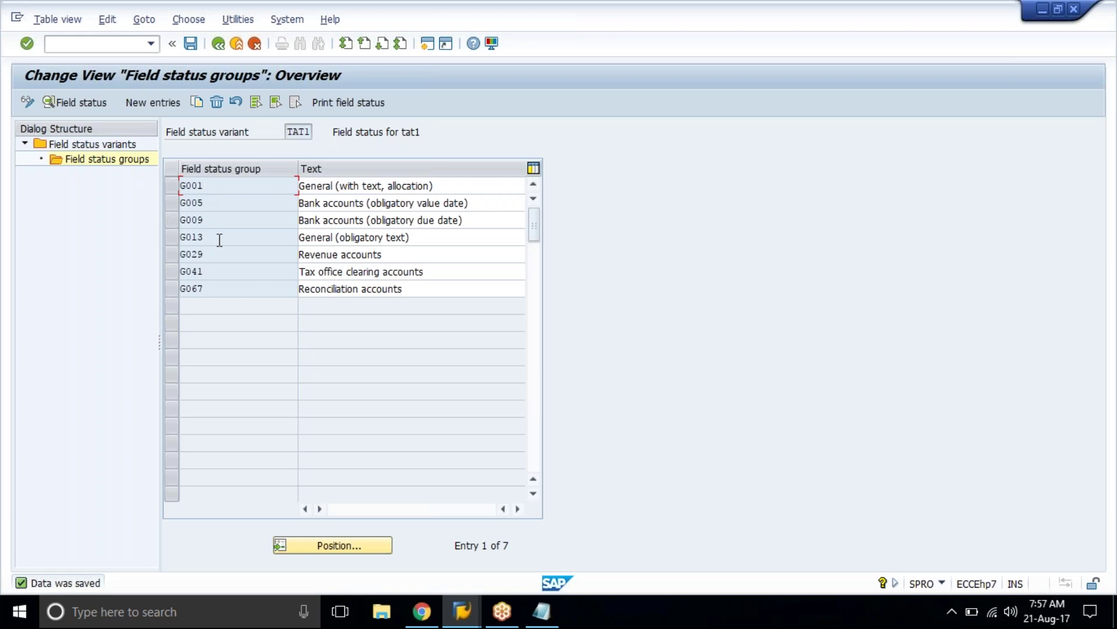
Step: Review the G001 and G005 entries and TAT1's description, then return to the variants list
{"action": "left_click_drag", "start_coordinate": [185, 186], "coordinate": [204, 185]}
{"action": "key", "text": "End"}
{"action": "left_click", "coordinate": [212, 201]}
{"action": "left_click_drag", "start_coordinate": [295, 131], "coordinate": [355, 133]}
{"action": "left_click", "coordinate": [444, 134]}
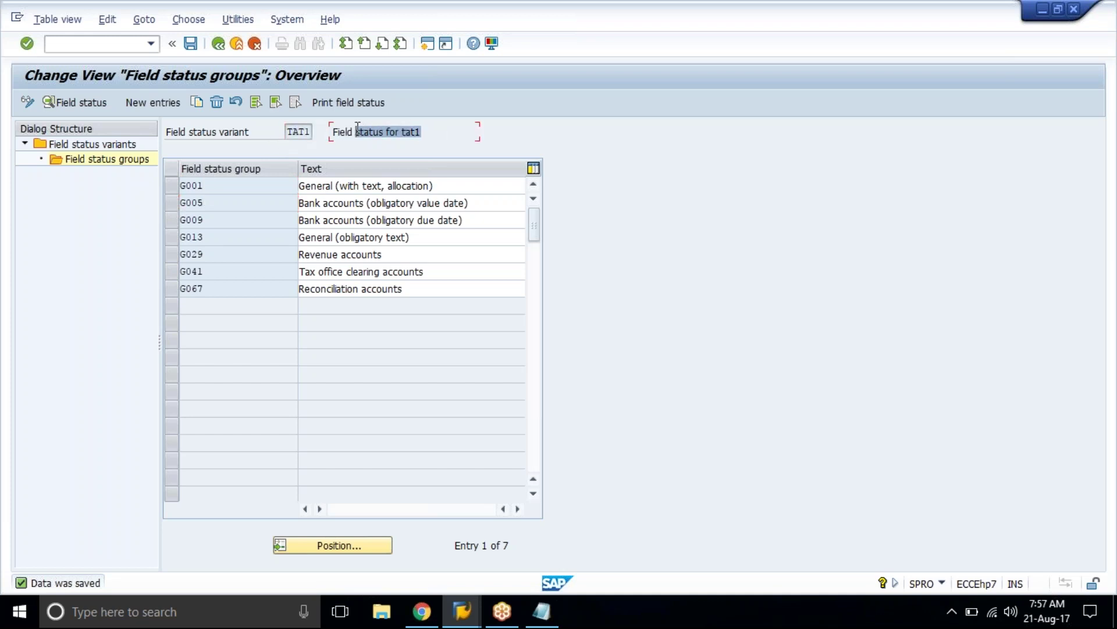
{"action": "left_click", "coordinate": [332, 131]}
{"action": "left_click", "coordinate": [216, 46]}
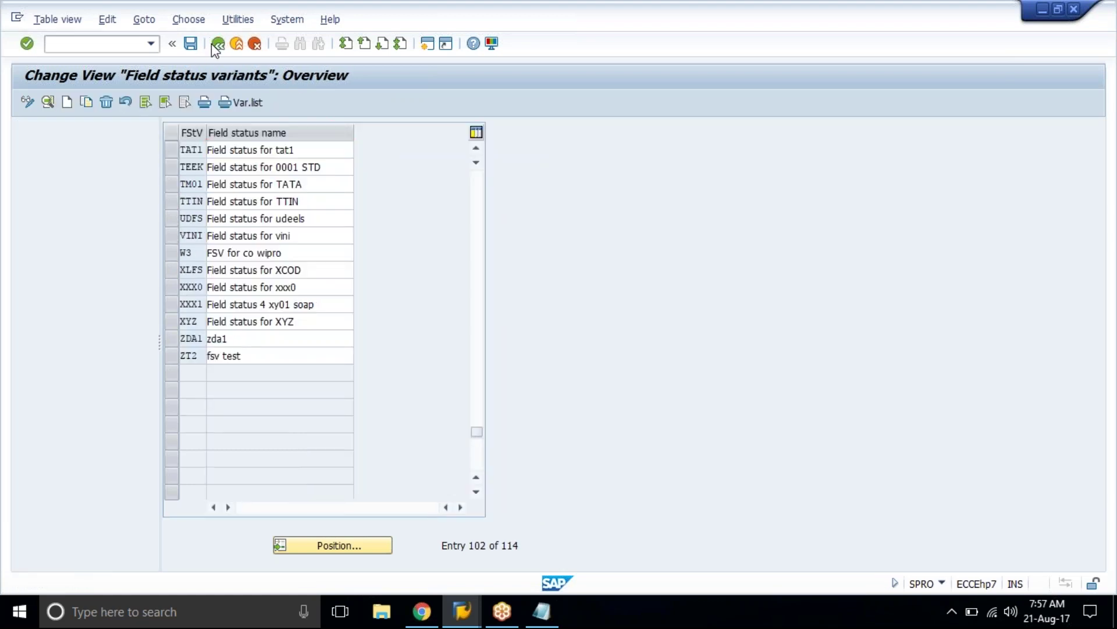
Step: Copy variant 0001 as TAT2 with the name 'Field status for tat2'
{"action": "left_click", "coordinate": [216, 45]}
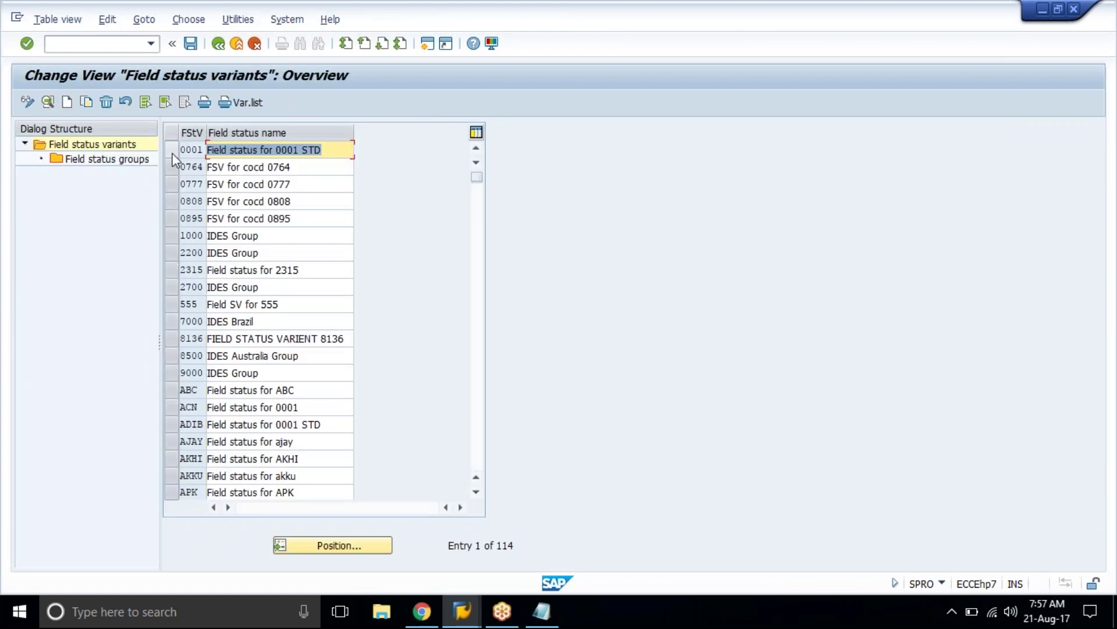
{"action": "type", "text": "tat2"}
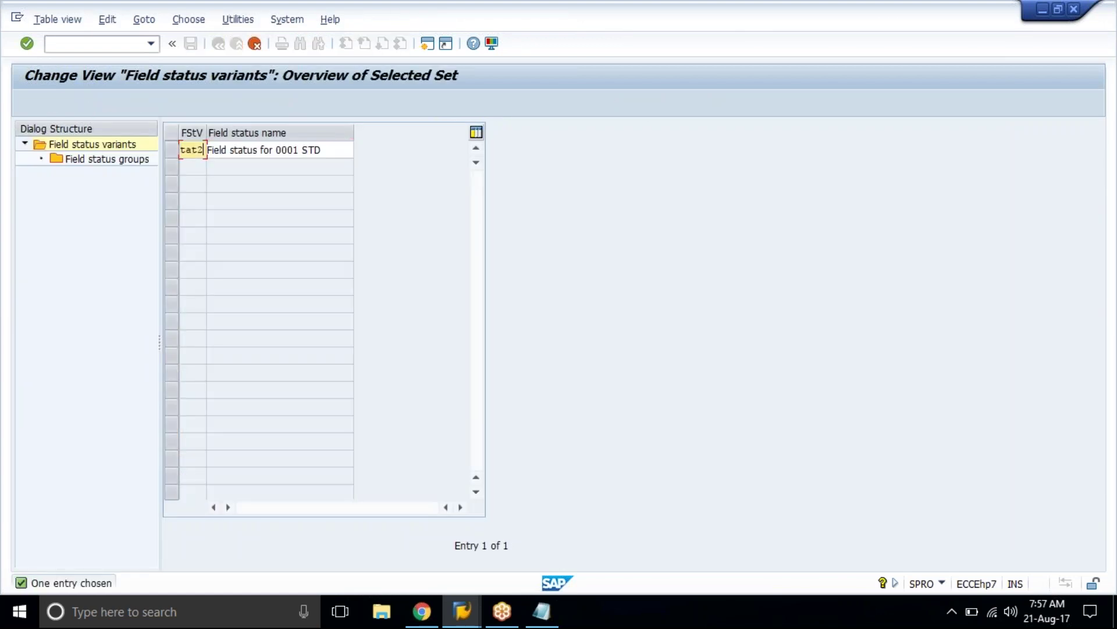
{"action": "key", "text": "Tab"}
{"action": "key", "text": "End"}
{"action": "key", "text": "BackSpace"}
{"action": "key", "text": "BackSpace"}
{"action": "key", "text": "BackSpace"}
{"action": "key", "text": "BackSpace"}
{"action": "key", "text": "BackSpace"}
{"action": "key", "text": "BackSpace"}
{"action": "key", "text": "BackSpace"}
{"action": "key", "text": "BackSpace"}
{"action": "key", "text": "BackSpace"}
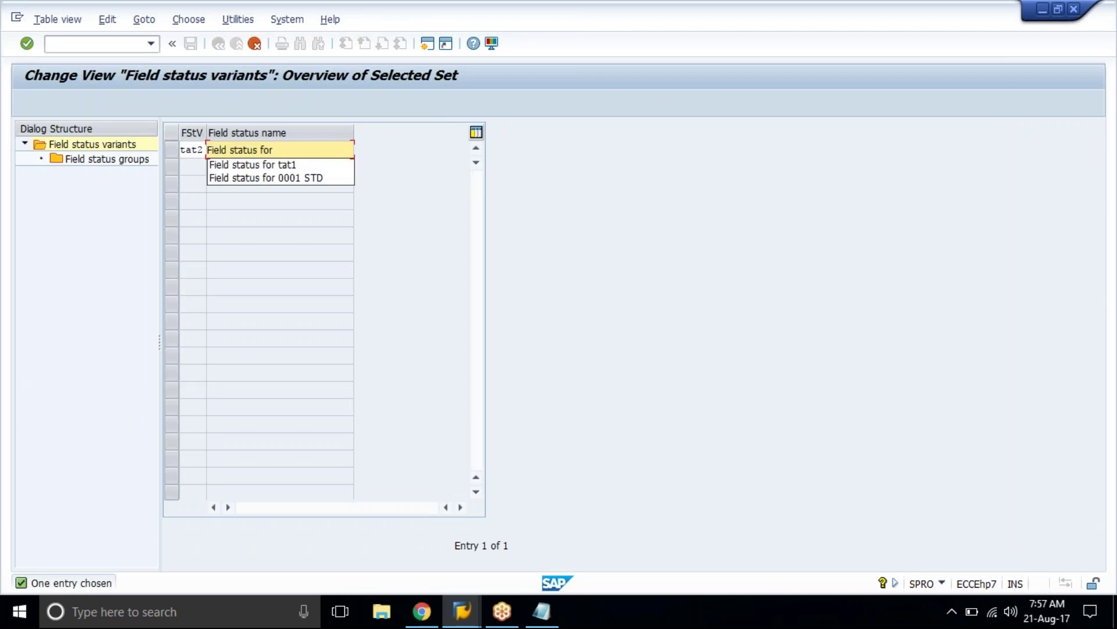
{"action": "key", "text": "Down"}
{"action": "key", "text": "Return"}
{"action": "key", "text": "BackSpace"}
{"action": "type", "text": "2"}
{"action": "key", "text": "Return"}
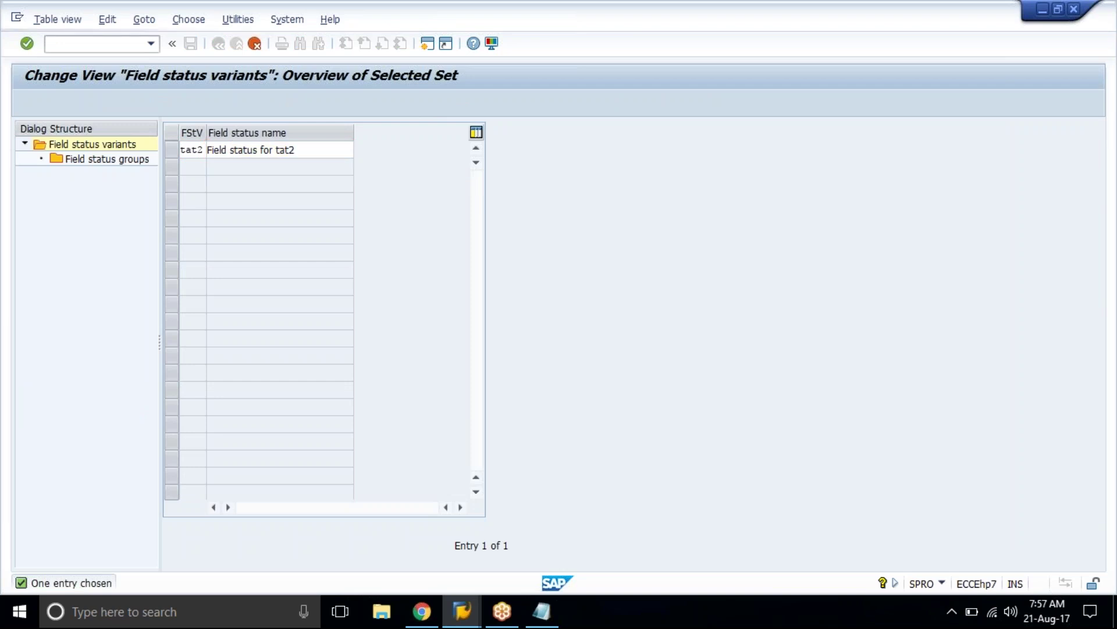
Step: Copy all 41 dependent entries and save the new TAT2 variant
{"action": "key", "text": "Return"}
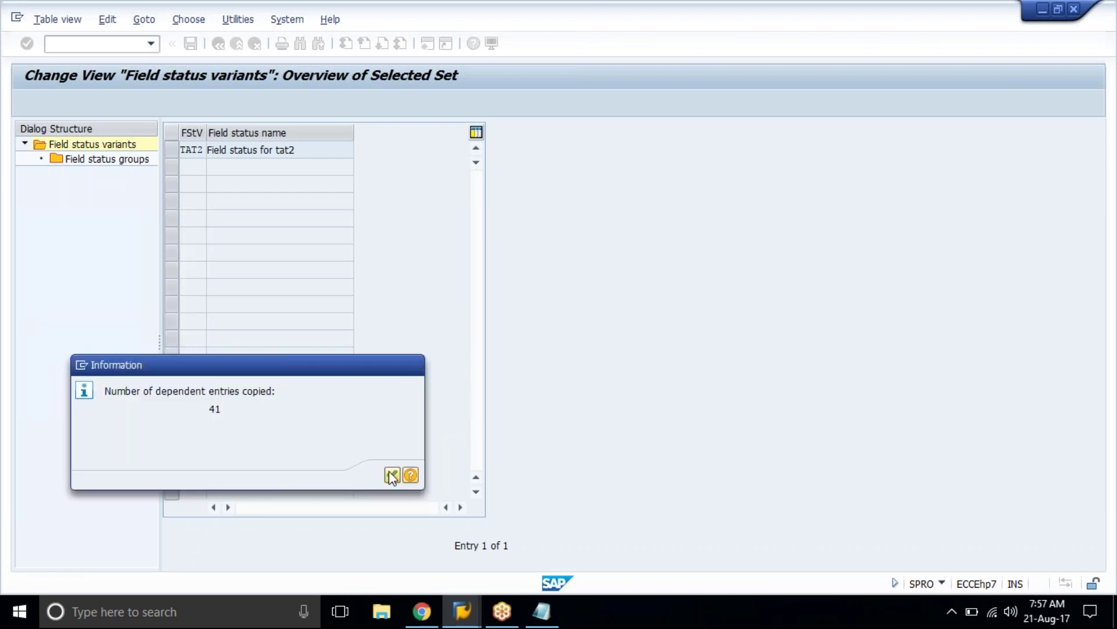
{"action": "left_click", "coordinate": [392, 476]}
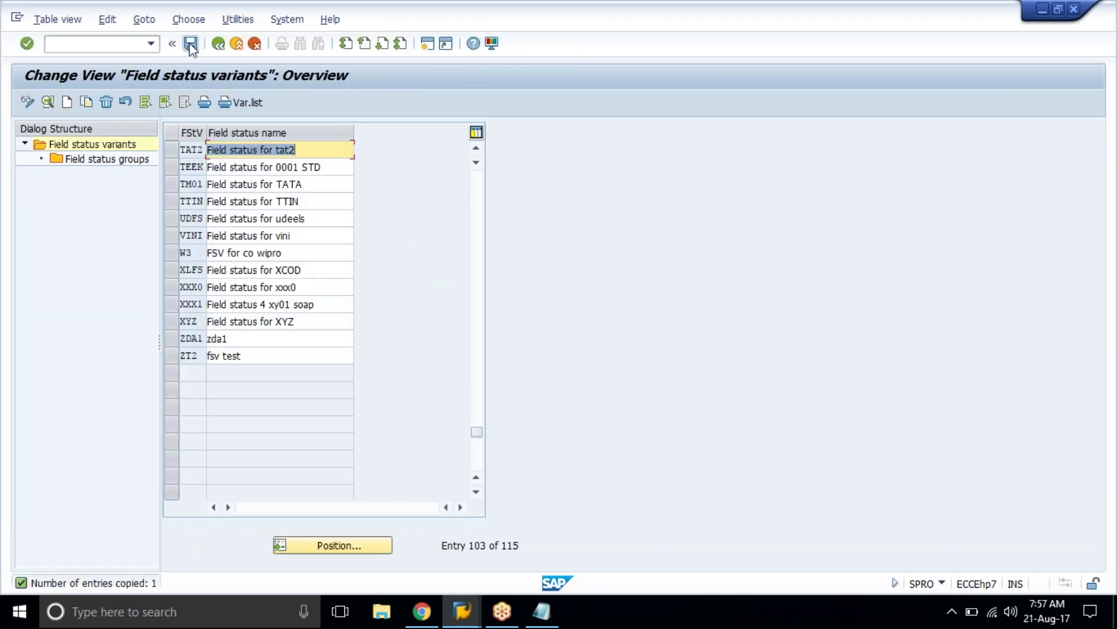
{"action": "left_click", "coordinate": [189, 43]}
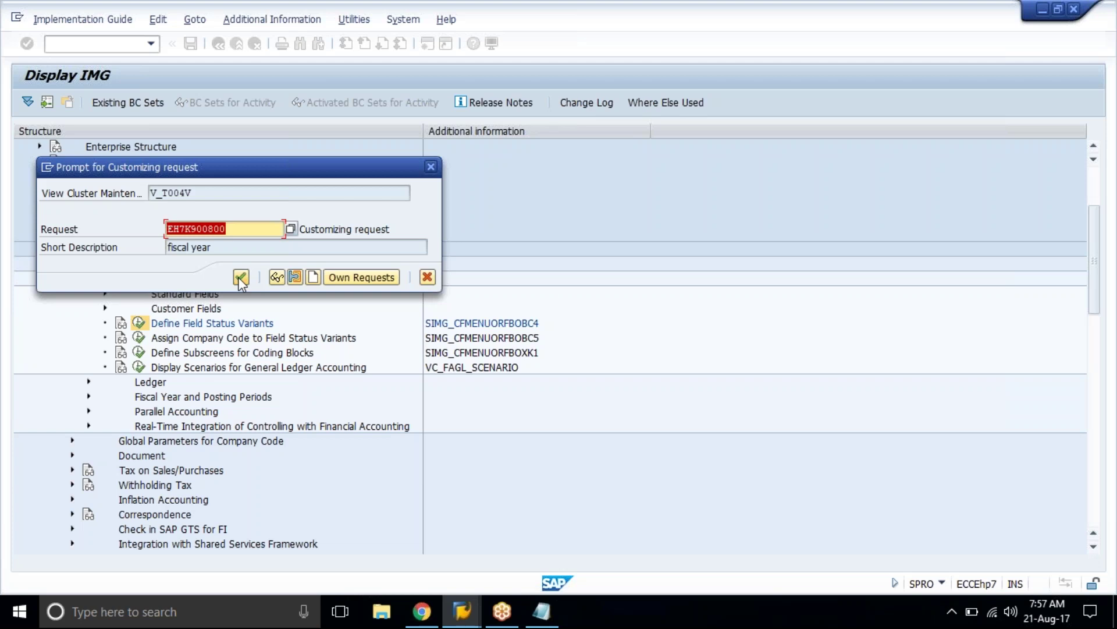
Step: Save TAT2 under request EH7K900800, then block-copy its groups G001 to G029
{"action": "left_click", "coordinate": [241, 277]}
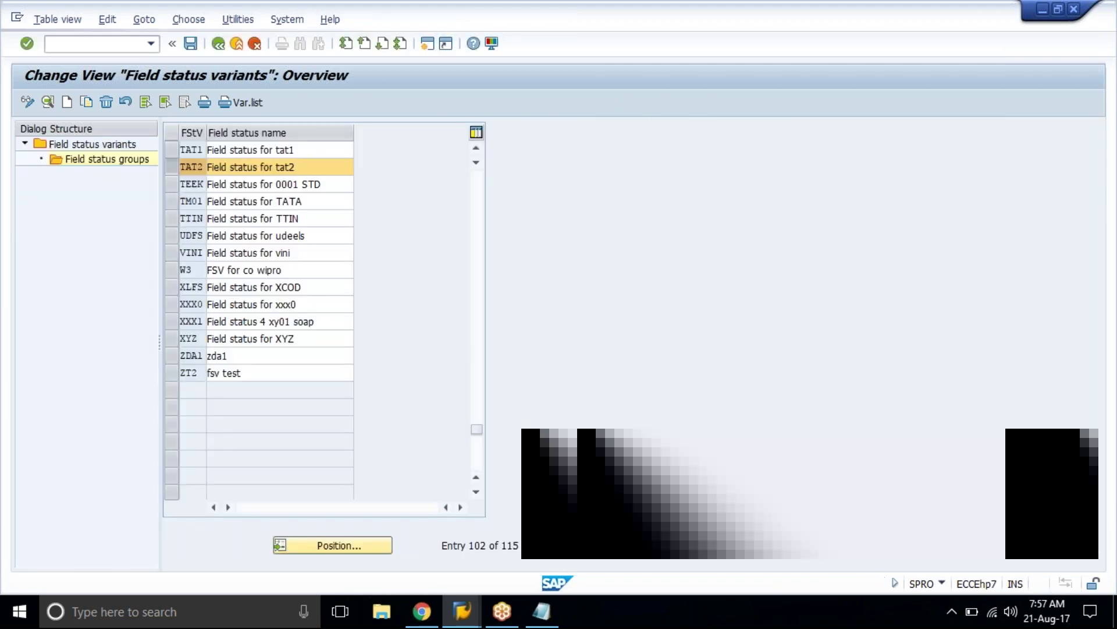
{"action": "double_click", "coordinate": [107, 159]}
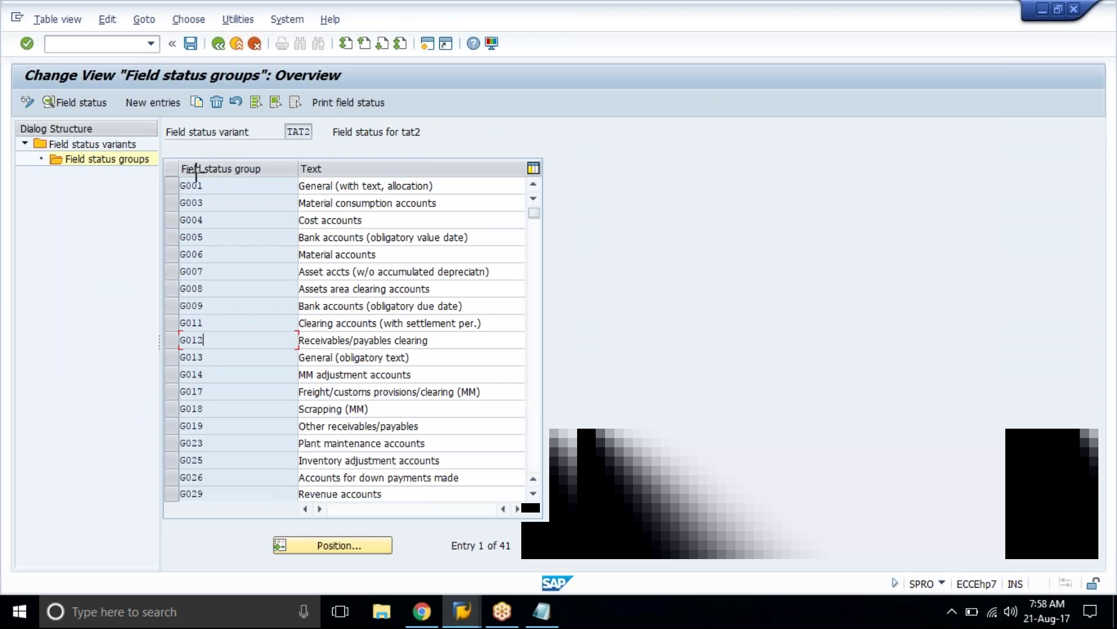
{"action": "key", "text": "ctrl+y"}
{"action": "left_click_drag", "start_coordinate": [182, 180], "coordinate": [343, 497]}
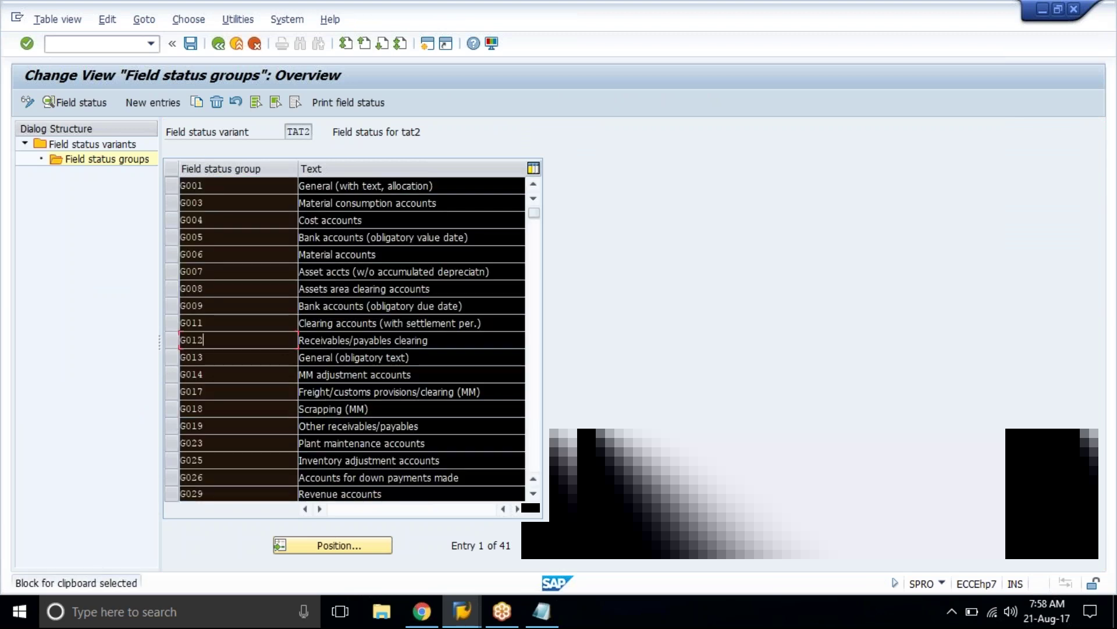
{"action": "key", "text": "ctrl+c"}
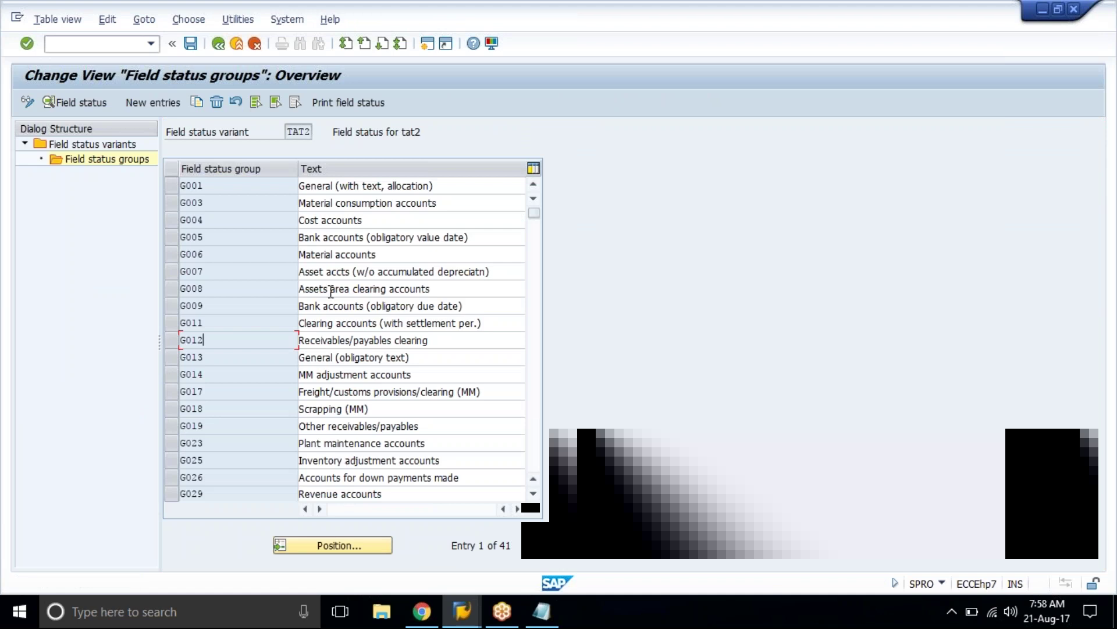
{"action": "left_click", "coordinate": [220, 48]}
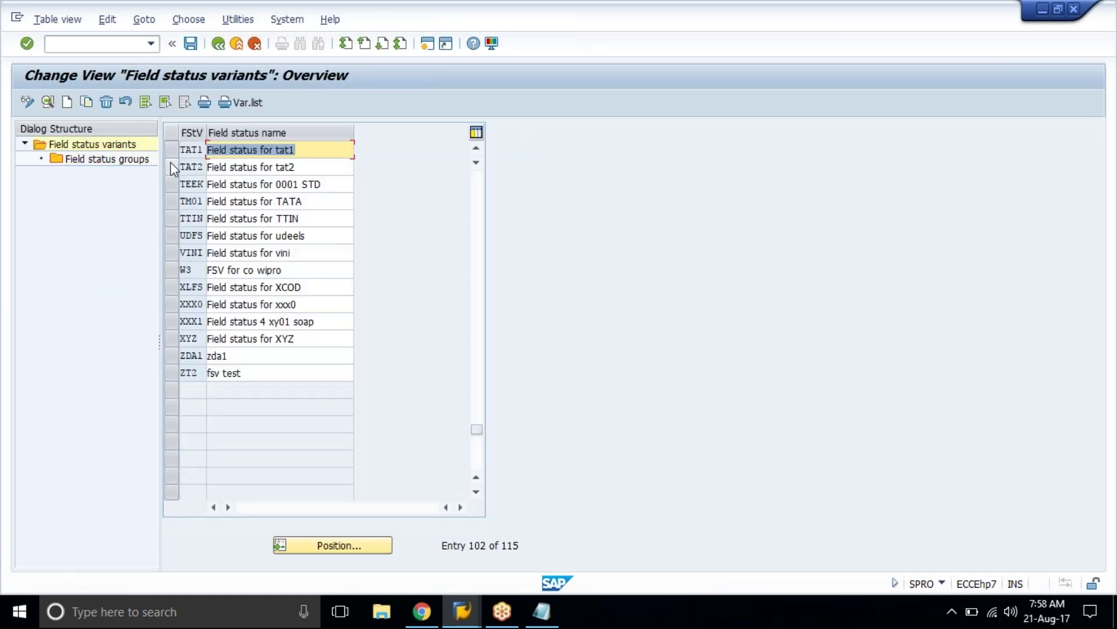
Step: Delete all seven field status groups of variant TAT1
{"action": "left_click", "coordinate": [170, 163]}
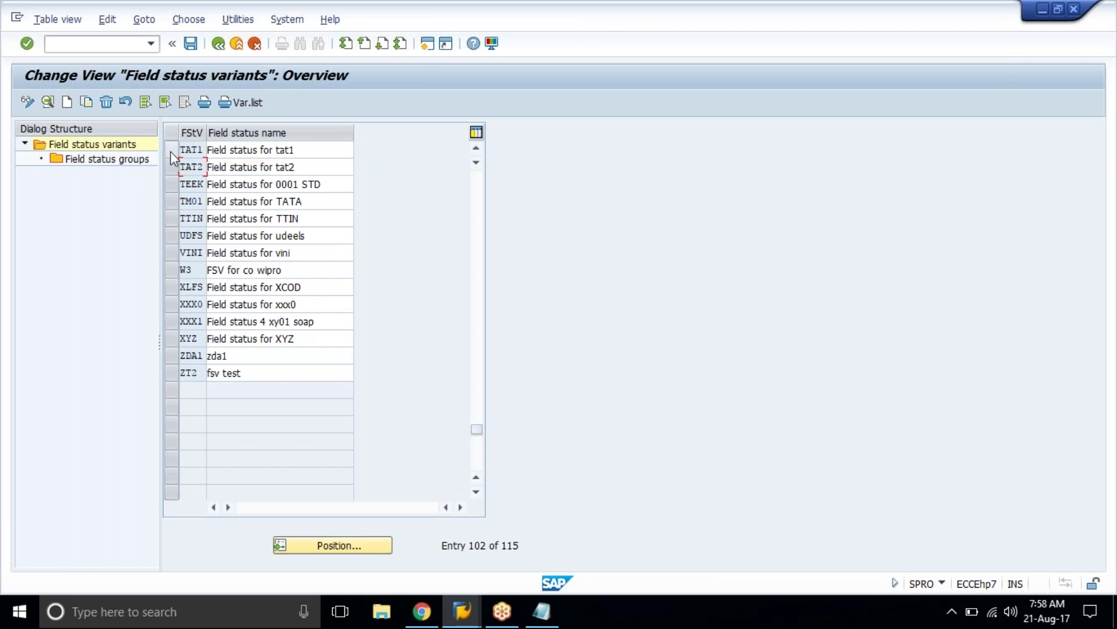
{"action": "left_click", "coordinate": [170, 151]}
{"action": "double_click", "coordinate": [134, 158]}
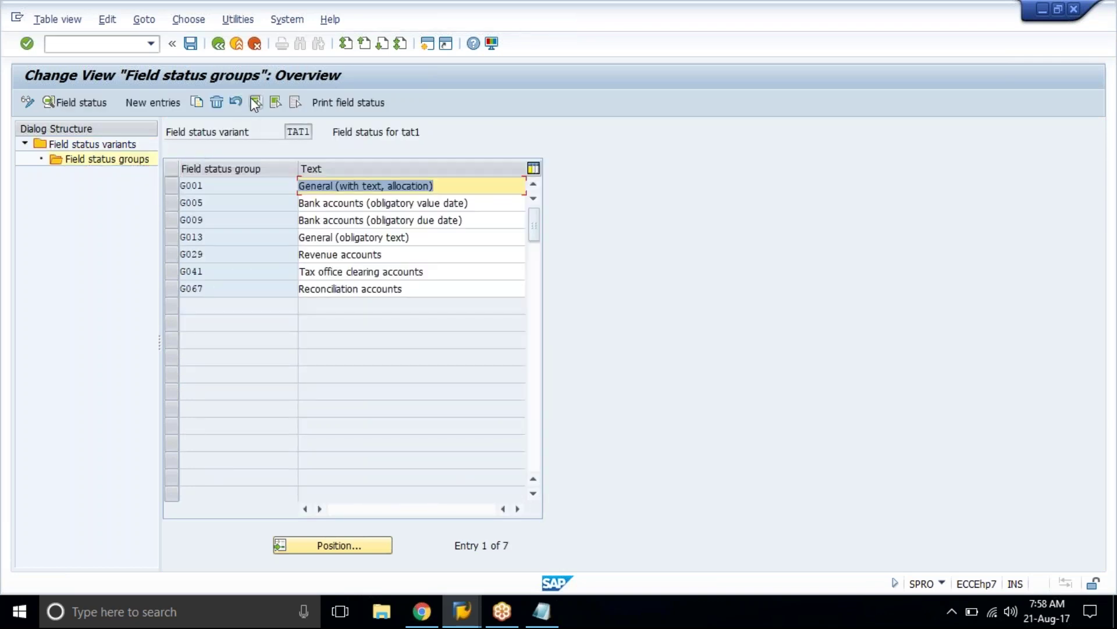
{"action": "left_click", "coordinate": [256, 102]}
{"action": "left_click", "coordinate": [201, 98]}
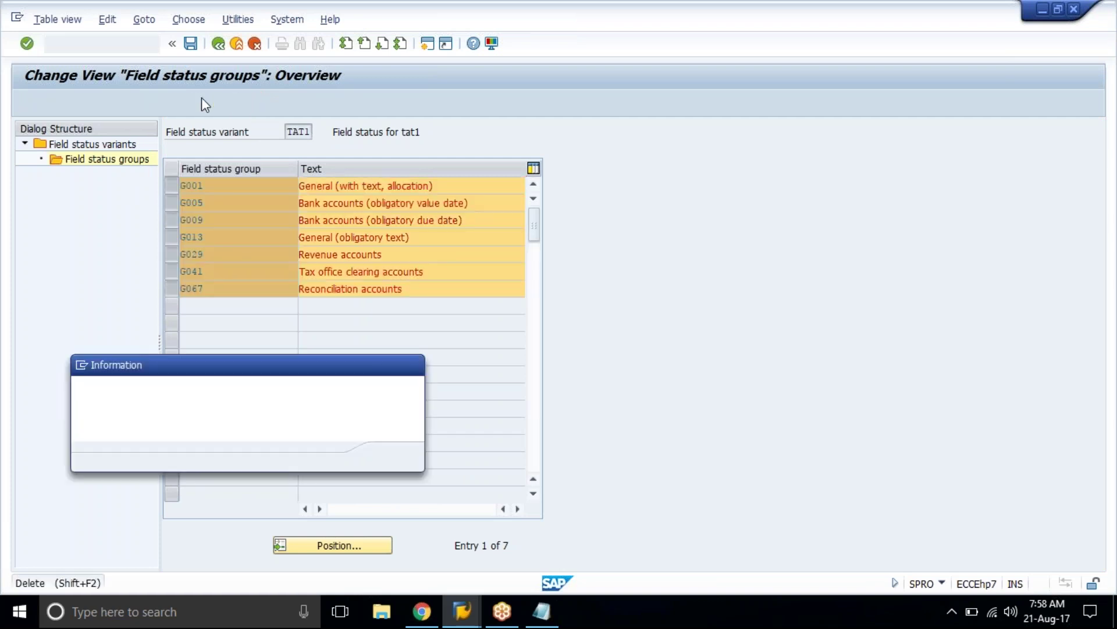
{"action": "left_click", "coordinate": [395, 453]}
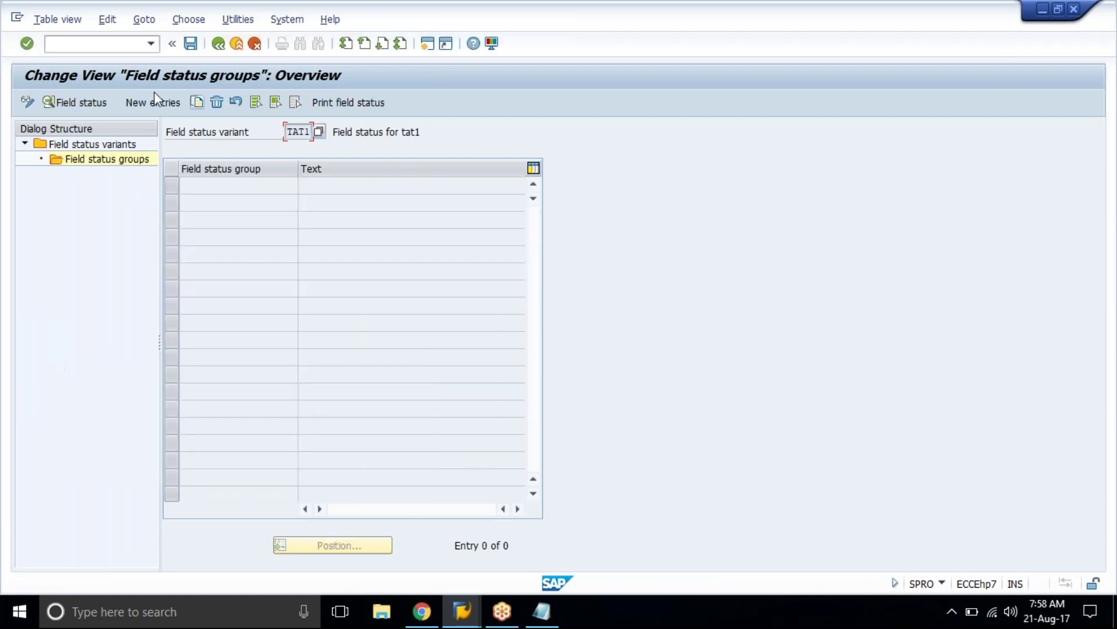
Step: Paste the copied groups G001 to G029 as new TAT1 entries and save them
{"action": "left_click", "coordinate": [149, 106]}
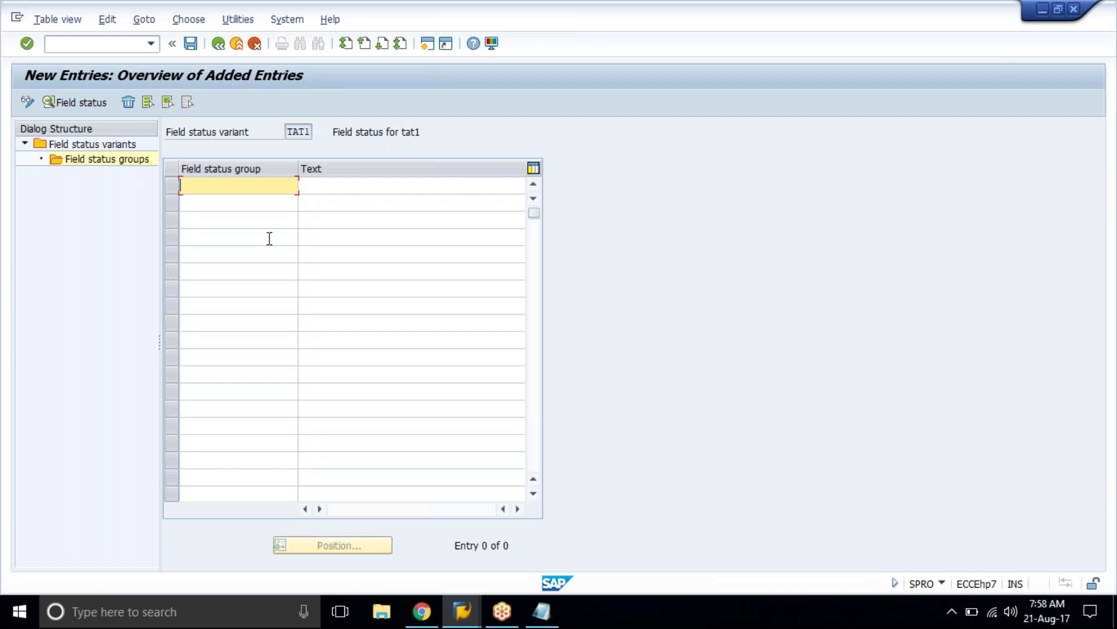
{"action": "key", "text": "ctrl+v"}
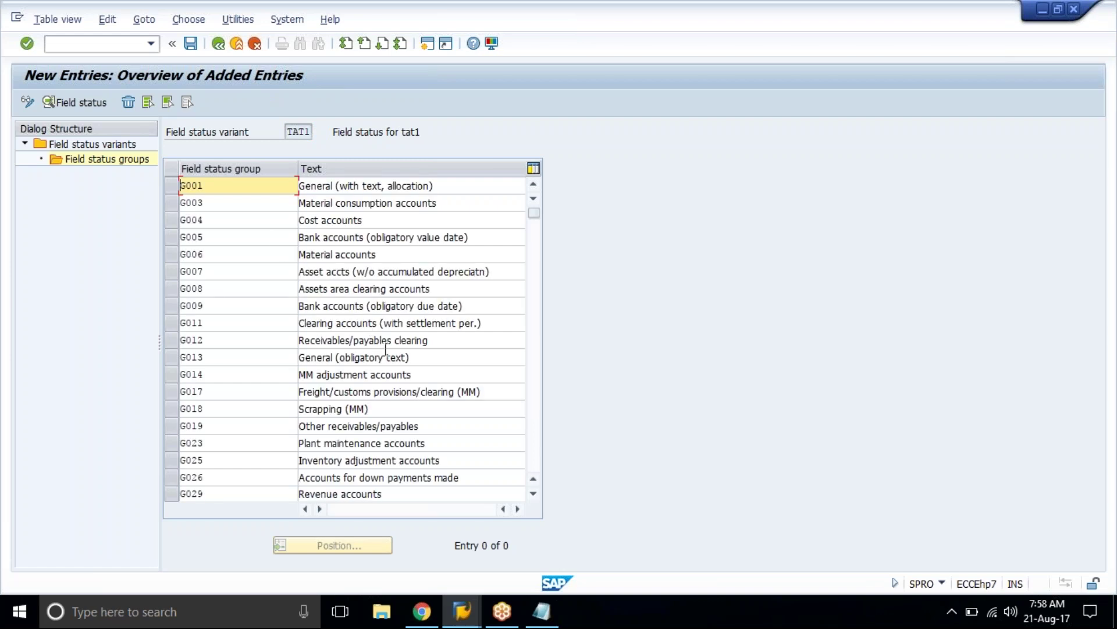
{"action": "key", "text": "Return"}
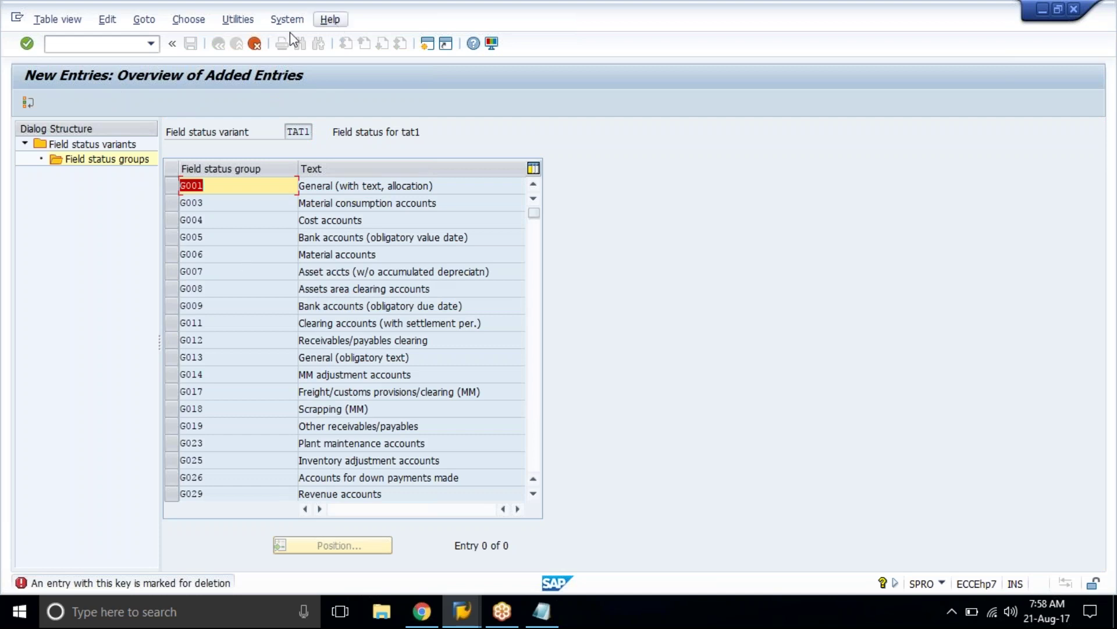
{"action": "left_click", "coordinate": [255, 44]}
{"action": "left_click", "coordinate": [224, 300]}
{"action": "left_click", "coordinate": [191, 44]}
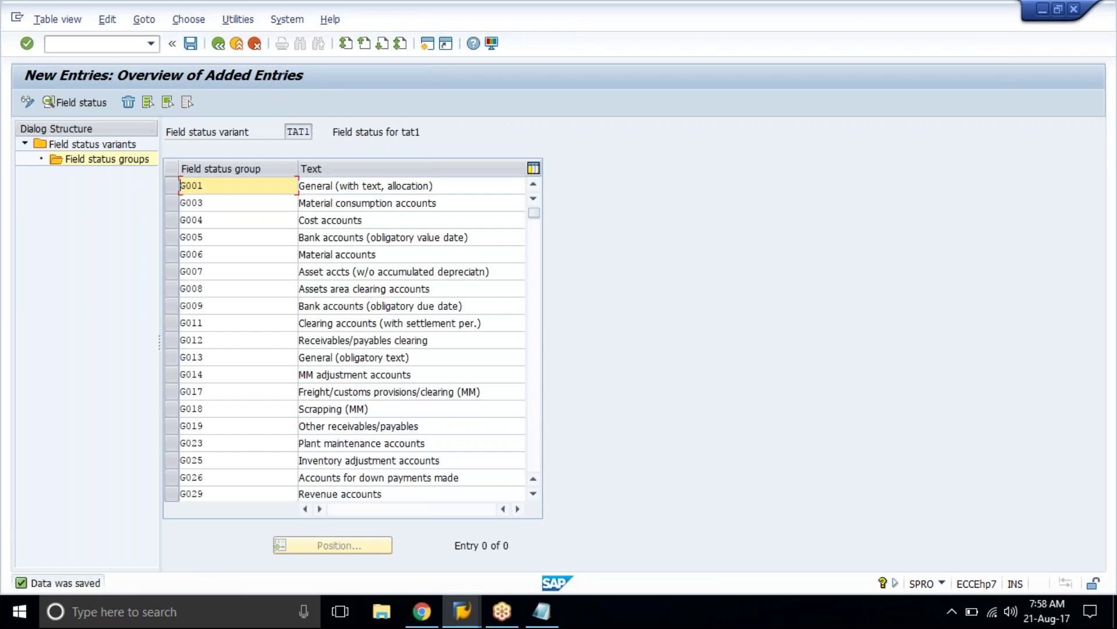
{"action": "key", "text": "Page_Down"}
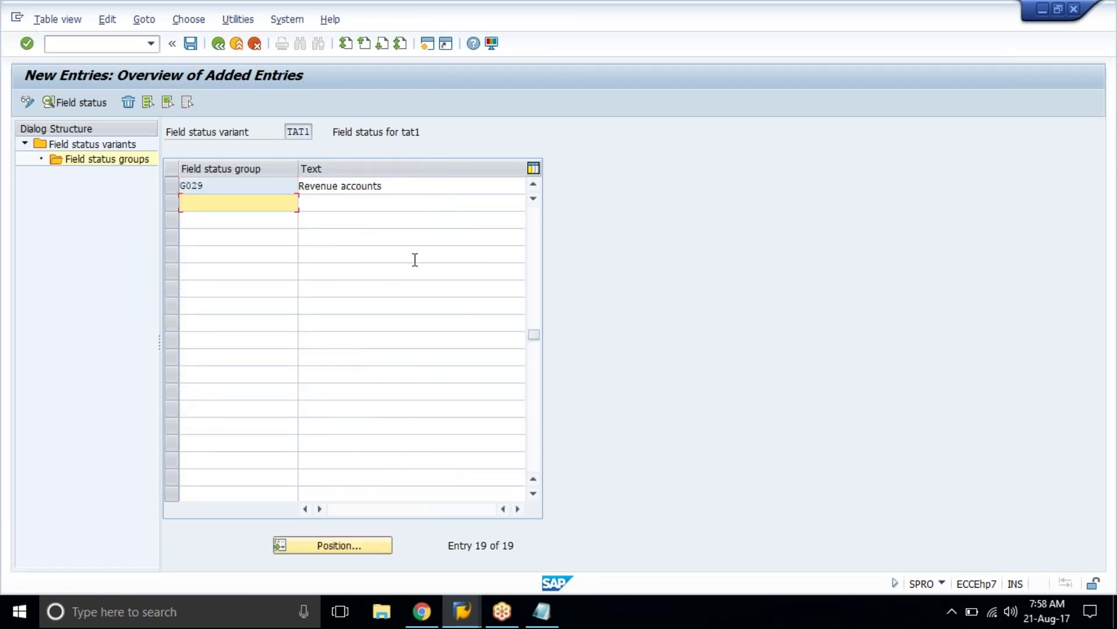
{"action": "left_click", "coordinate": [533, 494]}
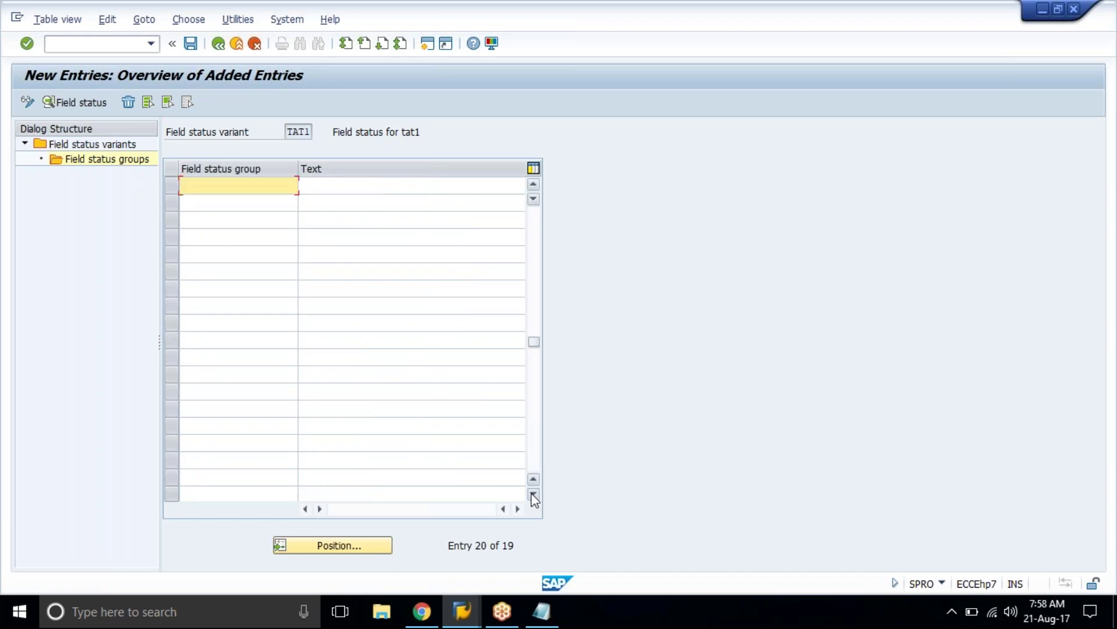
{"action": "left_click", "coordinate": [190, 46]}
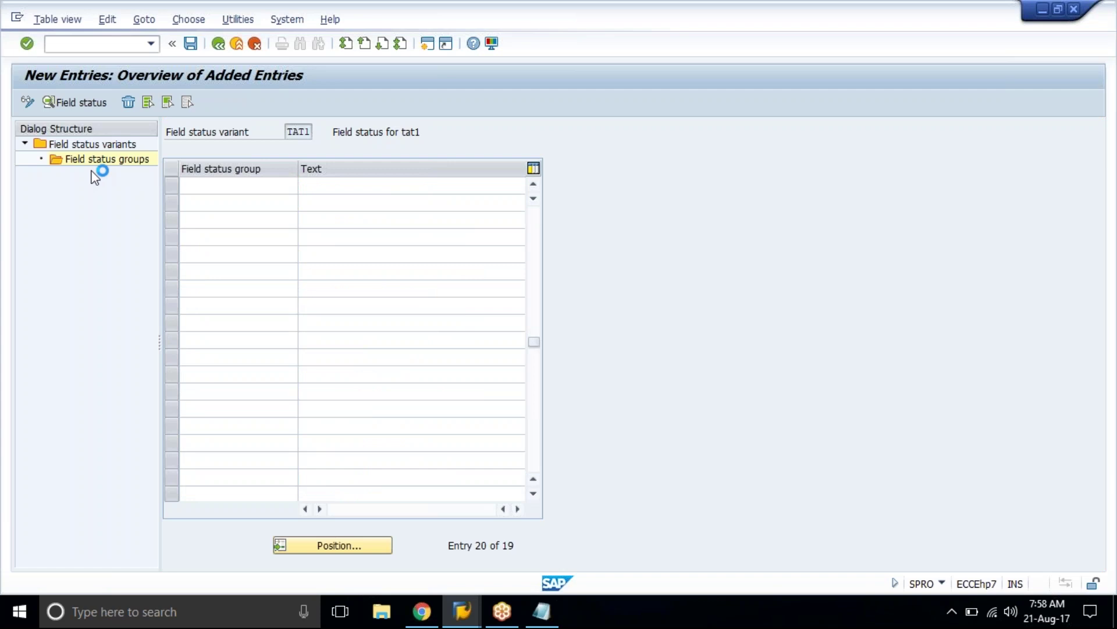
{"action": "double_click", "coordinate": [106, 145]}
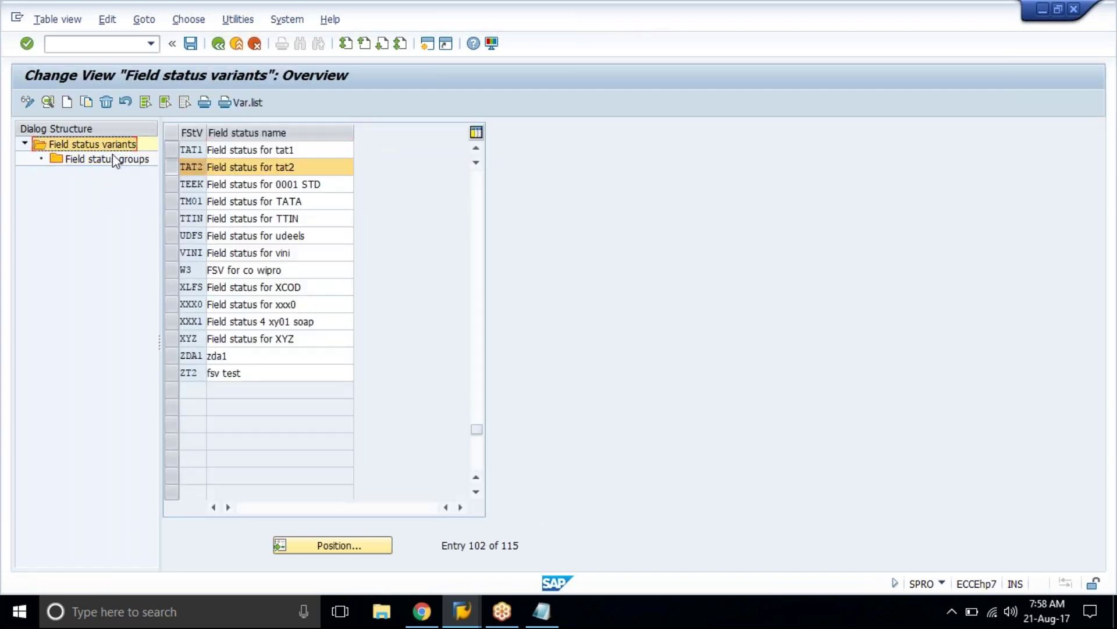
Step: Open TAT2's field status groups, scroll to G030, and copy groups G030 to G069 with their texts
{"action": "double_click", "coordinate": [113, 154]}
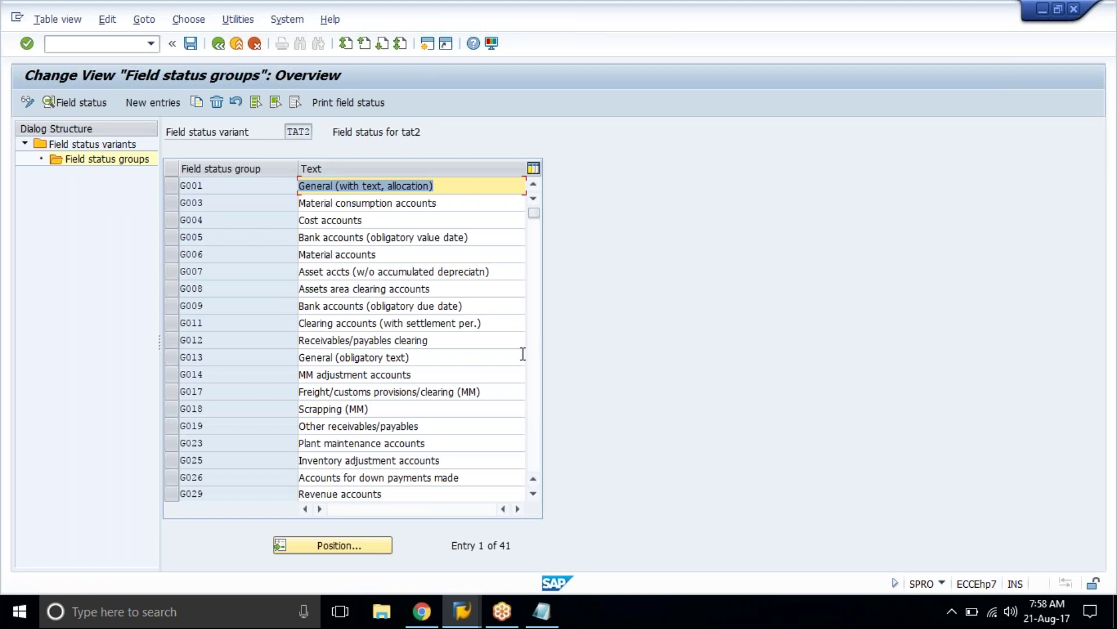
{"action": "left_click_drag", "start_coordinate": [535, 213], "coordinate": [533, 290]}
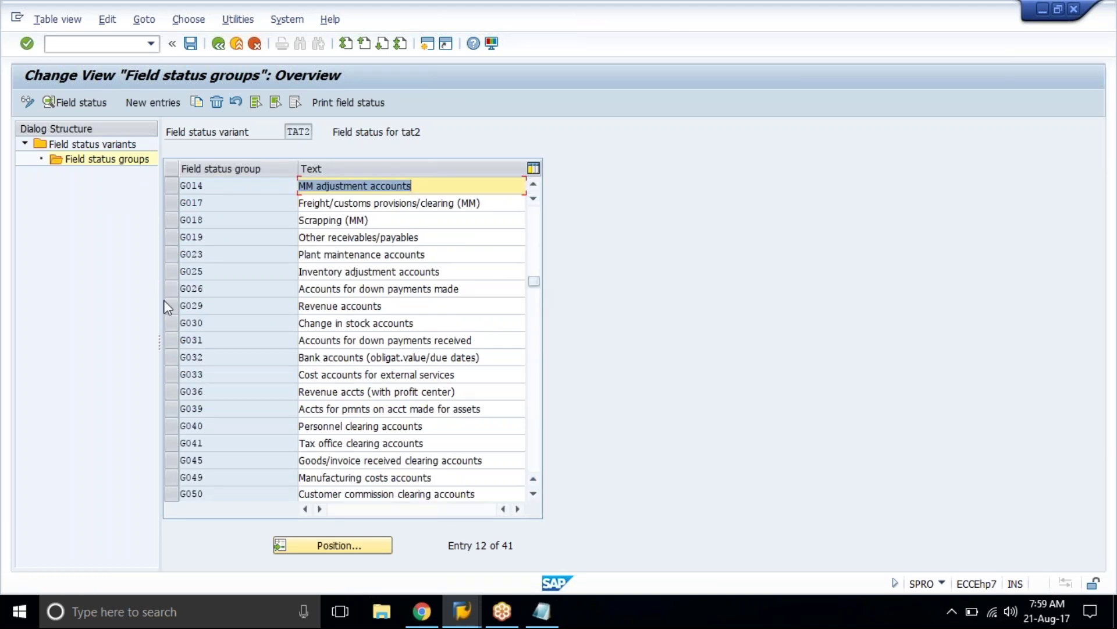
{"action": "left_click", "coordinate": [221, 305]}
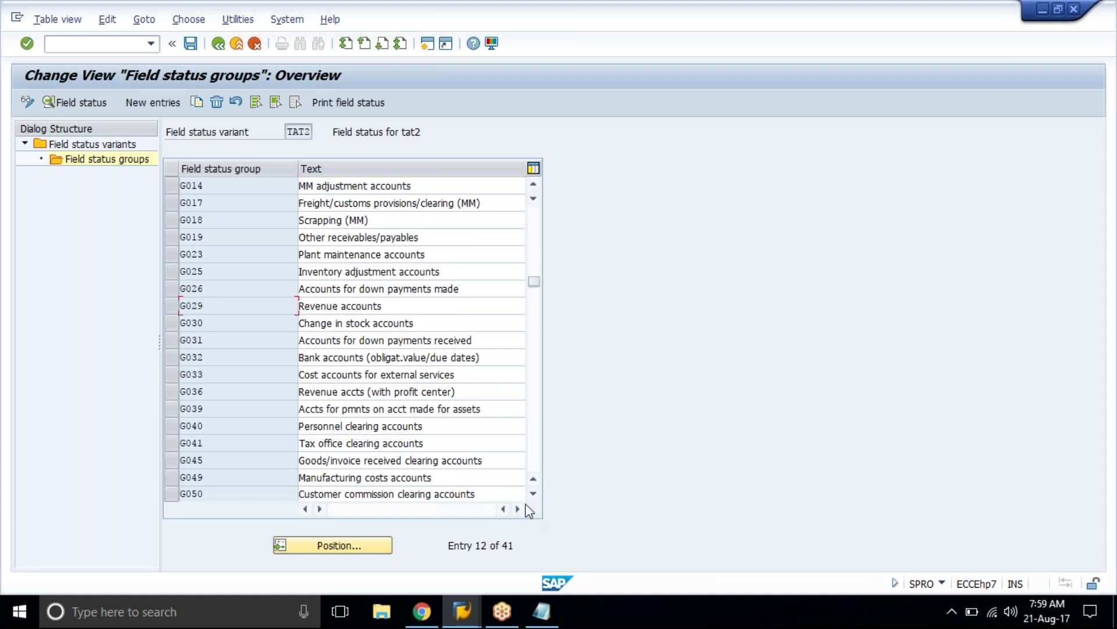
{"action": "left_click", "coordinate": [538, 496]}
{"action": "left_click", "coordinate": [538, 496]}
{"action": "left_click", "coordinate": [538, 496]}
{"action": "left_click", "coordinate": [537, 495]}
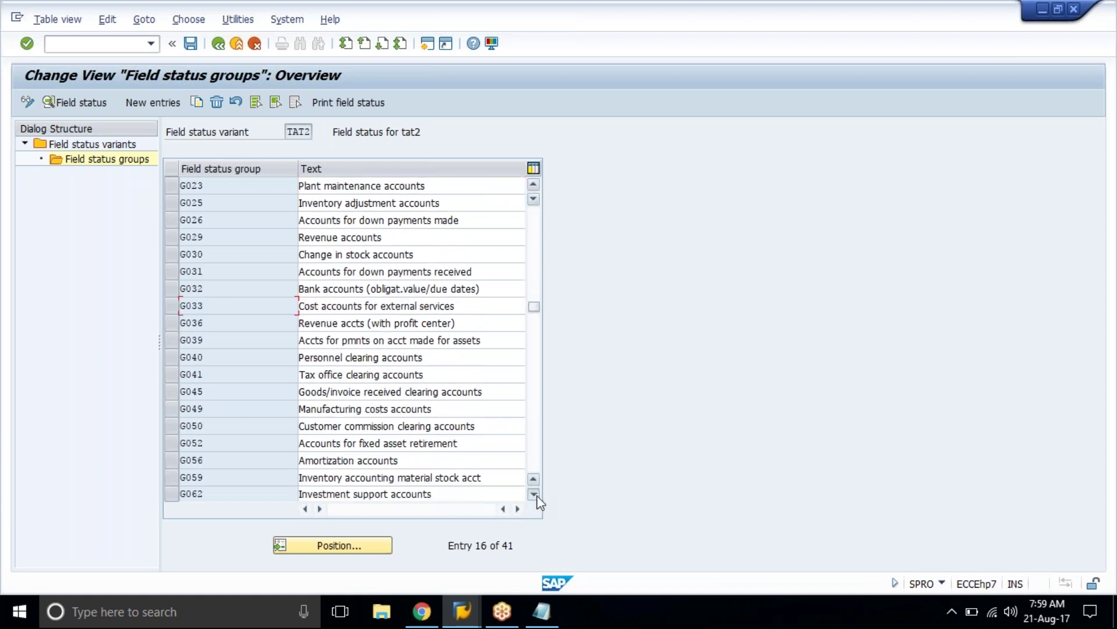
{"action": "left_click", "coordinate": [537, 496]}
{"action": "left_click", "coordinate": [537, 496]}
{"action": "left_click", "coordinate": [537, 495]}
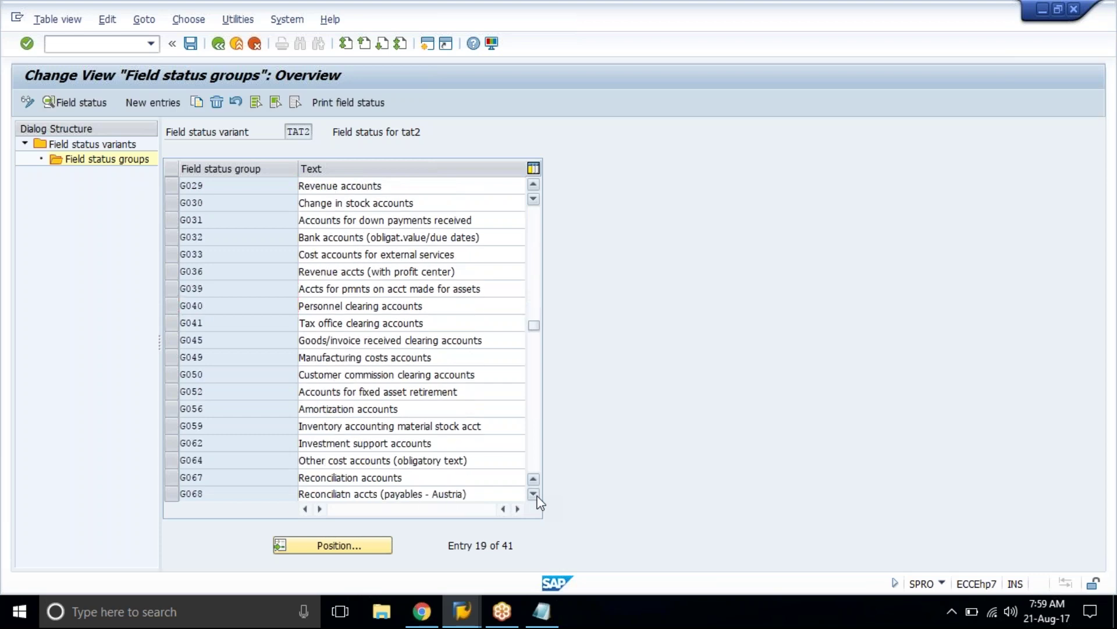
{"action": "left_click", "coordinate": [537, 495]}
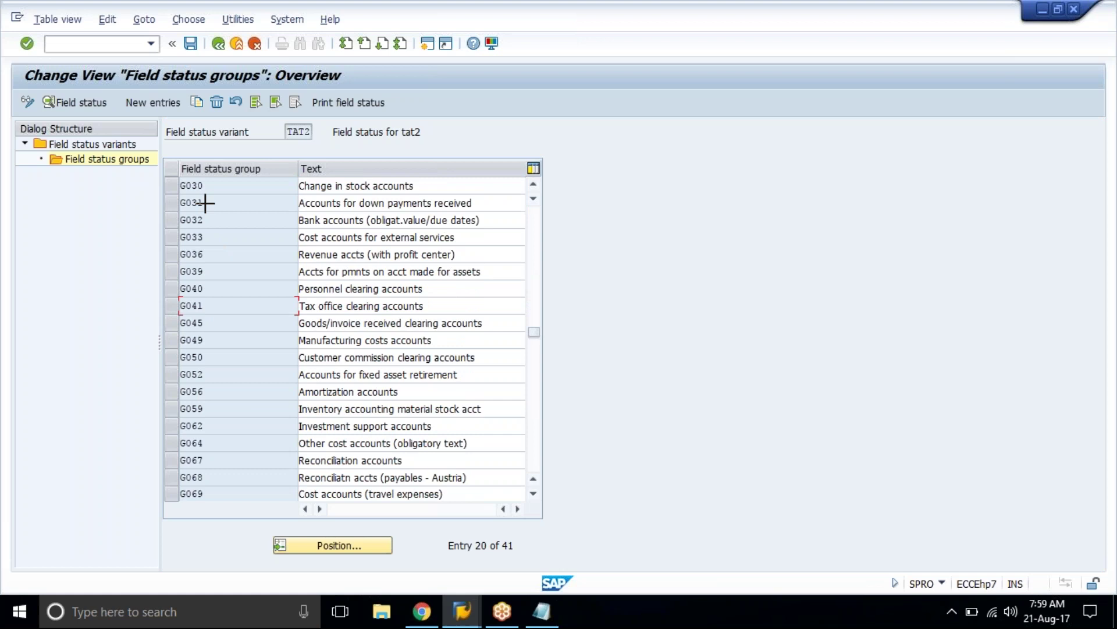
{"action": "left_click_drag", "start_coordinate": [187, 177], "coordinate": [415, 494]}
{"action": "key", "text": "ctrl+c"}
{"action": "left_click", "coordinate": [124, 144]}
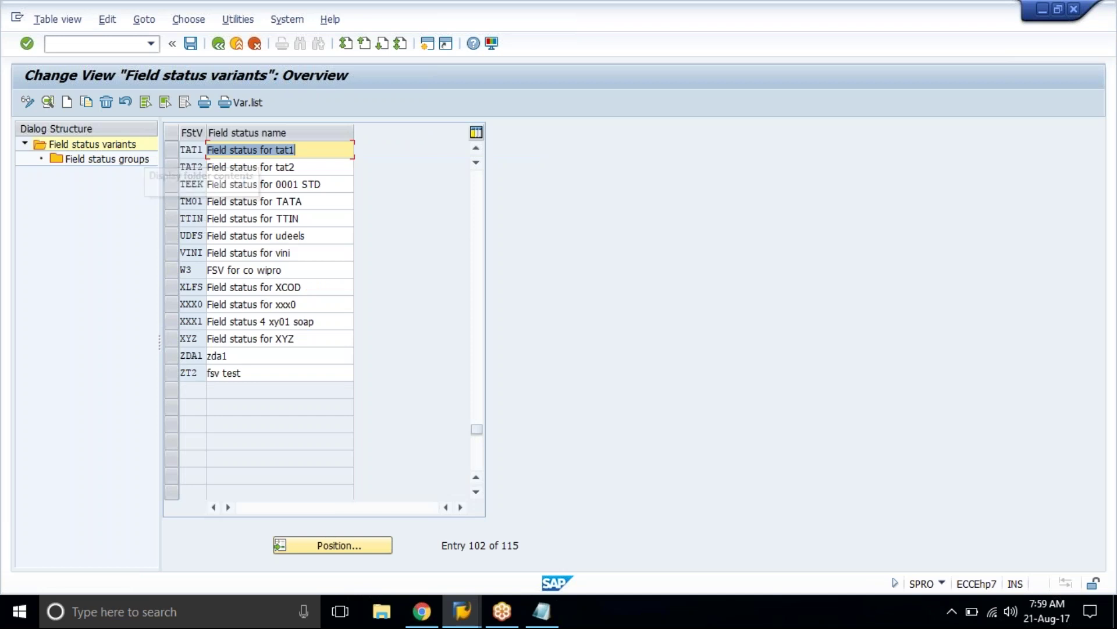
Step: Paste the copied groups G030 to G069 as new TAT1 entries and save them
{"action": "left_click", "coordinate": [105, 165]}
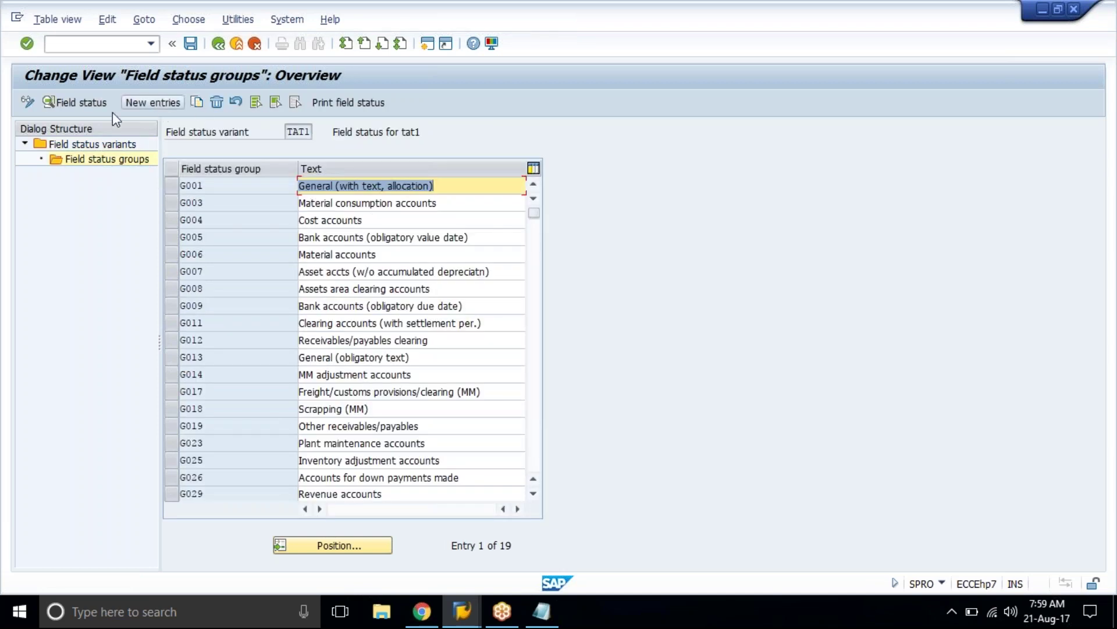
{"action": "left_click", "coordinate": [139, 93]}
{"action": "left_click", "coordinate": [170, 107]}
{"action": "left_click", "coordinate": [169, 103]}
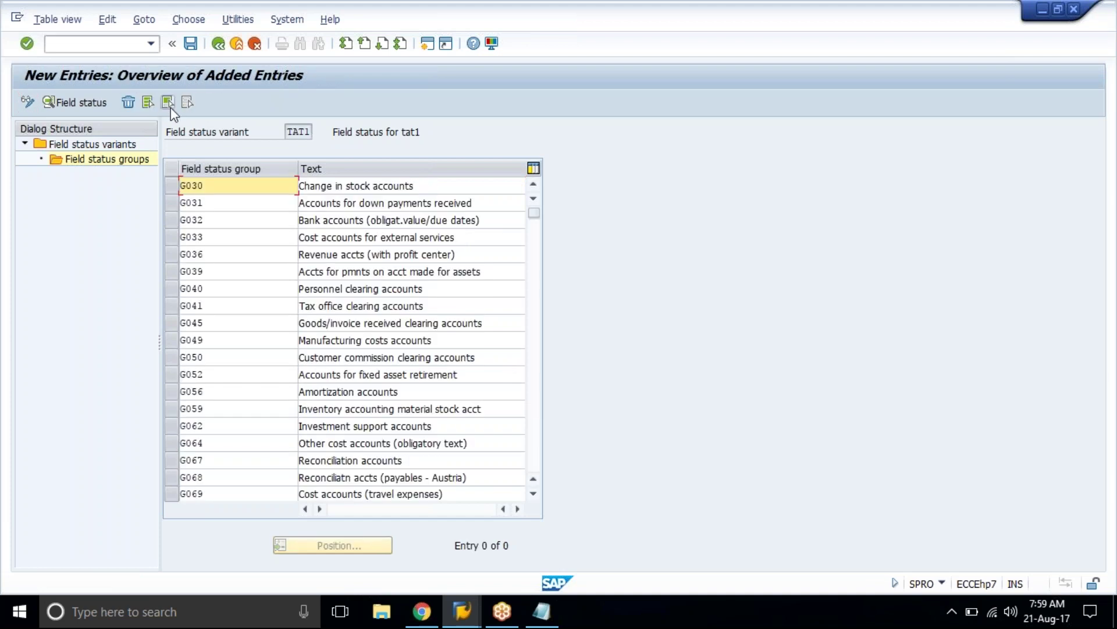
{"action": "key", "text": "Return"}
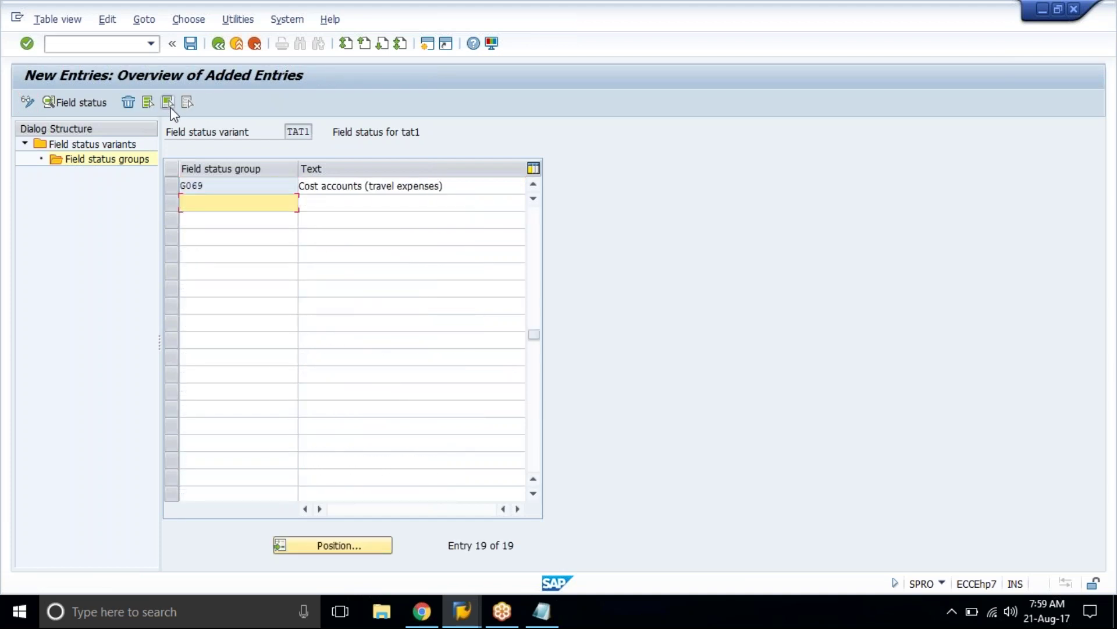
{"action": "left_click", "coordinate": [192, 45]}
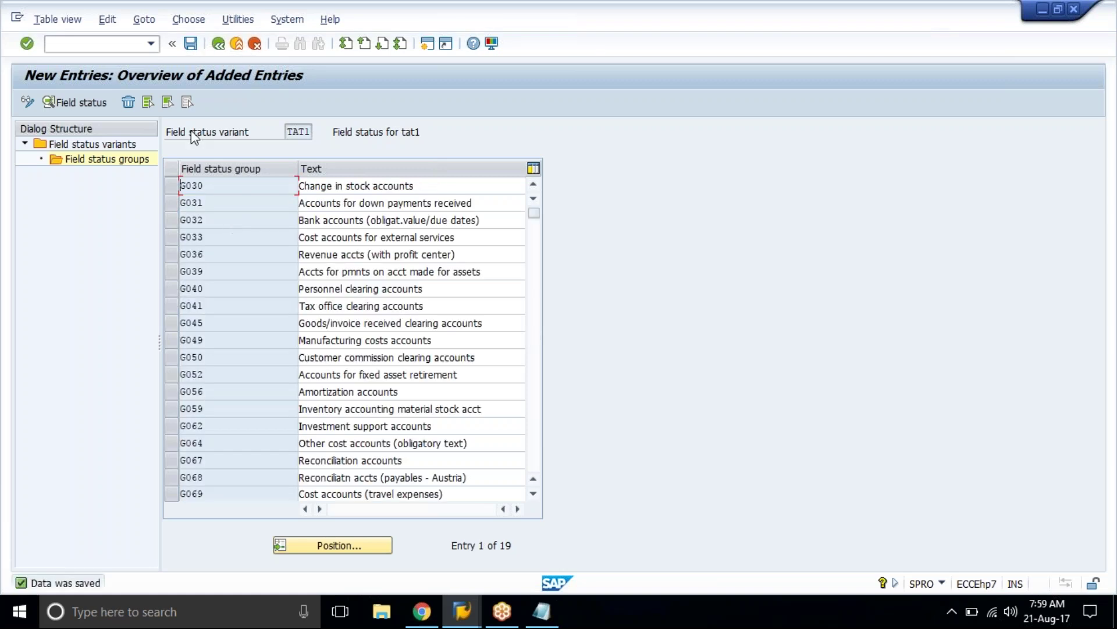
{"action": "left_click", "coordinate": [229, 204]}
{"action": "left_click", "coordinate": [141, 215]}
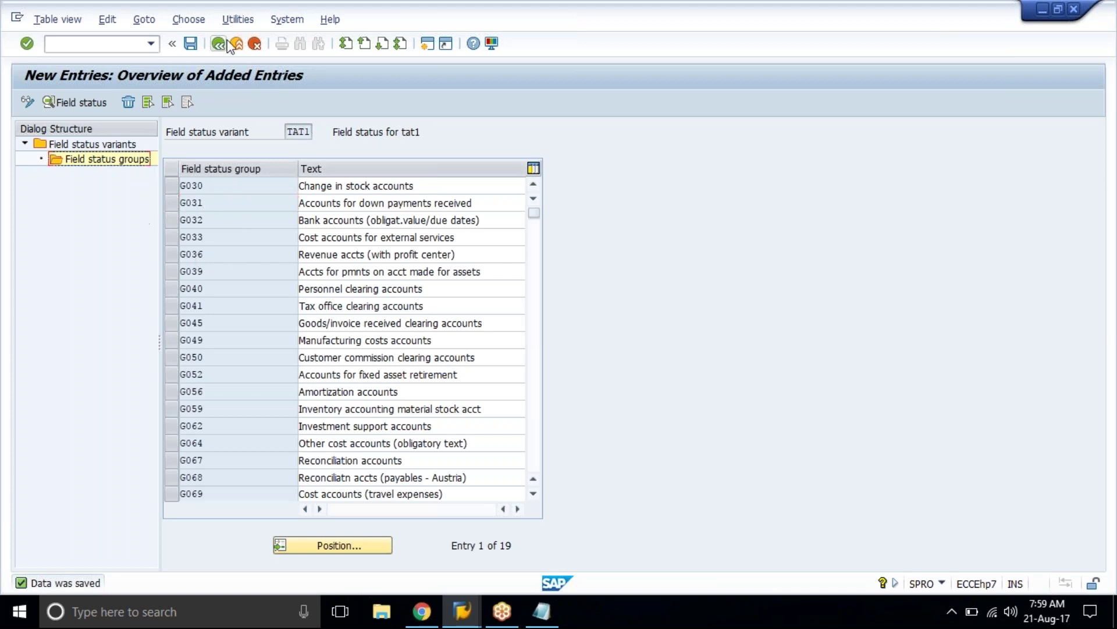
{"action": "double_click", "coordinate": [116, 146]}
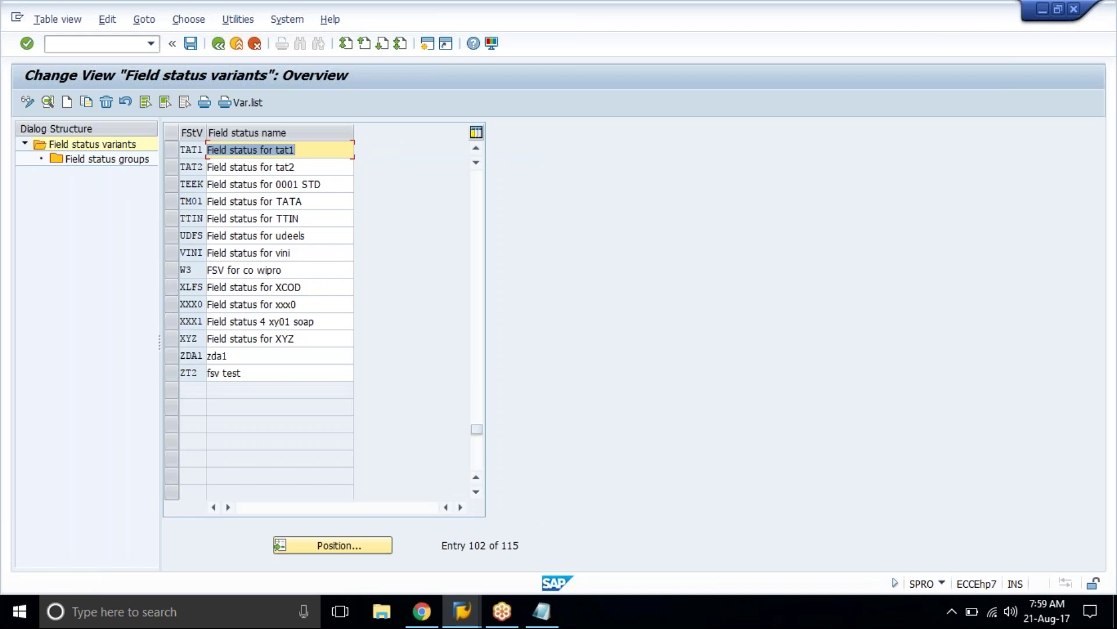
Step: Delete variant TAT1 together with all its dependent entries and save
{"action": "left_click", "coordinate": [174, 155]}
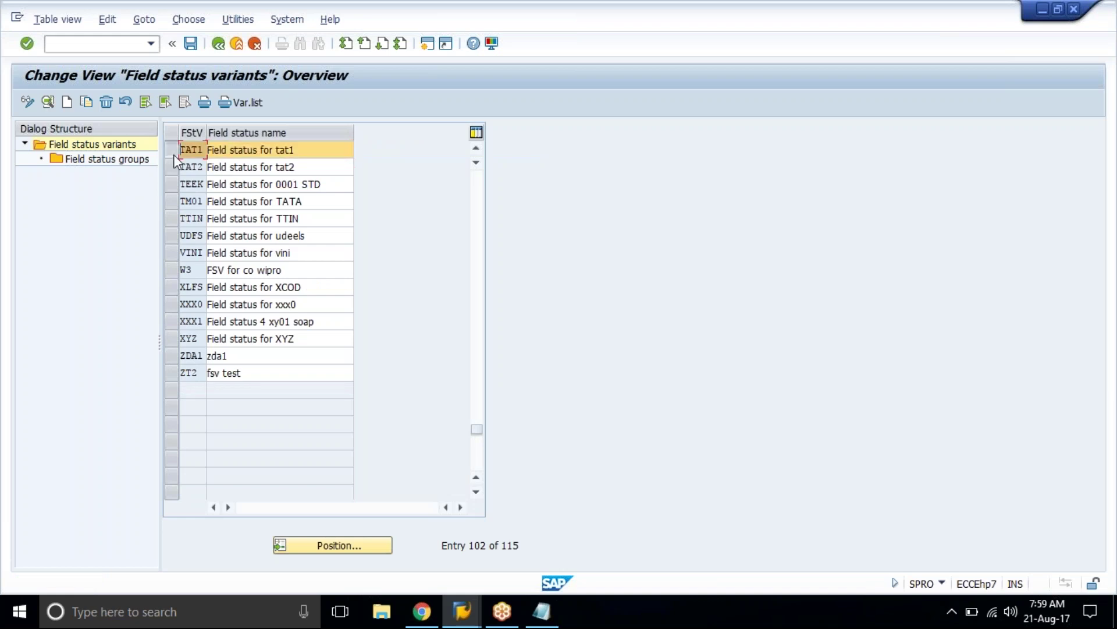
{"action": "left_click", "coordinate": [108, 103]}
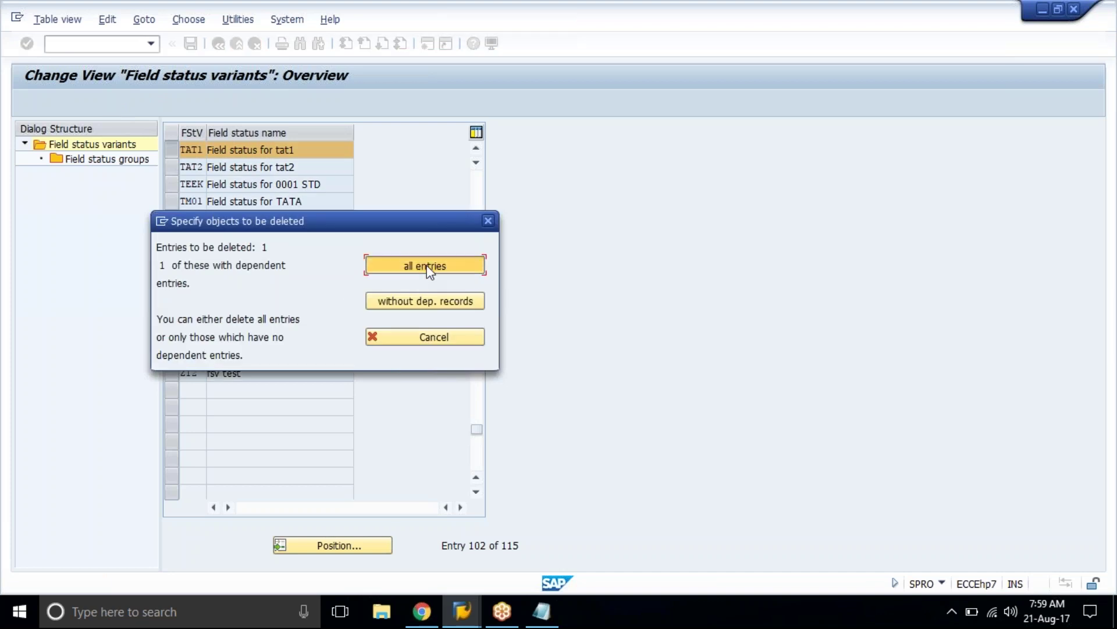
{"action": "left_click", "coordinate": [429, 268]}
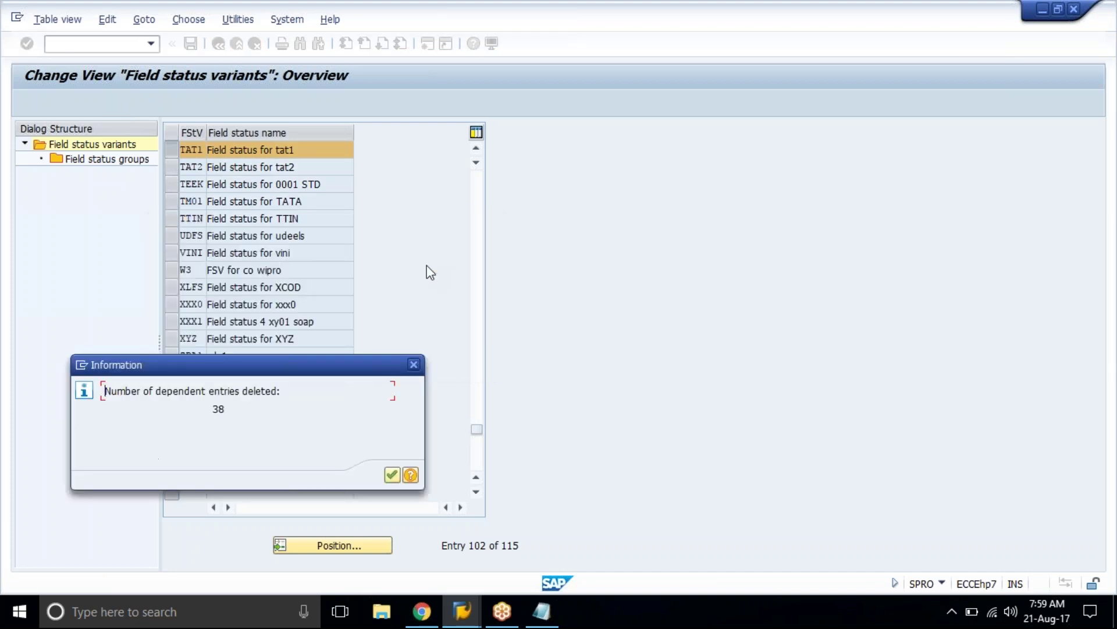
{"action": "left_click", "coordinate": [392, 474]}
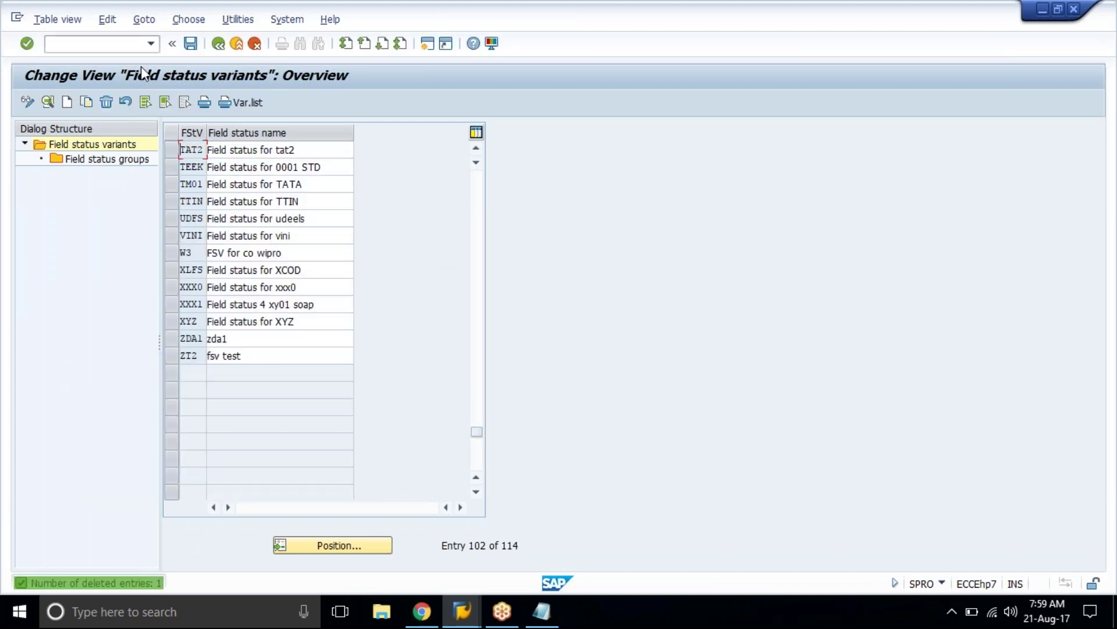
{"action": "left_click", "coordinate": [191, 43]}
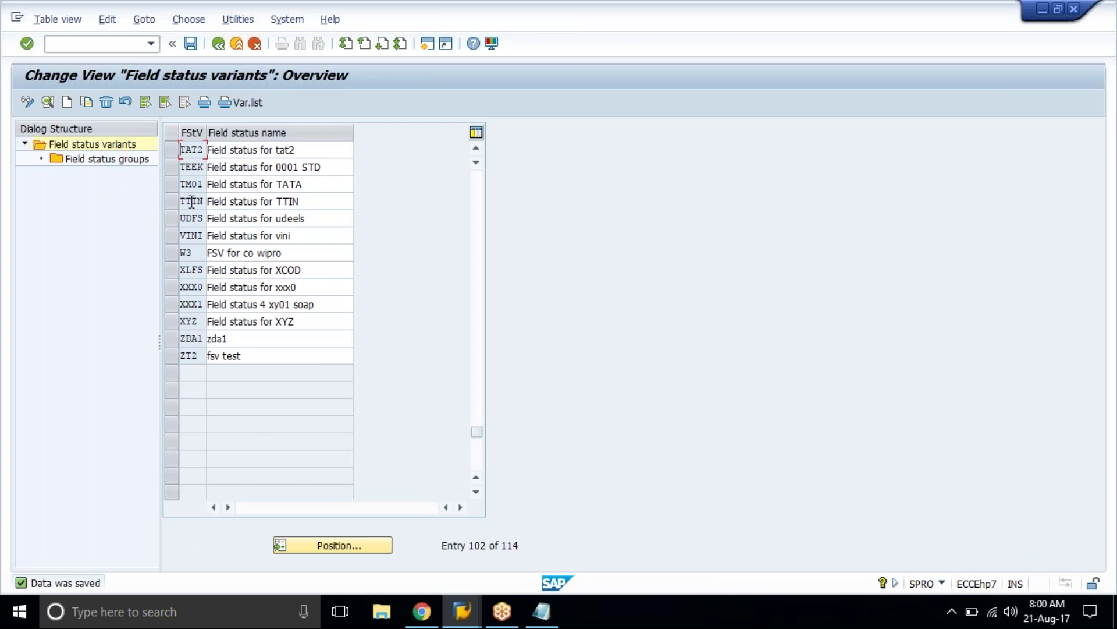
{"action": "left_click", "coordinate": [170, 153]}
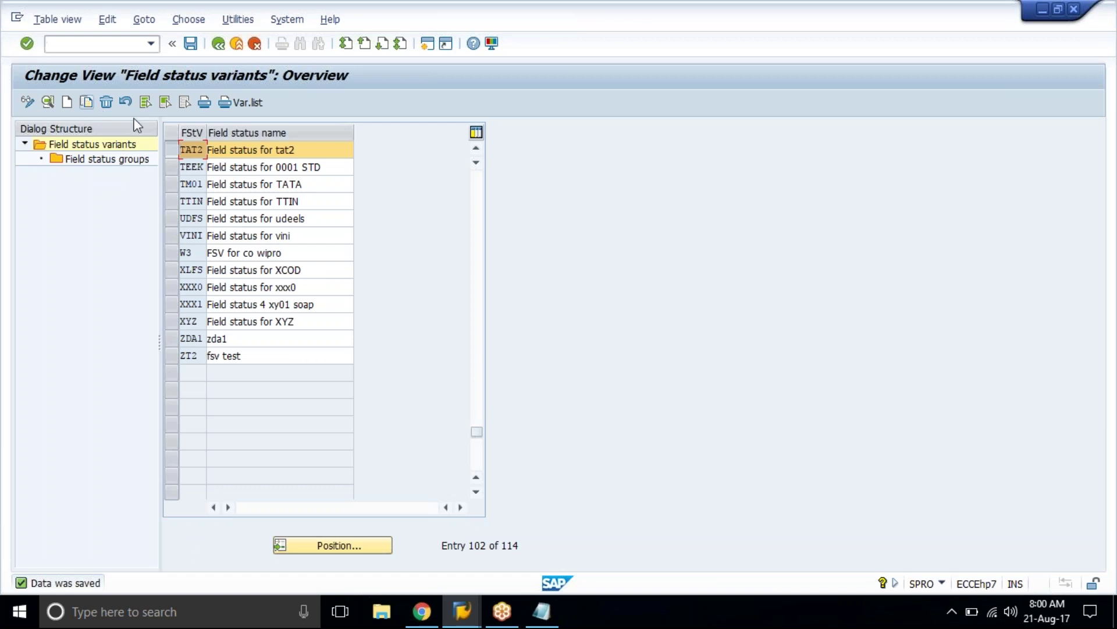
Step: Copy TAT2 as TAT1 named 'Field status for tat1', including all 41 dependent entries
{"action": "left_click", "coordinate": [86, 103]}
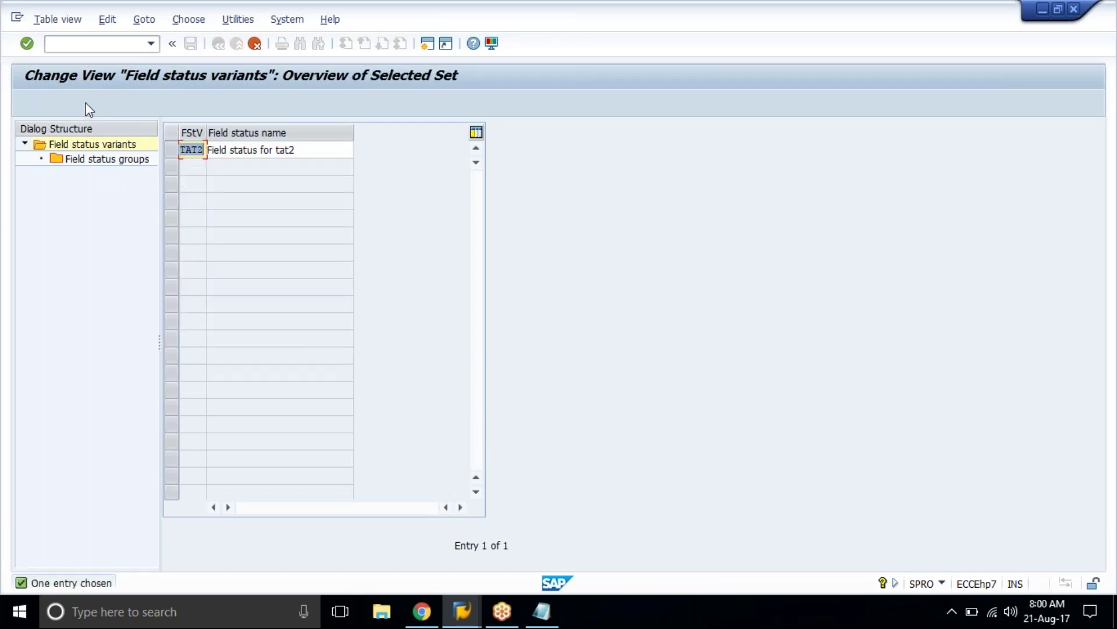
{"action": "key", "text": "Right"}
{"action": "key", "text": "BackSpace"}
{"action": "type", "text": "1"}
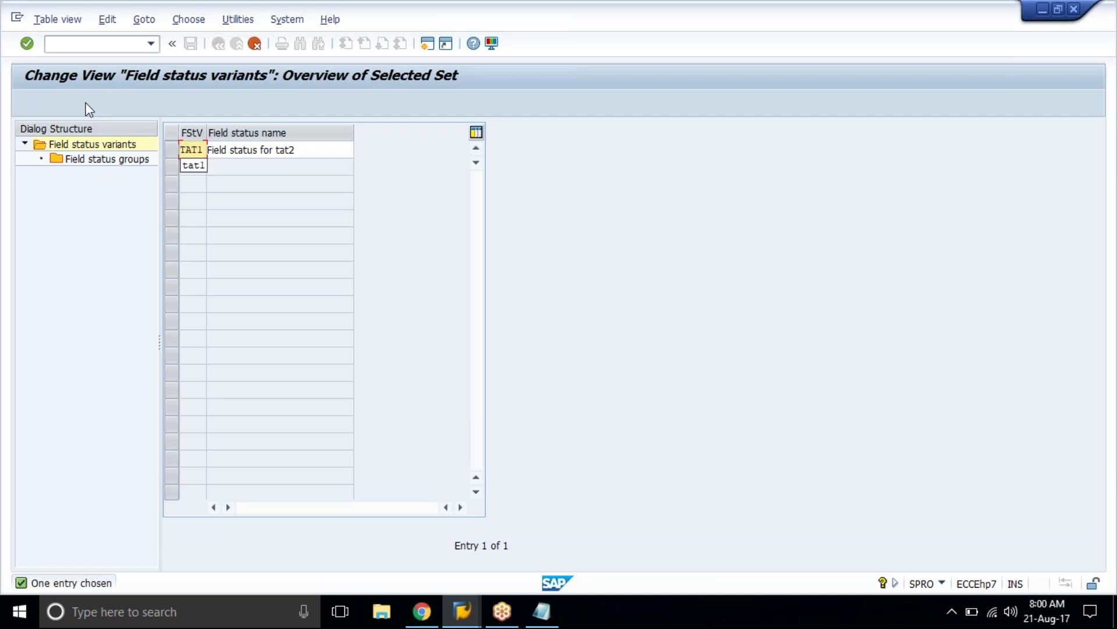
{"action": "key", "text": "Tab"}
{"action": "key", "text": "Right"}
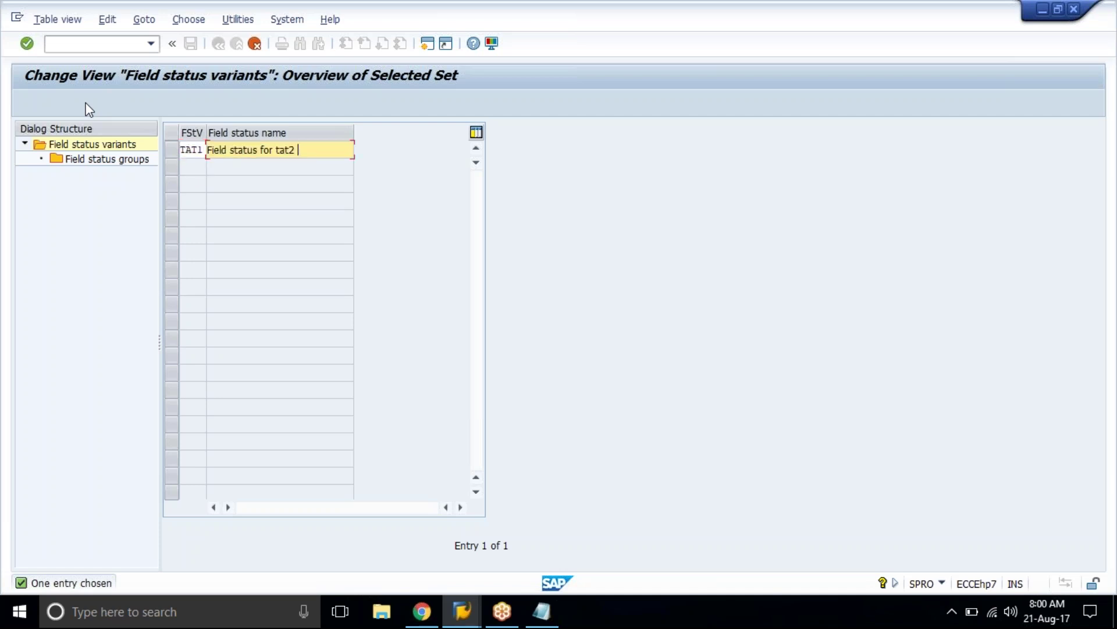
{"action": "key", "text": "BackSpace"}
{"action": "type", "text": "1"}
{"action": "key", "text": "Return"}
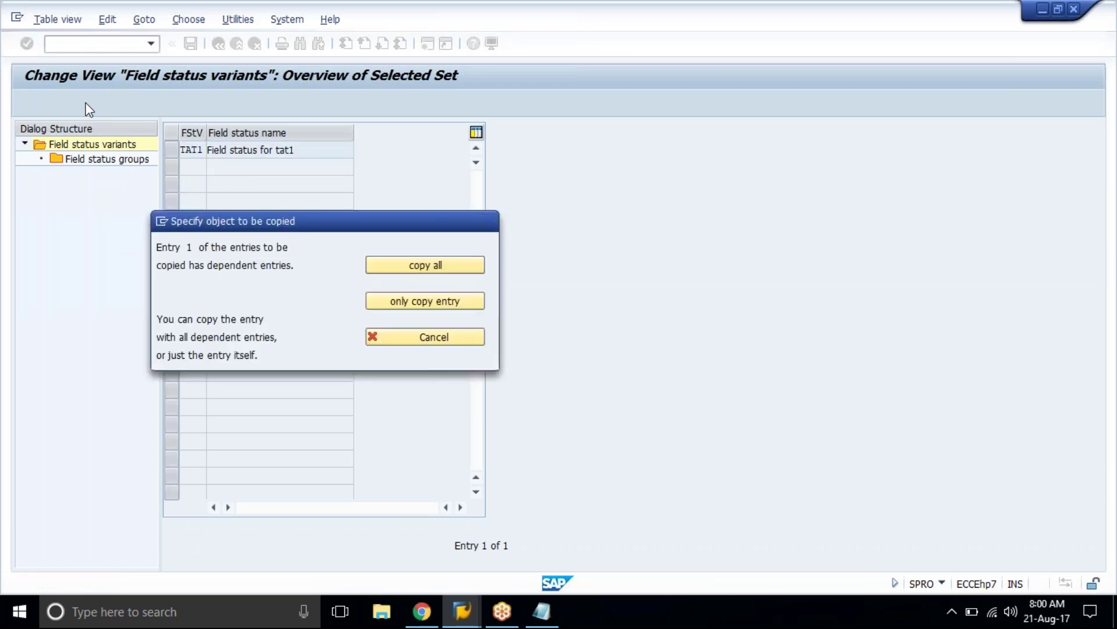
{"action": "key", "text": "Return"}
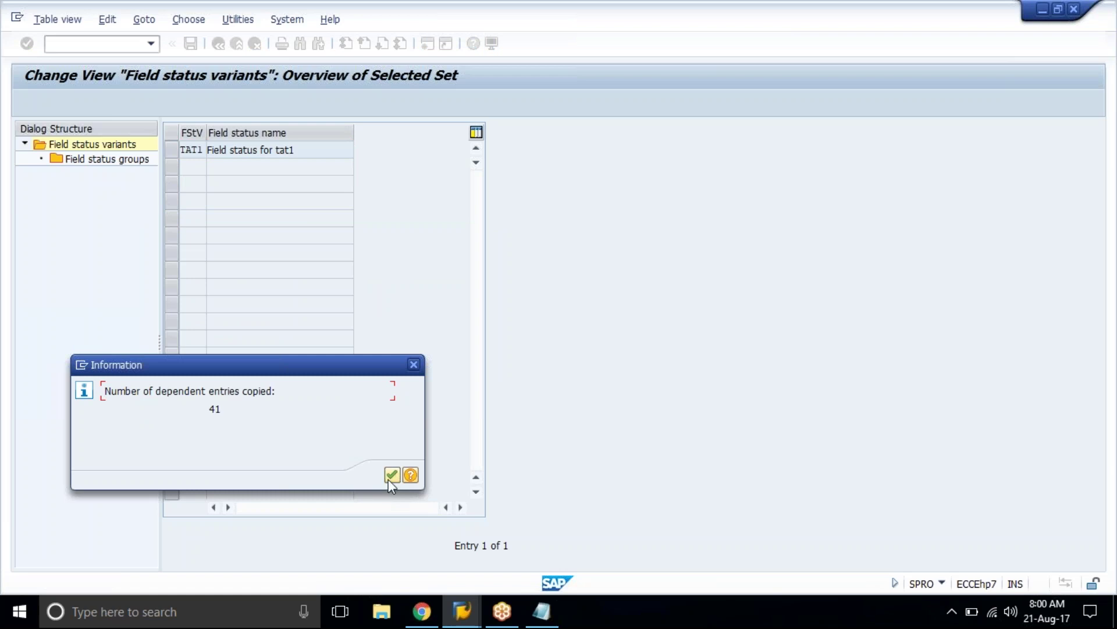
{"action": "left_click", "coordinate": [388, 480]}
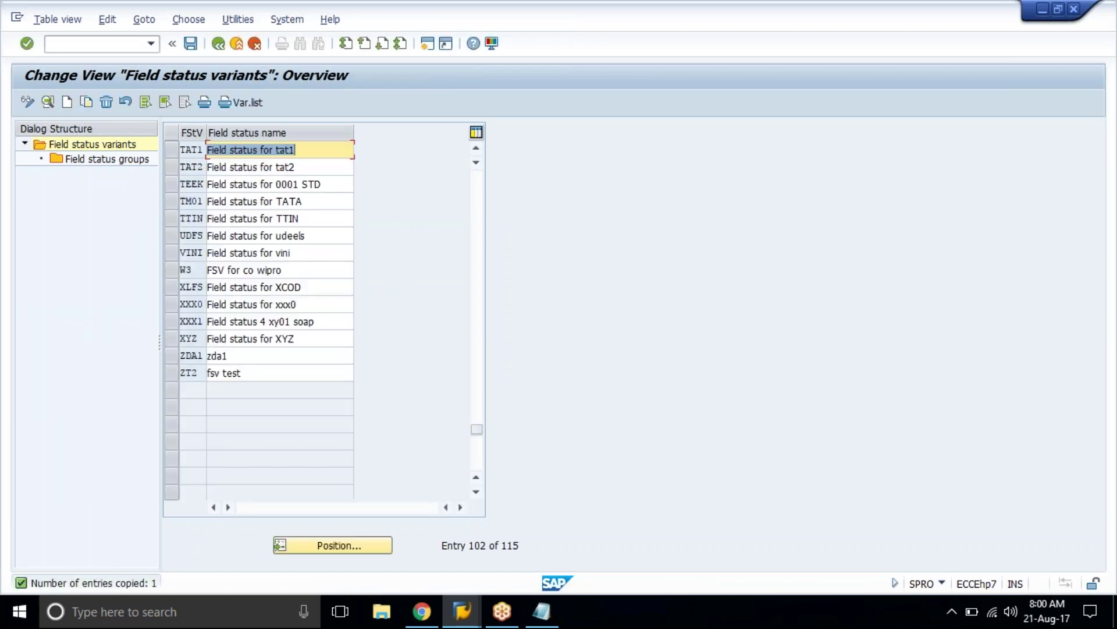
{"action": "left_click", "coordinate": [191, 149]}
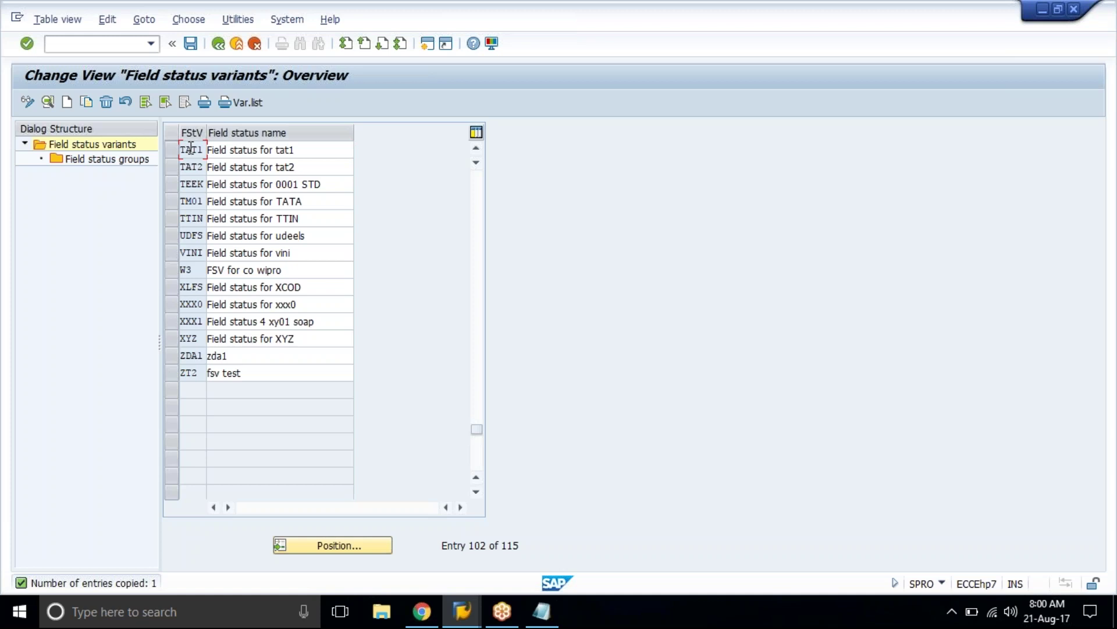
Step: Save the field status variant changes on exit and select the company code assignment activity
{"action": "left_click", "coordinate": [213, 50]}
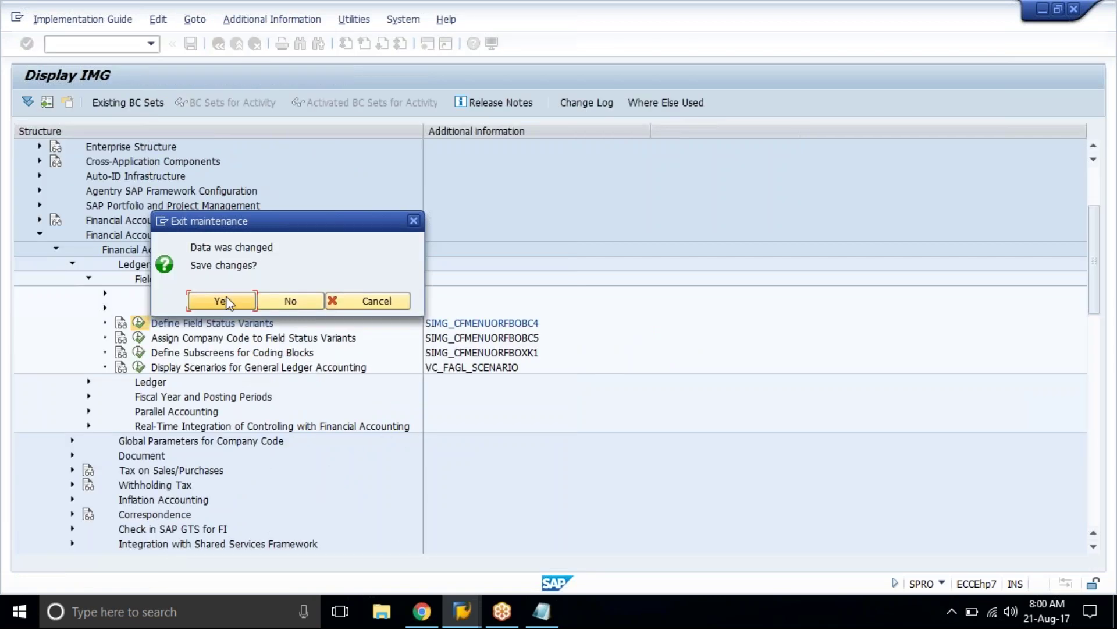
{"action": "left_click", "coordinate": [227, 301]}
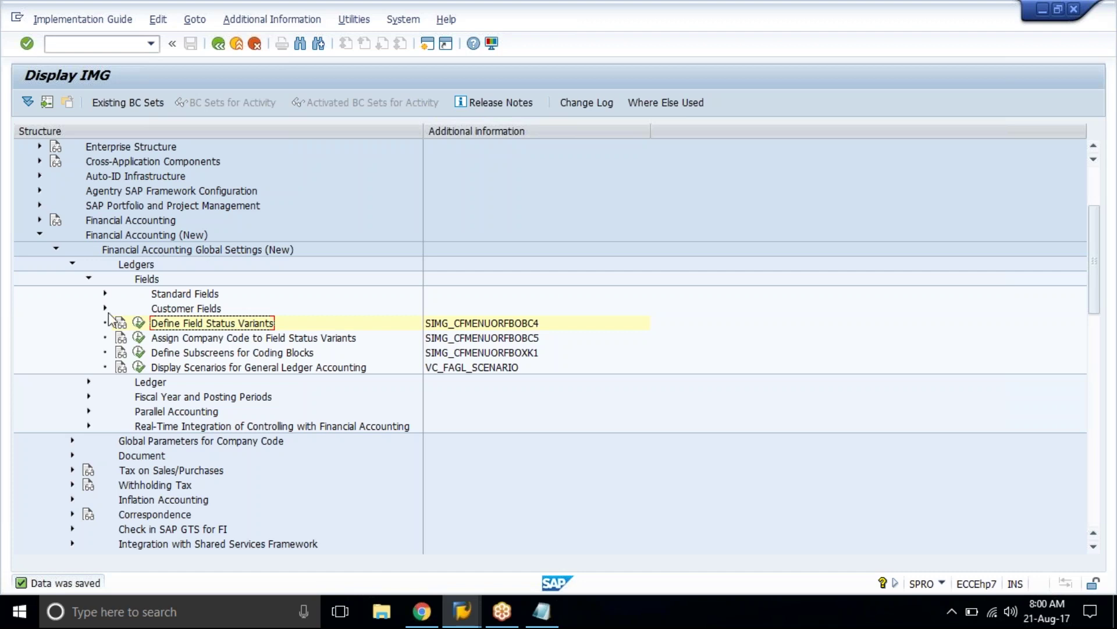
{"action": "left_click", "coordinate": [190, 340]}
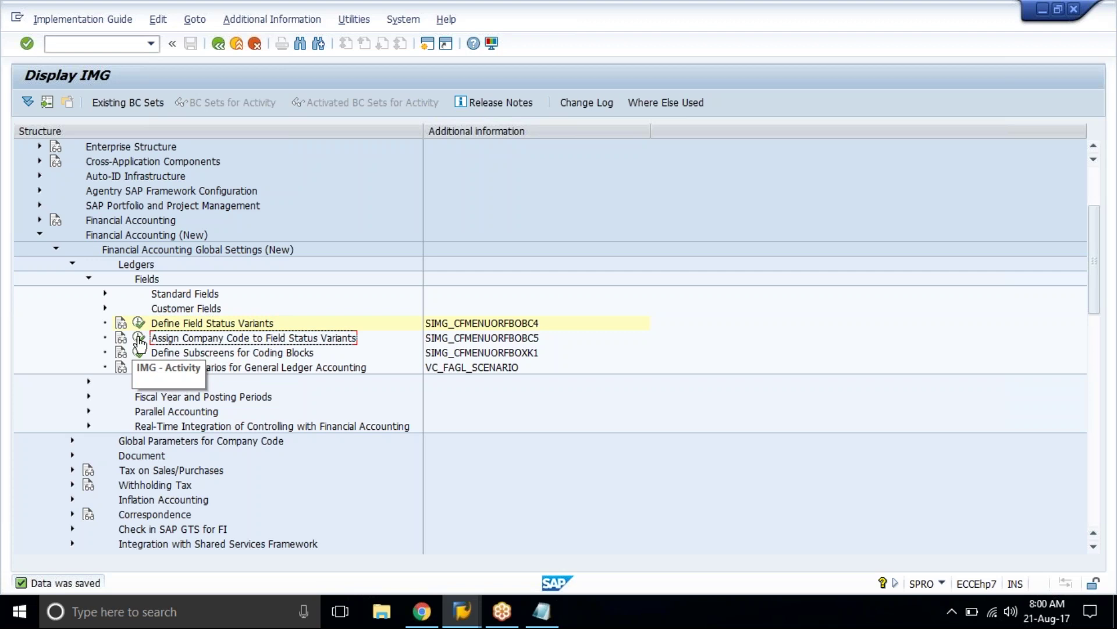
Step: Run Assign Company Code to Field Status Variants and open the Position prompt for a company code
{"action": "left_click", "coordinate": [138, 338]}
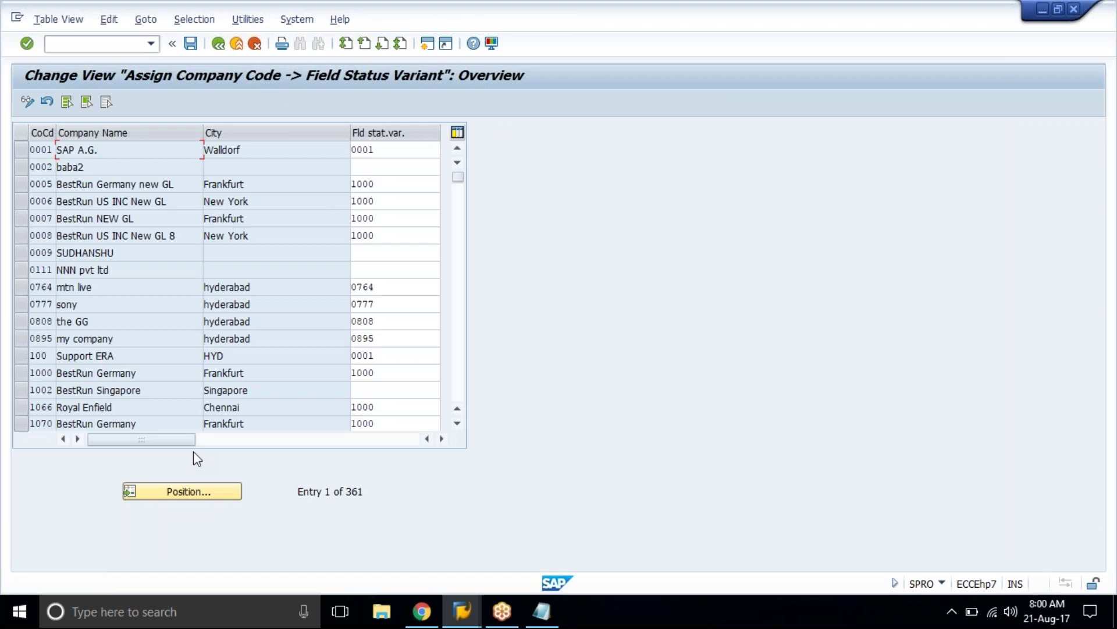
{"action": "left_click", "coordinate": [182, 490]}
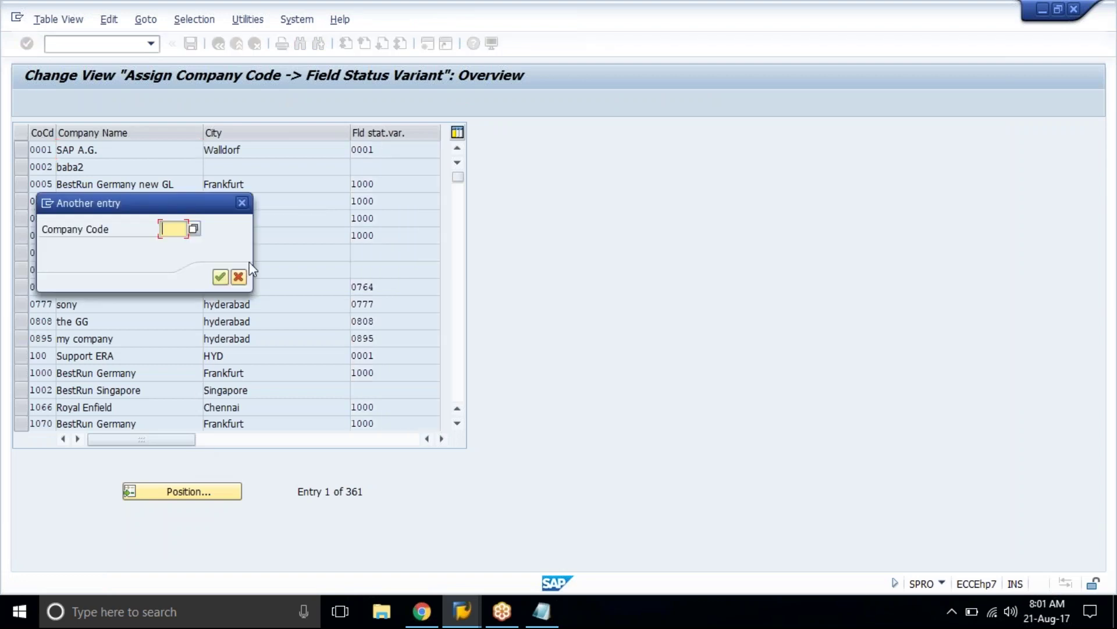
{"action": "left_click_drag", "start_coordinate": [114, 228], "coordinate": [40, 229]}
{"action": "left_click", "coordinate": [131, 236]}
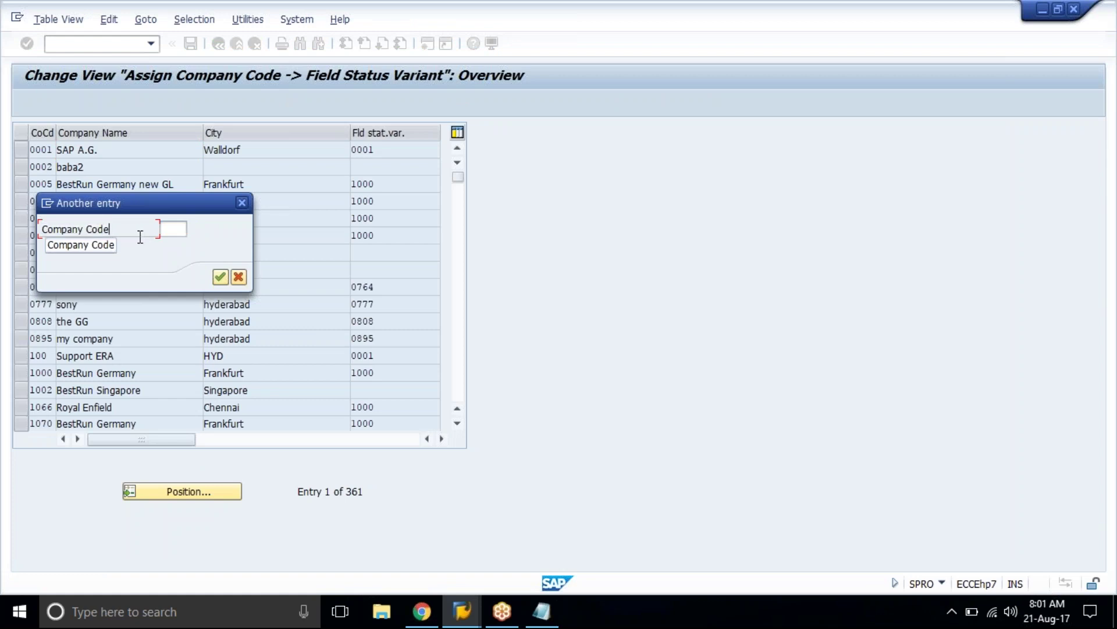
{"action": "mouse_move", "coordinate": [131, 228]}
{"action": "left_mouse_down"}
{"action": "mouse_move", "coordinate": [42, 229]}
{"action": "mouse_move", "coordinate": [122, 231]}
{"action": "left_mouse_up"}
{"action": "left_click", "coordinate": [117, 229]}
{"action": "left_click", "coordinate": [43, 229]}
{"action": "left_click", "coordinate": [122, 231]}
{"action": "left_click_drag", "start_coordinate": [112, 229], "coordinate": [42, 231]}
{"action": "left_click", "coordinate": [42, 231]}
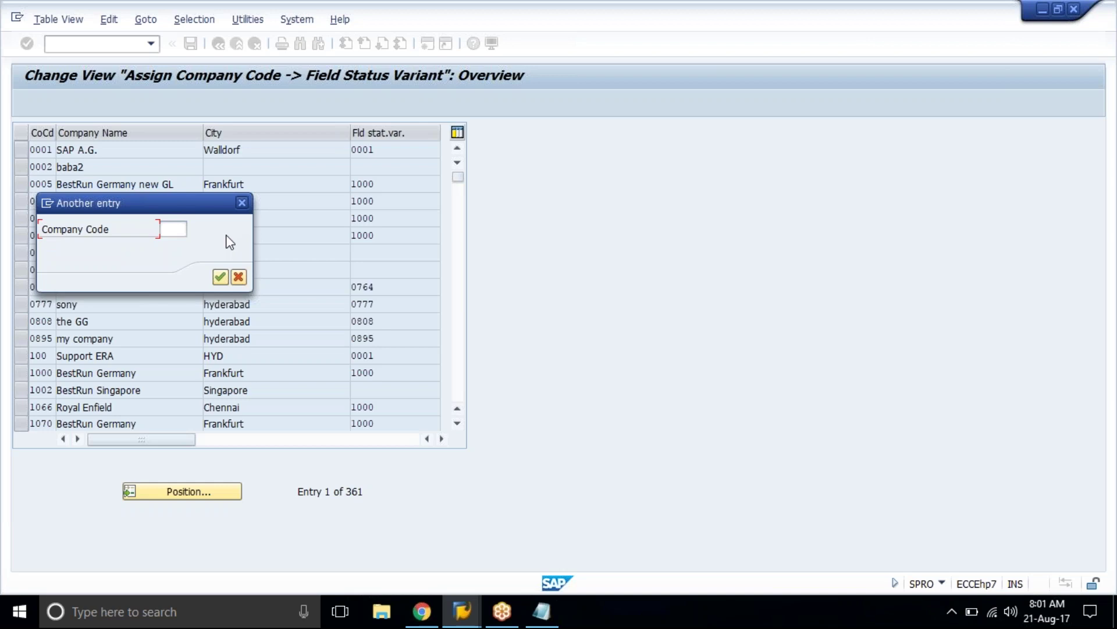
Step: Jump to company code TAT1 and pick field status variant TAT1 from the list
{"action": "left_click", "coordinate": [173, 229]}
{"action": "type", "text": "tat"}
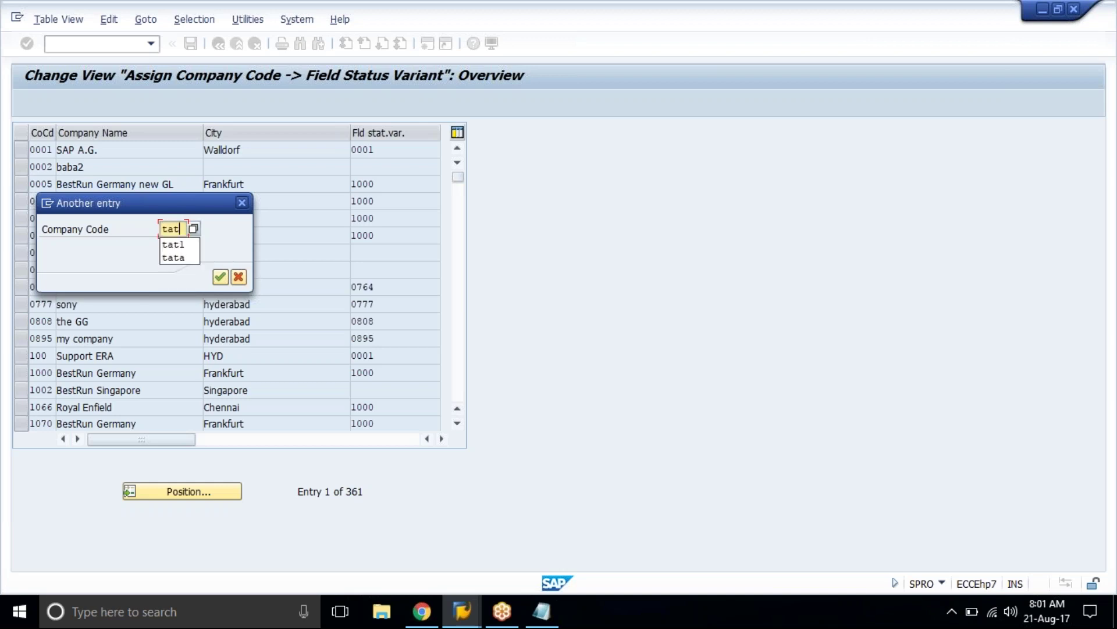
{"action": "key", "text": "Return"}
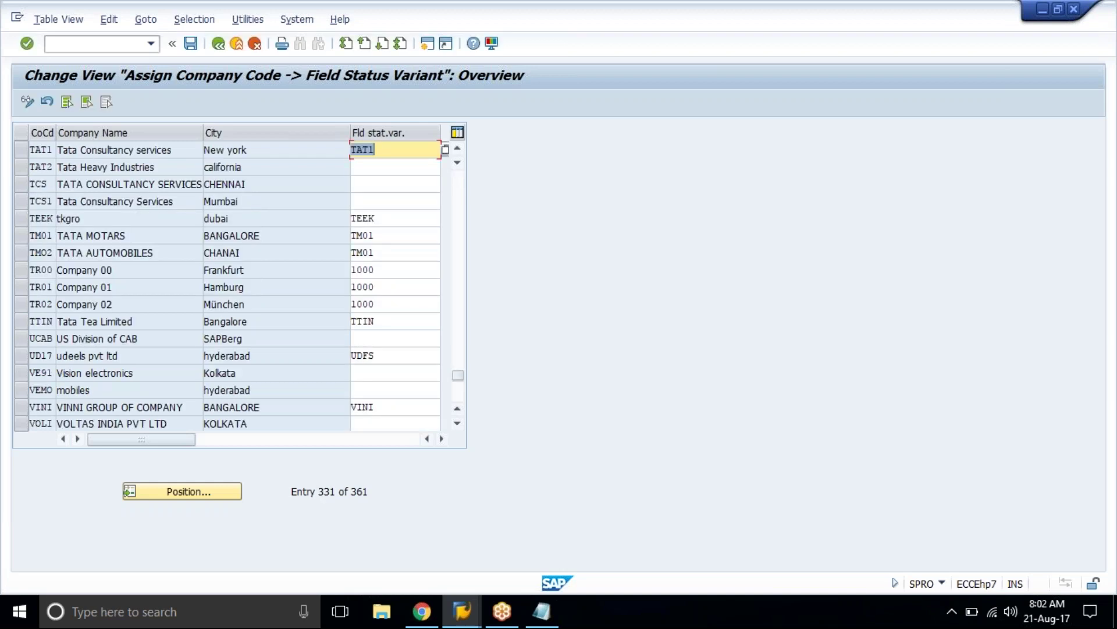
{"action": "left_click", "coordinate": [391, 147]}
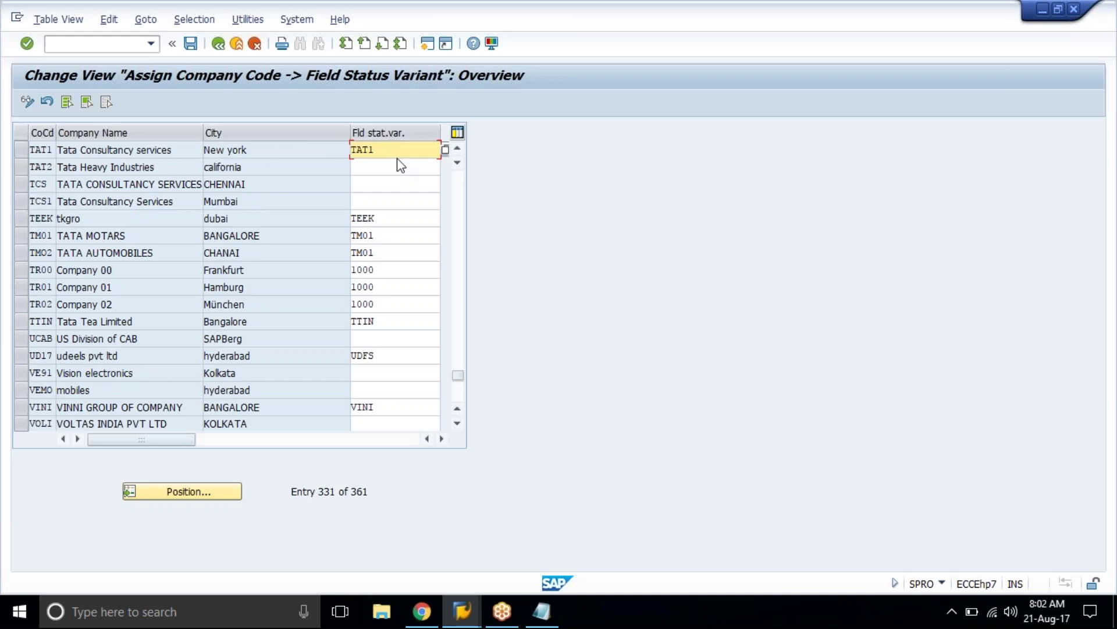
{"action": "left_click_drag", "start_coordinate": [351, 133], "coordinate": [327, 132]}
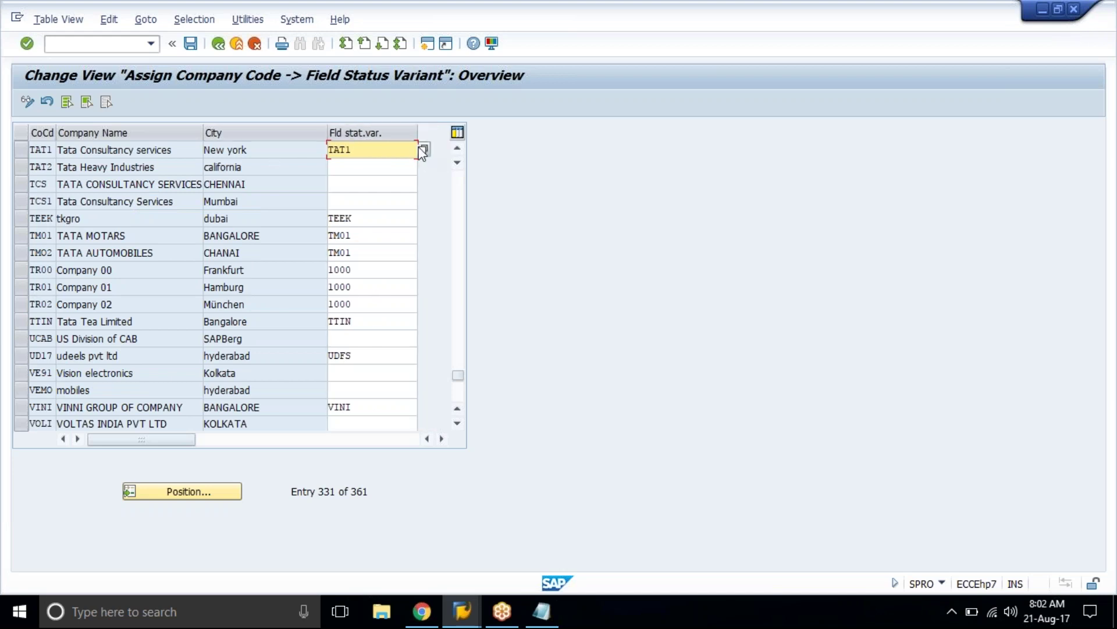
{"action": "left_click", "coordinate": [399, 166]}
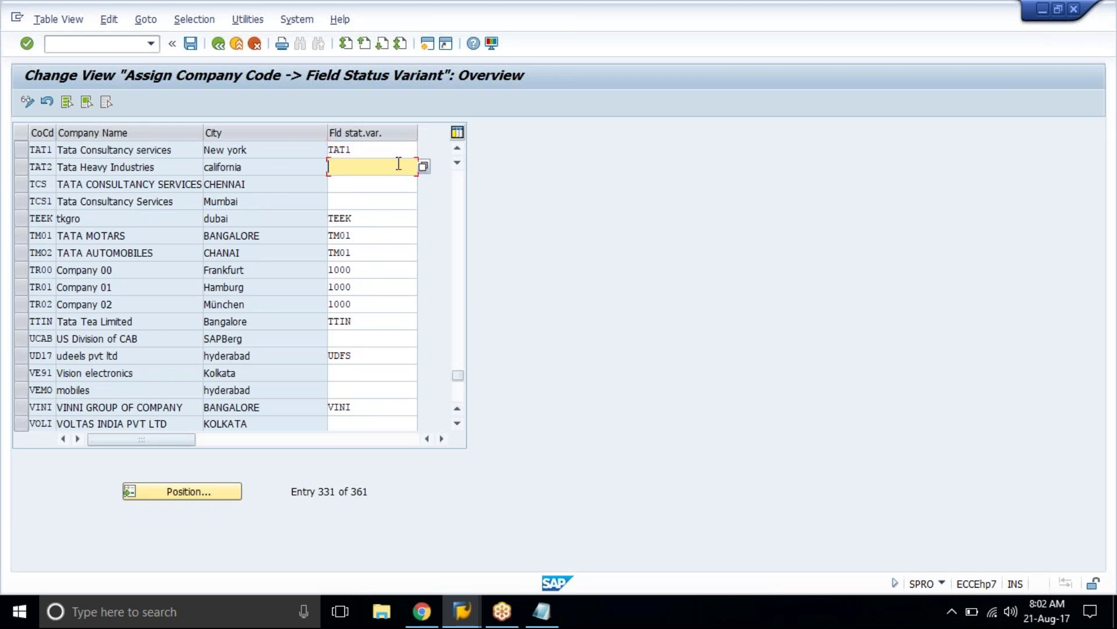
{"action": "left_click", "coordinate": [401, 155]}
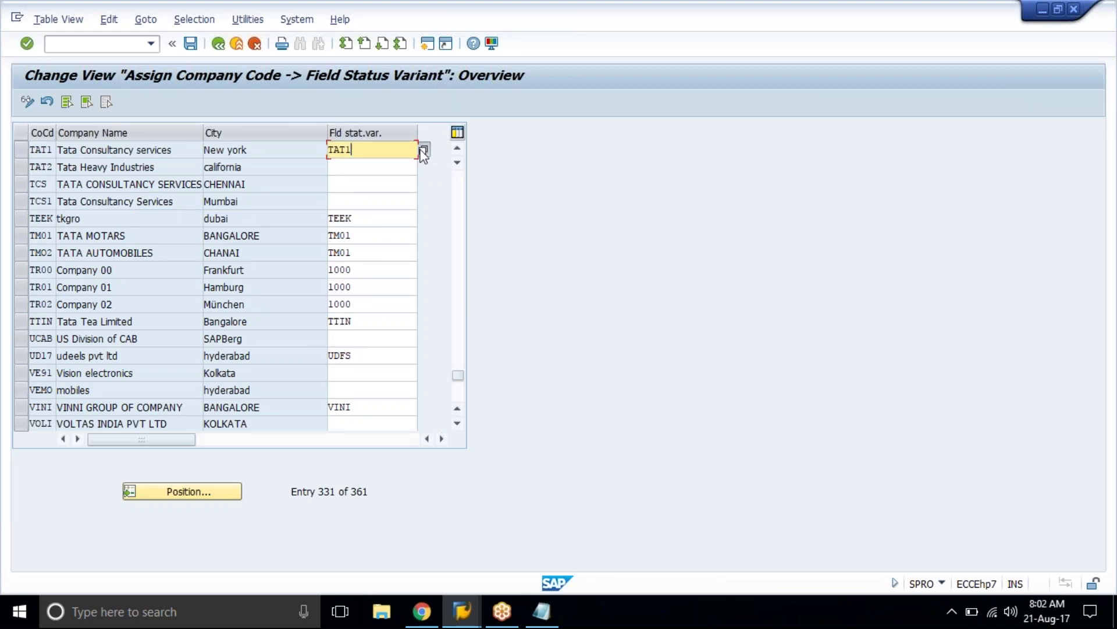
{"action": "left_click", "coordinate": [423, 156]}
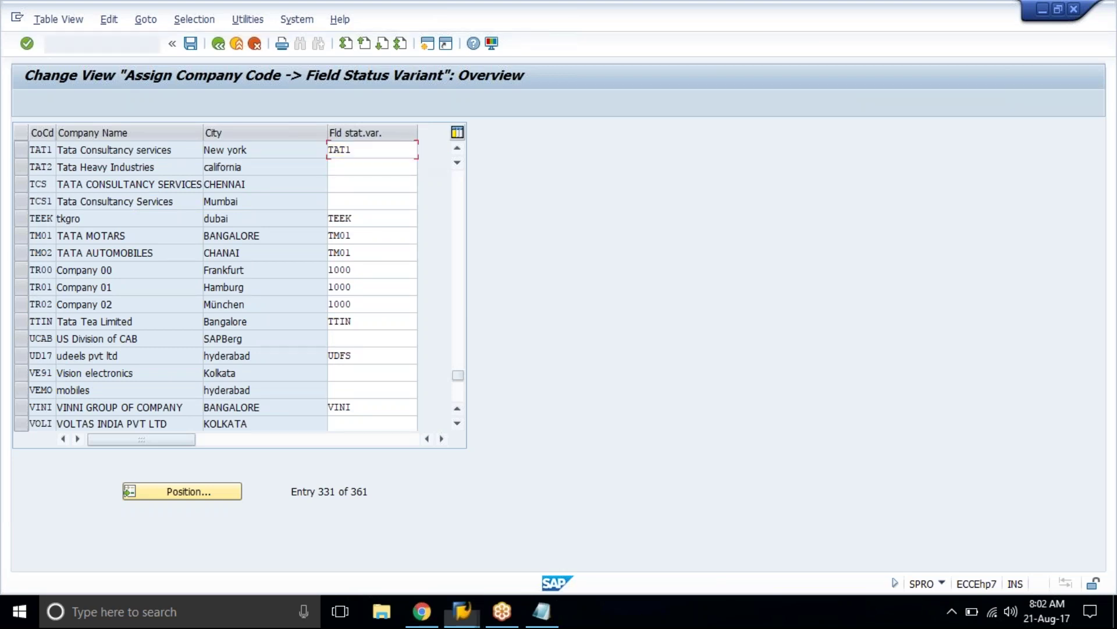
{"action": "scroll", "coordinate": [96, 329], "scroll_direction": "down", "scroll_amount": 20}
{"action": "left_click", "coordinate": [96, 335]}
{"action": "double_click", "coordinate": [136, 320]}
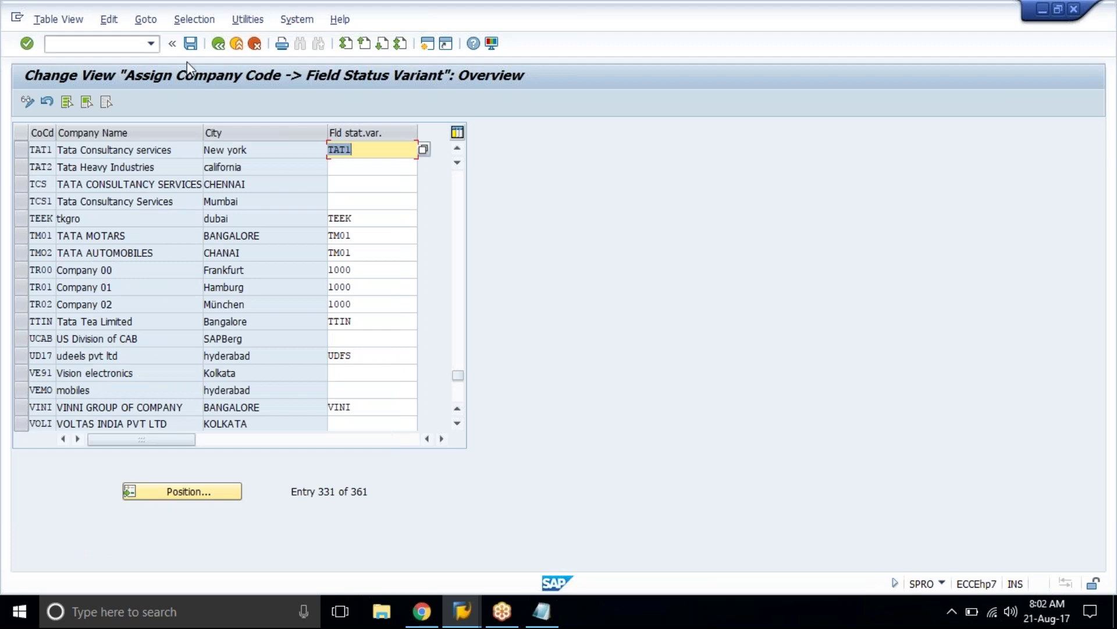
Step: Save the assignment under the customizing request and return to the IMG structure
{"action": "left_click", "coordinate": [190, 43]}
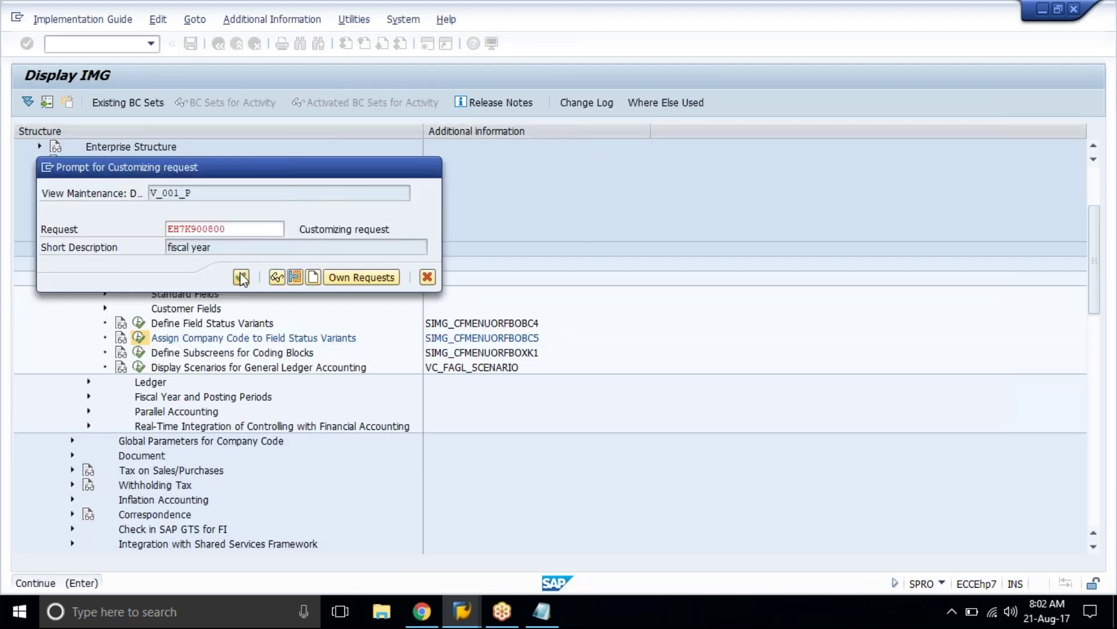
{"action": "left_click", "coordinate": [241, 278]}
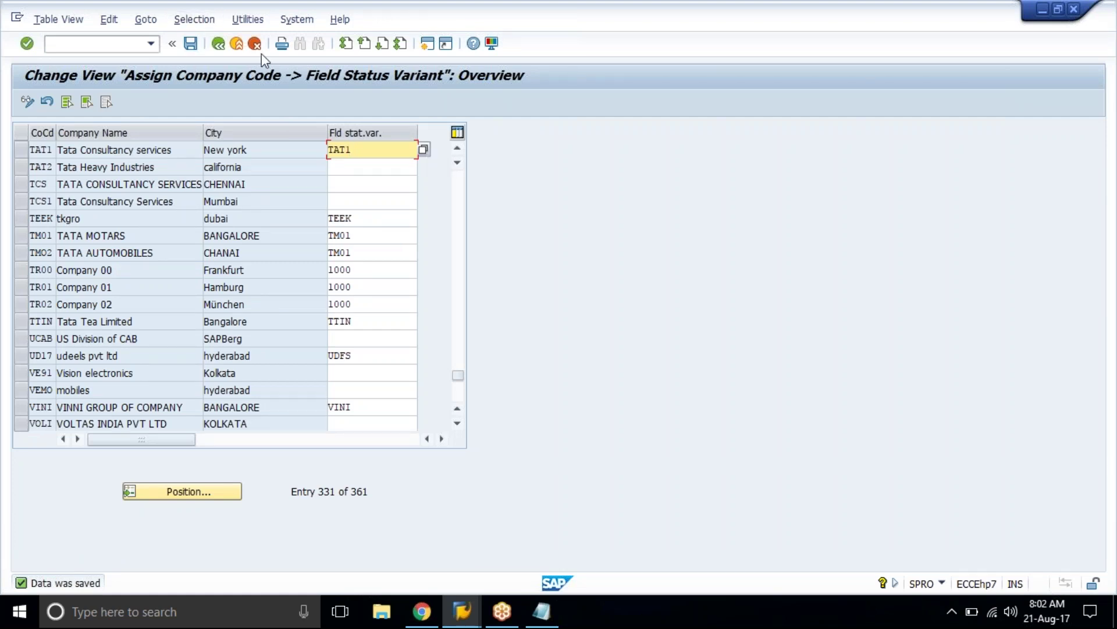
{"action": "left_click", "coordinate": [218, 44]}
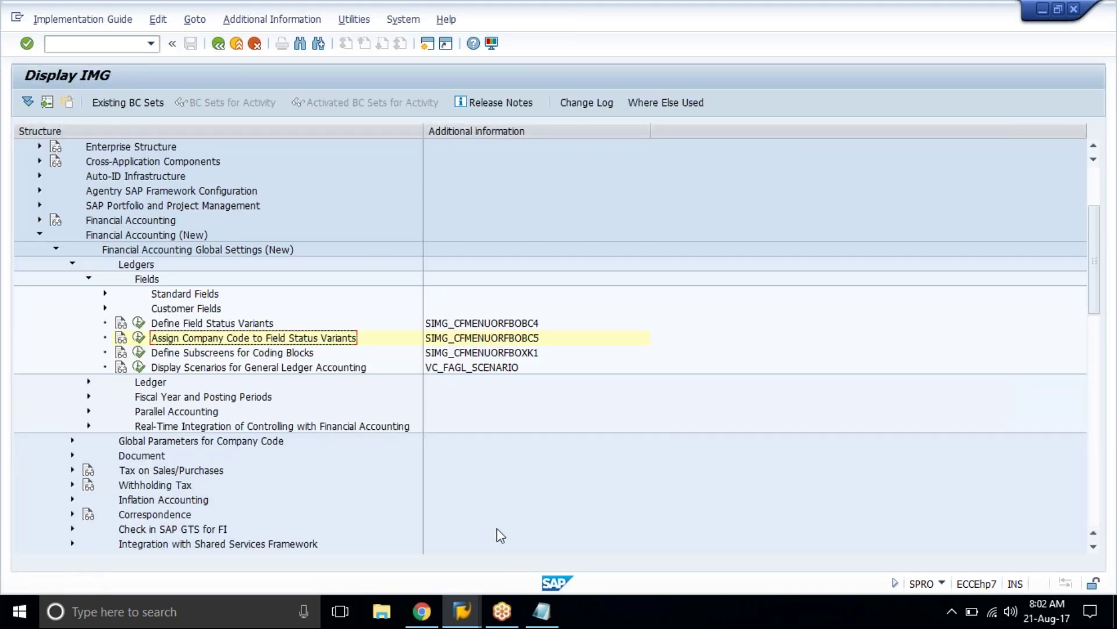
{"action": "left_click", "coordinate": [431, 624]}
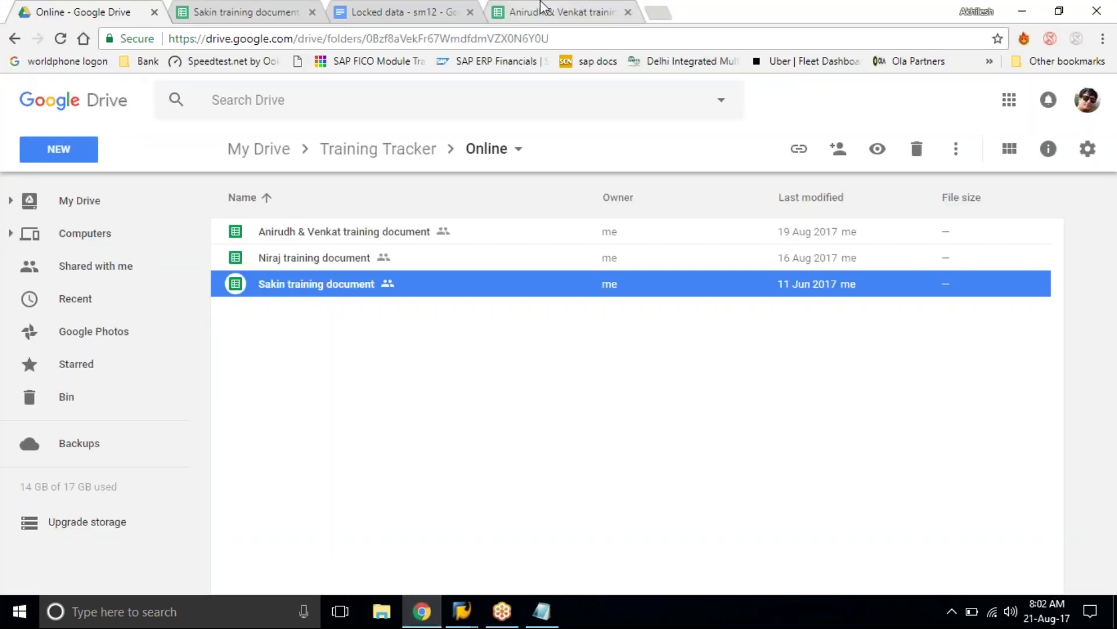
Step: Fill tracker cells B13:B14 with light green to match the completed rows above
{"action": "left_click", "coordinate": [542, 6]}
{"action": "left_click", "coordinate": [257, 417]}
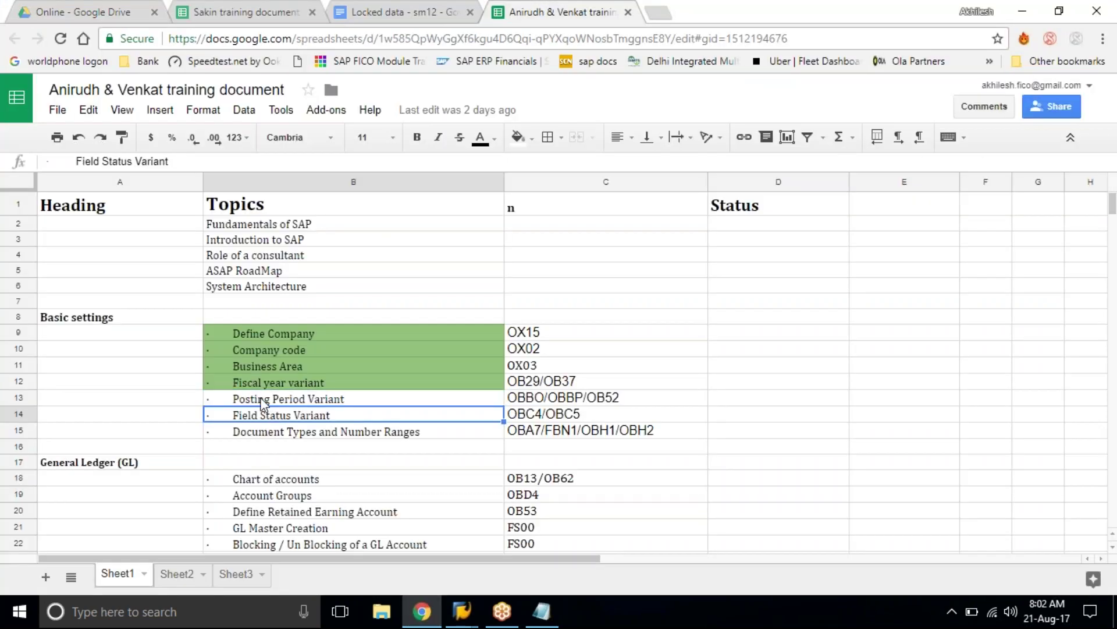
{"action": "left_click", "coordinate": [227, 401]}
{"action": "left_click", "coordinate": [244, 418], "text": "shift"}
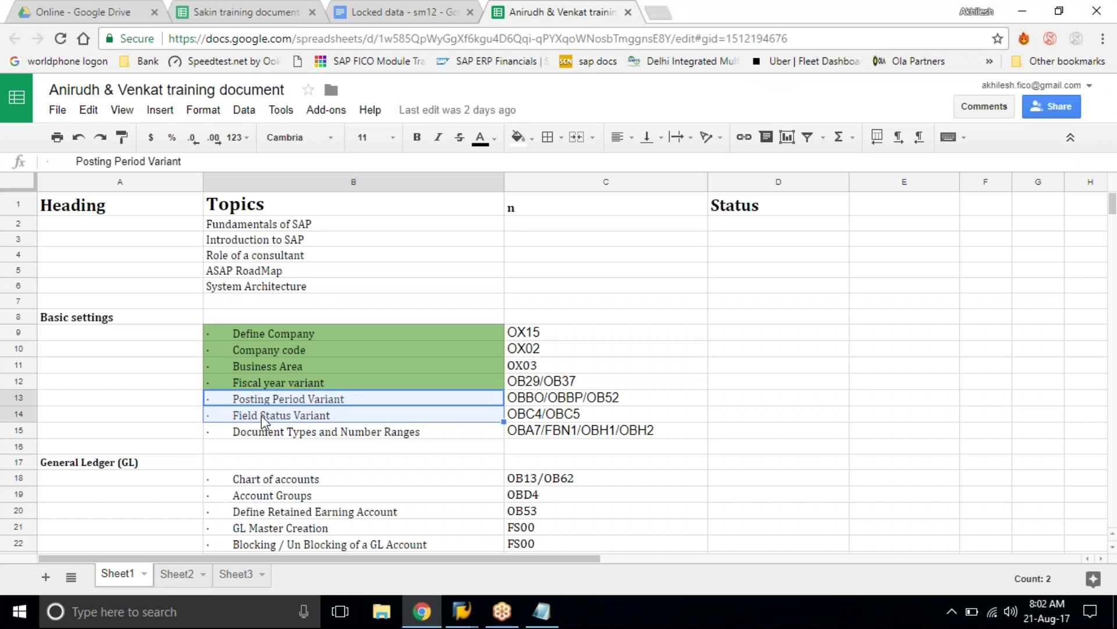
{"action": "left_click", "coordinate": [530, 139]}
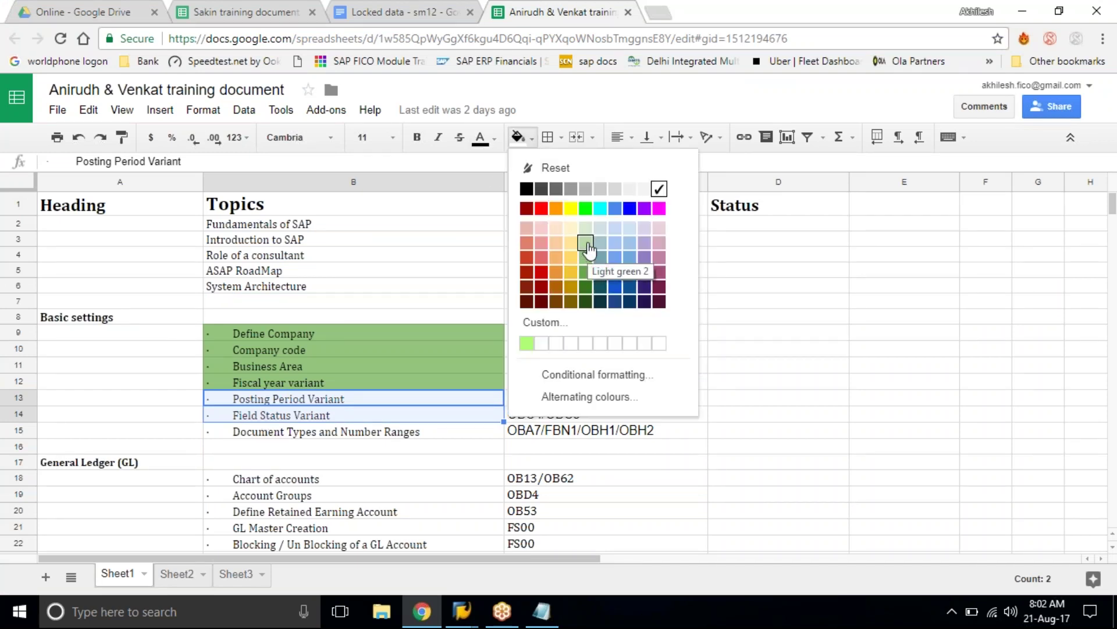
{"action": "left_click", "coordinate": [588, 245]}
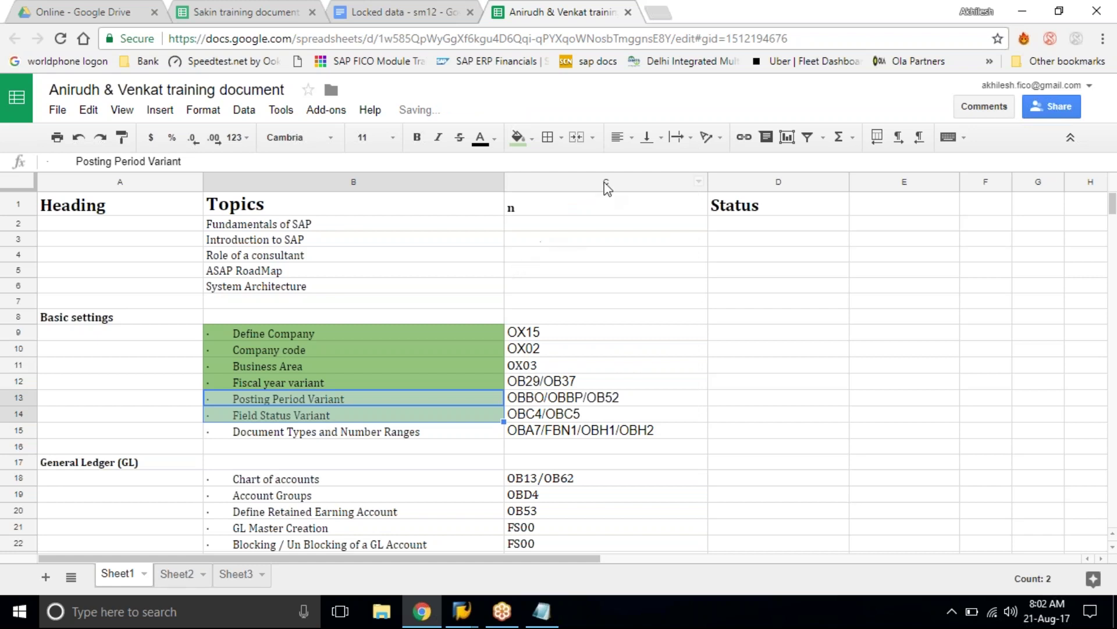
{"action": "left_click", "coordinate": [517, 138]}
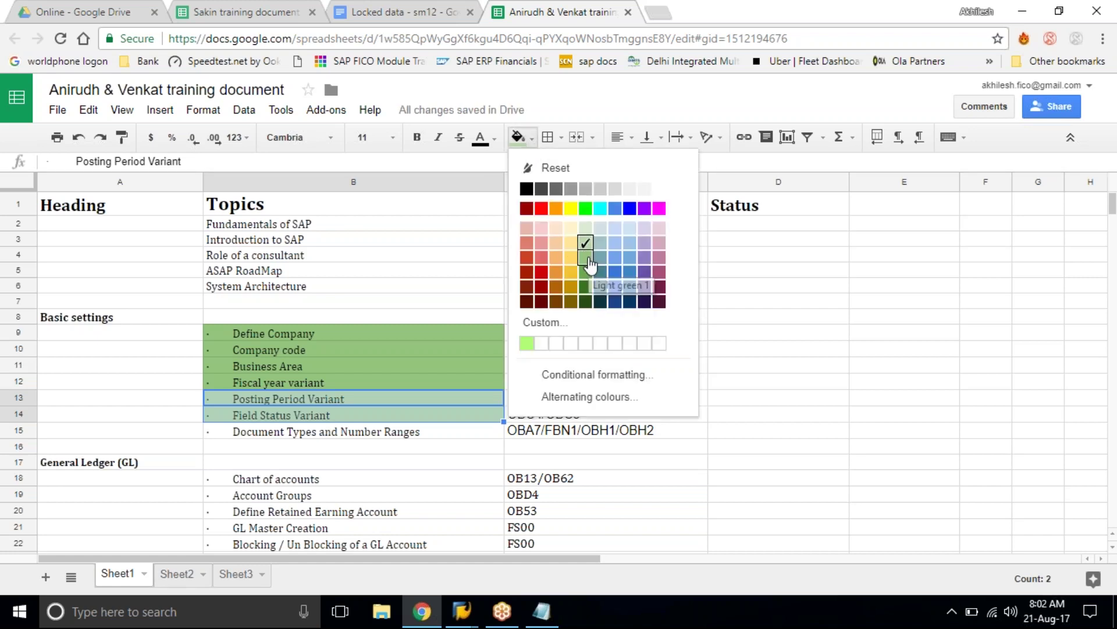
{"action": "left_click", "coordinate": [587, 260]}
{"action": "left_click", "coordinate": [414, 312]}
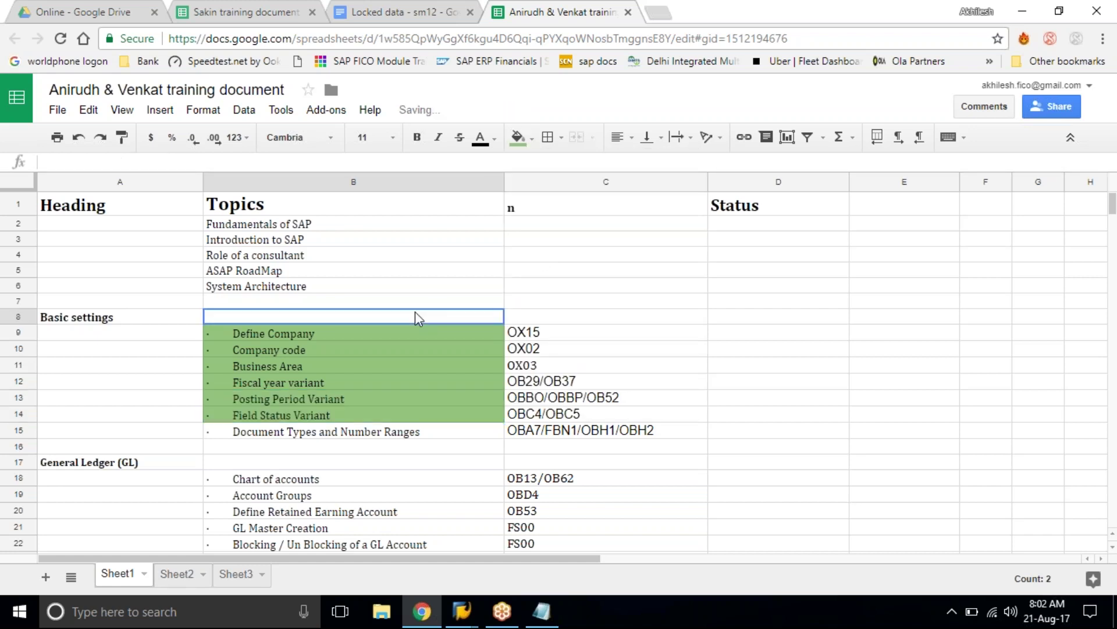
Step: Select the Document Types and Number Ranges topic, then return to the SAP window
{"action": "scroll", "coordinate": [401, 466], "scroll_direction": "down", "scroll_amount": 3}
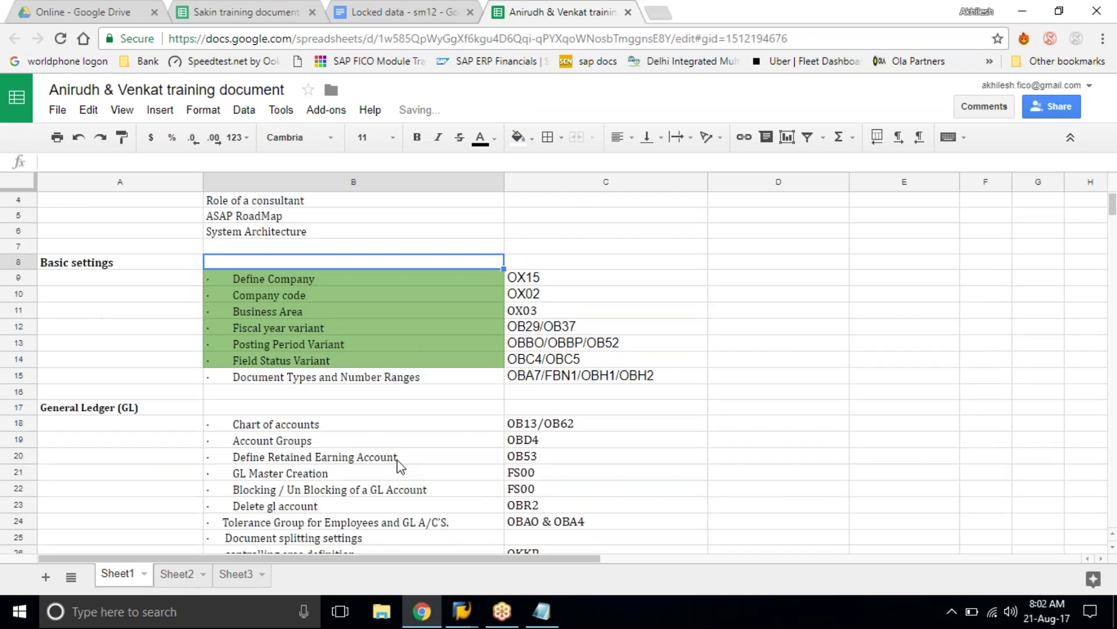
{"action": "scroll", "coordinate": [401, 465], "scroll_direction": "down", "scroll_amount": 1}
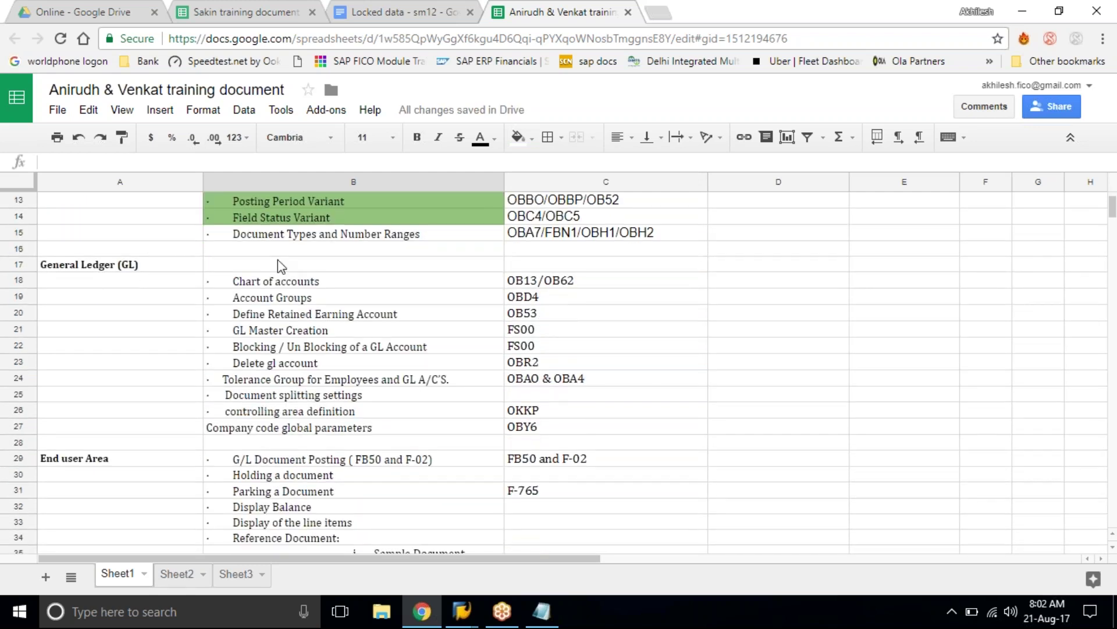
{"action": "left_click", "coordinate": [252, 236]}
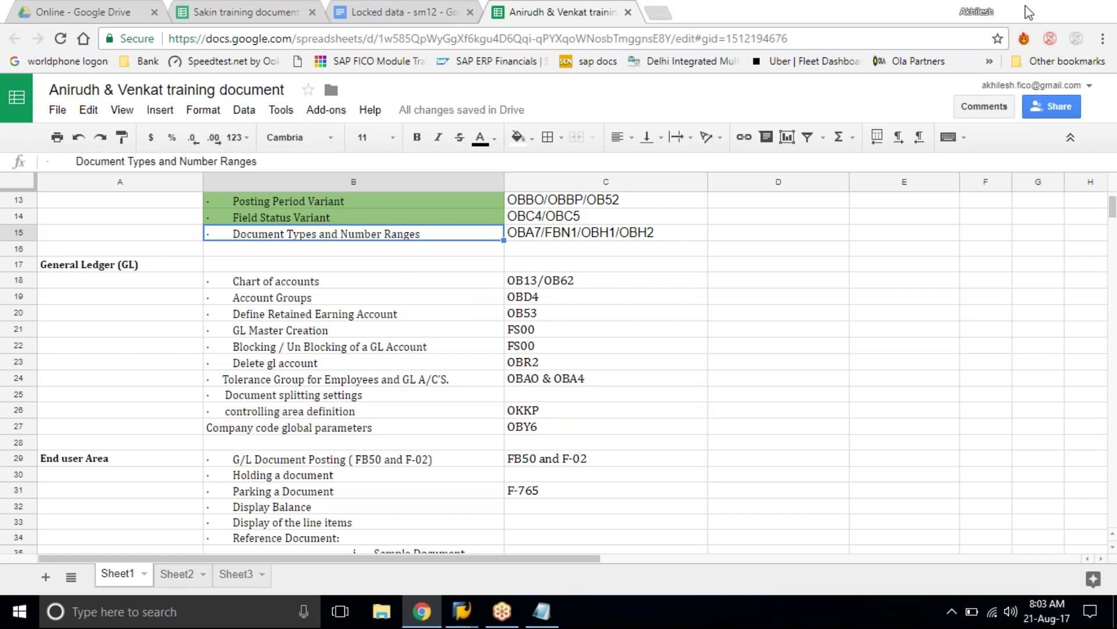
{"action": "left_click", "coordinate": [1022, 10]}
{"action": "left_click", "coordinate": [89, 279]}
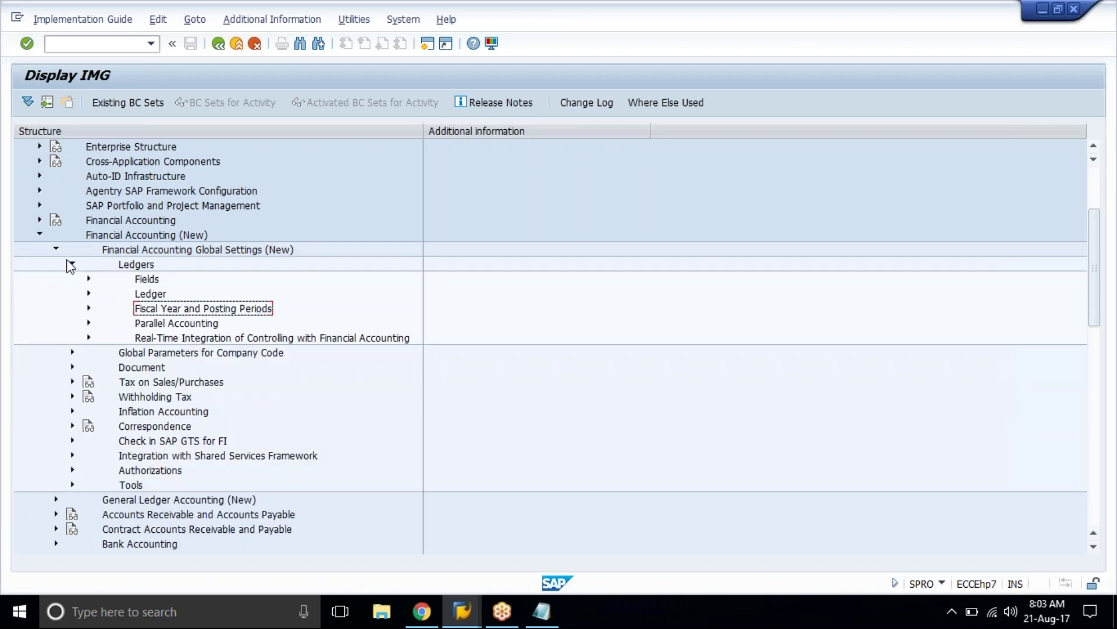
Step: Collapse Ledgers and log on to trainerdesk with the account password, then enter fb50
{"action": "left_click", "coordinate": [71, 264]}
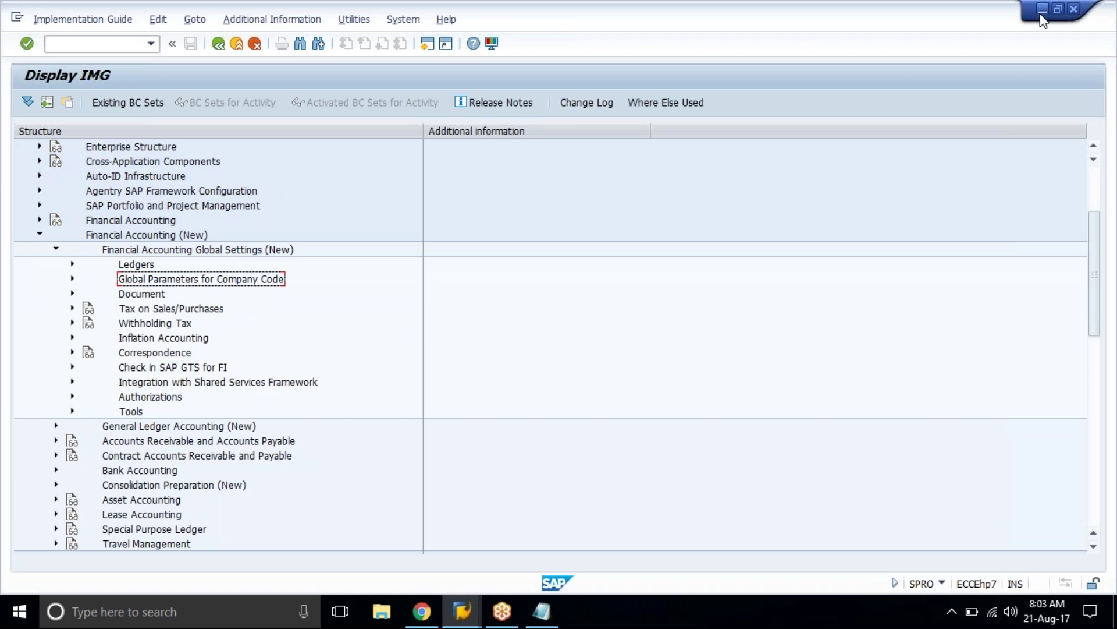
{"action": "left_click", "coordinate": [453, 611]}
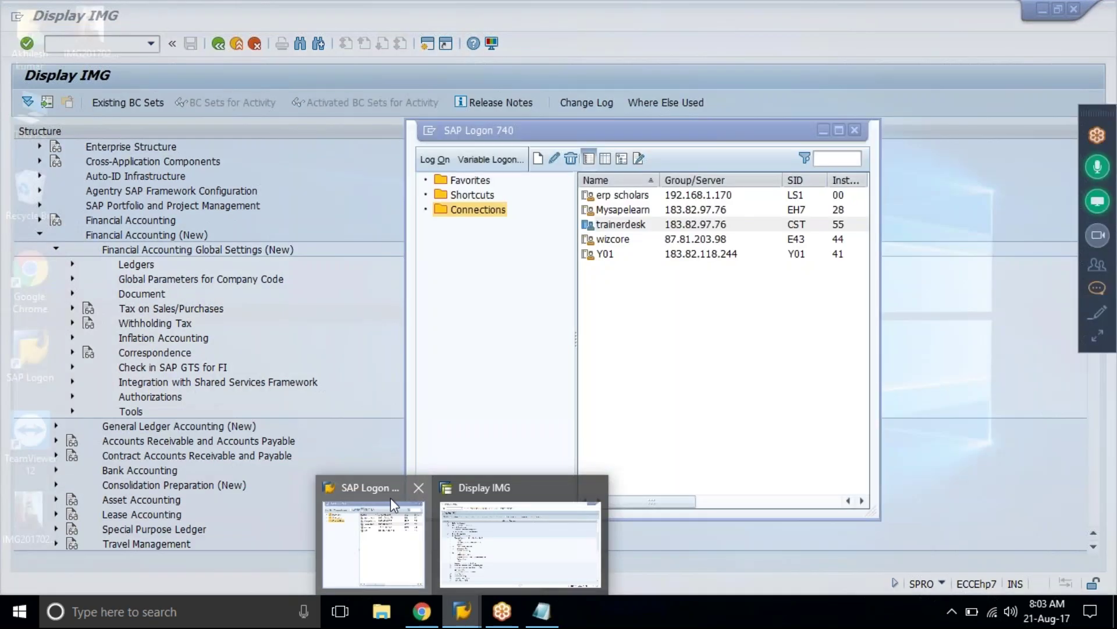
{"action": "left_click", "coordinate": [390, 498]}
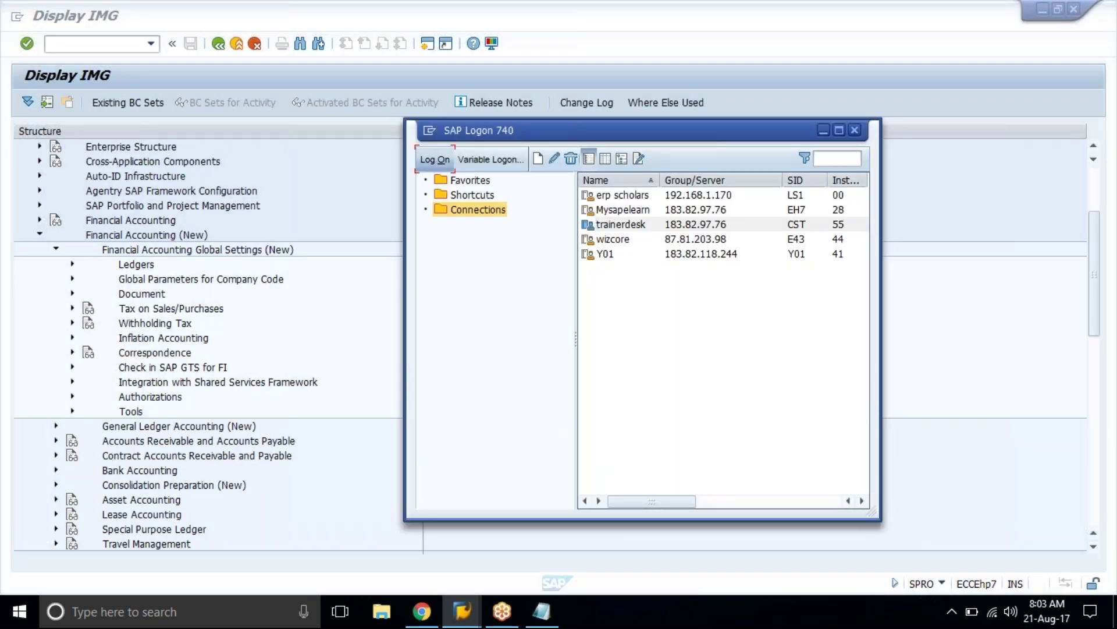
{"action": "key", "text": "Return"}
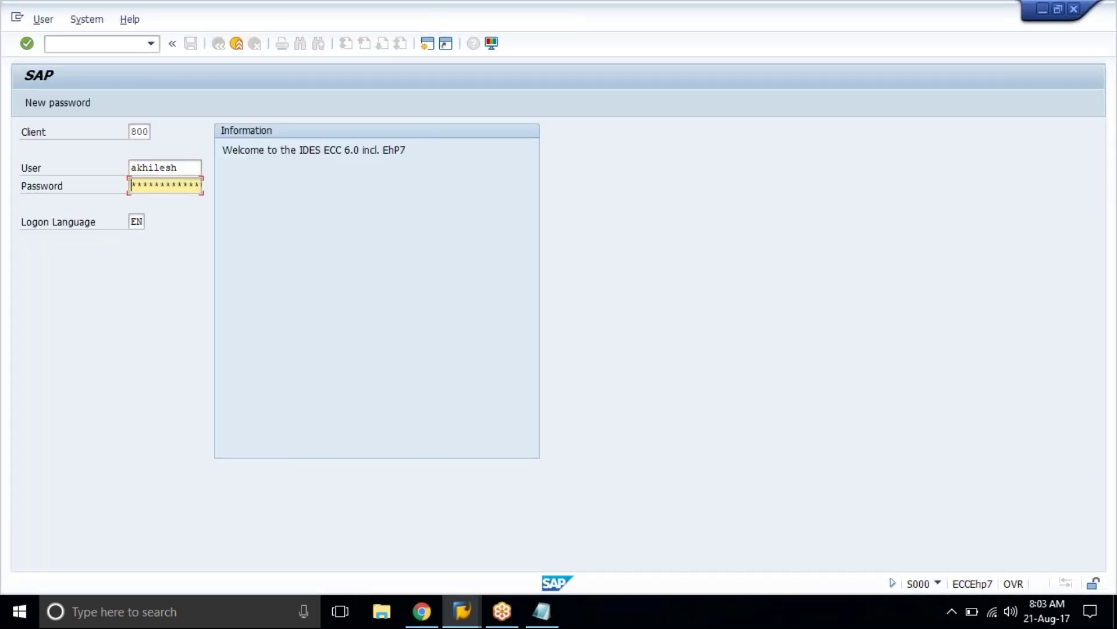
{"action": "type", "text": "**"}
{"action": "key", "text": "BackSpace"}
{"action": "key", "text": "BackSpace"}
{"action": "type", "text": "****"}
{"action": "key", "text": "Return"}
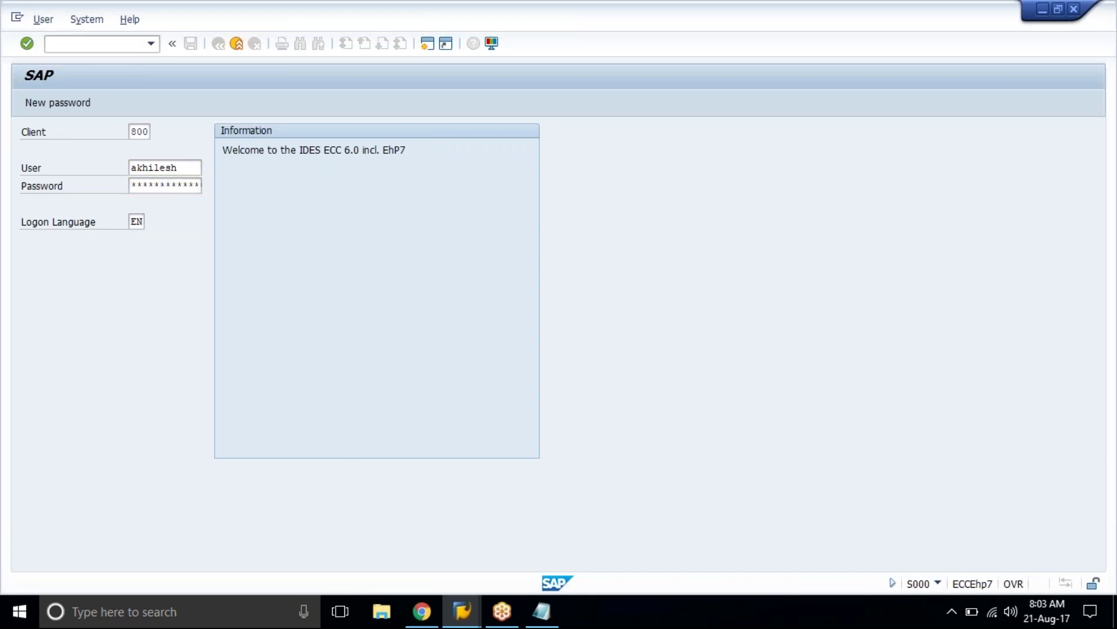
{"action": "type", "text": "fb50"}
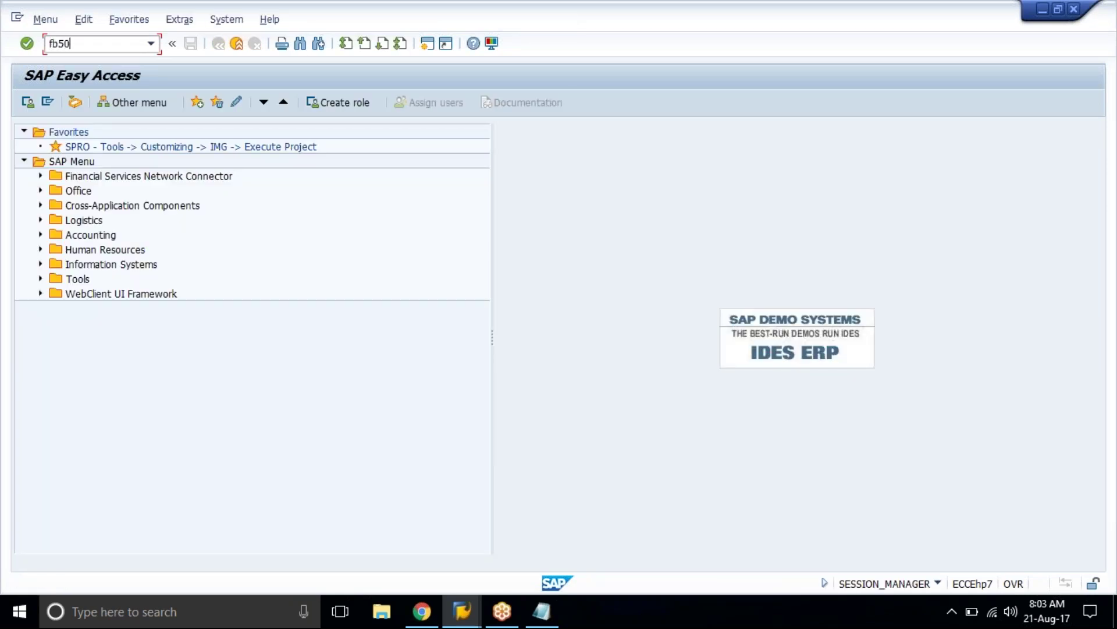
Step: Open FB50, then switch to FB60 and view its document type list
{"action": "key", "text": "Return"}
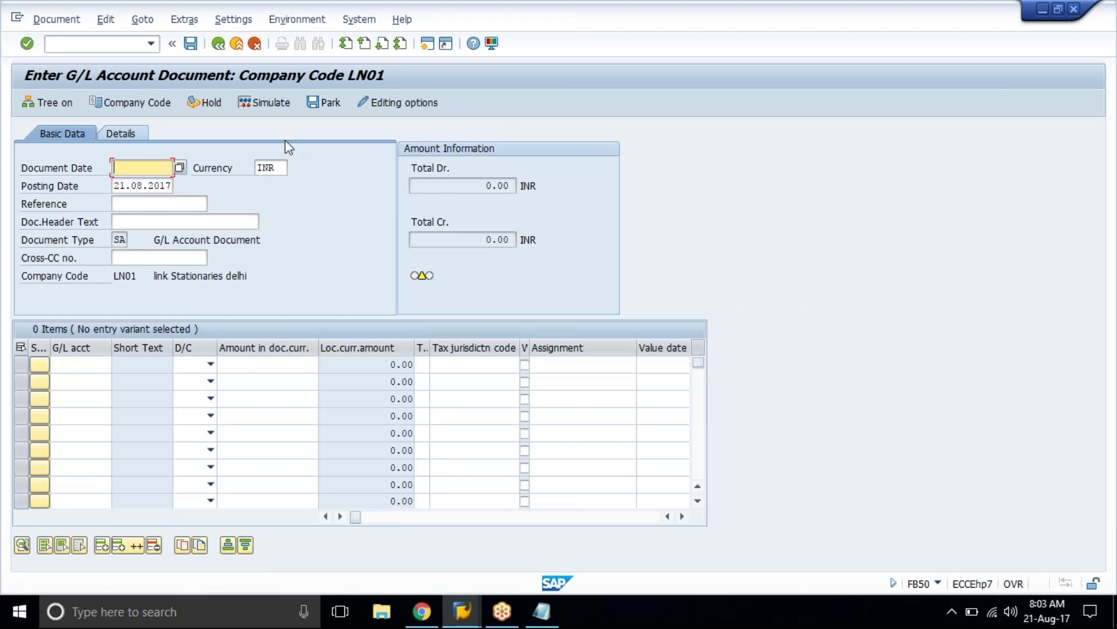
{"action": "left_click_drag", "start_coordinate": [22, 241], "coordinate": [171, 250]}
{"action": "left_click", "coordinate": [172, 251]}
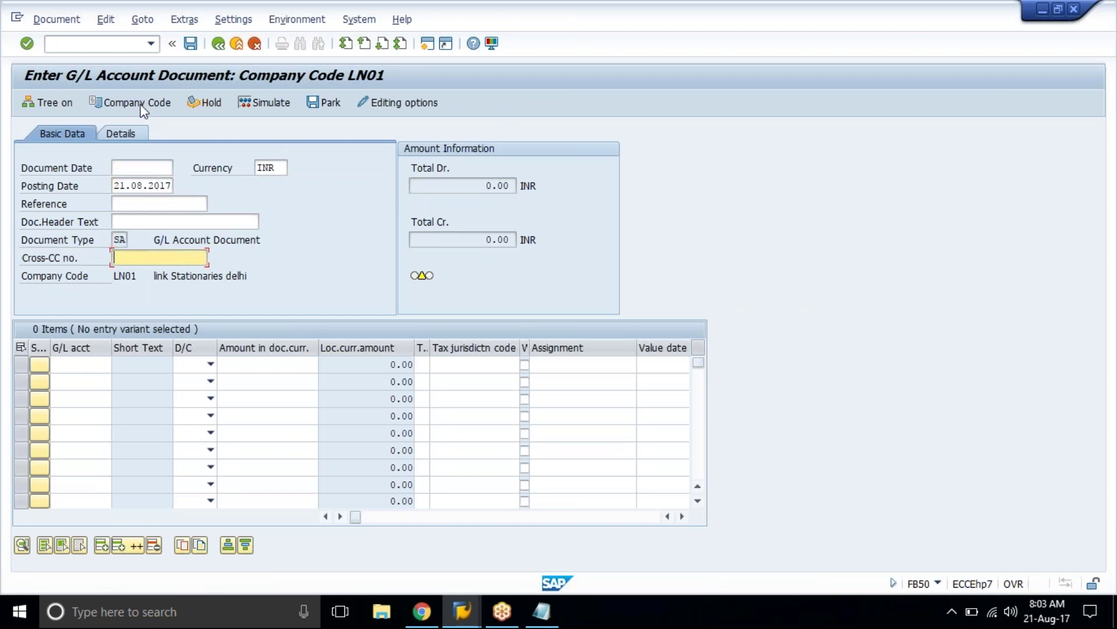
{"action": "left_click", "coordinate": [130, 44]}
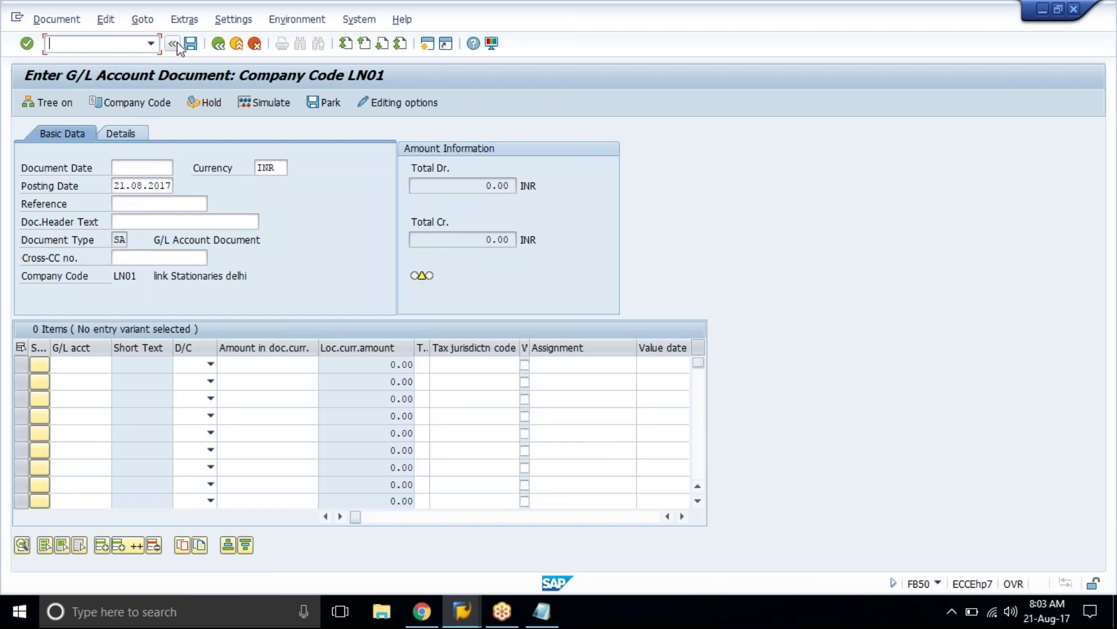
{"action": "type", "text": "/nfb60"}
{"action": "key", "text": "Return"}
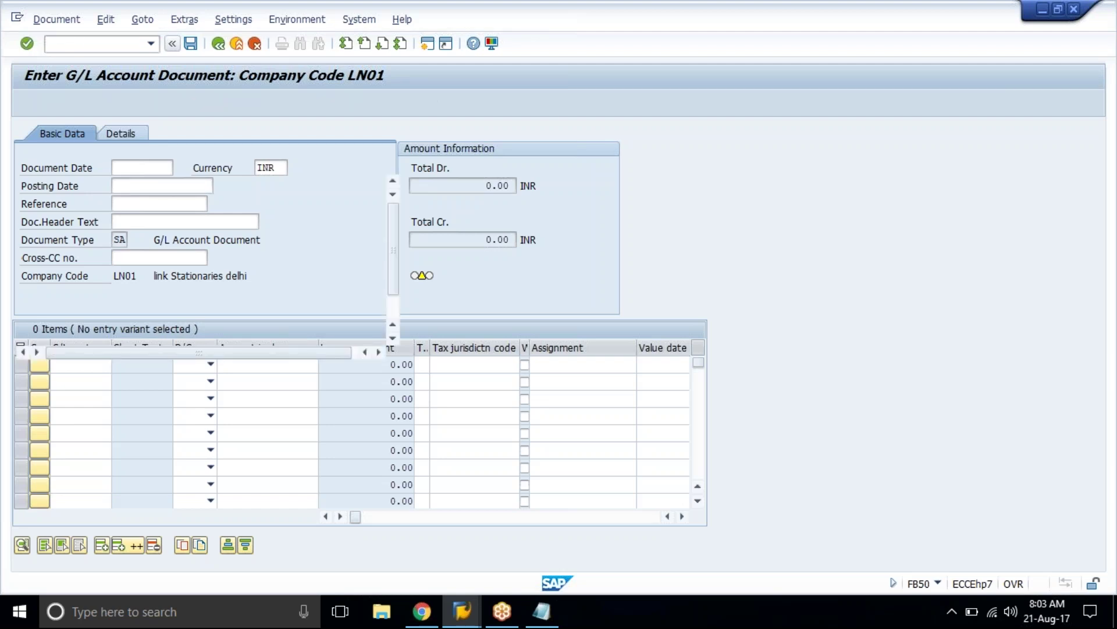
{"action": "left_click", "coordinate": [206, 239]}
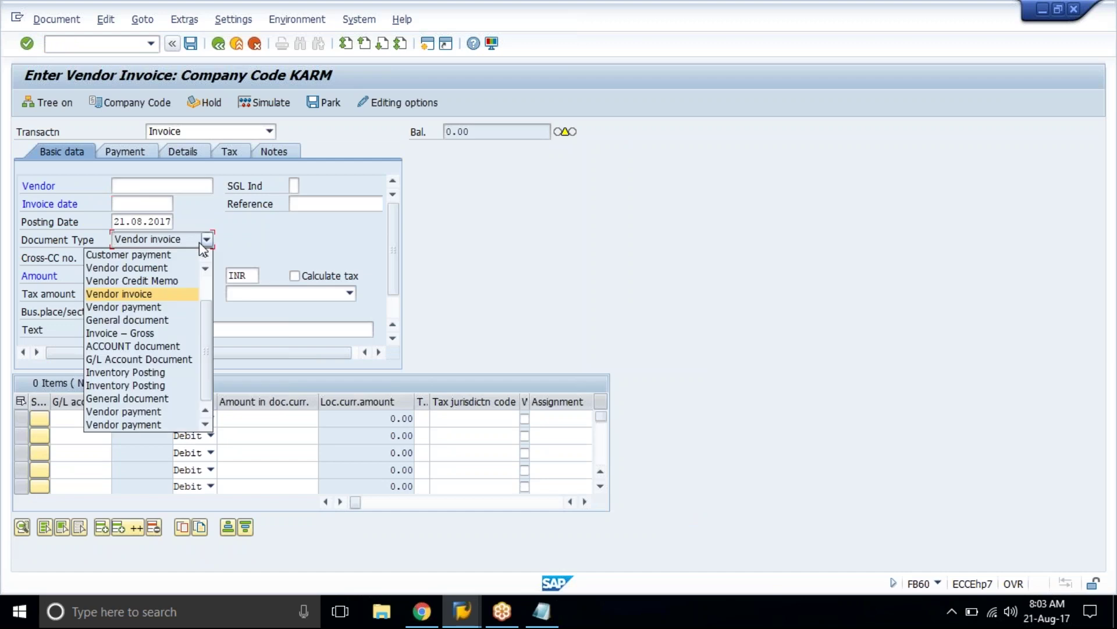
Step: Launch the classic vendor invoice entry with transaction F-43
{"action": "left_click", "coordinate": [98, 44]}
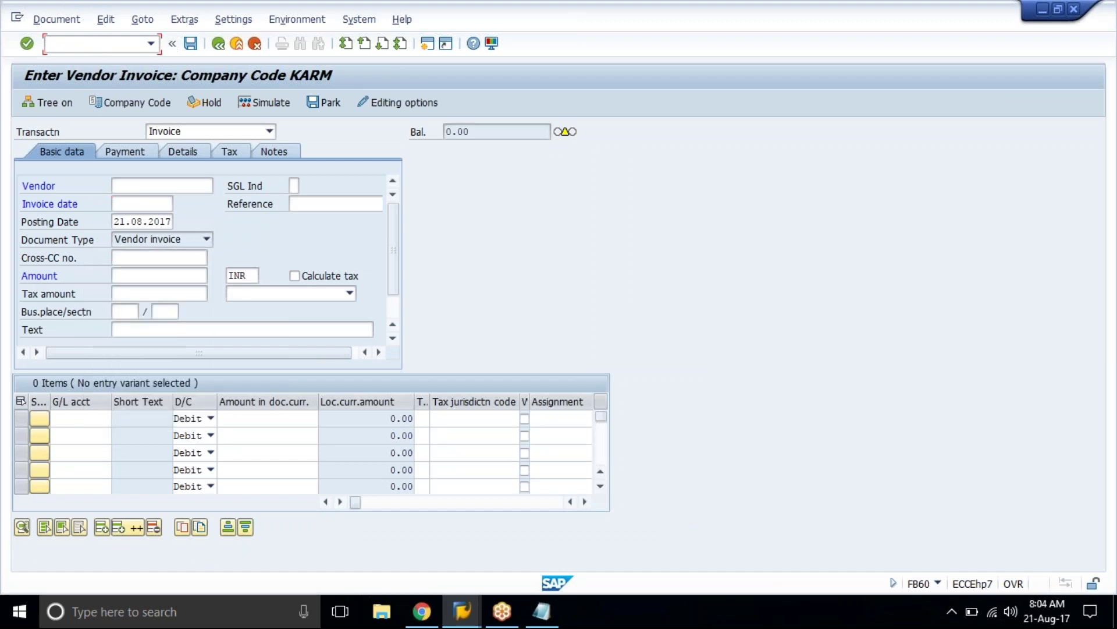
{"action": "type", "text": "/nf"}
{"action": "type", "text": "*43"}
{"action": "key", "text": "Return"}
{"action": "type", "text": "f-43"}
{"action": "key", "text": "Return"}
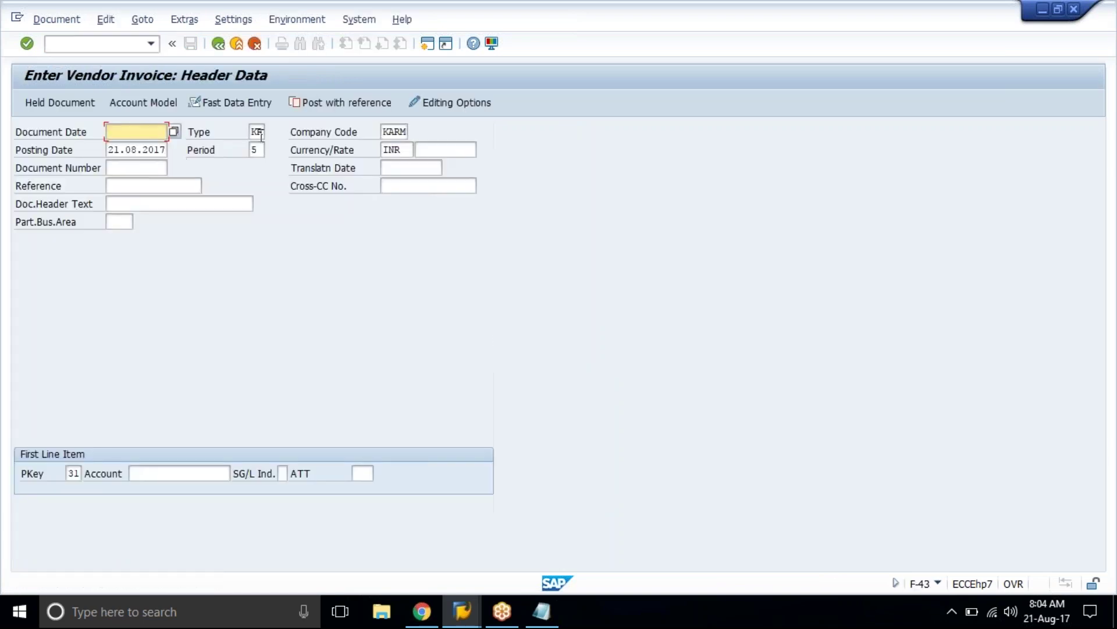
Step: Check document type KR in F-43, then open customer invoice entry F-22
{"action": "left_click", "coordinate": [259, 132]}
{"action": "left_click", "coordinate": [116, 42]}
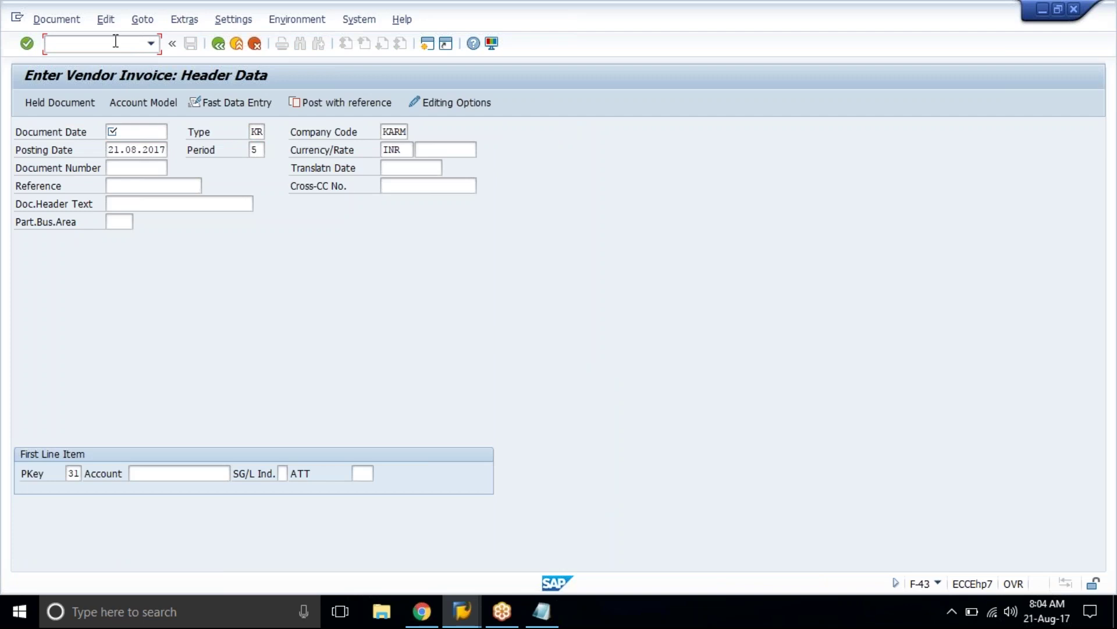
{"action": "type", "text": "f-2"}
{"action": "key", "text": "Return"}
{"action": "type", "text": "/nf-22"}
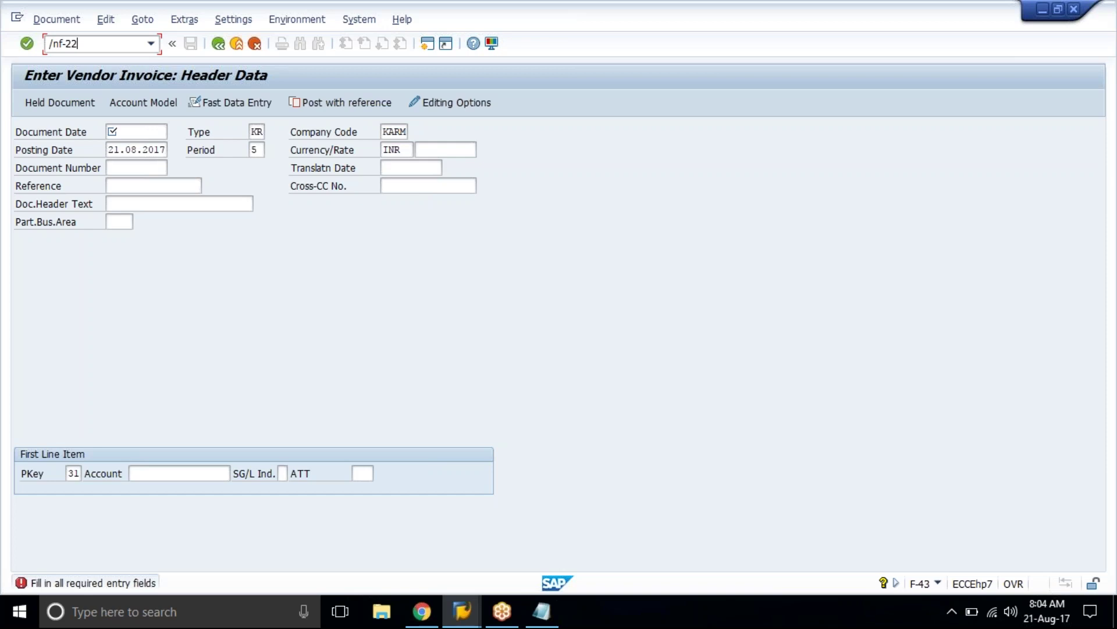
{"action": "key", "text": "Return"}
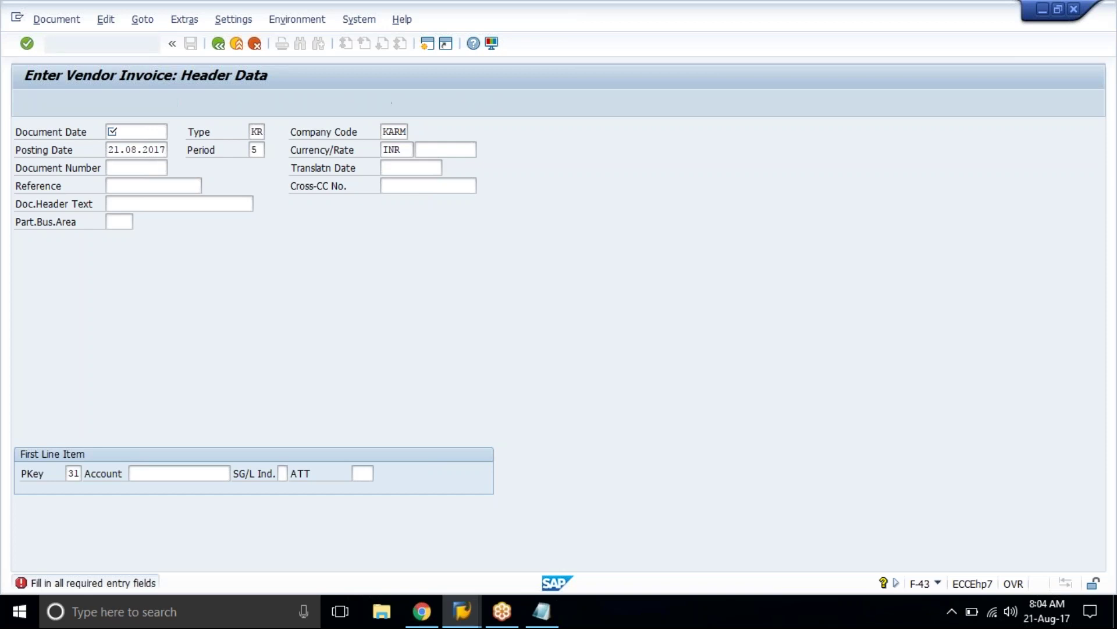
Step: Open F-02 to check document type SA, then return to FB50
{"action": "left_click", "coordinate": [92, 40]}
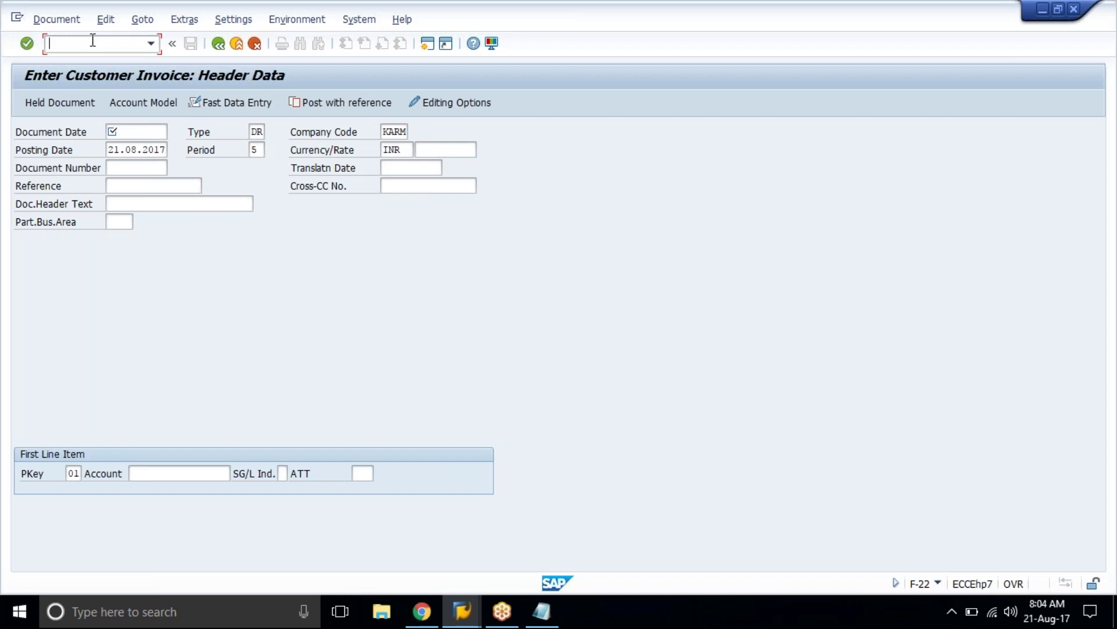
{"action": "type", "text": "/nf"}
{"action": "type", "text": "-02"}
{"action": "key", "text": "Return"}
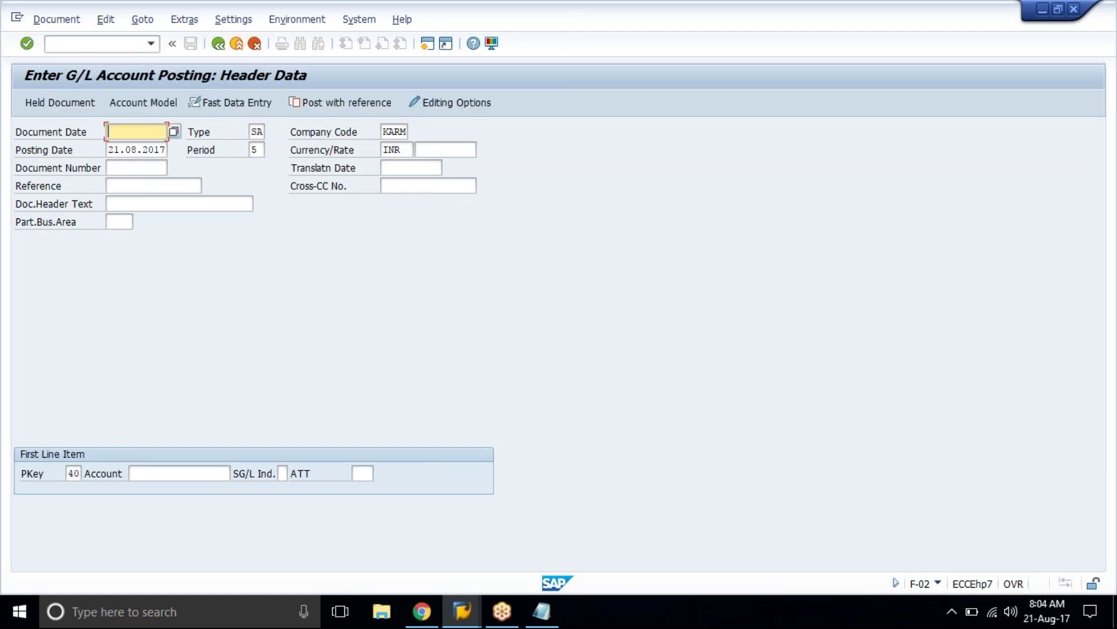
{"action": "left_click", "coordinate": [212, 135]}
{"action": "left_click", "coordinate": [260, 132]}
{"action": "left_click", "coordinate": [128, 42]}
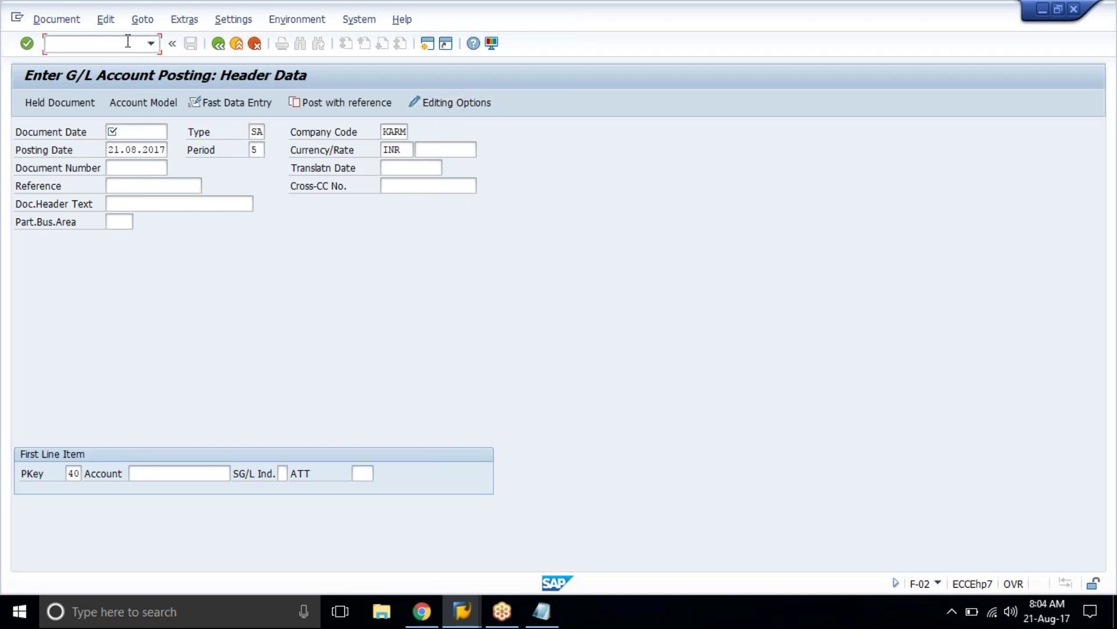
{"action": "type", "text": "/nfb50"}
{"action": "key", "text": "Return"}
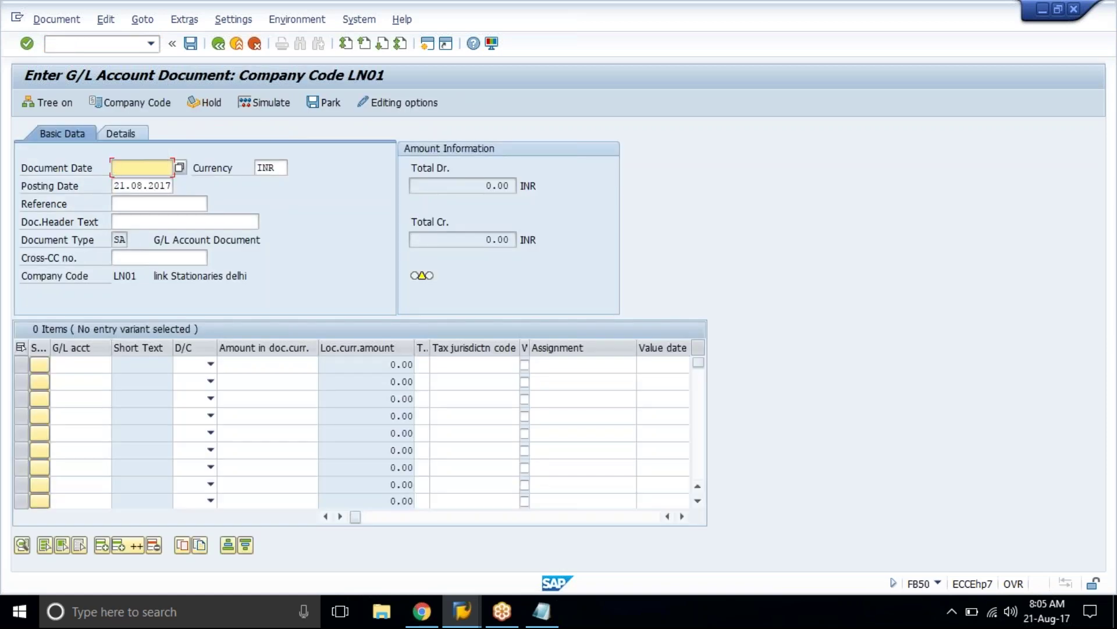
Step: Set the document date to 21.08.2017
{"action": "key", "text": "BackSpace"}
{"action": "key", "text": "Escape"}
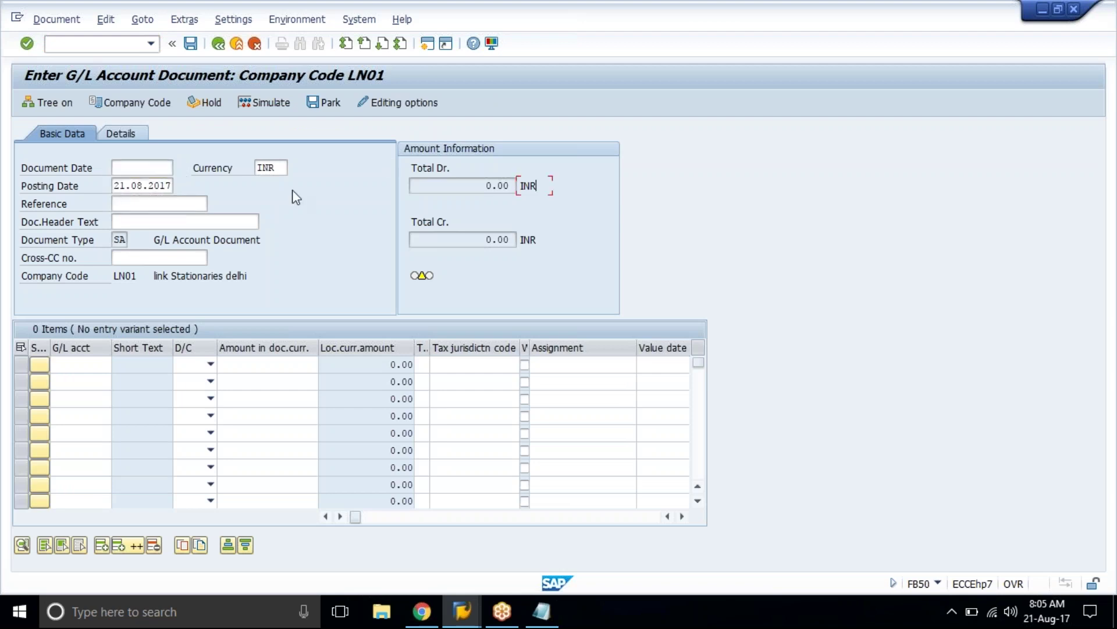
{"action": "left_click", "coordinate": [146, 168]}
{"action": "left_click", "coordinate": [120, 168]}
{"action": "left_click", "coordinate": [156, 183]}
Step: Add line items for account 4000 as debit and account 2010 as credit
{"action": "left_click", "coordinate": [83, 362]}
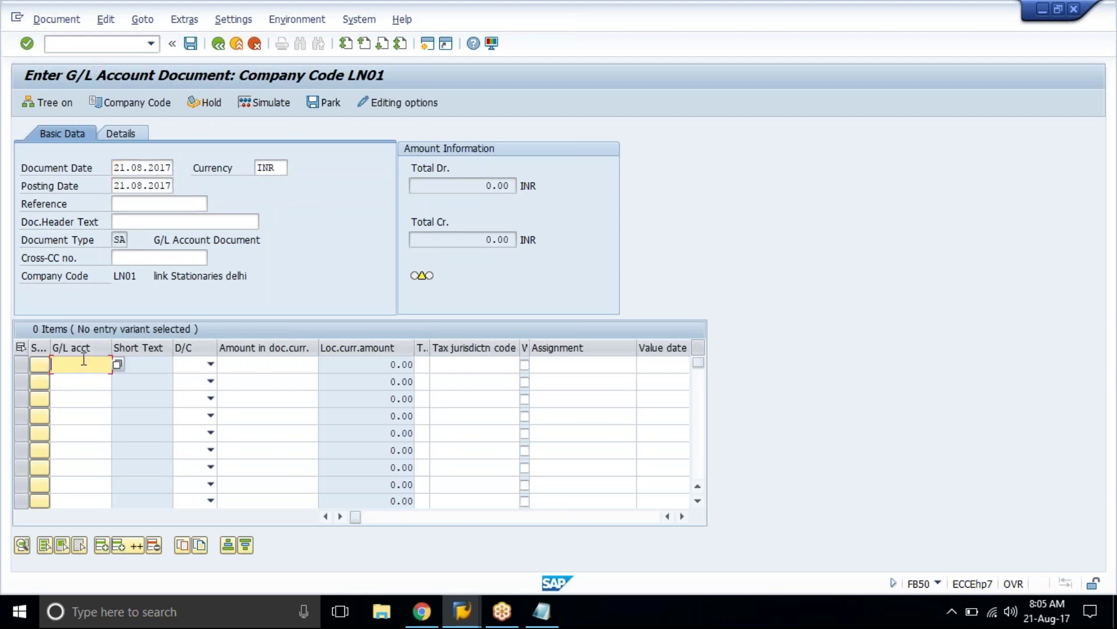
{"action": "left_click", "coordinate": [83, 361]}
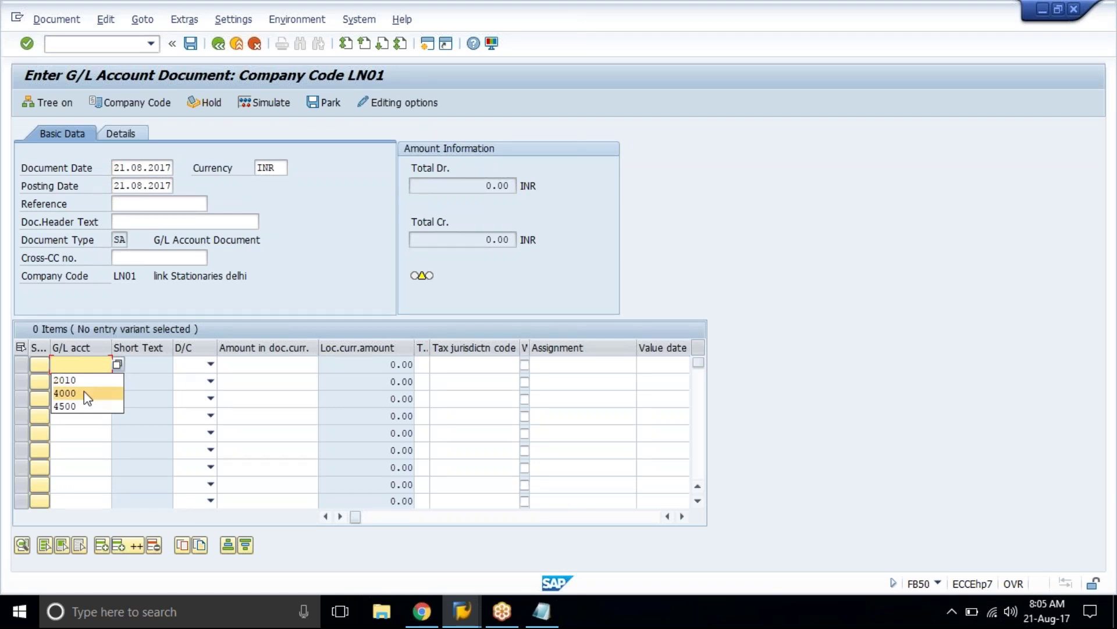
{"action": "left_click", "coordinate": [84, 393]}
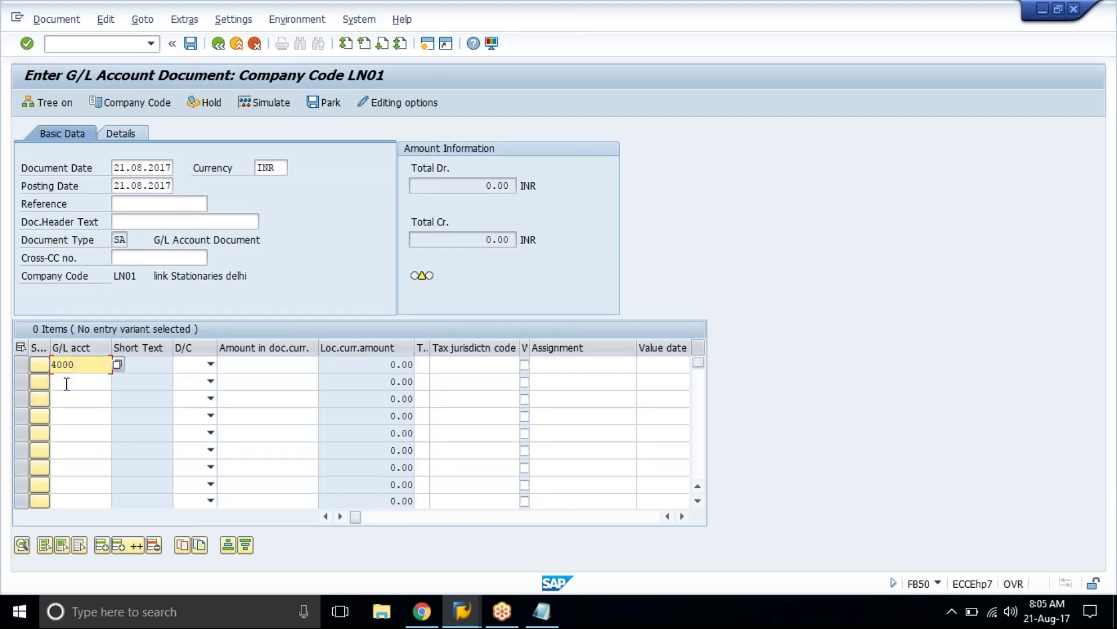
{"action": "left_click", "coordinate": [66, 383]}
{"action": "type", "text": "2"}
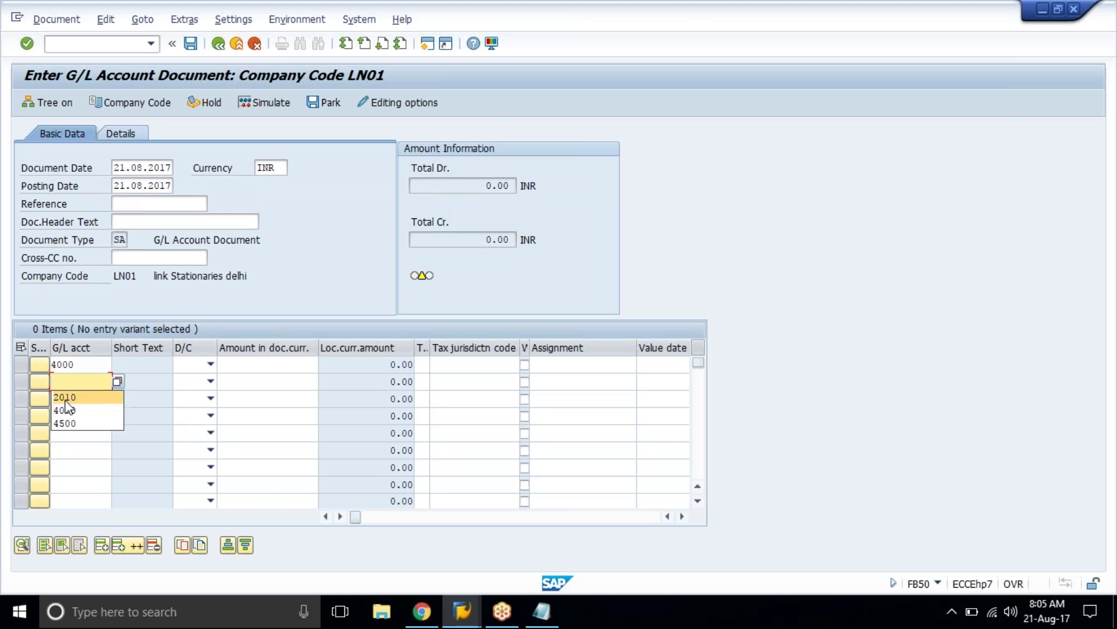
{"action": "left_click", "coordinate": [64, 394]}
{"action": "left_click", "coordinate": [199, 365]}
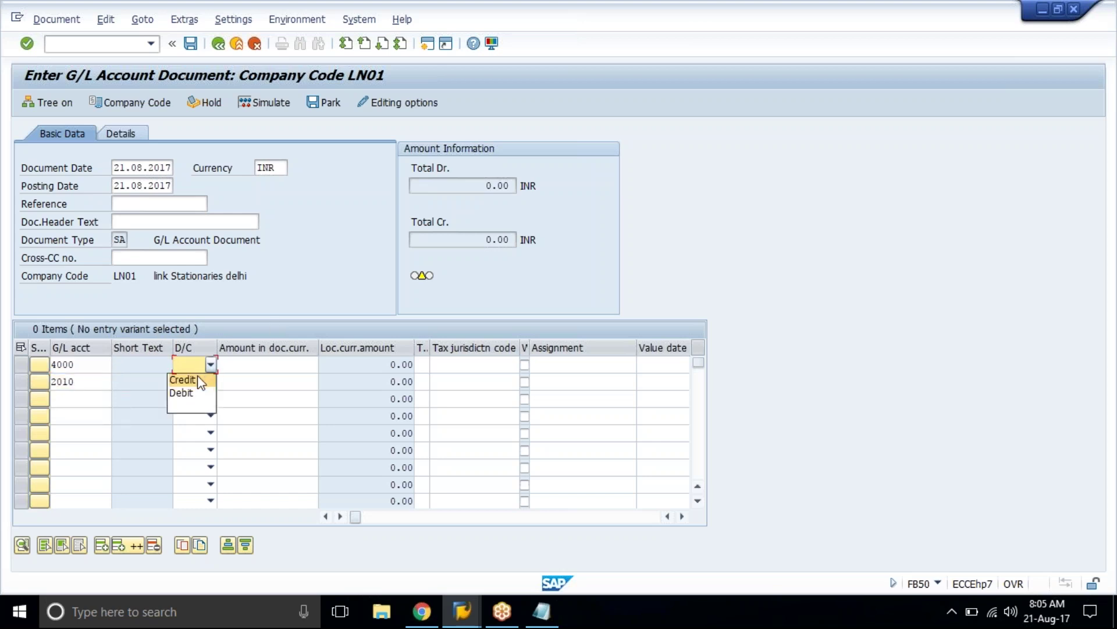
{"action": "left_click", "coordinate": [192, 390]}
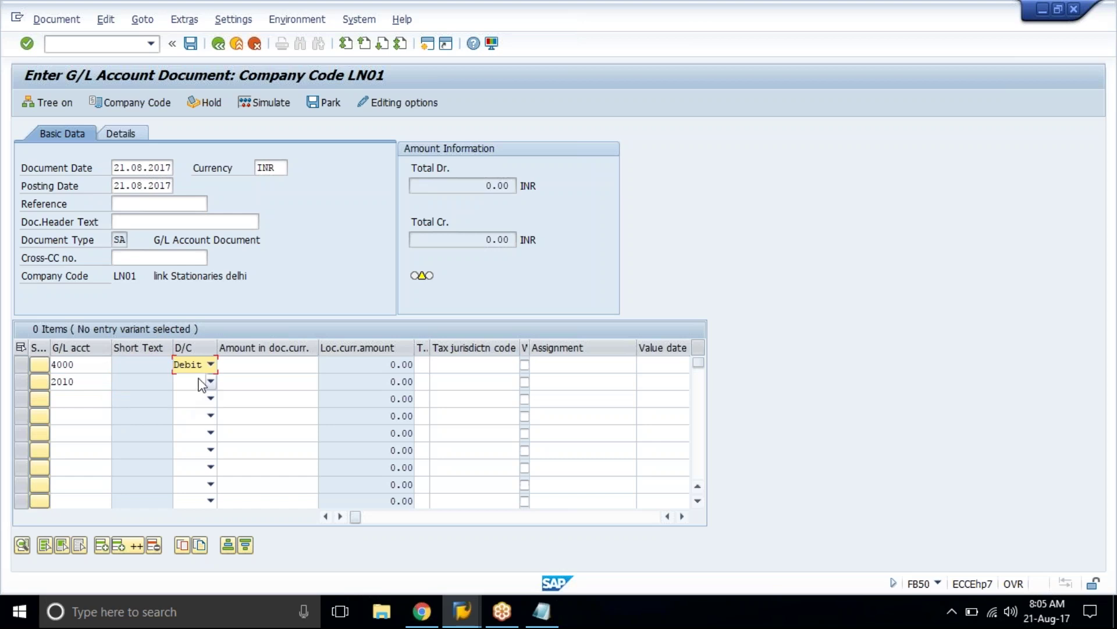
{"action": "left_click", "coordinate": [191, 393]}
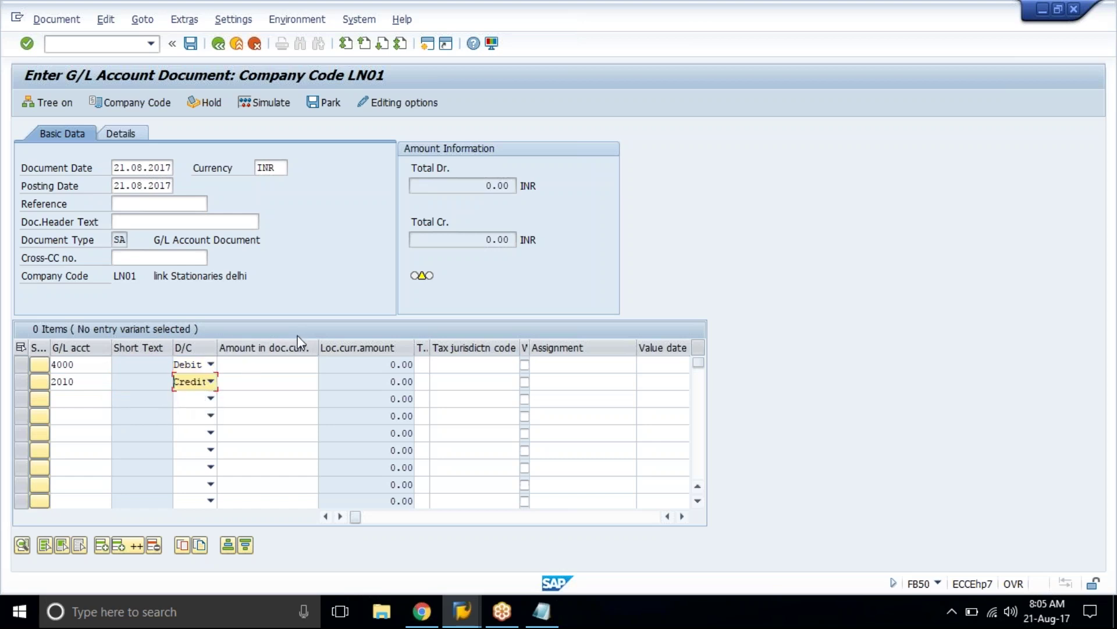
Step: Enter 100 on both lines and value date 21.08.2017 for account 2010
{"action": "left_click", "coordinate": [275, 364]}
{"action": "type", "text": "100"}
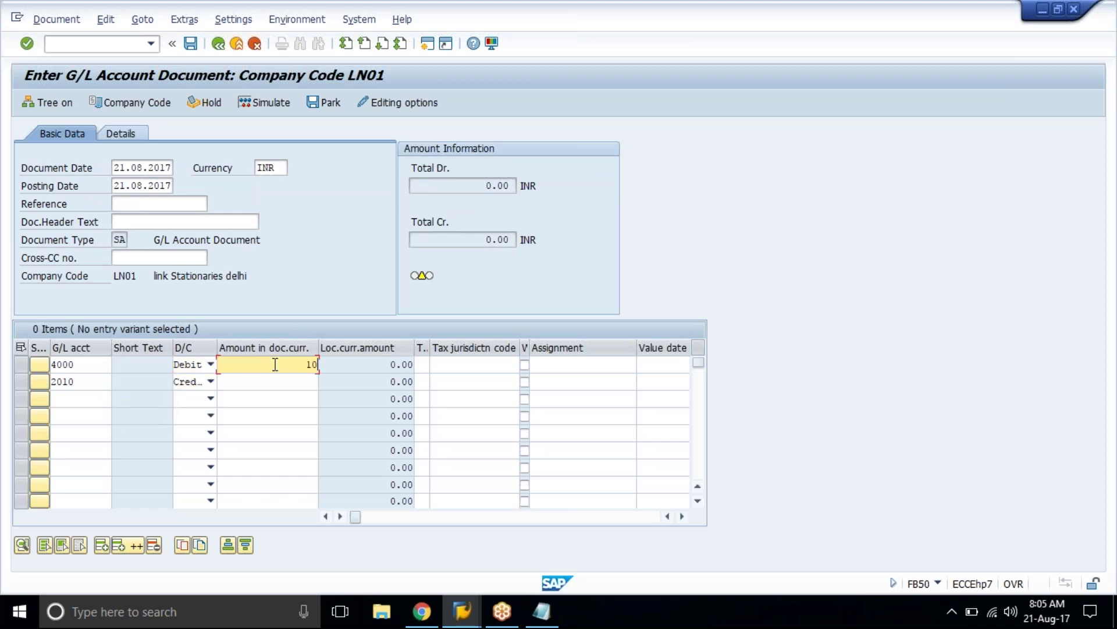
{"action": "key", "text": "Down"}
{"action": "type", "text": "100"}
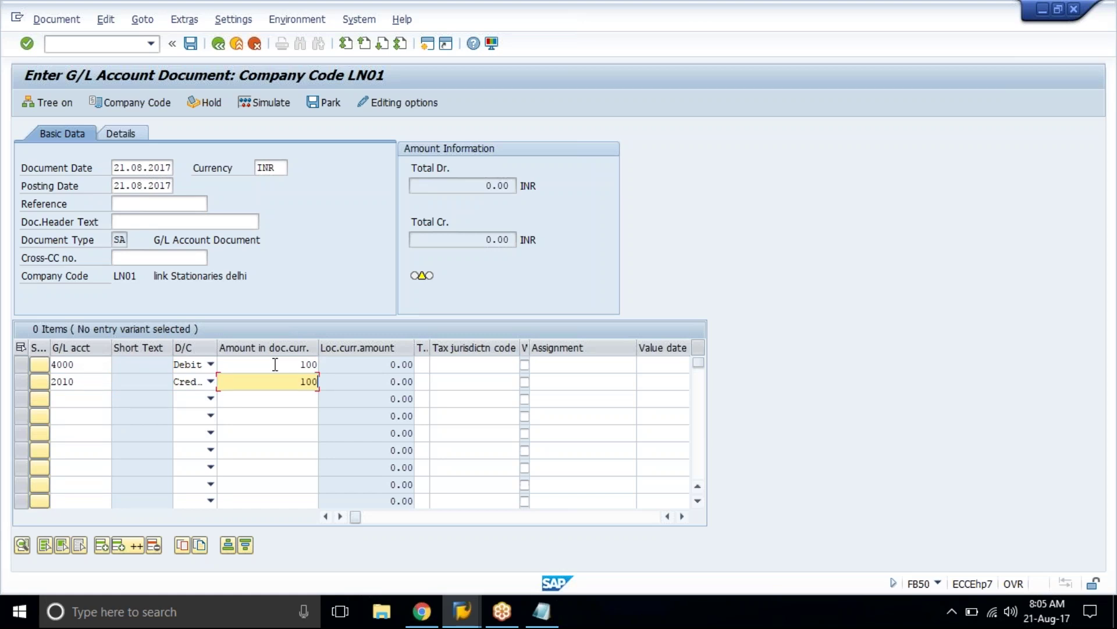
{"action": "key", "text": "Tab"}
{"action": "key", "text": "Return"}
{"action": "type", "text": "21.08.2017"}
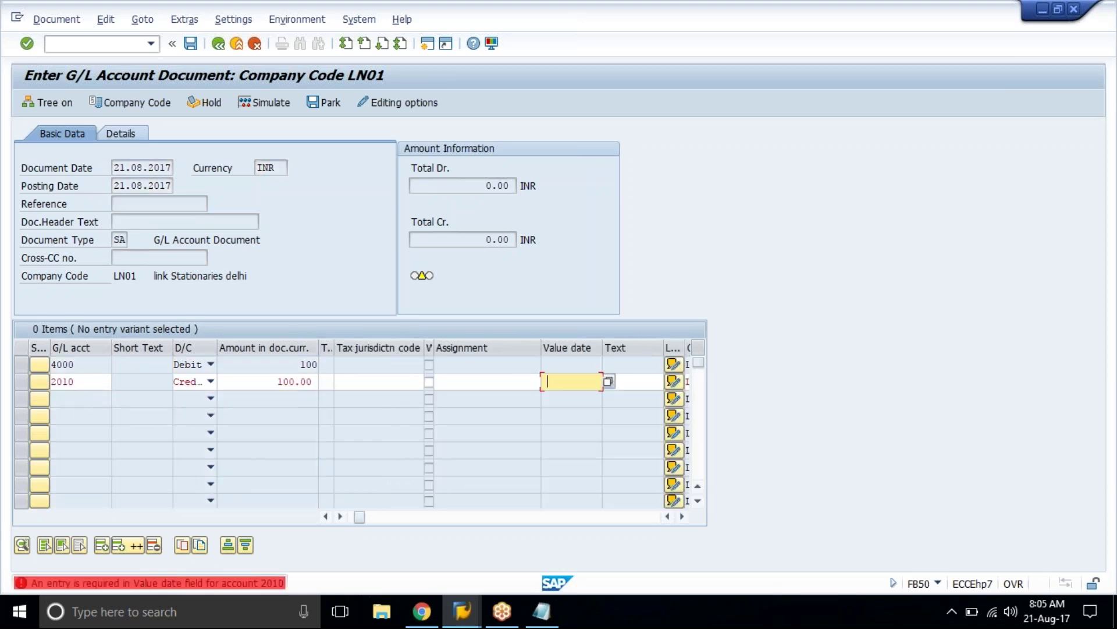
{"action": "key", "text": "Return"}
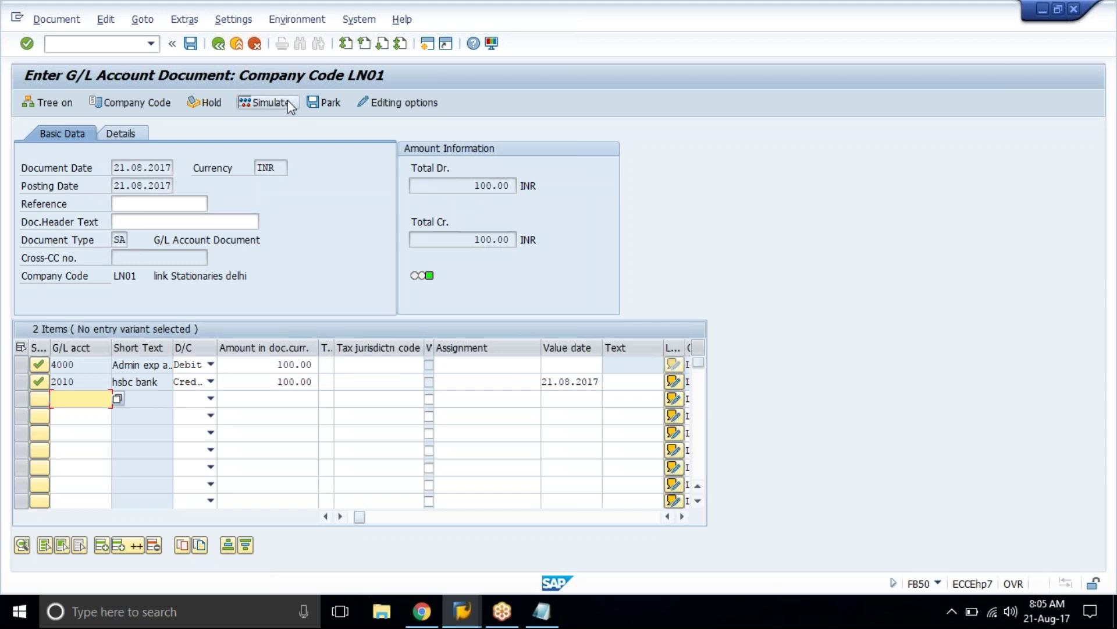
{"action": "left_click", "coordinate": [288, 103]}
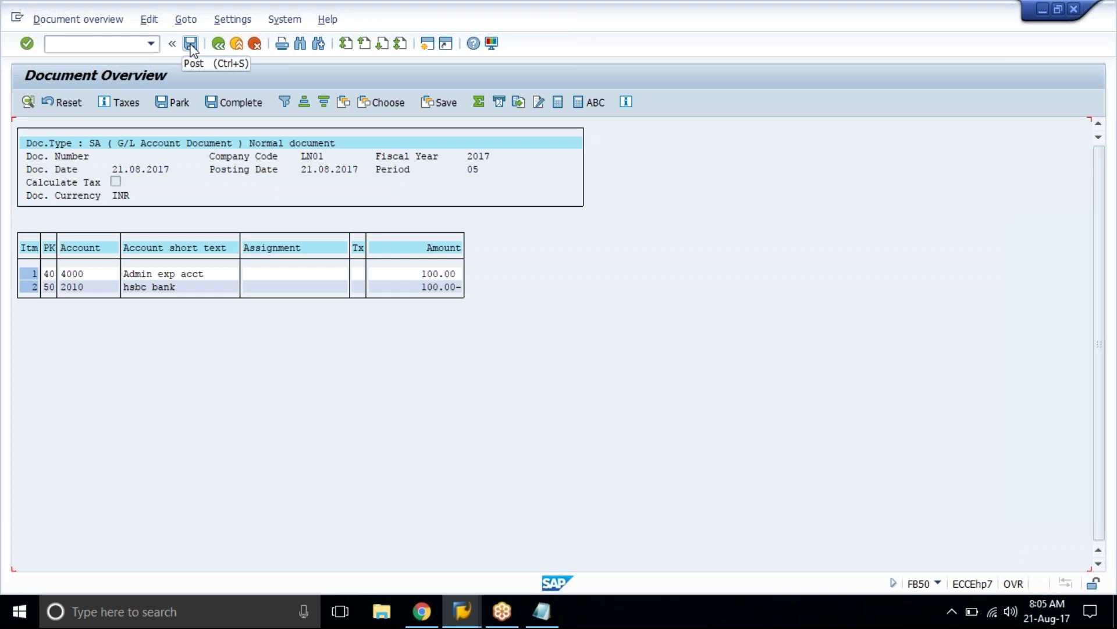
Step: Review the Document Overview: posting key 40 on 4000 and 50 on 2010, 100.00 each
{"action": "left_click", "coordinate": [1101, 165]}
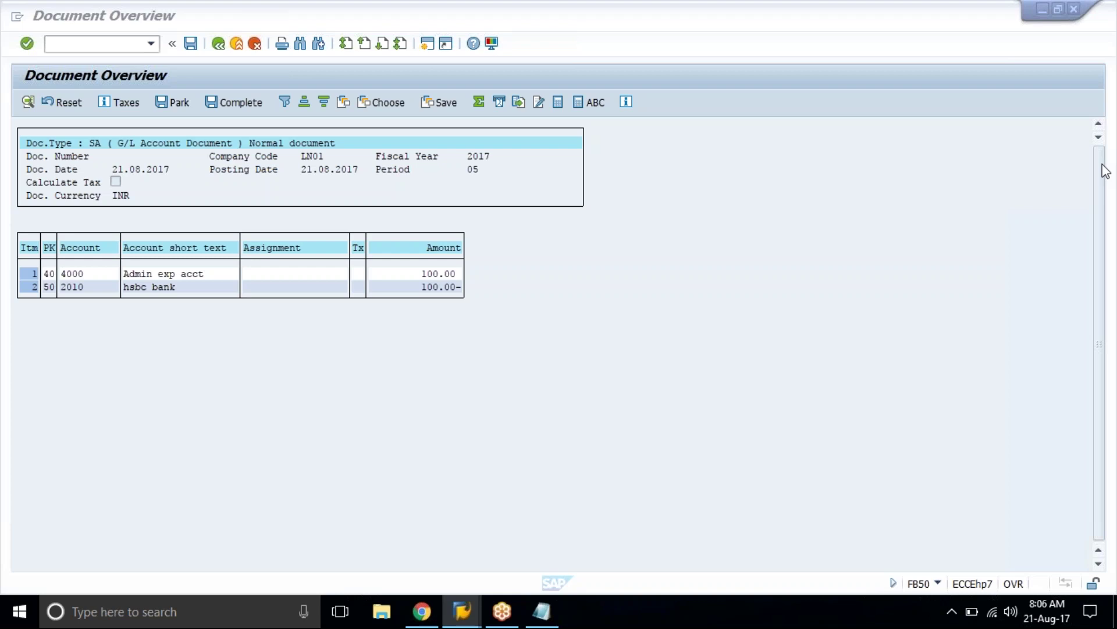
Step: Post the simulated 4000/2010 entry for 100.00 INR as document 1026
{"action": "left_click", "coordinate": [638, 378]}
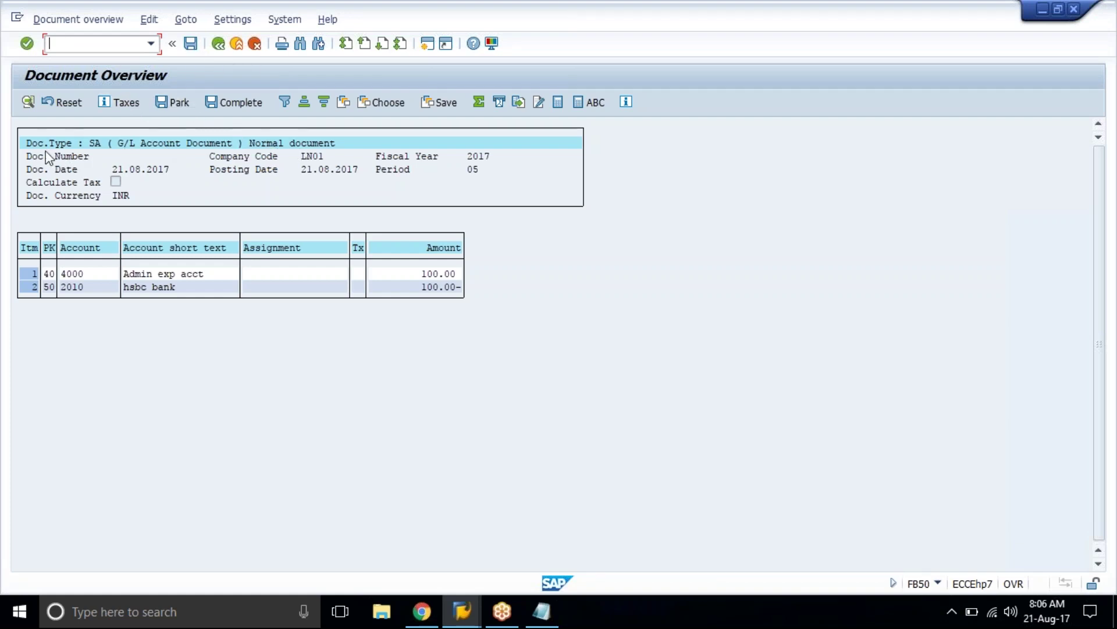
{"action": "left_click_drag", "start_coordinate": [27, 144], "coordinate": [132, 151]}
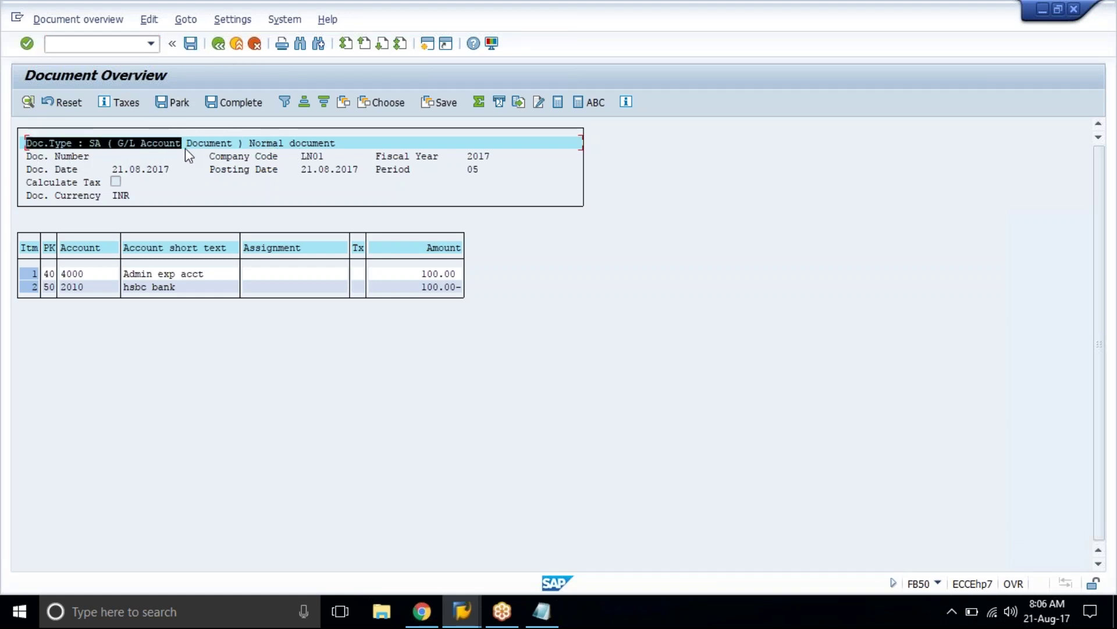
{"action": "left_click_drag", "start_coordinate": [223, 154], "coordinate": [355, 151]}
{"action": "left_click", "coordinate": [355, 149]}
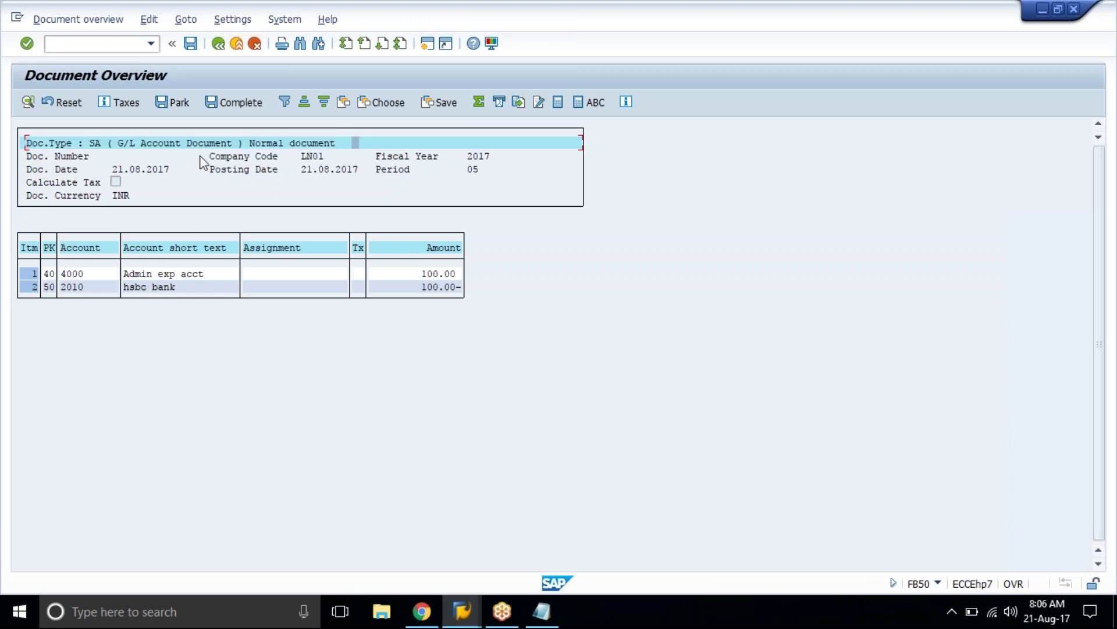
{"action": "left_click", "coordinate": [191, 44]}
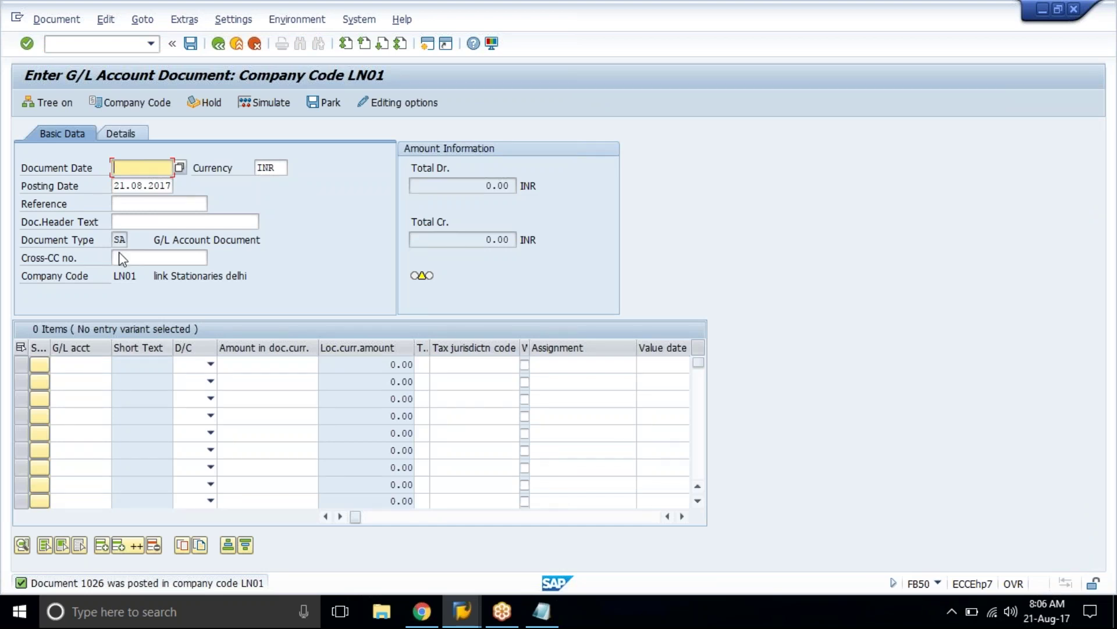
Step: Post a copy of document 1026 via Post with Reference, creating document 1027
{"action": "left_click", "coordinate": [143, 21]}
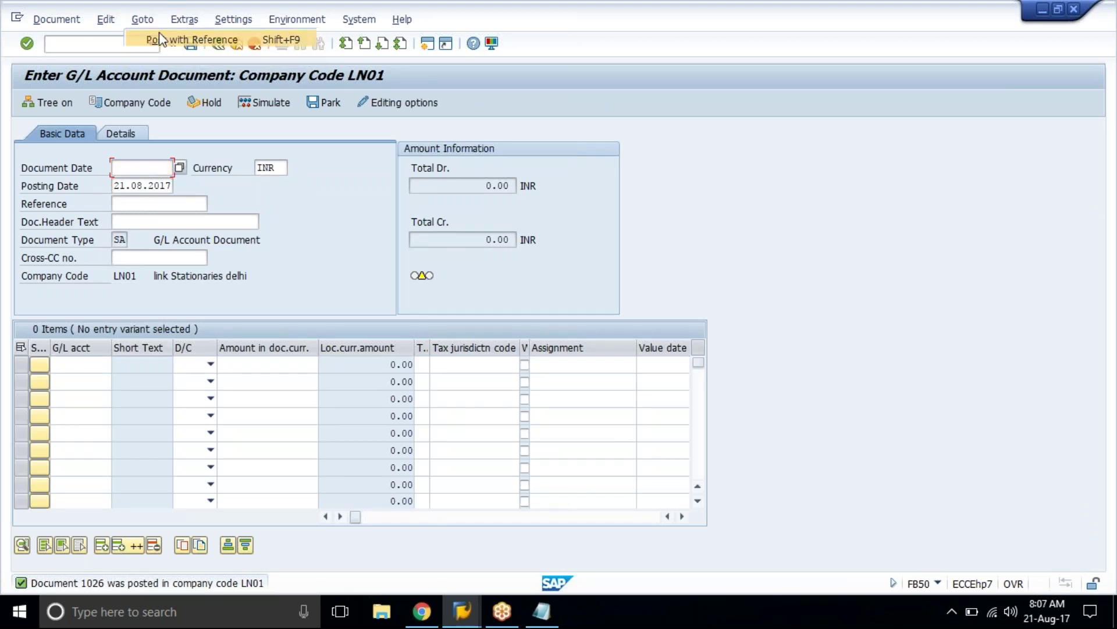
{"action": "left_click", "coordinate": [159, 36]}
{"action": "key", "text": "Return"}
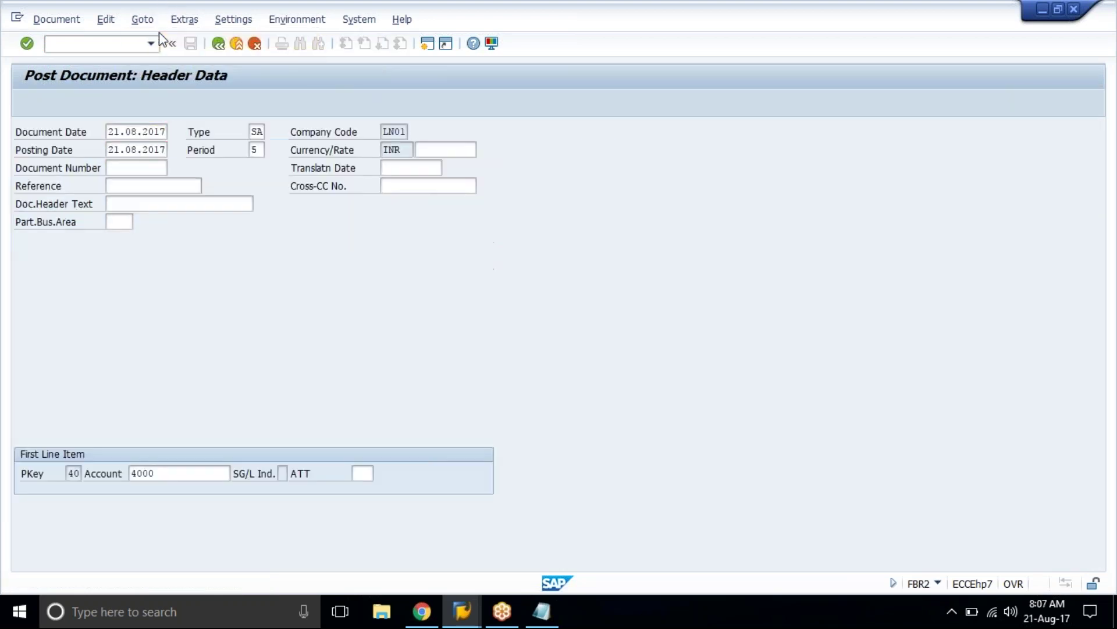
{"action": "key", "text": "Return"}
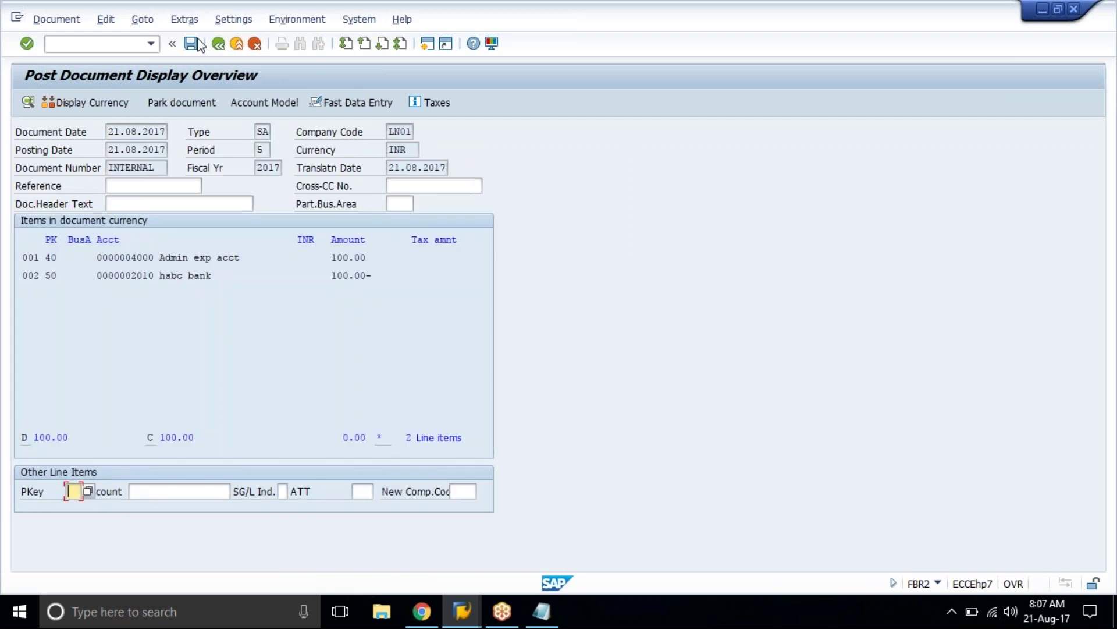
{"action": "left_click", "coordinate": [191, 44]}
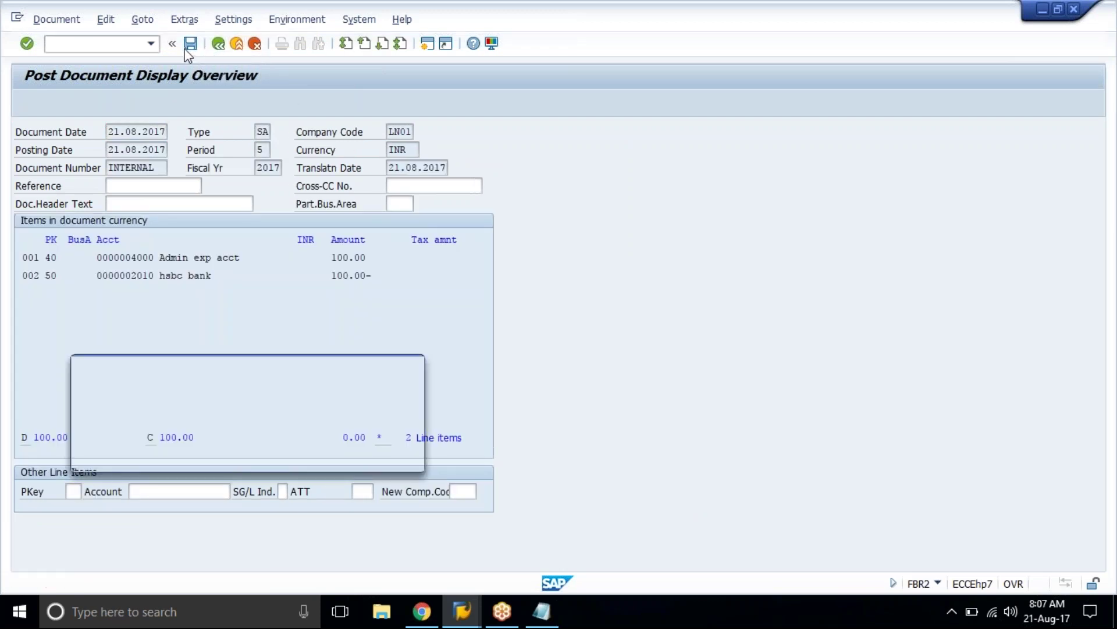
{"action": "left_click_drag", "start_coordinate": [104, 391], "coordinate": [341, 392]}
{"action": "left_click", "coordinate": [342, 392]}
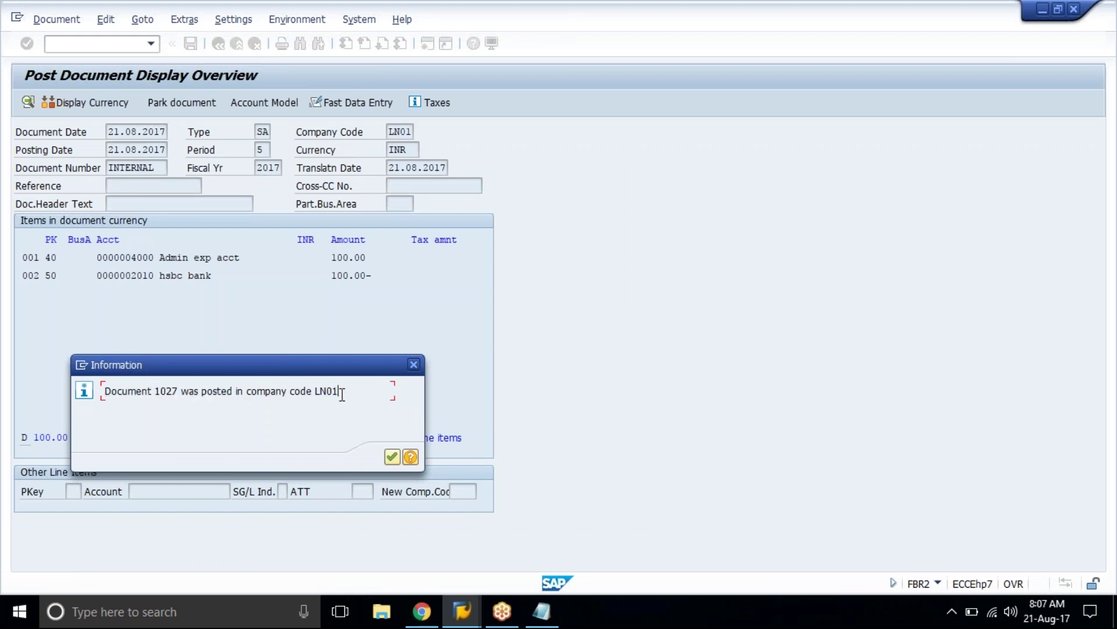
{"action": "left_click", "coordinate": [391, 457]}
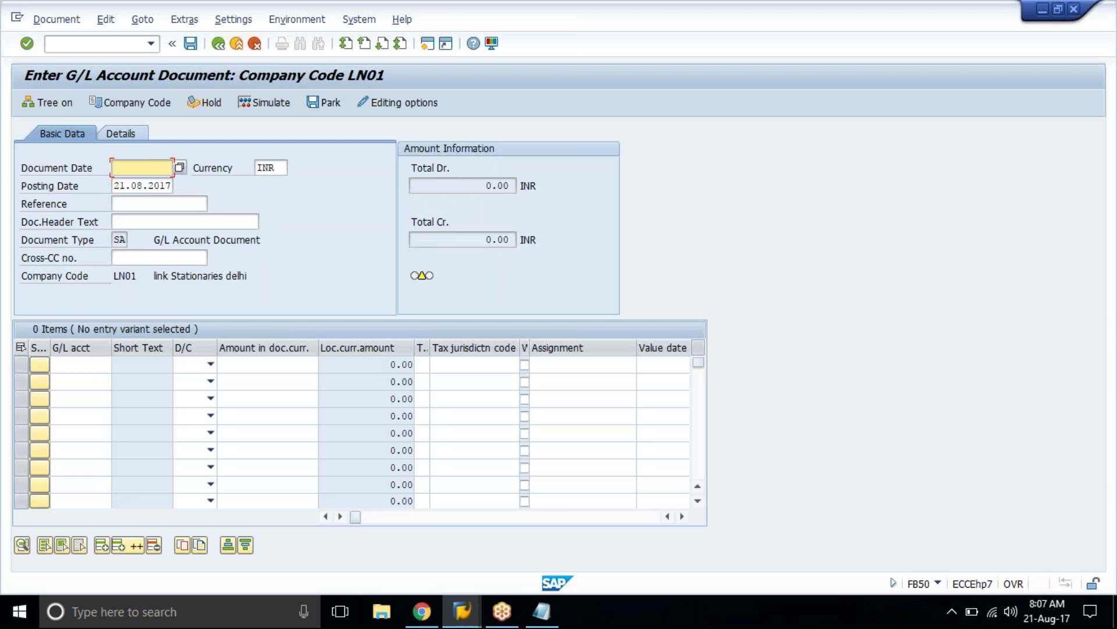
Step: Set document date 21.08.2017 with G/L accounts 4000 and 2010 on the two lines
{"action": "left_click", "coordinate": [119, 168]}
{"action": "left_click", "coordinate": [393, 450]}
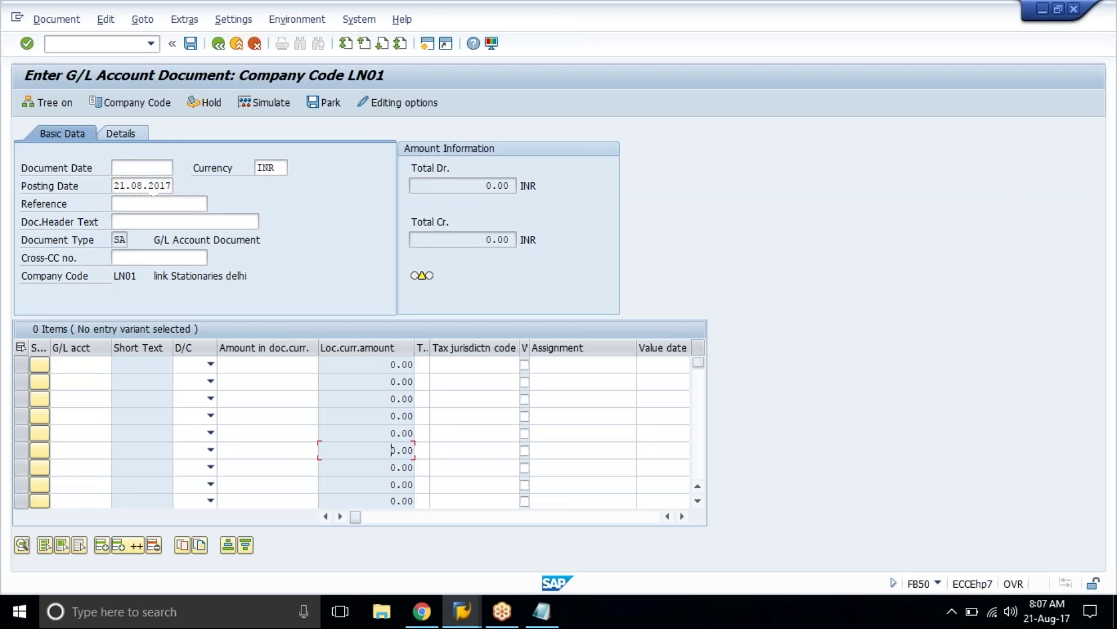
{"action": "left_click", "coordinate": [161, 169]}
{"action": "left_click", "coordinate": [157, 180]}
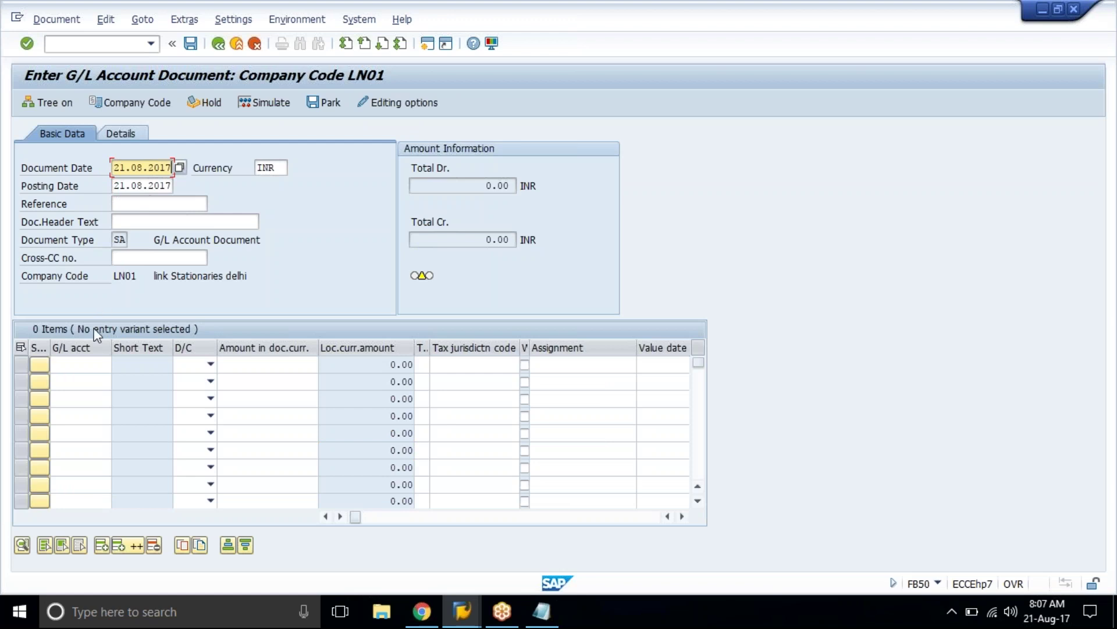
{"action": "left_click", "coordinate": [86, 363]}
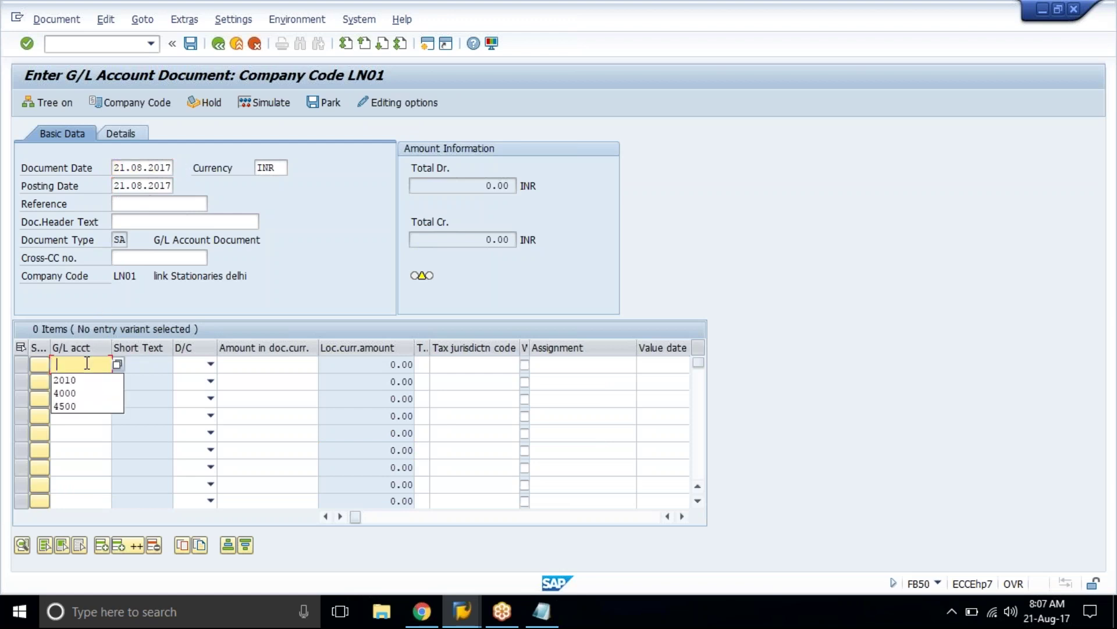
{"action": "left_click", "coordinate": [82, 391]}
{"action": "left_click", "coordinate": [87, 383]}
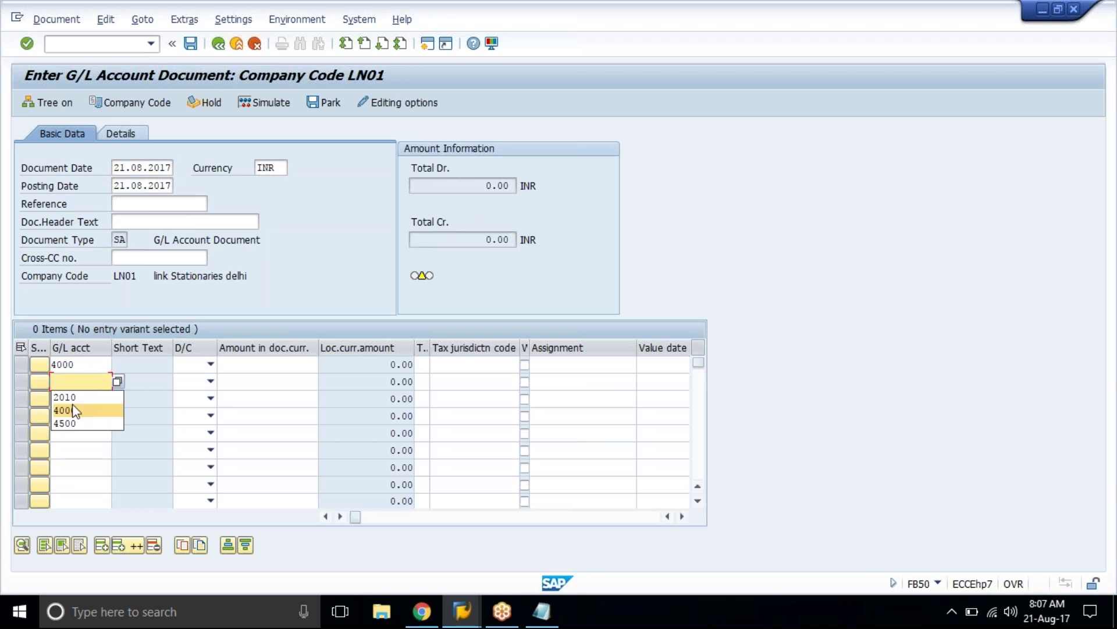
{"action": "key", "text": "Up"}
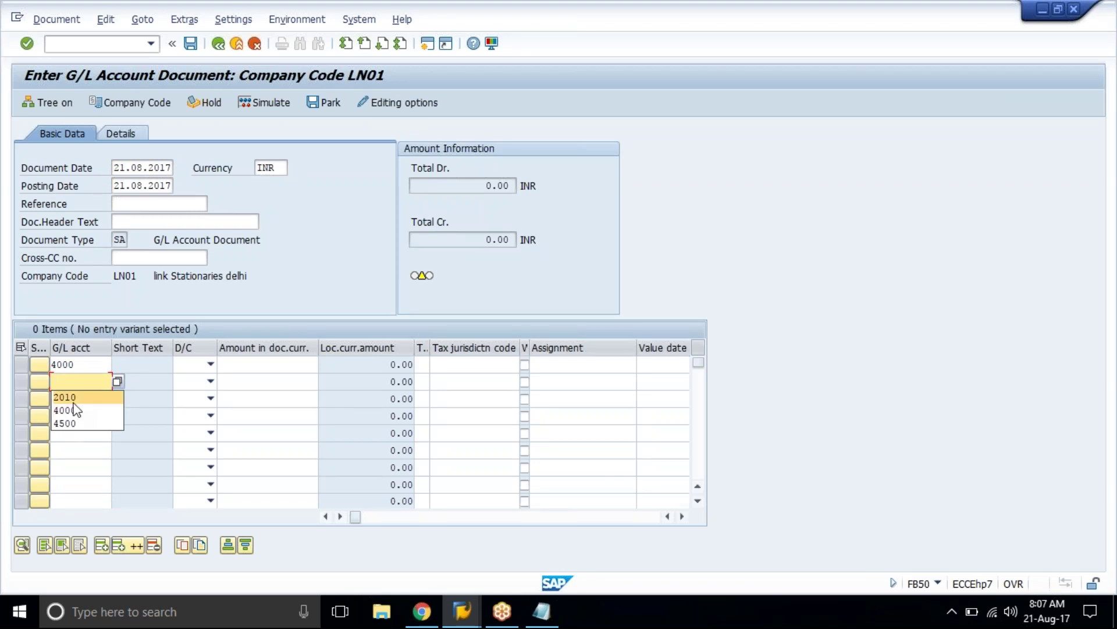
{"action": "key", "text": "Return"}
{"action": "left_click", "coordinate": [210, 364]}
Step: Mark account 4000 as Debit and account 2010 as Credit
{"action": "left_click", "coordinate": [185, 391]}
{"action": "left_click", "coordinate": [197, 384]}
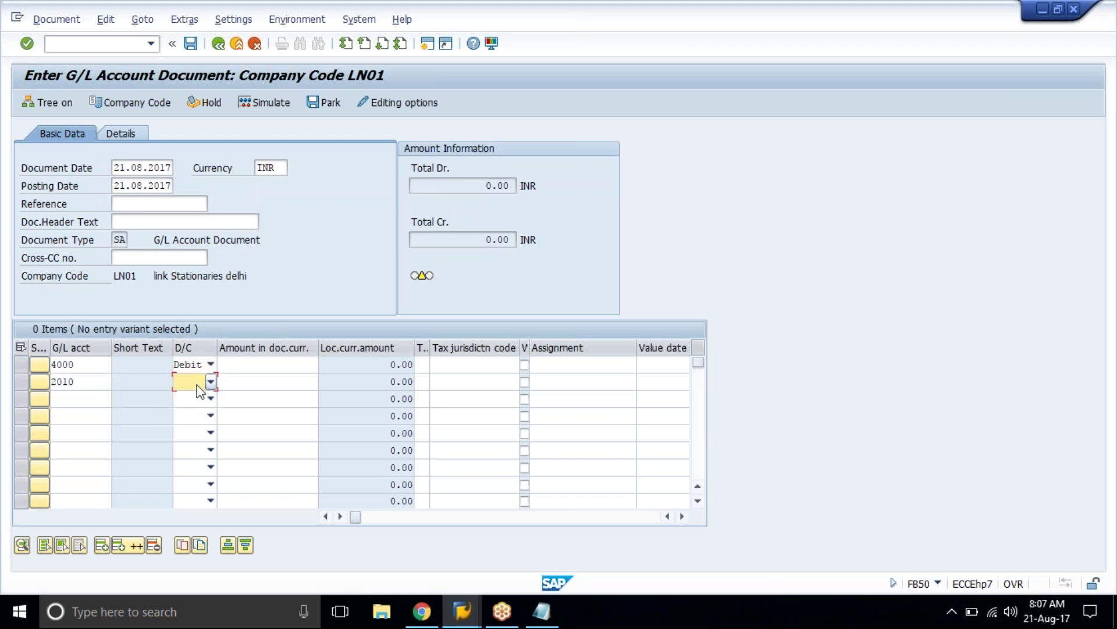
{"action": "left_click", "coordinate": [198, 385]}
{"action": "left_click", "coordinate": [190, 399]}
Step: Enter 100 on both lines with value date 21.08.2017 and simulate the document
{"action": "left_click", "coordinate": [286, 362]}
{"action": "type", "text": "100"}
{"action": "key", "text": "Down"}
{"action": "type", "text": "1"}
{"action": "key", "text": "Down"}
{"action": "key", "text": "Return"}
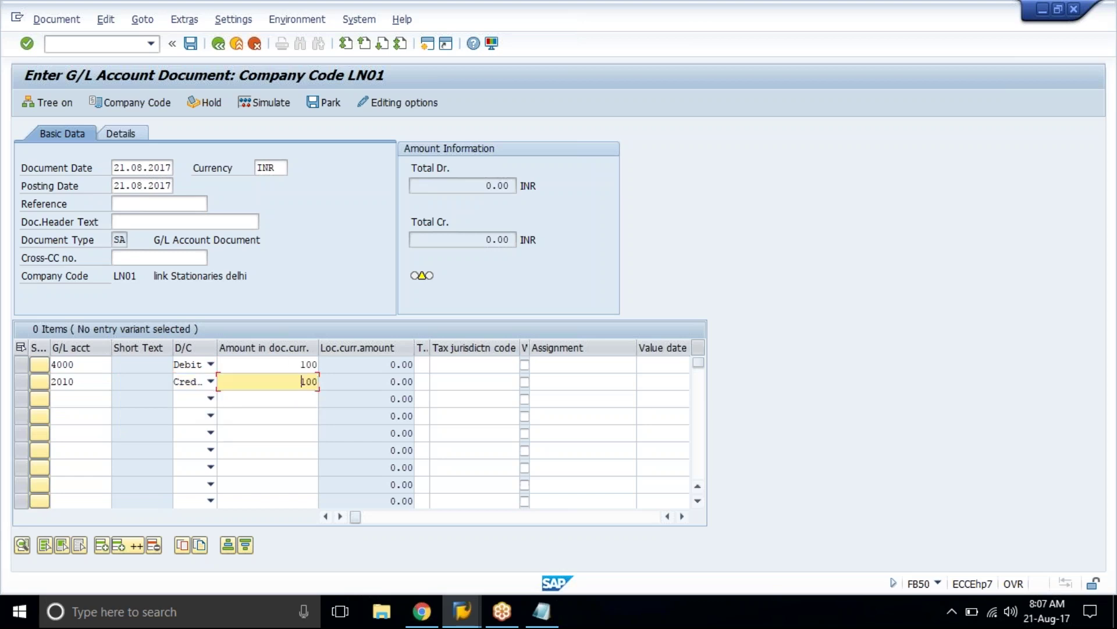
{"action": "key", "text": "Return"}
{"action": "type", "text": "2"}
{"action": "key", "text": "Down"}
{"action": "key", "text": "Return"}
{"action": "key", "text": "Return"}
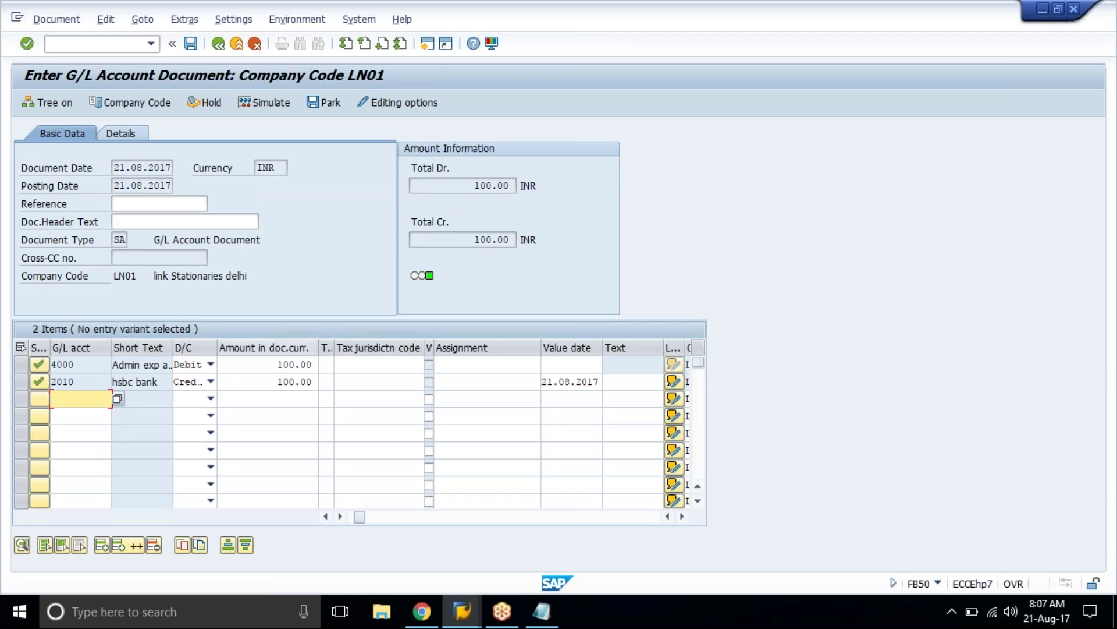
{"action": "left_click", "coordinate": [284, 102]}
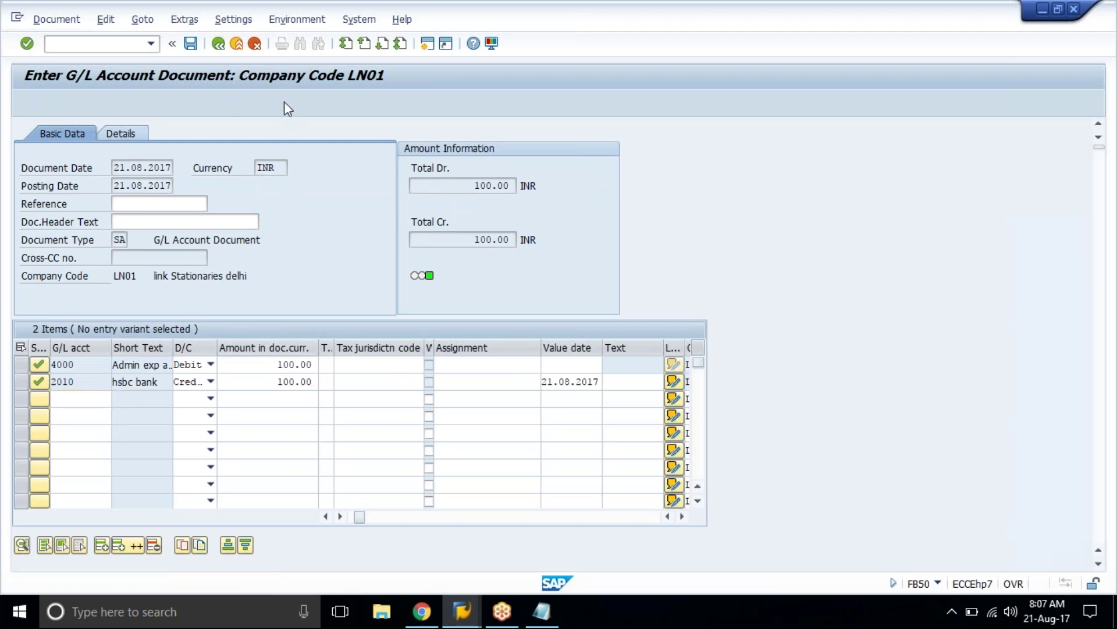
{"action": "left_click_drag", "start_coordinate": [26, 142], "coordinate": [243, 152]}
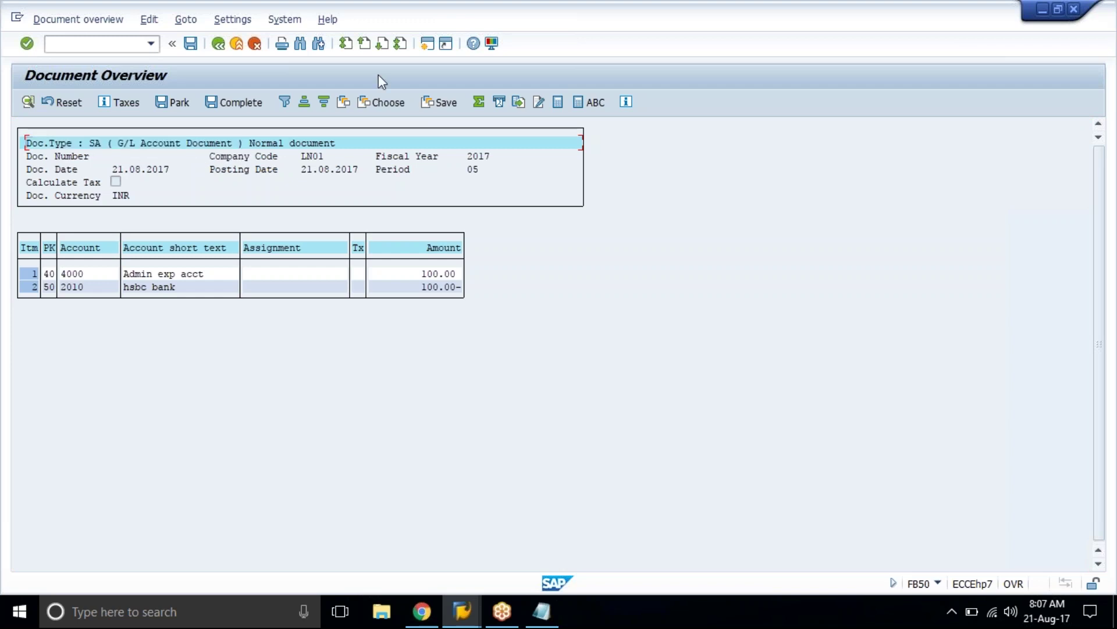
Step: In a new session, use OBA7 to confirm document type SA uses number range 01
{"action": "left_click", "coordinate": [431, 43]}
{"action": "type", "text": "oba"}
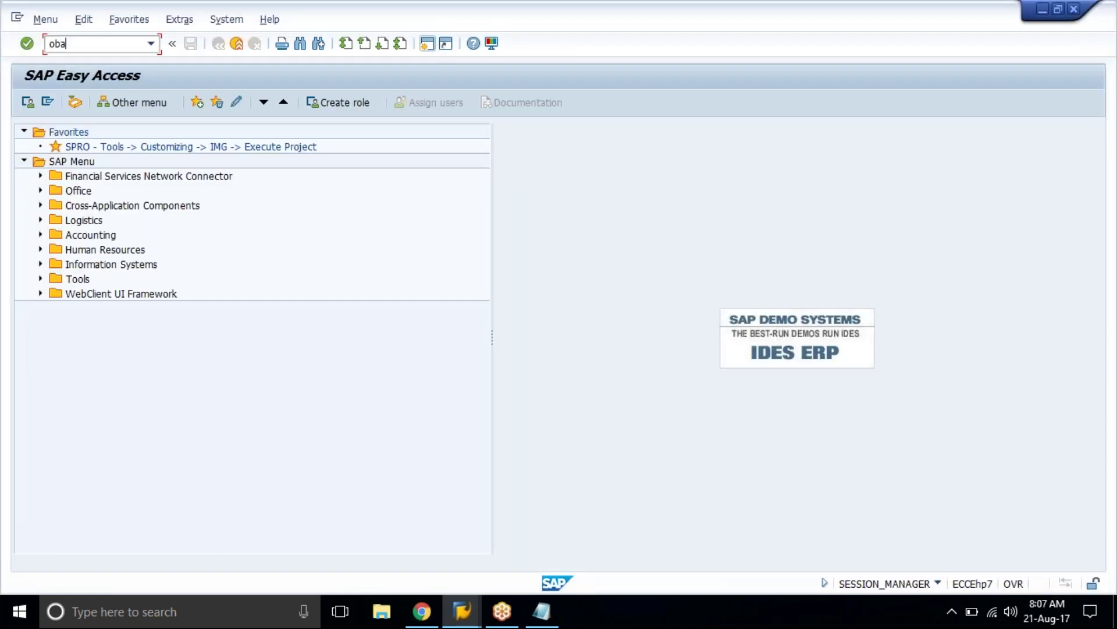
{"action": "type", "text": "7"}
{"action": "key", "text": "Return"}
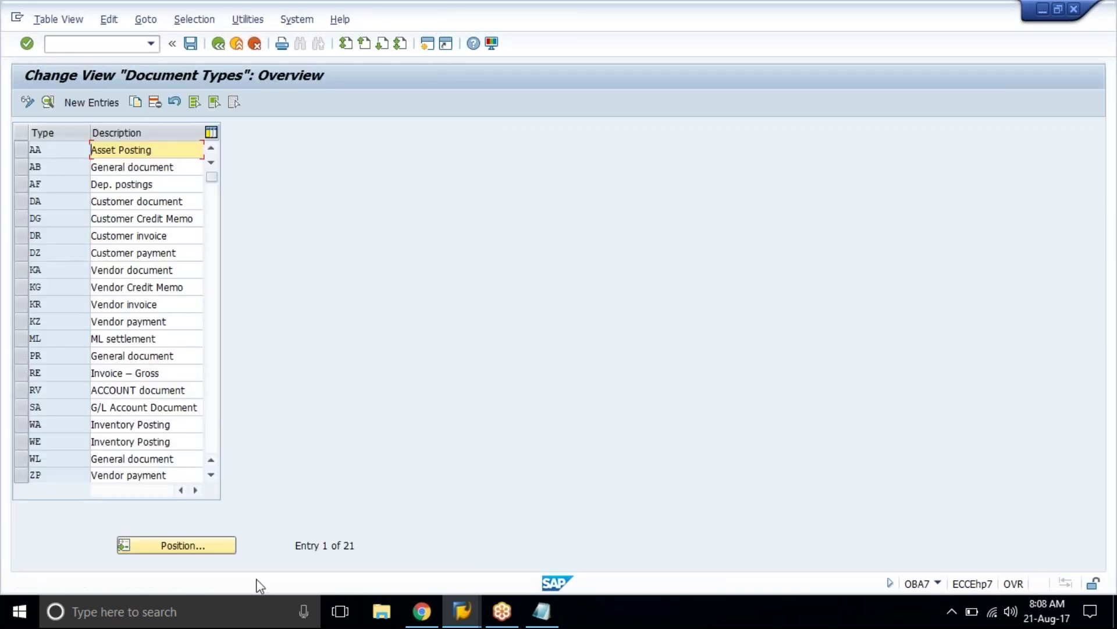
{"action": "double_click", "coordinate": [61, 406]}
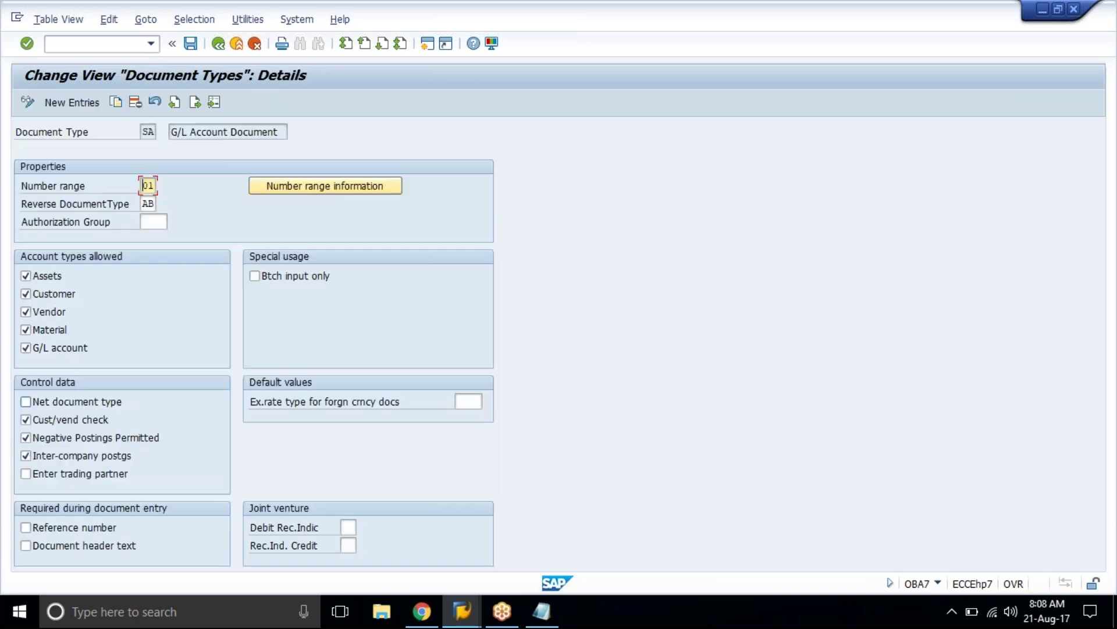
{"action": "left_click_drag", "start_coordinate": [170, 132], "coordinate": [288, 126]}
{"action": "left_click_drag", "start_coordinate": [20, 187], "coordinate": [97, 188]}
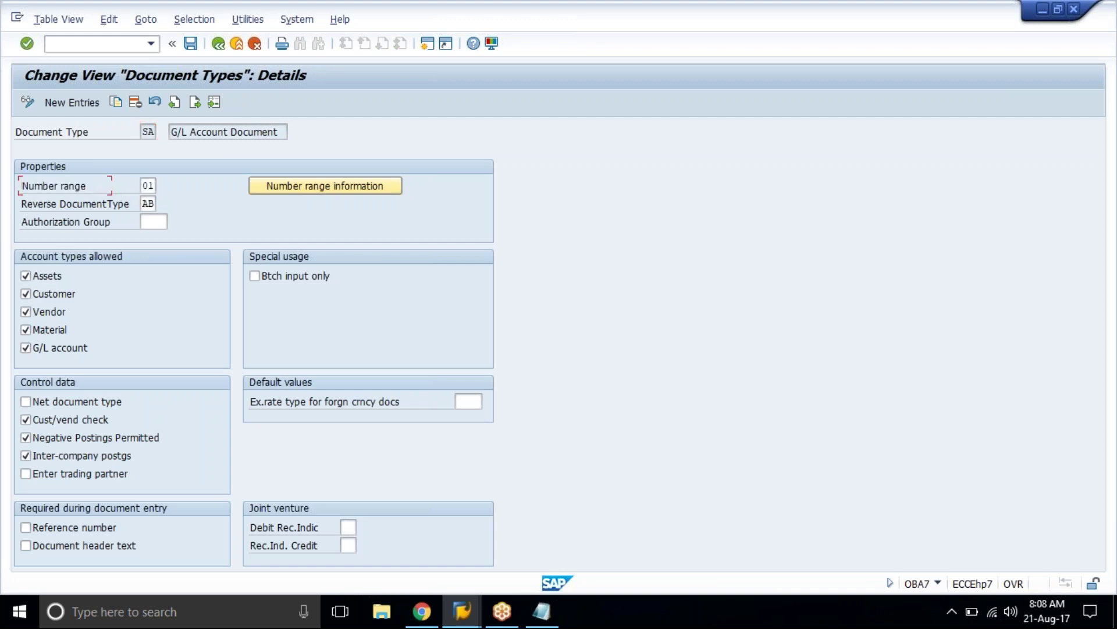
{"action": "left_click_drag", "start_coordinate": [21, 186], "coordinate": [167, 187]}
{"action": "left_click", "coordinate": [292, 184]}
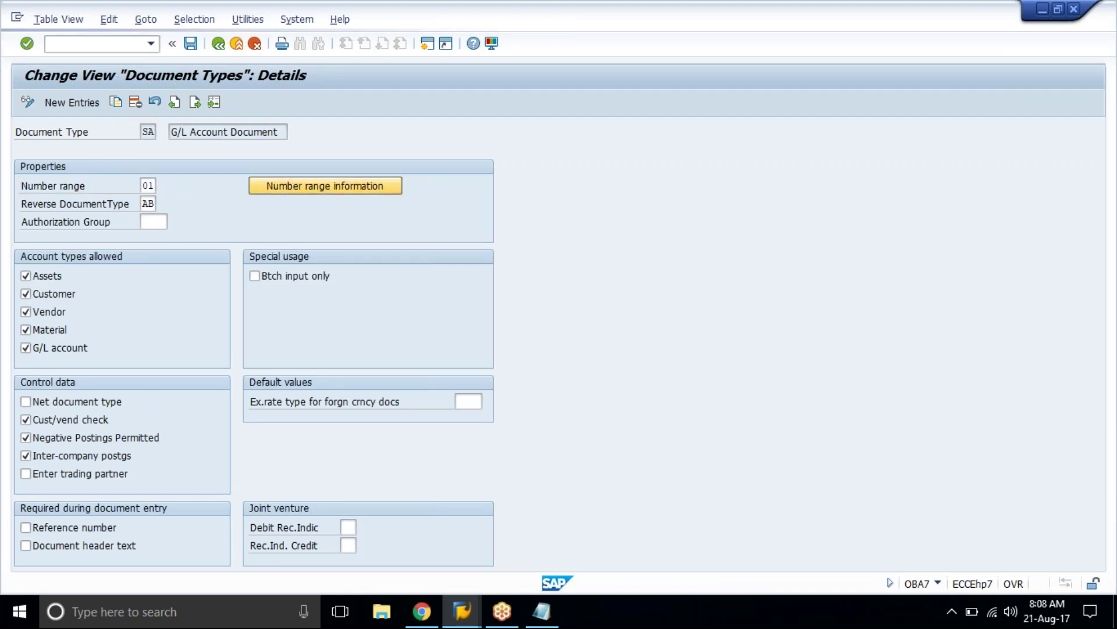
Step: Open LN01's intervals and check that interval 01 for 2017 stands at 1027
{"action": "type", "text": "l"}
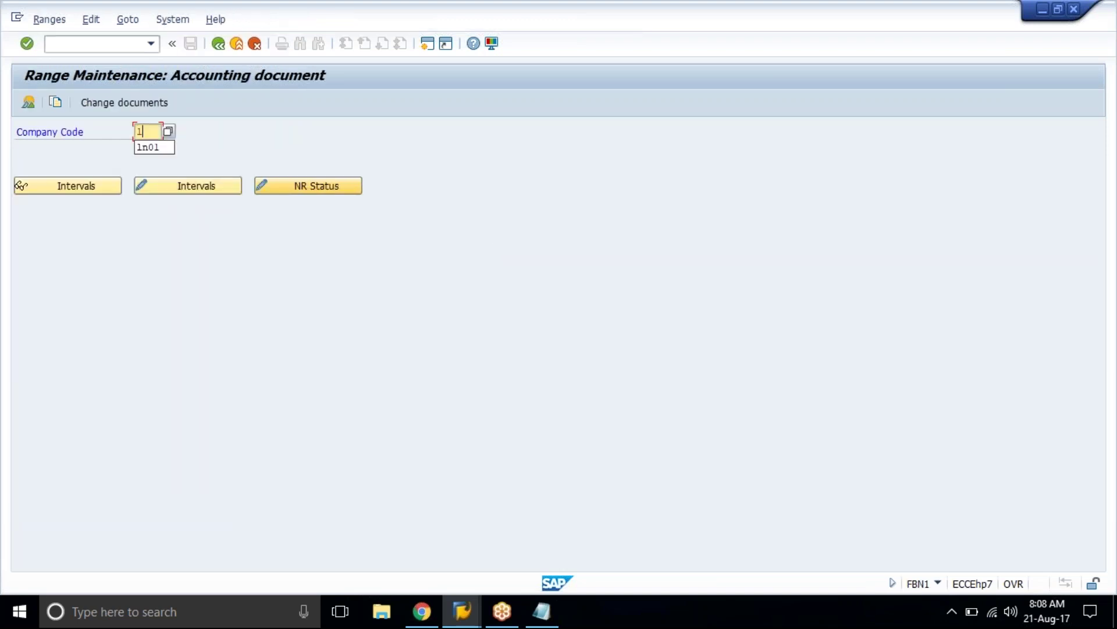
{"action": "type", "text": "n04"}
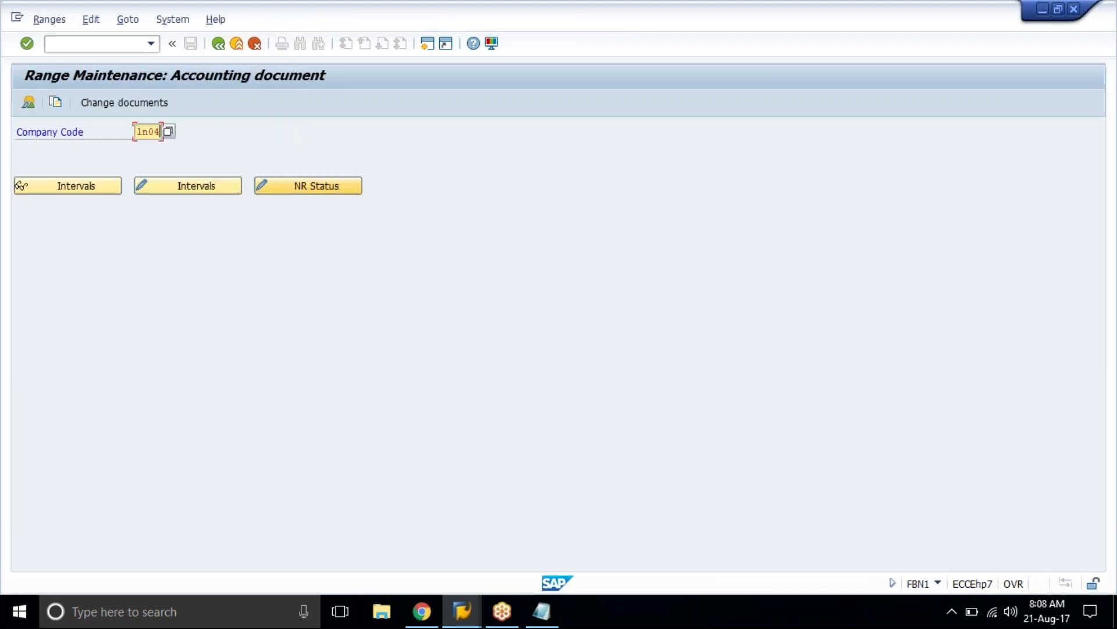
{"action": "key", "text": "BackSpace"}
{"action": "type", "text": "1"}
{"action": "key", "text": "Return"}
{"action": "left_click", "coordinate": [156, 191]}
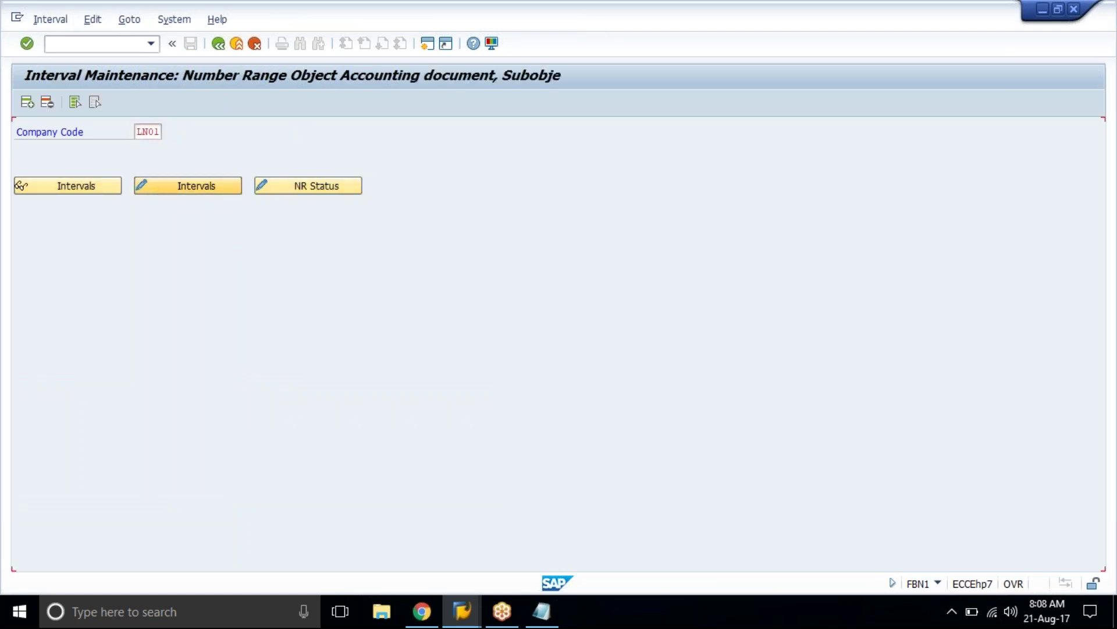
{"action": "left_click", "coordinate": [22, 149]}
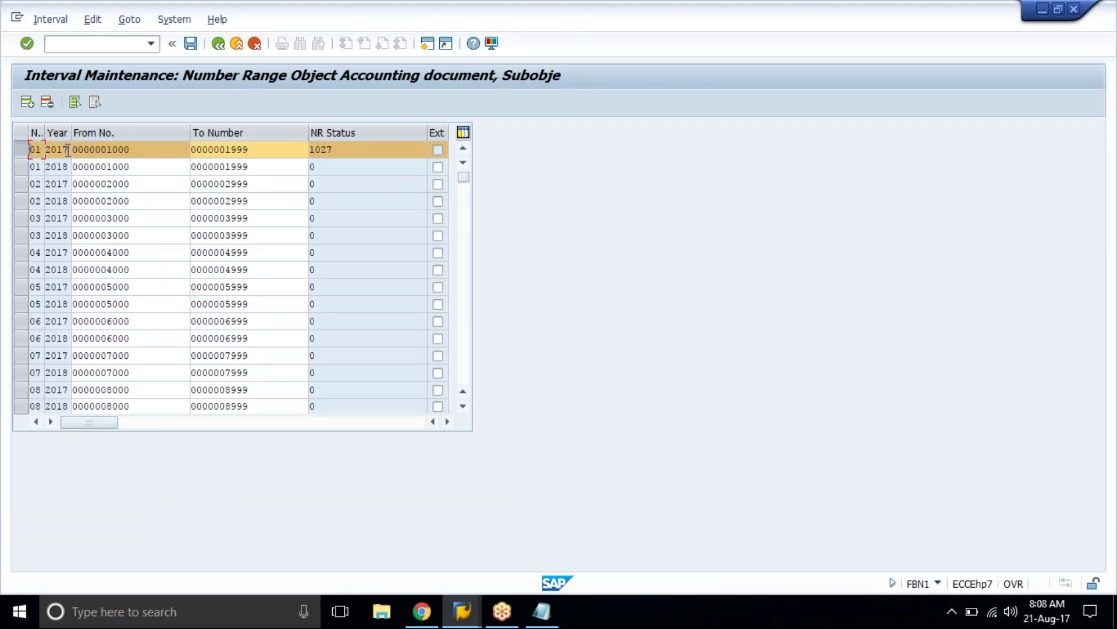
{"action": "left_click", "coordinate": [147, 149]}
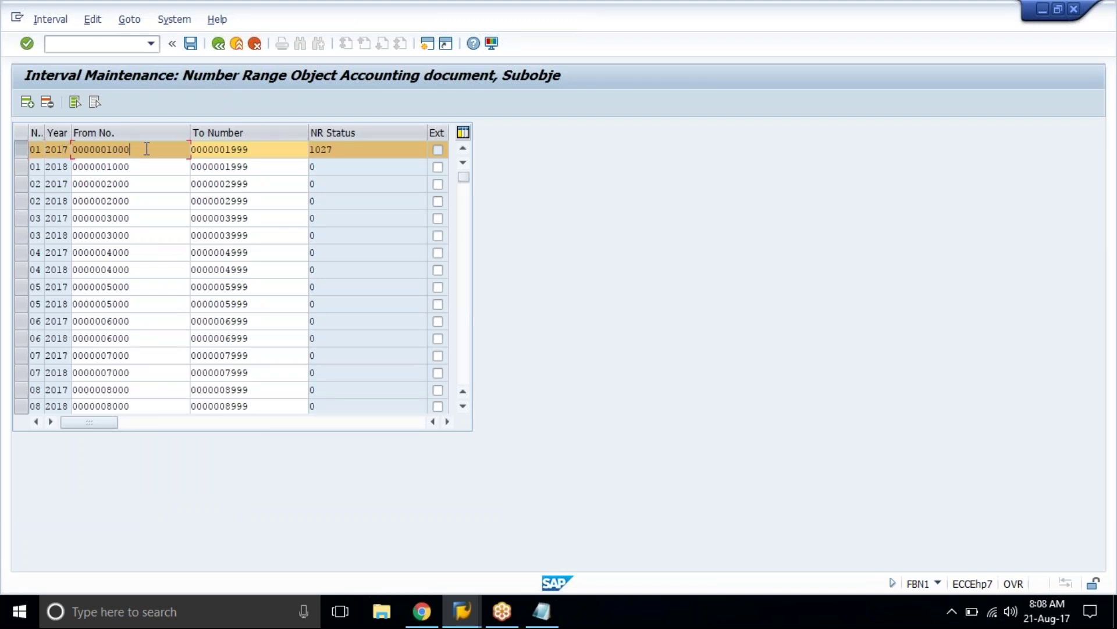
{"action": "left_click", "coordinate": [253, 150]}
{"action": "left_click", "coordinate": [380, 150]}
Step: Reopen LN01 intervals from document type SA and reconfirm status 1027
{"action": "left_click", "coordinate": [223, 49]}
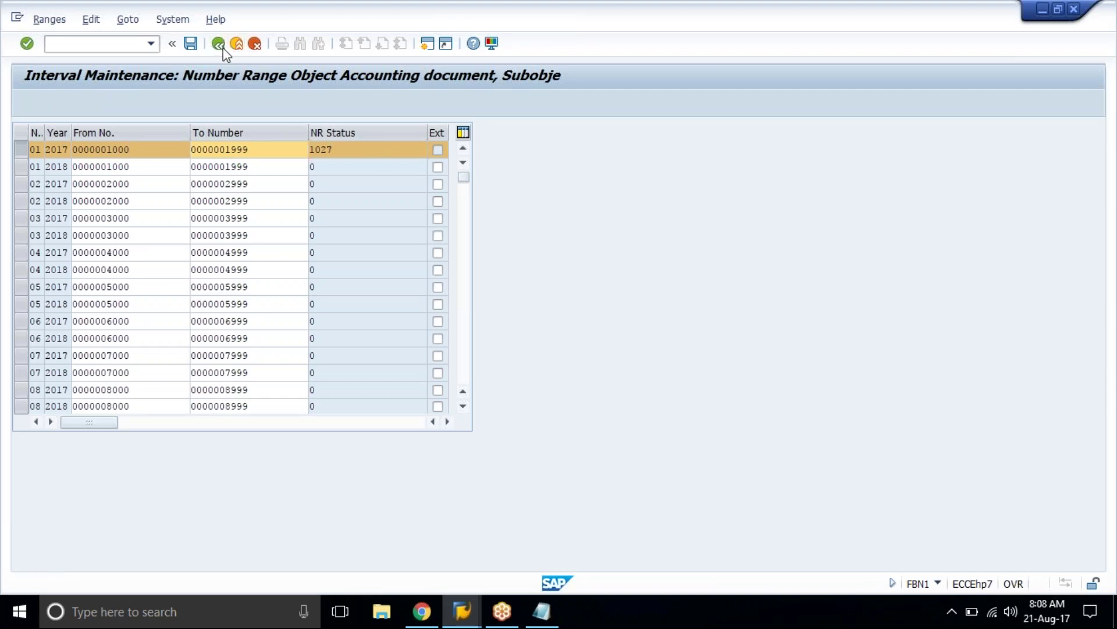
{"action": "left_click", "coordinate": [223, 49]}
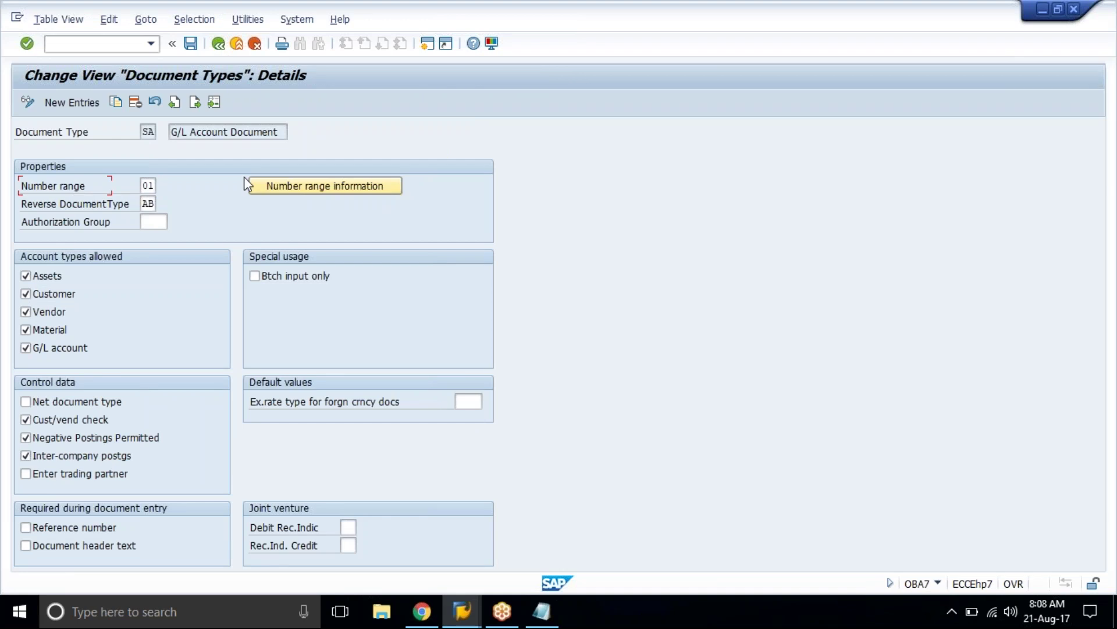
{"action": "left_click", "coordinate": [290, 187]}
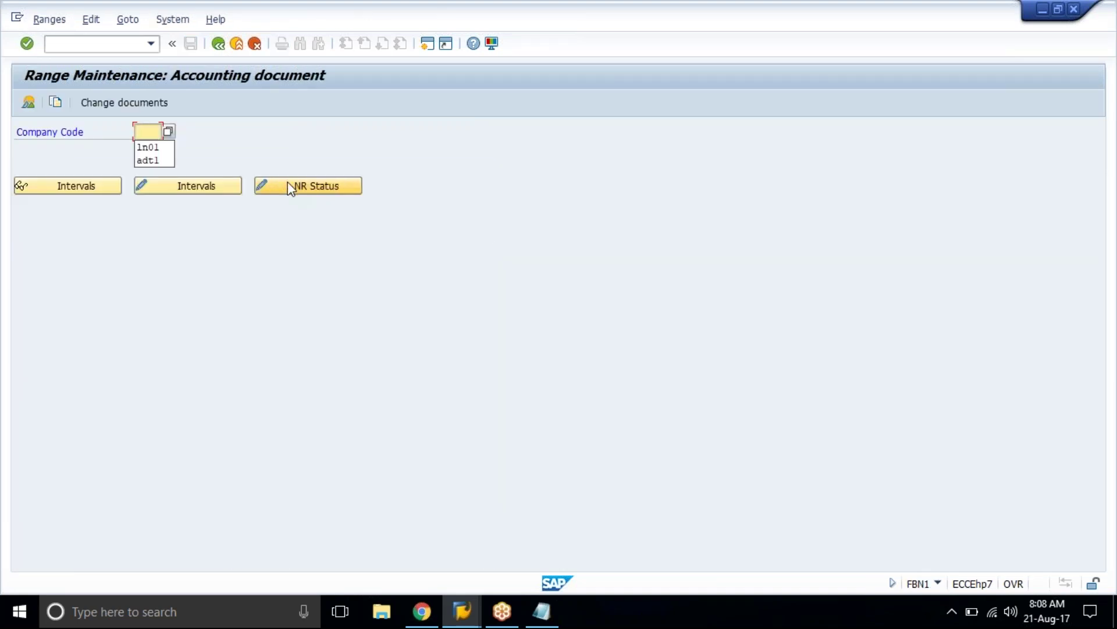
{"action": "left_click", "coordinate": [162, 148]}
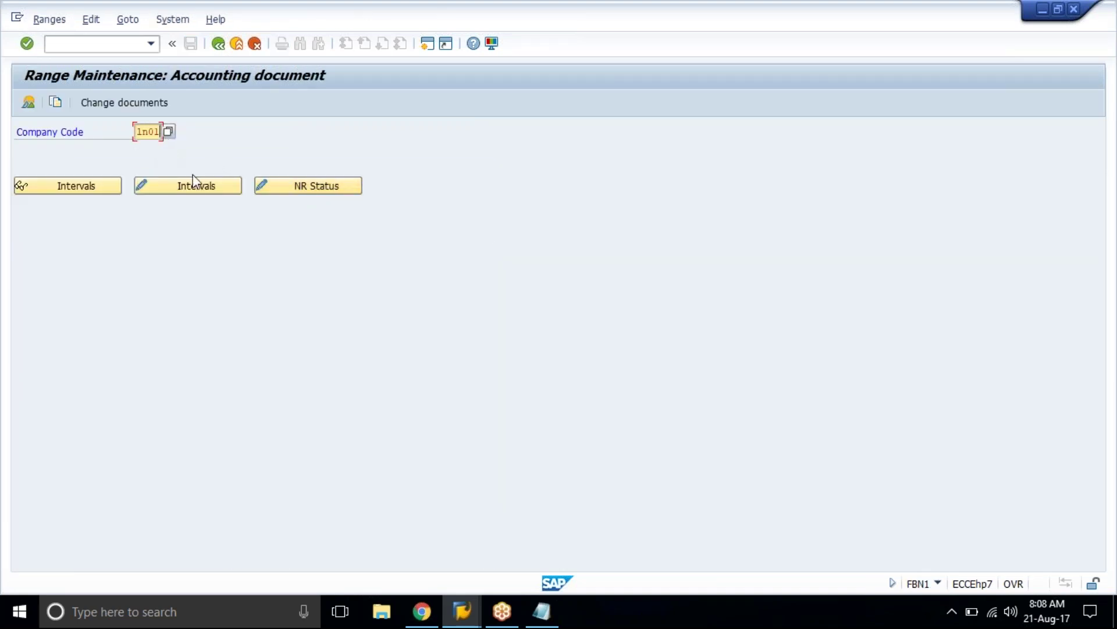
{"action": "left_click", "coordinate": [204, 192]}
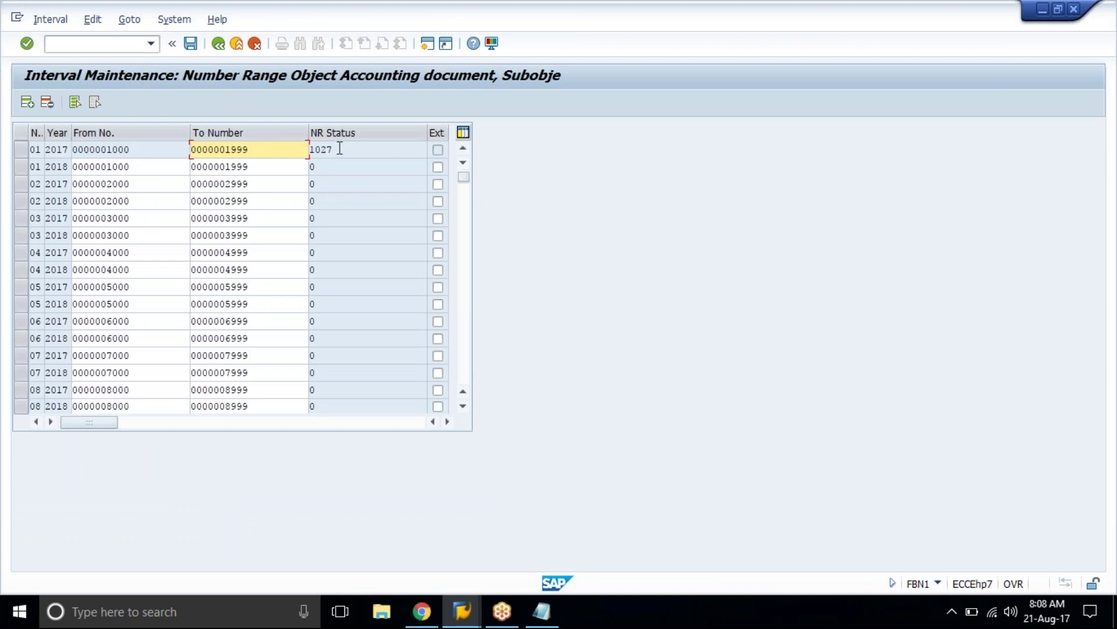
{"action": "left_click", "coordinate": [339, 149]}
{"action": "left_click_drag", "start_coordinate": [339, 149], "coordinate": [310, 149]}
{"action": "left_click", "coordinate": [309, 150]}
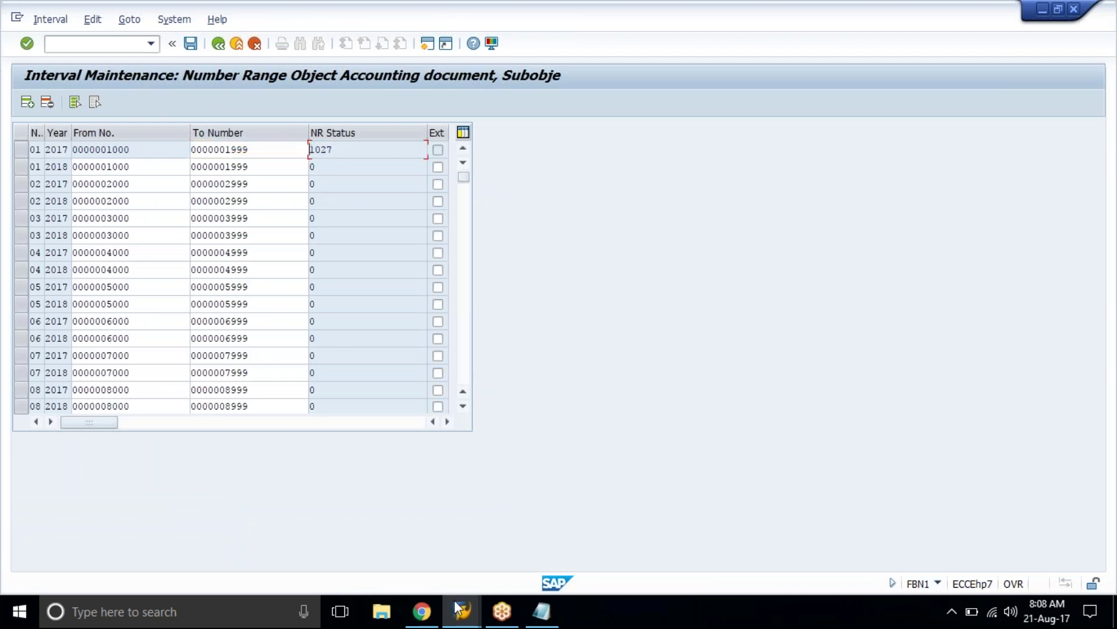
{"action": "left_click", "coordinate": [466, 622]}
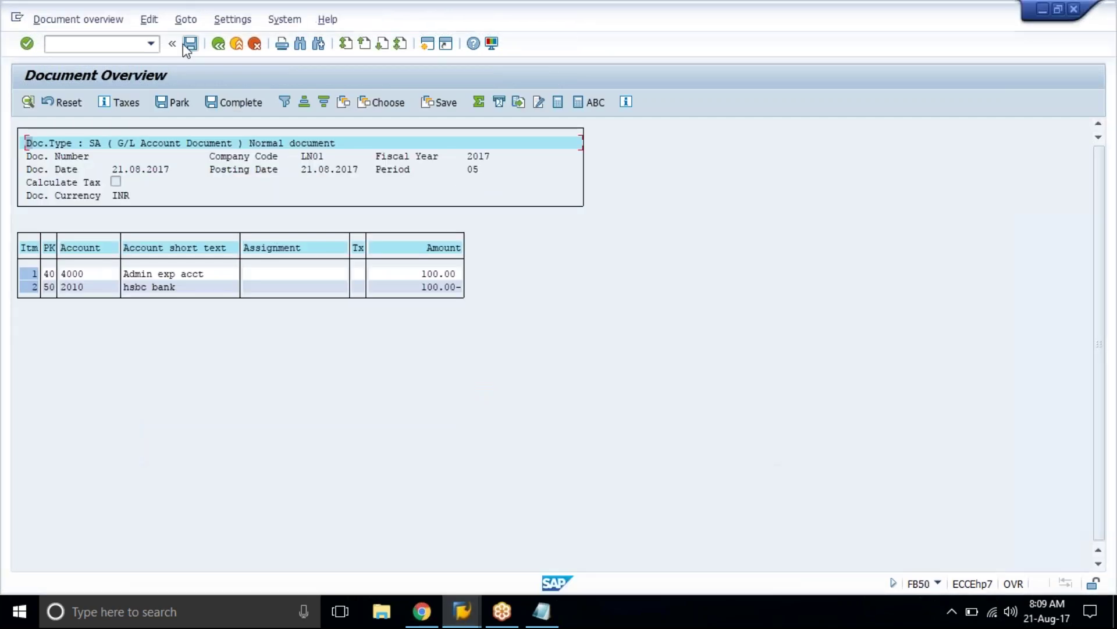
Step: Post the G/L document as 1028 and refresh LN01 intervals showing status 1028
{"action": "left_click", "coordinate": [190, 44]}
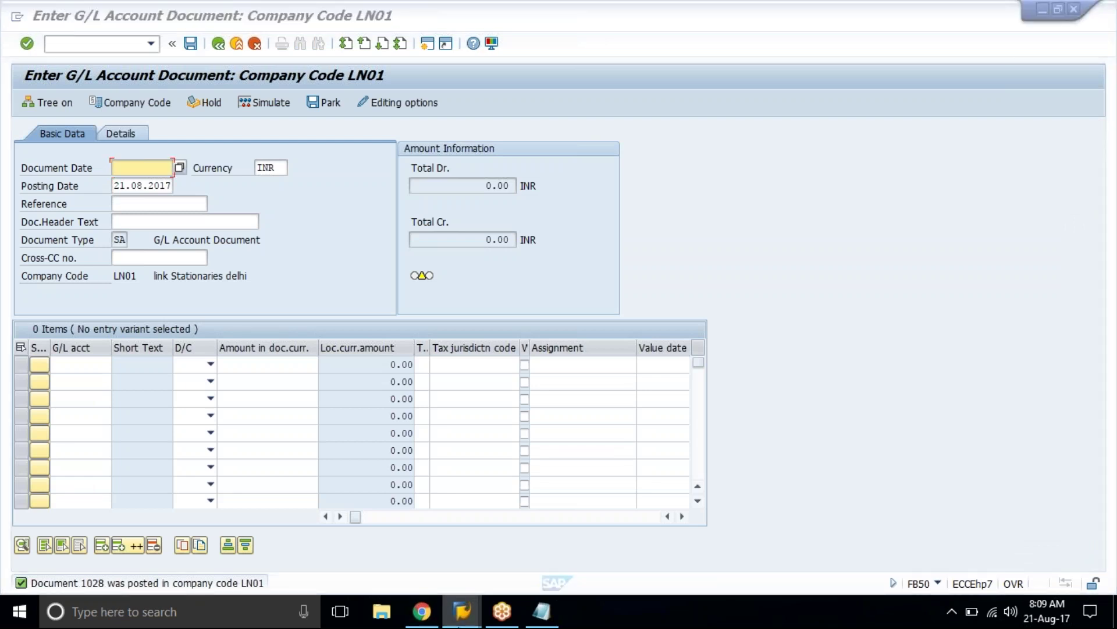
{"action": "mouse_move", "coordinate": [462, 611]}
{"action": "left_click", "coordinate": [669, 532]}
{"action": "left_click", "coordinate": [224, 48]}
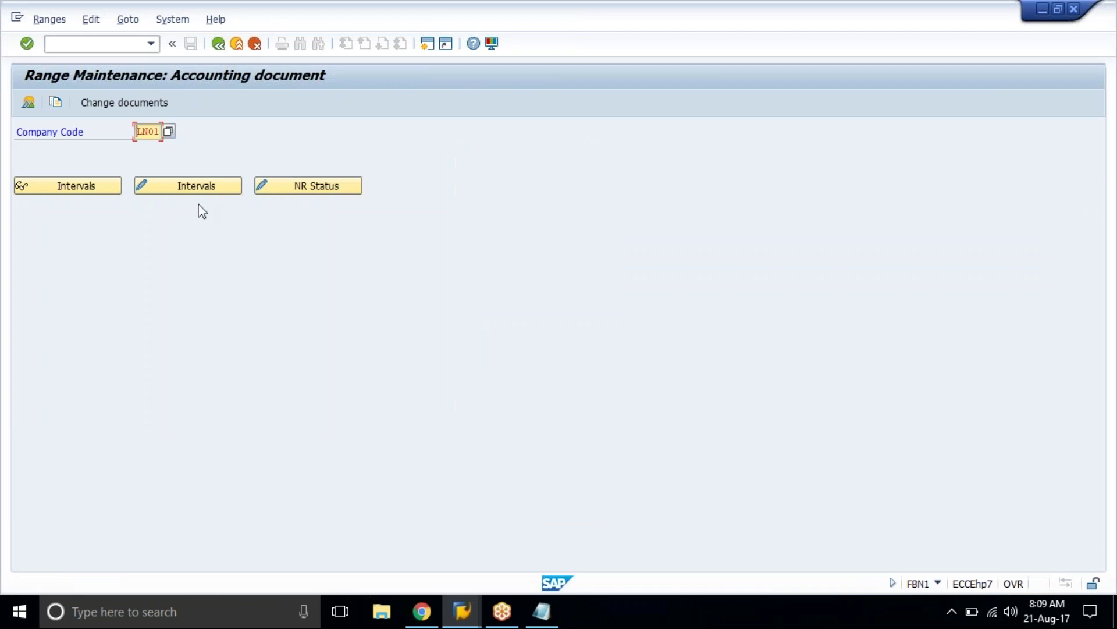
{"action": "left_click", "coordinate": [212, 189]}
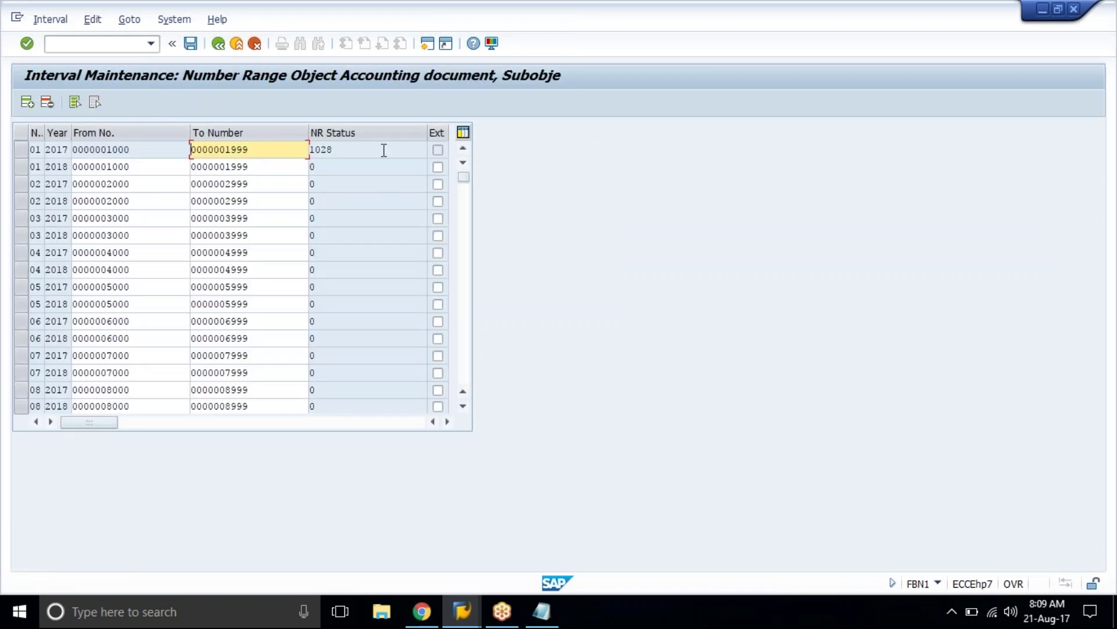
{"action": "left_click", "coordinate": [385, 149]}
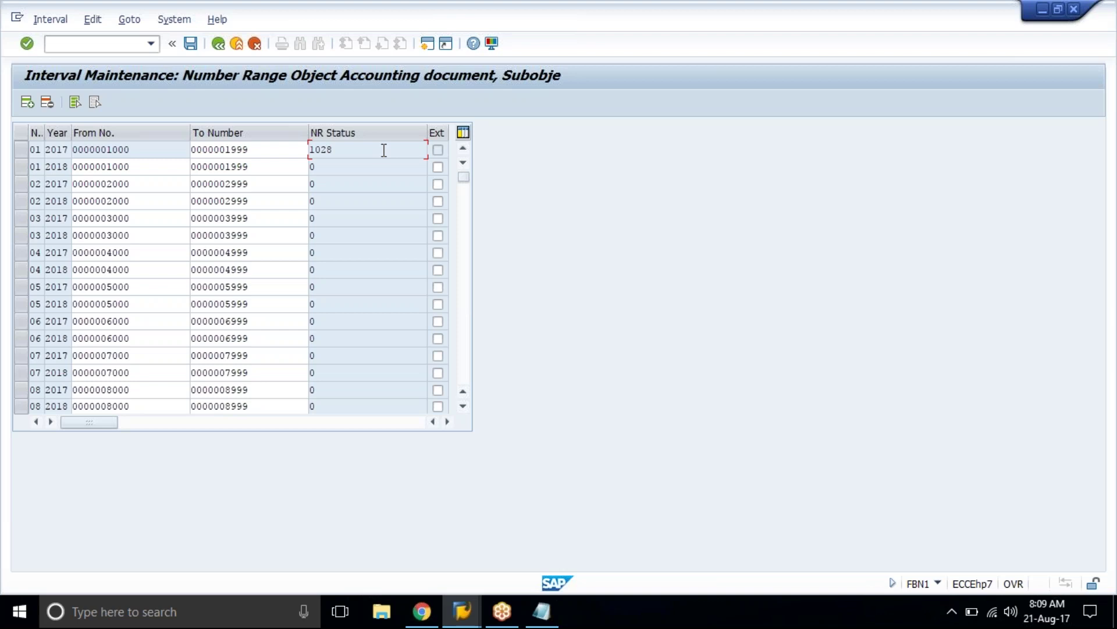
Step: Return to the document types and confirm KR vendor invoices use number range 19
{"action": "left_click", "coordinate": [219, 44]}
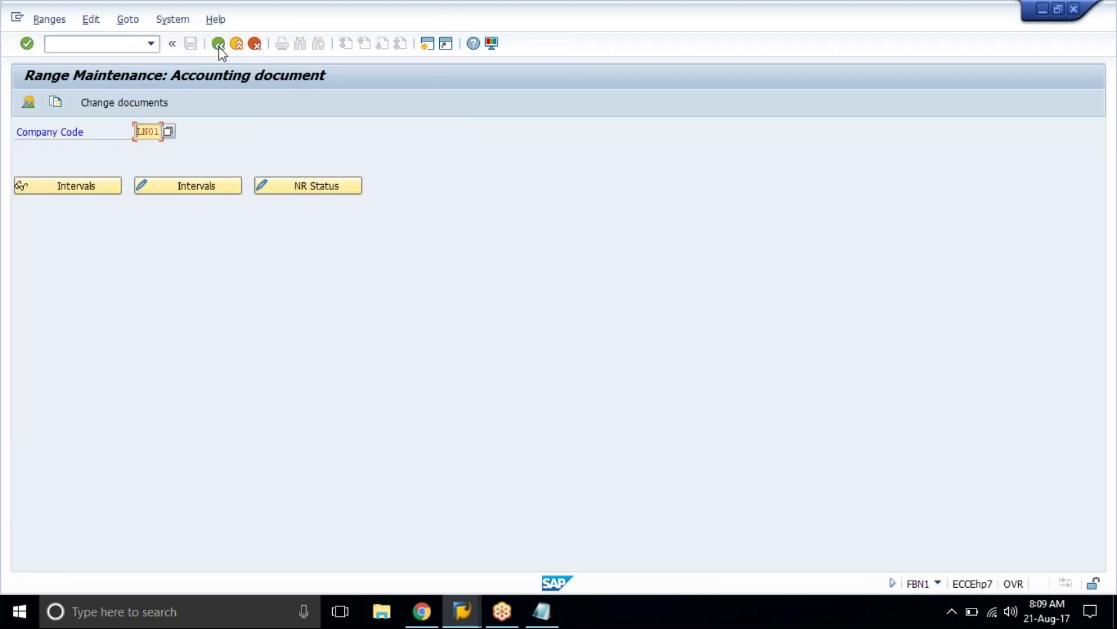
{"action": "left_click", "coordinate": [220, 47]}
{"action": "left_click", "coordinate": [222, 49]}
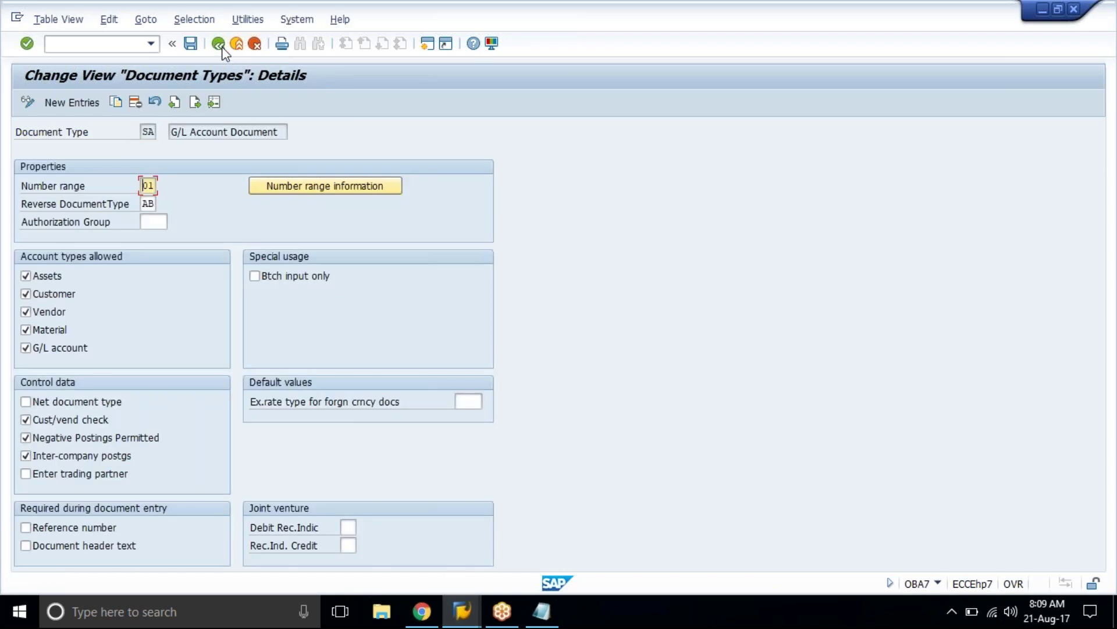
{"action": "left_click", "coordinate": [221, 49]}
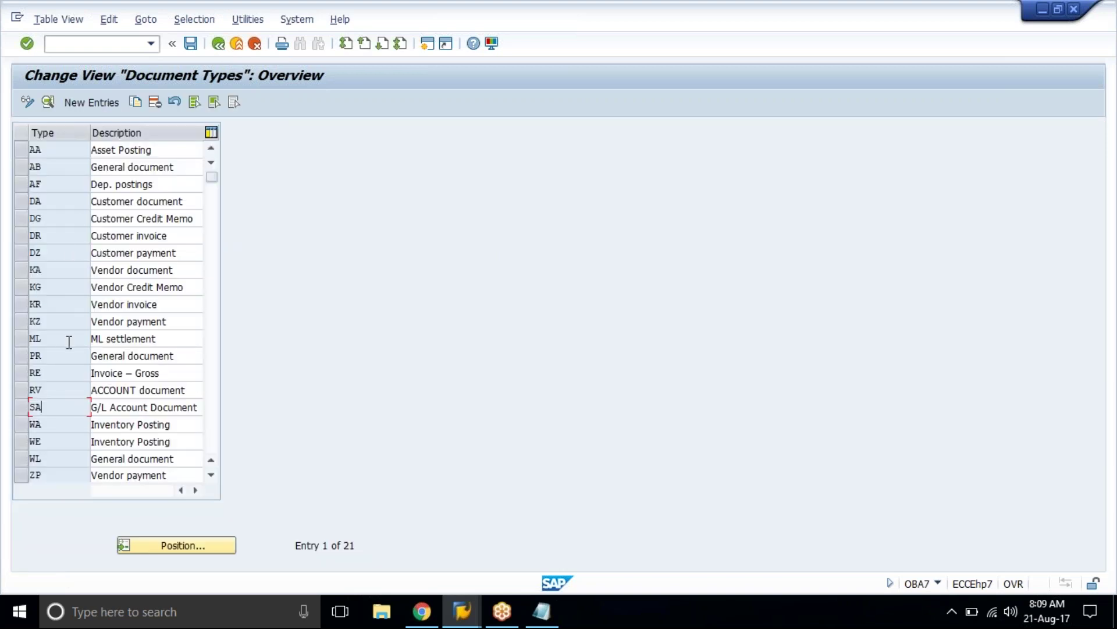
{"action": "double_click", "coordinate": [75, 307]}
{"action": "left_click", "coordinate": [64, 189]}
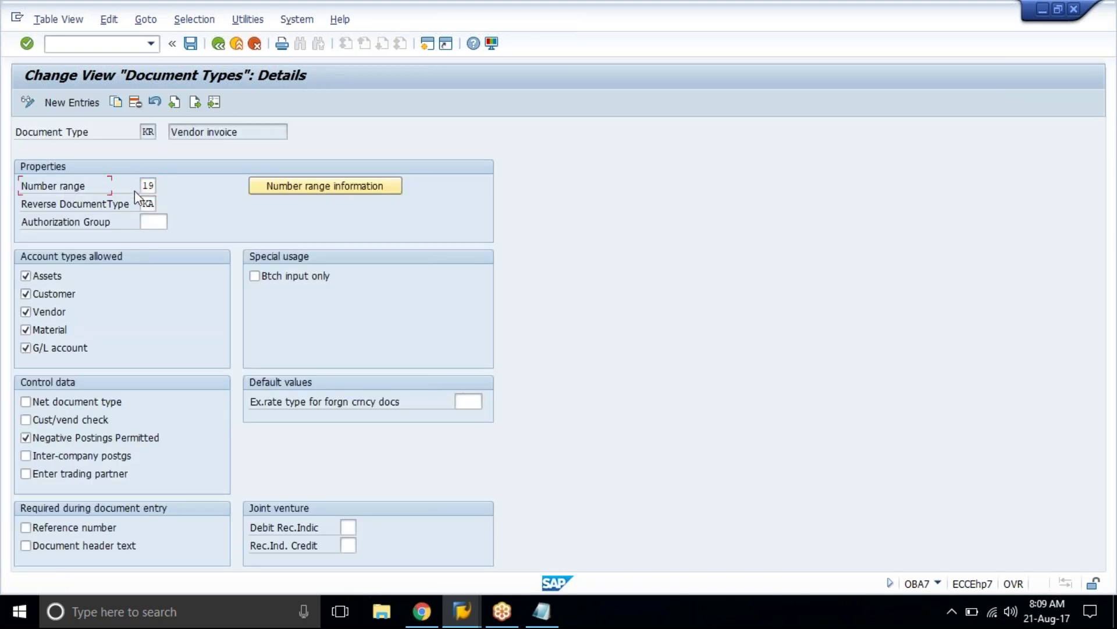
Step: Check that LN01 interval 19 for 2017 stands at 19004
{"action": "left_click", "coordinate": [285, 192]}
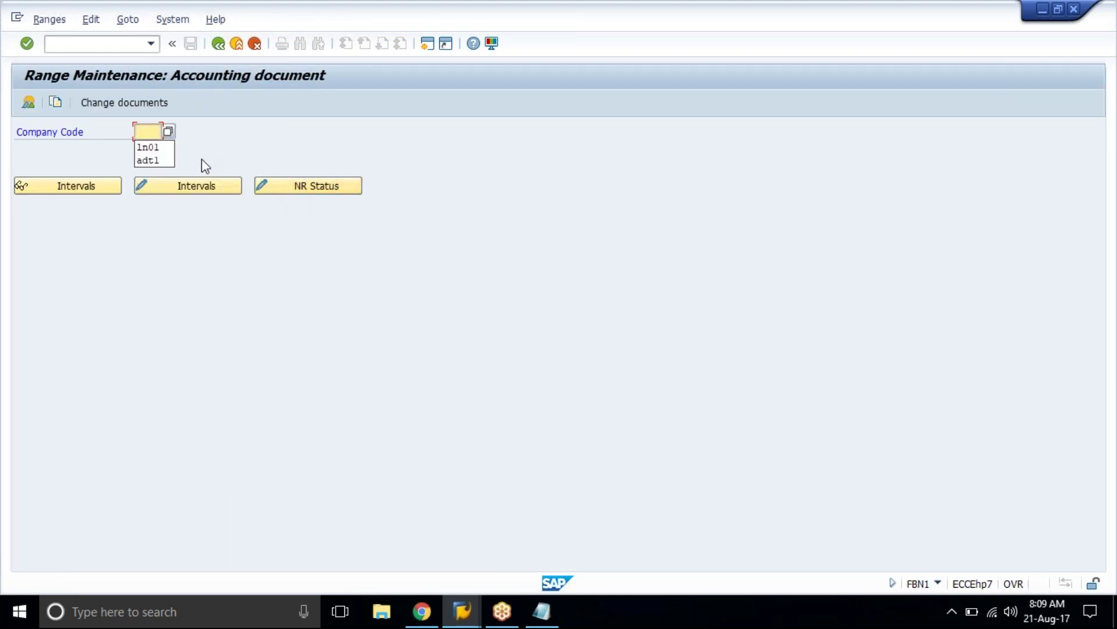
{"action": "left_click", "coordinate": [162, 147]}
{"action": "left_click", "coordinate": [189, 187]}
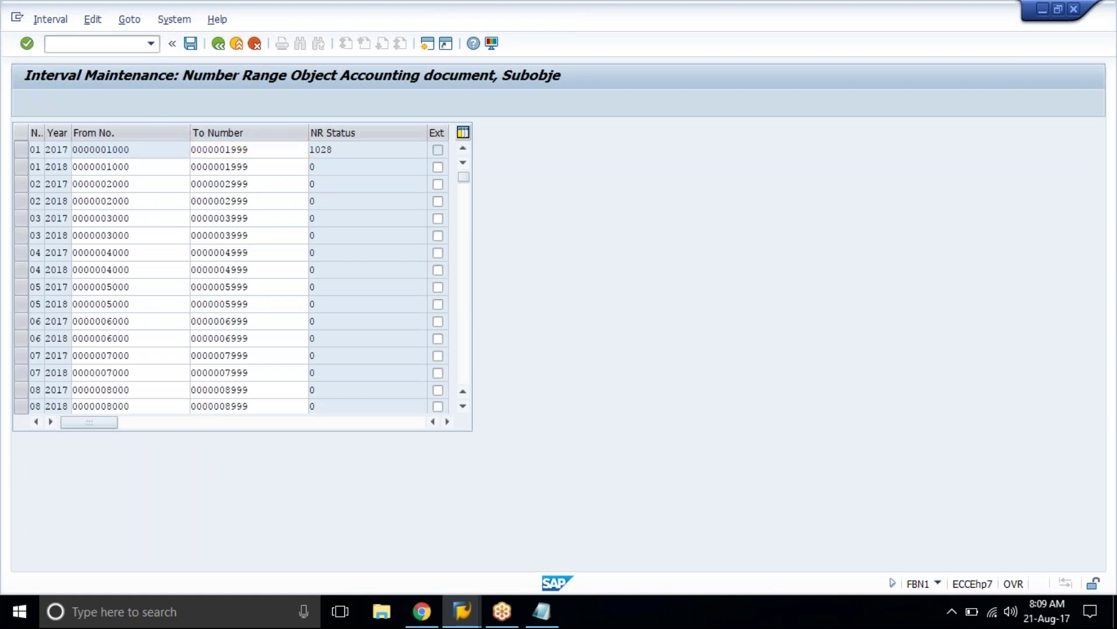
{"action": "scroll", "coordinate": [242, 276], "scroll_direction": "down", "scroll_amount": 4}
{"action": "scroll", "coordinate": [241, 276], "scroll_direction": "down", "scroll_amount": 5}
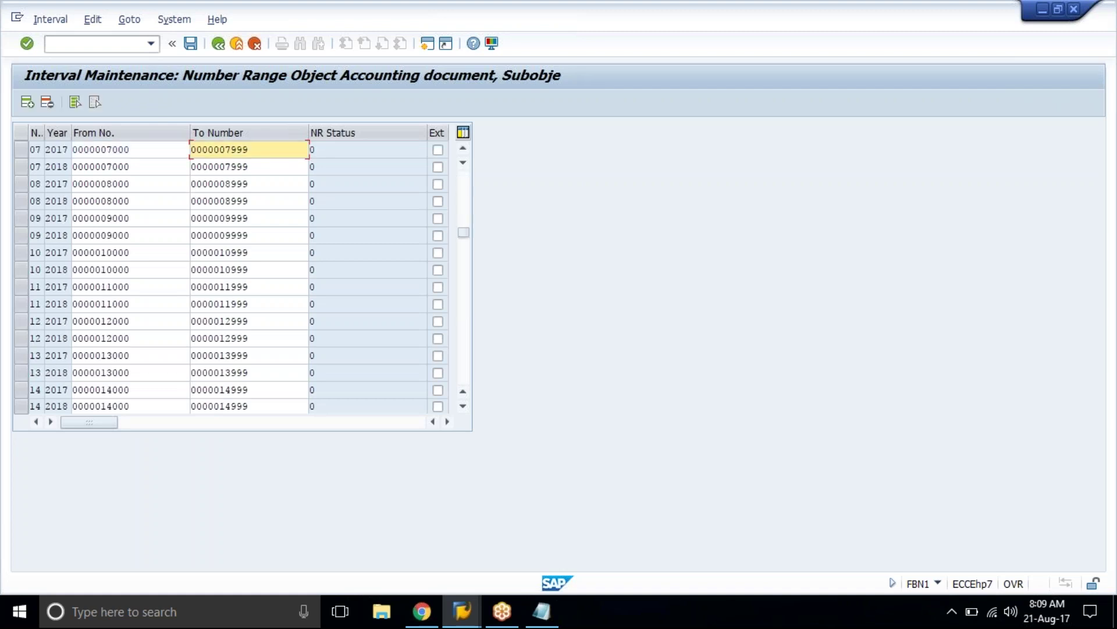
{"action": "scroll", "coordinate": [23, 305], "scroll_direction": "down", "scroll_amount": 1}
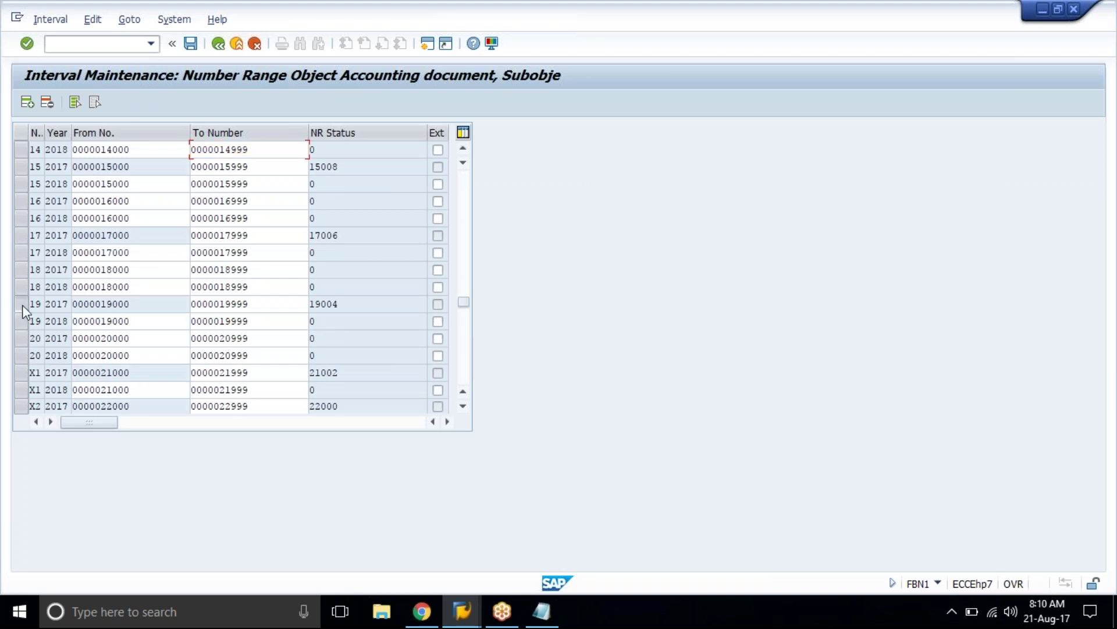
{"action": "left_click", "coordinate": [22, 304]}
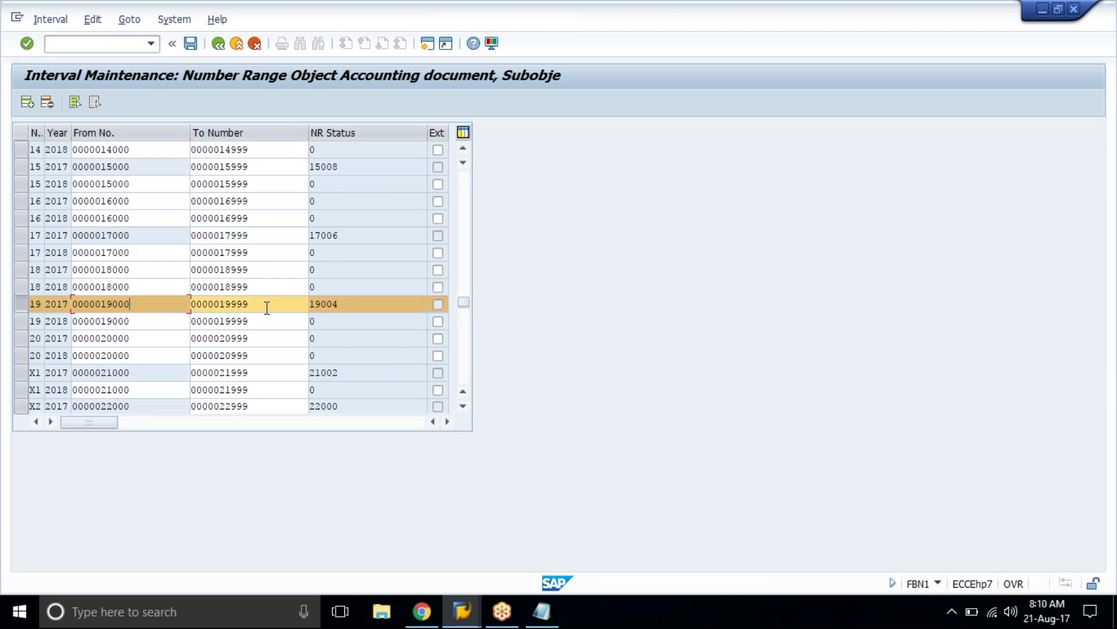
{"action": "left_click", "coordinate": [355, 305]}
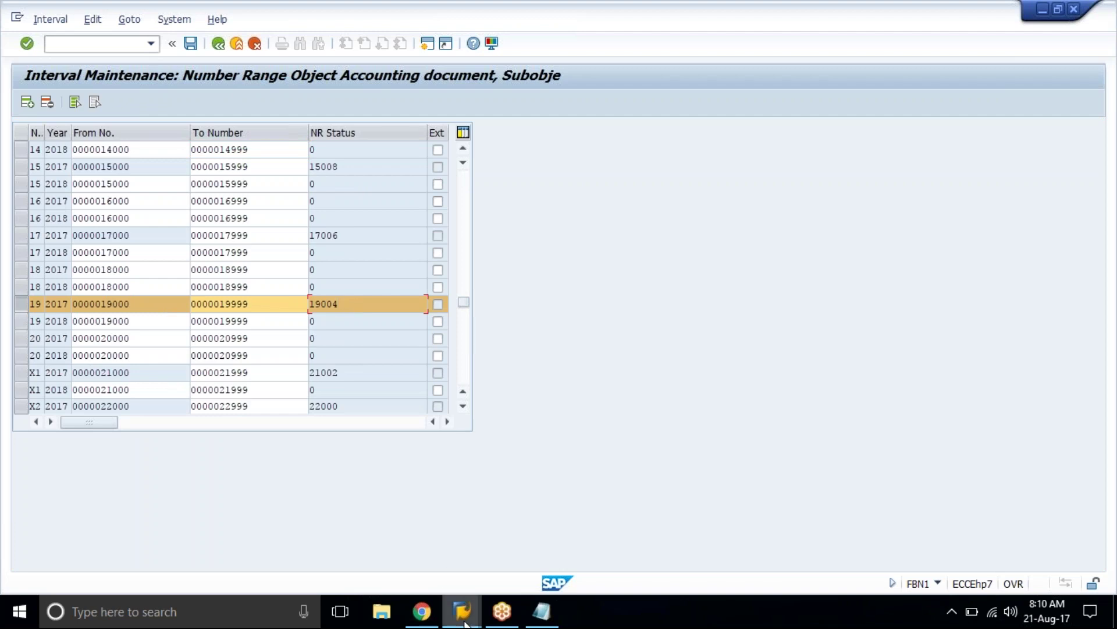
{"action": "left_click", "coordinate": [465, 622]}
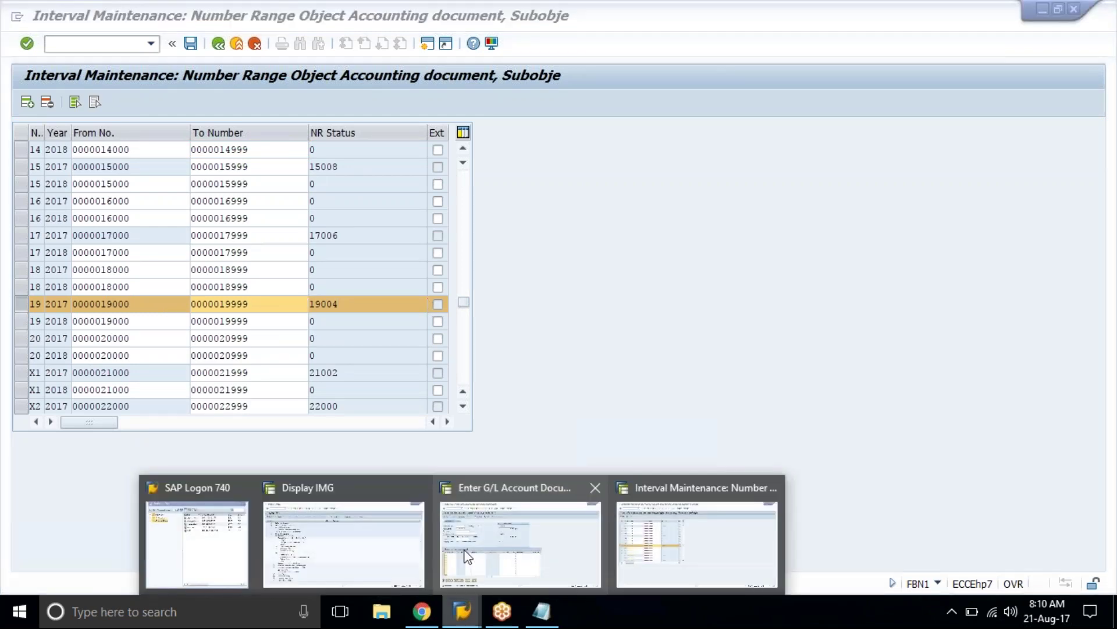
{"action": "left_click", "coordinate": [518, 535]}
Step: Launch vendor invoice entry and change the company code from KARM to LN01
{"action": "left_click", "coordinate": [128, 43]}
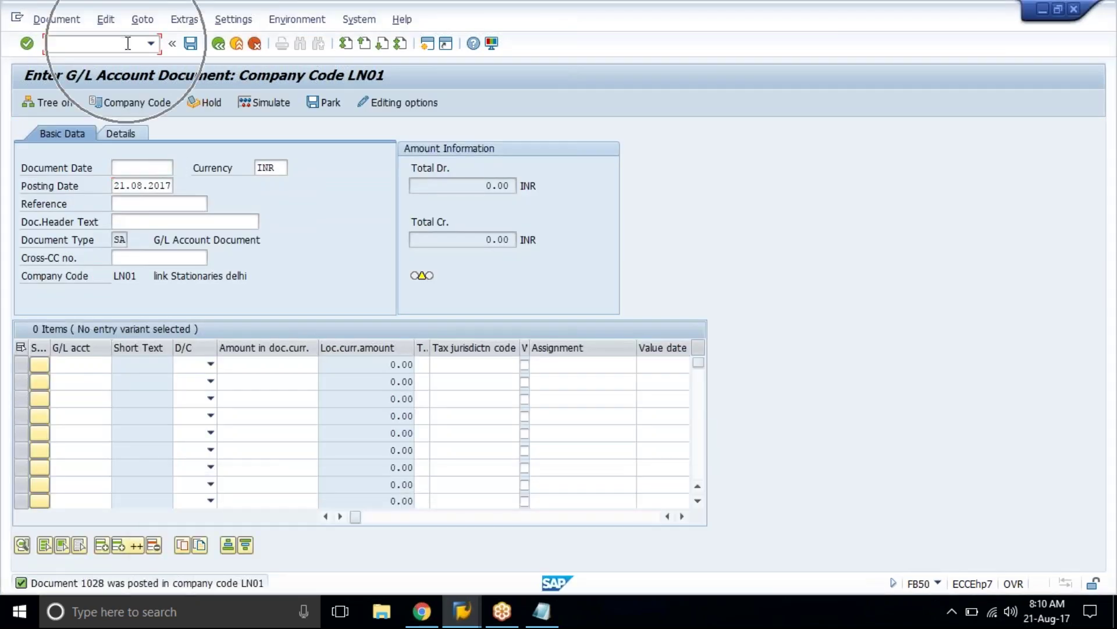
{"action": "type", "text": "/nf"}
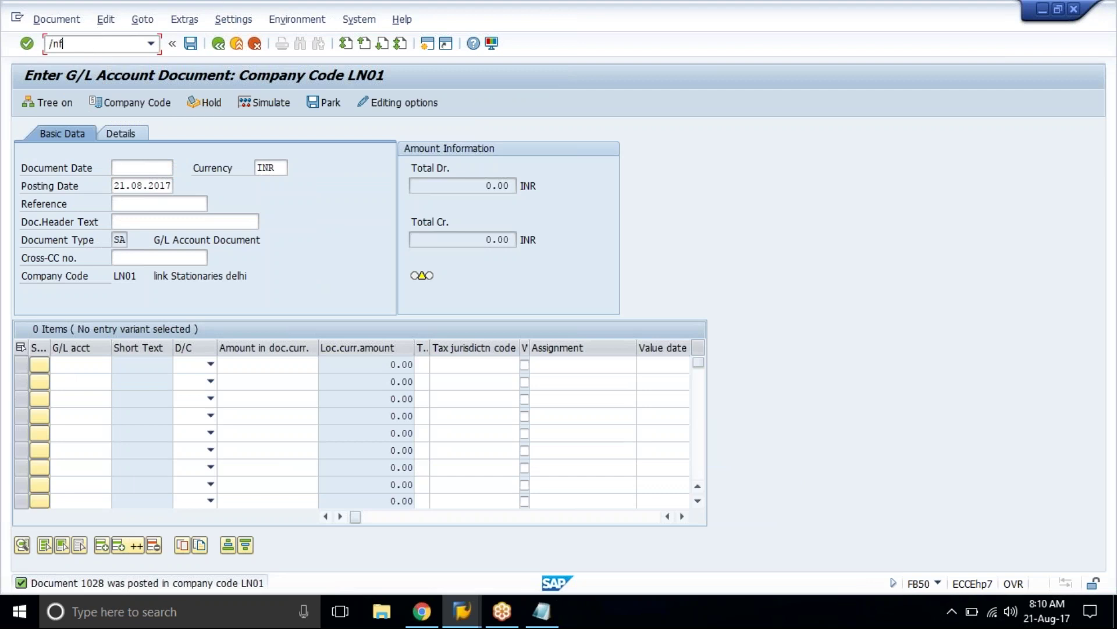
{"action": "type", "text": "b70"}
{"action": "key", "text": "BackSpace"}
{"action": "key", "text": "BackSpace"}
{"action": "type", "text": "50"}
{"action": "key", "text": "Return"}
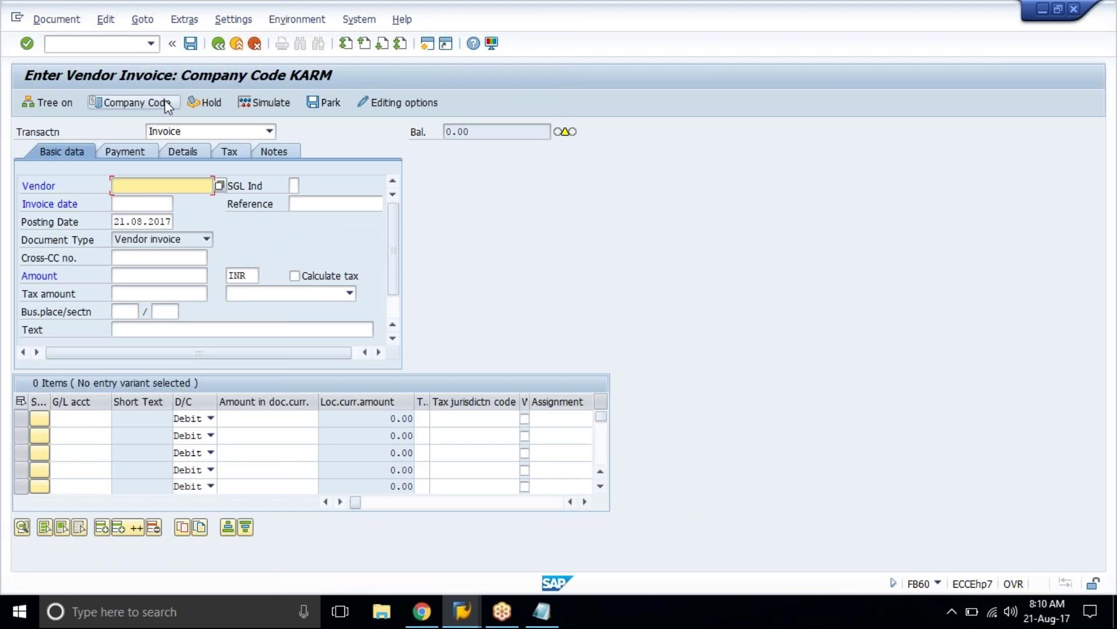
{"action": "left_click", "coordinate": [166, 102]}
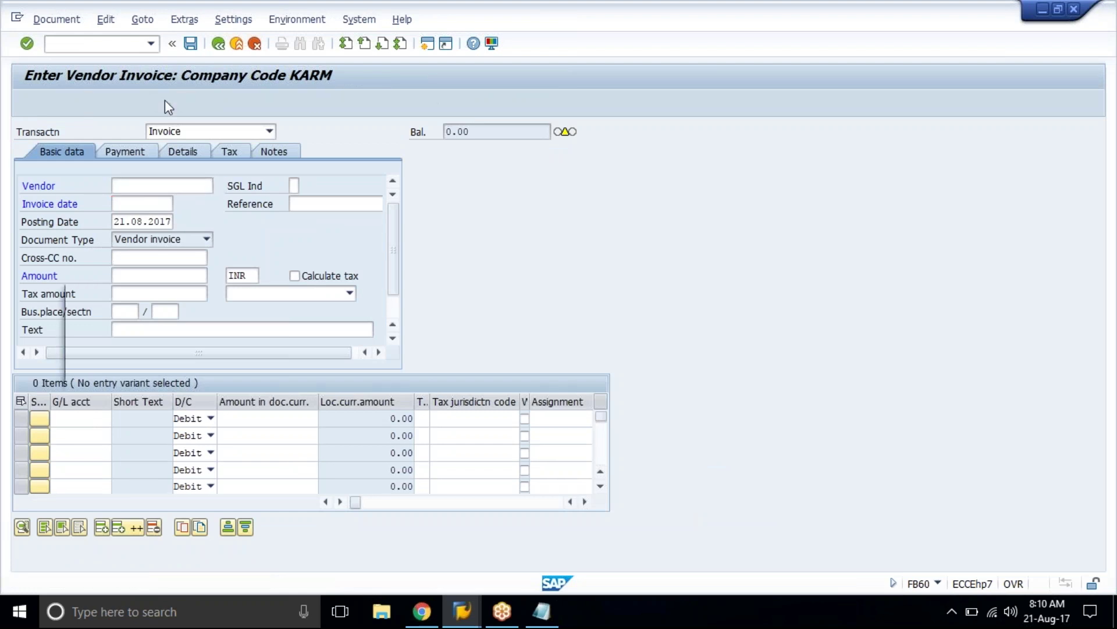
{"action": "type", "text": "in01"}
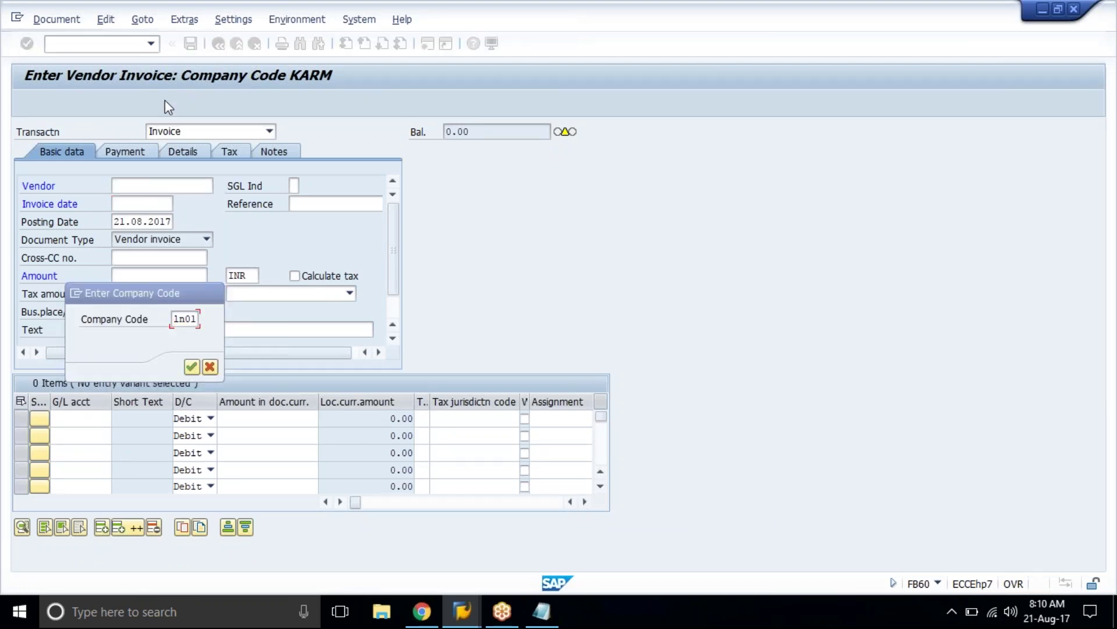
{"action": "key", "text": "Return"}
Step: Enter vendor ACCENTURE INC., invoice date 21.08.2017 and amount 4000
{"action": "left_click", "coordinate": [220, 185]}
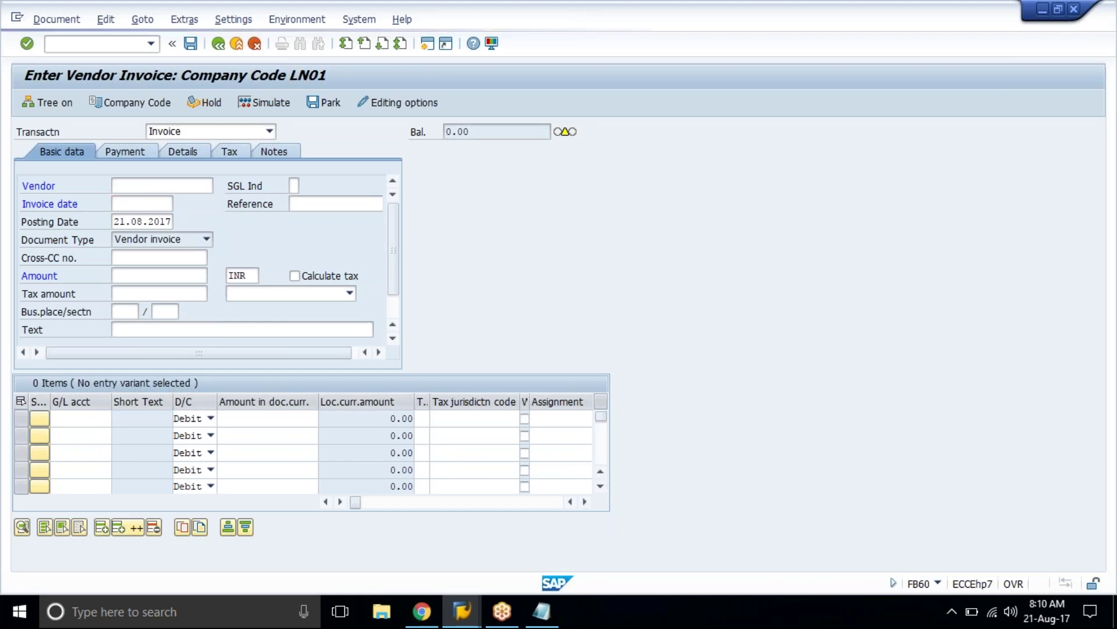
{"action": "left_click", "coordinate": [560, 567]}
{"action": "double_click", "coordinate": [285, 133]}
{"action": "left_click", "coordinate": [149, 202]}
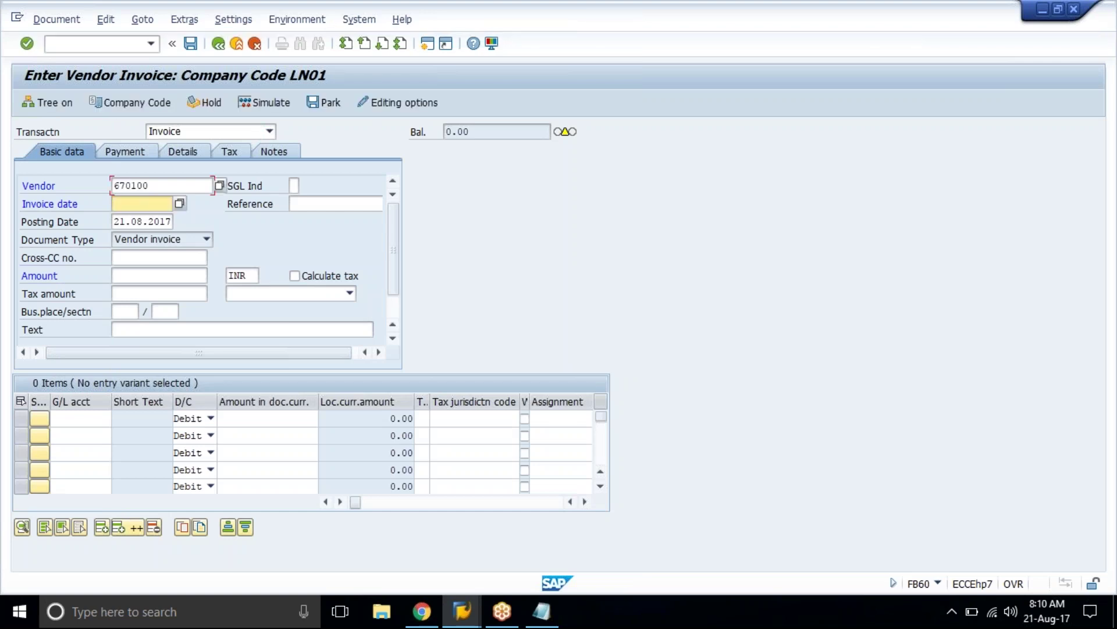
{"action": "type", "text": "21082017"}
{"action": "left_click", "coordinate": [143, 221]}
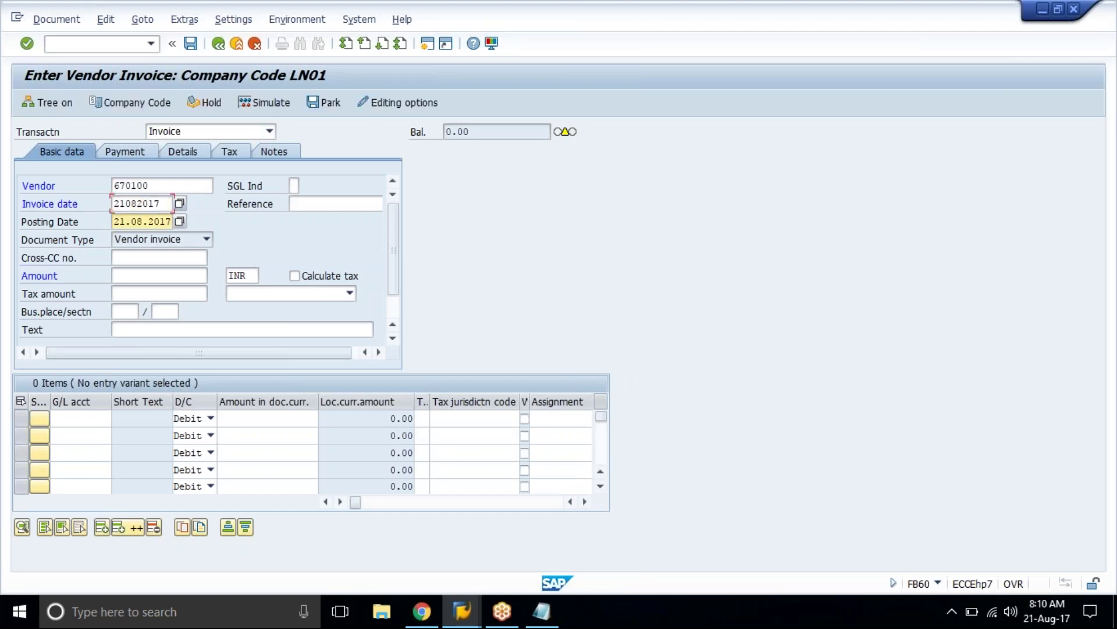
{"action": "left_click", "coordinate": [159, 275]}
{"action": "type", "text": "4000"}
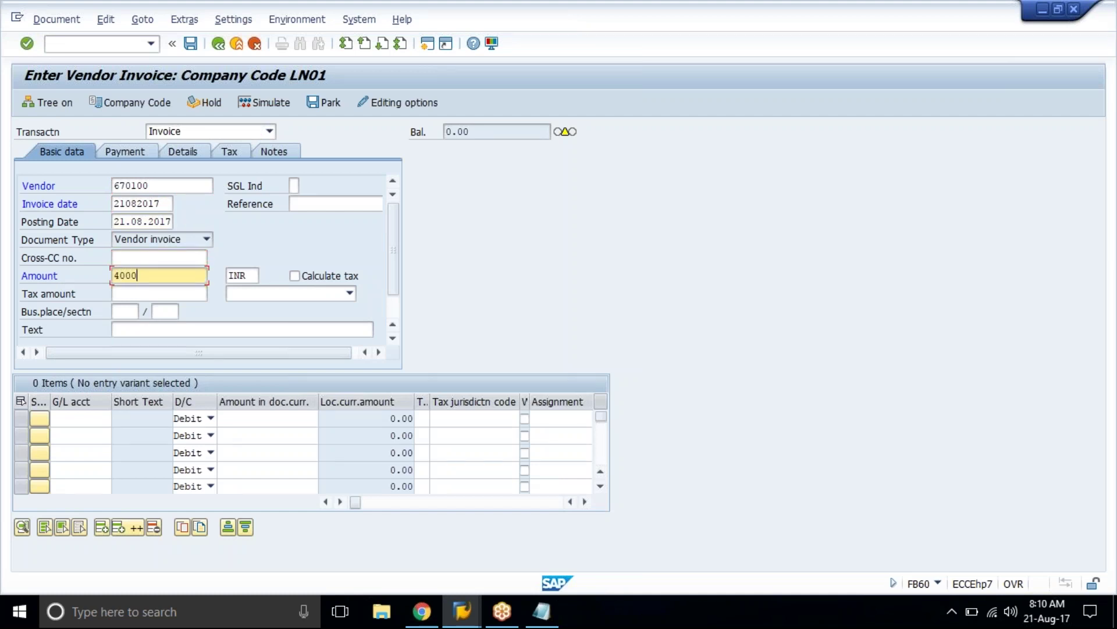
{"action": "left_click", "coordinate": [159, 293]}
{"action": "left_click", "coordinate": [124, 312]}
Step: Add line item G/L account 4500 and simulate the vendor invoice
{"action": "left_click", "coordinate": [140, 418]}
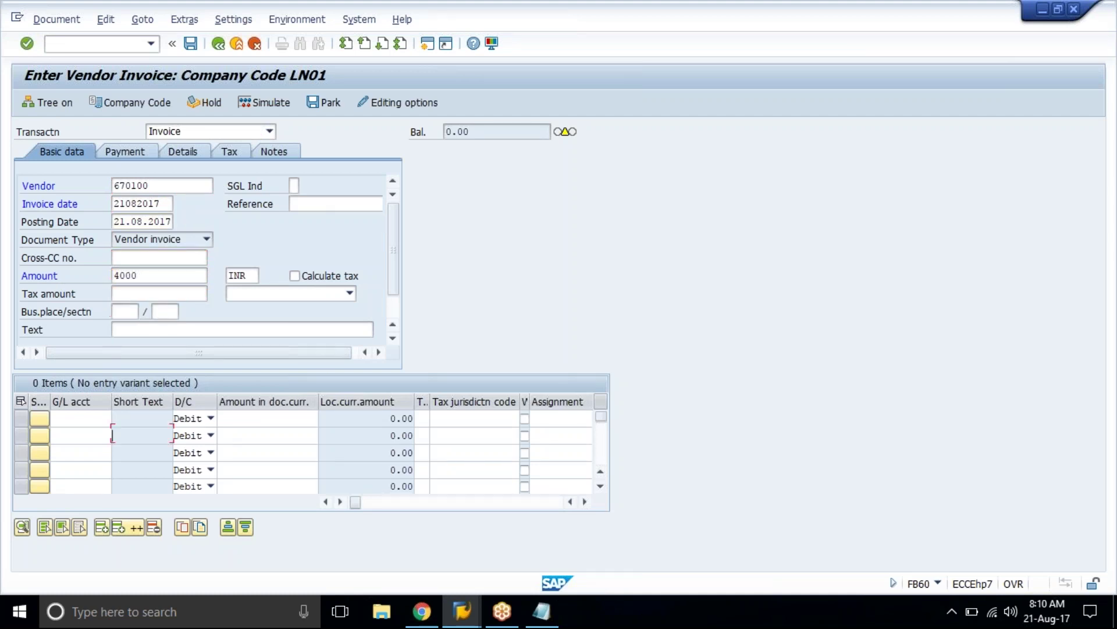
{"action": "left_click", "coordinate": [70, 417]}
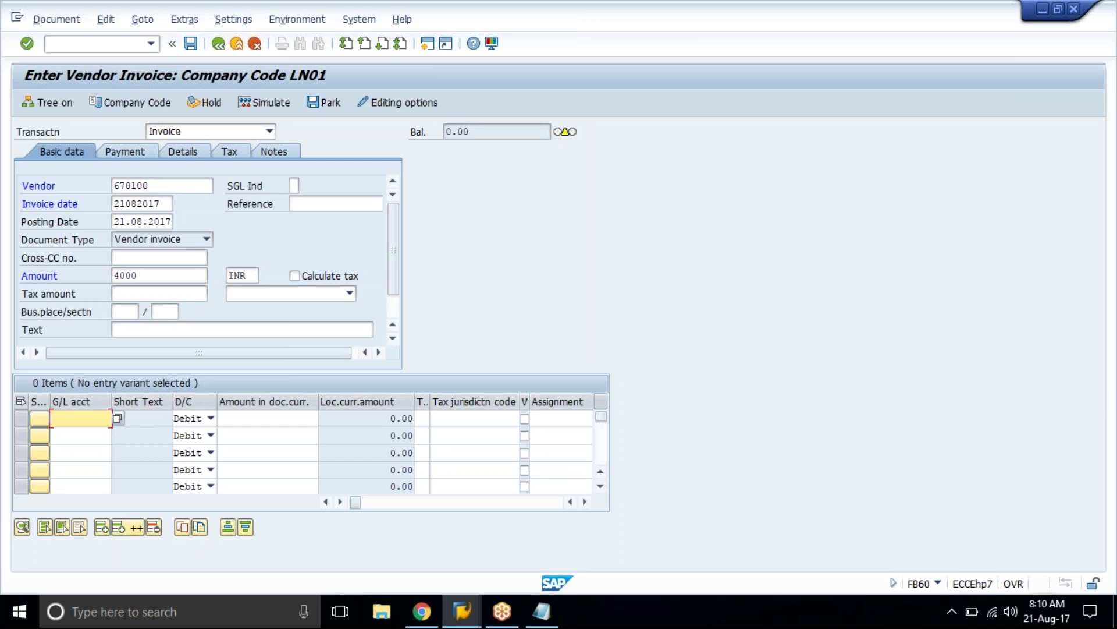
{"action": "type", "text": "4500"}
{"action": "key", "text": "Tab"}
{"action": "key", "text": "Tab"}
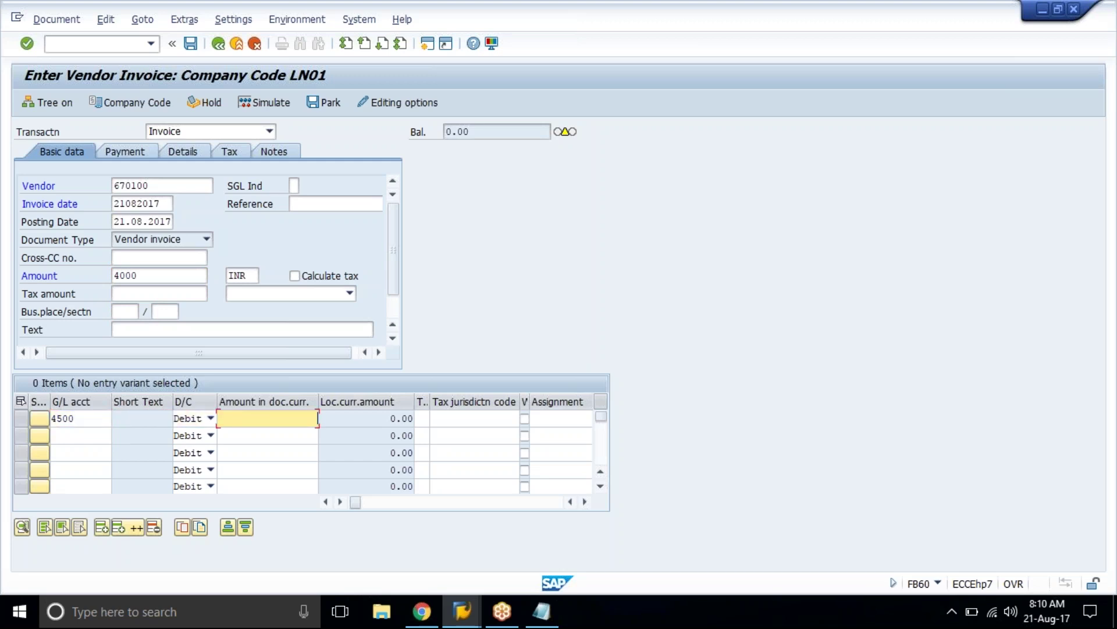
{"action": "type", "text": "*"}
{"action": "key", "text": "Return"}
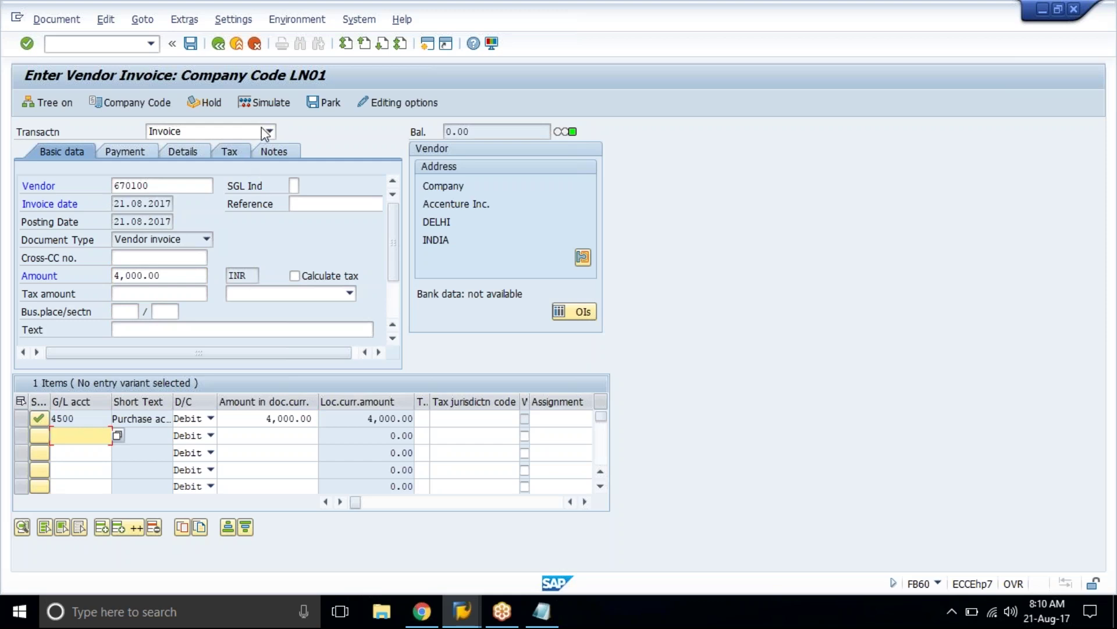
{"action": "left_click", "coordinate": [270, 103]}
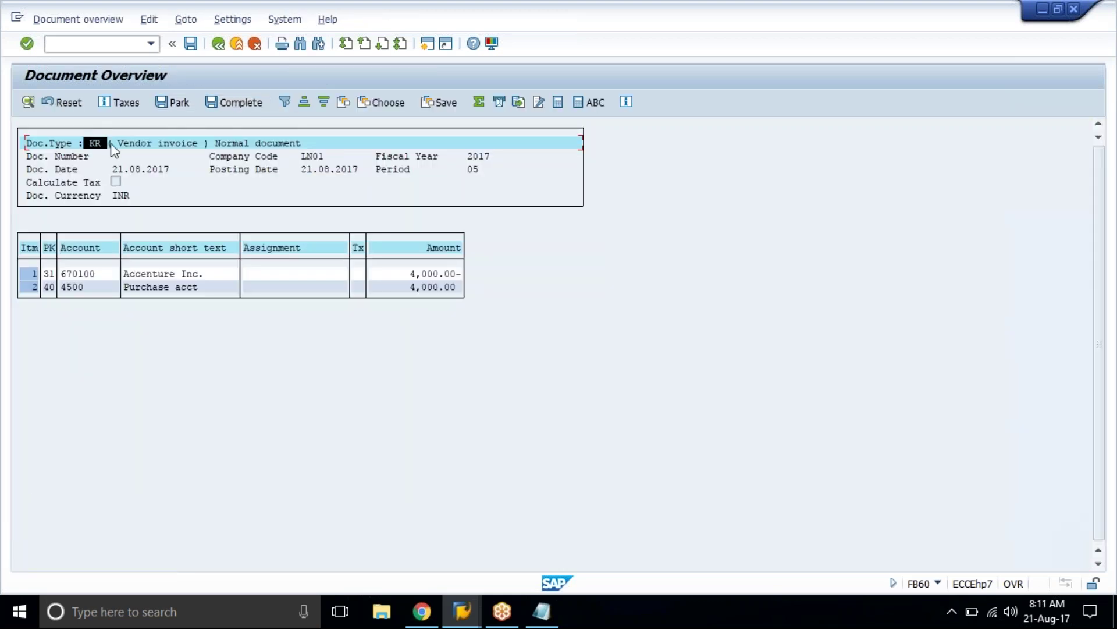
Step: Recheck range 19 status 19004, then post the vendor invoice as document 19005
{"action": "left_click", "coordinate": [161, 147]}
{"action": "left_click", "coordinate": [475, 620]}
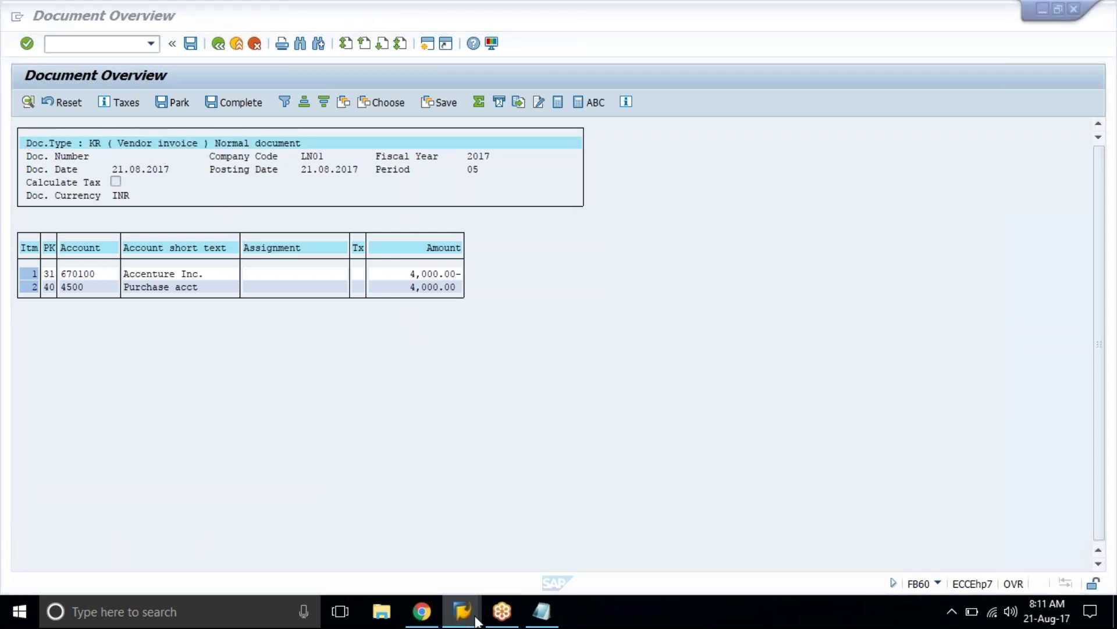
{"action": "mouse_move", "coordinate": [476, 620]}
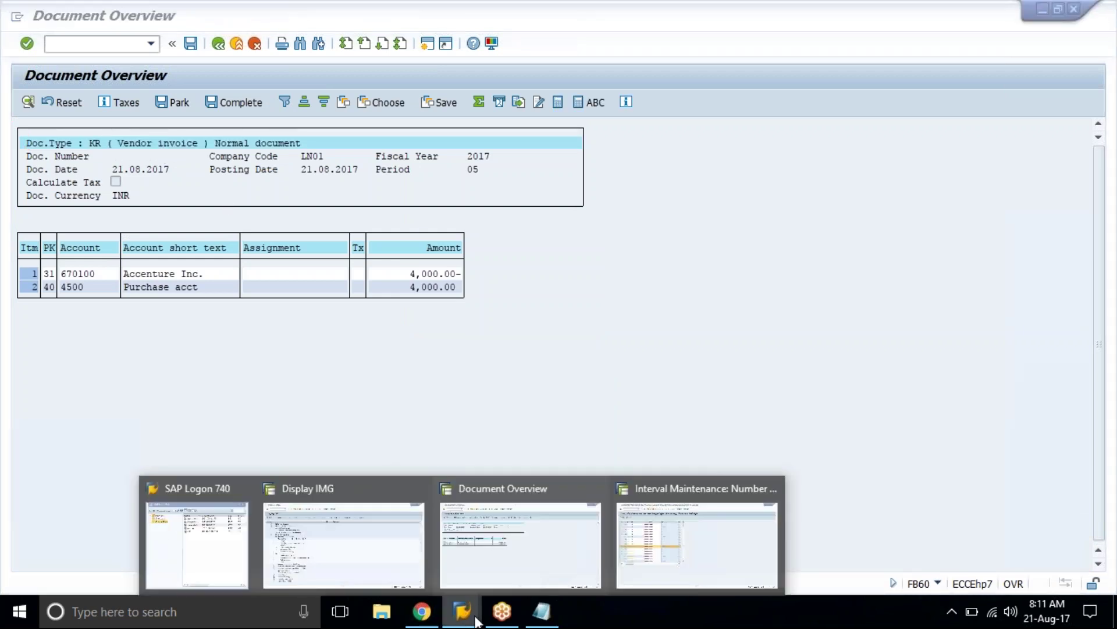
{"action": "left_click", "coordinate": [675, 568]}
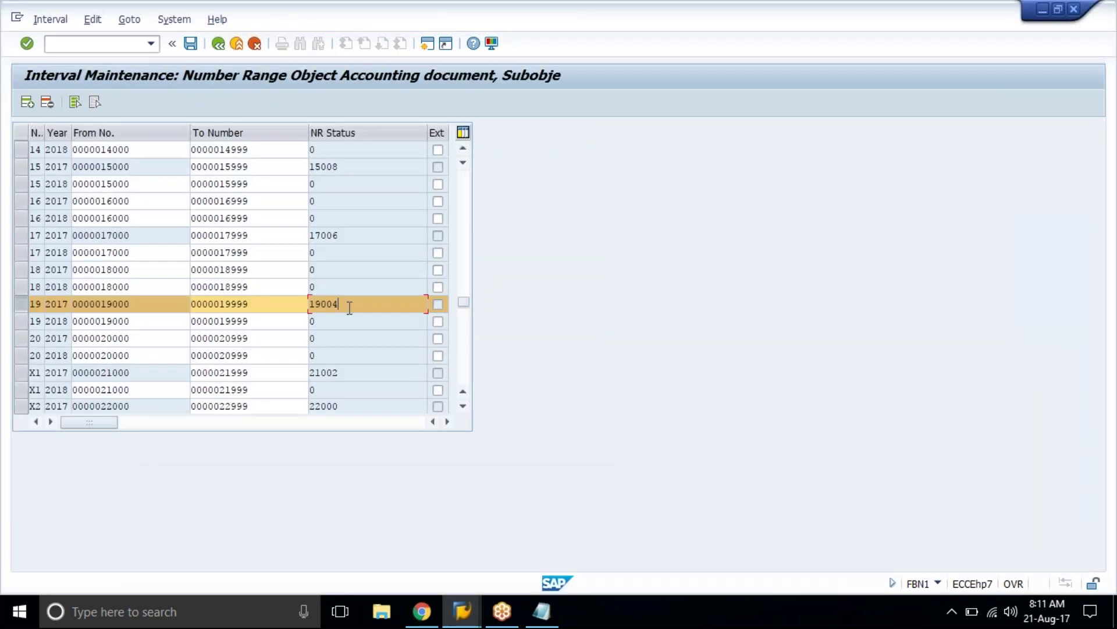
{"action": "left_click", "coordinate": [349, 307]}
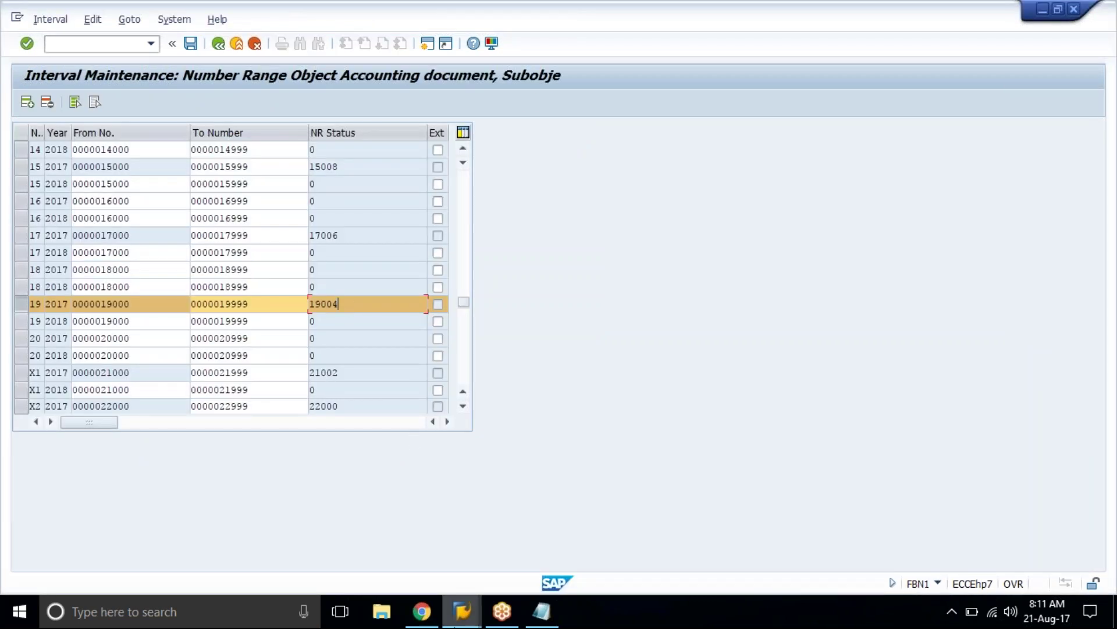
{"action": "mouse_move", "coordinate": [462, 611]}
{"action": "left_click", "coordinate": [522, 553]}
{"action": "left_click", "coordinate": [190, 43]}
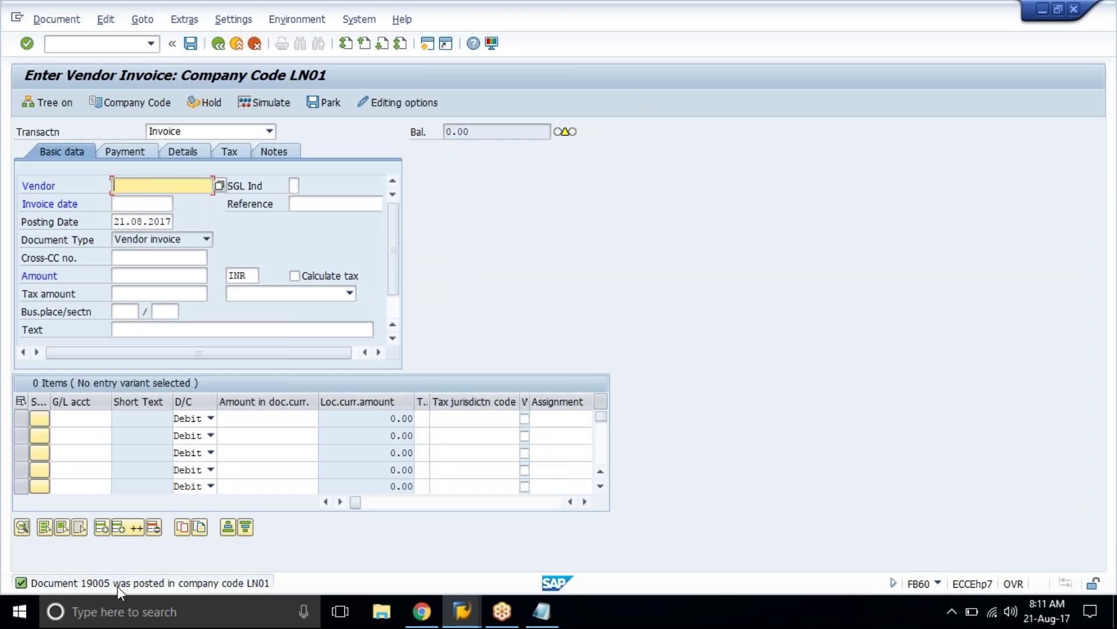
{"action": "left_click", "coordinate": [358, 19]}
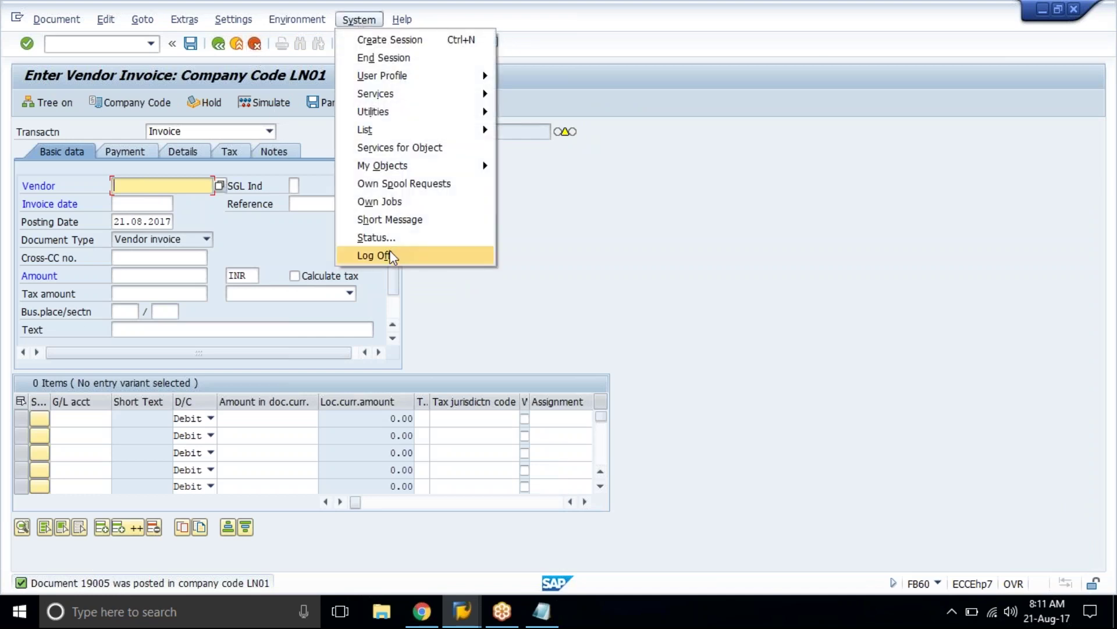
Step: Log off the invoice-entry session and expand Financial Accounting Global Settings (New) in the IMG
{"action": "left_click", "coordinate": [386, 255]}
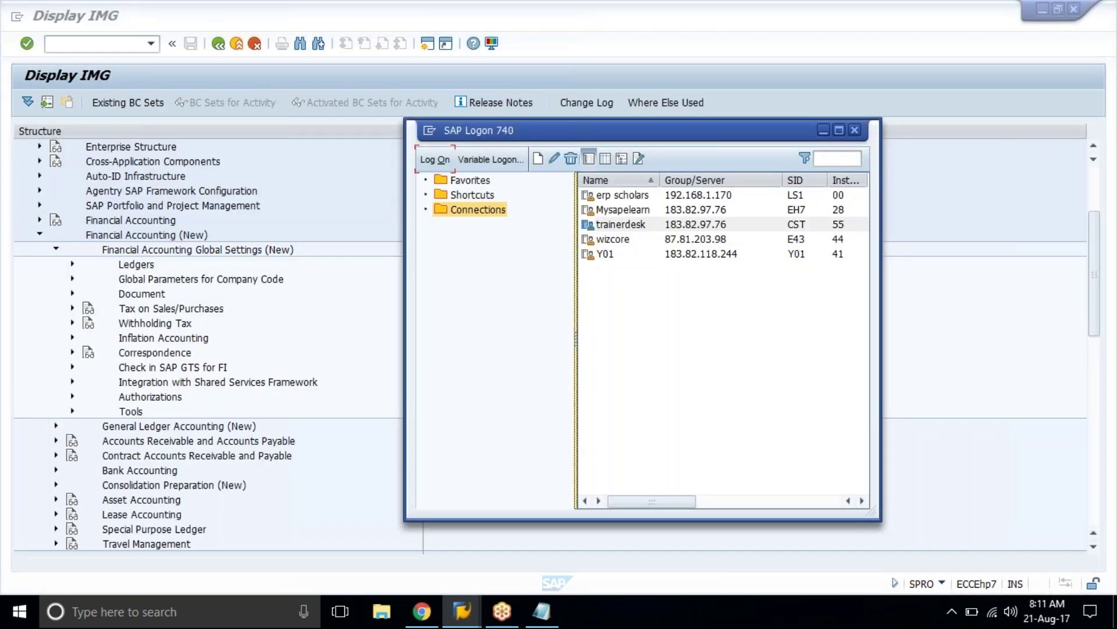
{"action": "left_click", "coordinate": [140, 280]}
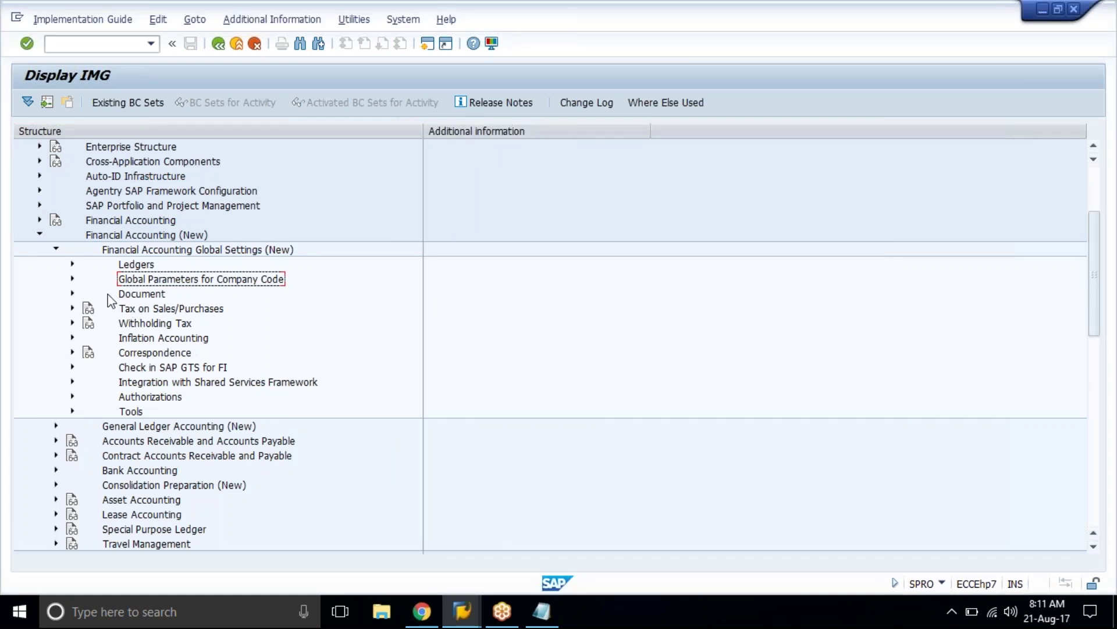
{"action": "left_click", "coordinate": [142, 236]}
{"action": "left_click", "coordinate": [147, 251], "text": "shift"}
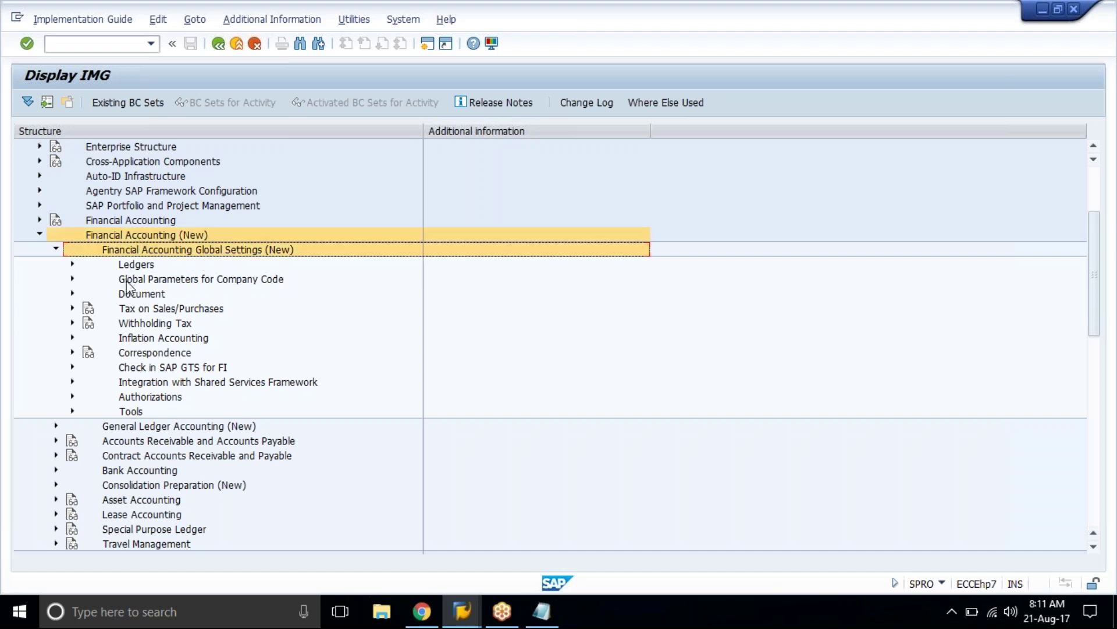
{"action": "left_click", "coordinate": [140, 266]}
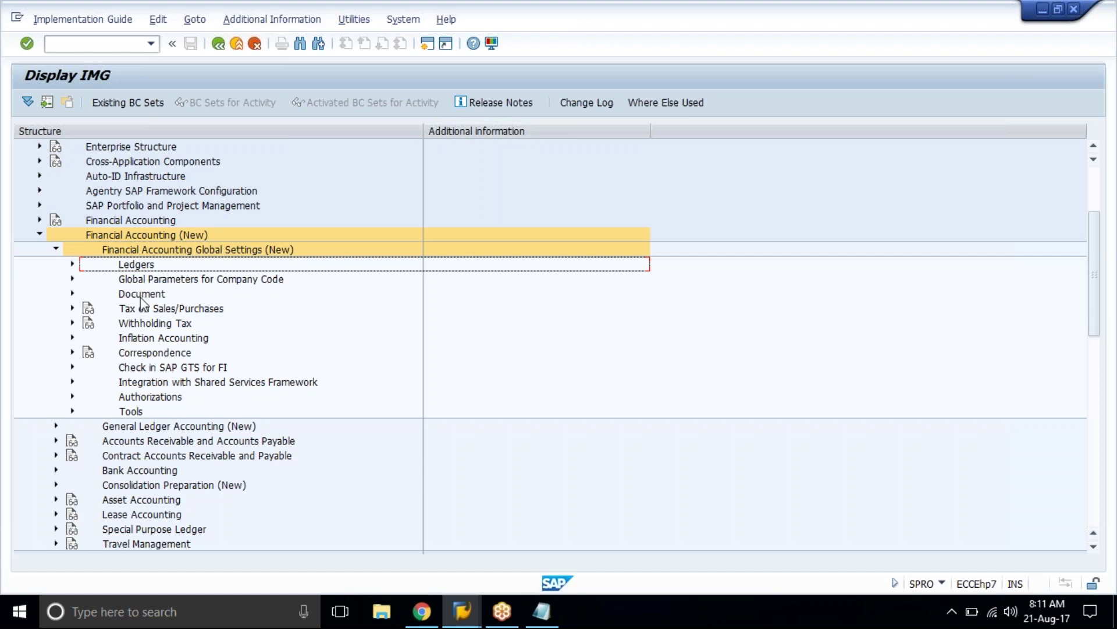
Step: Expand Document > Document Types and run Define Document Types for Entry View
{"action": "left_click", "coordinate": [141, 295], "text": "ctrl"}
{"action": "left_click", "coordinate": [72, 294]}
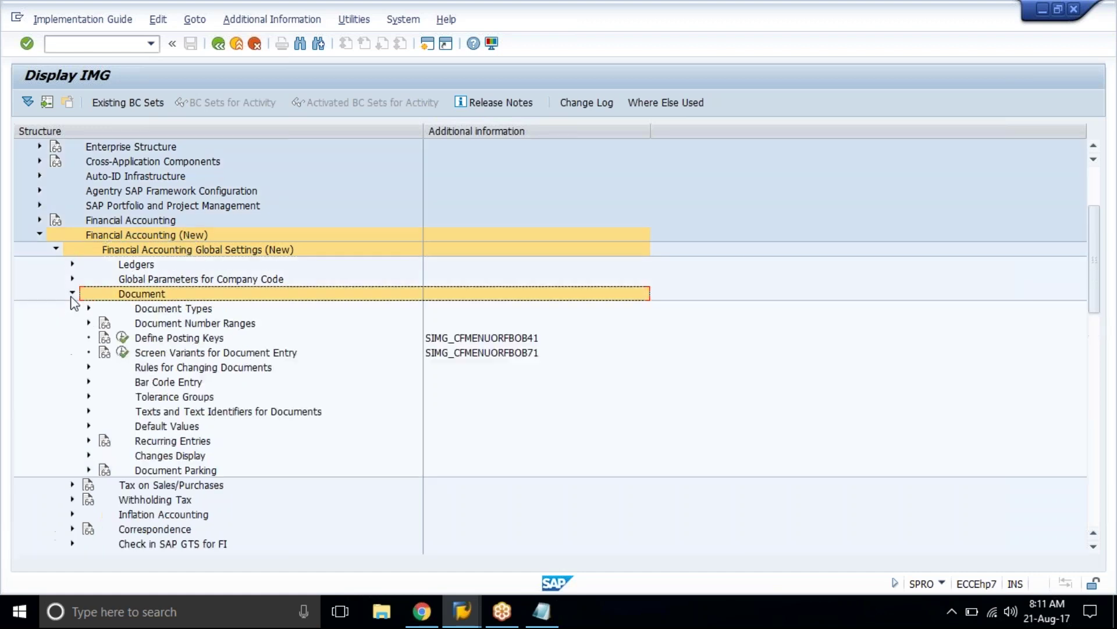
{"action": "left_click", "coordinate": [154, 310], "text": "ctrl"}
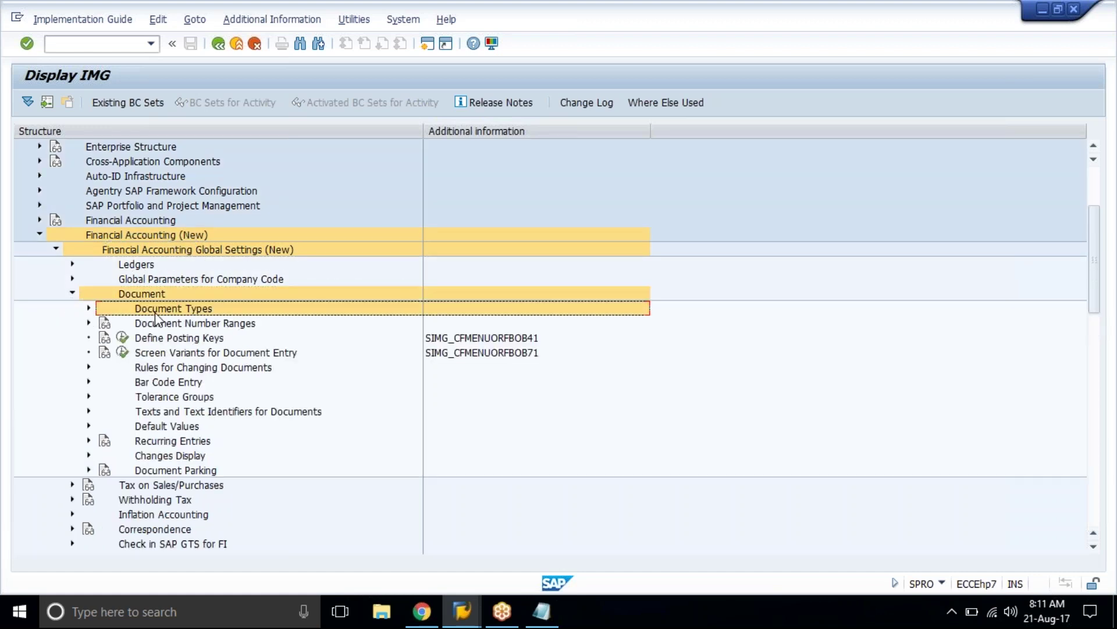
{"action": "left_click", "coordinate": [88, 309]}
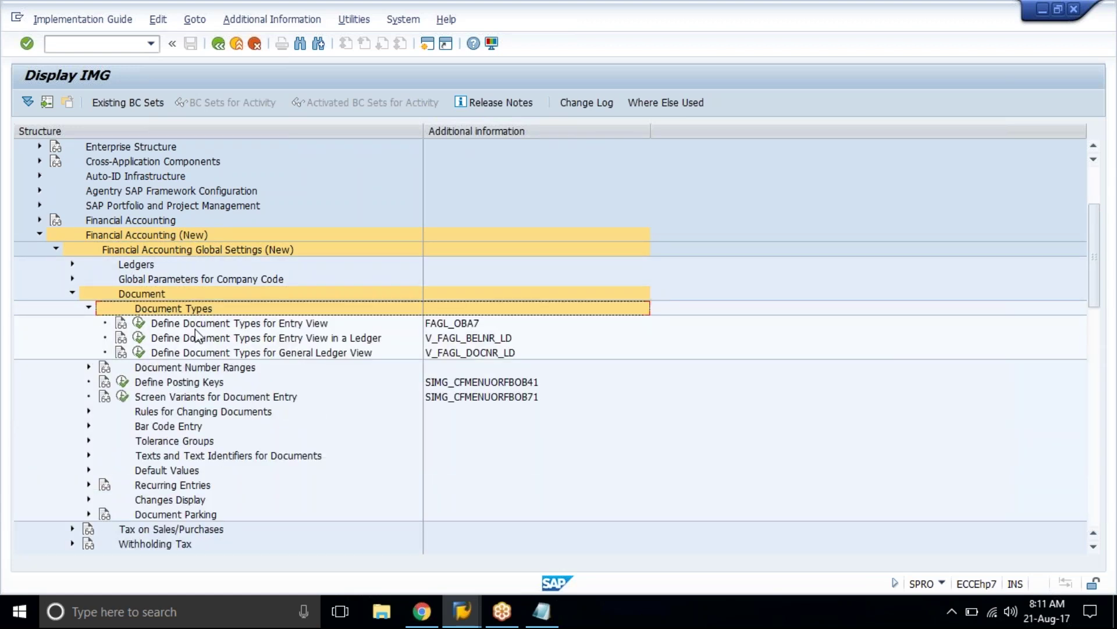
{"action": "left_click", "coordinate": [238, 325]}
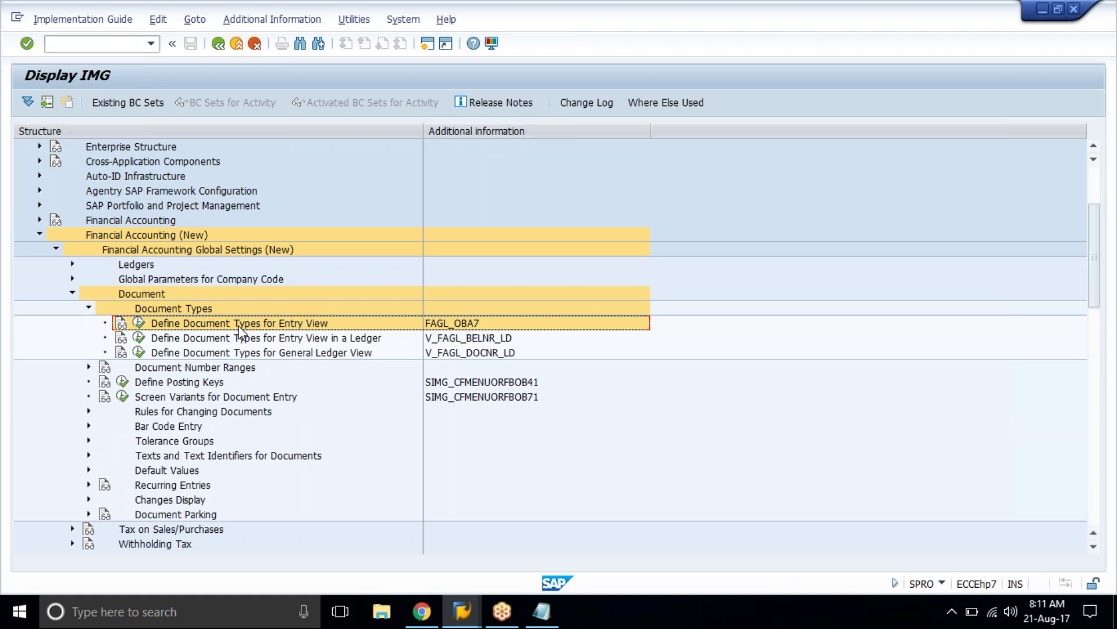
{"action": "left_click", "coordinate": [138, 325]}
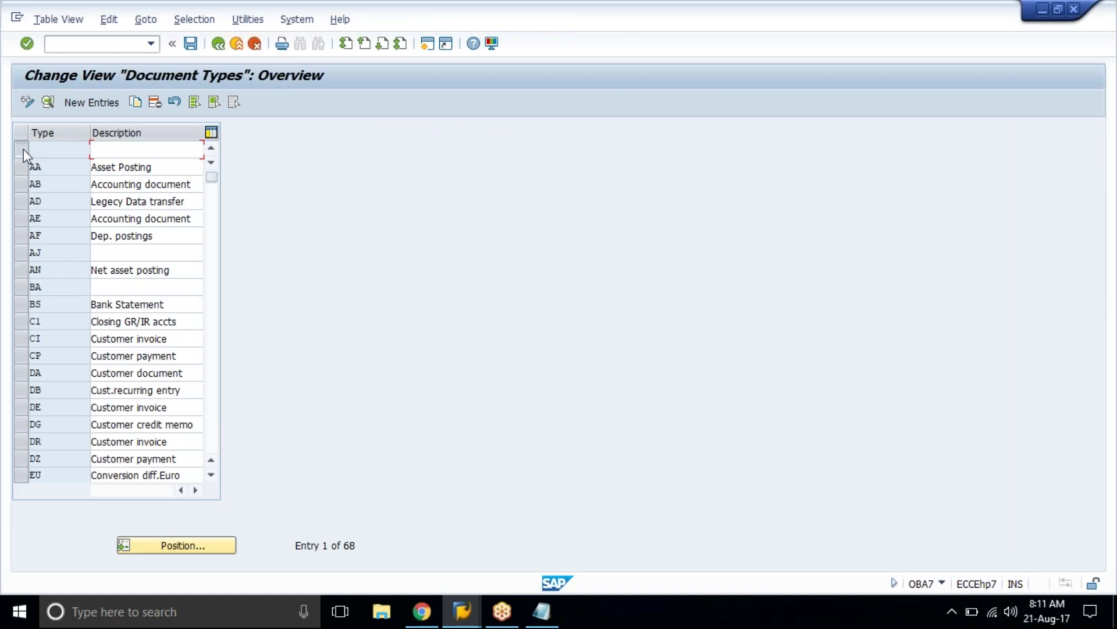
Step: Delete the empty first row and the blank AJ and BA document types, saving to the customizing request
{"action": "left_click", "coordinate": [24, 149]}
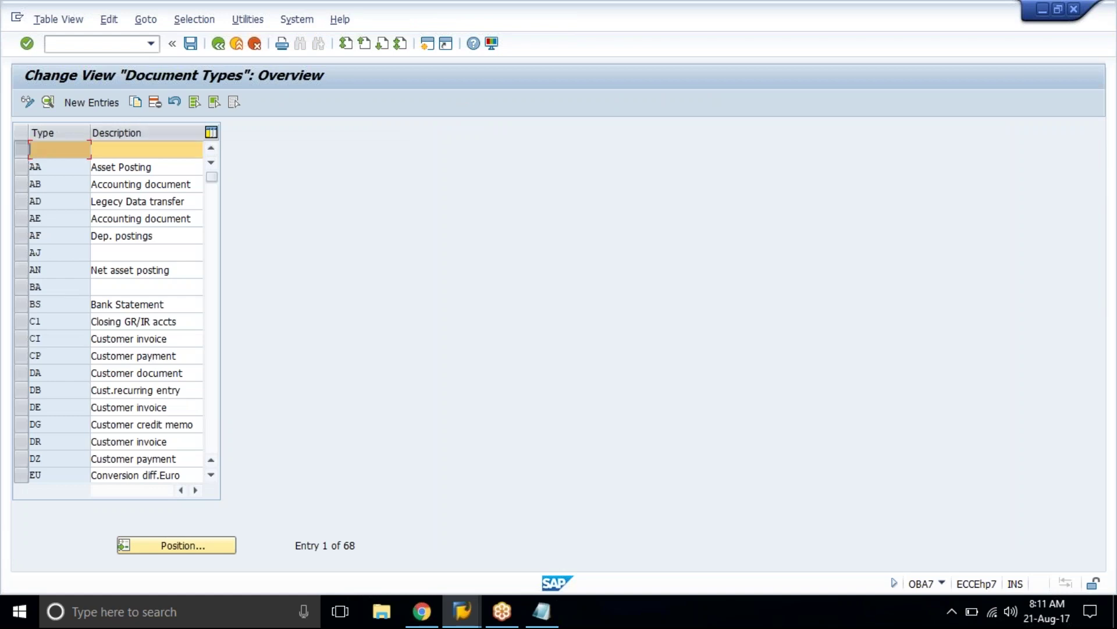
{"action": "left_click", "coordinate": [154, 102]}
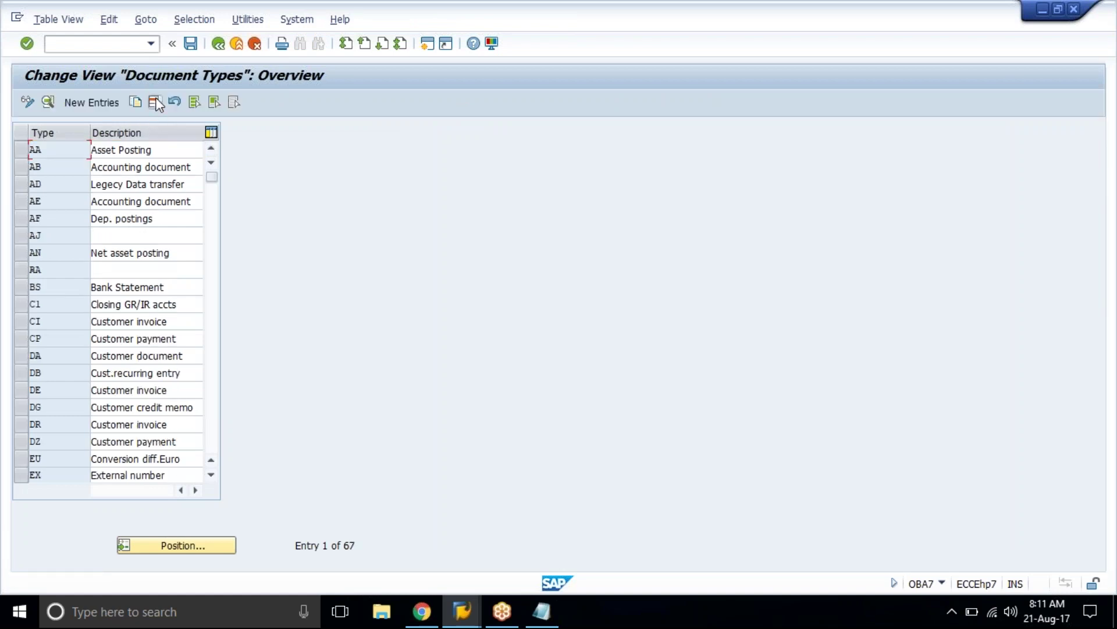
{"action": "left_click", "coordinate": [18, 235]}
{"action": "left_click", "coordinate": [17, 270]}
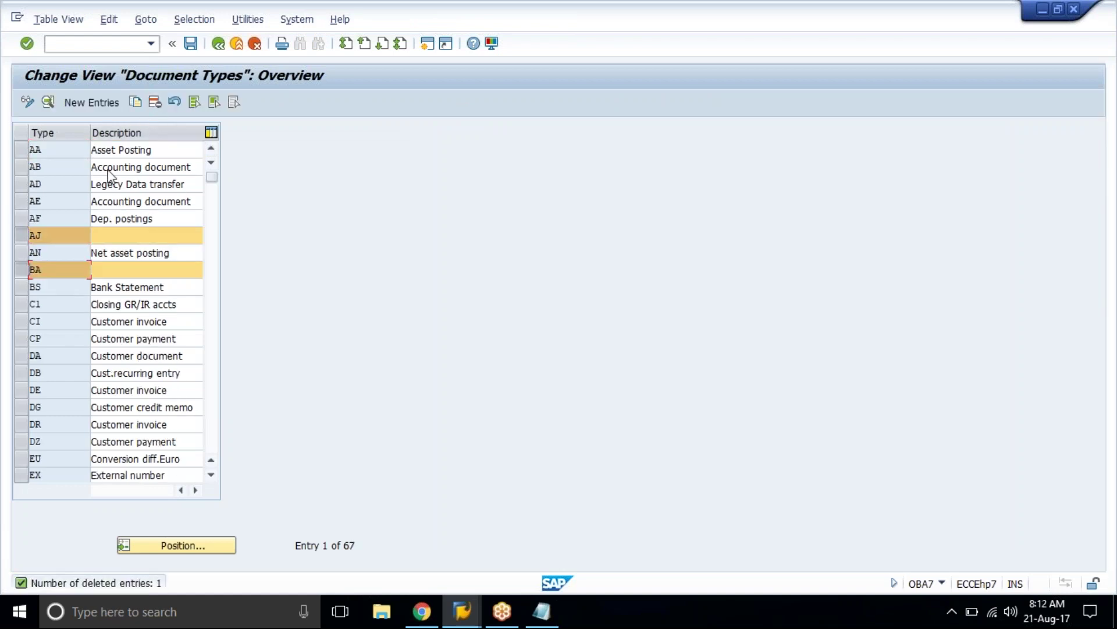
{"action": "left_click", "coordinate": [154, 102]}
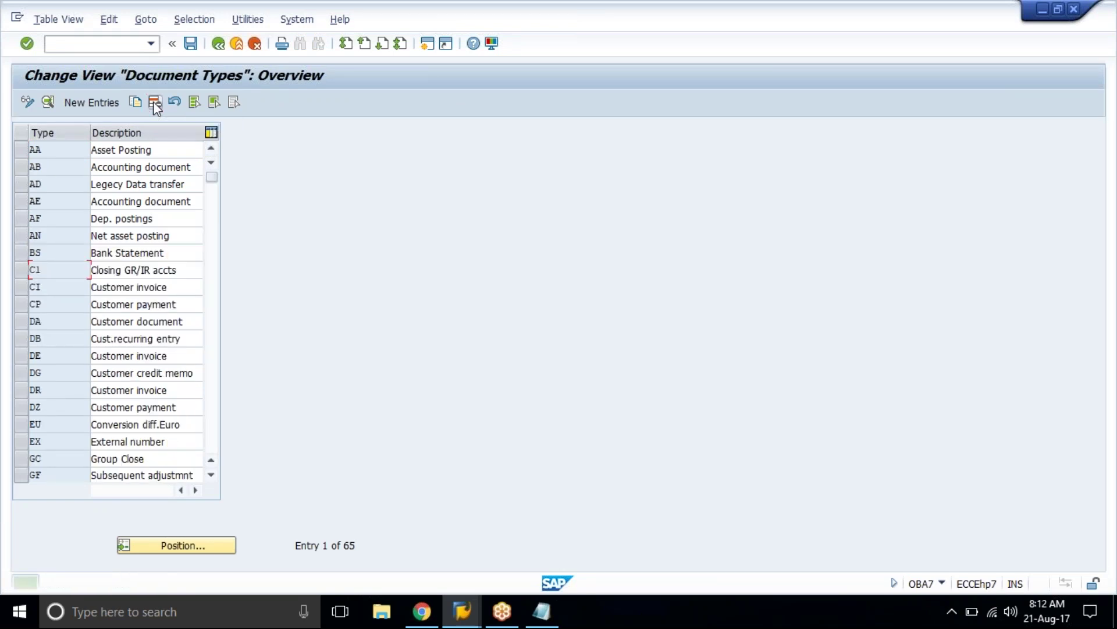
{"action": "left_click", "coordinate": [190, 43]}
{"action": "left_click", "coordinate": [241, 277]}
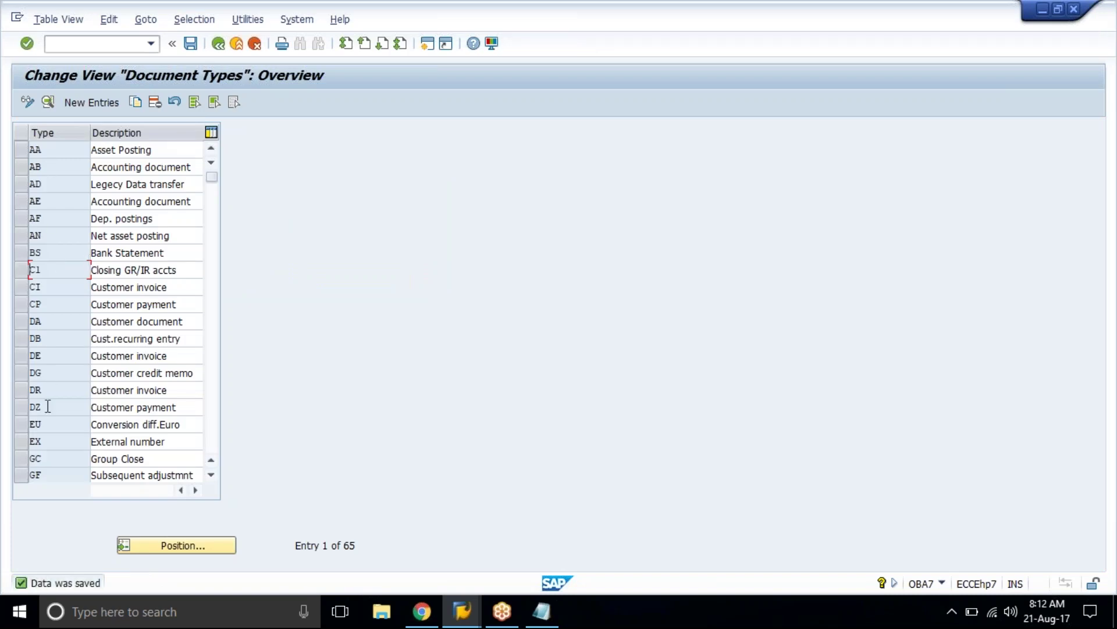
Step: Mark the standard types AA, AB, AF, DA, DG, DR, DZ, KG, KR and KZ
{"action": "left_click", "coordinate": [22, 151]}
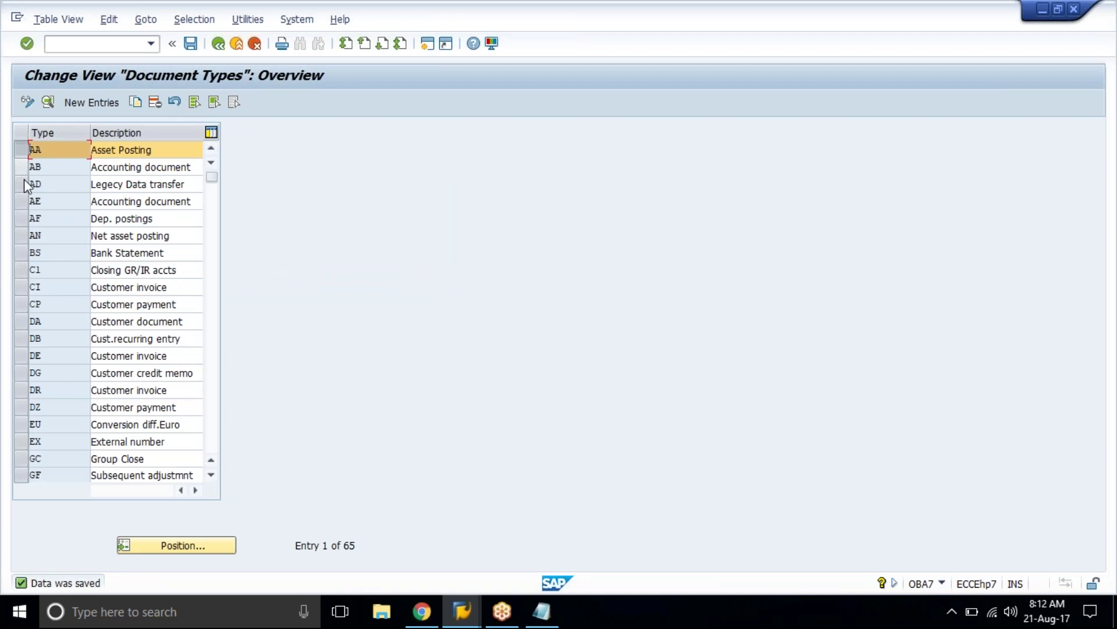
{"action": "left_click", "coordinate": [22, 168]}
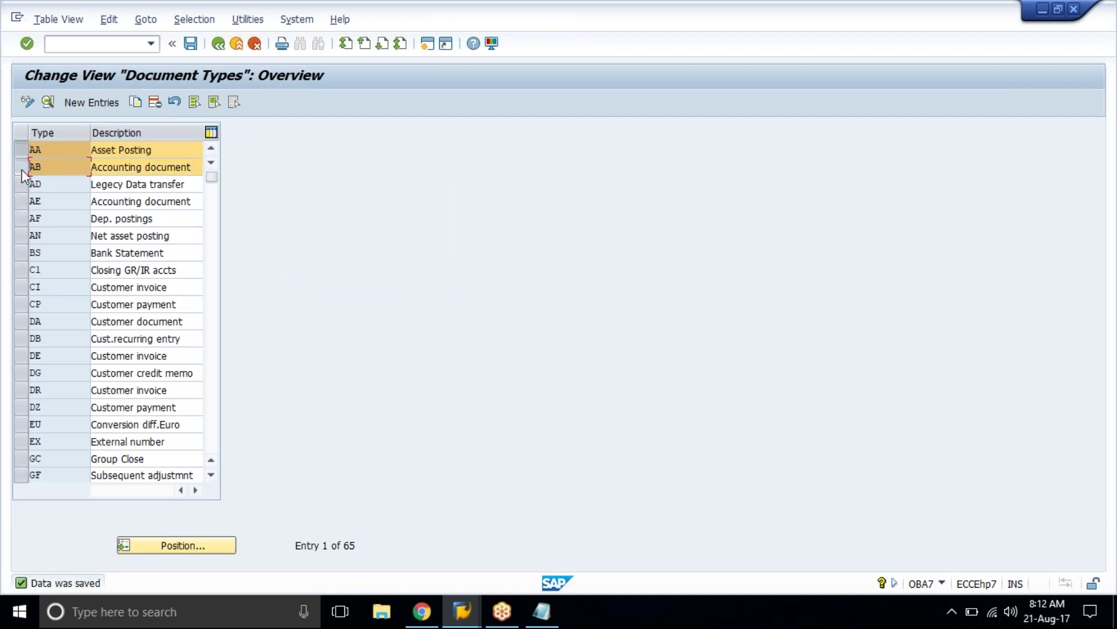
{"action": "left_click", "coordinate": [21, 218]}
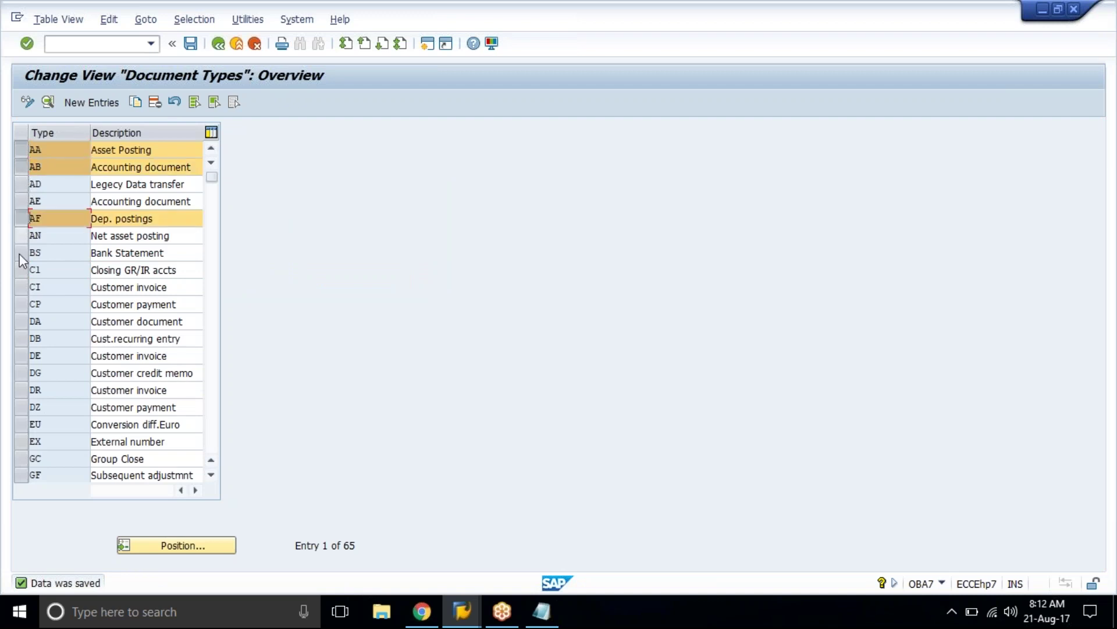
{"action": "left_click", "coordinate": [20, 322]}
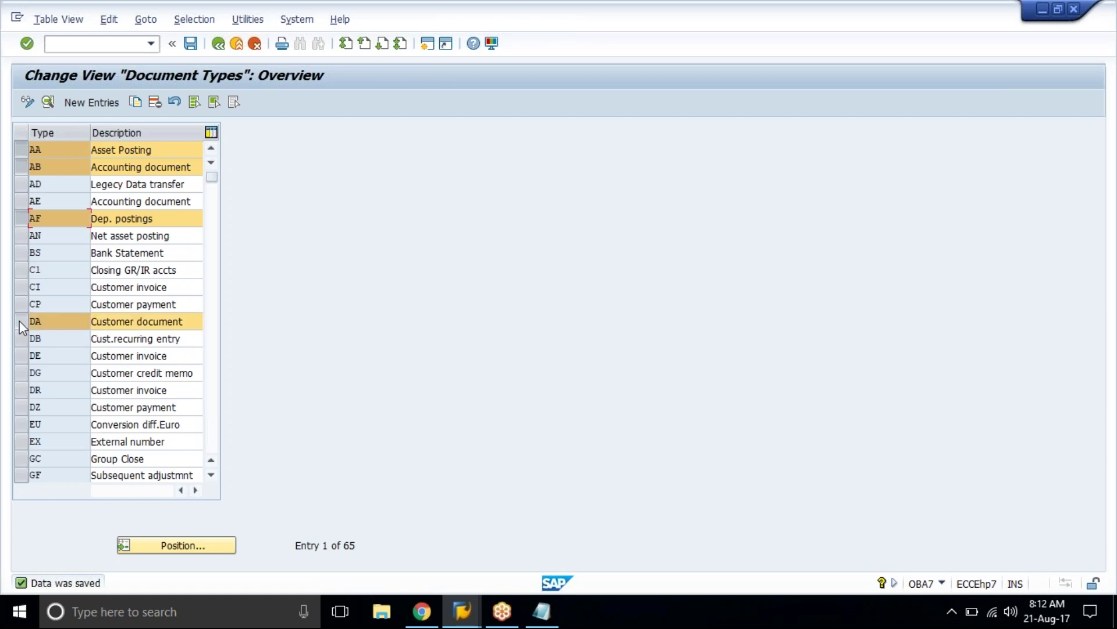
{"action": "left_click", "coordinate": [18, 374]}
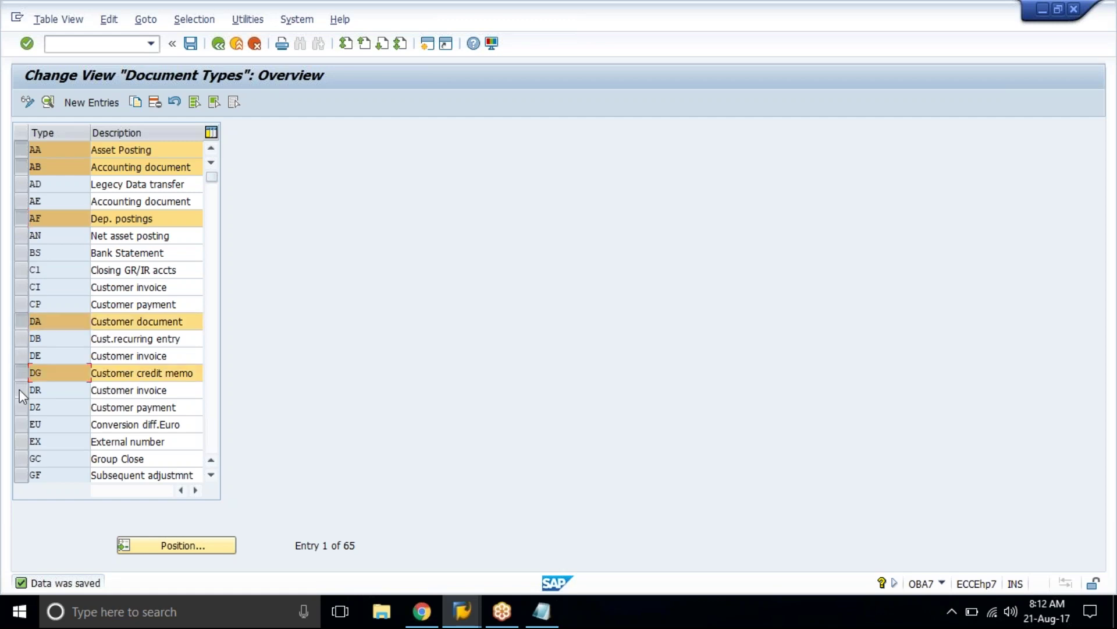
{"action": "left_click", "coordinate": [20, 389]}
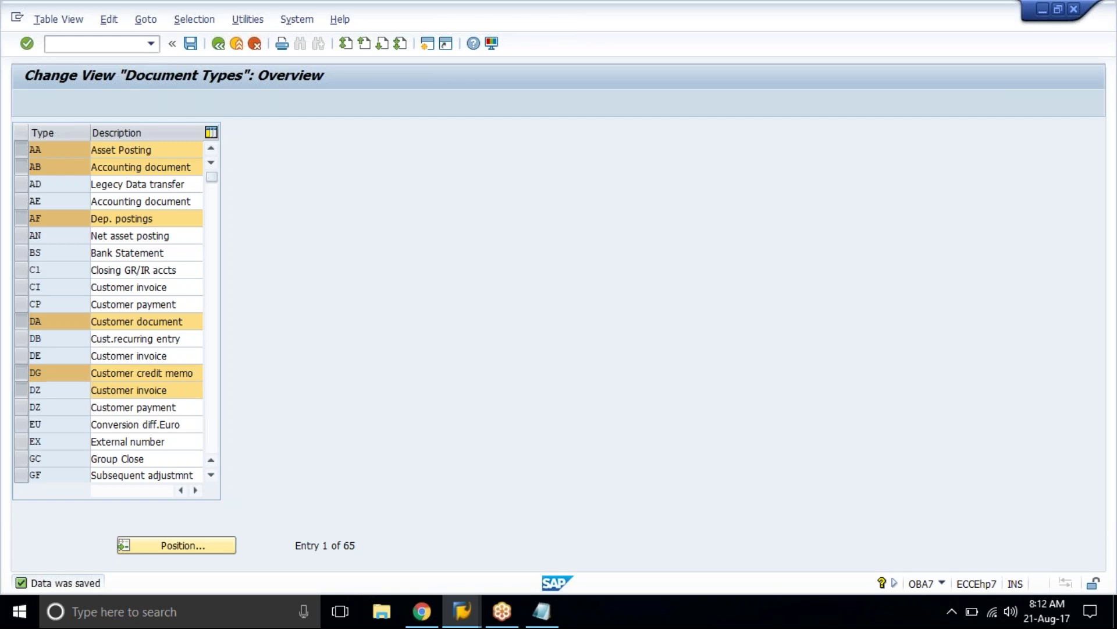
{"action": "scroll", "coordinate": [111, 309], "scroll_direction": "down", "scroll_amount": 5}
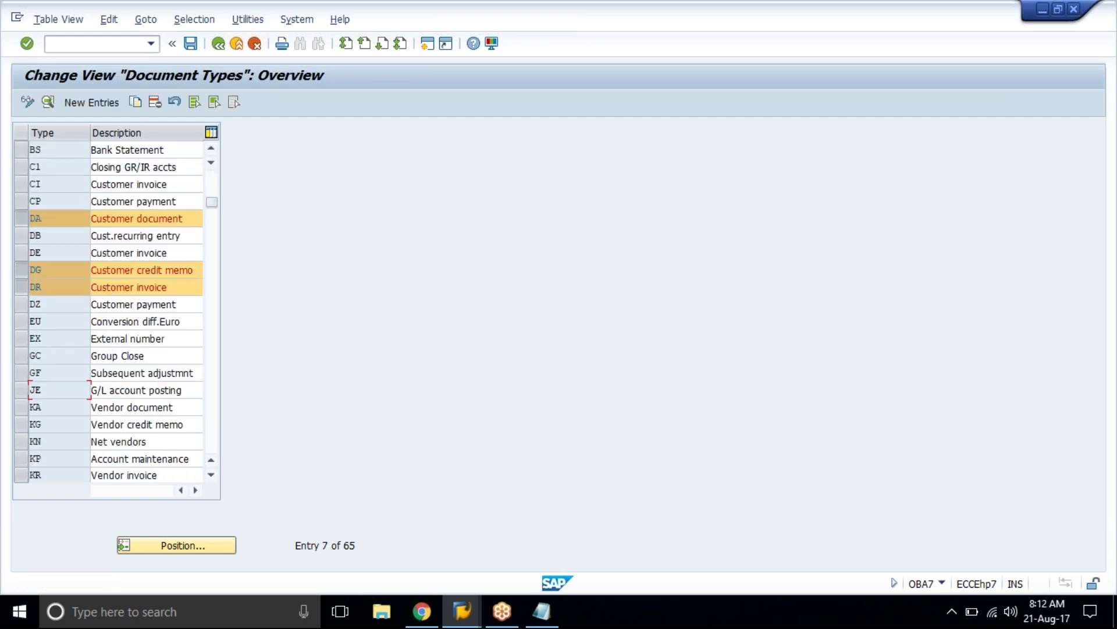
{"action": "scroll", "coordinate": [26, 192], "scroll_direction": "up", "scroll_amount": 1}
{"action": "left_click", "coordinate": [24, 184]}
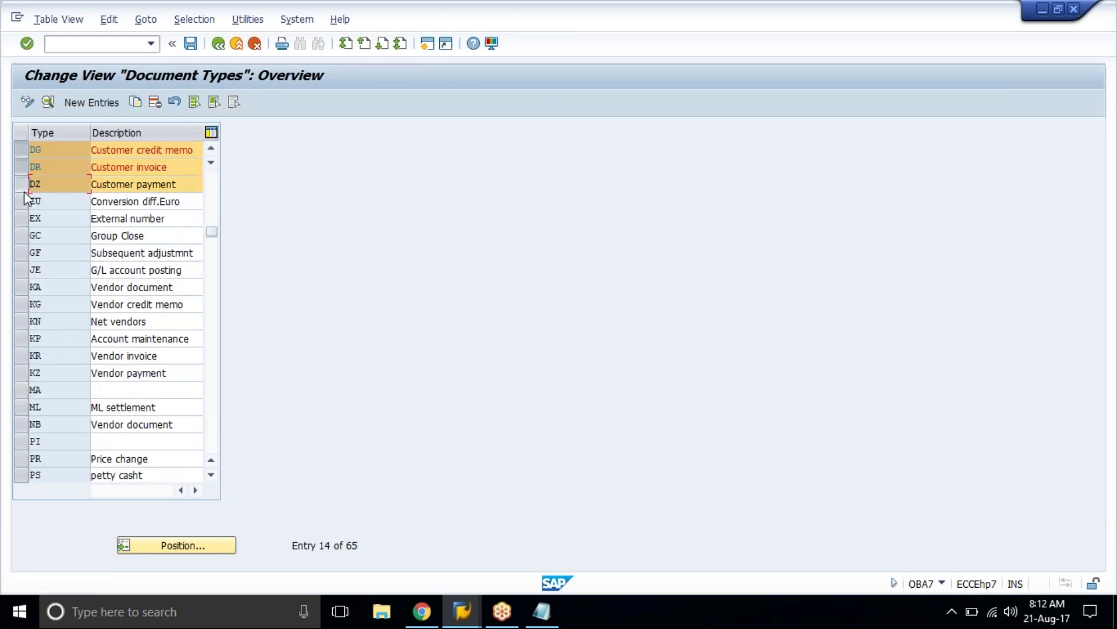
{"action": "left_click", "coordinate": [19, 303]}
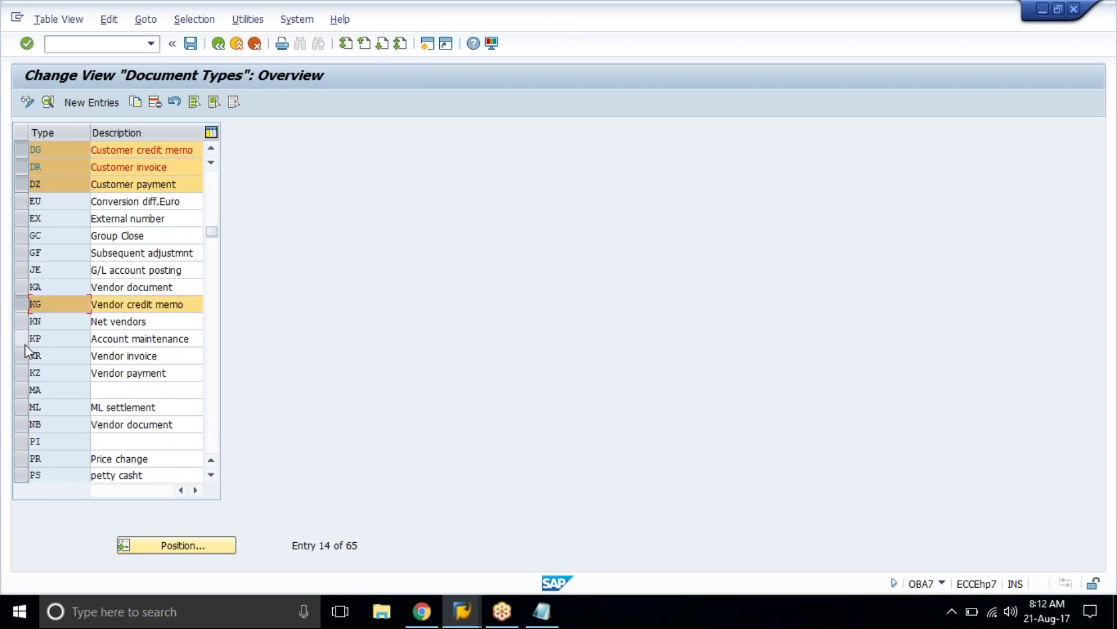
{"action": "left_click", "coordinate": [16, 358]}
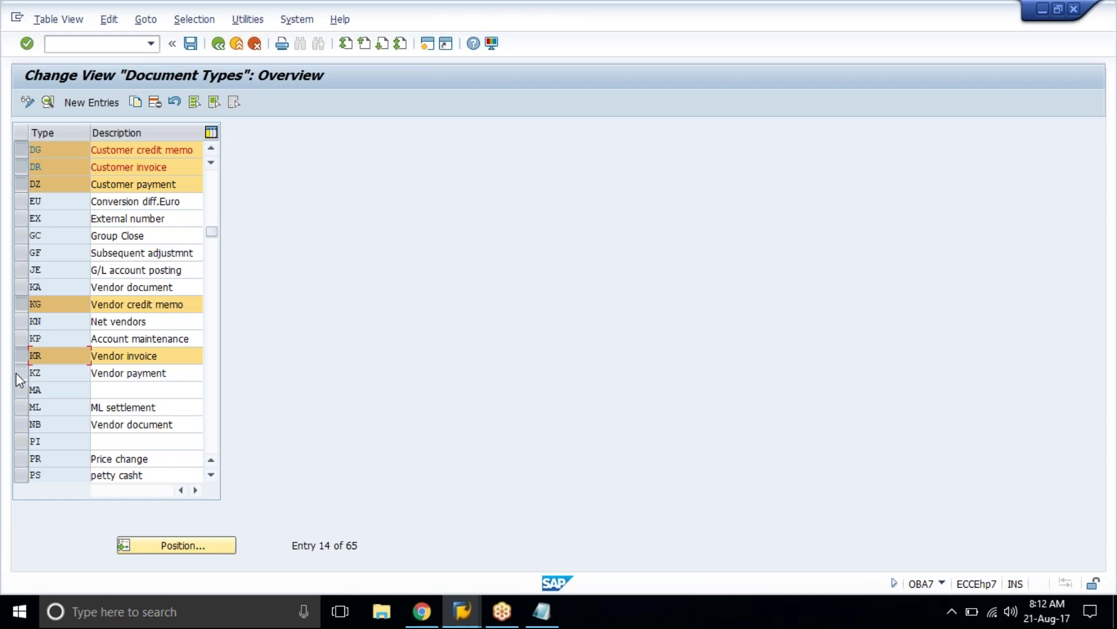
{"action": "left_click", "coordinate": [16, 373]}
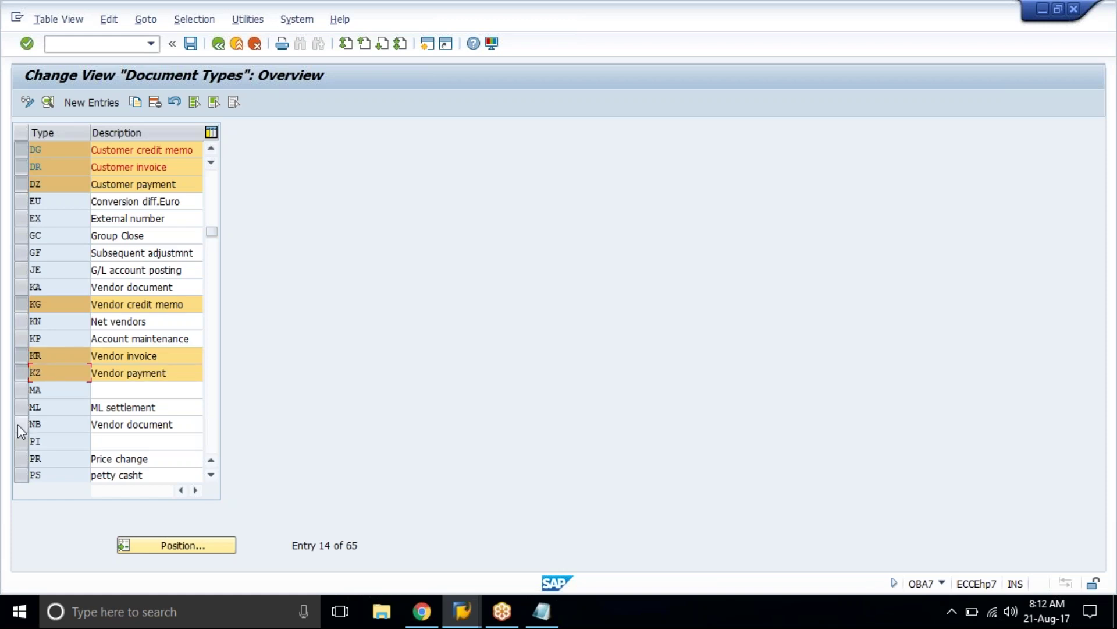
{"action": "scroll", "coordinate": [44, 413], "scroll_direction": "down", "scroll_amount": 3}
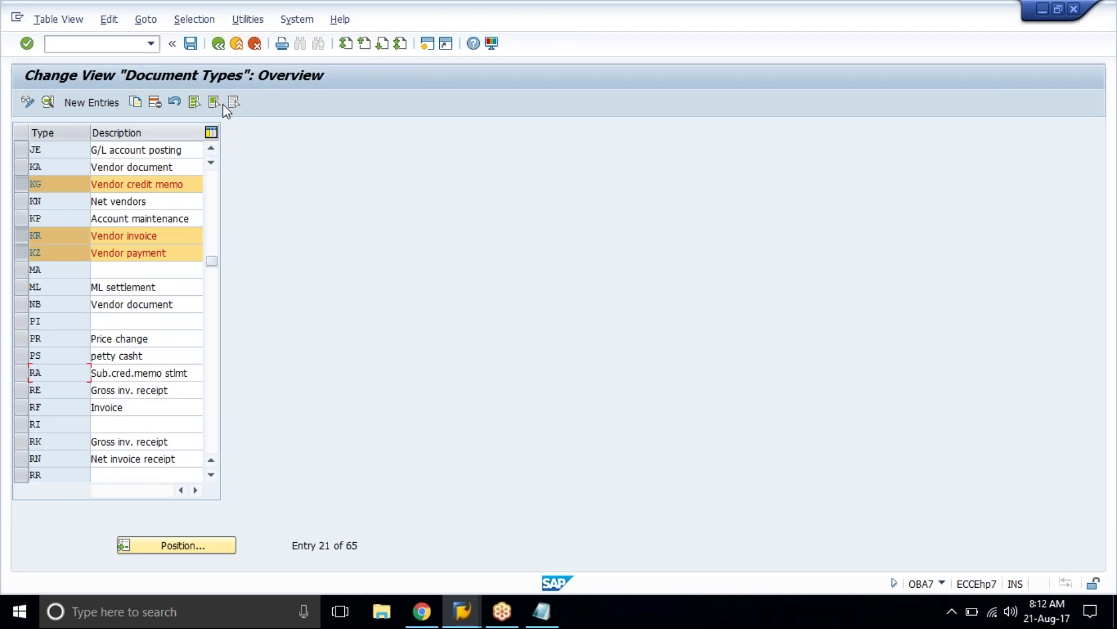
Step: Clear the selection, mark the blank MA, PI, RI and RR types and delete them
{"action": "left_click", "coordinate": [240, 104]}
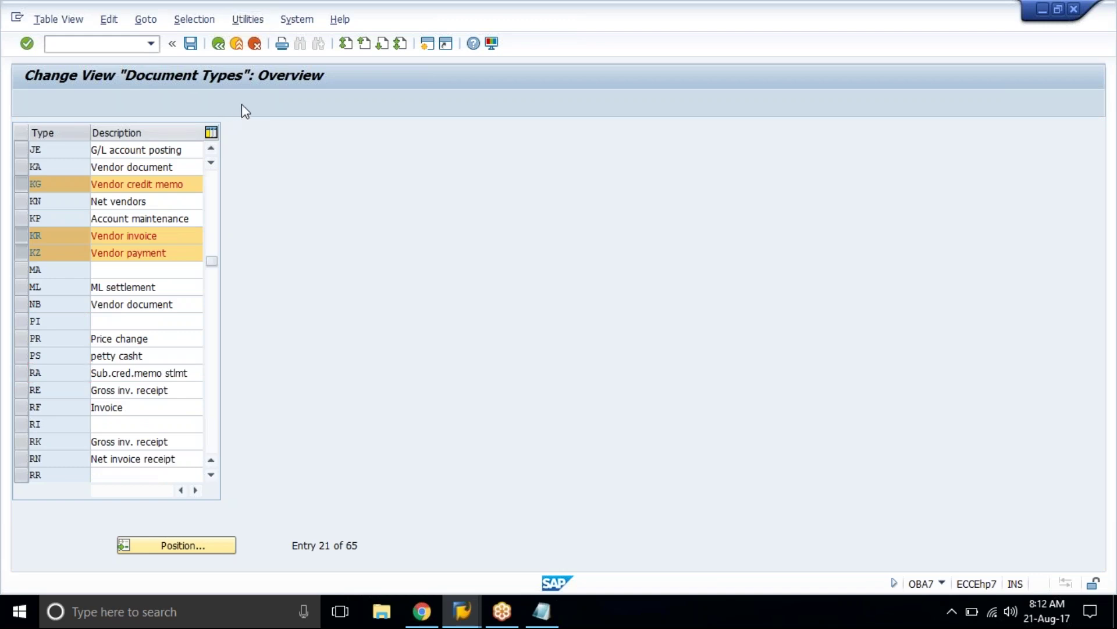
{"action": "left_click", "coordinate": [25, 274]}
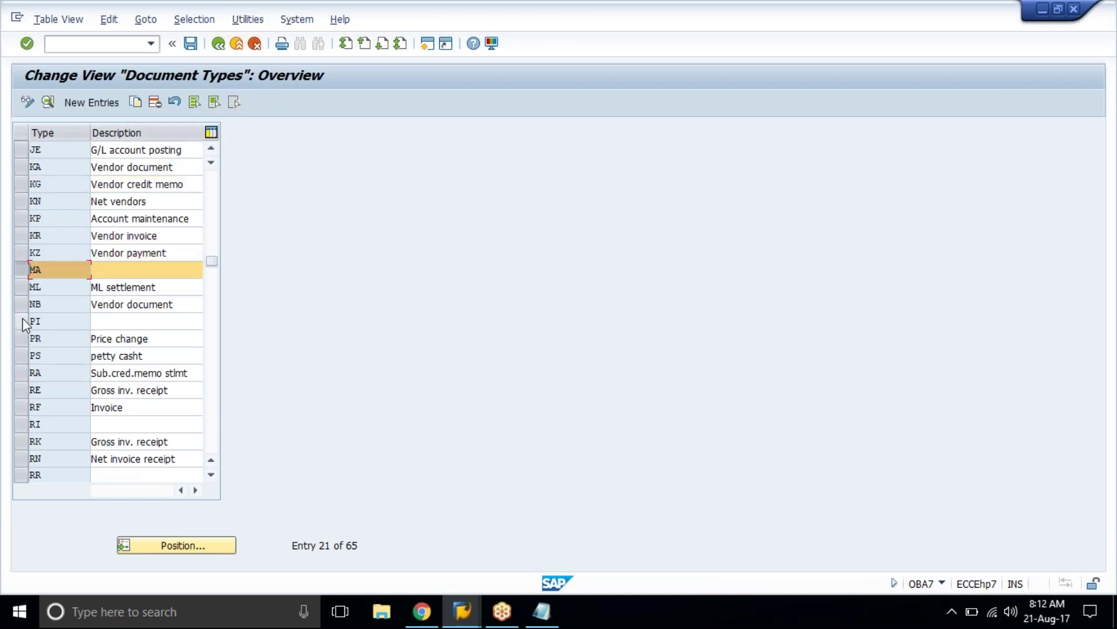
{"action": "left_click", "coordinate": [22, 321]}
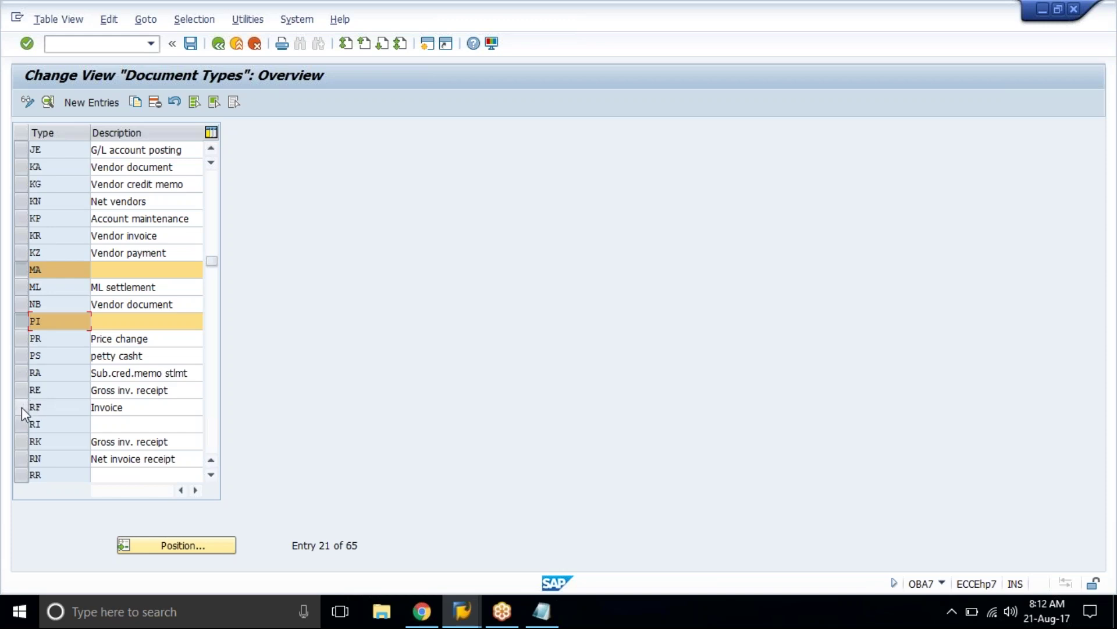
{"action": "left_click", "coordinate": [20, 423]}
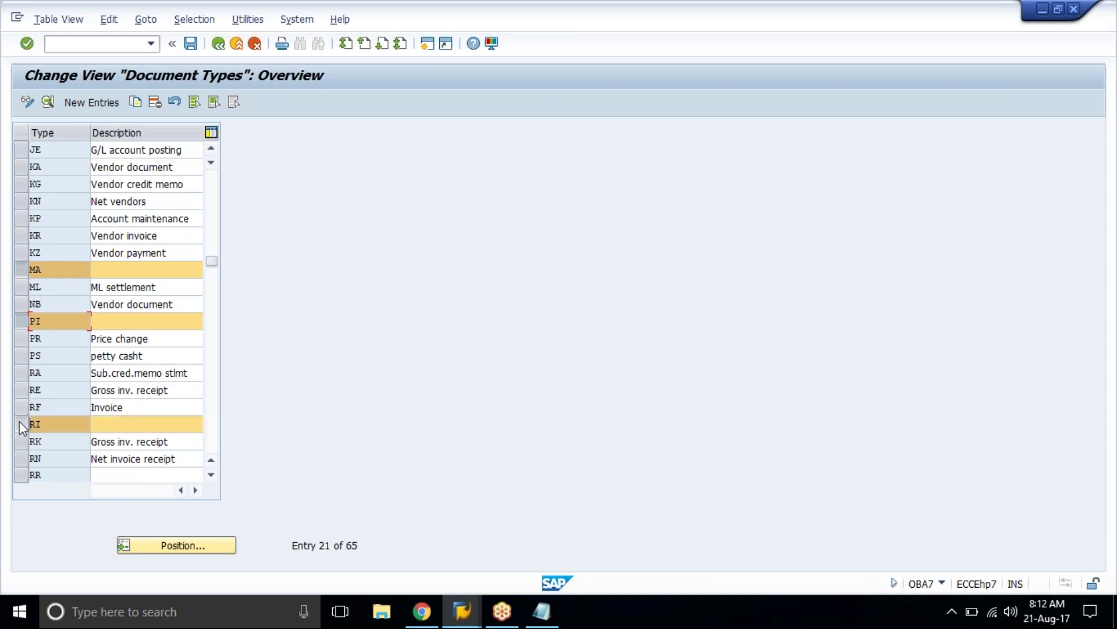
{"action": "left_click", "coordinate": [19, 475]}
{"action": "scroll", "coordinate": [18, 476], "scroll_direction": "up", "scroll_amount": 1}
{"action": "scroll", "coordinate": [116, 314], "scroll_direction": "up", "scroll_amount": 3}
{"action": "scroll", "coordinate": [116, 314], "scroll_direction": "down", "scroll_amount": 3}
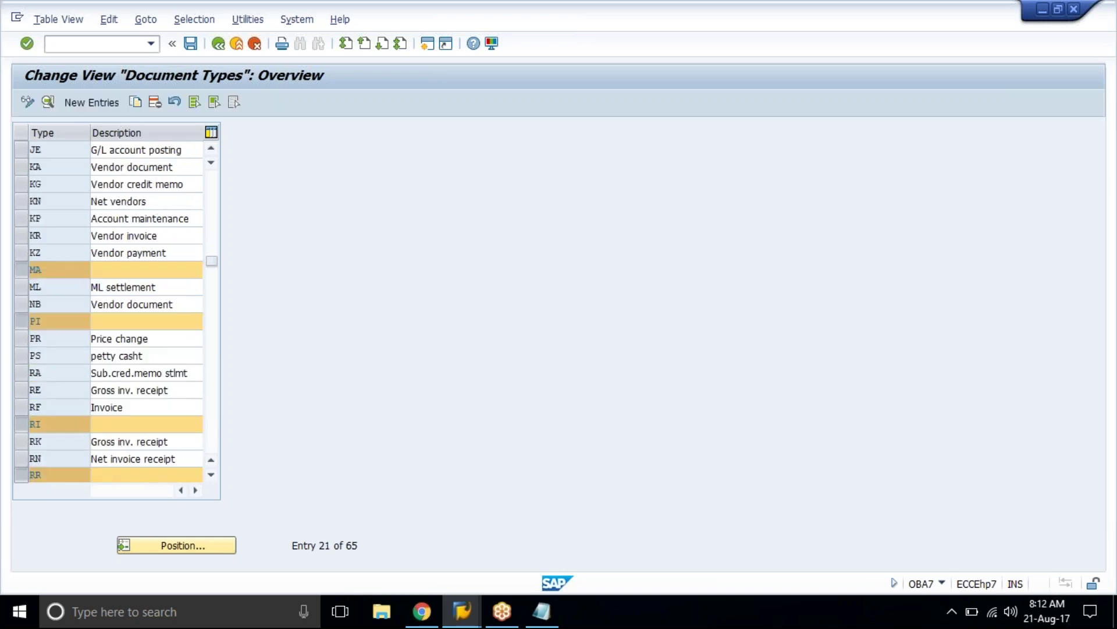
{"action": "scroll", "coordinate": [116, 314], "scroll_direction": "down", "scroll_amount": 5}
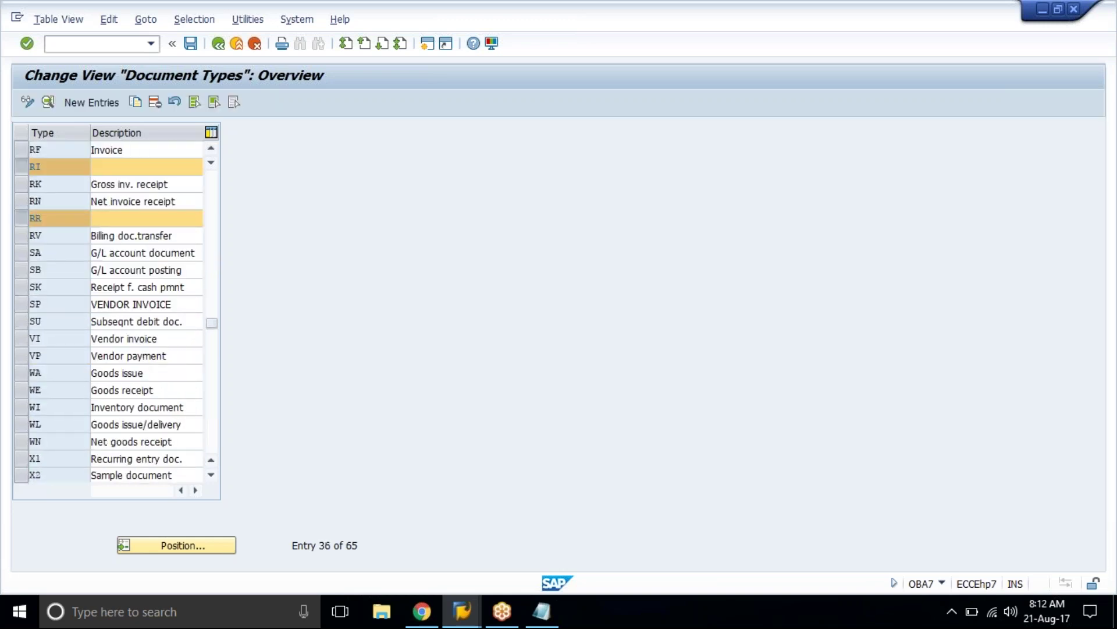
{"action": "scroll", "coordinate": [116, 315], "scroll_direction": "down", "scroll_amount": 5}
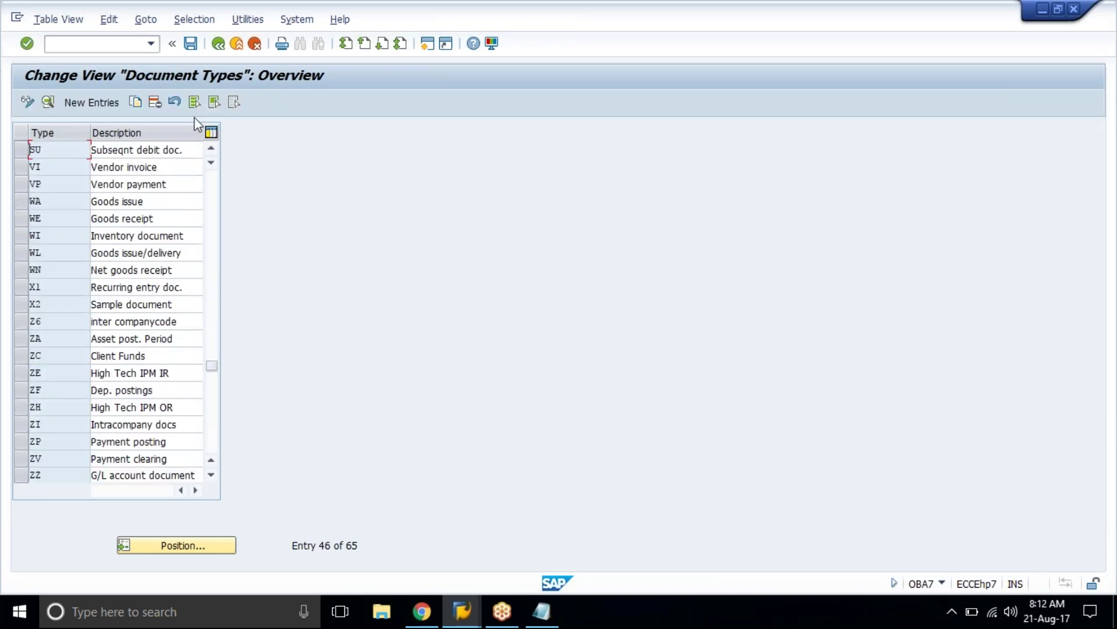
{"action": "left_click", "coordinate": [154, 104]}
Step: Save the deletion of the four blank document types
{"action": "key", "text": "ctrl"}
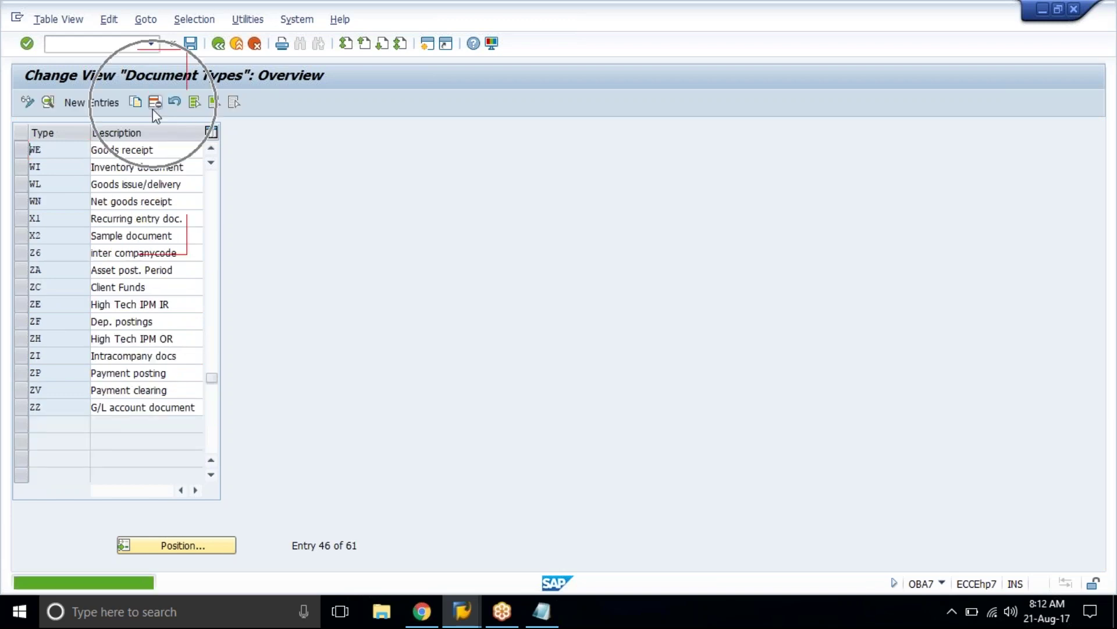
{"action": "key", "text": "Up"}
{"action": "key", "text": "Up"}
{"action": "key", "text": "Up"}
{"action": "key", "text": "Up"}
{"action": "key", "text": "Up"}
{"action": "key", "text": "Up"}
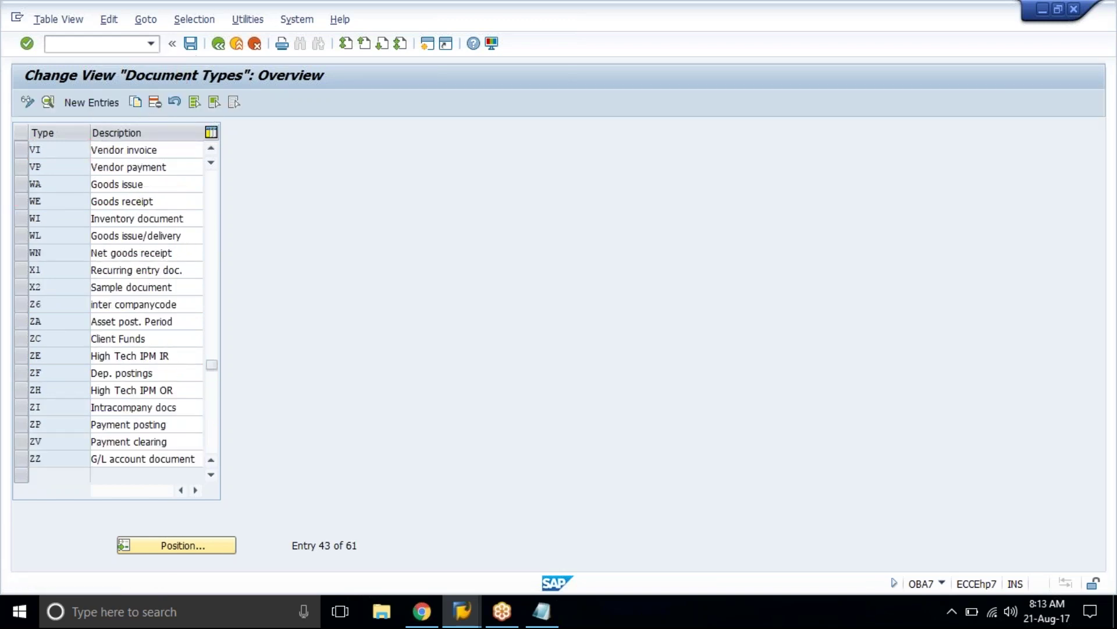
{"action": "key", "text": "Up"}
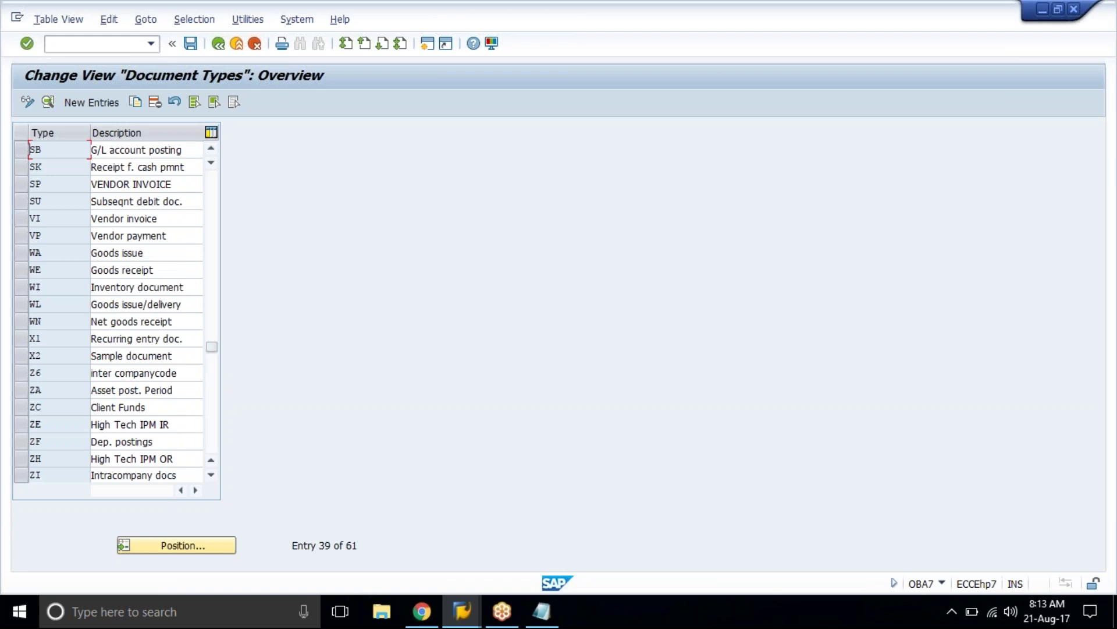
{"action": "key", "text": "Up"}
{"action": "key", "text": "Up"}
{"action": "key", "text": "Up"}
{"action": "key", "text": "Up"}
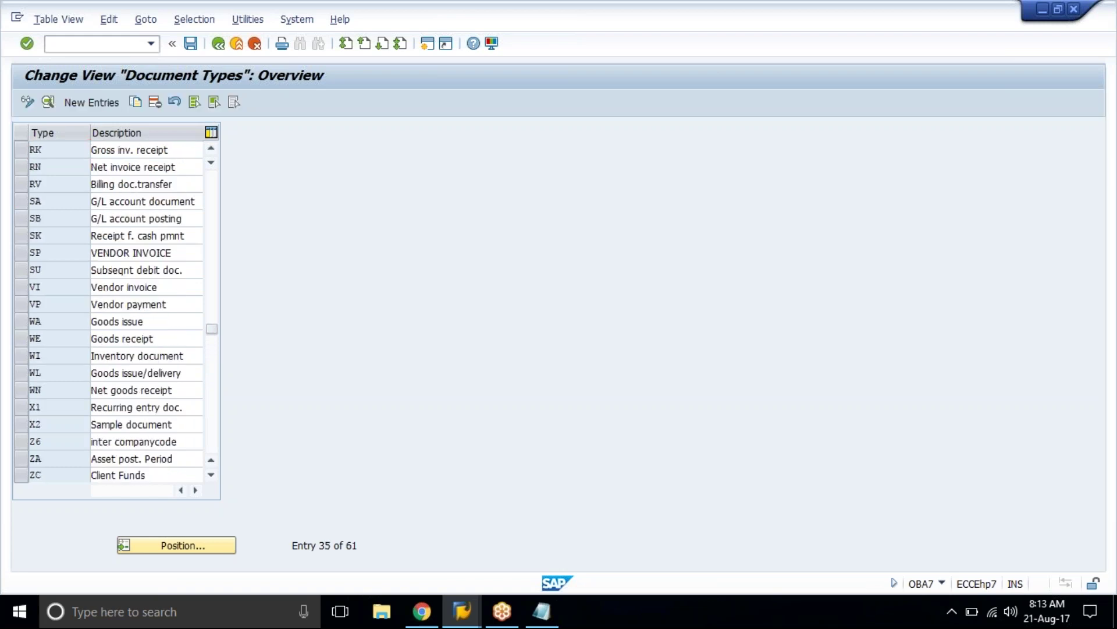
{"action": "key", "text": "Up"}
{"action": "key", "text": "Up"}
{"action": "key", "text": "Up"}
{"action": "key", "text": "Up"}
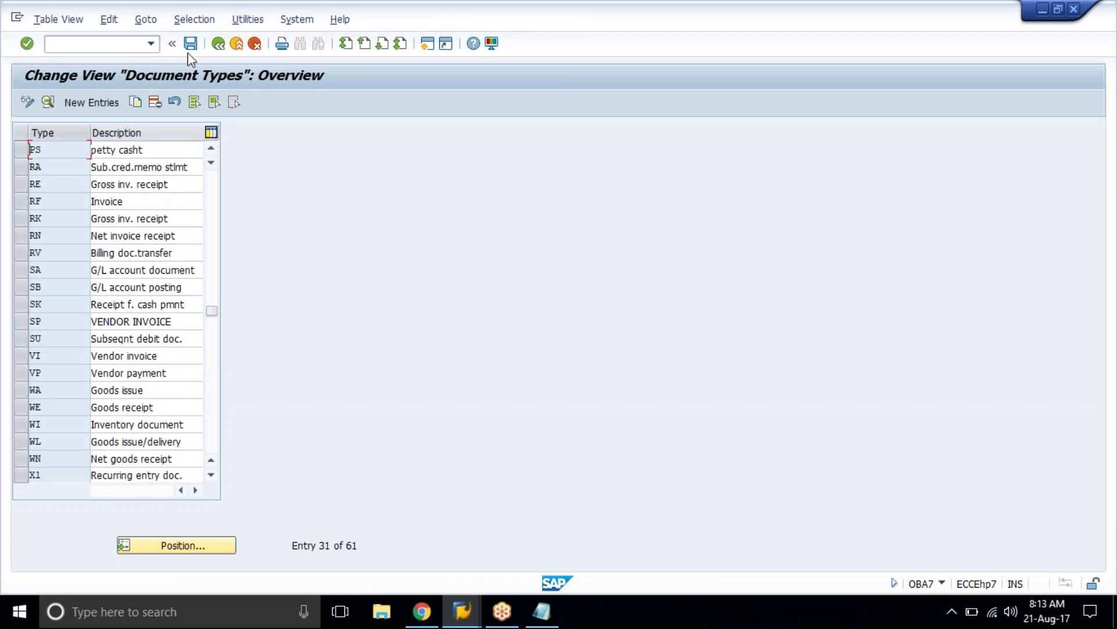
{"action": "left_click", "coordinate": [190, 45]}
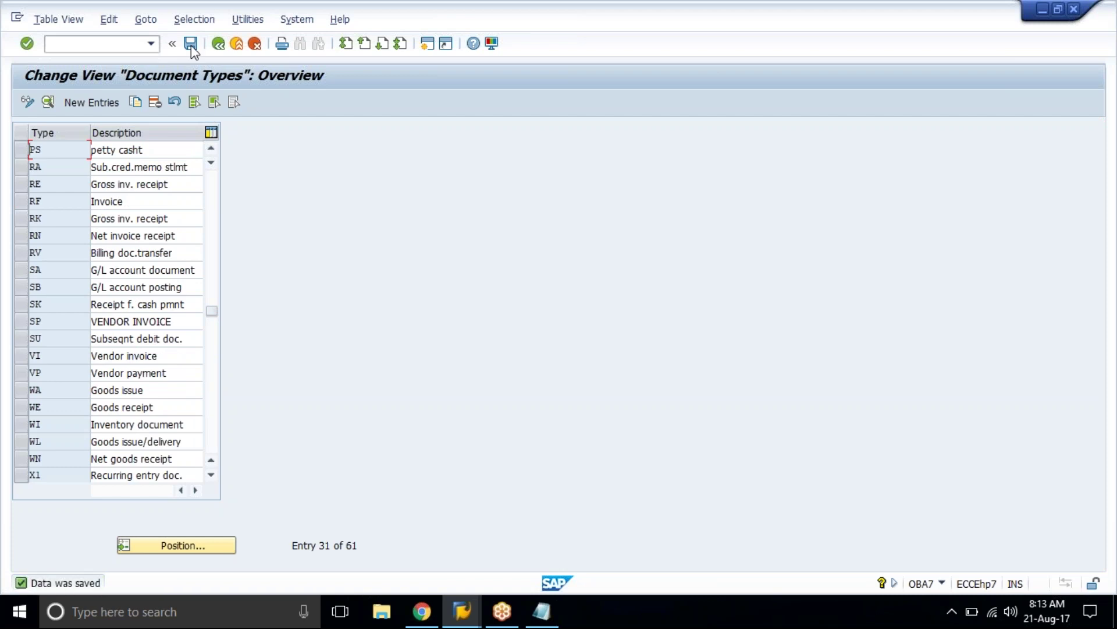
Step: Review the list, marking the SA, RV and RE document types
{"action": "left_click", "coordinate": [61, 342]}
{"action": "left_click", "coordinate": [26, 270]}
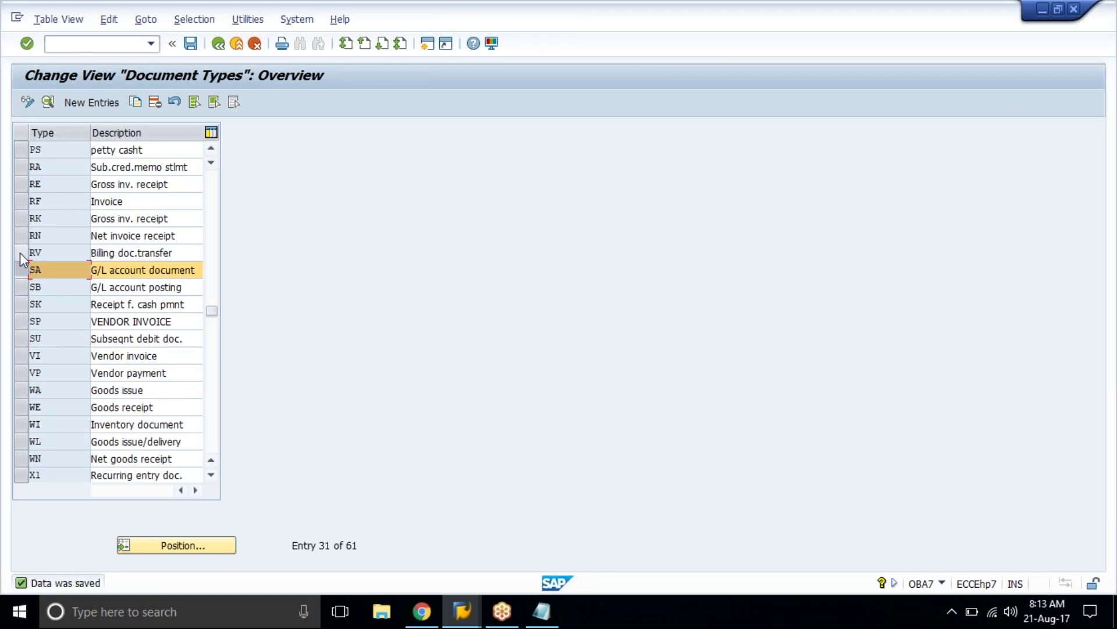
{"action": "left_click", "coordinate": [20, 252]}
{"action": "left_click", "coordinate": [26, 186]}
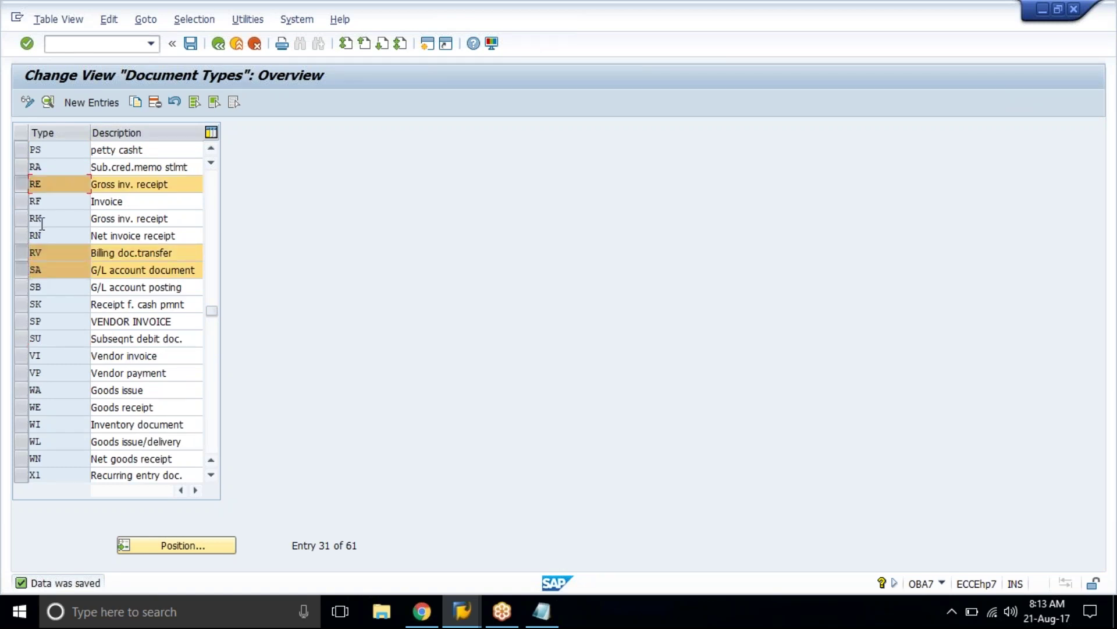
{"action": "scroll", "coordinate": [24, 345], "scroll_direction": "up", "scroll_amount": 1}
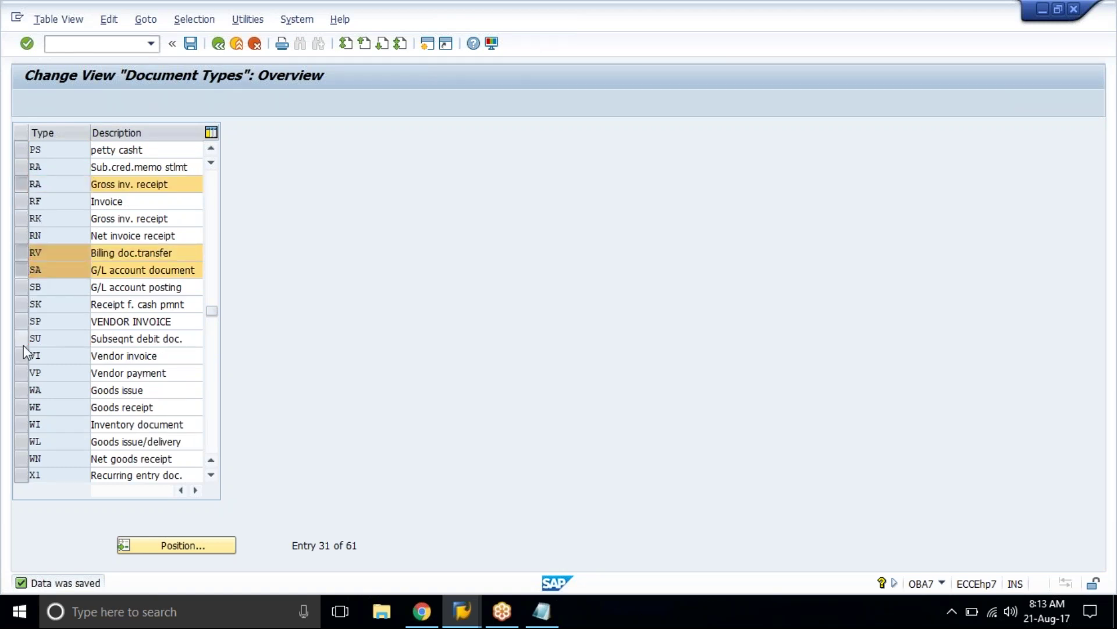
{"action": "scroll", "coordinate": [23, 344], "scroll_direction": "down", "scroll_amount": 1}
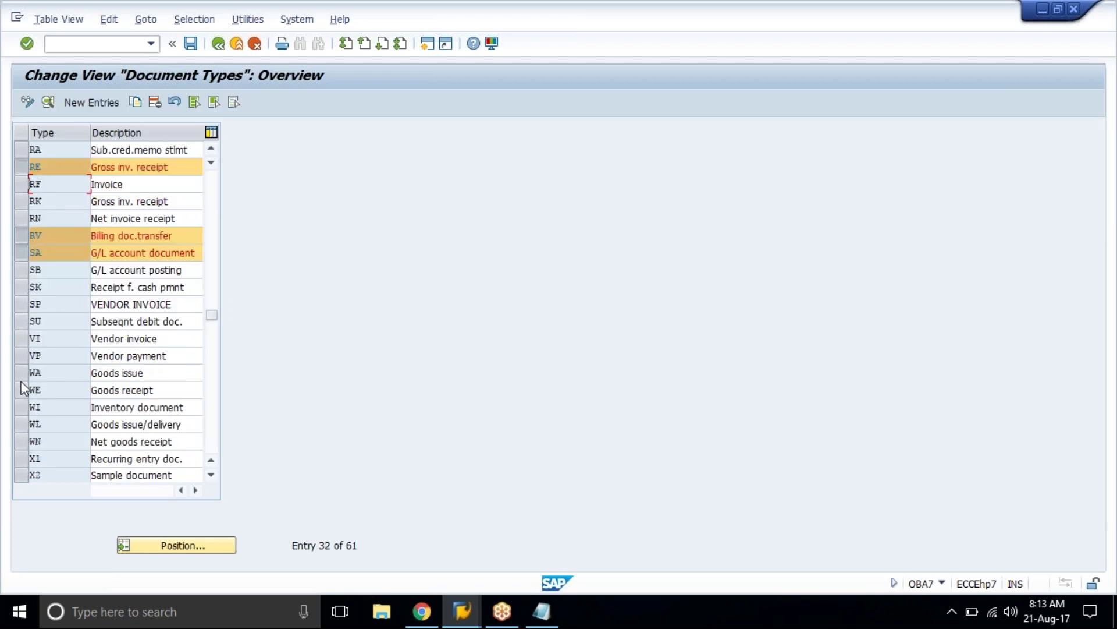
{"action": "left_click", "coordinate": [60, 345]}
{"action": "scroll", "coordinate": [61, 345], "scroll_direction": "up", "scroll_amount": 2}
{"action": "scroll", "coordinate": [60, 345], "scroll_direction": "up", "scroll_amount": 8}
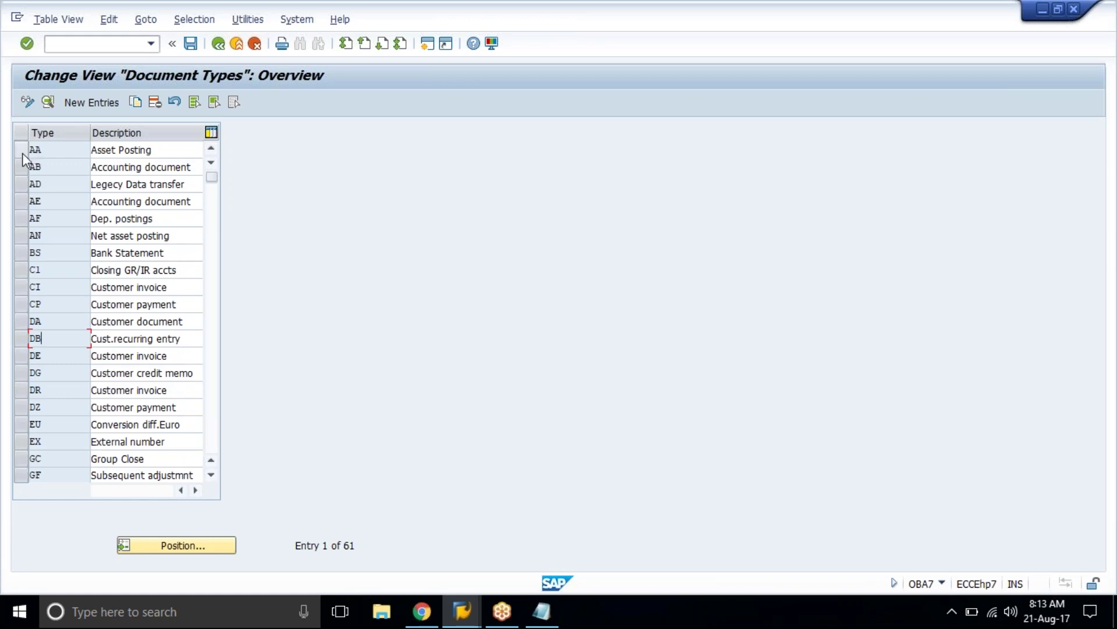
Step: Mark the KA and KR vendor types, then go back to the implementation guide
{"action": "left_click", "coordinate": [56, 152]}
{"action": "left_click", "coordinate": [60, 373]}
{"action": "left_click", "coordinate": [62, 388]}
{"action": "scroll", "coordinate": [63, 408], "scroll_direction": "down", "scroll_amount": 4}
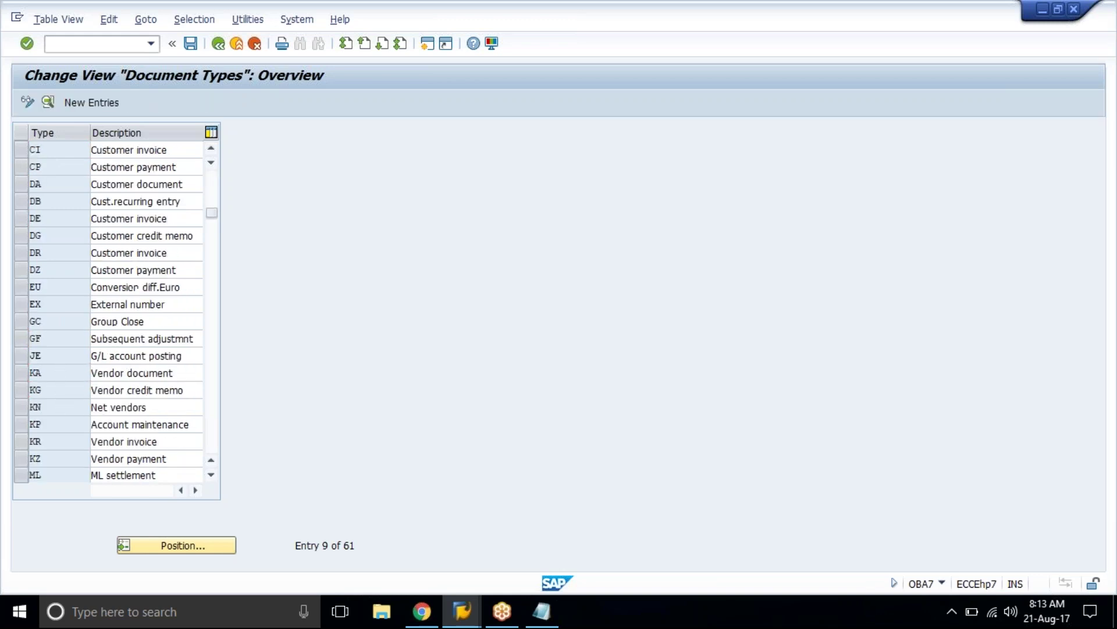
{"action": "left_click", "coordinate": [59, 321]}
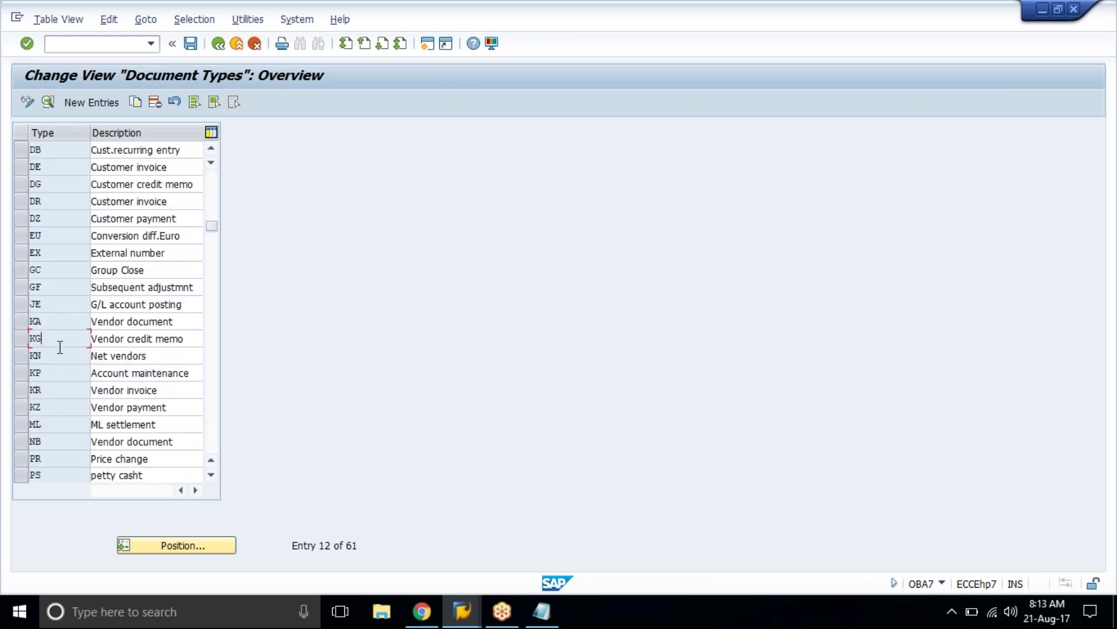
{"action": "left_click", "coordinate": [57, 390]}
{"action": "scroll", "coordinate": [59, 408], "scroll_direction": "down", "scroll_amount": 7}
{"action": "scroll", "coordinate": [50, 284], "scroll_direction": "up", "scroll_amount": 1}
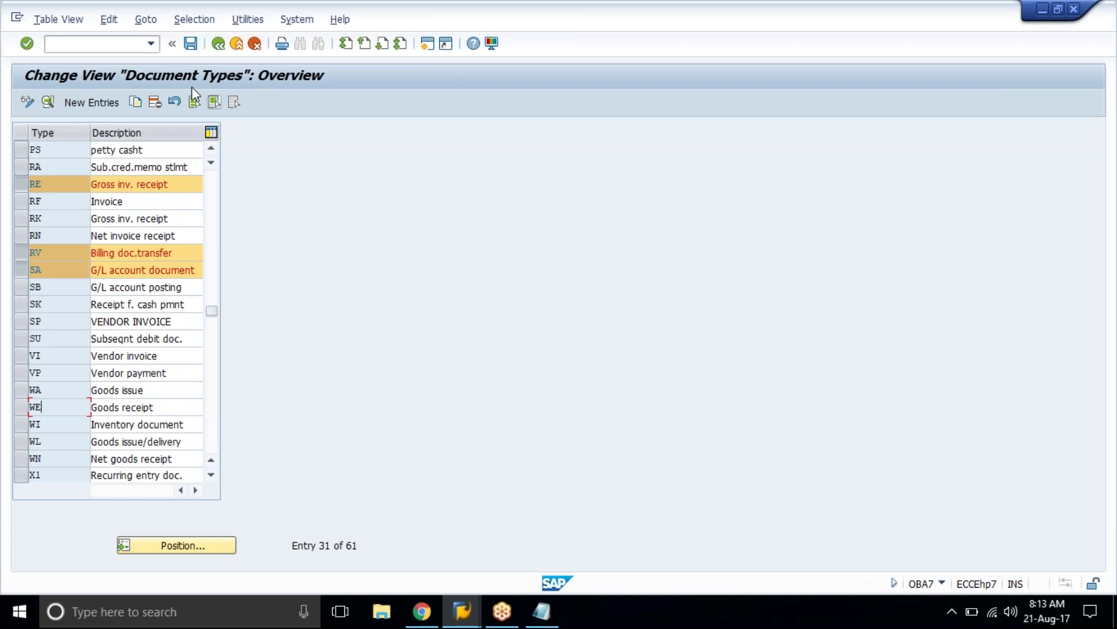
{"action": "left_click", "coordinate": [217, 50]}
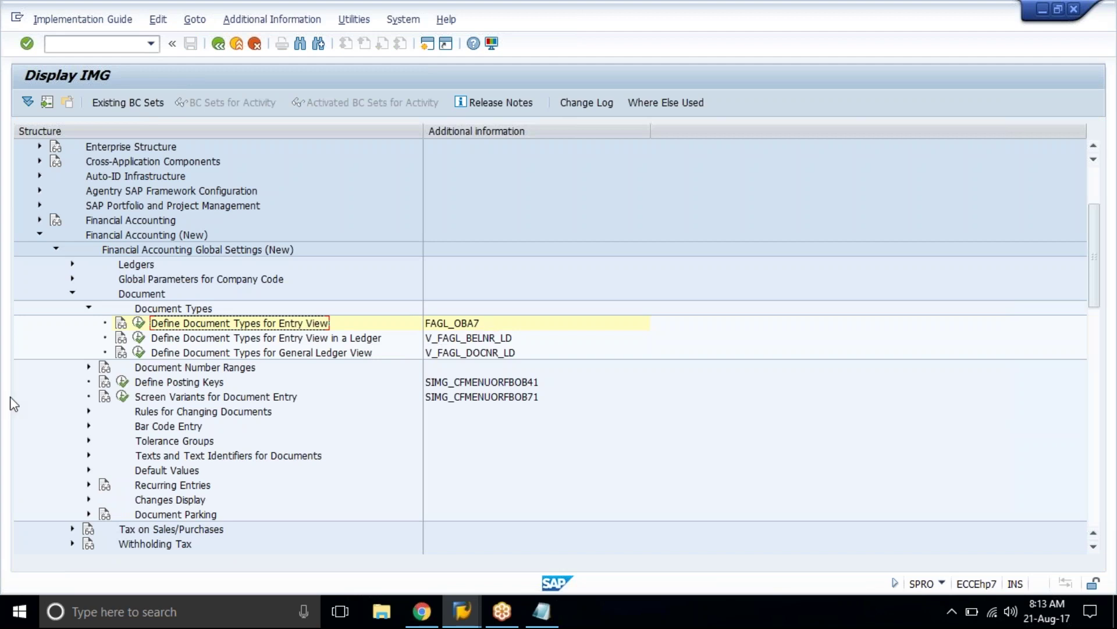
Step: Collapse Document Types, expand Document Number Ranges > Documents in Entry View, and run FAGL_FBN1
{"action": "left_click", "coordinate": [88, 307]}
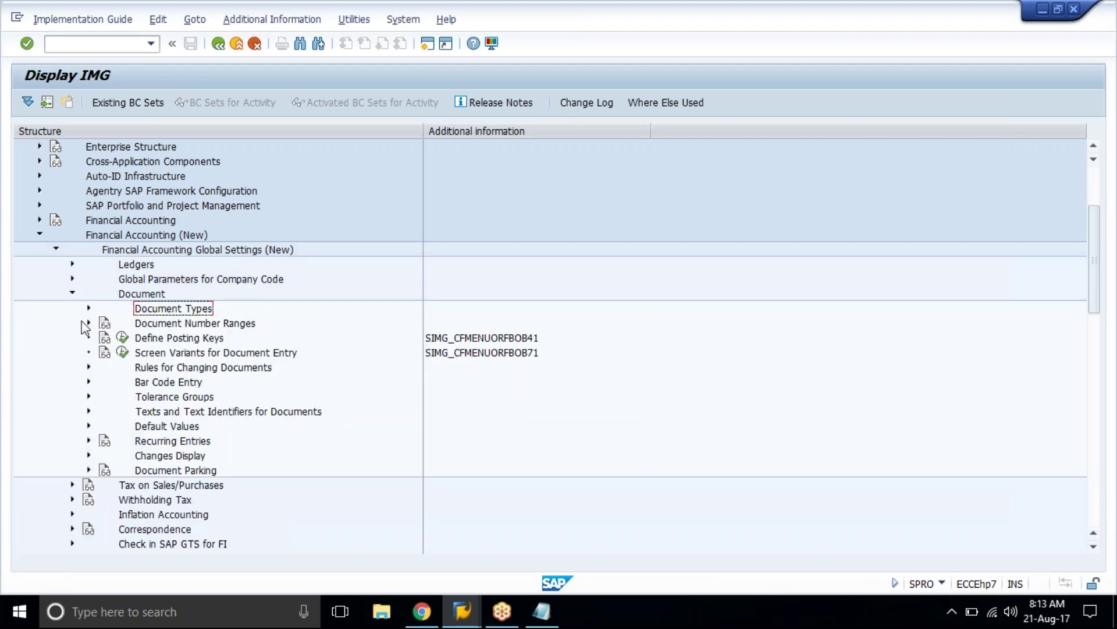
{"action": "left_click", "coordinate": [88, 322]}
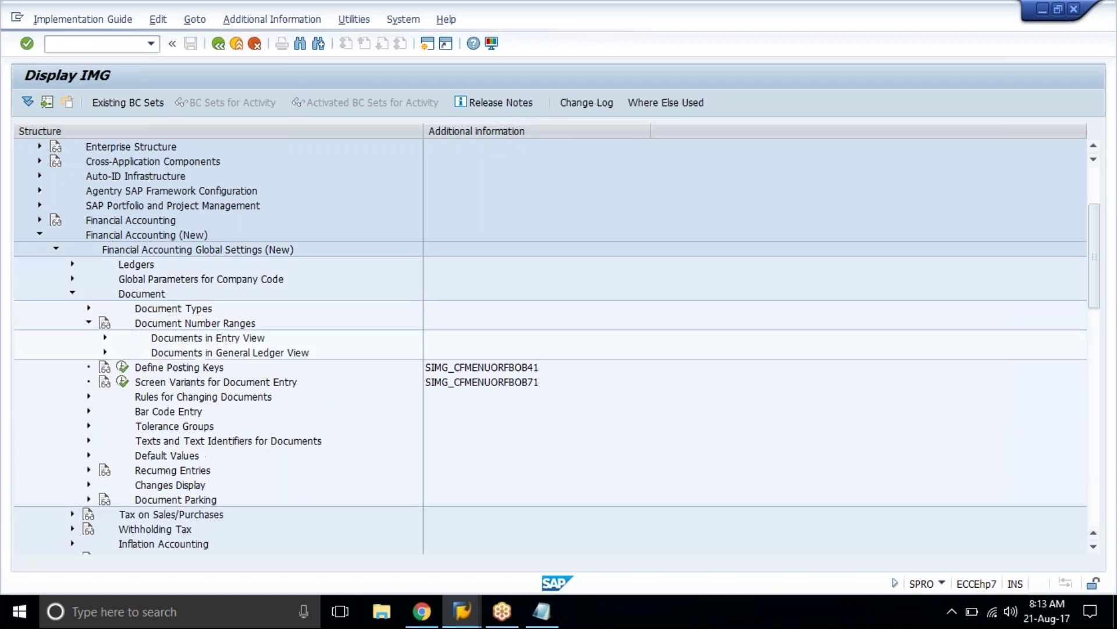
{"action": "left_click", "coordinate": [105, 338]}
{"action": "left_click", "coordinate": [201, 353]}
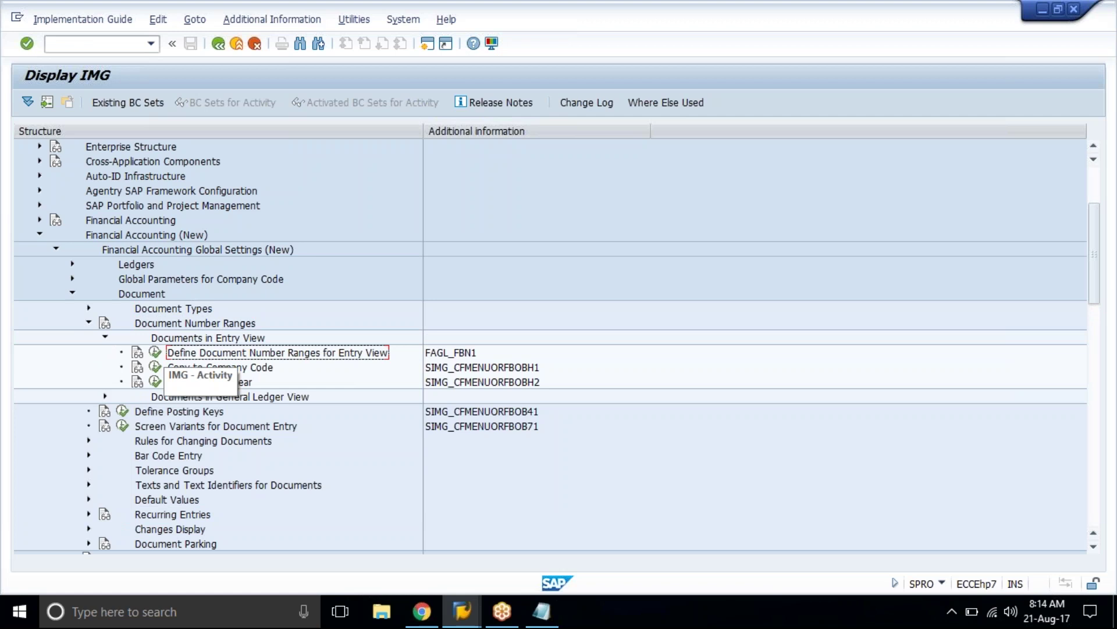
{"action": "left_click", "coordinate": [469, 356]}
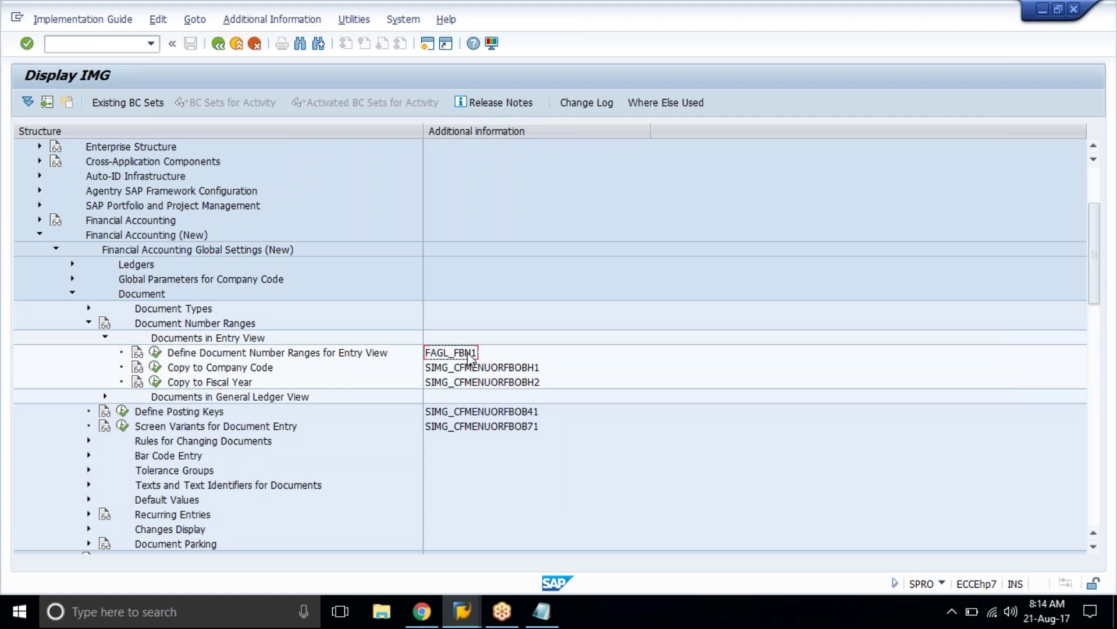
{"action": "left_click", "coordinate": [219, 355]}
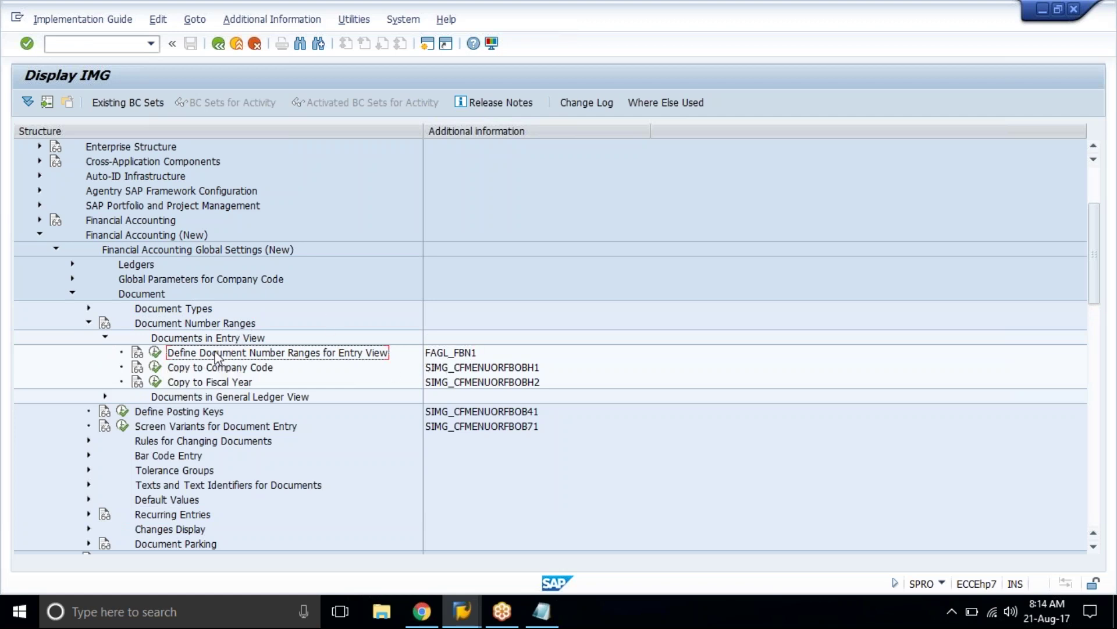
{"action": "left_click", "coordinate": [155, 352]}
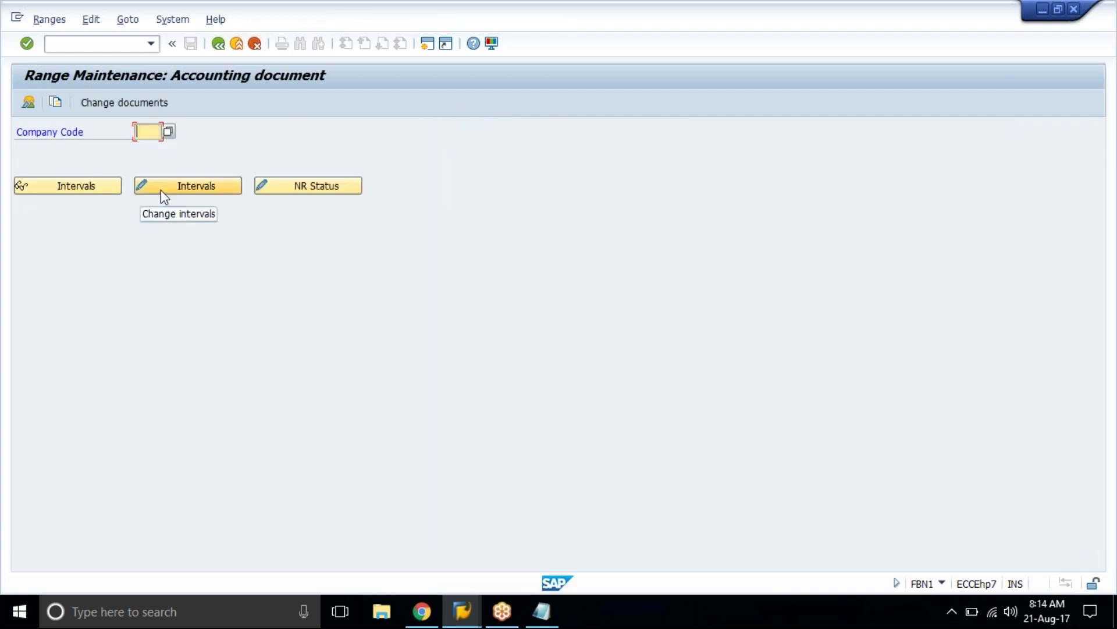
Step: Enter company code TAT1 after TA01 fails, and open its number range intervals for changing
{"action": "type", "text": "tatl"}
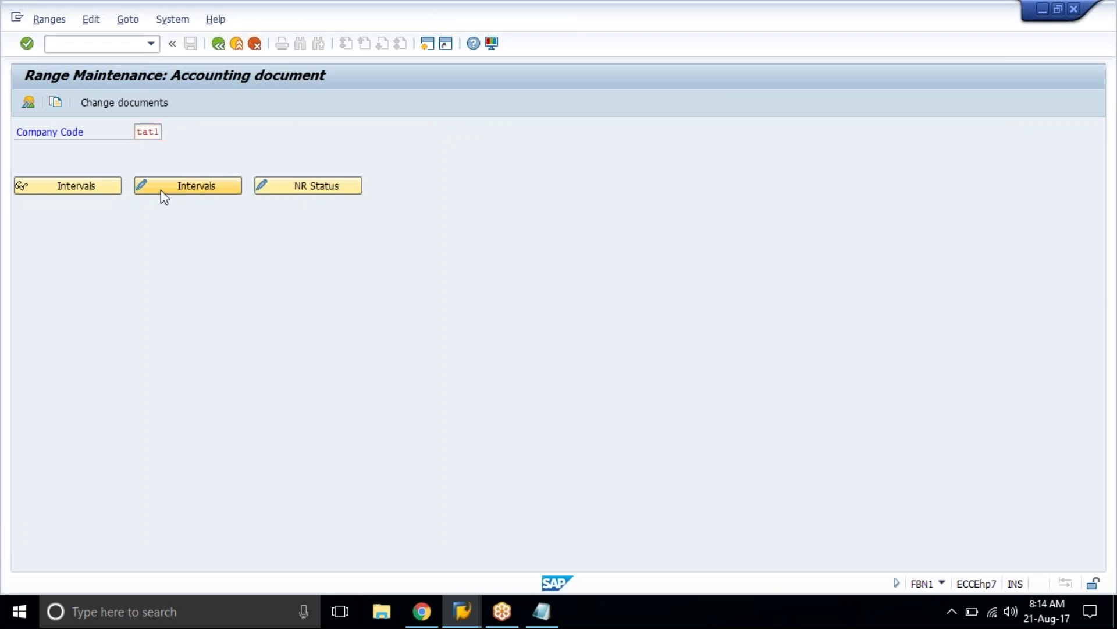
{"action": "key", "text": "Return"}
{"action": "left_click", "coordinate": [160, 190]}
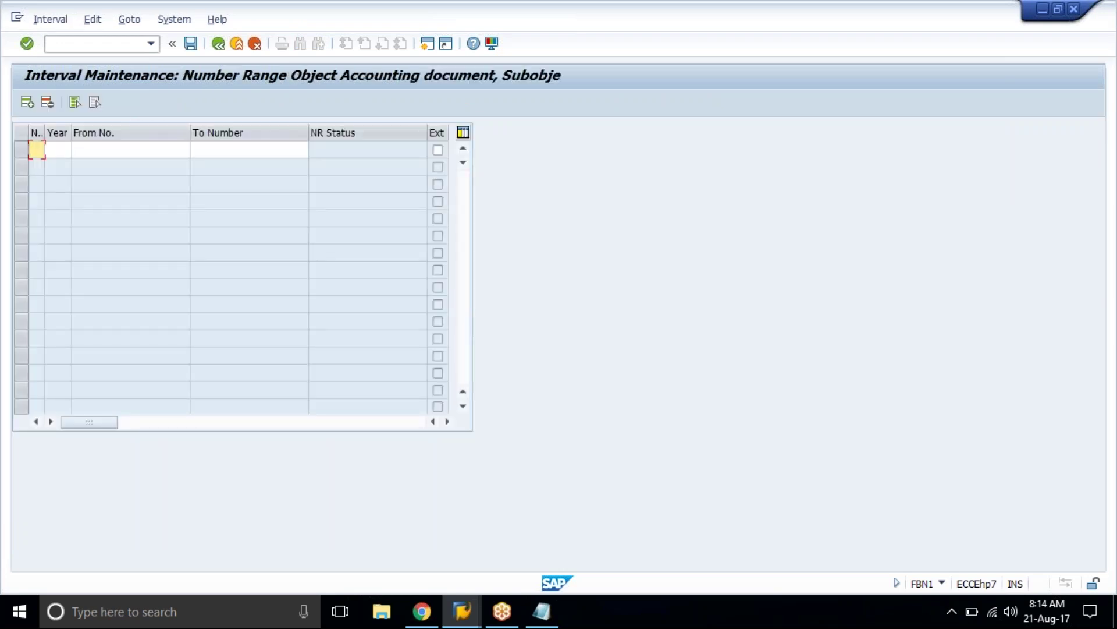
{"action": "left_click", "coordinate": [218, 44]}
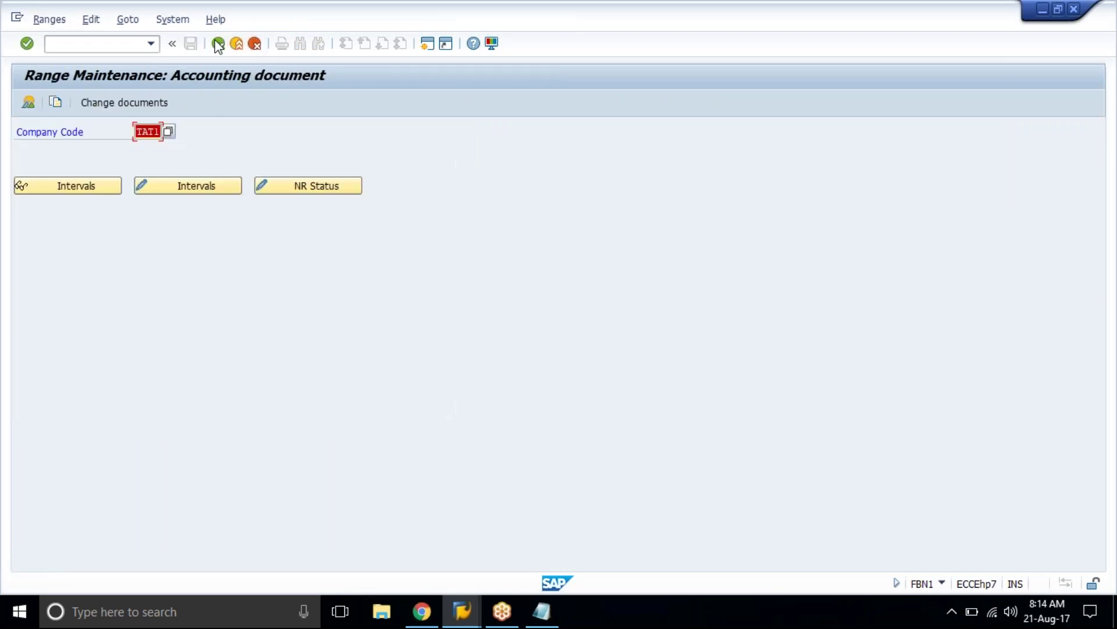
{"action": "type", "text": "ta01"}
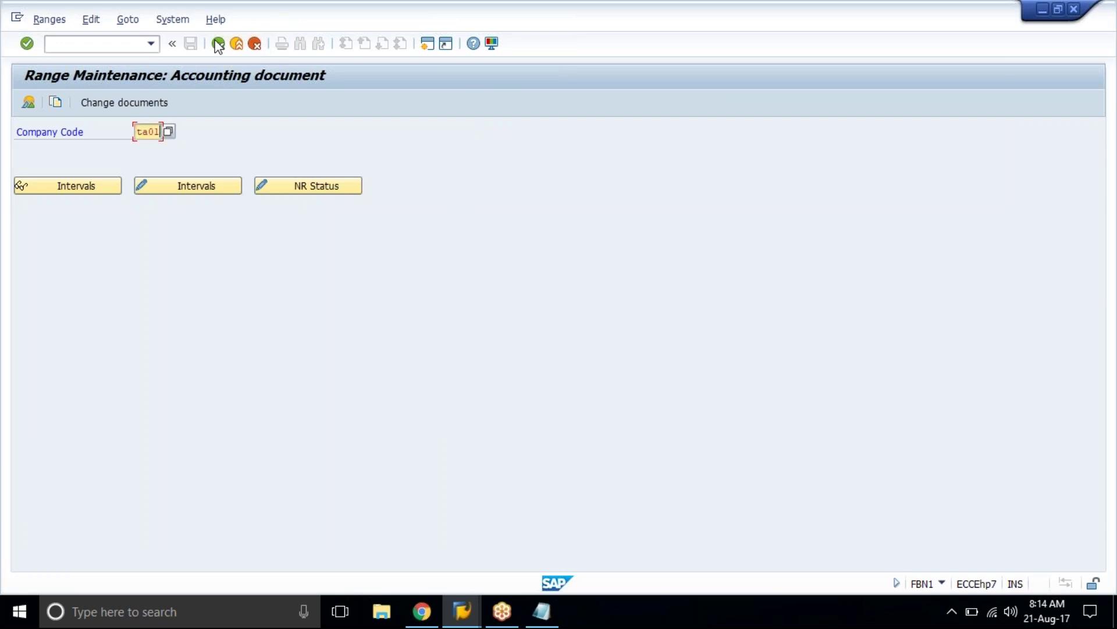
{"action": "key", "text": "Return"}
{"action": "key", "text": "Down"}
{"action": "key", "text": "Return"}
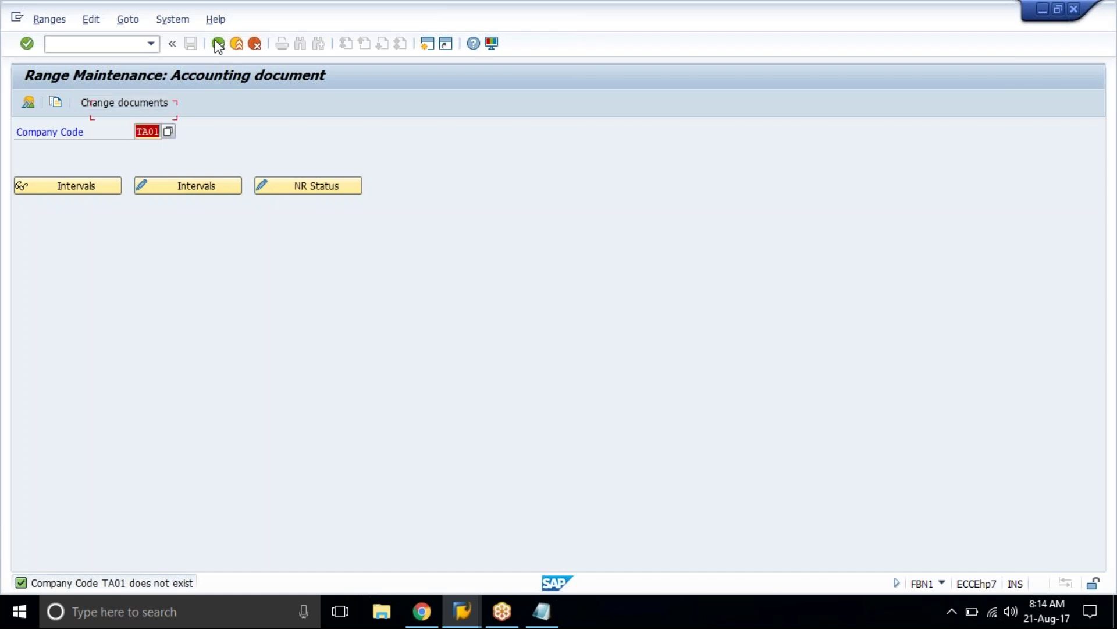
{"action": "type", "text": "tat1"}
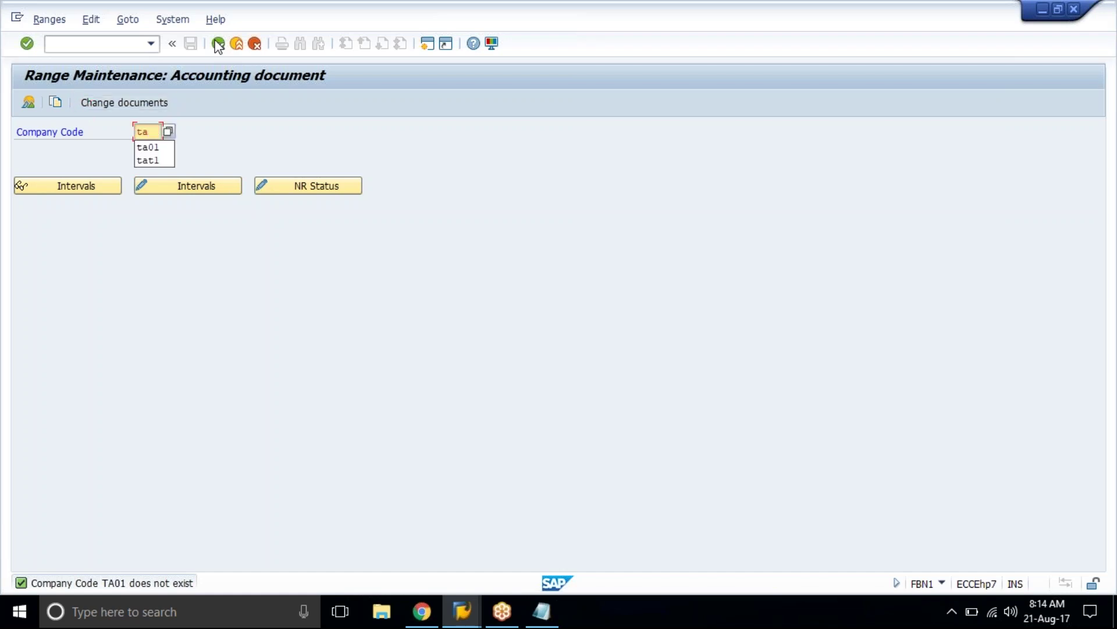
{"action": "key", "text": "Return"}
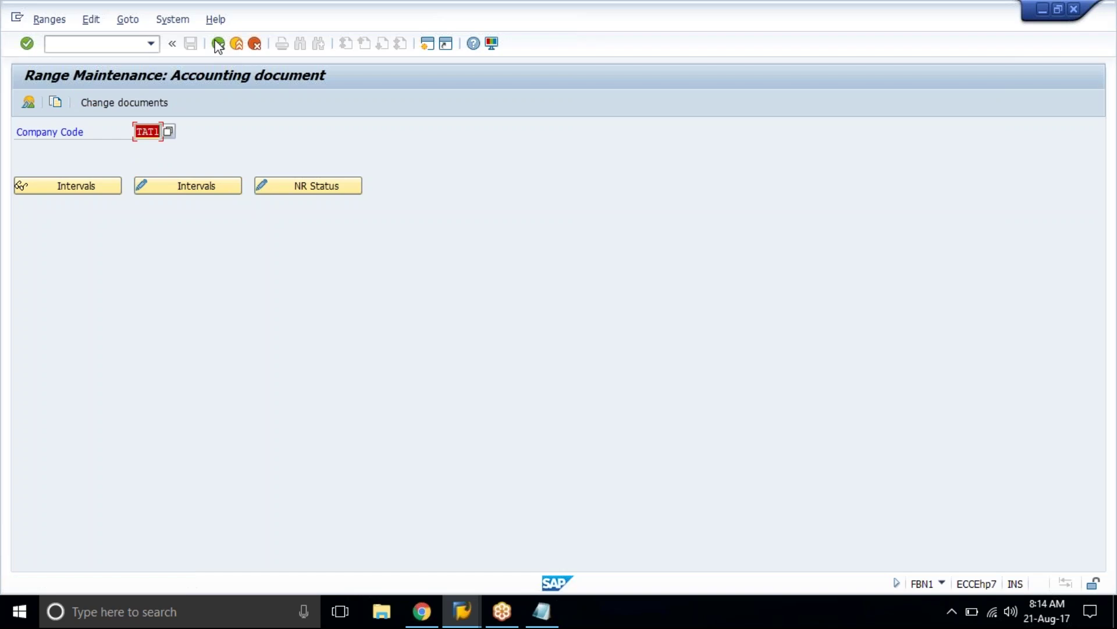
{"action": "left_click", "coordinate": [195, 186]}
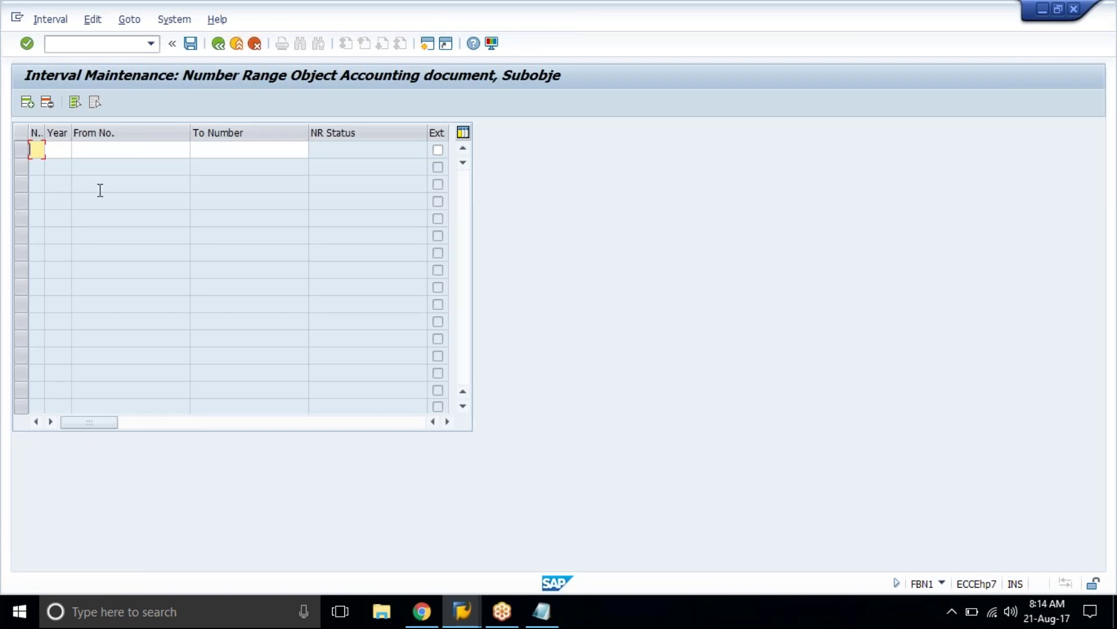
Step: Enter interval 01 for year 2017 covering numbers 1000 to 1999
{"action": "type", "text": "1"}
{"action": "key", "text": "Tab"}
{"action": "type", "text": "20"}
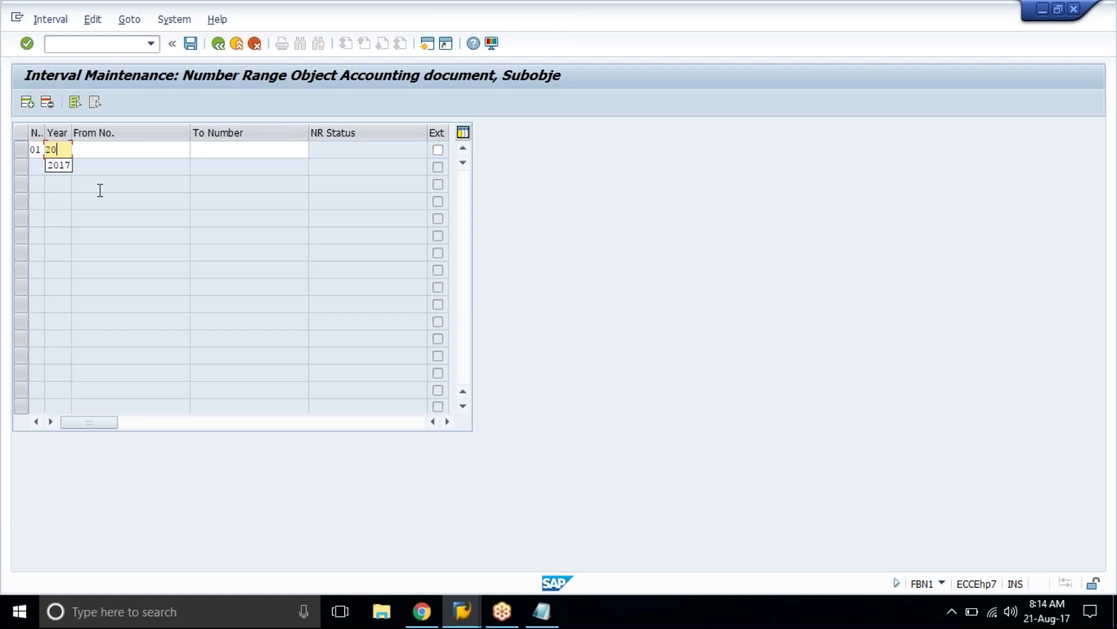
{"action": "type", "text": "17"}
{"action": "key", "text": "Tab"}
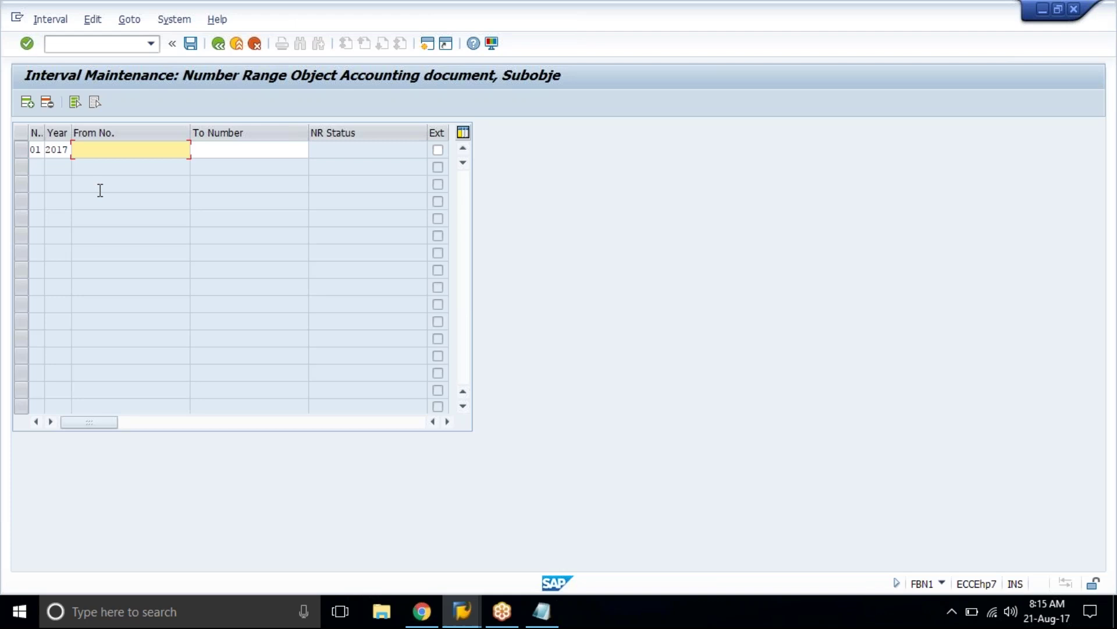
{"action": "type", "text": "000"}
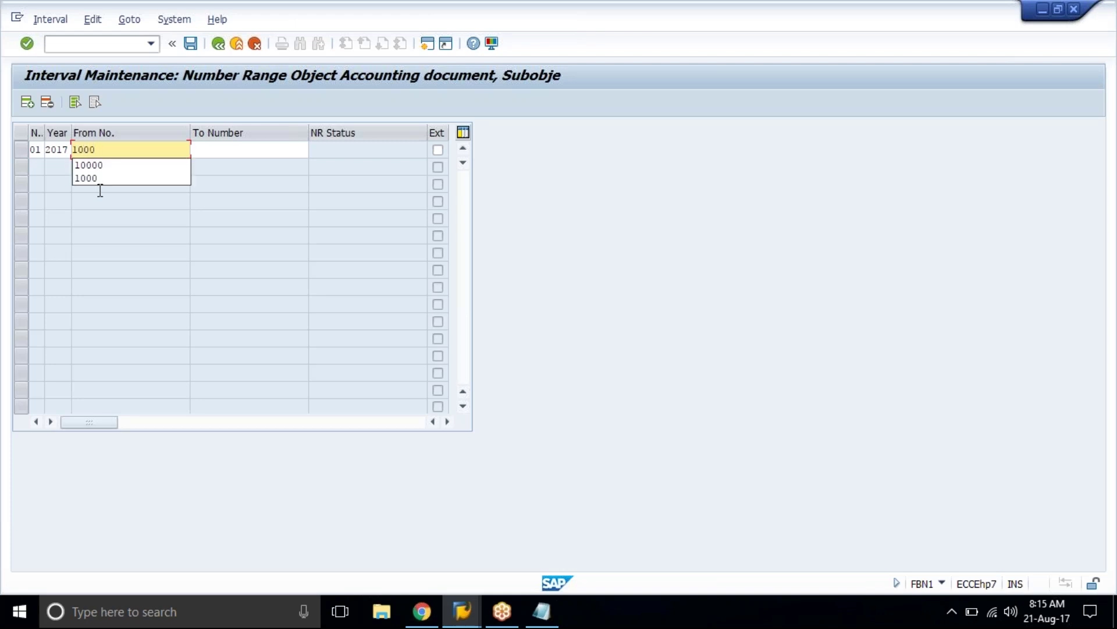
{"action": "key", "text": "Tab"}
{"action": "type", "text": "1999"}
{"action": "key", "text": "Return"}
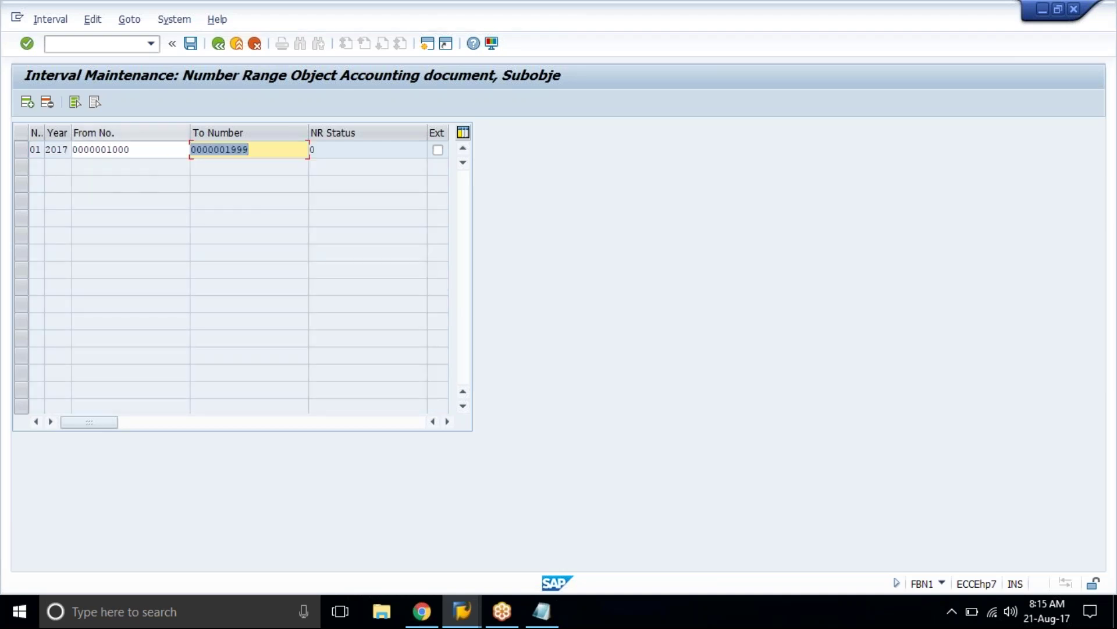
Step: Insert new empty interval rows into the TAT1 interval table
{"action": "left_click", "coordinate": [25, 103]}
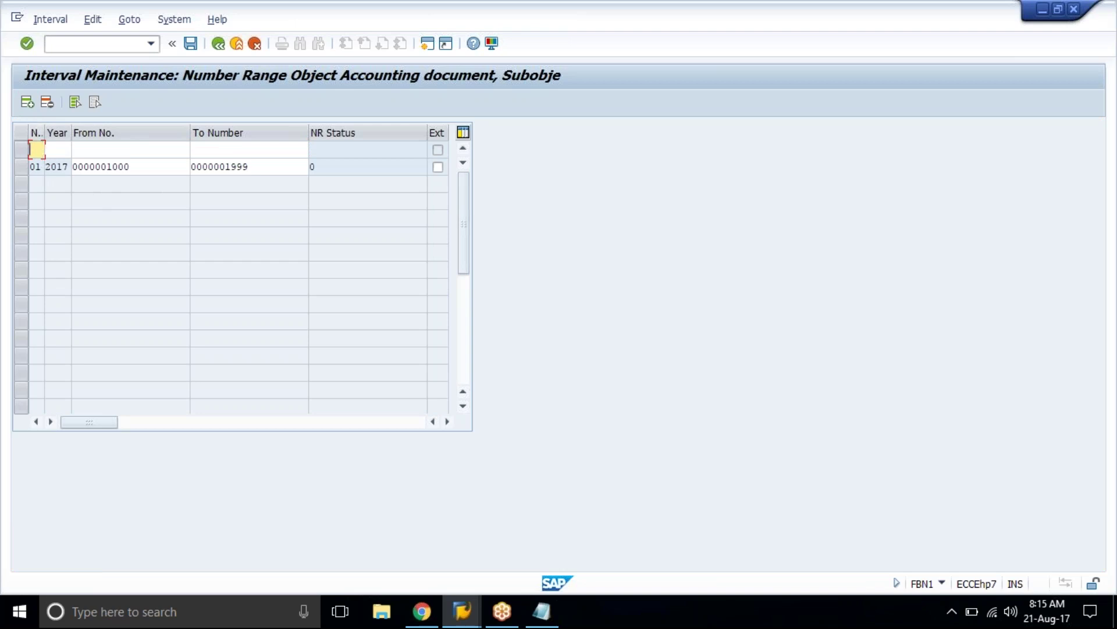
{"action": "left_click", "coordinate": [26, 106]}
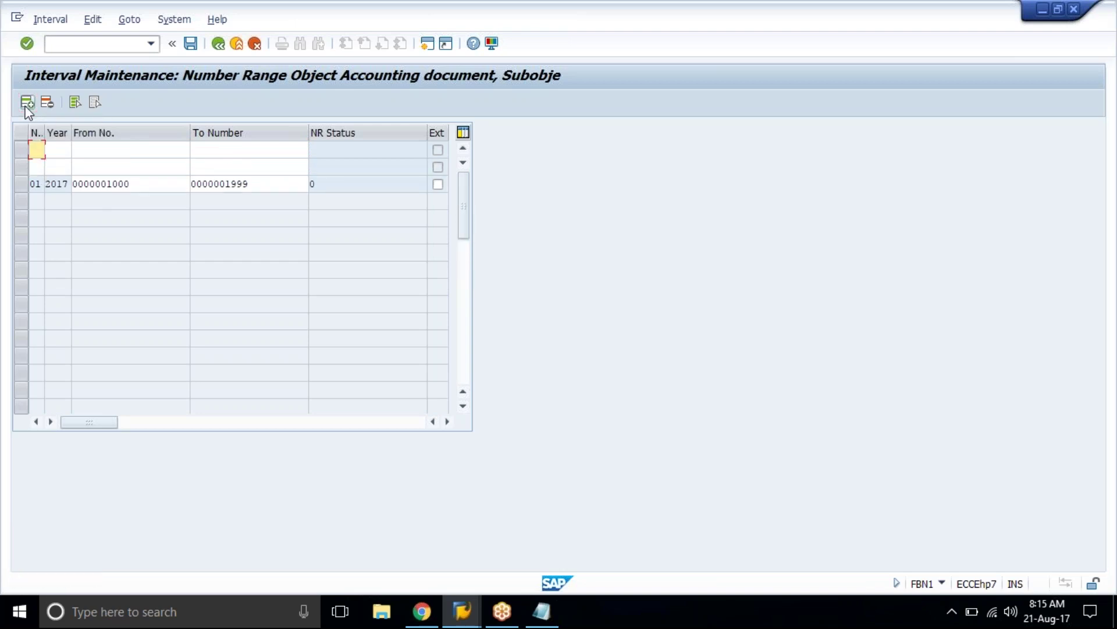
{"action": "left_click", "coordinate": [28, 105]}
{"action": "left_click", "coordinate": [28, 104]}
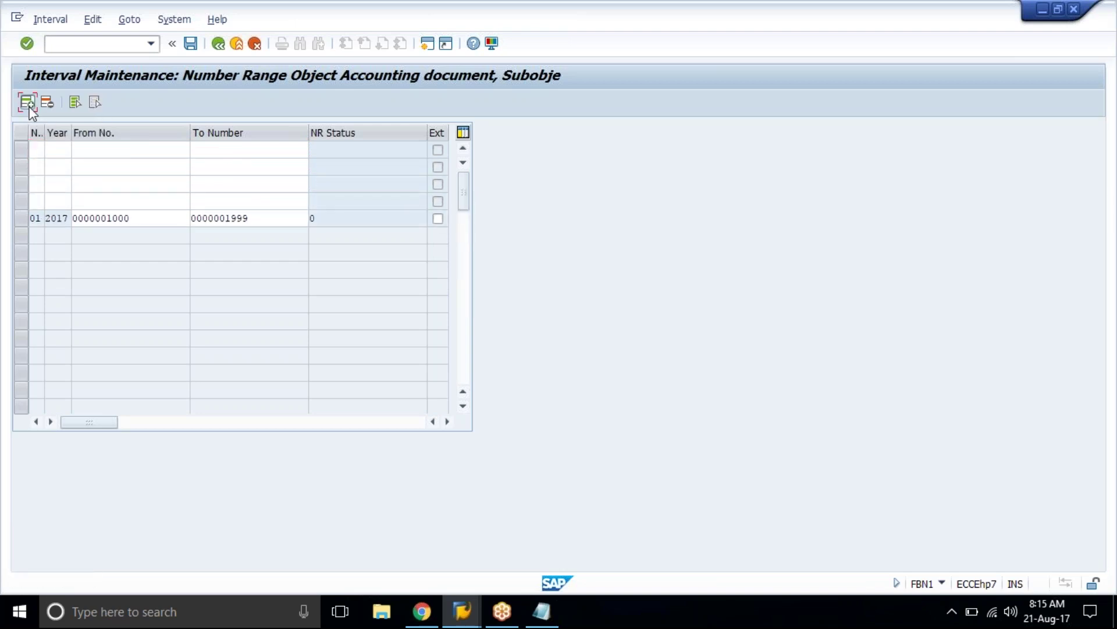
{"action": "left_click", "coordinate": [27, 105]}
{"action": "left_click", "coordinate": [28, 105]}
{"action": "left_click", "coordinate": [27, 105]}
{"action": "left_click", "coordinate": [27, 105]}
{"action": "left_click", "coordinate": [27, 104]}
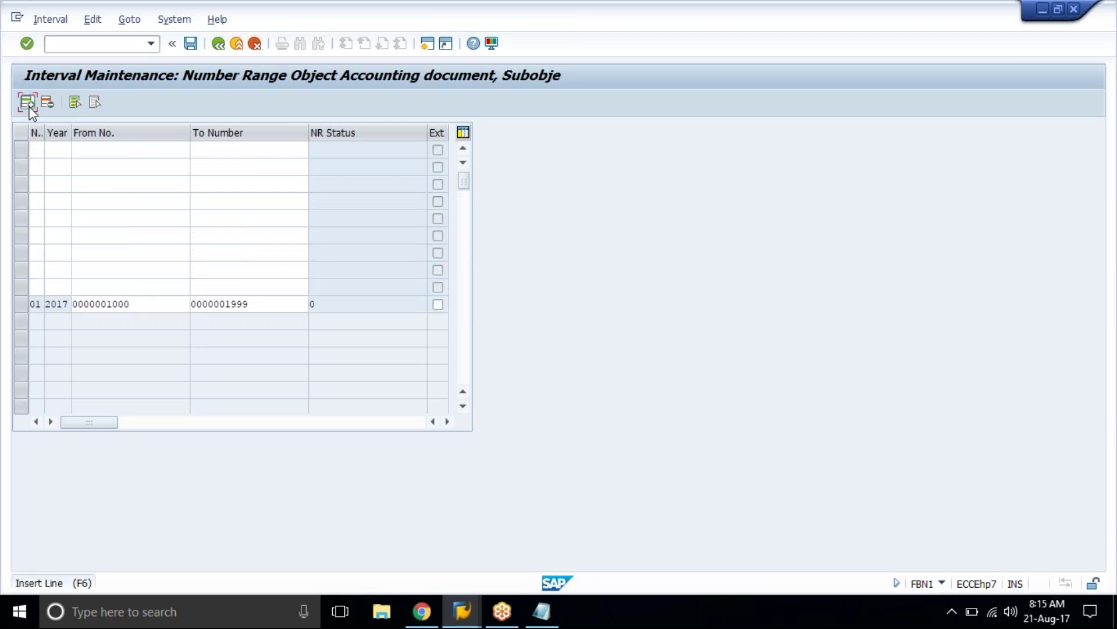
{"action": "left_click", "coordinate": [28, 104]}
{"action": "left_click", "coordinate": [28, 105]}
{"action": "left_click", "coordinate": [27, 105]}
{"action": "left_click", "coordinate": [27, 105]}
{"action": "left_click", "coordinate": [27, 105]}
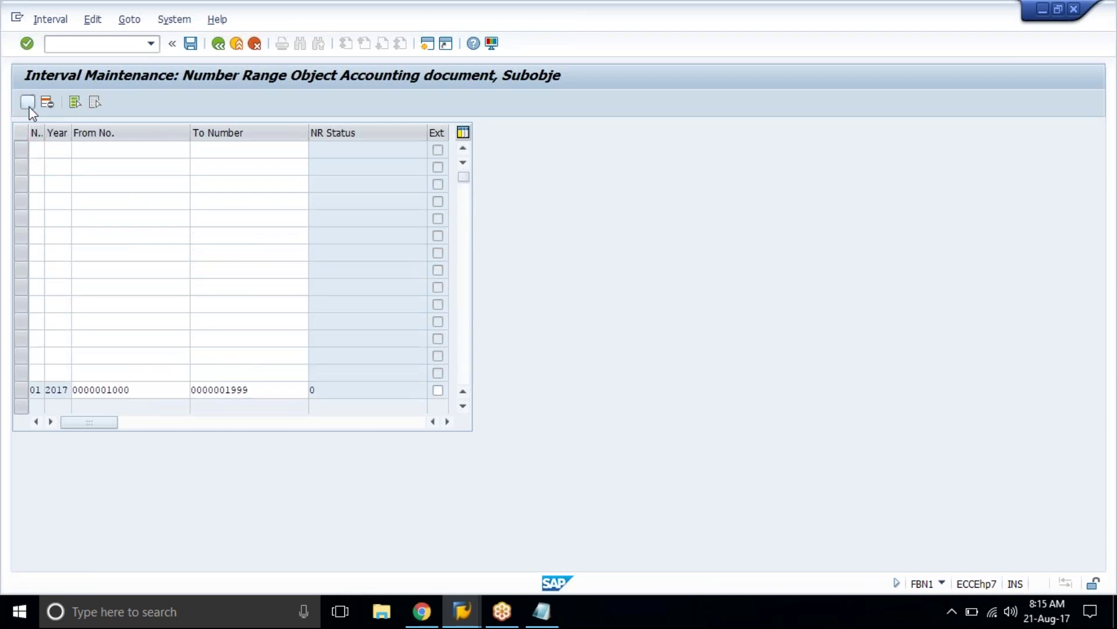
{"action": "left_click", "coordinate": [28, 105]}
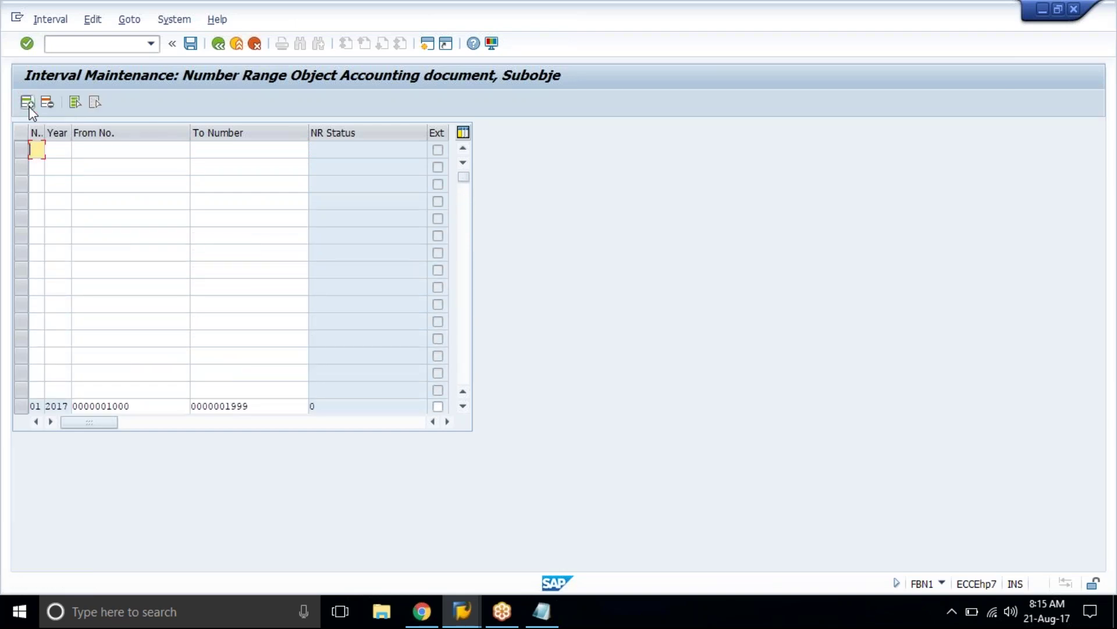
Step: Enter interval 02 for 2017 from 2000 to 2999 and confirm it
{"action": "type", "text": "02"}
{"action": "key", "text": "Tab"}
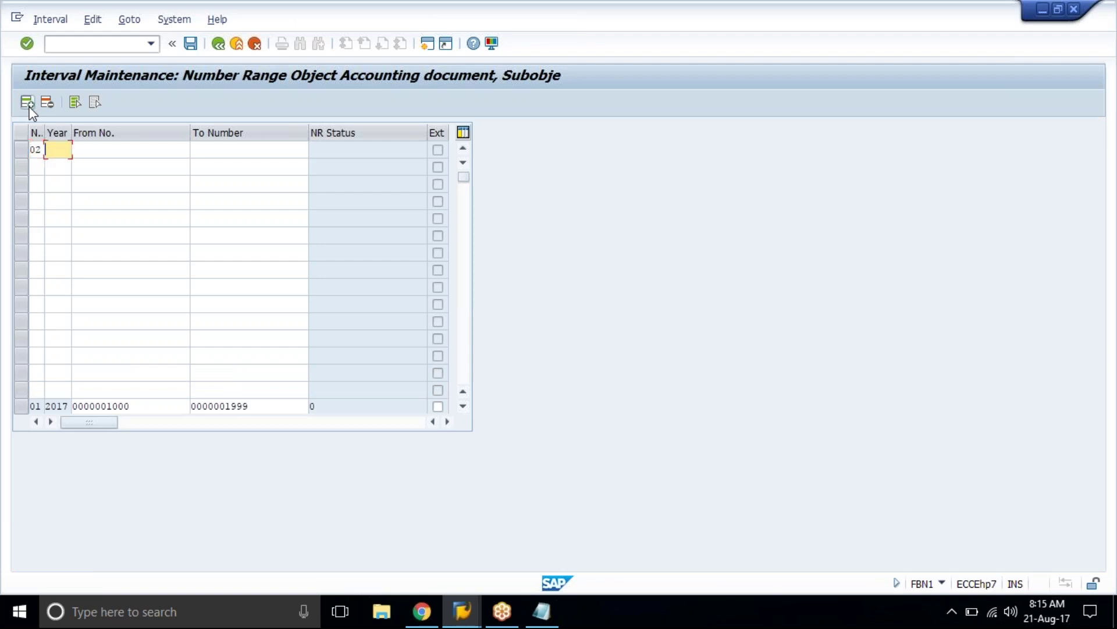
{"action": "type", "text": "2017"}
{"action": "key", "text": "Tab"}
{"action": "type", "text": "2000"}
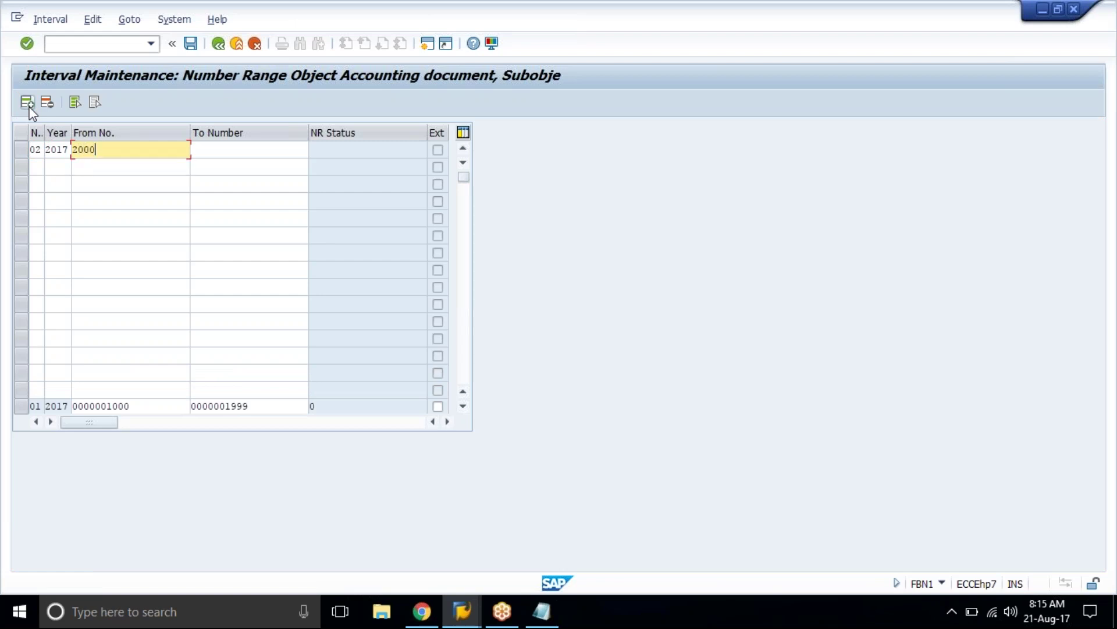
{"action": "key", "text": "Tab"}
{"action": "type", "text": "2999"}
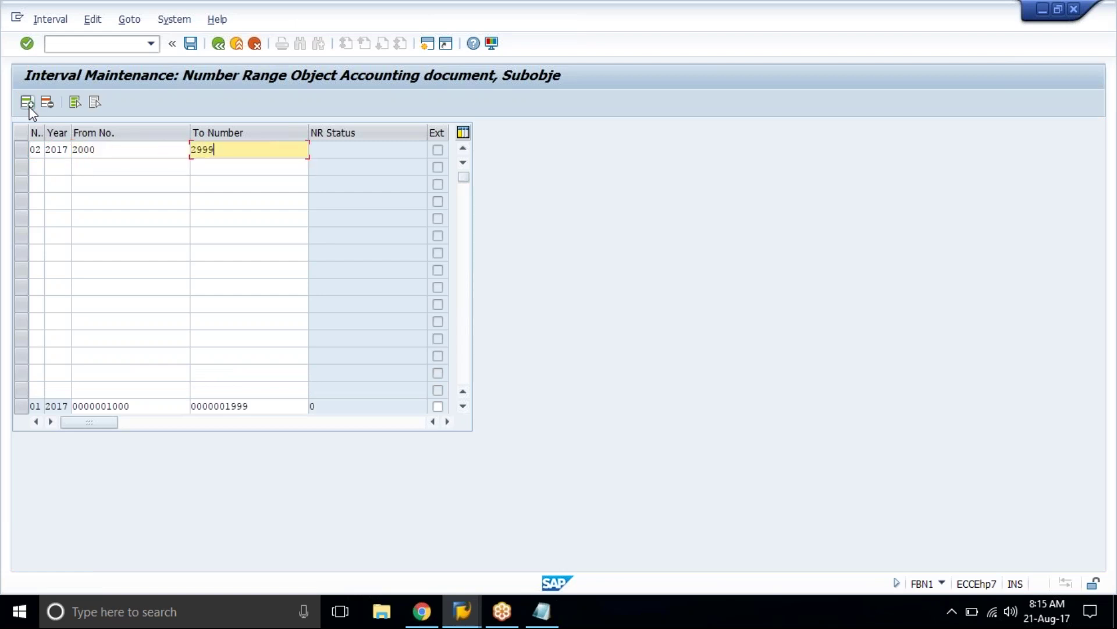
{"action": "key", "text": "Return"}
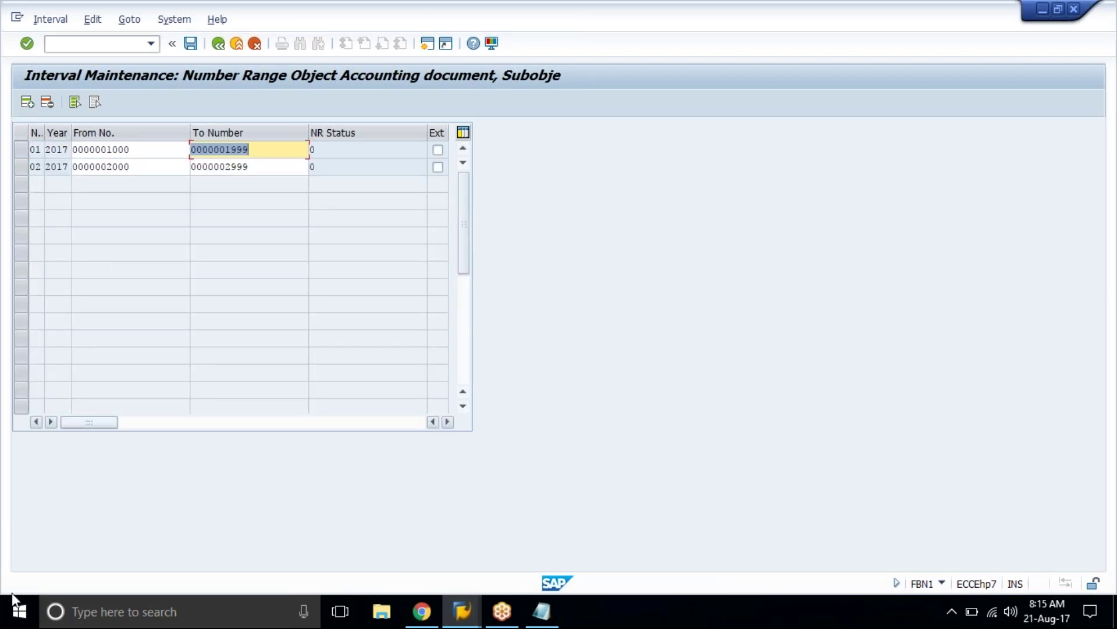
Step: Launch Microsoft Office Excel 2007 from the Start menu and select column A
{"action": "left_click", "coordinate": [13, 613]}
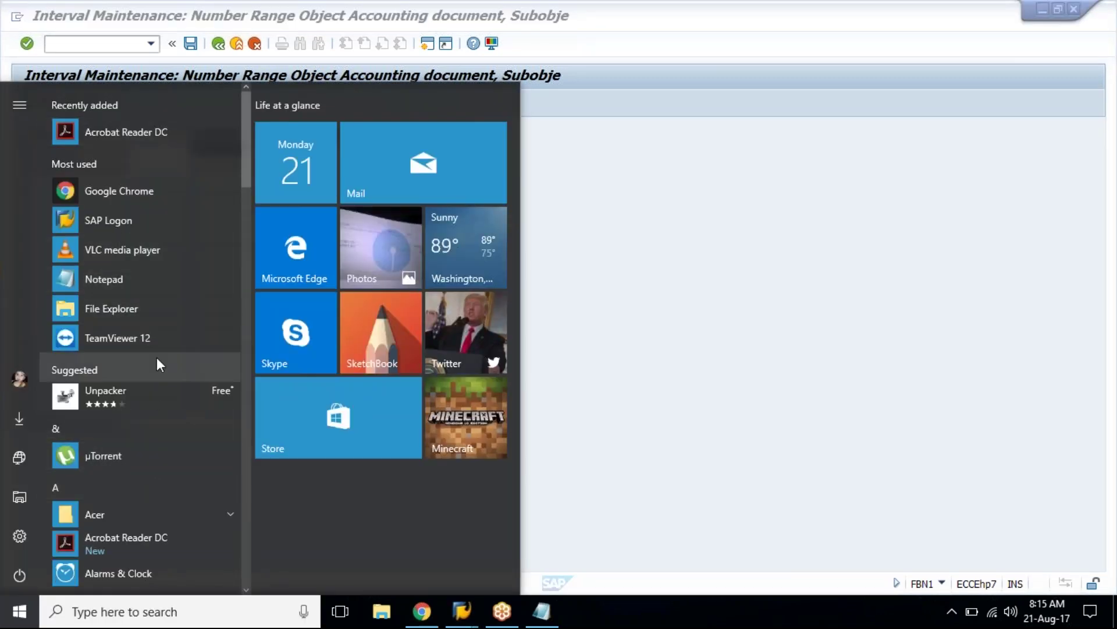
{"action": "scroll", "coordinate": [157, 360], "scroll_direction": "down", "scroll_amount": 10}
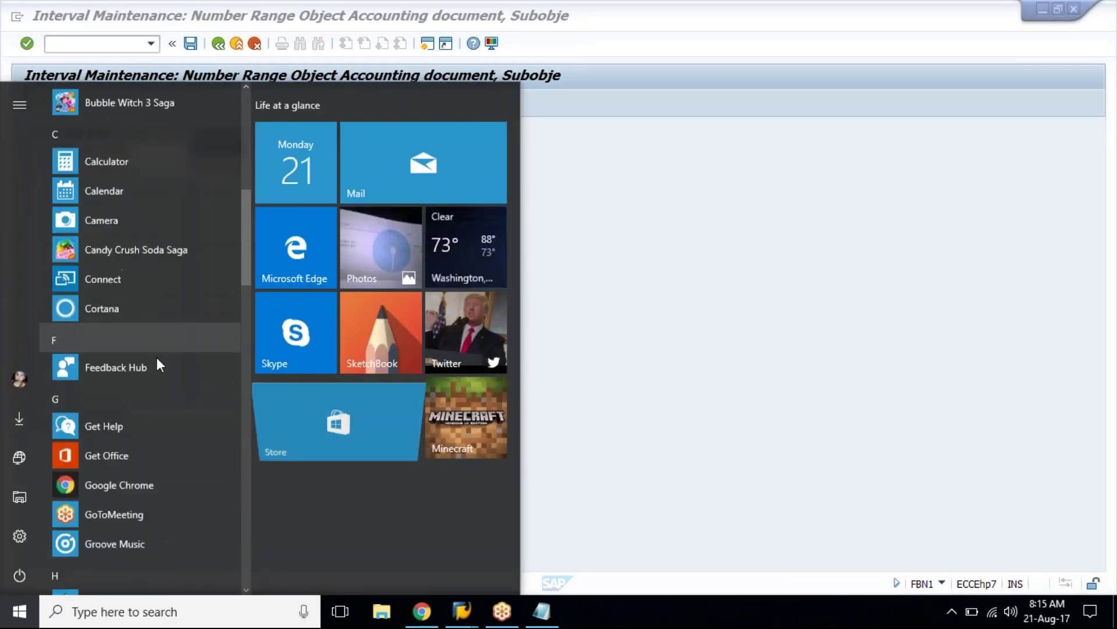
{"action": "scroll", "coordinate": [156, 357], "scroll_direction": "down", "scroll_amount": 5}
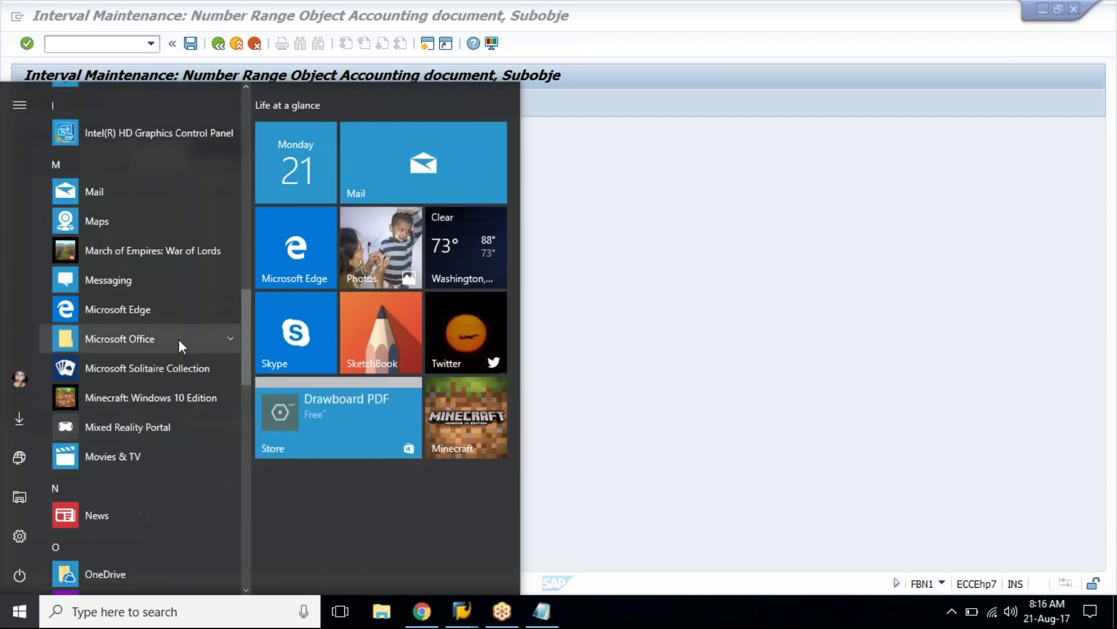
{"action": "left_click", "coordinate": [179, 340]}
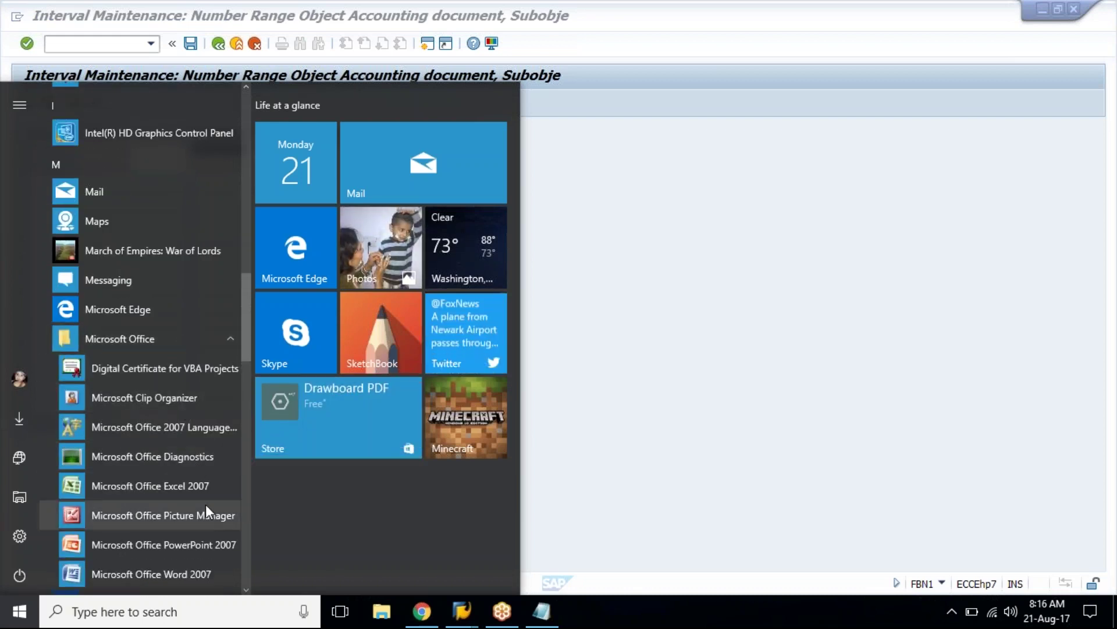
{"action": "left_click", "coordinate": [205, 492]}
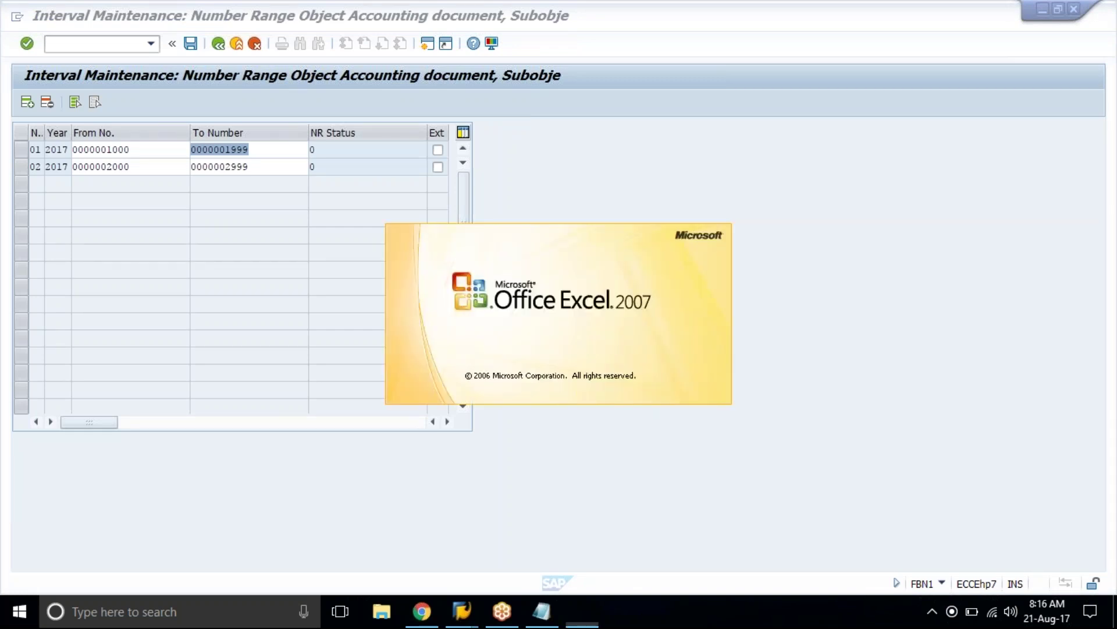
{"action": "left_click", "coordinate": [205, 491]}
{"action": "left_click", "coordinate": [50, 146]}
{"action": "right_click", "coordinate": [59, 197]}
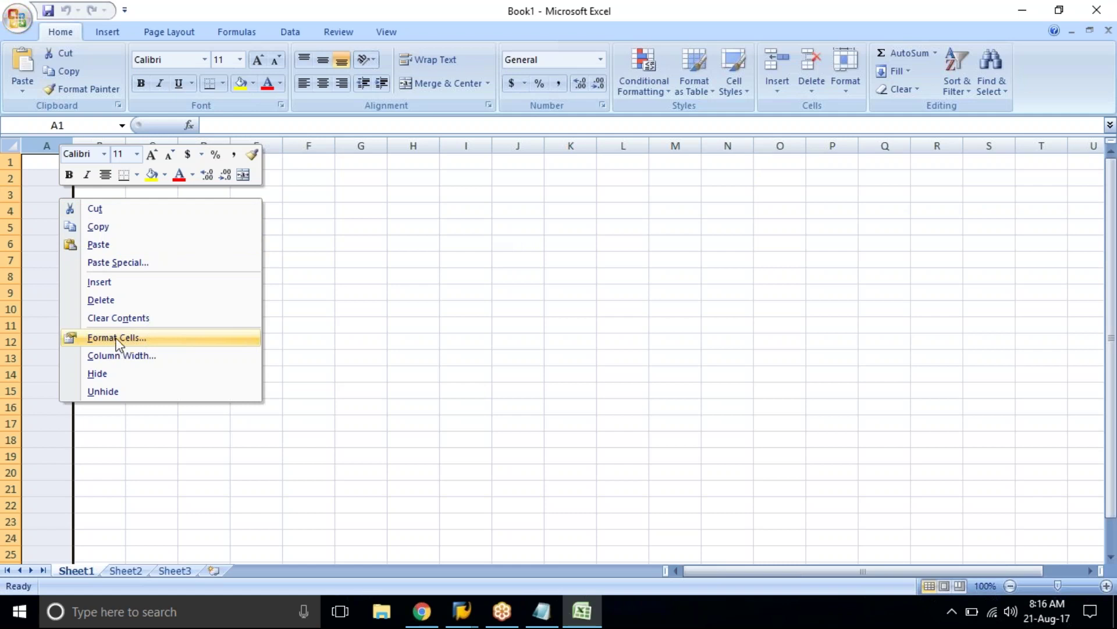
Step: Format column A with the Text number format
{"action": "key", "text": "Escape"}
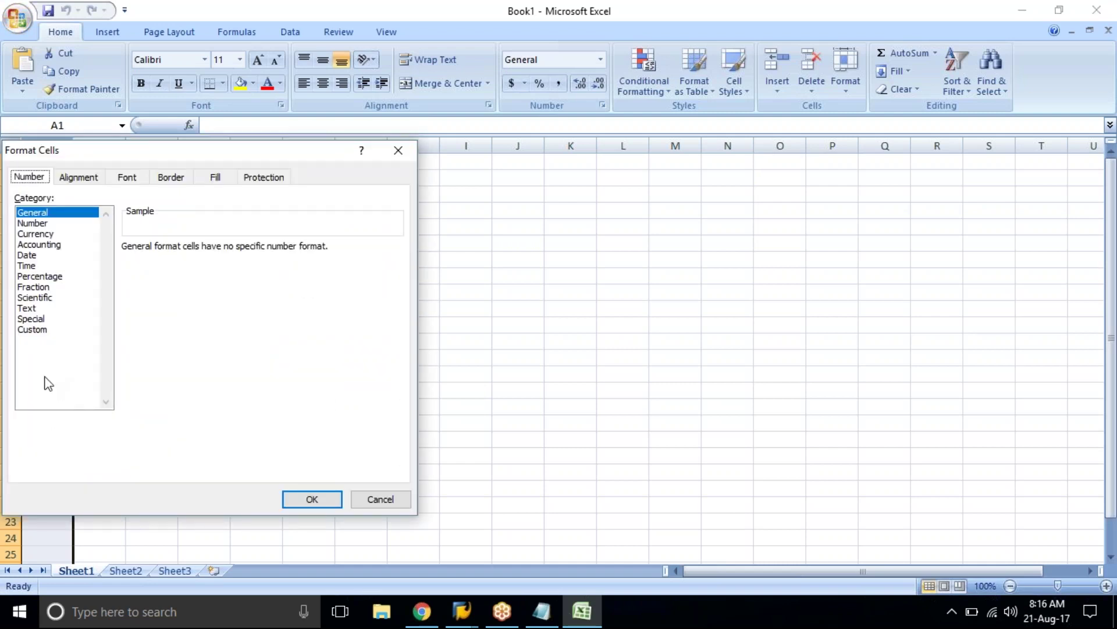
{"action": "left_click", "coordinate": [32, 311]}
{"action": "key", "text": "Return"}
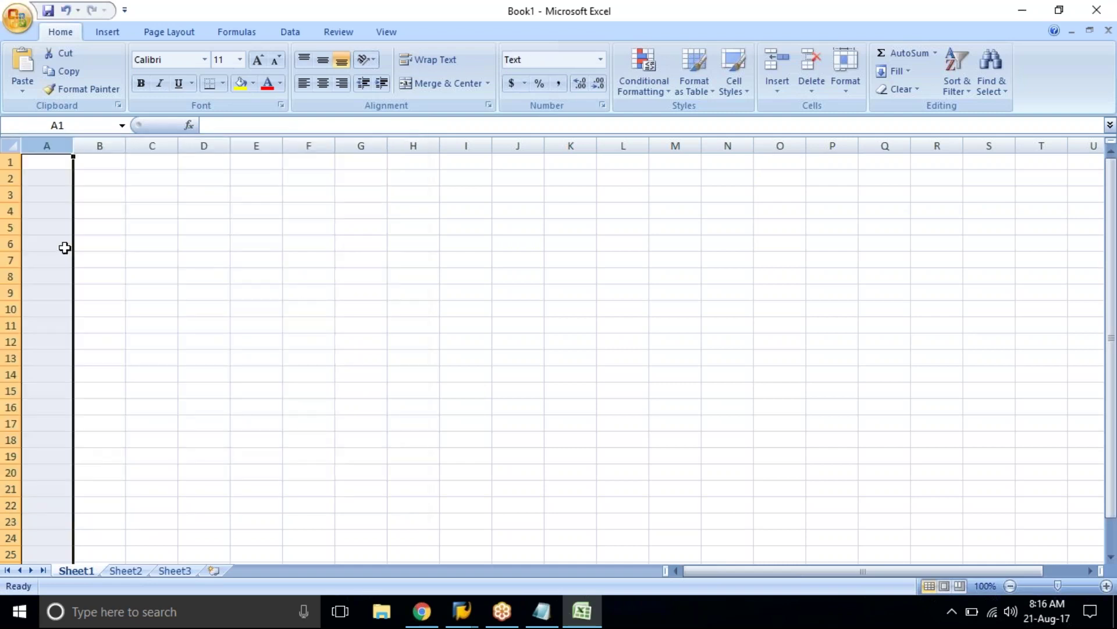
Step: Enter 01, 02, 03 in A1:A3 and fill the series down to 22
{"action": "left_click", "coordinate": [48, 166]}
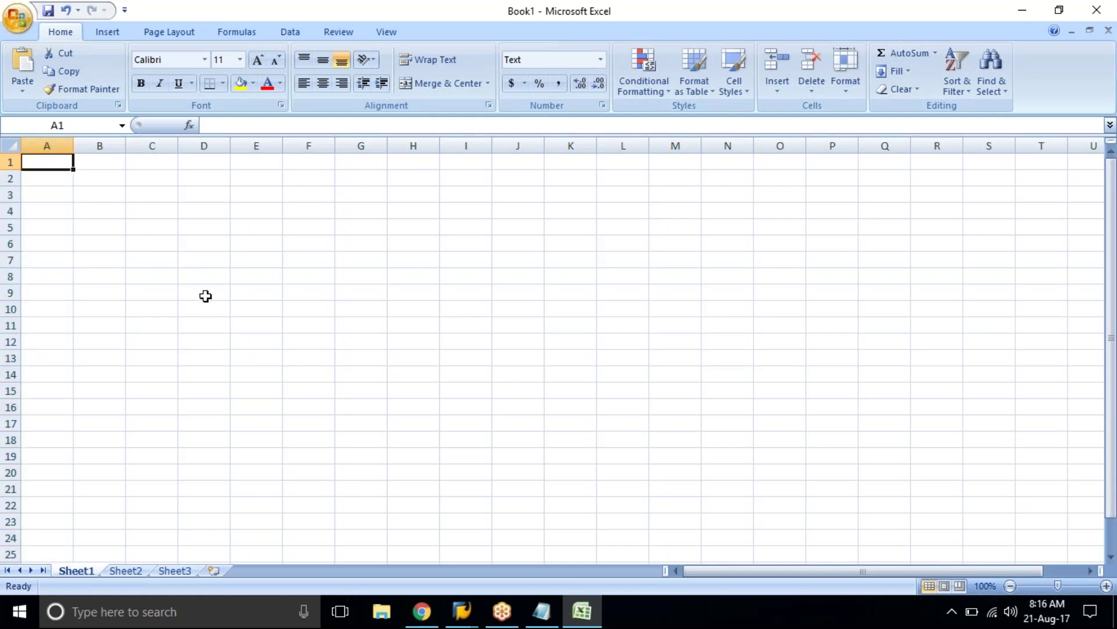
{"action": "type", "text": "03"}
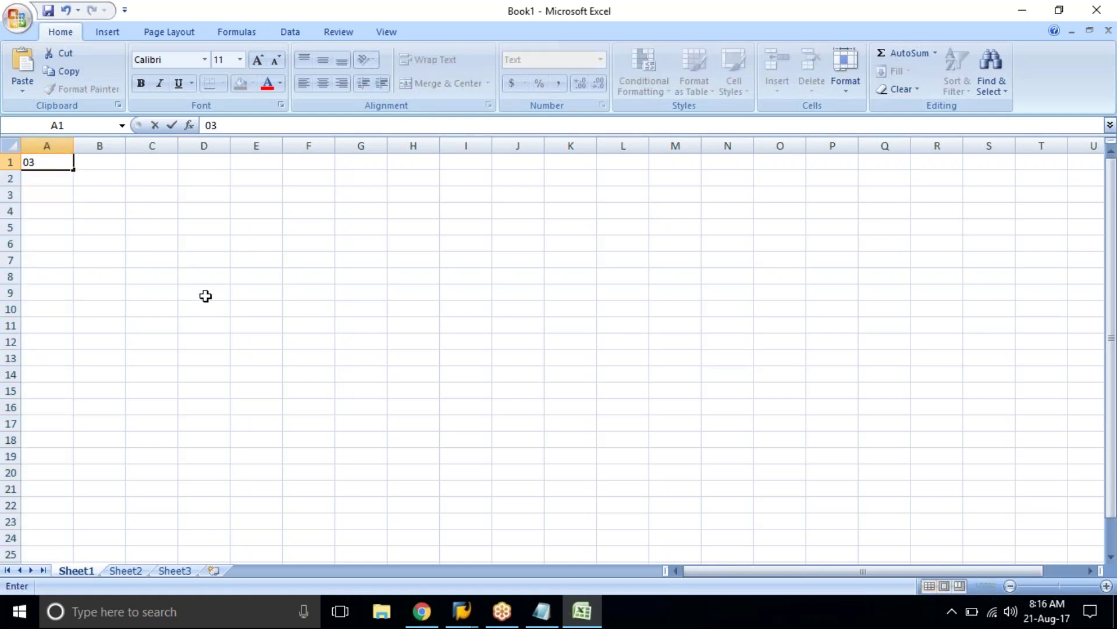
{"action": "key", "text": "Return"}
{"action": "type", "text": "0"}
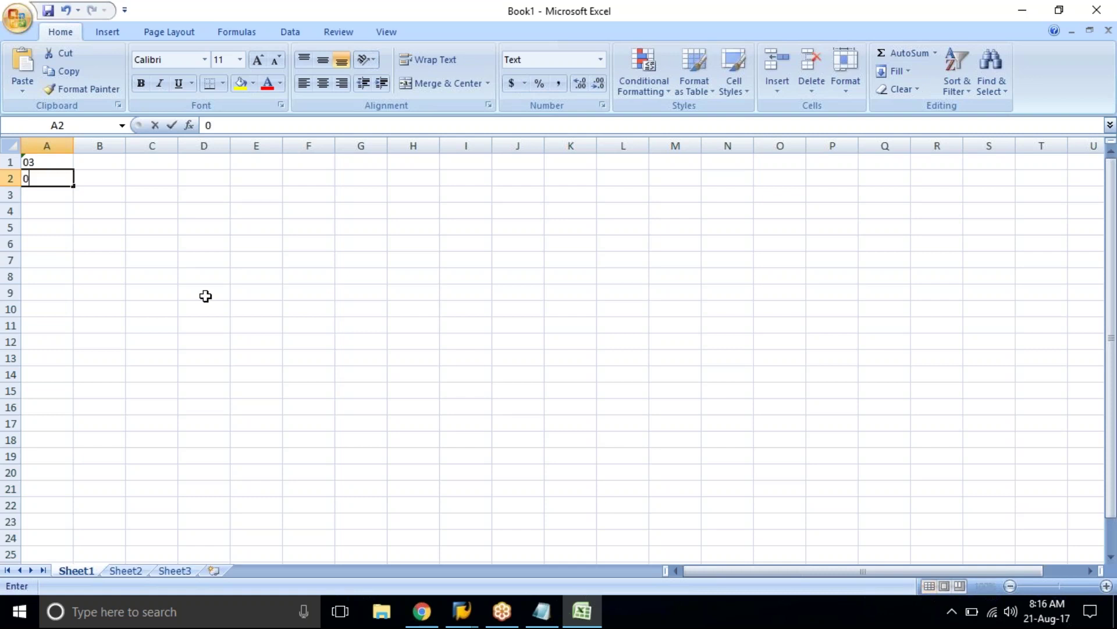
{"action": "key", "text": "BackSpace"}
{"action": "key", "text": "Escape"}
{"action": "key", "text": "Up"}
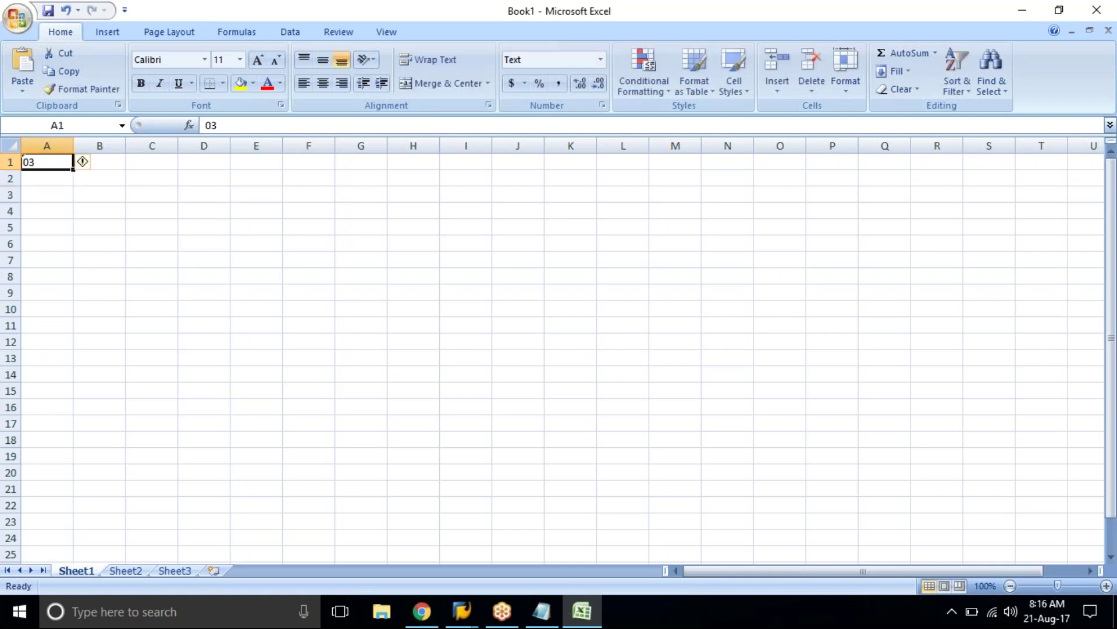
{"action": "type", "text": "01"}
{"action": "key", "text": "Return"}
{"action": "type", "text": "02"}
{"action": "key", "text": "Return"}
{"action": "type", "text": "03"}
{"action": "key", "text": "Return"}
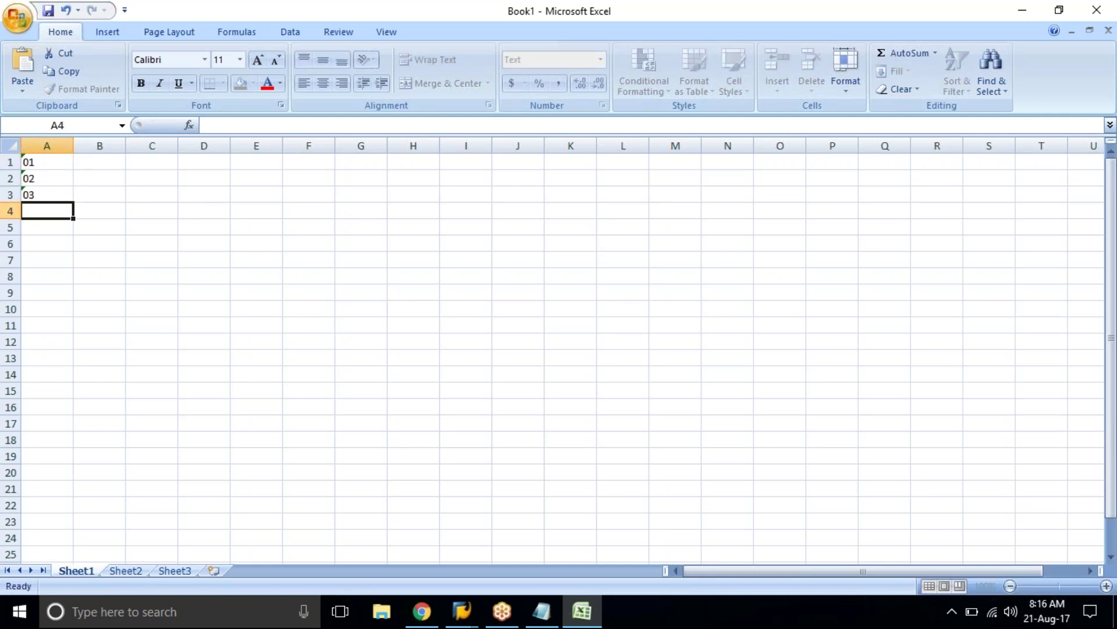
{"action": "left_click_drag", "start_coordinate": [38, 167], "coordinate": [99, 510]}
{"action": "left_click", "coordinate": [96, 325]}
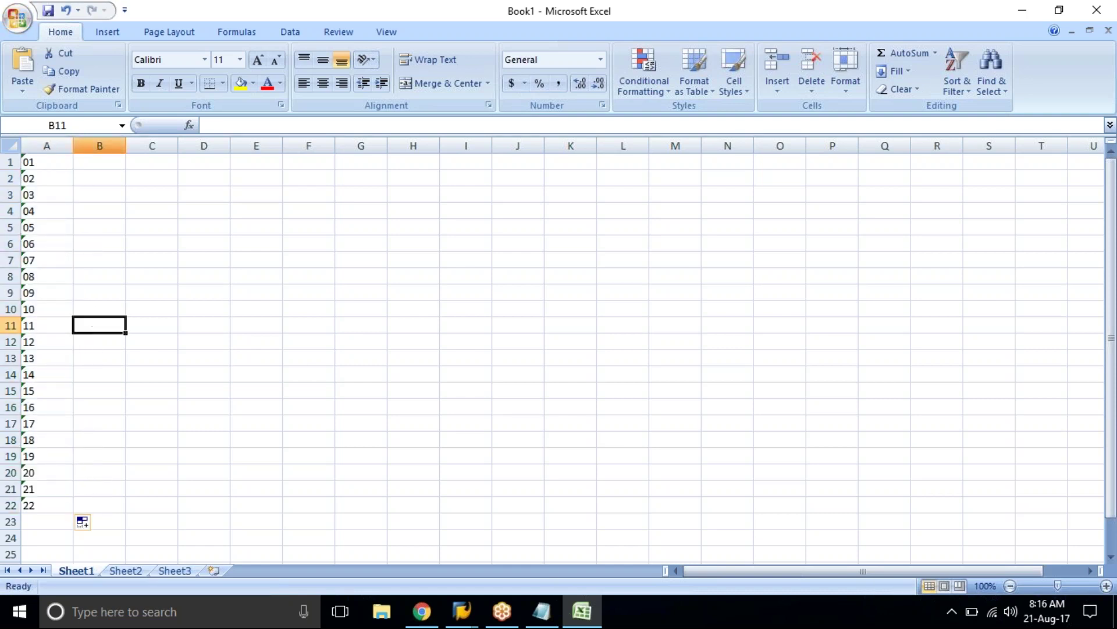
Step: Enter the year 2017 in cells B1 and B2
{"action": "left_click", "coordinate": [98, 163]}
{"action": "type", "text": "2017"}
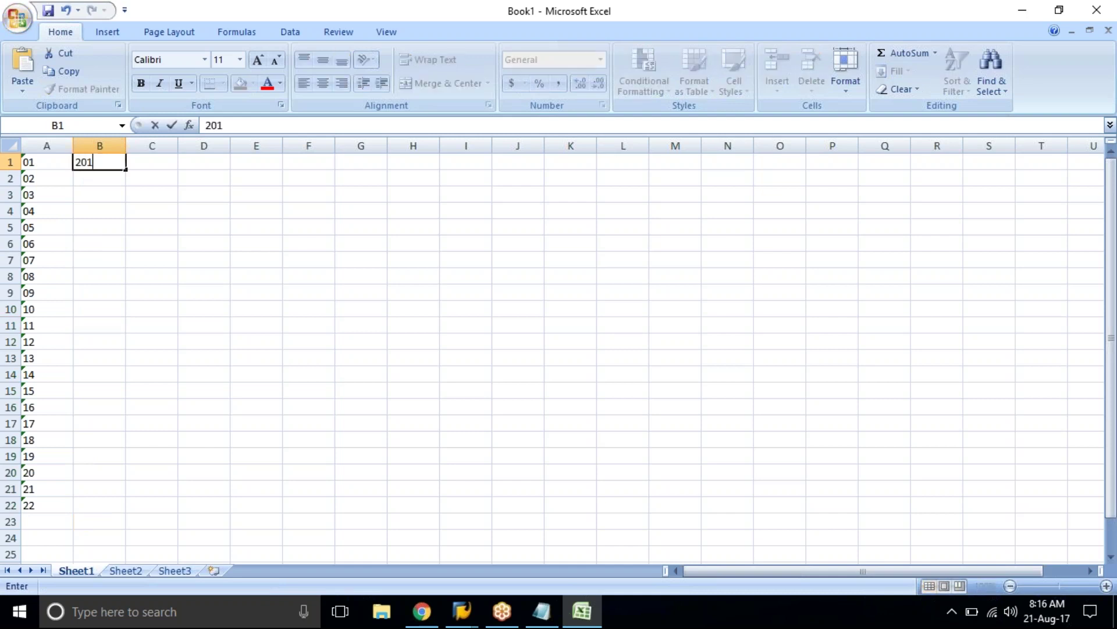
{"action": "key", "text": "Return"}
{"action": "type", "text": "2017"}
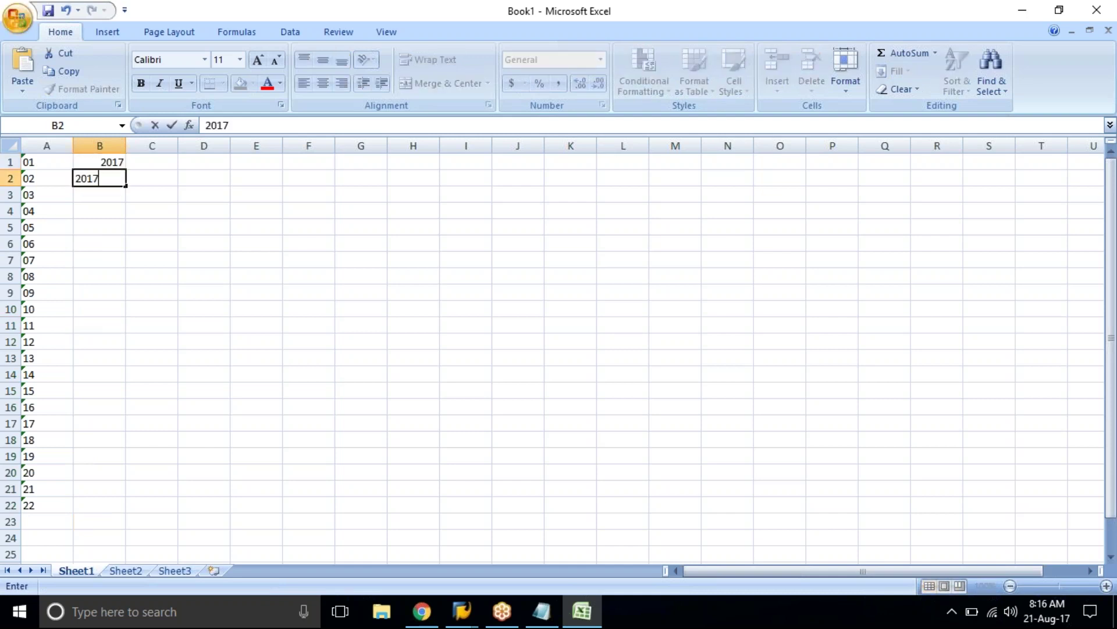
{"action": "key", "text": "Return"}
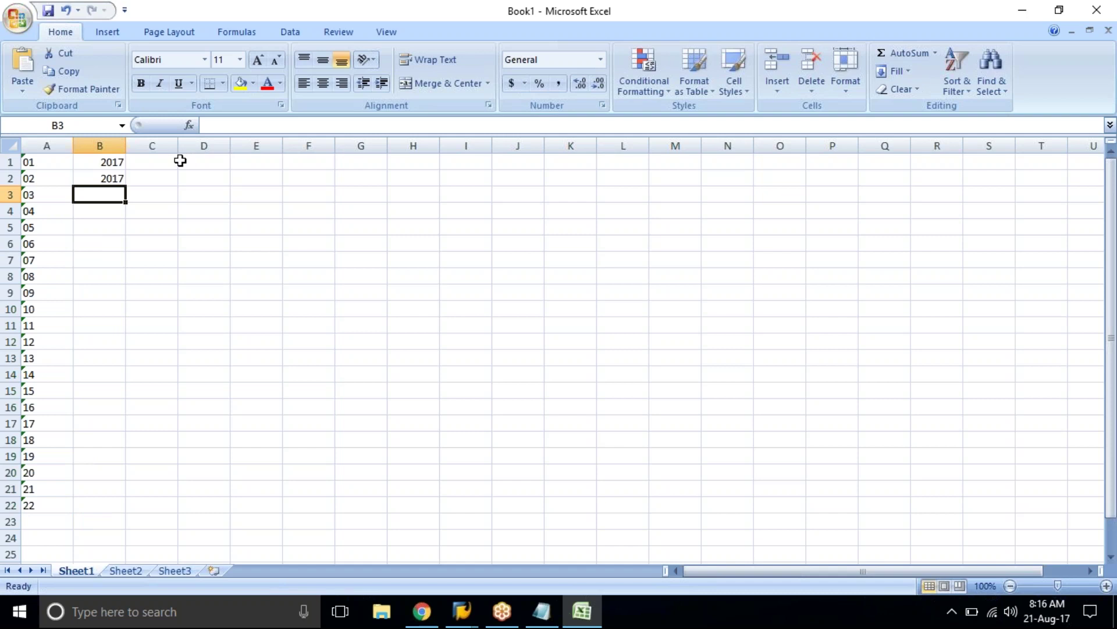
Step: Enter ranges 1000–1999 in row 1 and 2000–2999 in row 2 of columns C and D
{"action": "left_click", "coordinate": [166, 162]}
{"action": "type", "text": "1000"}
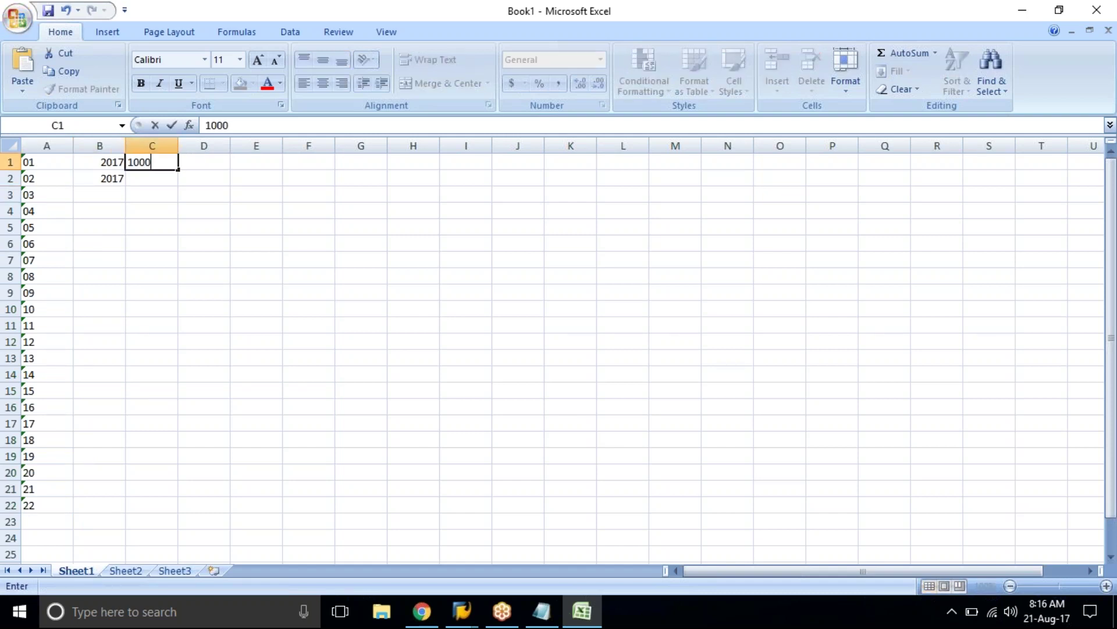
{"action": "left_click", "coordinate": [204, 162]}
{"action": "type", "text": "1999"}
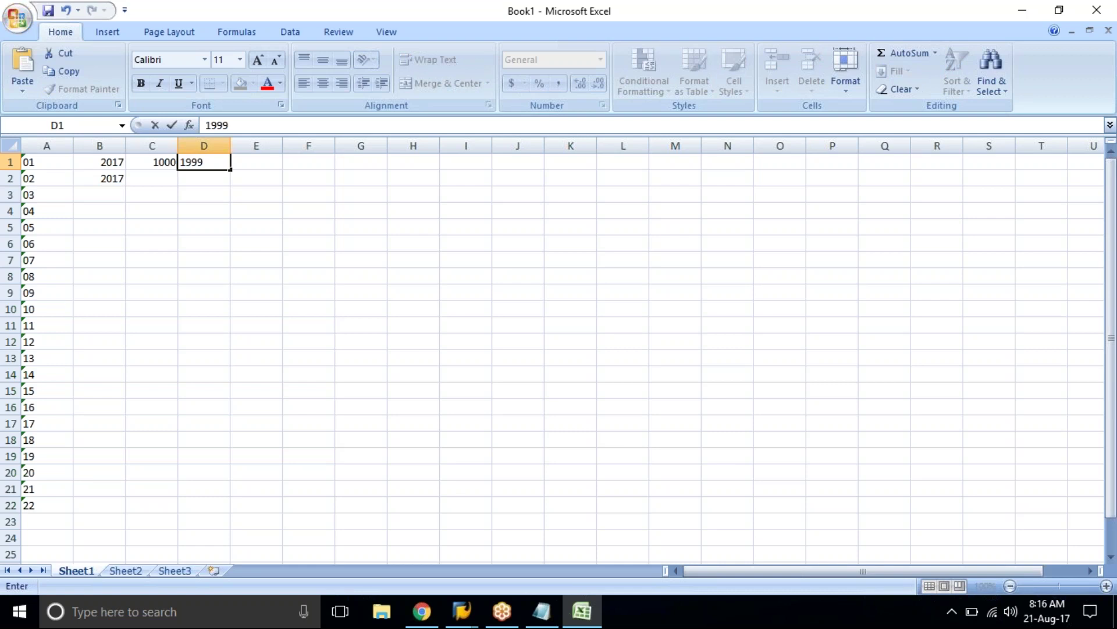
{"action": "left_click", "coordinate": [152, 178]}
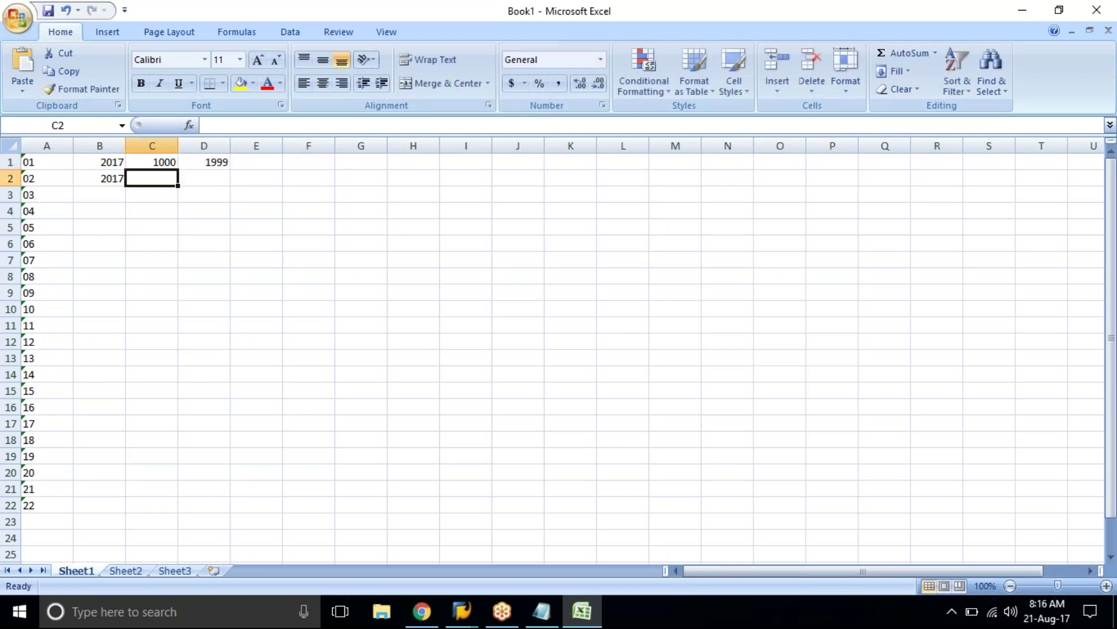
{"action": "type", "text": "2000"}
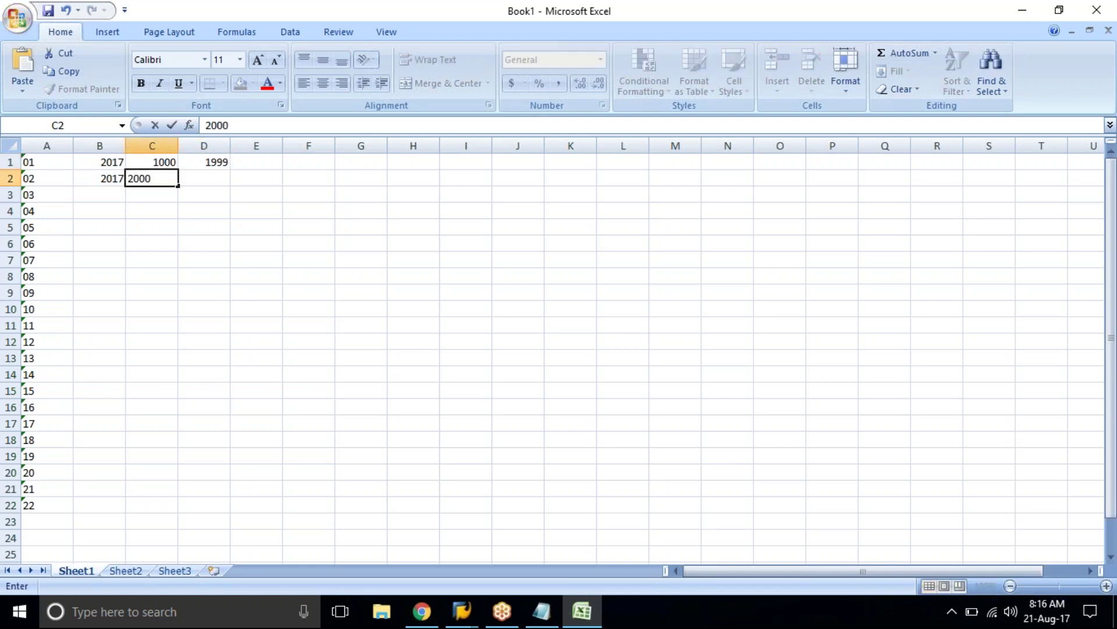
{"action": "key", "text": "Tab"}
{"action": "type", "text": "2999"}
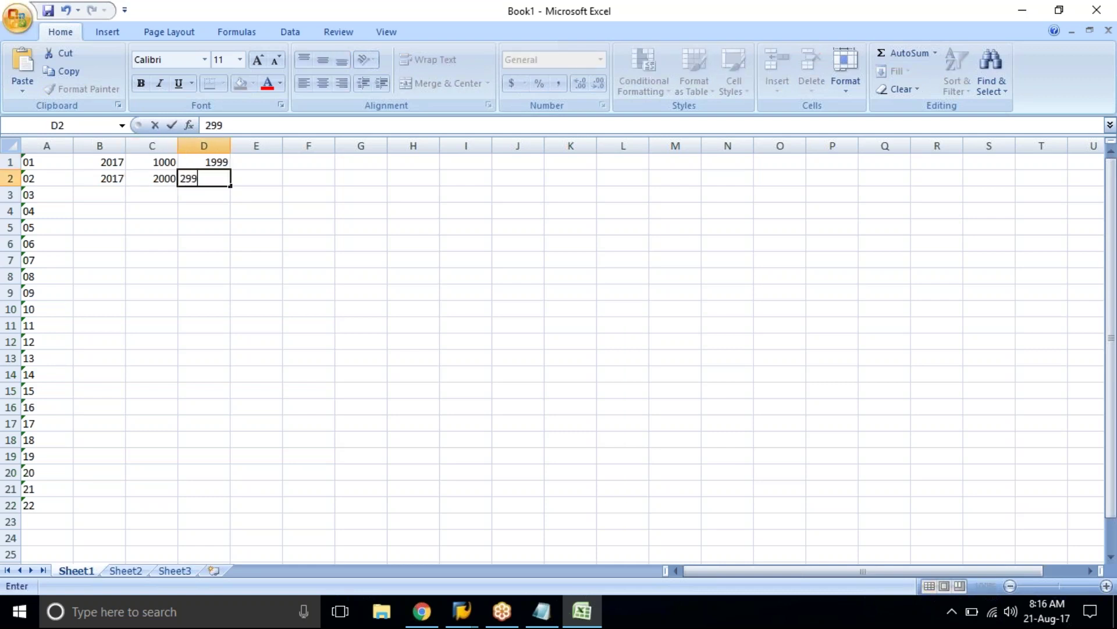
{"action": "key", "text": "Return"}
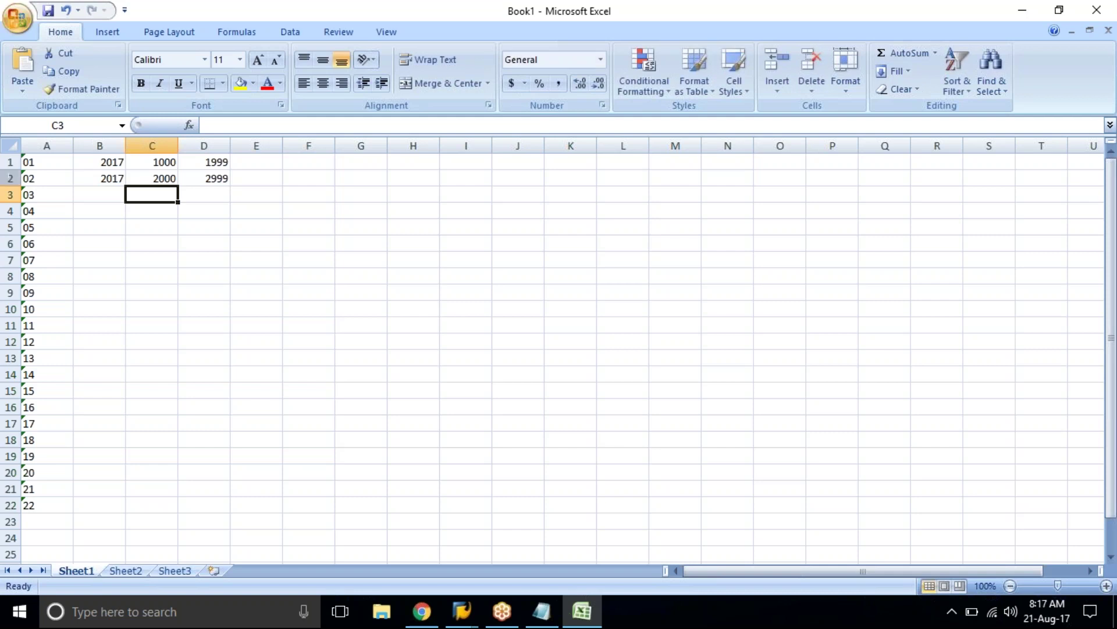
Step: Fill the years and ranges down to row 22 (22000–22999), then copy A3:D22
{"action": "left_click_drag", "start_coordinate": [93, 163], "coordinate": [209, 417]}
{"action": "left_click", "coordinate": [285, 385]}
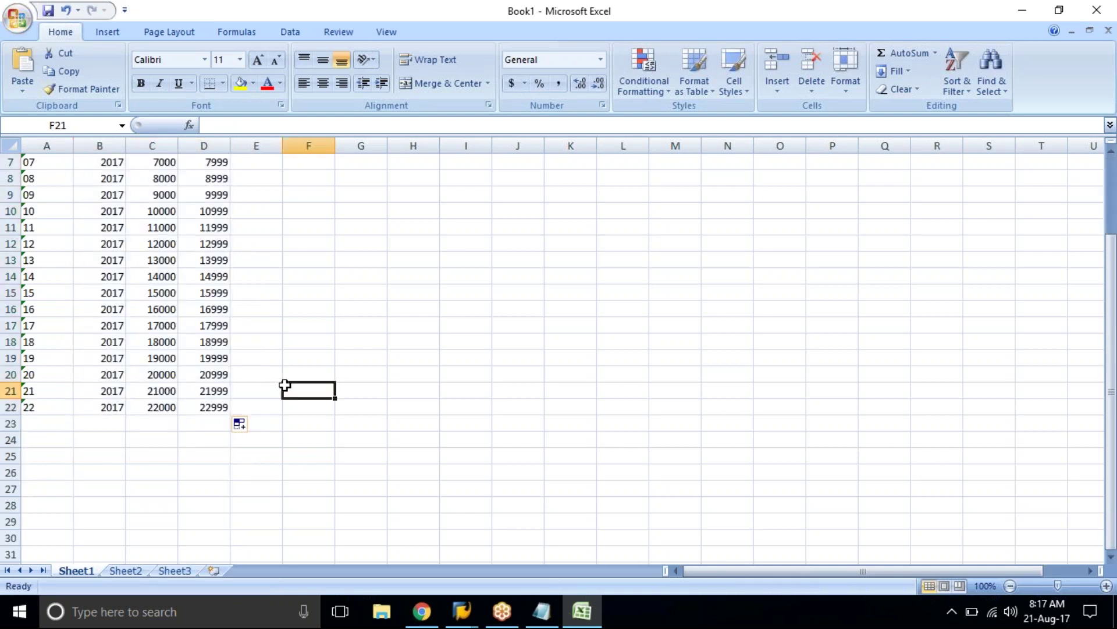
{"action": "scroll", "coordinate": [177, 302], "scroll_direction": "up", "scroll_amount": 2}
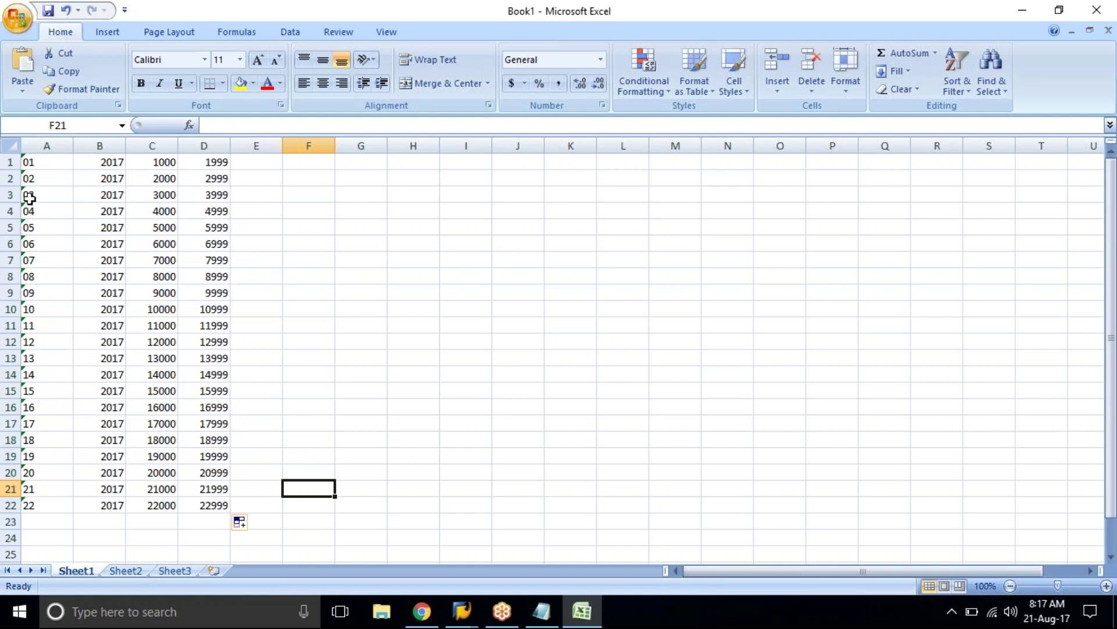
{"action": "left_click", "coordinate": [42, 198]}
{"action": "left_click_drag", "start_coordinate": [44, 203], "coordinate": [219, 504]}
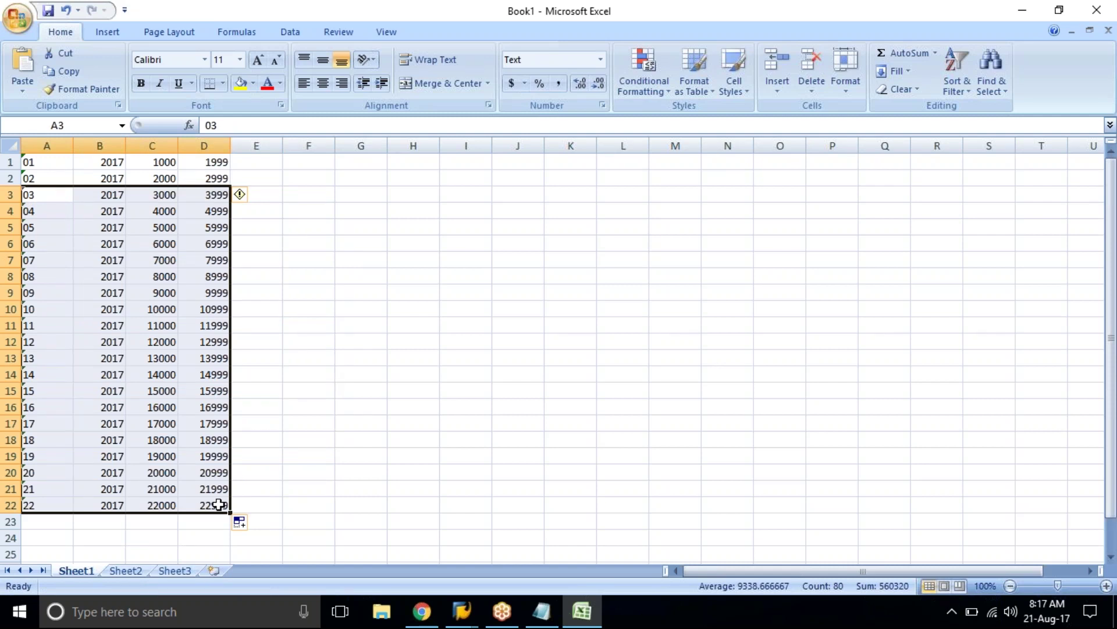
{"action": "key", "text": "ctrl+c"}
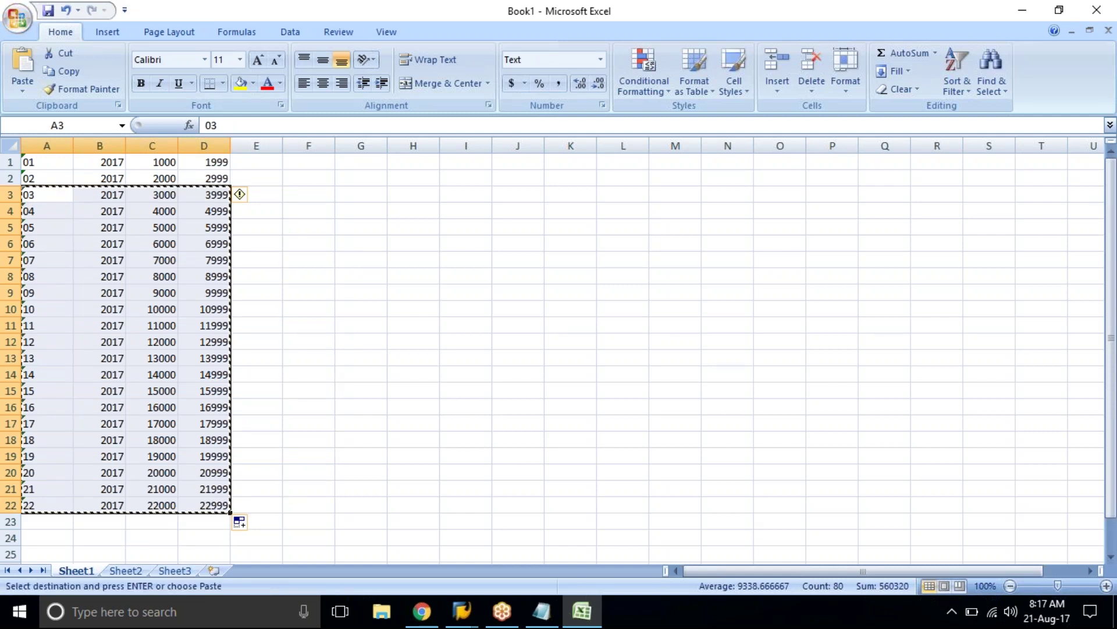
Step: Add 18 empty rows to the Interval Maintenance table
{"action": "mouse_move", "coordinate": [462, 611]}
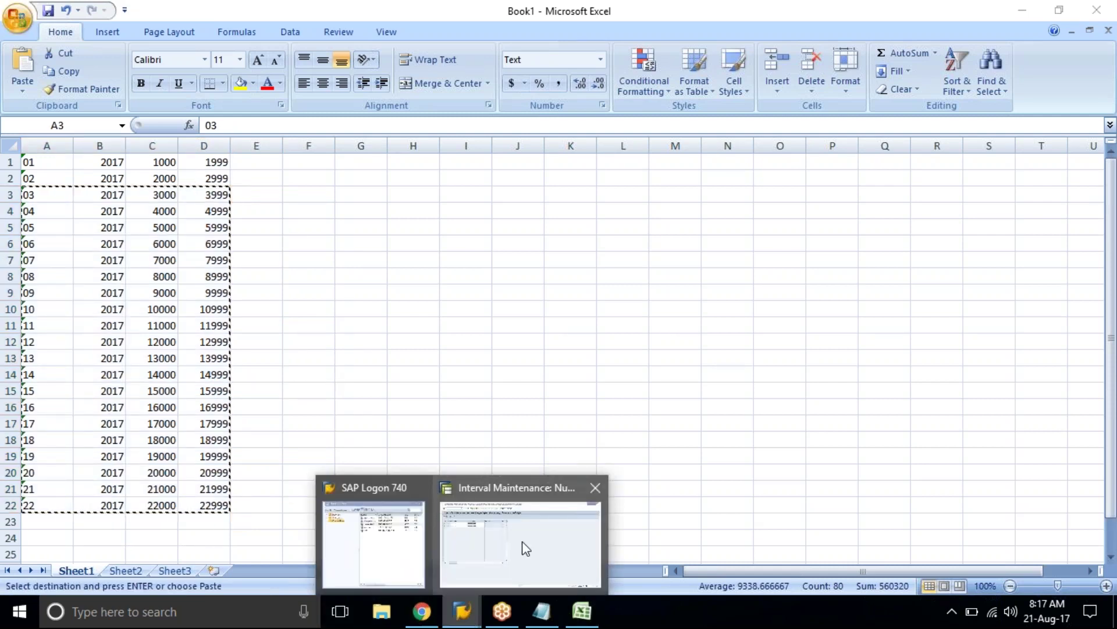
{"action": "left_click", "coordinate": [522, 541]}
{"action": "left_click", "coordinate": [27, 103]}
{"action": "left_click", "coordinate": [27, 103]}
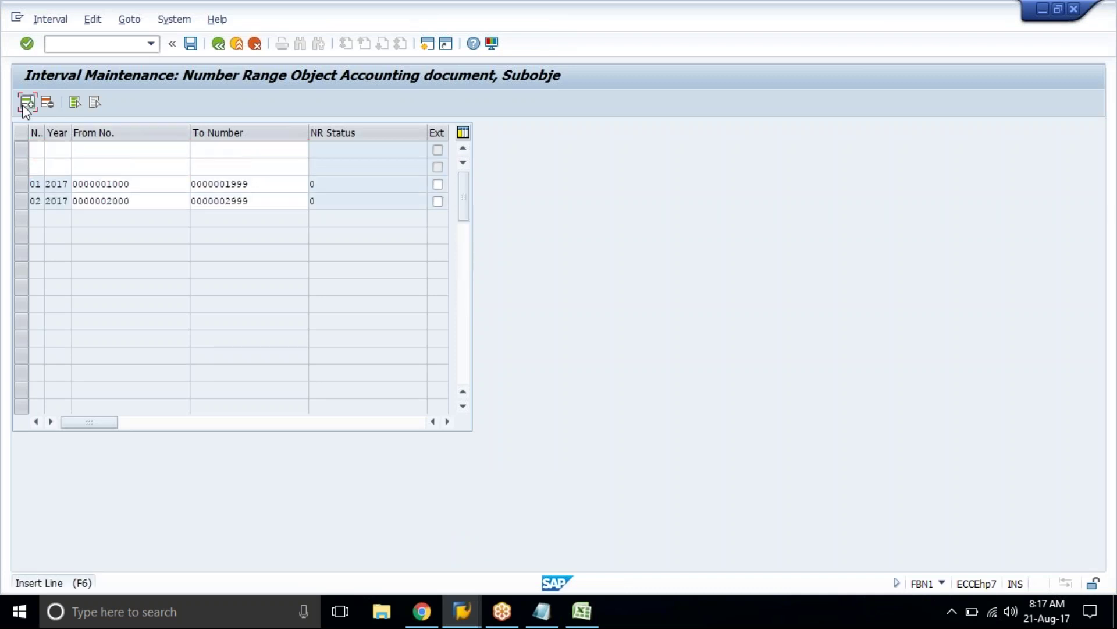
{"action": "left_click", "coordinate": [27, 103]}
{"action": "left_click", "coordinate": [26, 103]}
{"action": "left_click", "coordinate": [28, 103]}
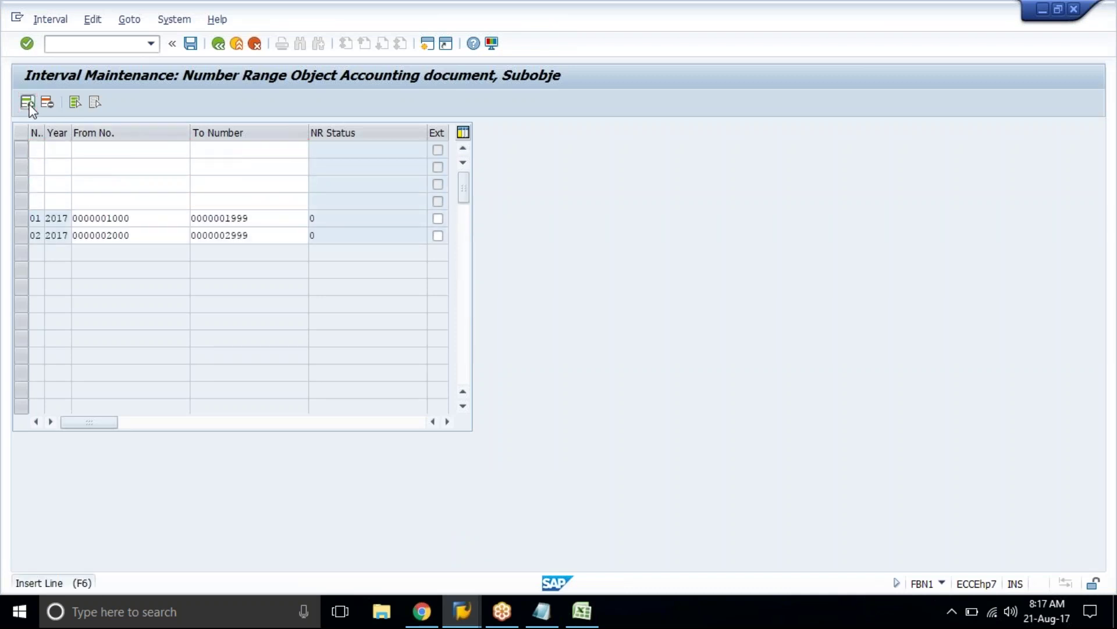
{"action": "left_click", "coordinate": [27, 103]}
{"action": "left_click", "coordinate": [27, 103]}
{"action": "left_click", "coordinate": [27, 103]}
{"action": "left_click", "coordinate": [27, 103]}
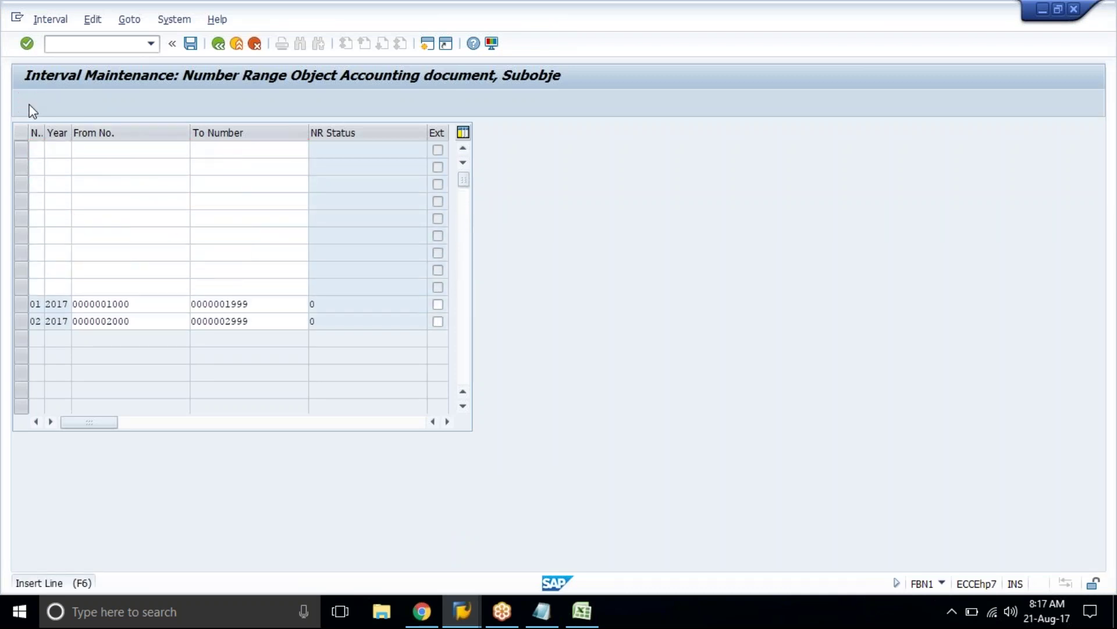
{"action": "left_click", "coordinate": [28, 103]}
{"action": "left_click", "coordinate": [27, 103]}
{"action": "left_click", "coordinate": [28, 103]}
{"action": "left_click", "coordinate": [27, 103]}
{"action": "left_click", "coordinate": [27, 103]}
{"action": "left_click", "coordinate": [27, 103]}
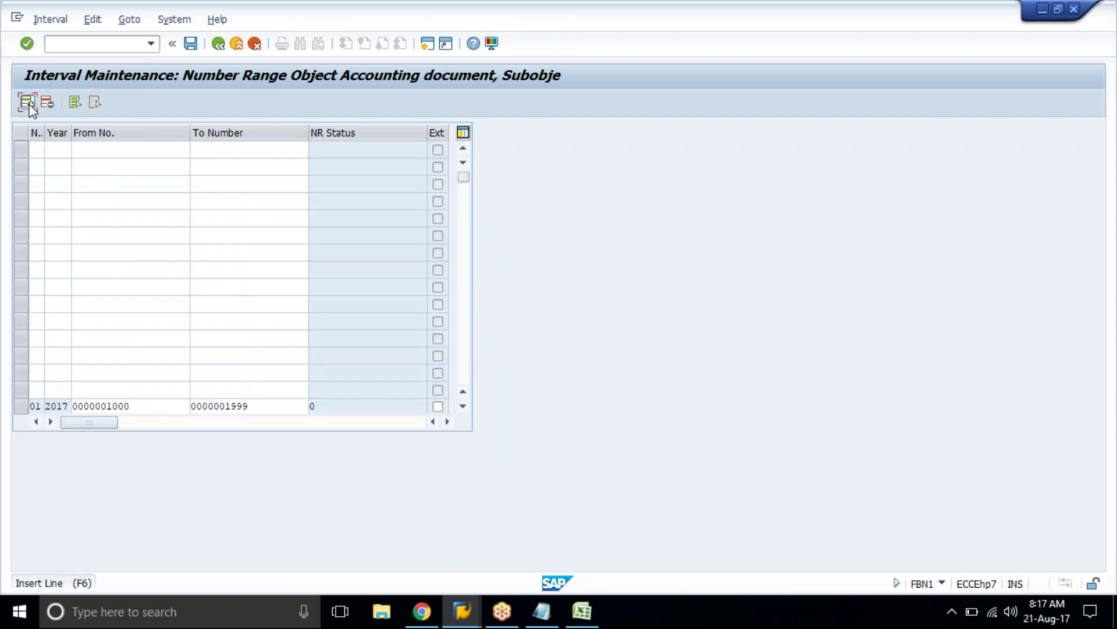
{"action": "left_click", "coordinate": [27, 104]}
{"action": "left_click", "coordinate": [28, 103]}
{"action": "left_click", "coordinate": [28, 103]}
{"action": "left_click", "coordinate": [27, 104]}
{"action": "left_click", "coordinate": [27, 103]}
{"action": "left_click", "coordinate": [27, 103]}
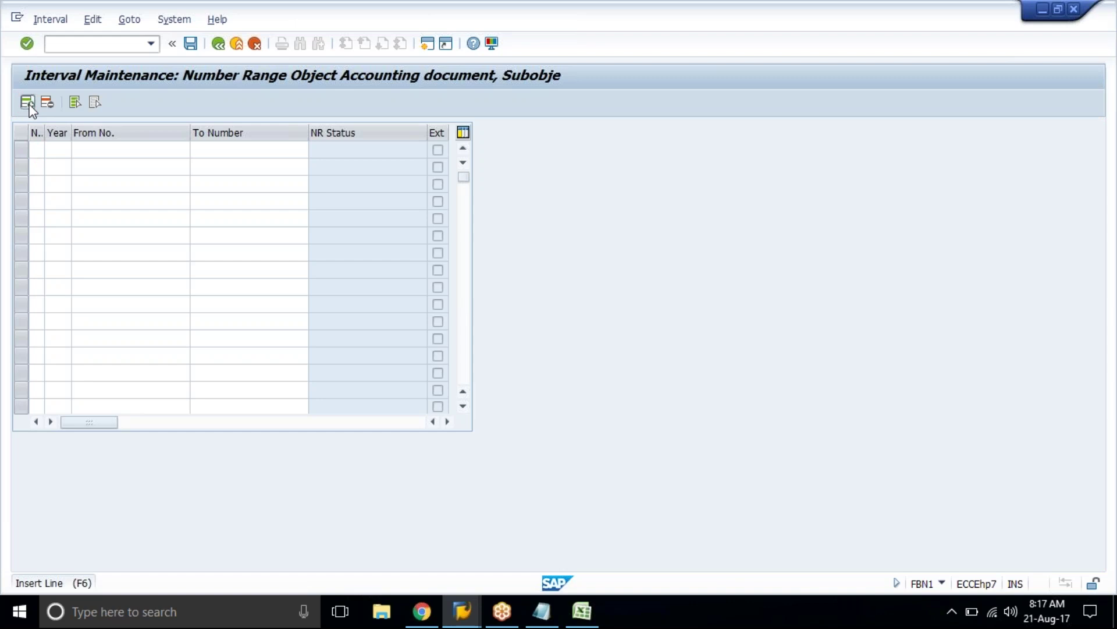
{"action": "key", "text": "ctrl+v"}
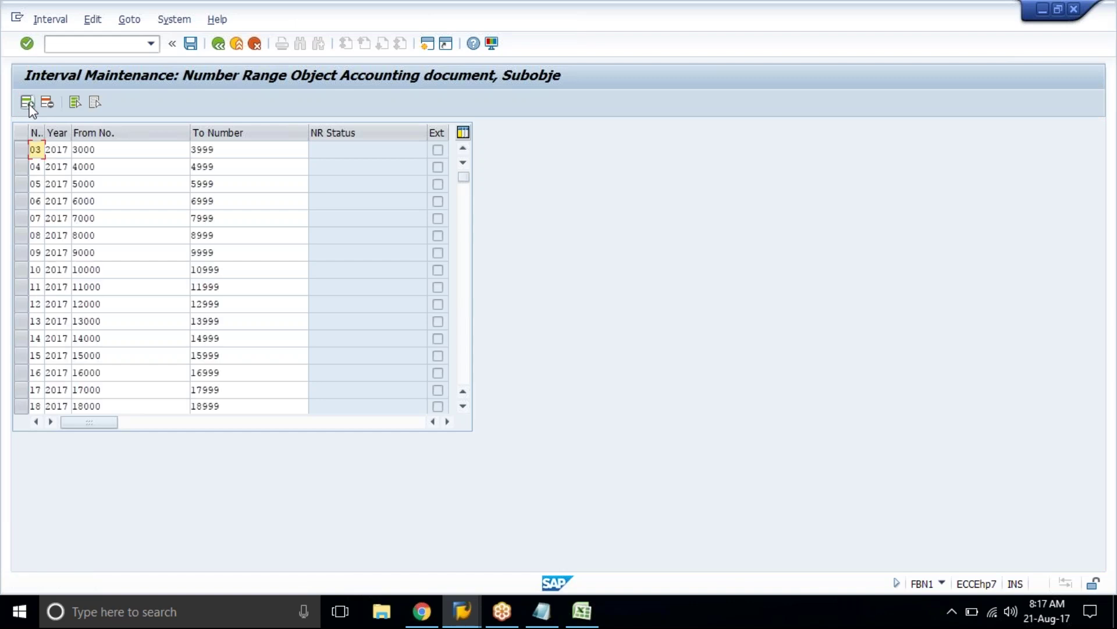
{"action": "key", "text": "Page_Down"}
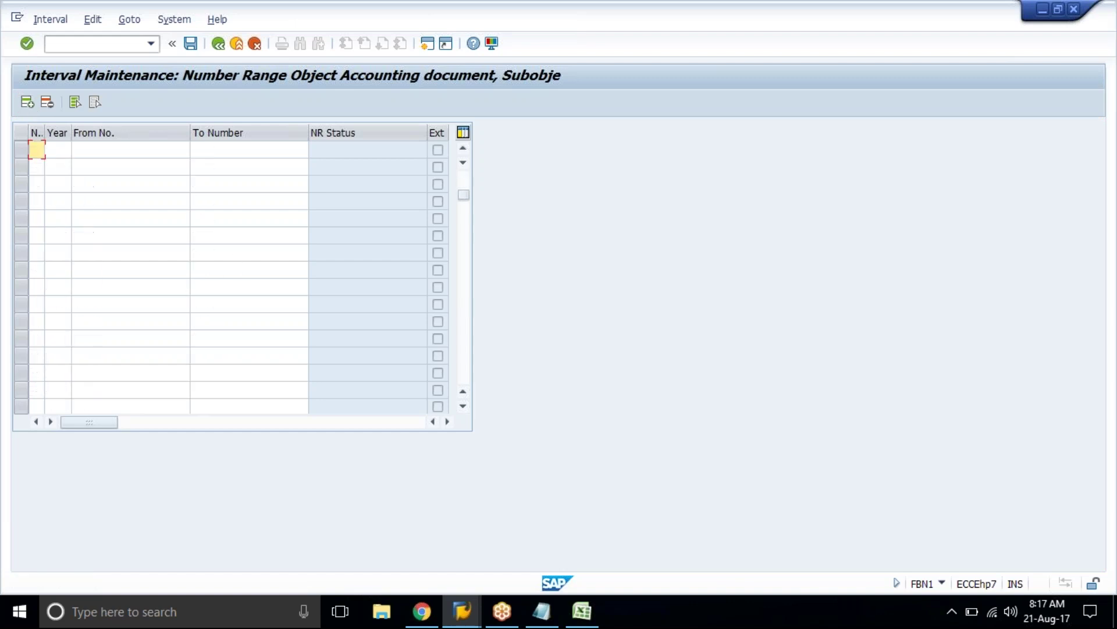
{"action": "left_click", "coordinate": [464, 149]}
{"action": "left_click", "coordinate": [464, 149]}
{"action": "left_click", "coordinate": [463, 282]}
{"action": "left_click", "coordinate": [469, 317]}
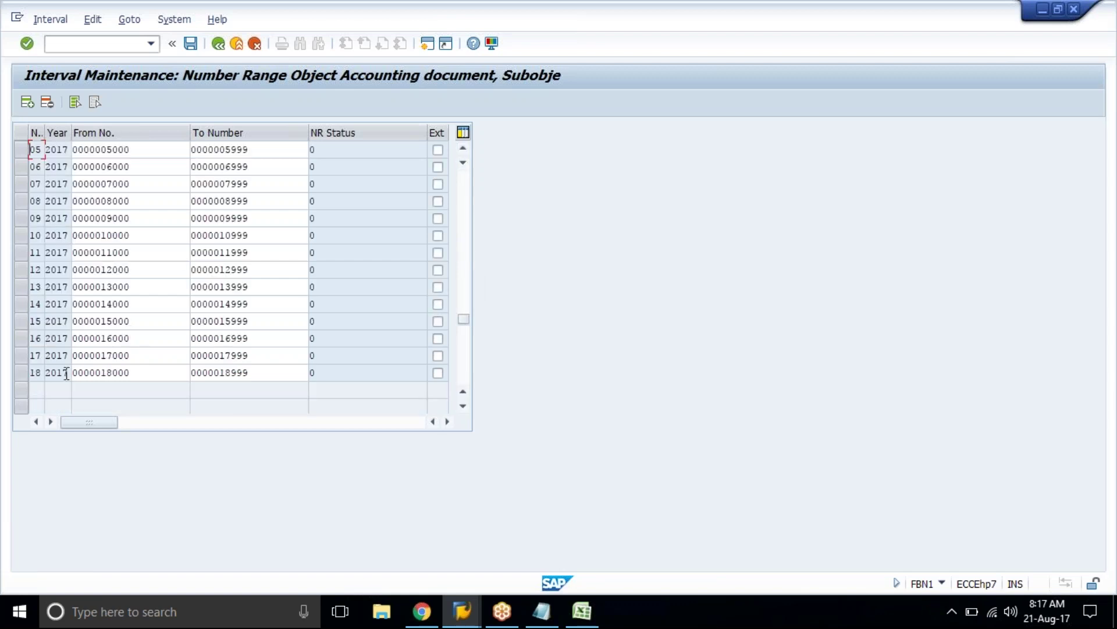
{"action": "scroll", "coordinate": [233, 280], "scroll_direction": "up", "scroll_amount": 10}
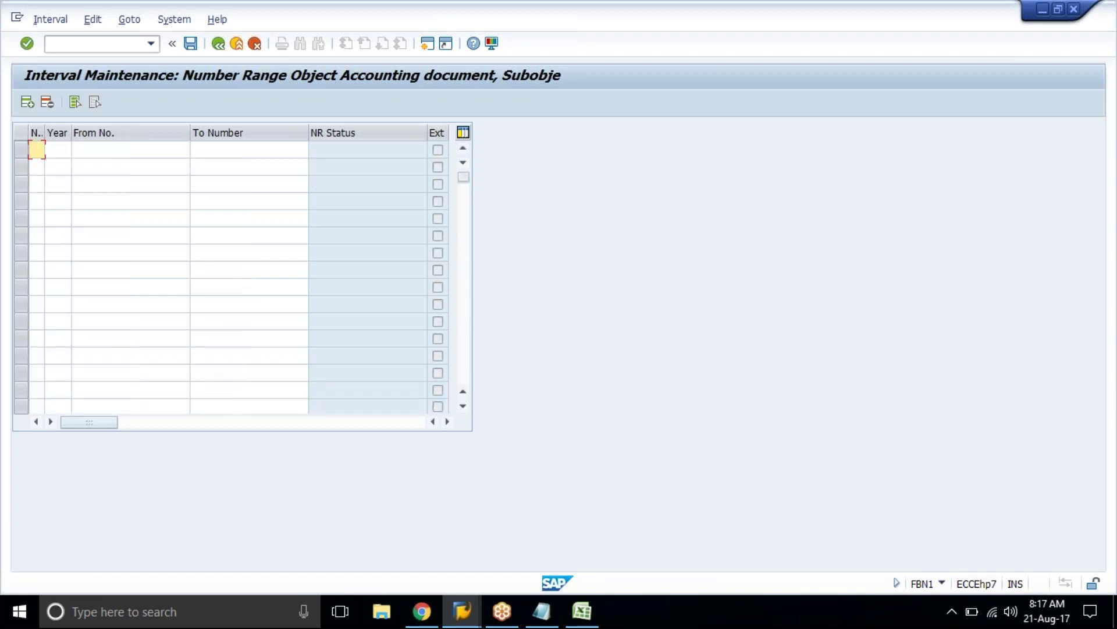
Step: Copy Excel rows 19–22 (19000–19999 to 22000–22999) and return to Interval Maintenance
{"action": "left_click", "coordinate": [582, 611]}
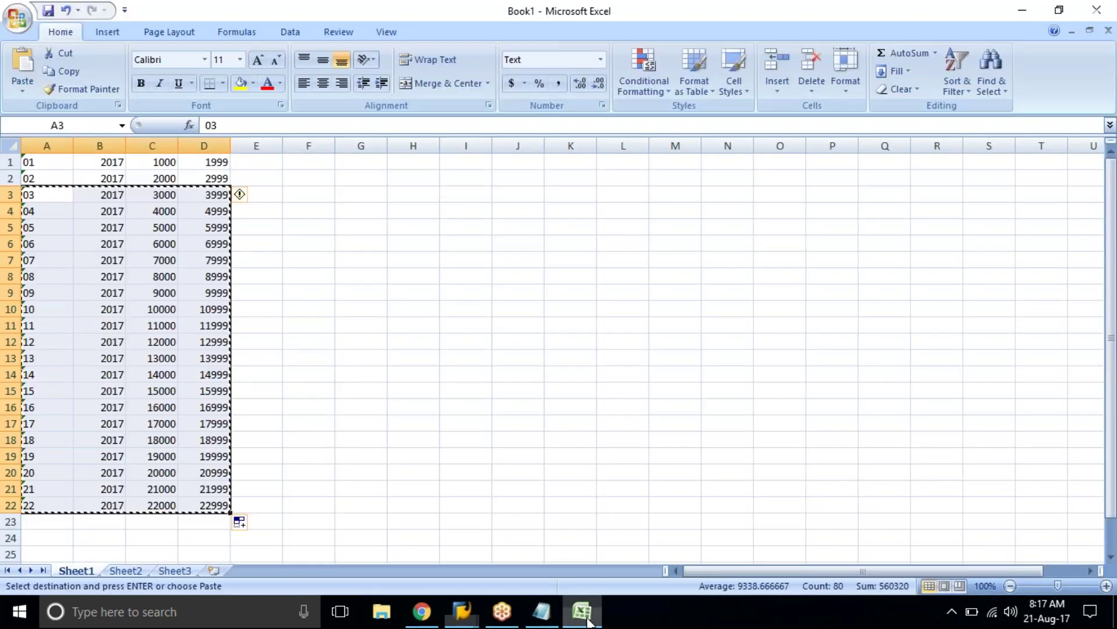
{"action": "left_click", "coordinate": [189, 441]}
{"action": "left_click_drag", "start_coordinate": [26, 456], "coordinate": [179, 505]}
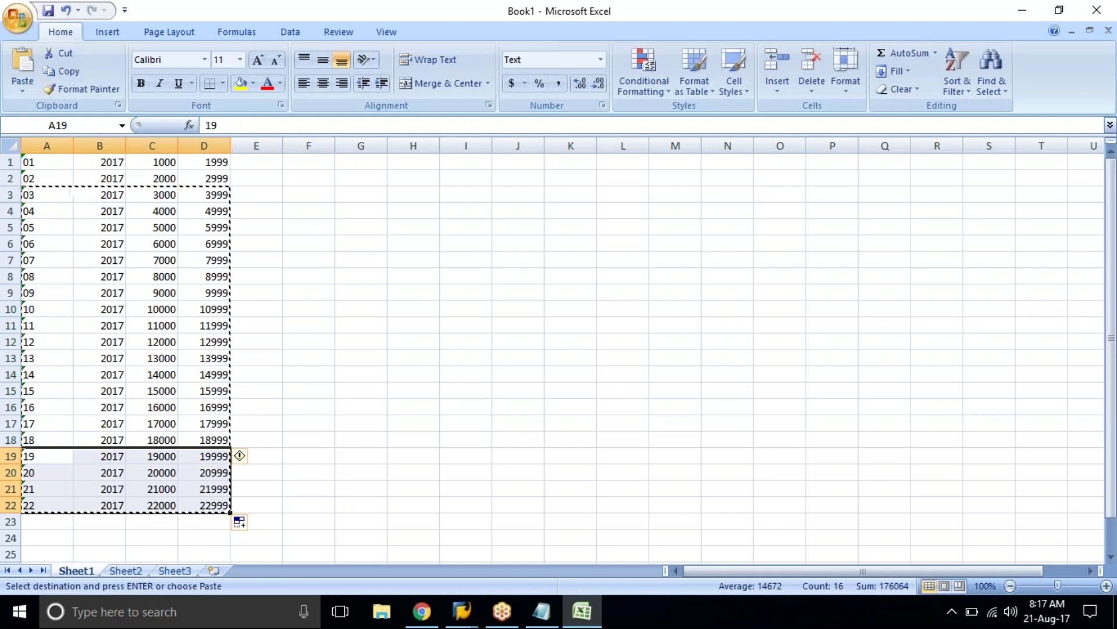
{"action": "key", "text": "ctrl+c"}
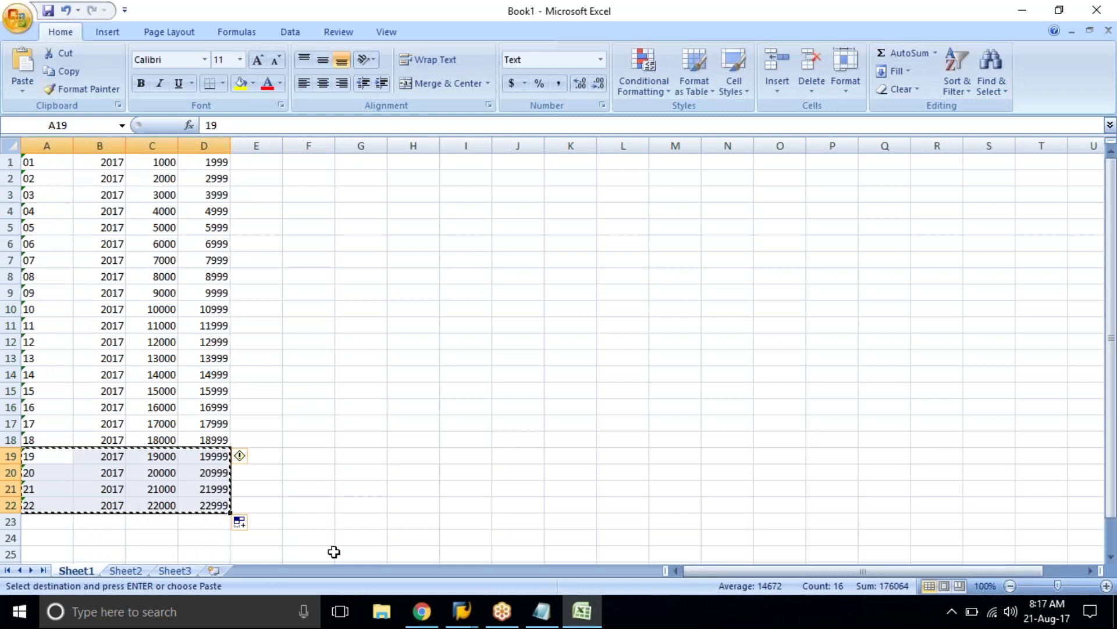
{"action": "left_click", "coordinate": [471, 620]}
{"action": "left_click", "coordinate": [482, 531]}
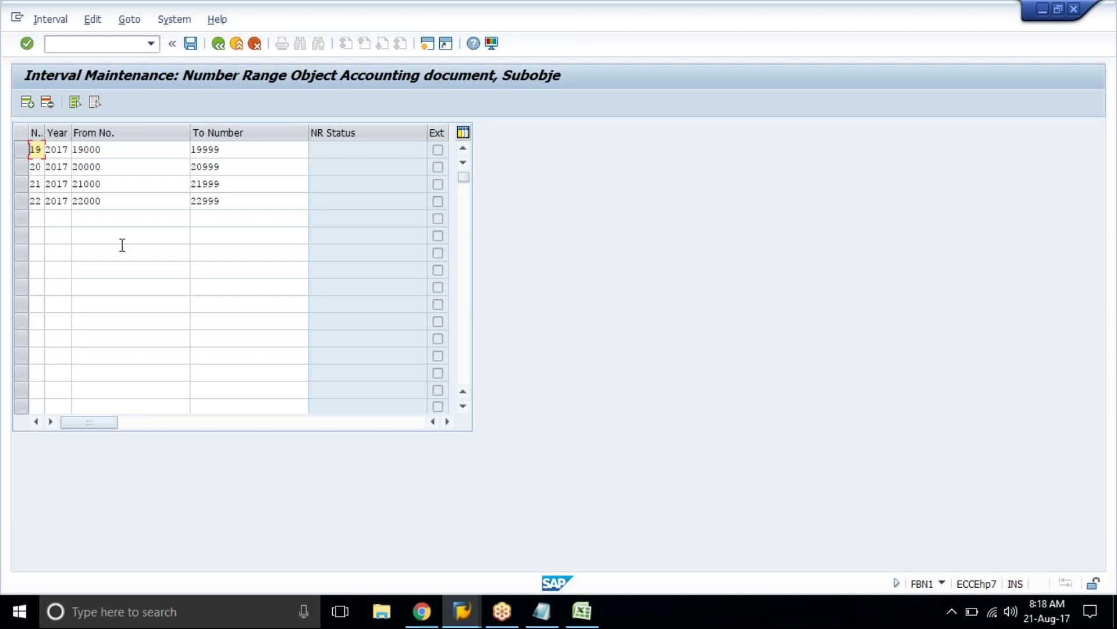
Step: Rename intervals 21 and 22 to X1 and X2 and confirm the entries
{"action": "left_click", "coordinate": [33, 184]}
{"action": "key", "text": "Insert"}
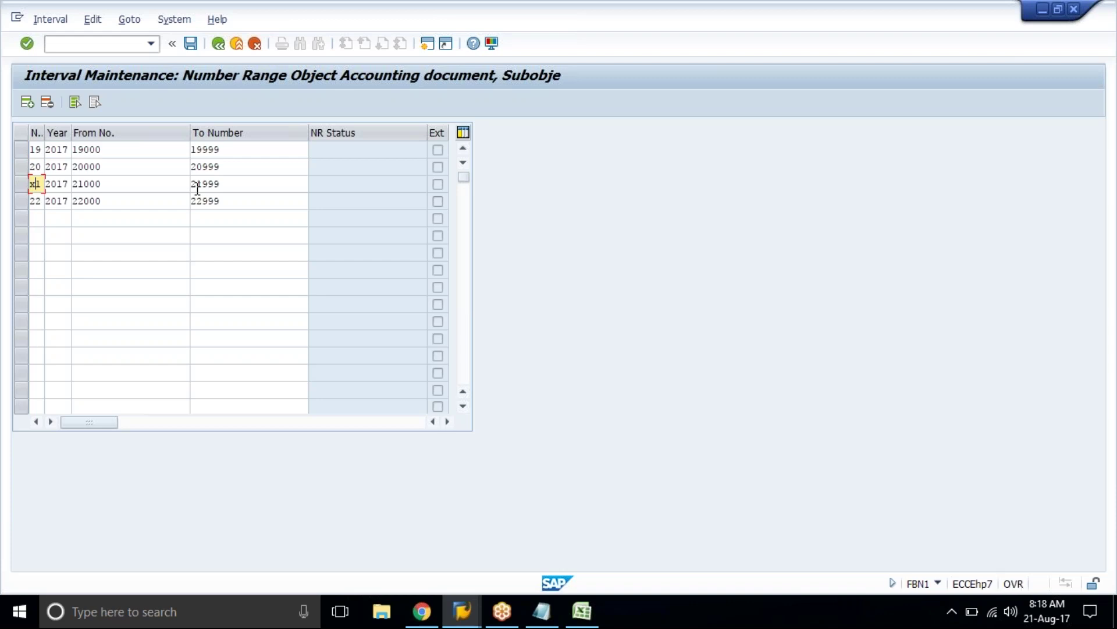
{"action": "key", "text": "Down"}
{"action": "type", "text": "x"}
{"action": "key", "text": "Return"}
Step: Save the TAT1 2017 intervals 01–22 and acknowledge the transport notice
{"action": "left_click", "coordinate": [193, 51]}
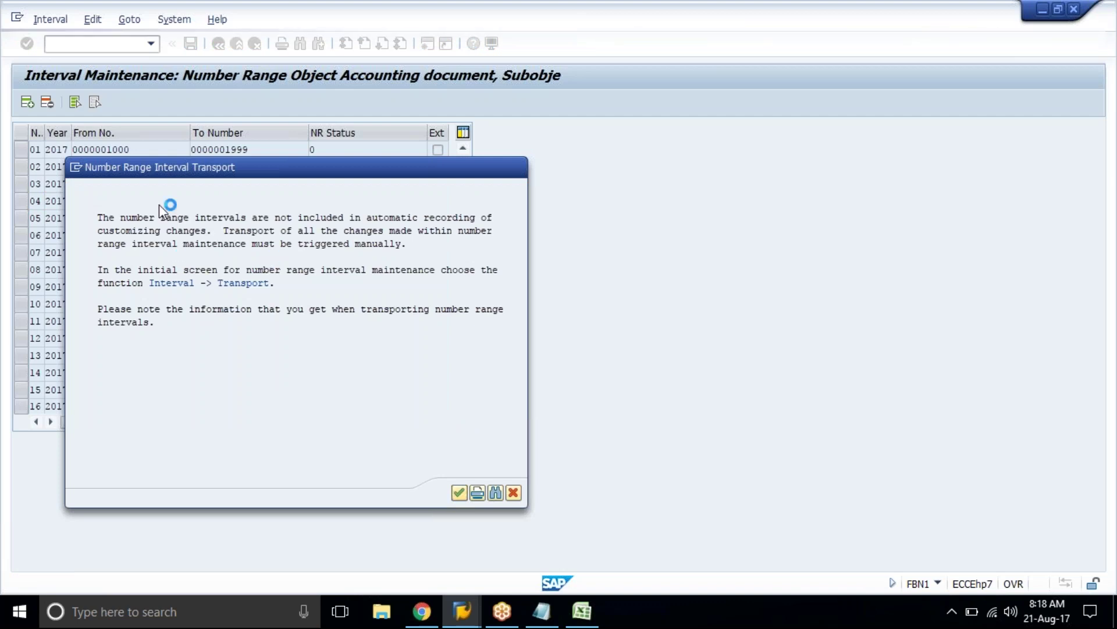
{"action": "left_click_drag", "start_coordinate": [298, 165], "coordinate": [314, 163]}
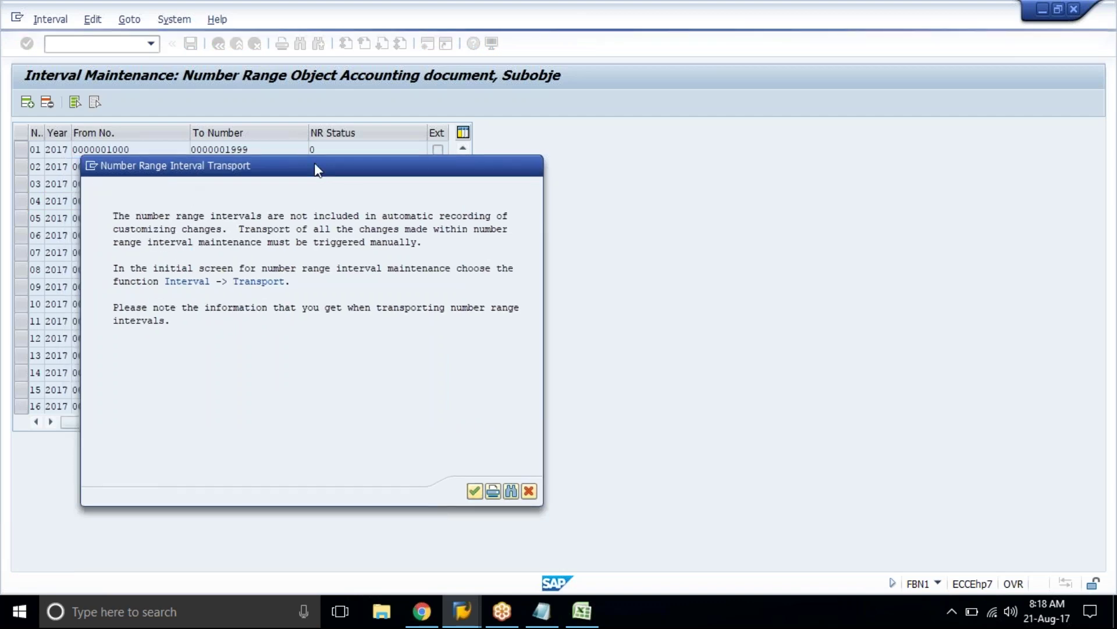
{"action": "key", "text": "Return"}
{"action": "scroll", "coordinate": [230, 277], "scroll_direction": "down", "scroll_amount": 3}
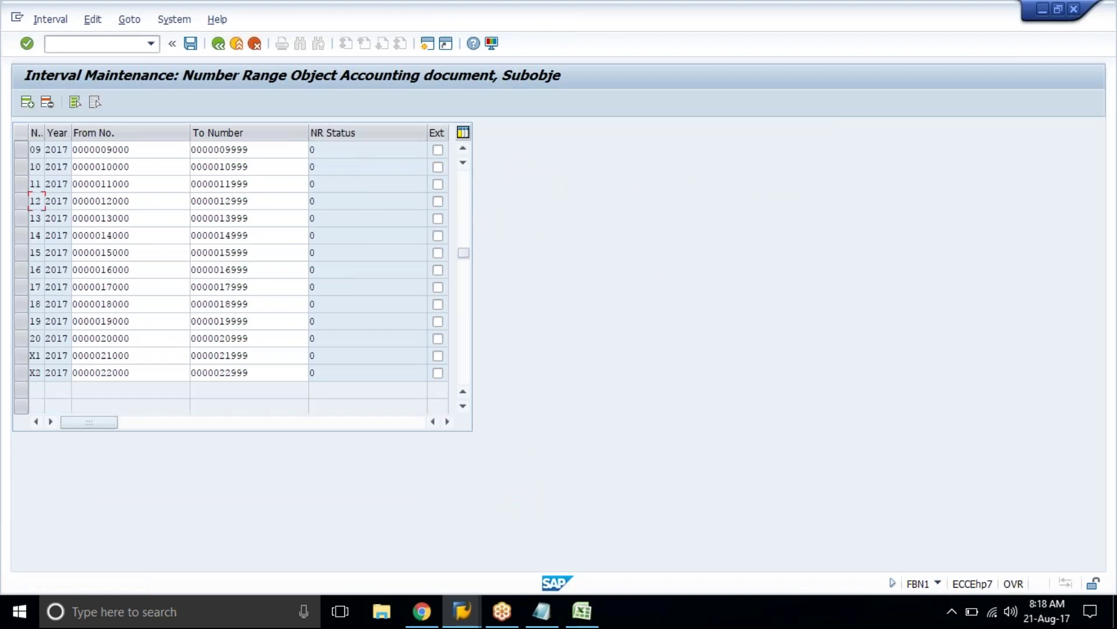
{"action": "scroll", "coordinate": [230, 278], "scroll_direction": "up", "scroll_amount": 2}
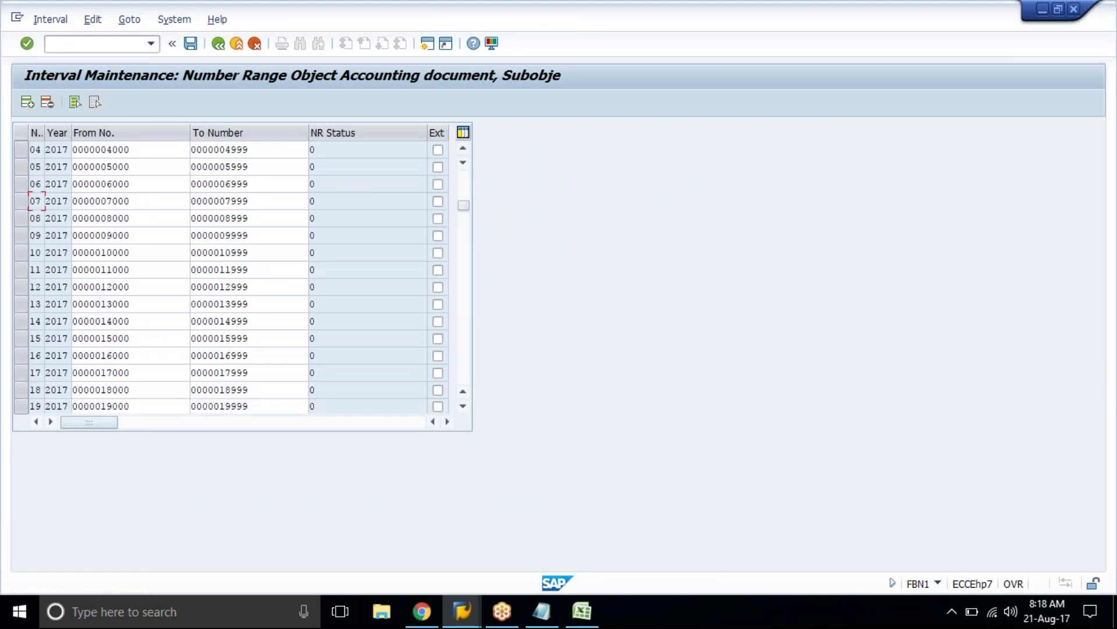
Step: Back out to the IMG and launch Copy to Company Code, acknowledging the transport notice
{"action": "left_click", "coordinate": [218, 44]}
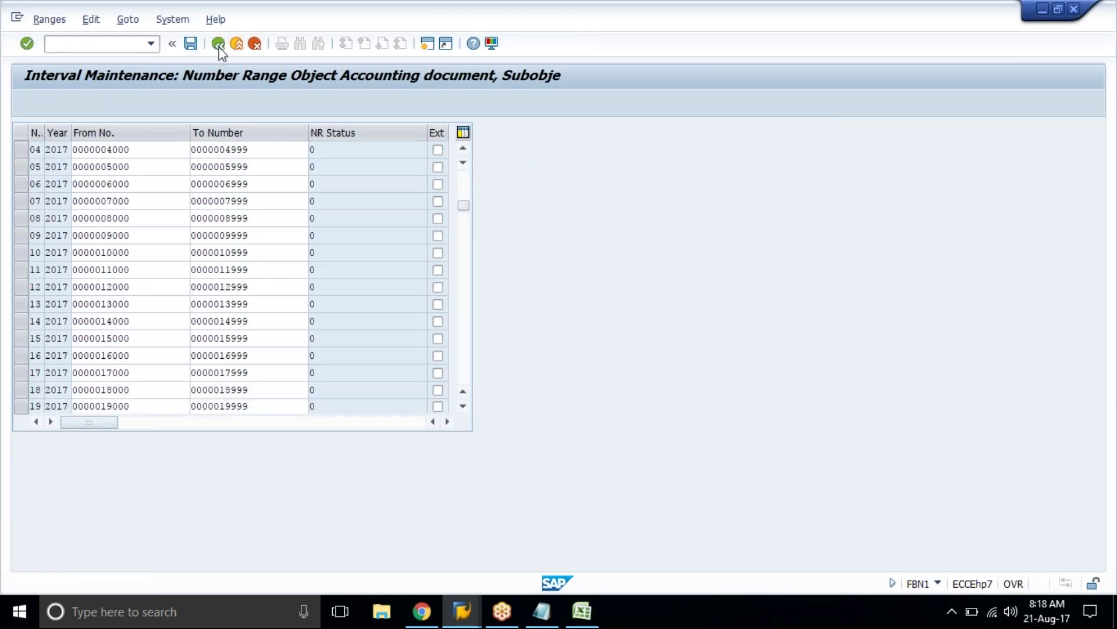
{"action": "left_click", "coordinate": [218, 44]}
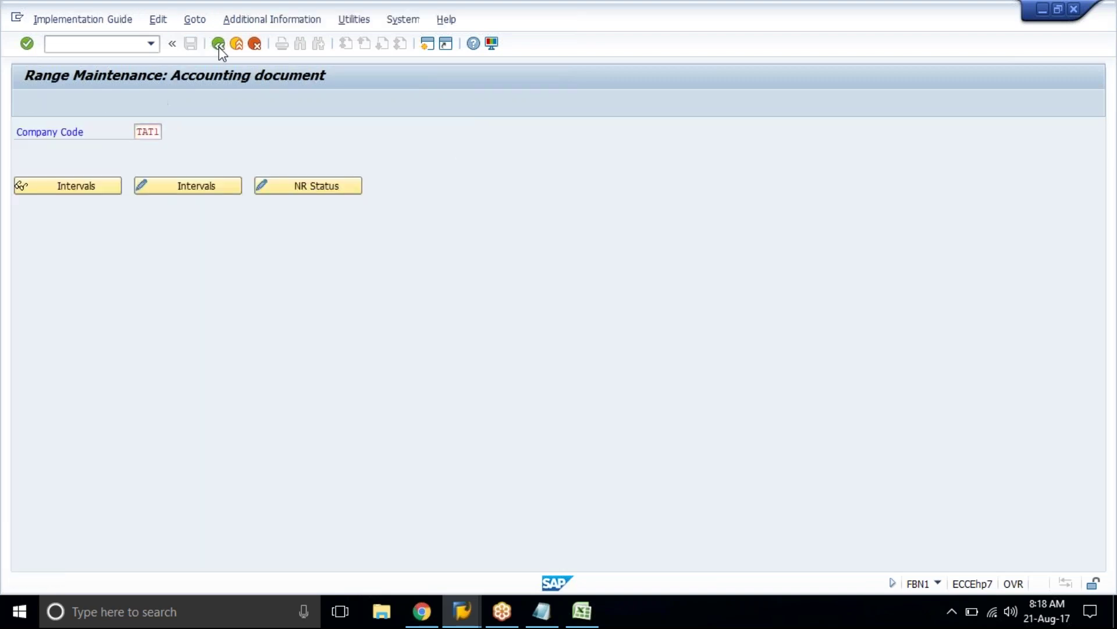
{"action": "left_click", "coordinate": [219, 45]}
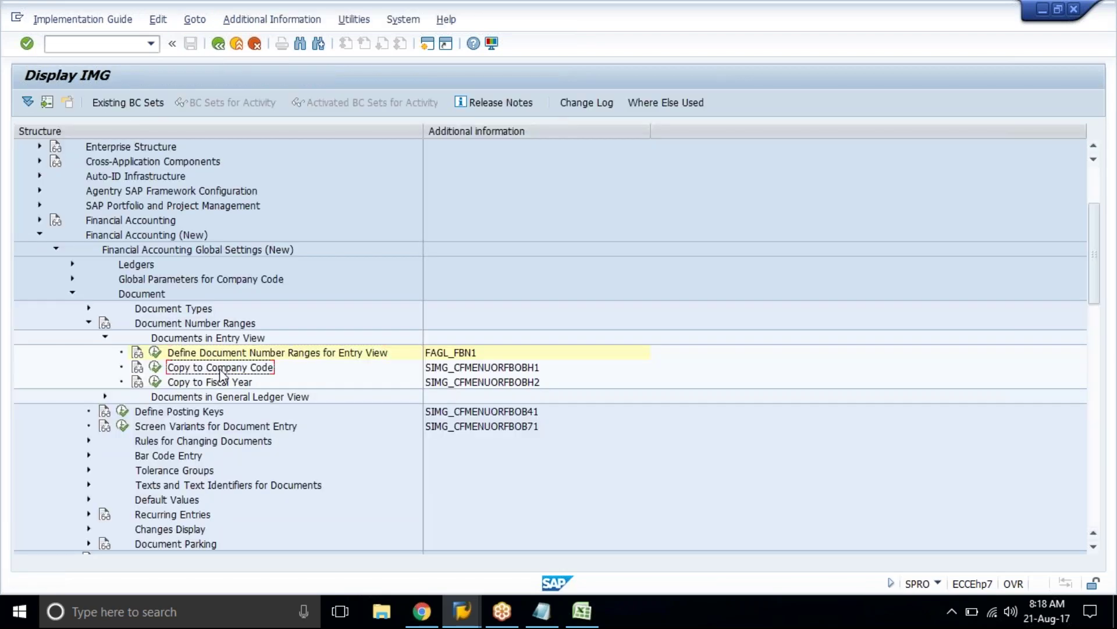
{"action": "left_click", "coordinate": [155, 368]}
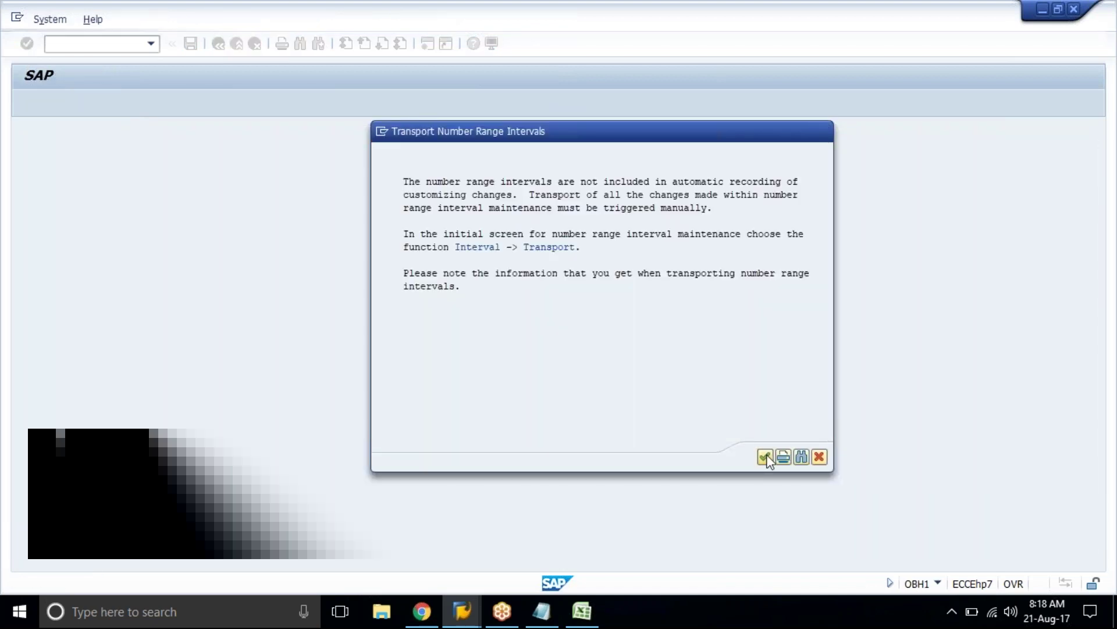
{"action": "left_click", "coordinate": [767, 457]}
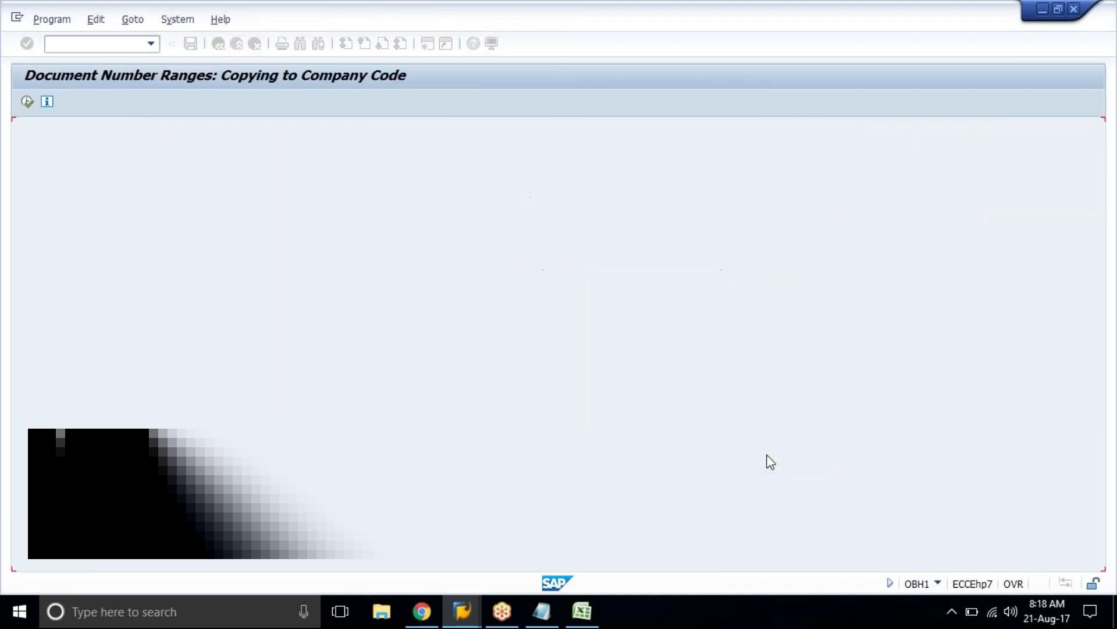
Step: Copy fiscal year 2017 number ranges from company code TAT1 to TAT2
{"action": "left_click", "coordinate": [229, 168]}
{"action": "type", "text": "200"}
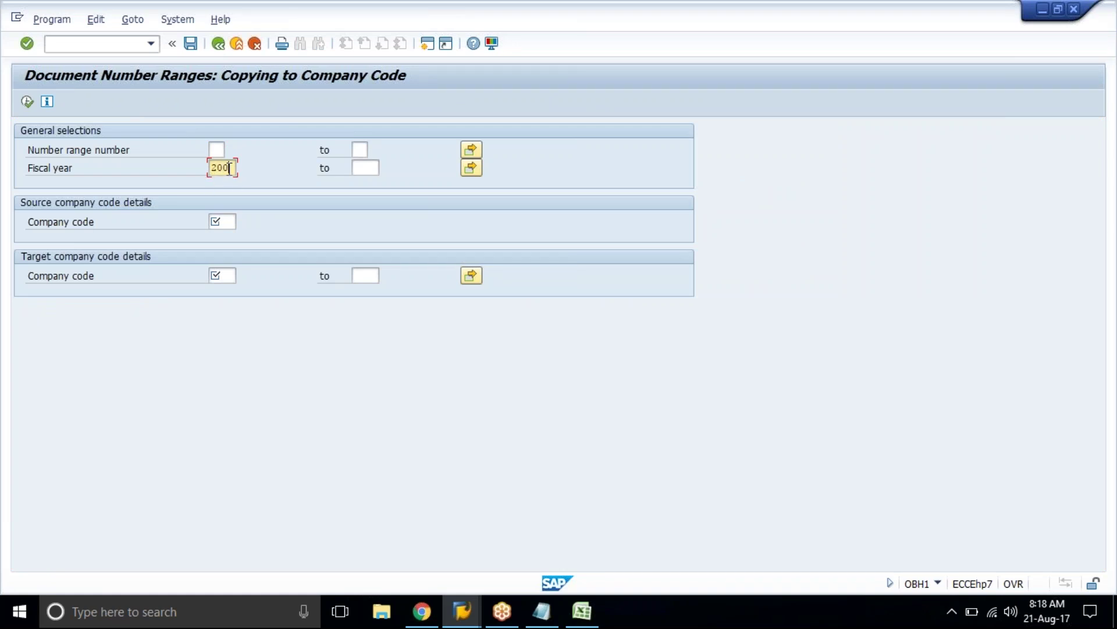
{"action": "type", "text": "7"}
{"action": "left_click", "coordinate": [225, 223]}
{"action": "type", "text": "tat1"}
{"action": "key", "text": "Tab"}
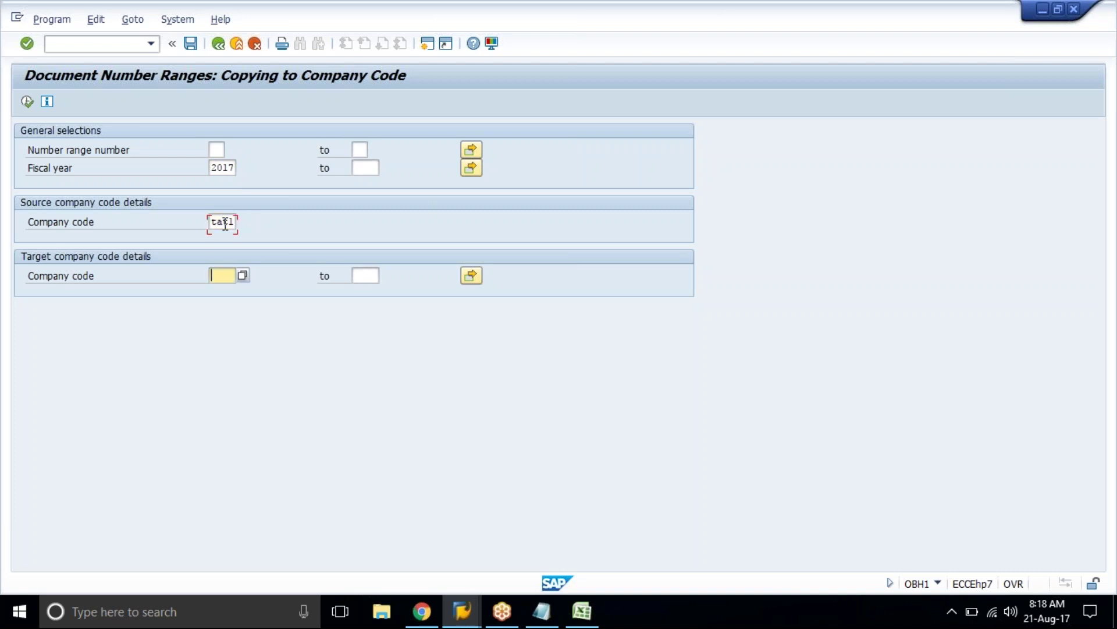
{"action": "type", "text": "tat2"}
{"action": "key", "text": "Return"}
{"action": "left_click", "coordinate": [27, 101]}
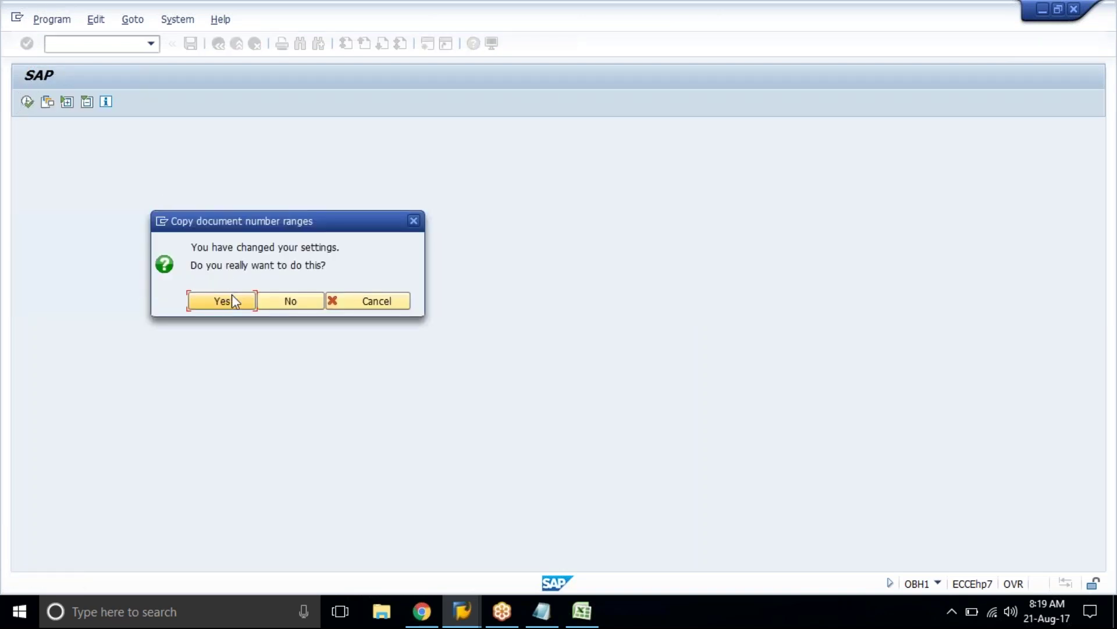
{"action": "left_click", "coordinate": [232, 298]}
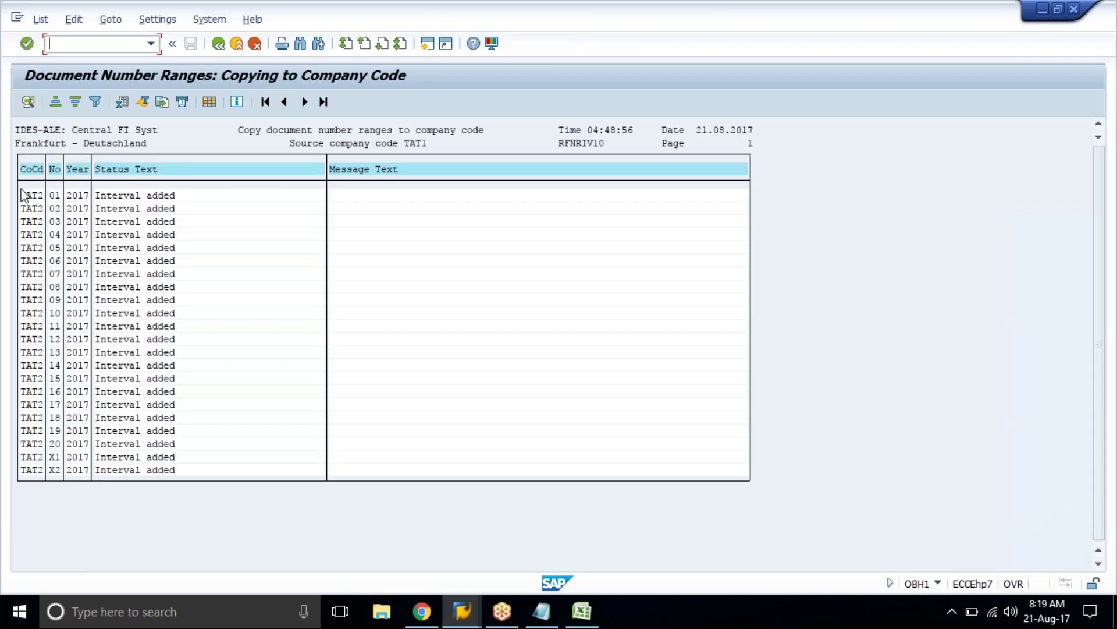
Step: Copy a block of the results list and return to the implementation guide
{"action": "mouse_move", "coordinate": [19, 195]}
{"action": "left_mouse_down"}
{"action": "mouse_move", "coordinate": [99, 241]}
{"action": "mouse_move", "coordinate": [163, 323]}
{"action": "mouse_move", "coordinate": [221, 506]}
{"action": "mouse_move", "coordinate": [13, 195]}
{"action": "left_mouse_up"}
{"action": "key", "text": "ctrl+c"}
{"action": "key", "text": "ctrl+c"}
{"action": "left_click", "coordinate": [219, 45]}
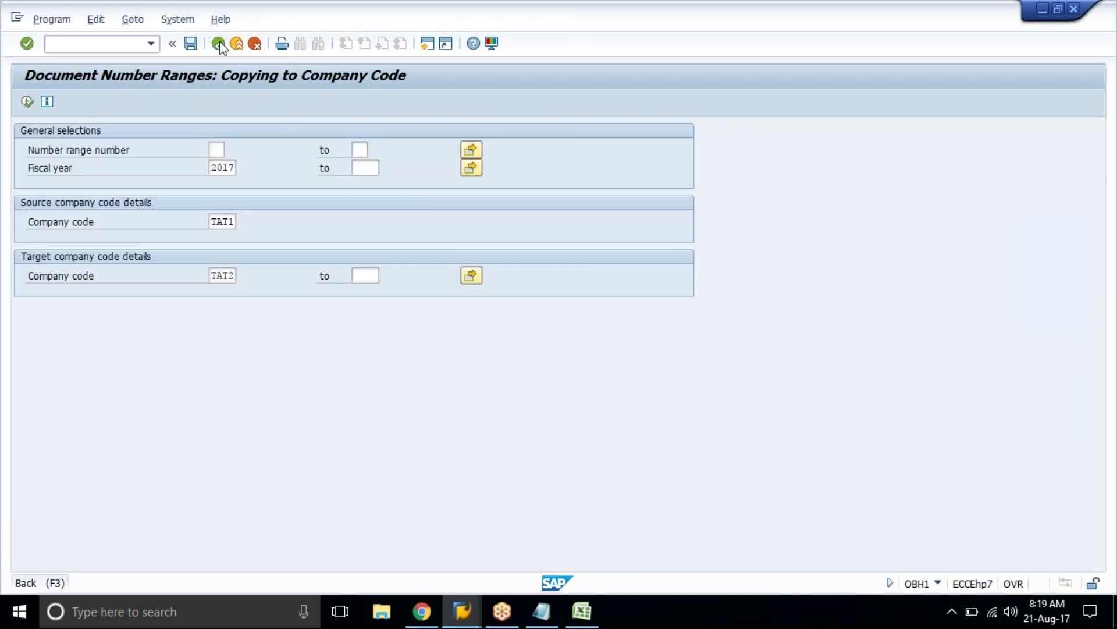
{"action": "left_click", "coordinate": [219, 45]}
Step: Run Copy to Fiscal Year for company code TAT2 from 2017 to 2018
{"action": "left_click", "coordinate": [236, 383]}
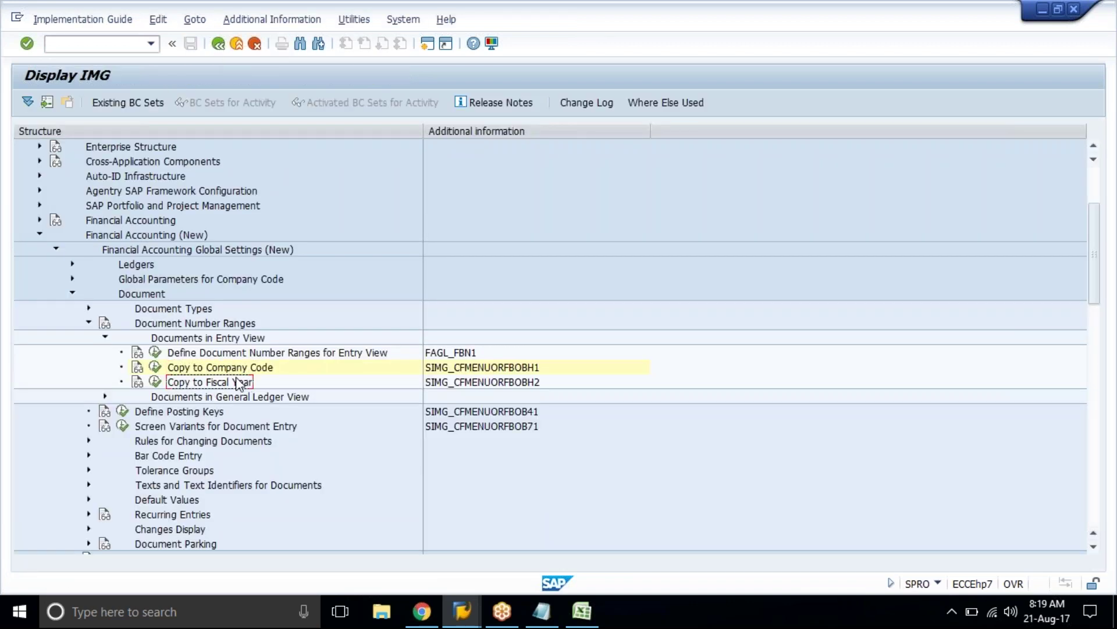
{"action": "left_click", "coordinate": [155, 383]}
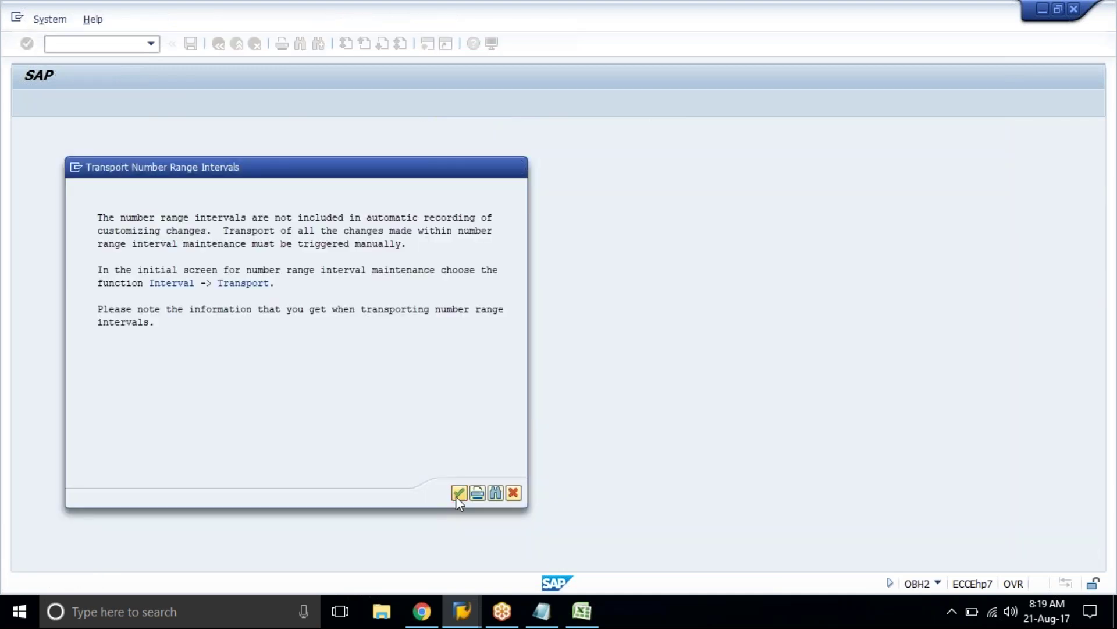
{"action": "left_click", "coordinate": [456, 496]}
{"action": "type", "text": "tat2"}
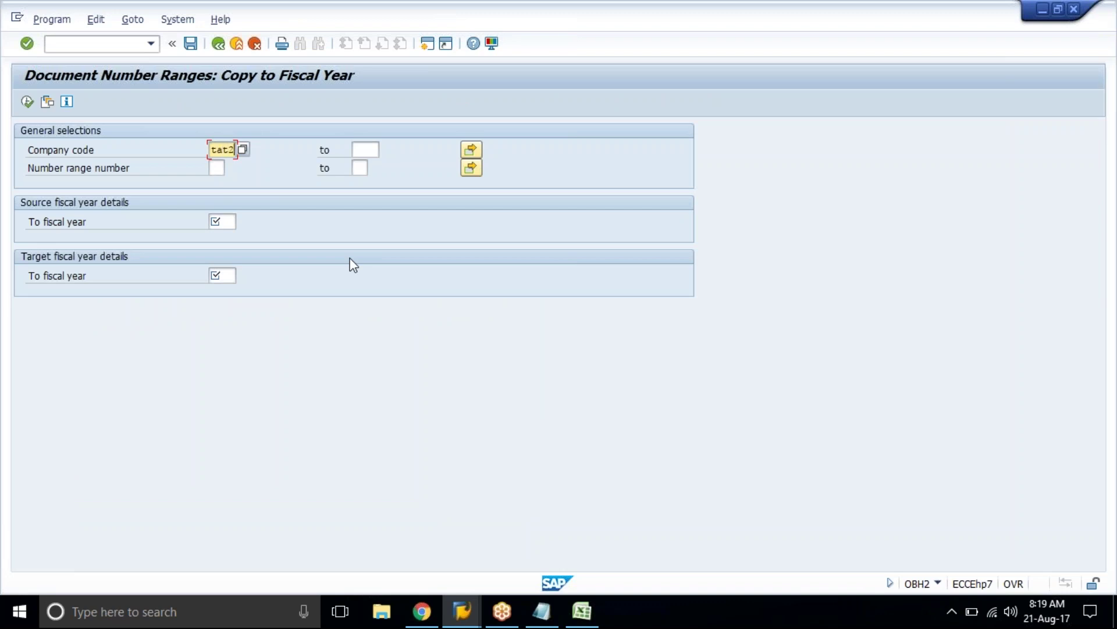
{"action": "key", "text": "Tab"}
{"action": "key", "text": "Tab"}
{"action": "key", "text": "Tab"}
{"action": "key", "text": "Tab"}
{"action": "key", "text": "Tab"}
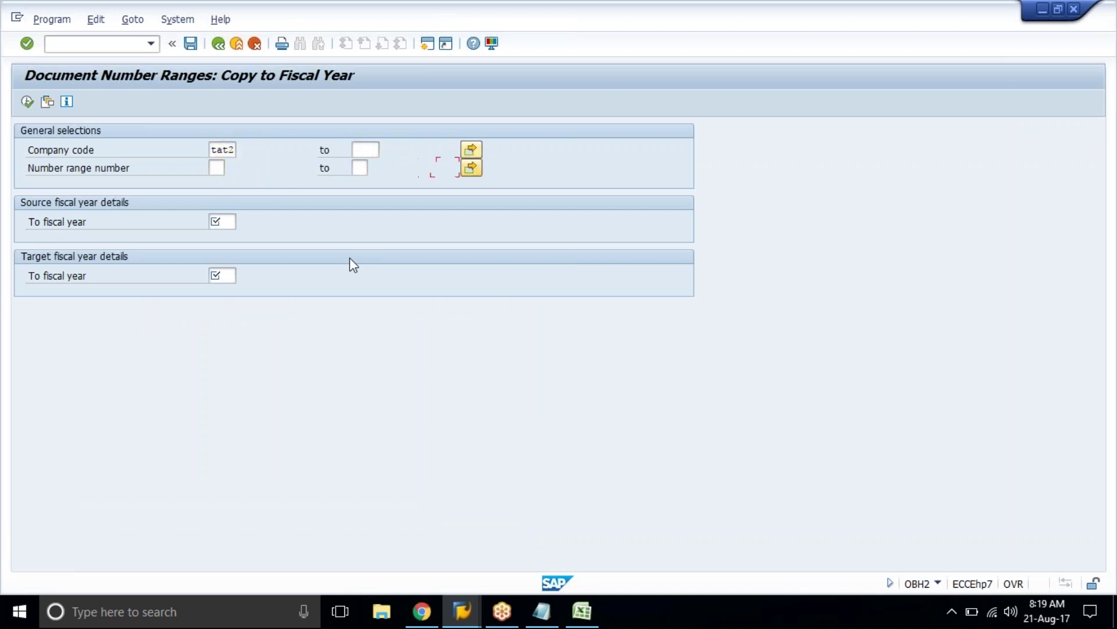
{"action": "type", "text": "2017"}
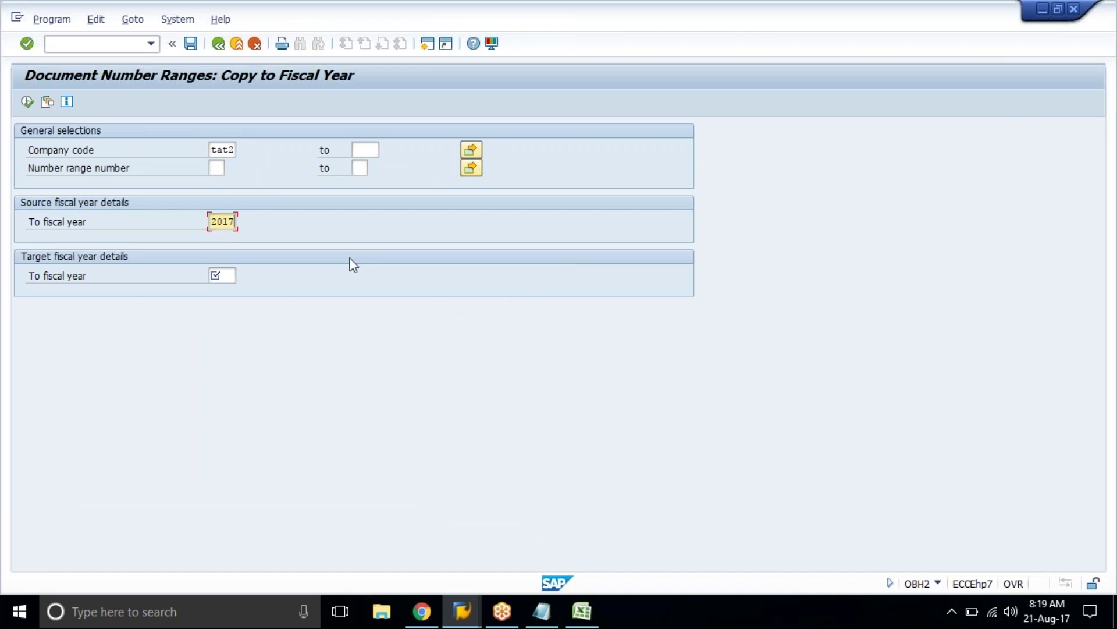
{"action": "key", "text": "Tab"}
{"action": "type", "text": "2"}
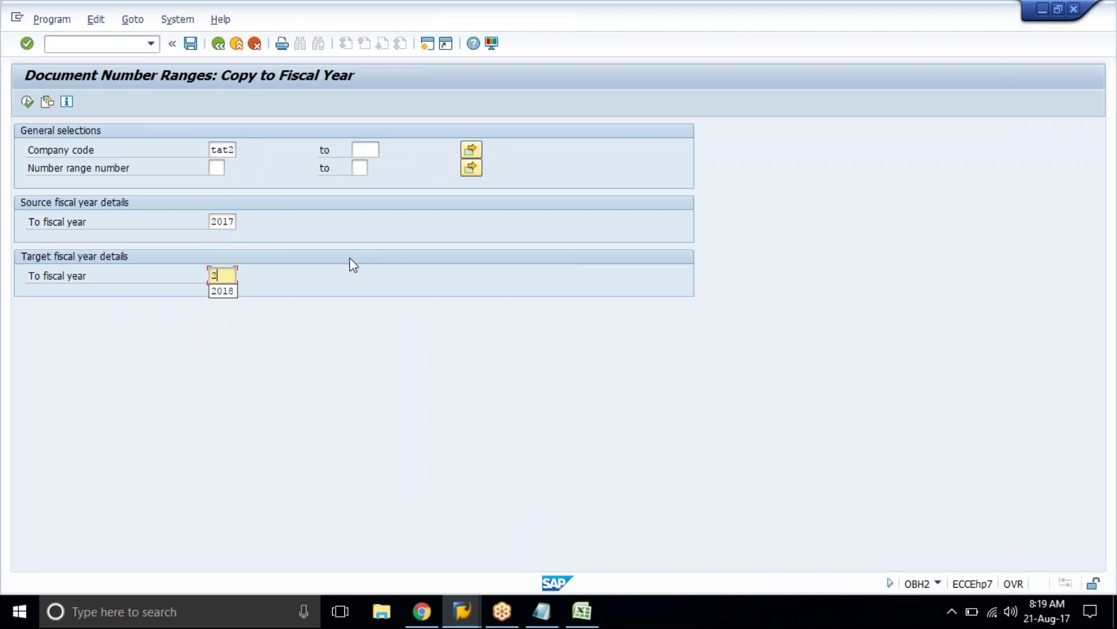
{"action": "type", "text": "018"}
{"action": "key", "text": "Return"}
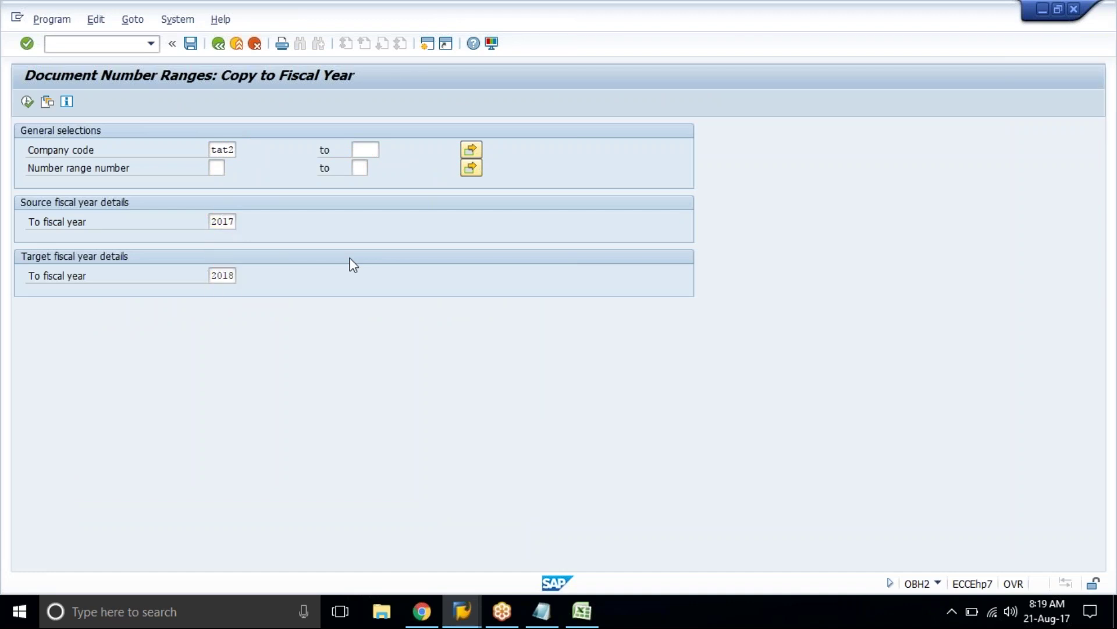
{"action": "left_click", "coordinate": [27, 102]}
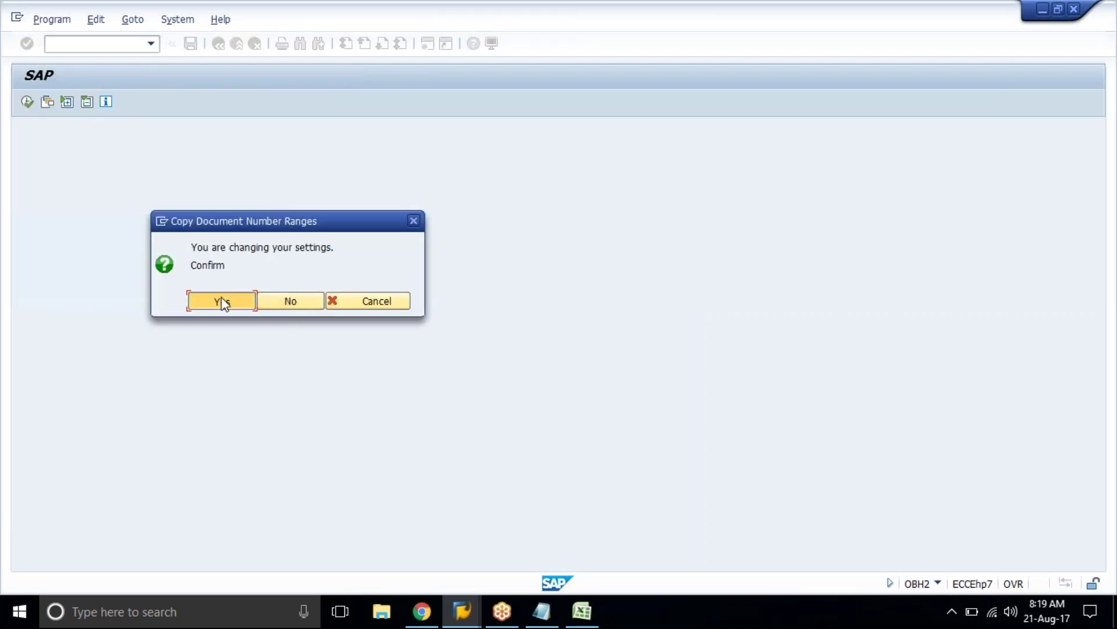
{"action": "left_click", "coordinate": [222, 301]}
Step: Check the 2018 years in the results and go back to the implementation guide
{"action": "left_click_drag", "start_coordinate": [68, 189], "coordinate": [100, 487]}
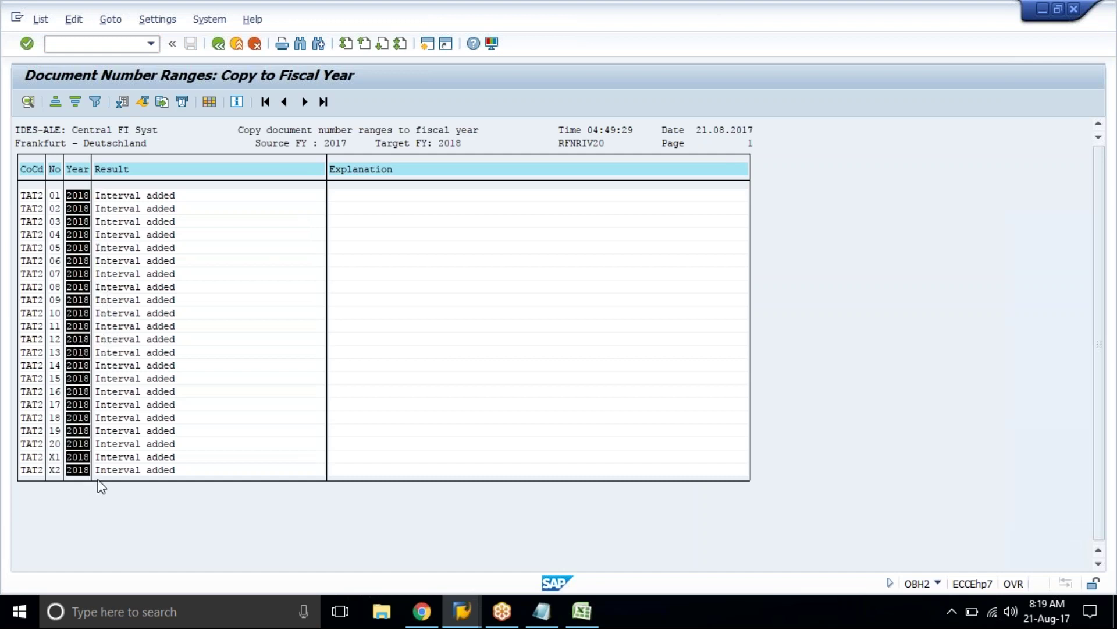
{"action": "left_click", "coordinate": [100, 487]}
{"action": "left_click", "coordinate": [440, 377]}
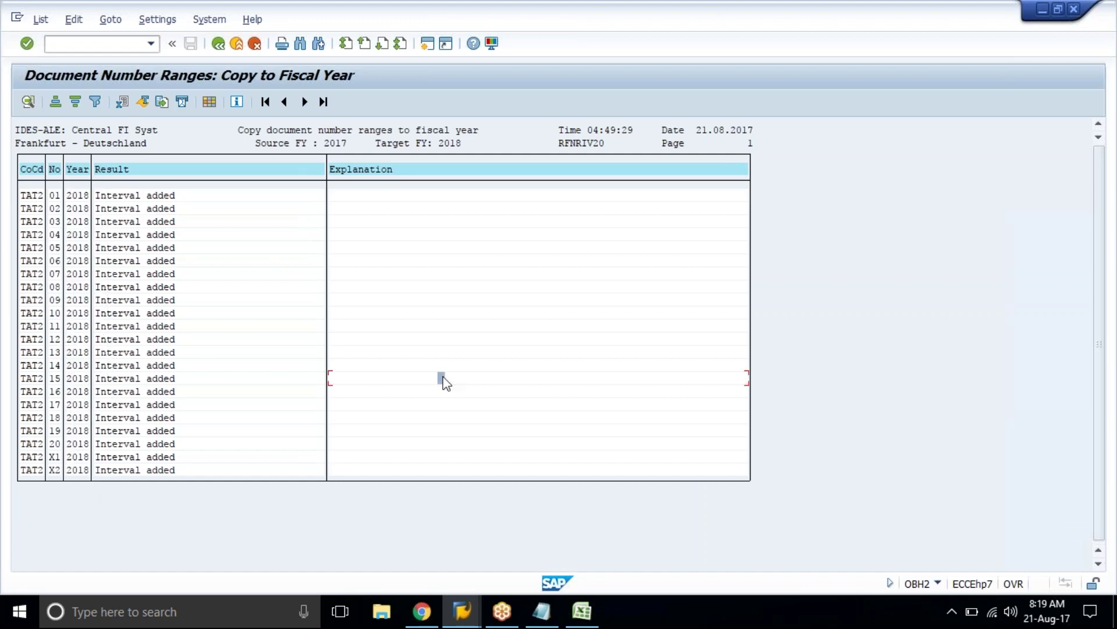
{"action": "left_click", "coordinate": [216, 45]}
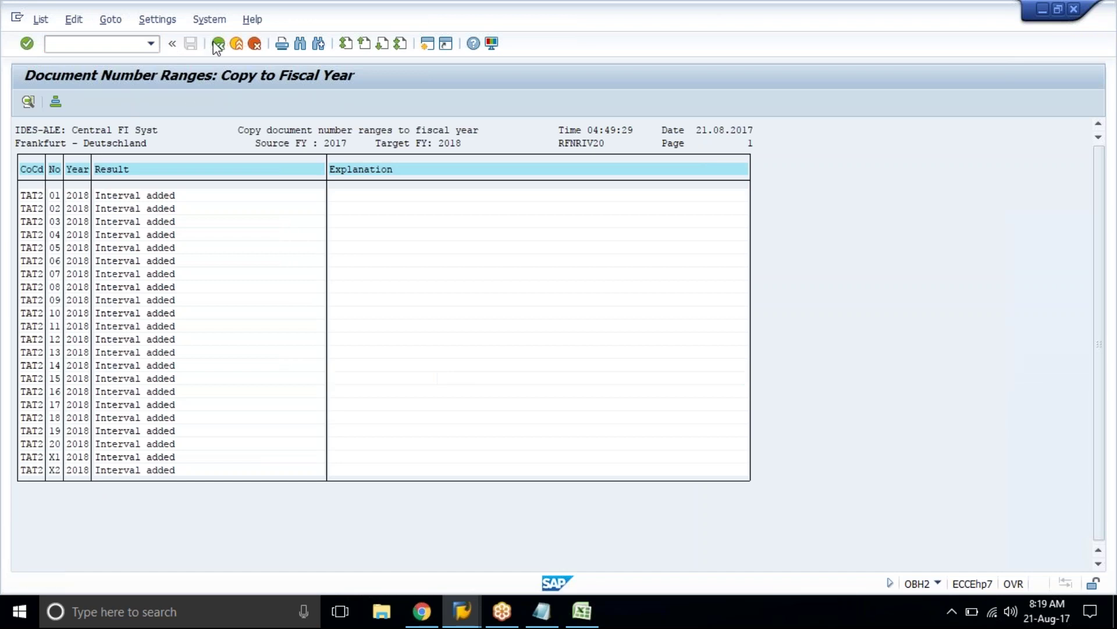
{"action": "left_click", "coordinate": [216, 46]}
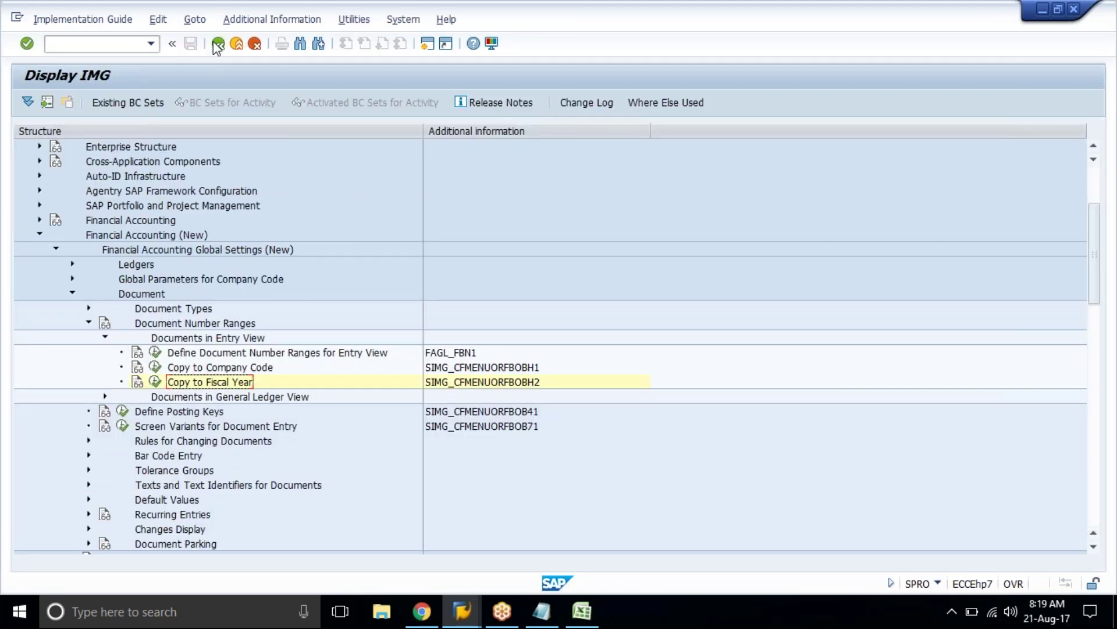
Step: Collapse the Document Number Ranges nodes up to Financial Accounting (New)
{"action": "left_click", "coordinate": [104, 337]}
{"action": "left_click", "coordinate": [88, 322]}
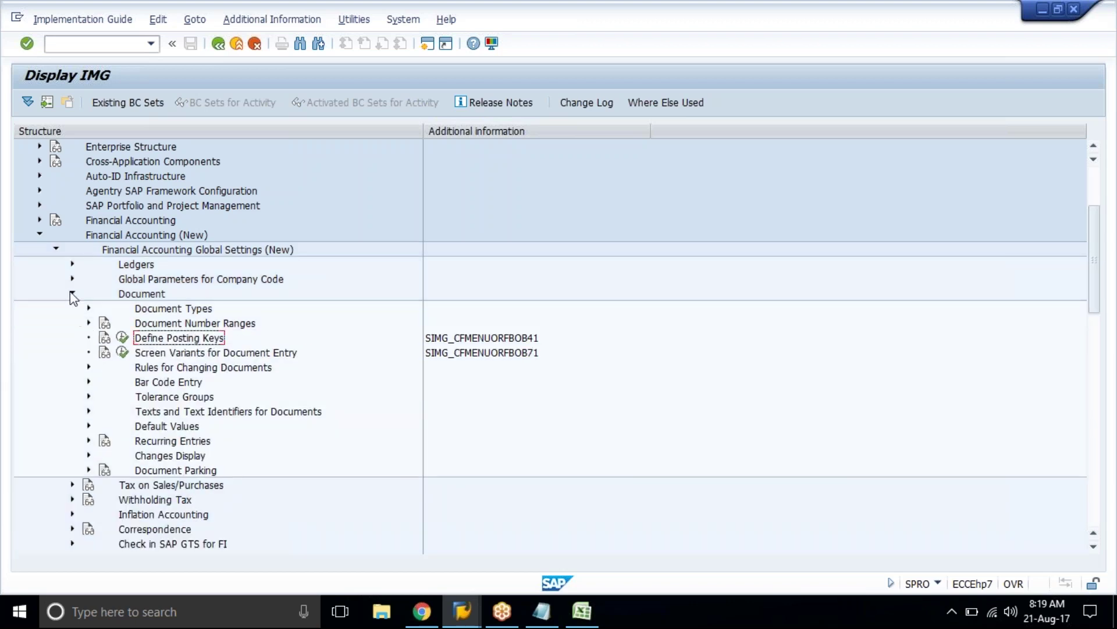
{"action": "left_click", "coordinate": [73, 294]}
{"action": "left_click", "coordinate": [56, 249]}
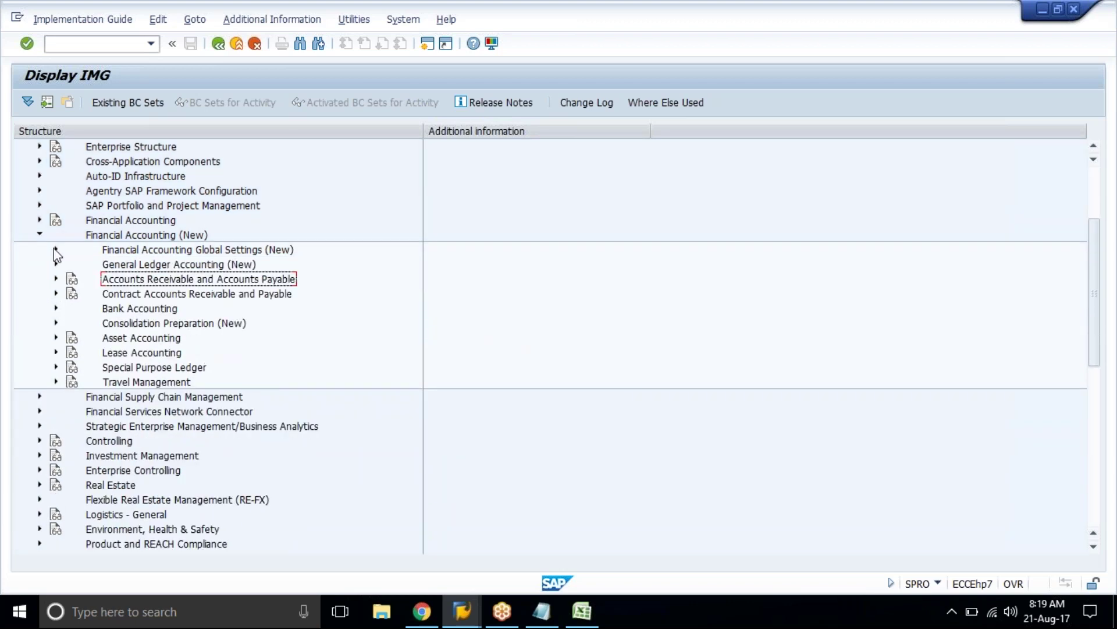
{"action": "left_click", "coordinate": [40, 235]}
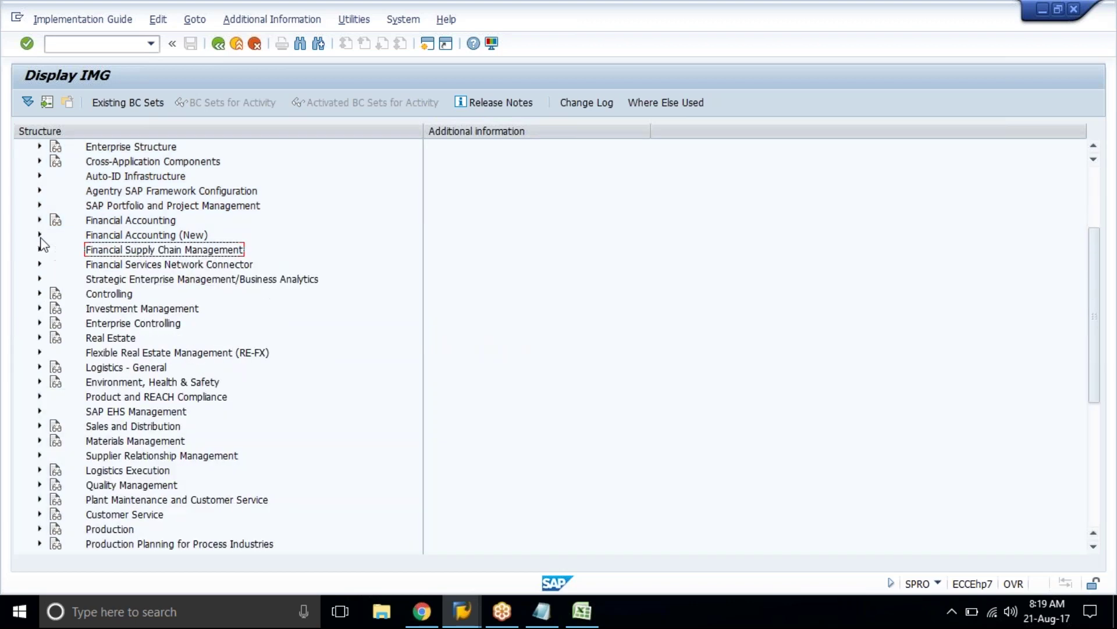
Step: Fill the Document Types and Number Ranges cell B15 green
{"action": "left_click", "coordinate": [426, 614]}
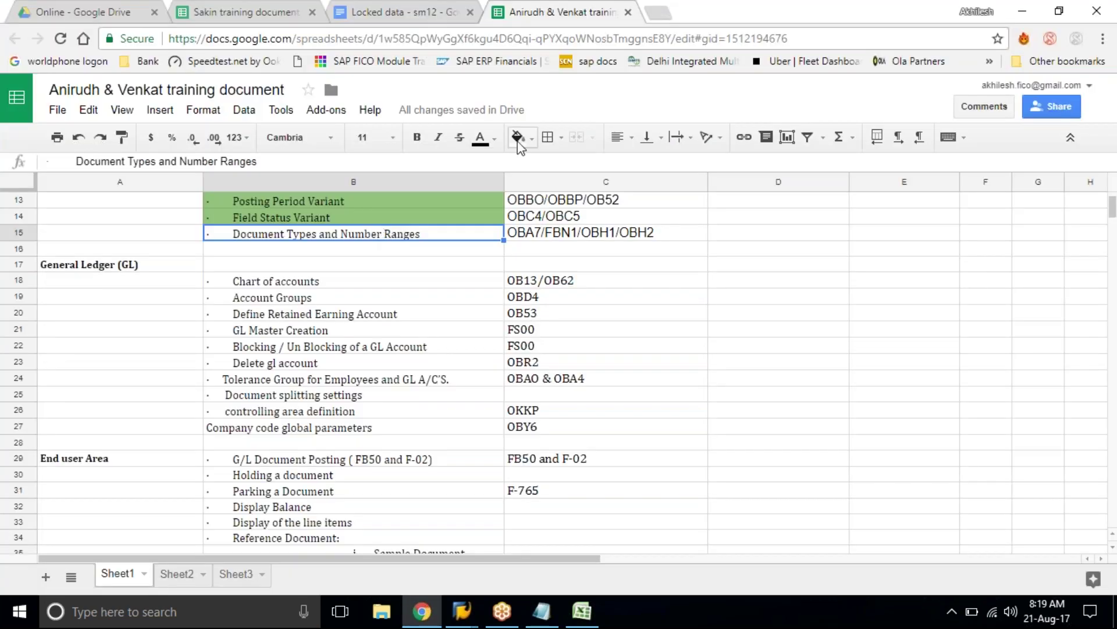
{"action": "left_click", "coordinate": [518, 138]}
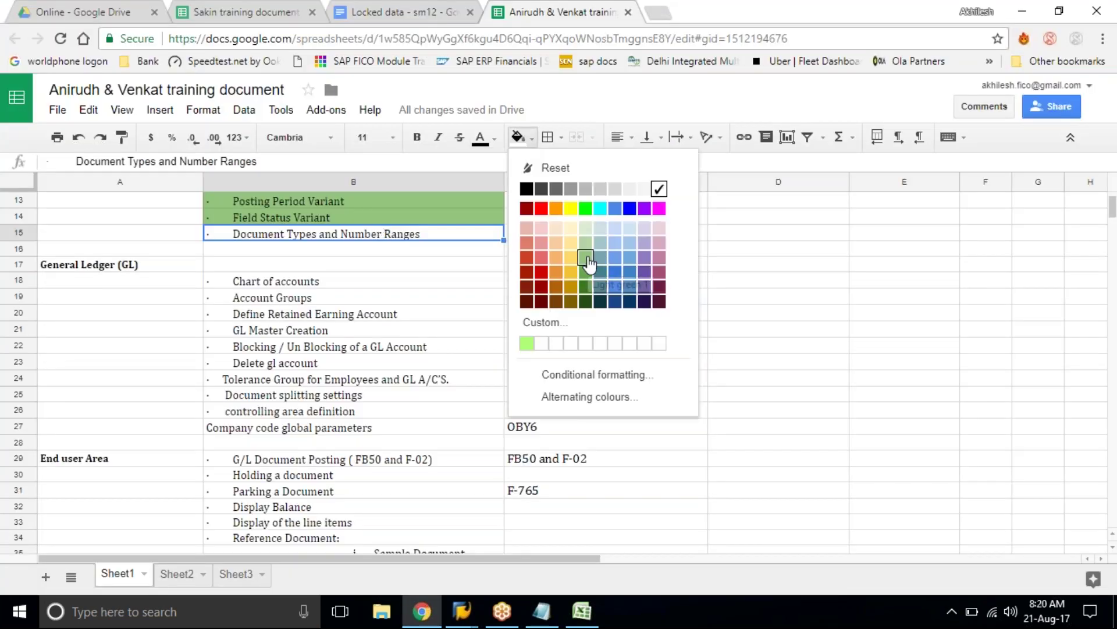
{"action": "left_click", "coordinate": [587, 257]}
{"action": "left_click", "coordinate": [403, 302]}
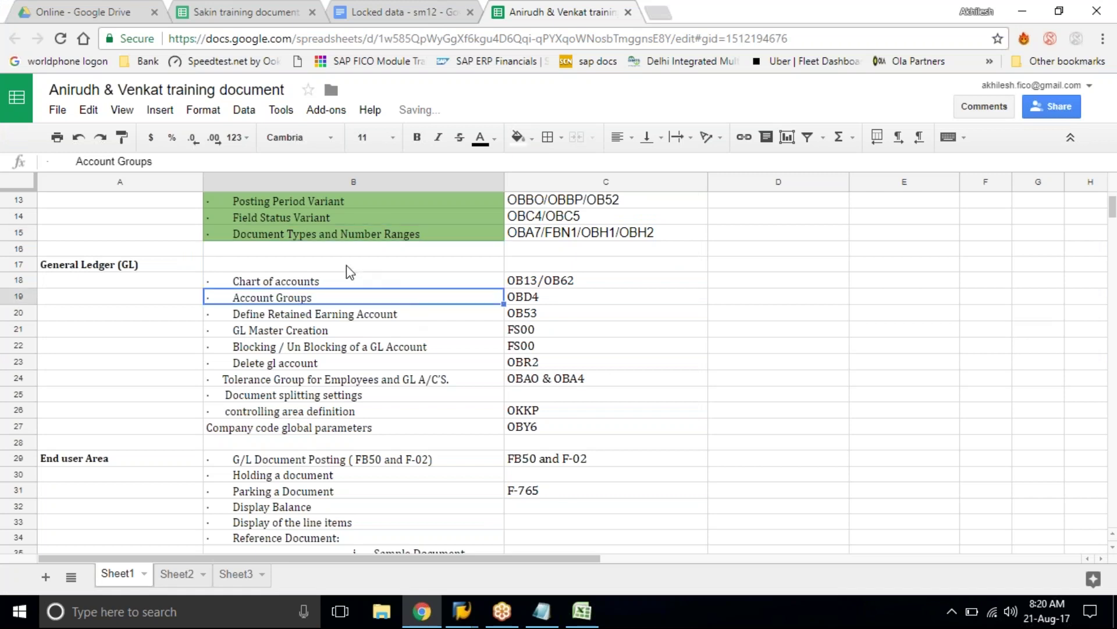
{"action": "left_click", "coordinate": [361, 266]}
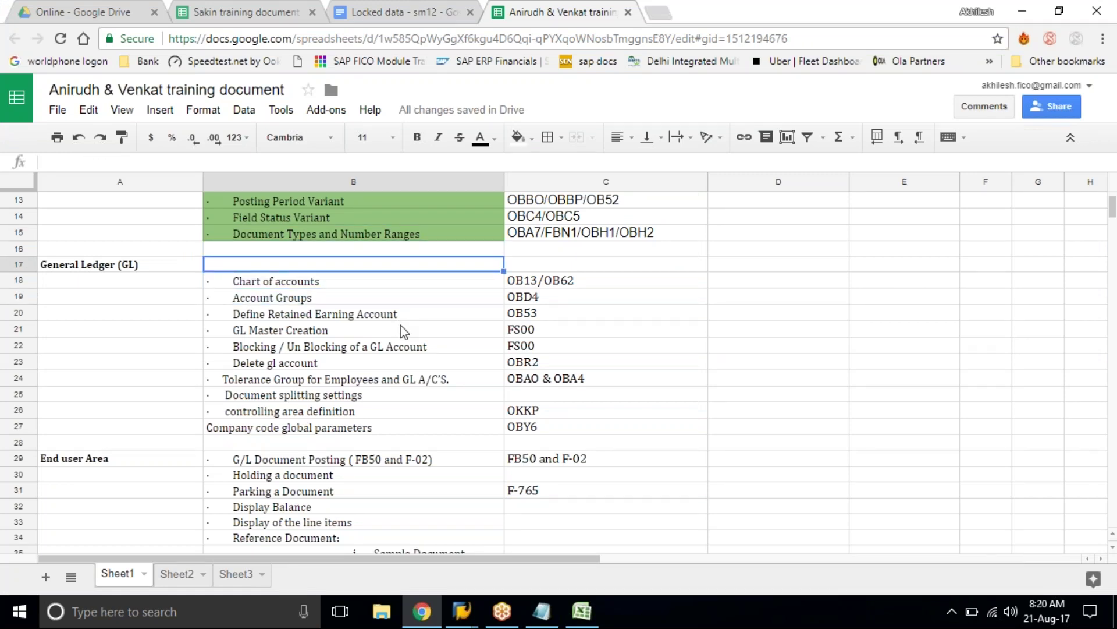
Step: Fill the five introductory topics in B2:B6 with the same green
{"action": "scroll", "coordinate": [400, 324], "scroll_direction": "up", "scroll_amount": 2}
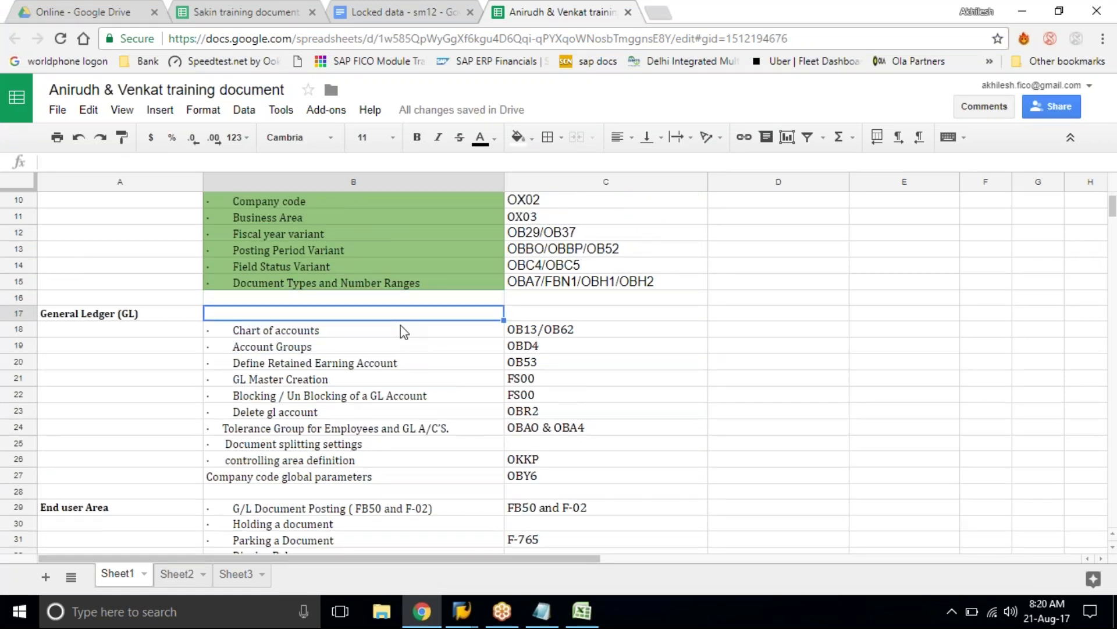
{"action": "scroll", "coordinate": [401, 324], "scroll_direction": "down", "scroll_amount": 4}
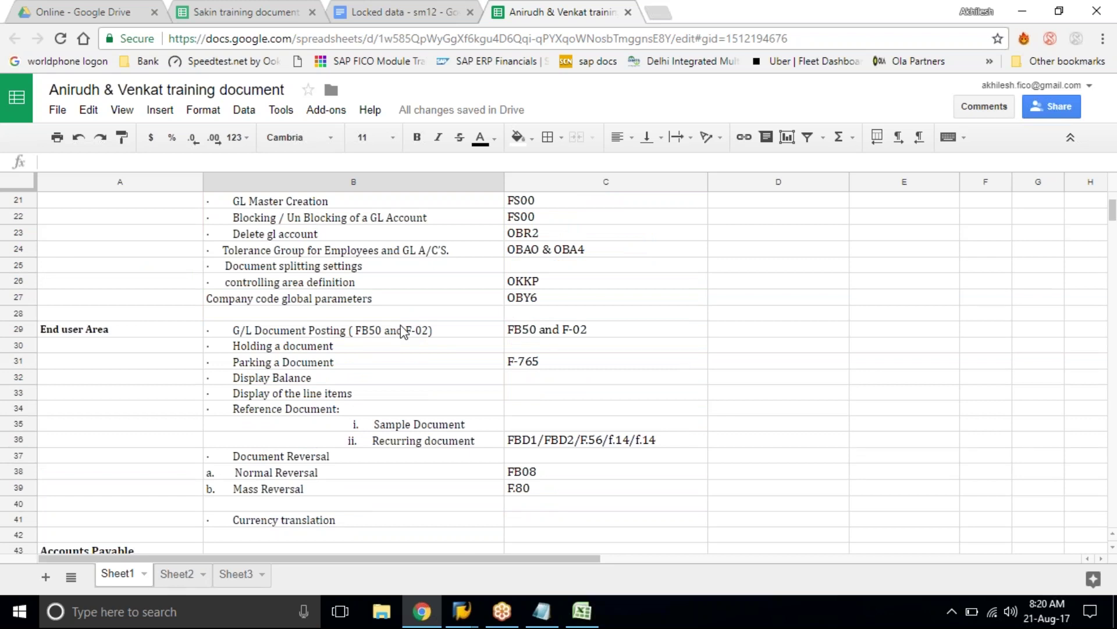
{"action": "scroll", "coordinate": [403, 330], "scroll_direction": "up", "scroll_amount": 7}
{"action": "left_click_drag", "start_coordinate": [291, 223], "coordinate": [291, 286]}
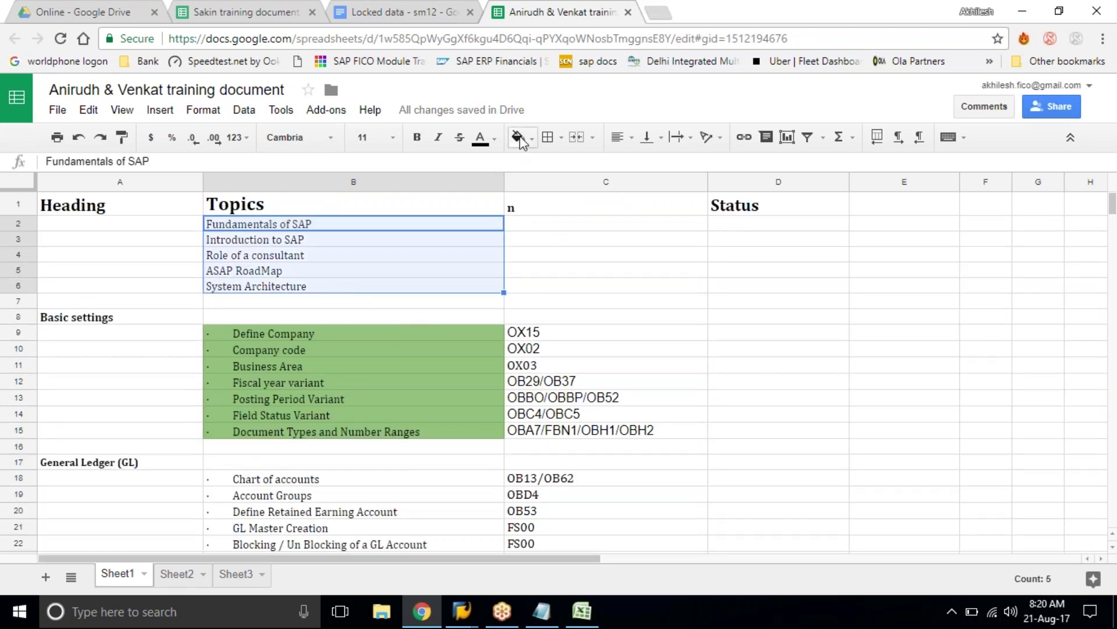
{"action": "left_click", "coordinate": [519, 139]}
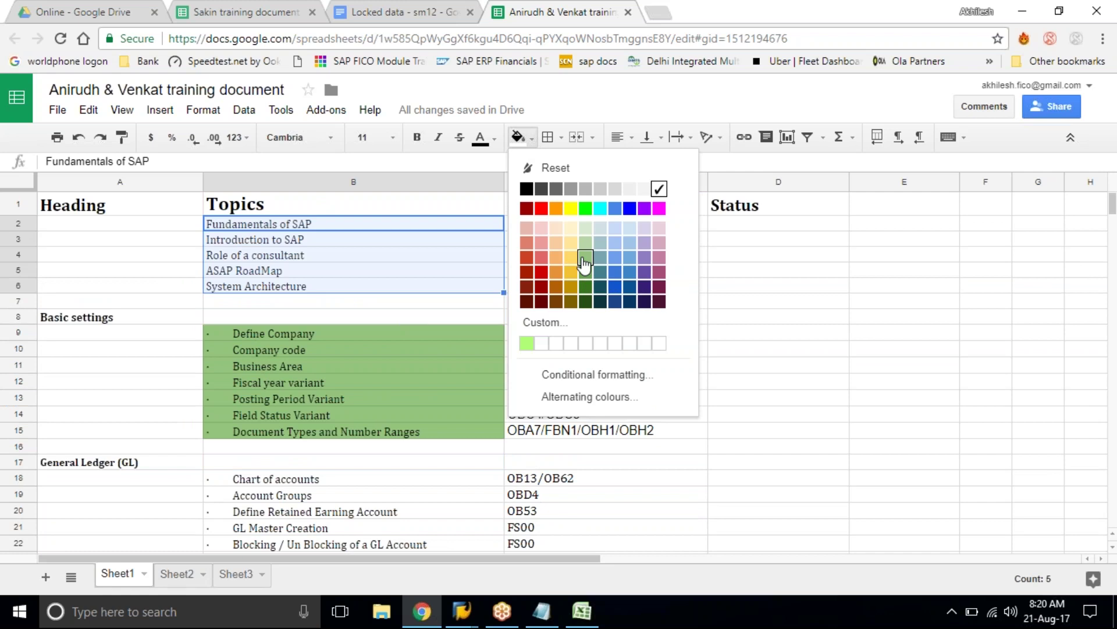
{"action": "left_click", "coordinate": [585, 261]}
{"action": "left_click", "coordinate": [560, 307]}
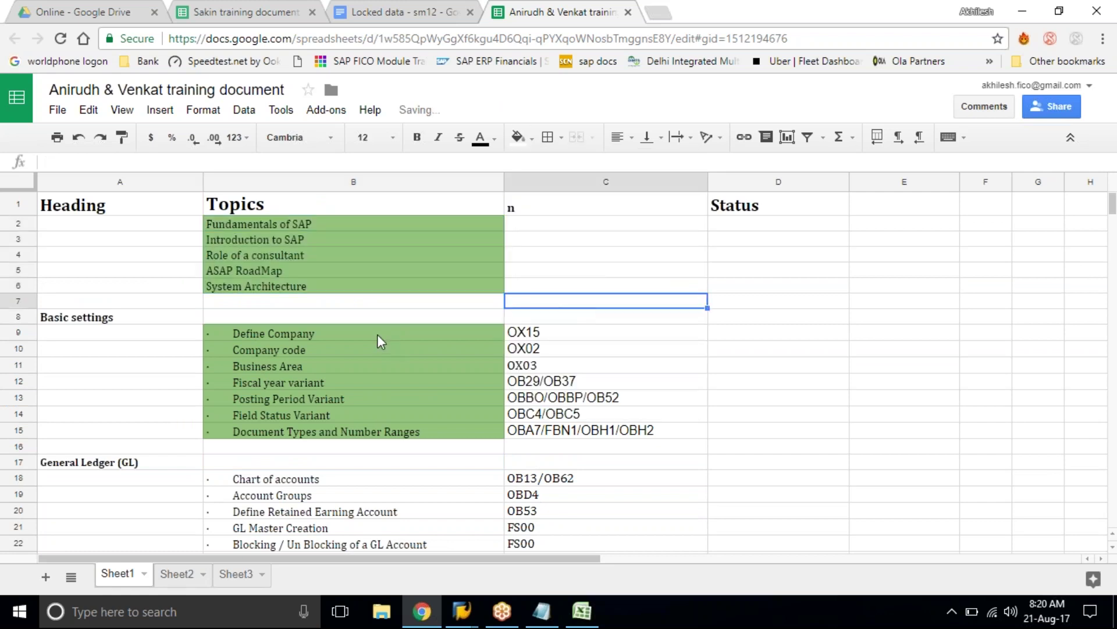
{"action": "left_click", "coordinate": [377, 334]}
{"action": "scroll", "coordinate": [377, 334], "scroll_direction": "down", "scroll_amount": 1}
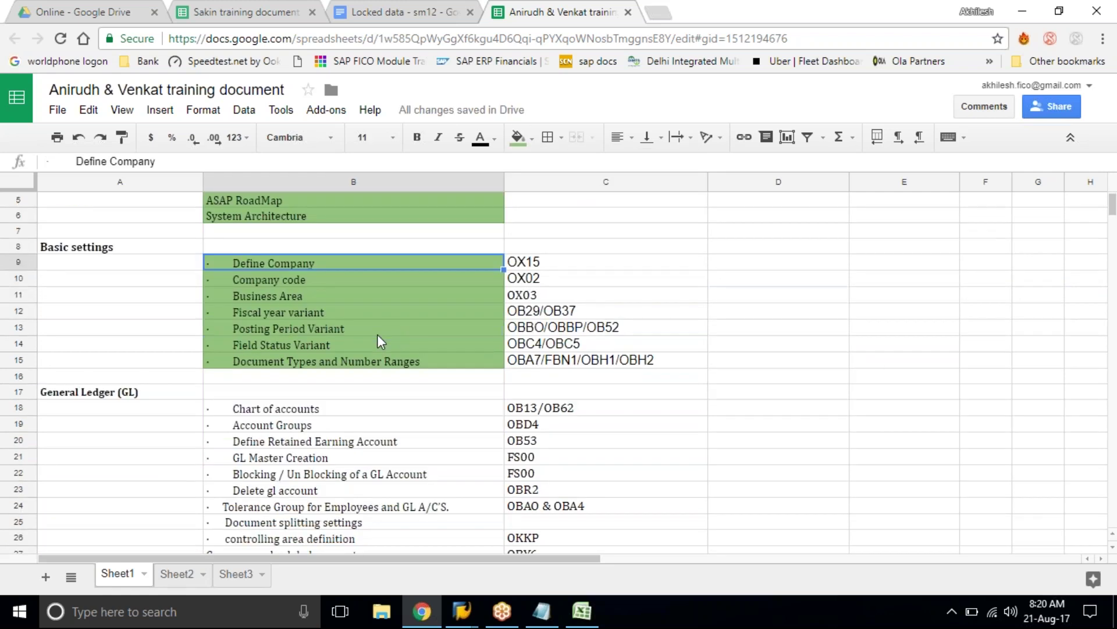
{"action": "scroll", "coordinate": [377, 341], "scroll_direction": "up", "scroll_amount": 1}
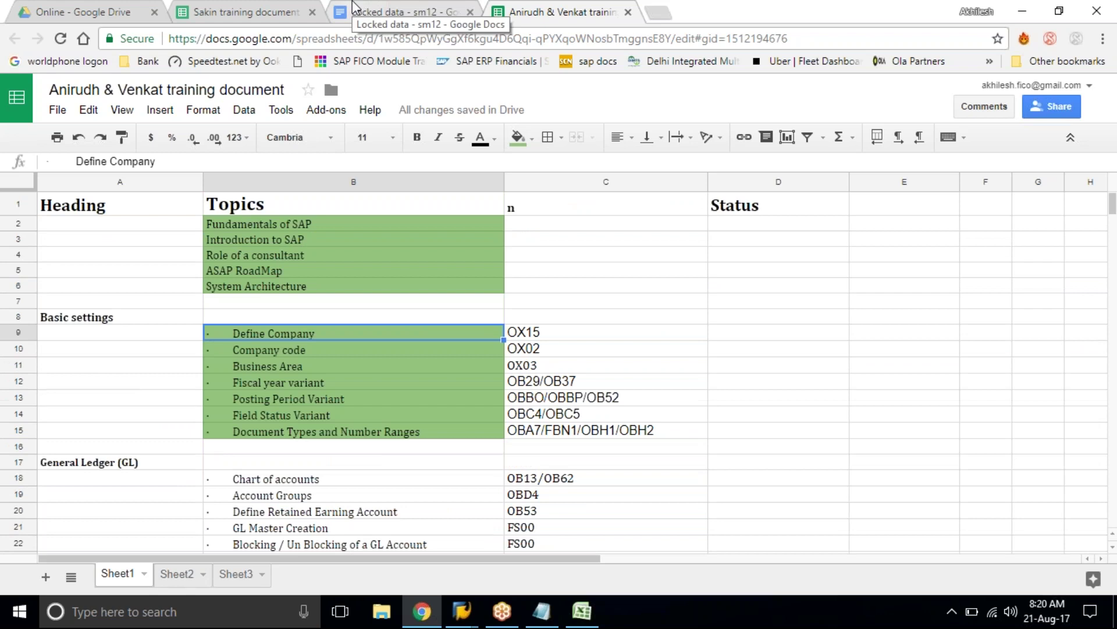